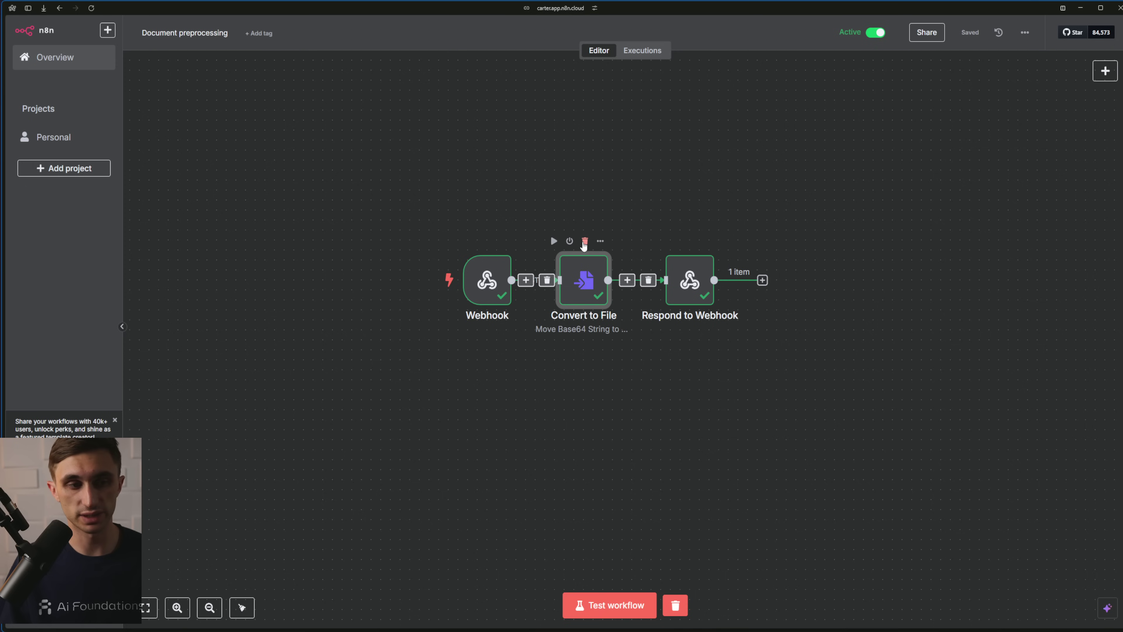
Delete the Convert to File node and move the Respond to Webhook node farther away from the Webhook node
click(585, 242)
drag(678, 283, 939, 282)
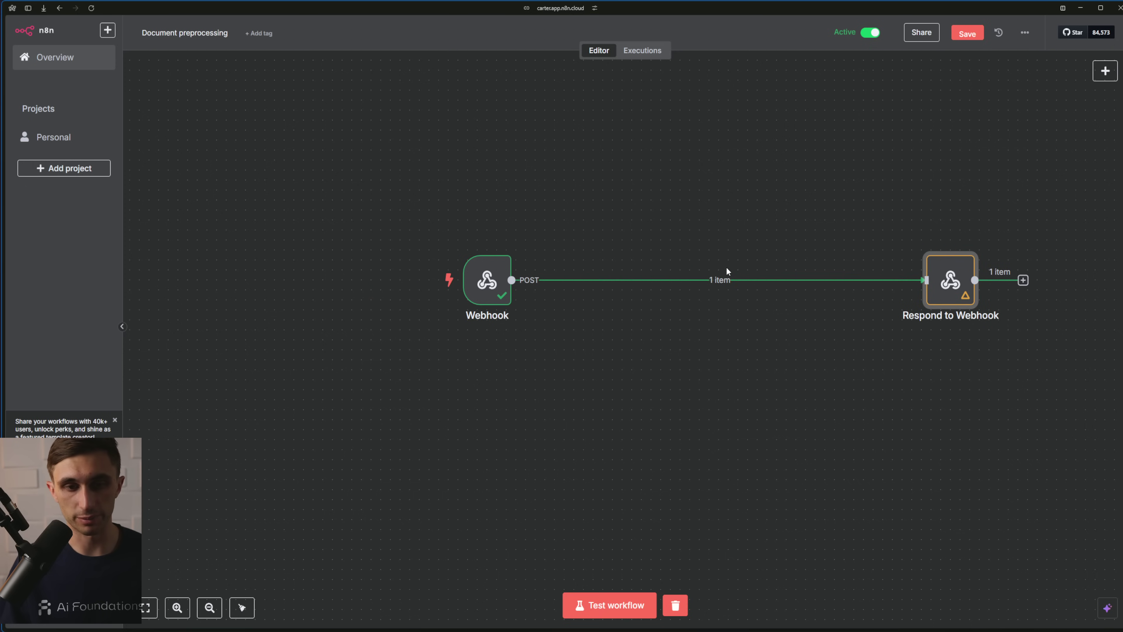
mouse_move(943, 271)
mouse_move(695, 290)
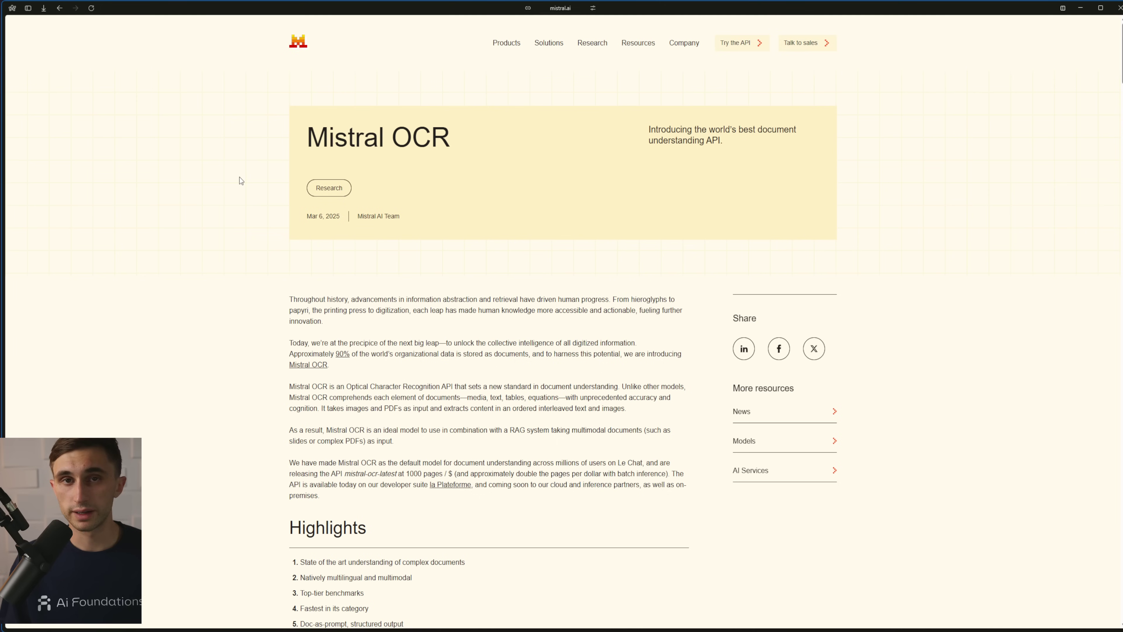
Switch to the Mistral OCR announcement page and examine its highlights and the document, table, math and Arabic OCR examples
scroll(274, 174, down, 10)
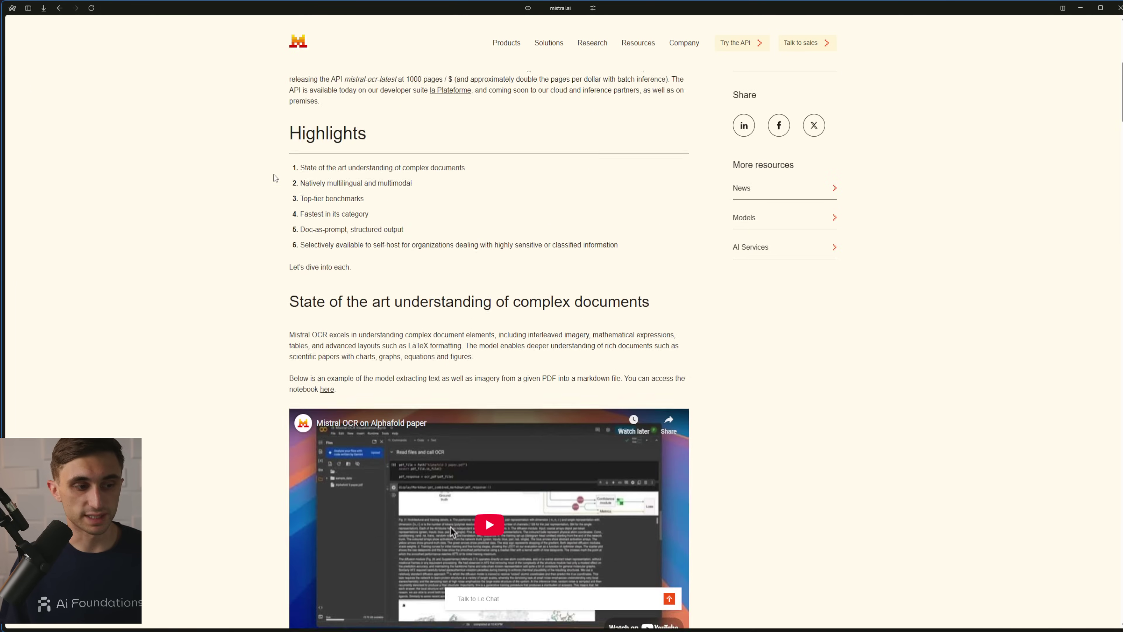
scroll(274, 175, down, 5)
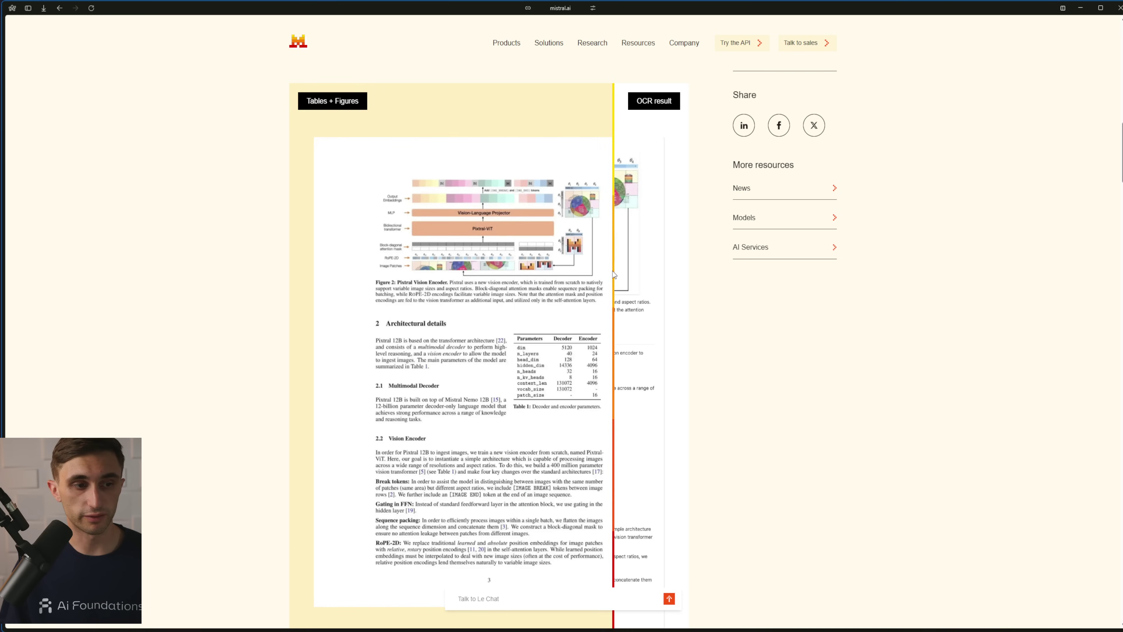
scroll(512, 284, down, 10)
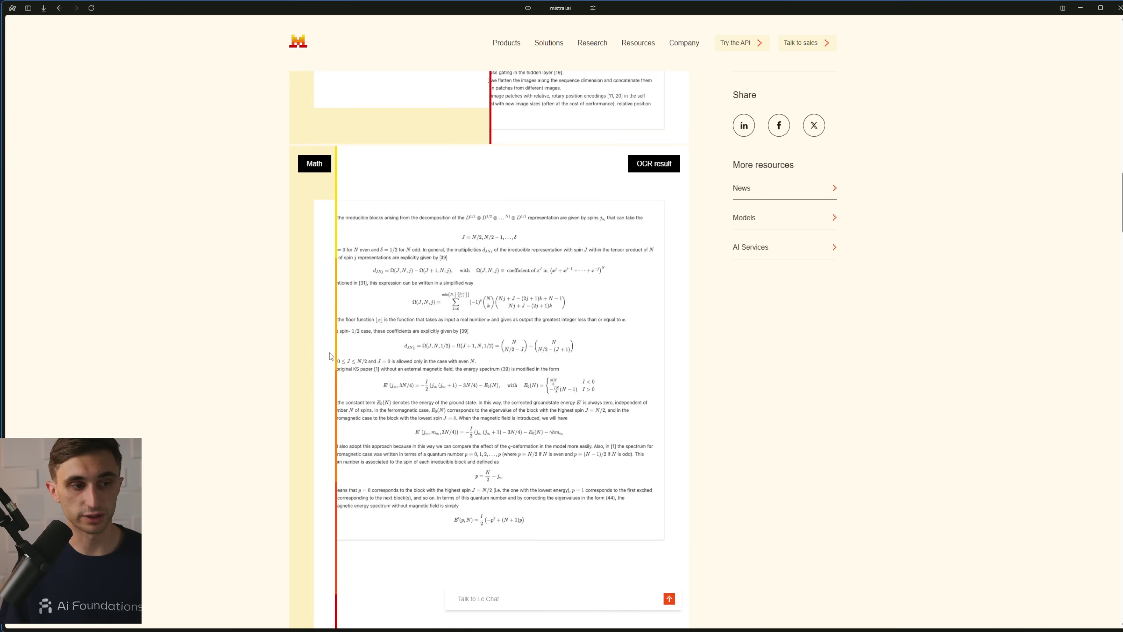
scroll(315, 356, down, 13)
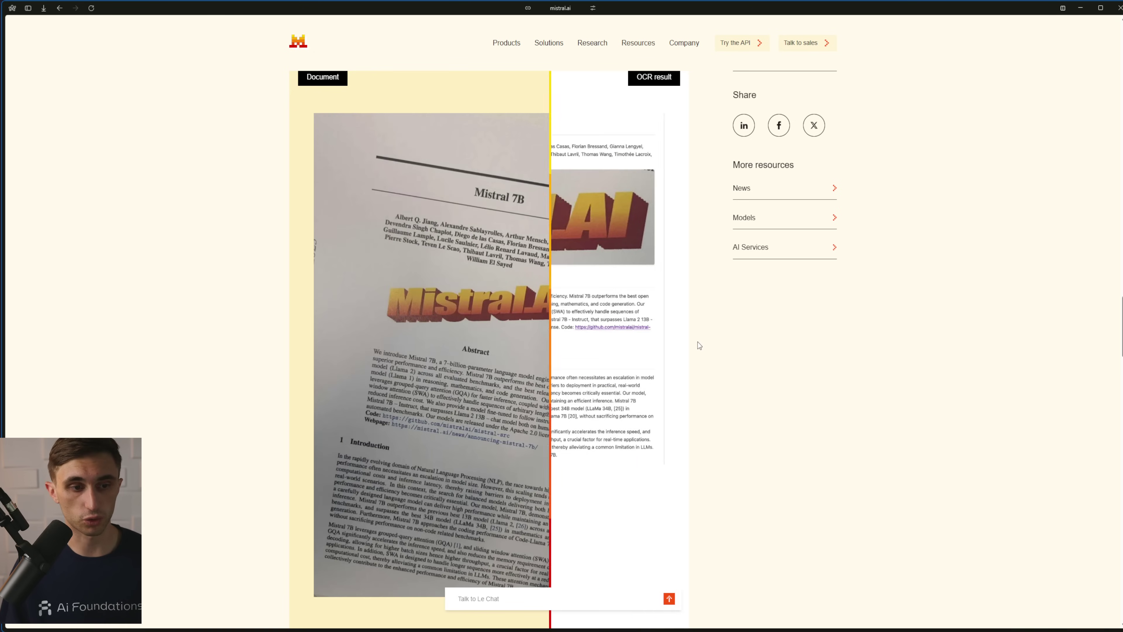
scroll(491, 370, down, 11)
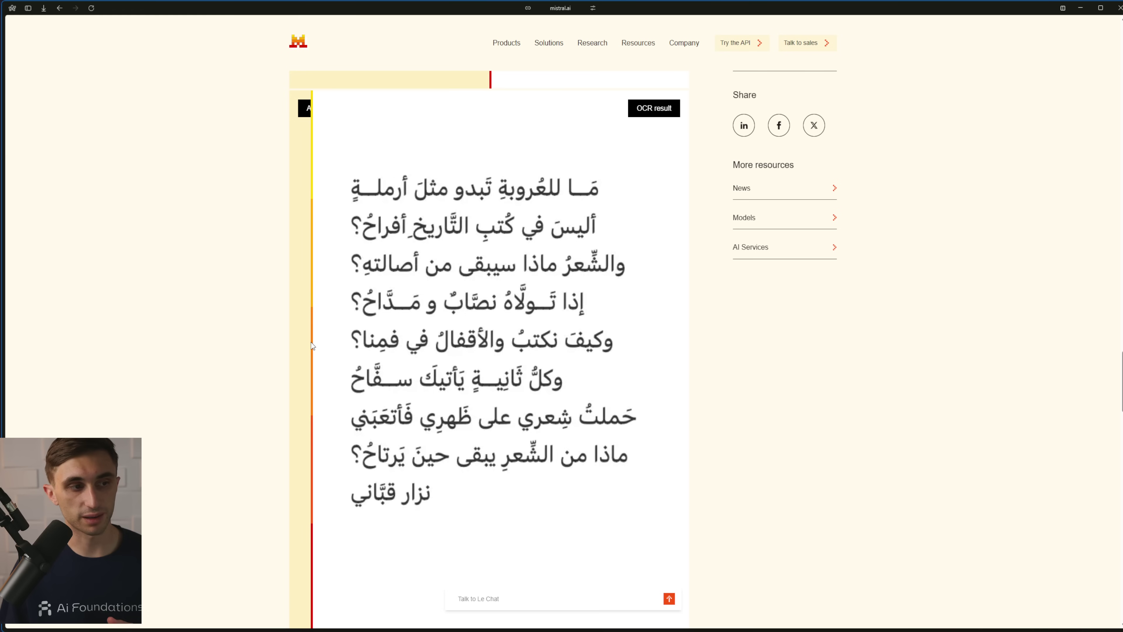
scroll(310, 343, down, 5)
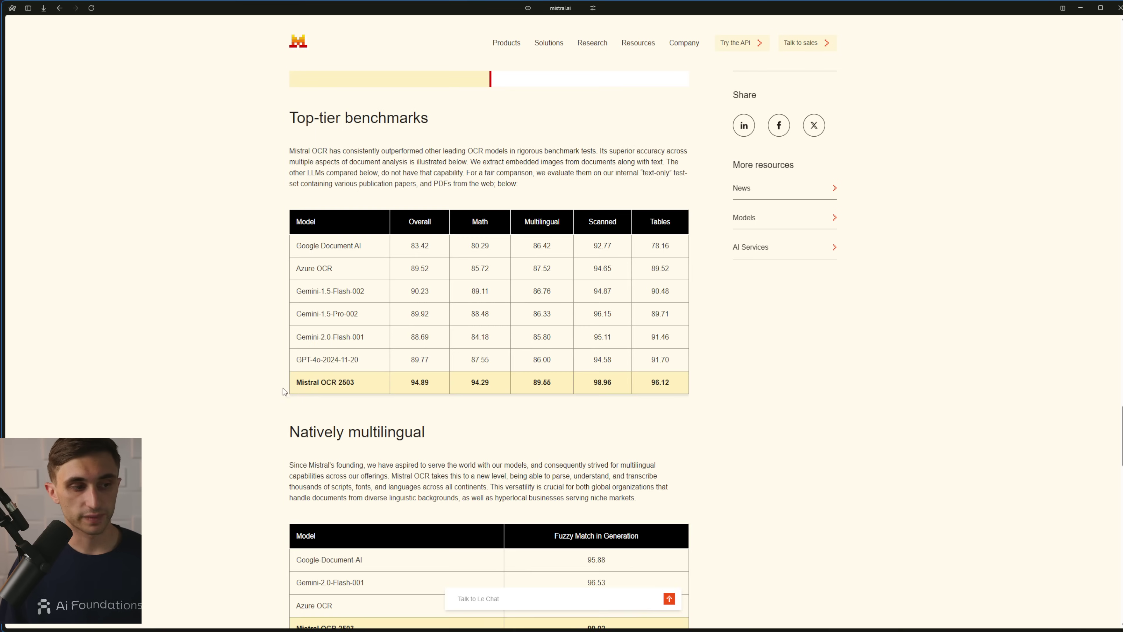
Compare Mistral OCR 2503 with the other models in the Top-tier benchmarks and Natively multilingual tables
drag(283, 388, 401, 387)
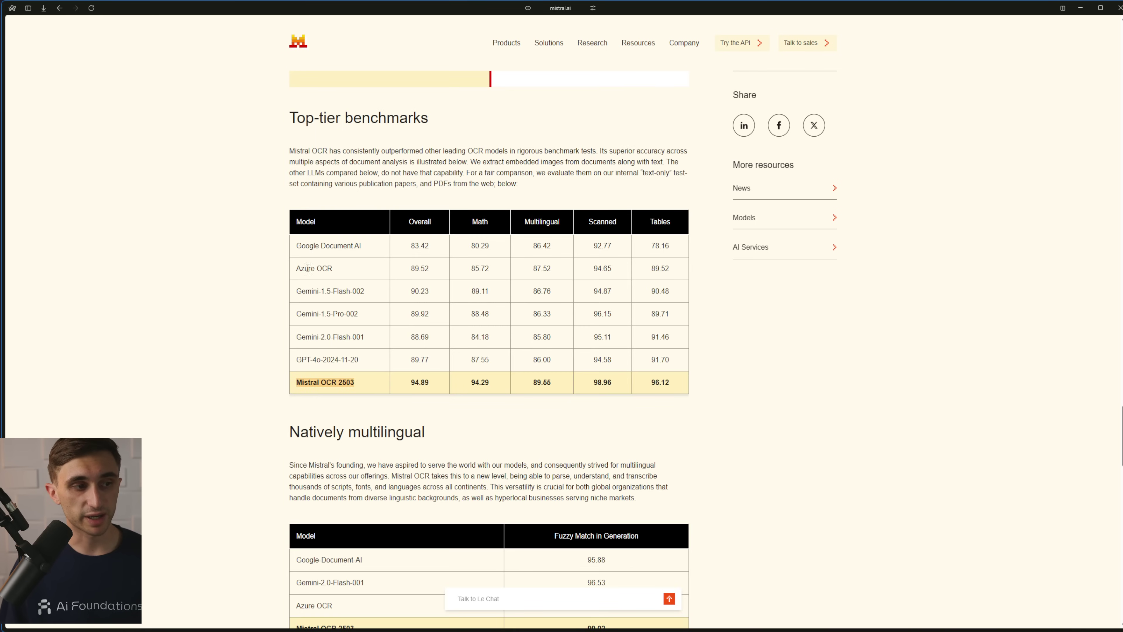
drag(295, 246, 449, 358)
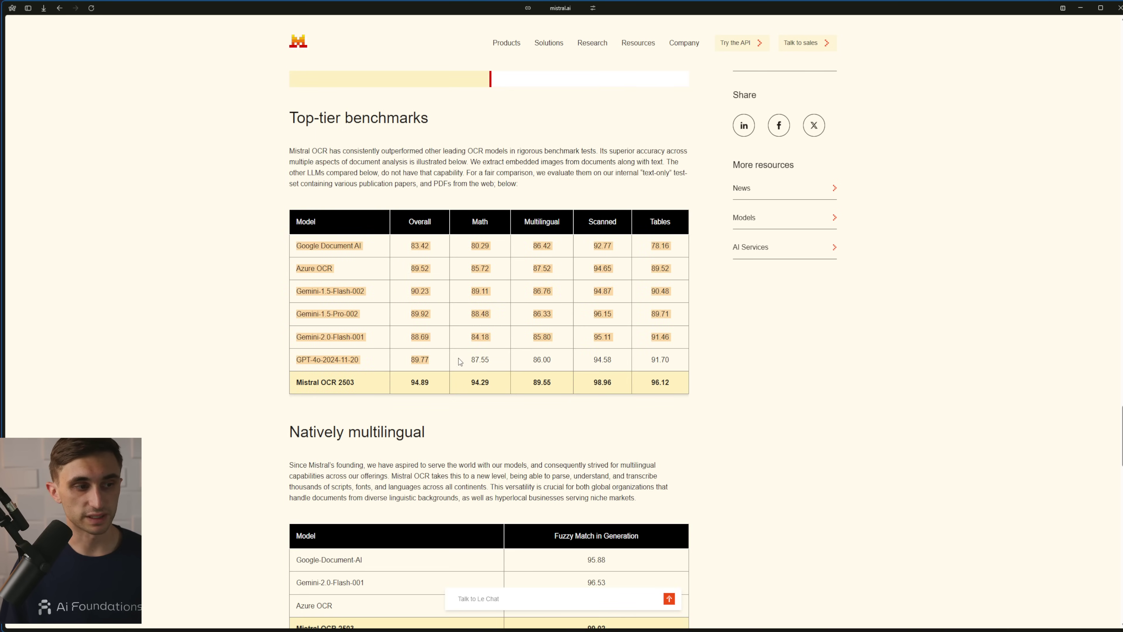
click(459, 359)
drag(296, 247, 376, 251)
click(332, 259)
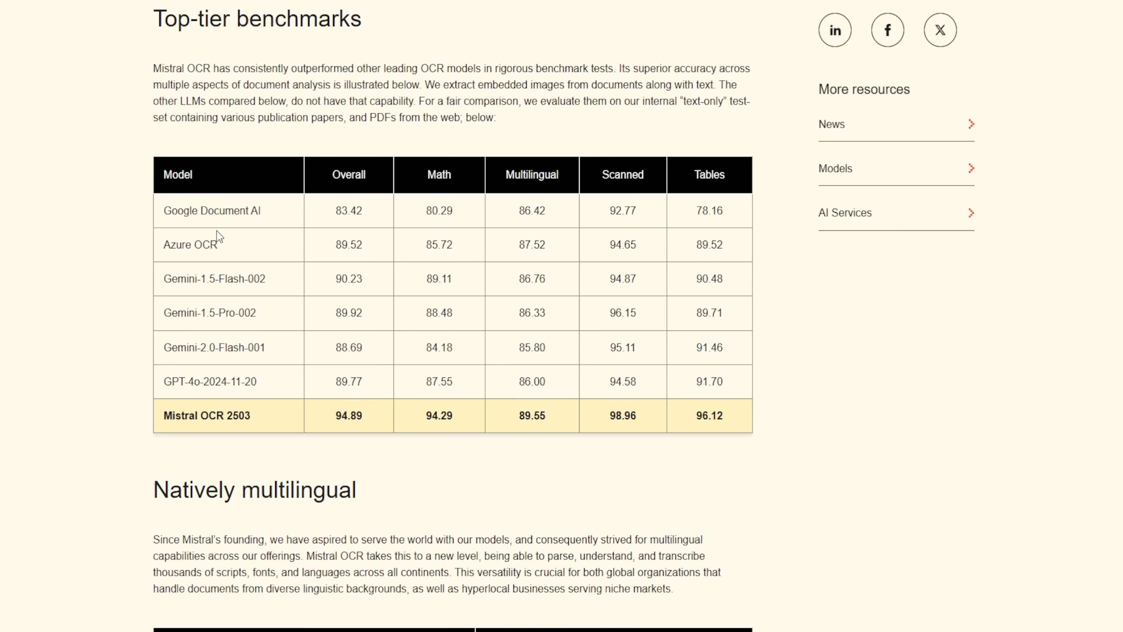
drag(162, 249, 226, 251)
drag(332, 416, 718, 417)
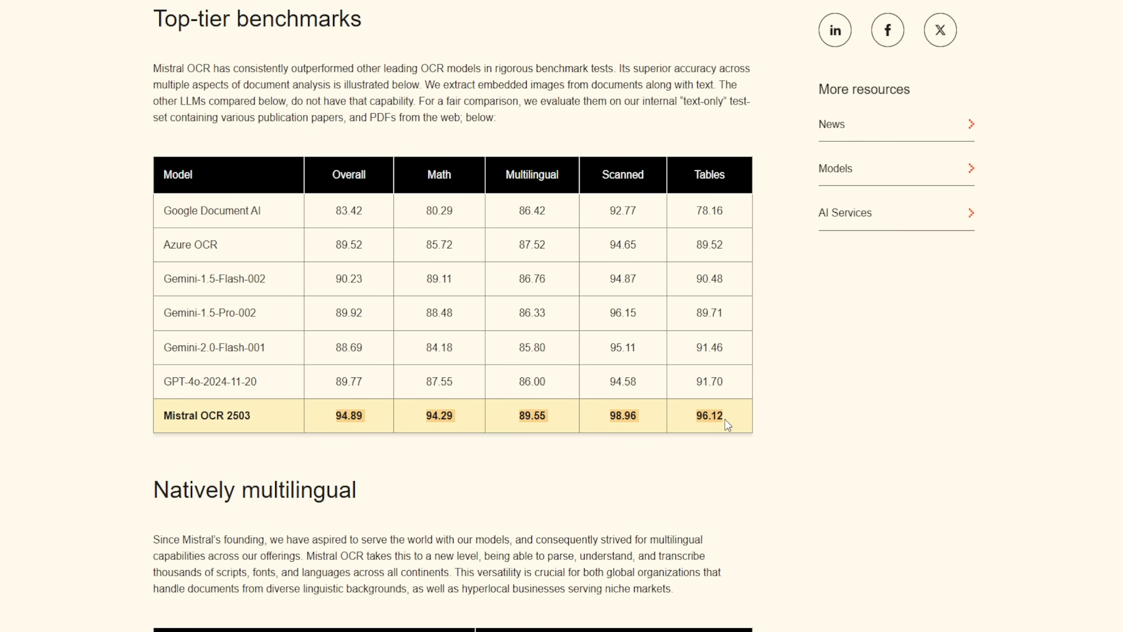
click(679, 475)
scroll(663, 398, down, 2)
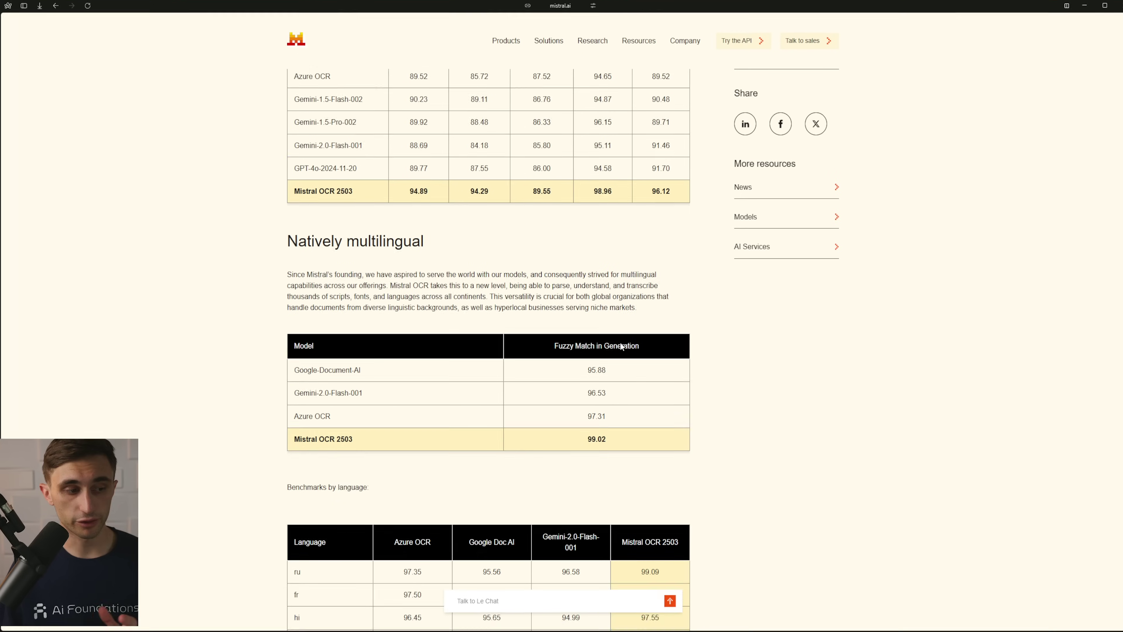
scroll(622, 346, down, 1)
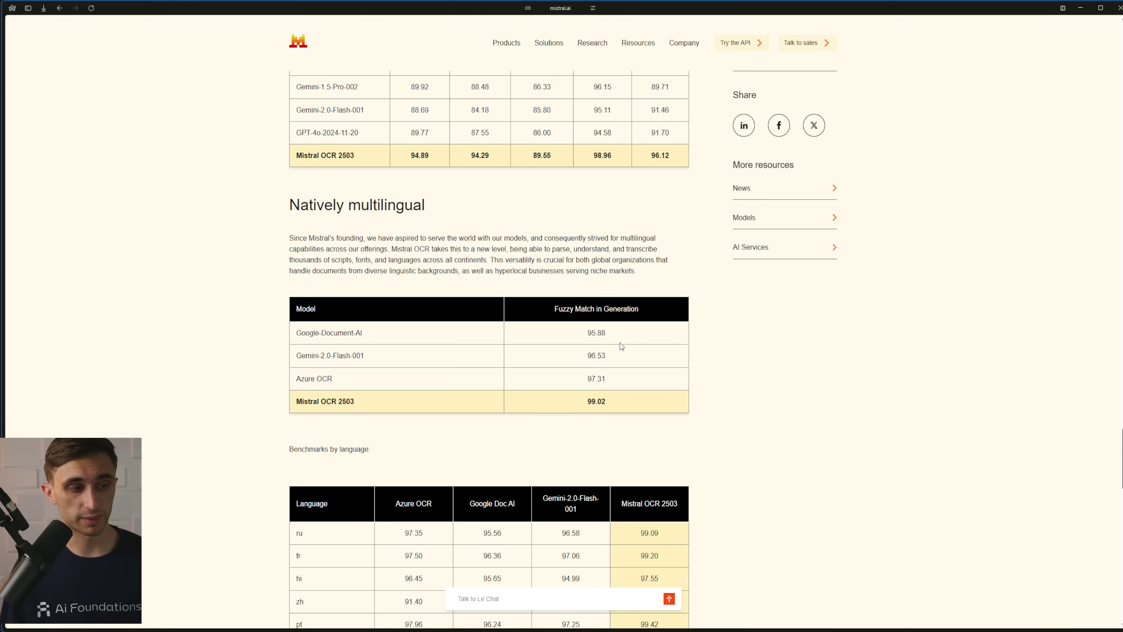
drag(303, 409, 500, 404)
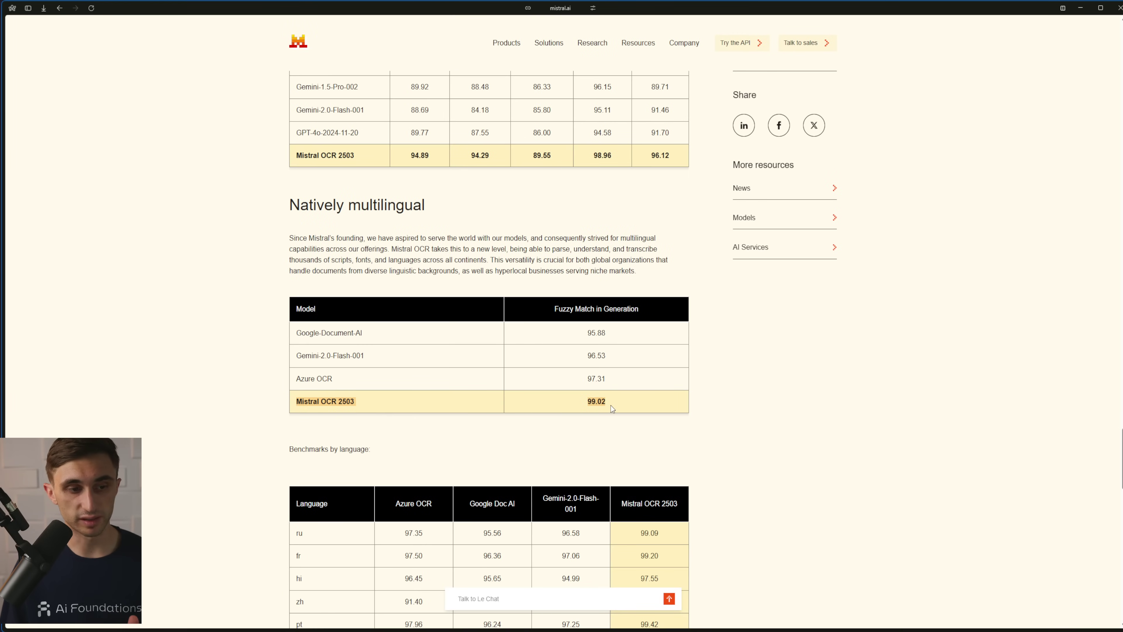
click(620, 422)
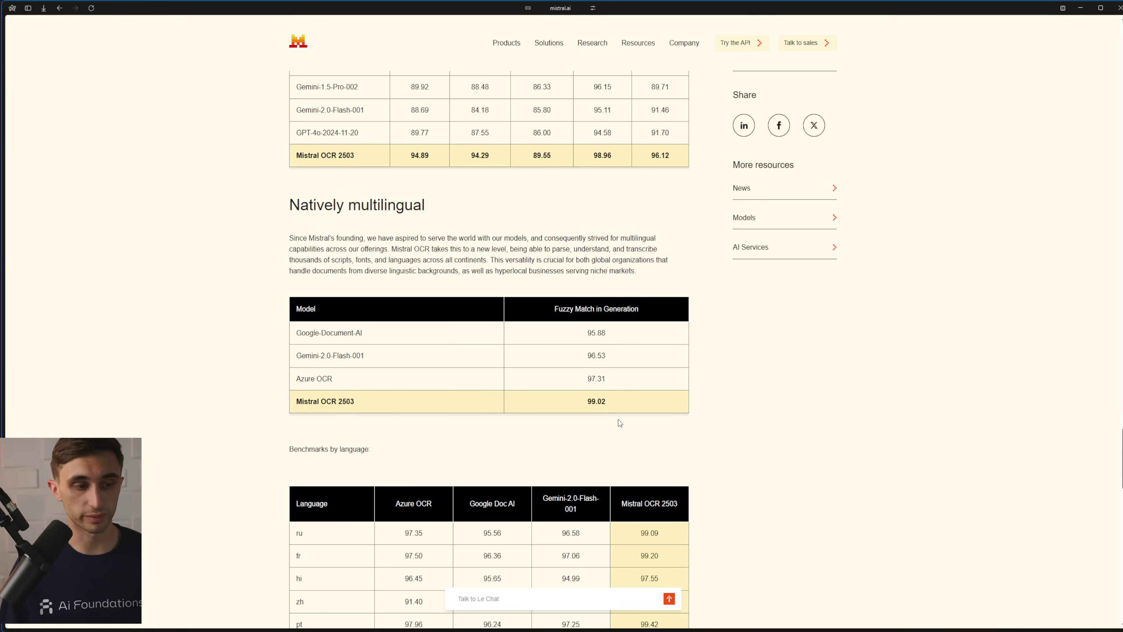
Go to the Mistral API console, create an API key named "doc scanner demo" without an expiration date, and copy it
key(Home)
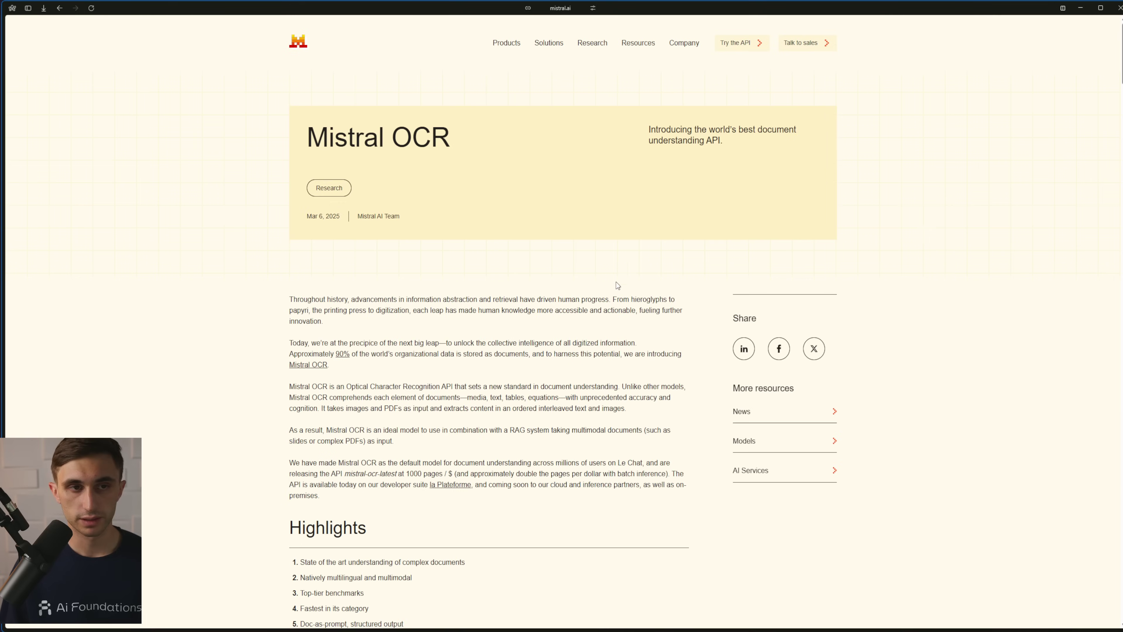
click(735, 43)
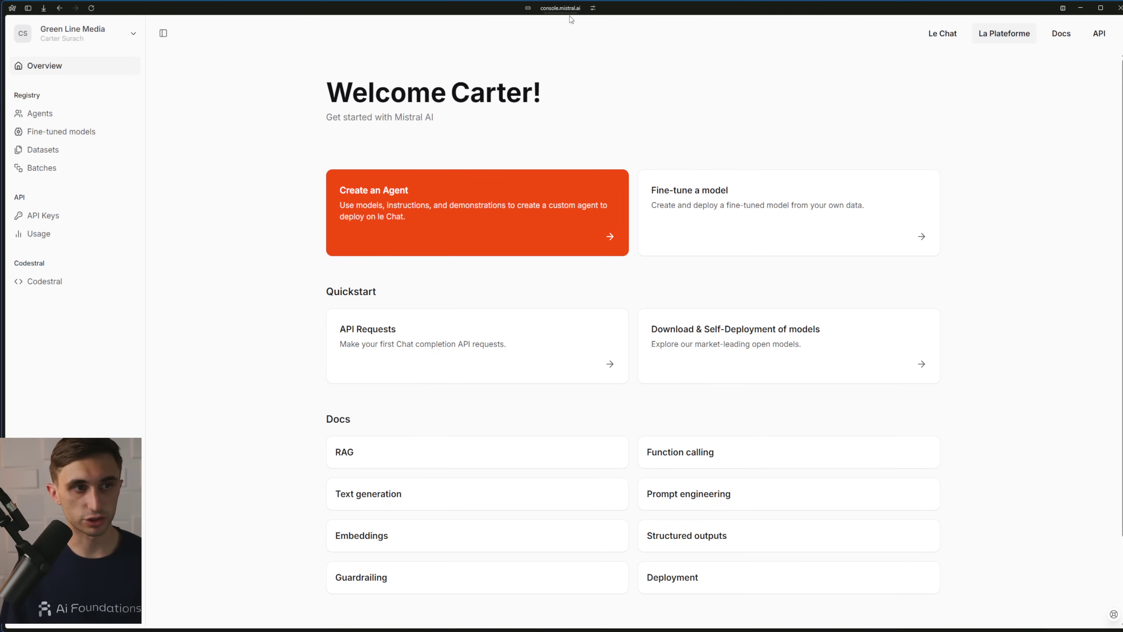
click(62, 217)
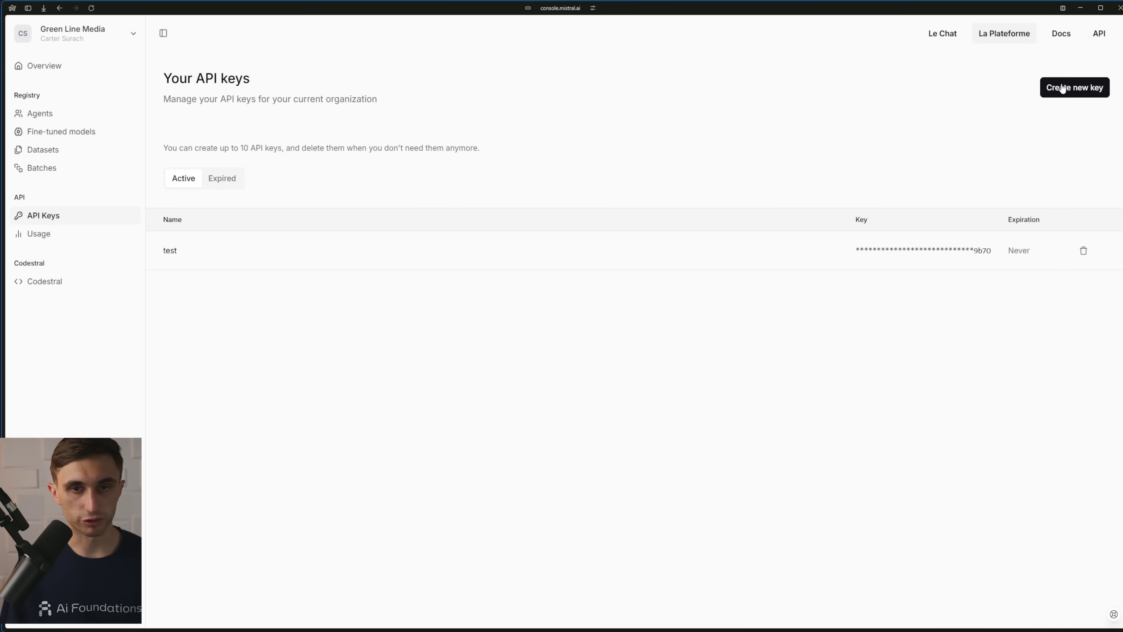
click(1088, 89)
click(613, 295)
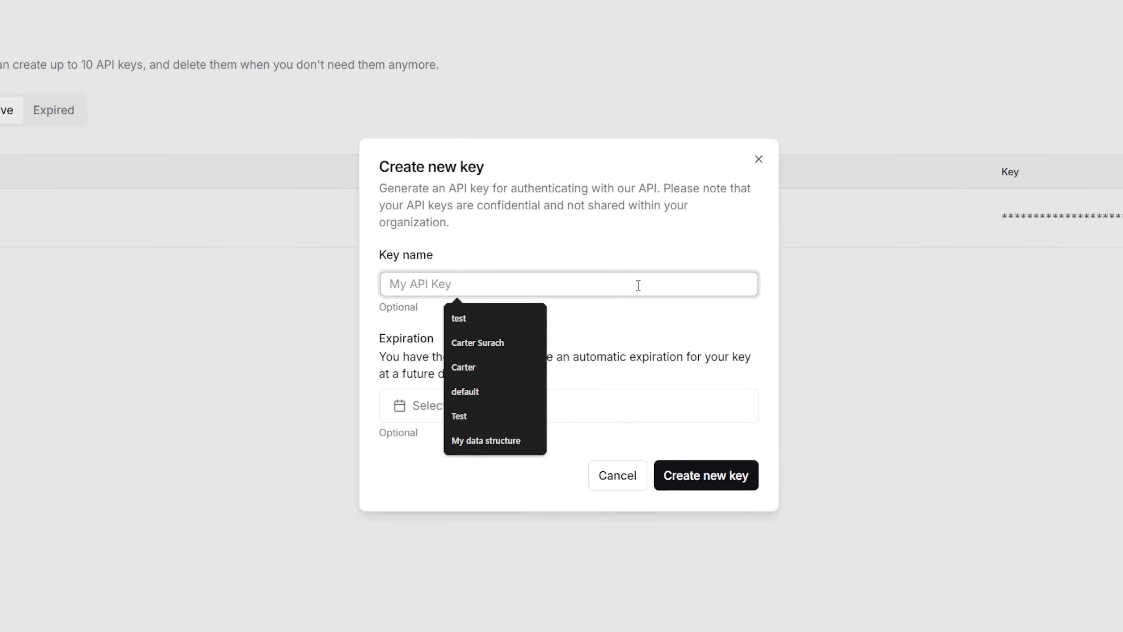
text(doc scanner demo)
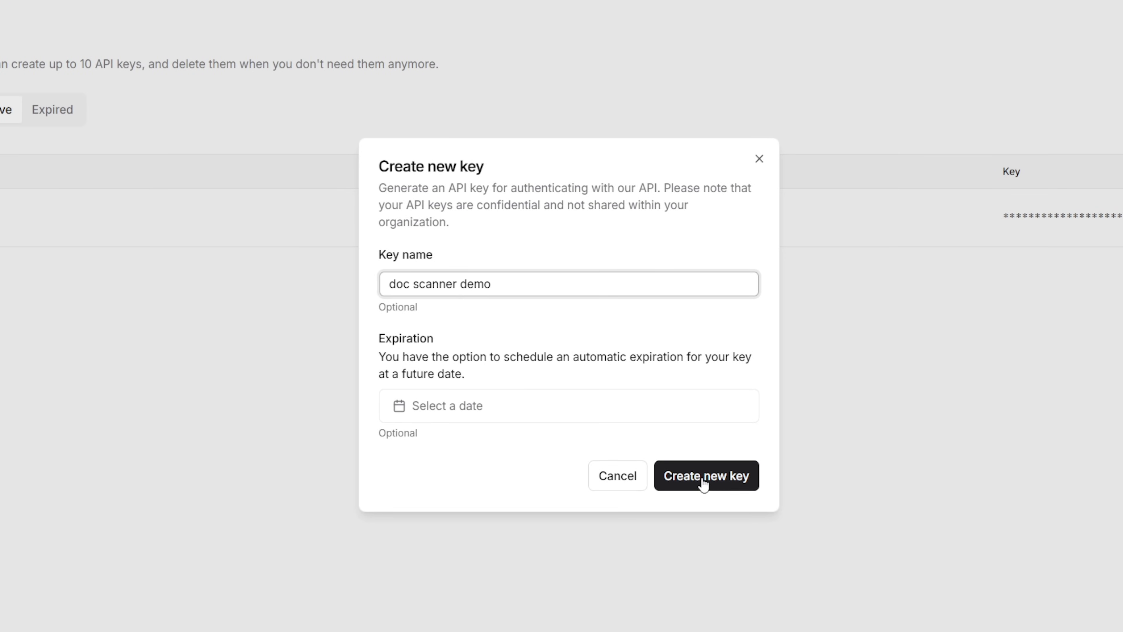
click(702, 476)
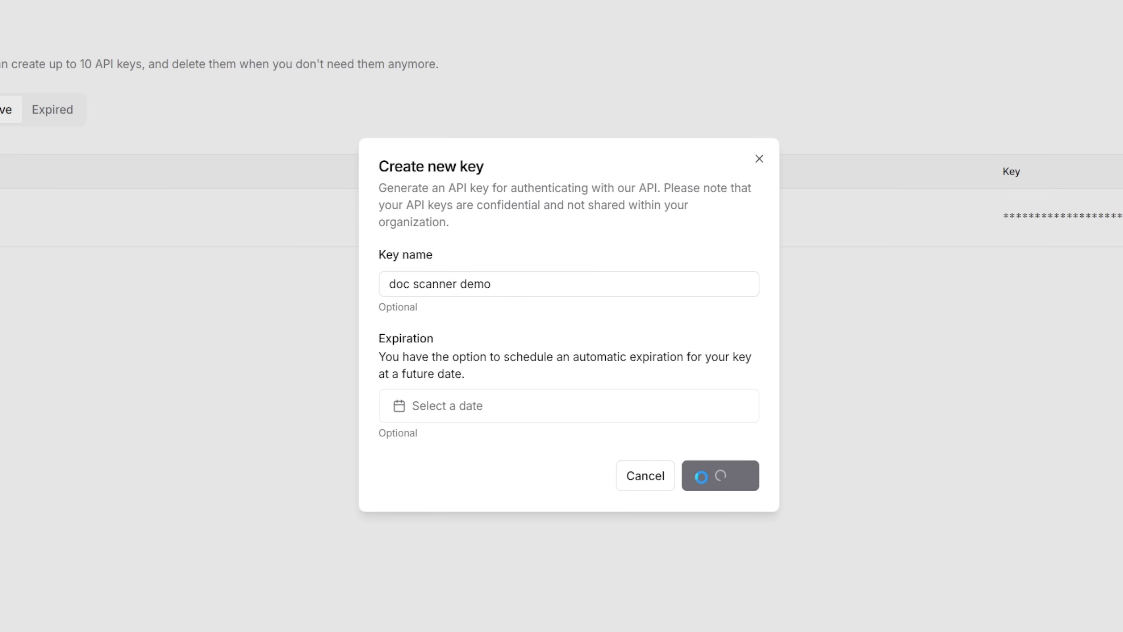
click(720, 352)
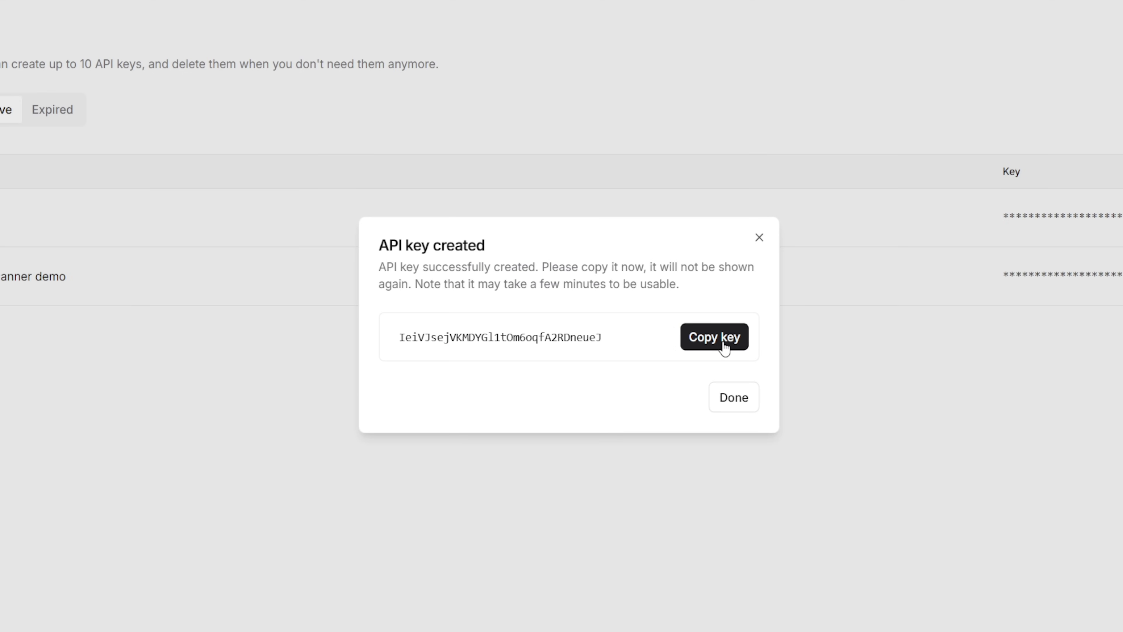
click(732, 398)
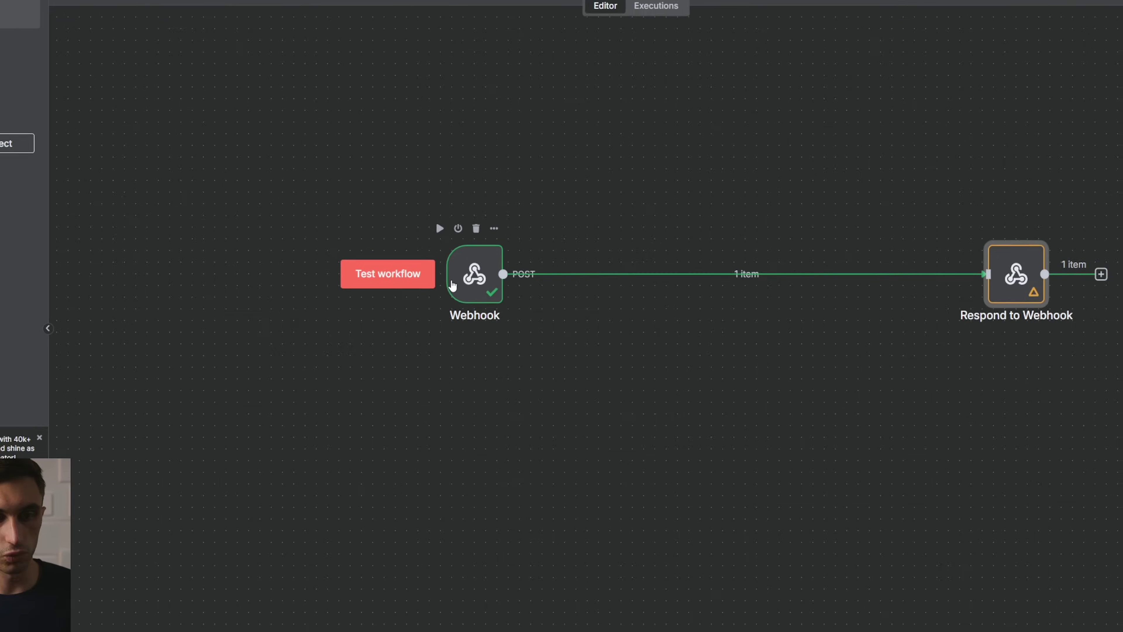
Switch back to n8n and insert an HTTP Request node between the Webhook and Respond to Webhook nodes
scroll(424, 316, right, 4)
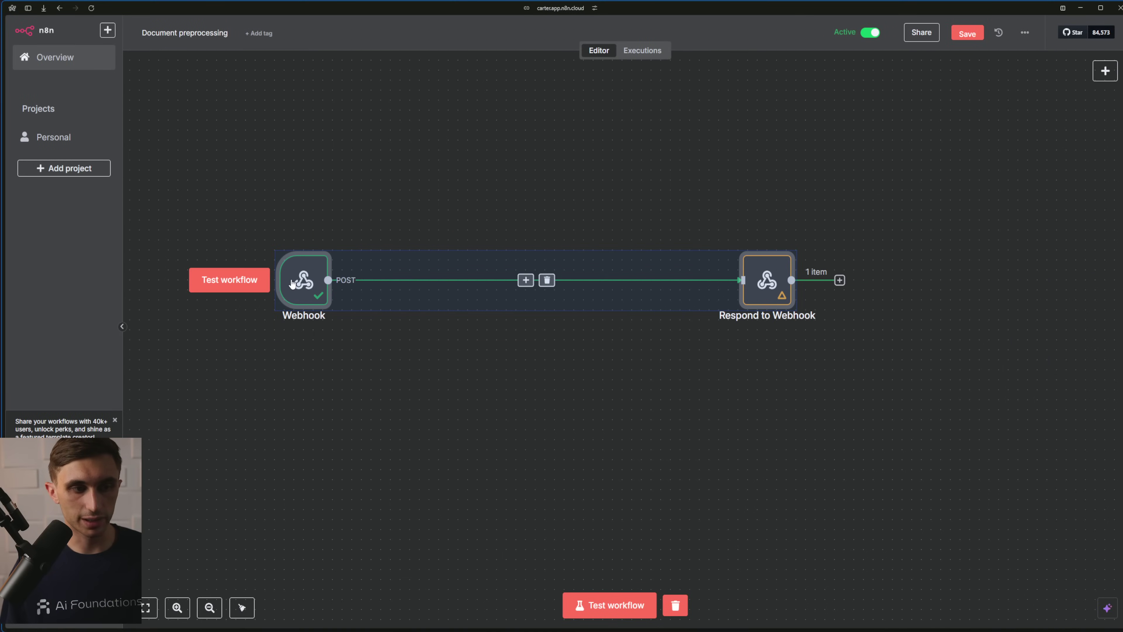
click(504, 301)
click(526, 281)
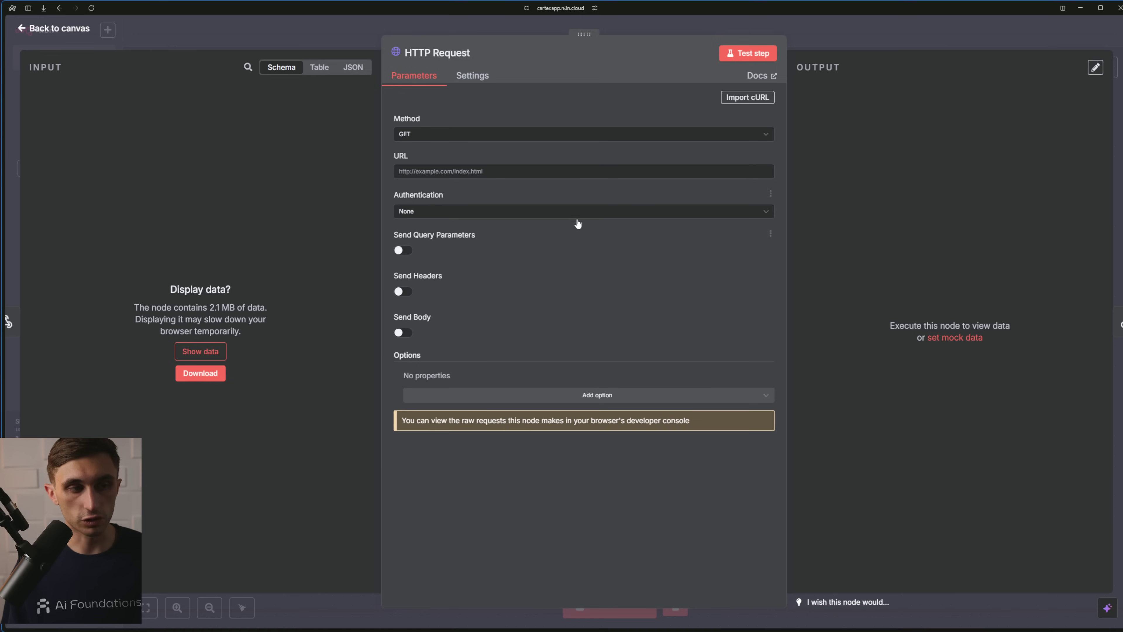
Set the HTTP Request node's authentication to Generic Credential Type with Header Auth as the generic auth type
click(577, 216)
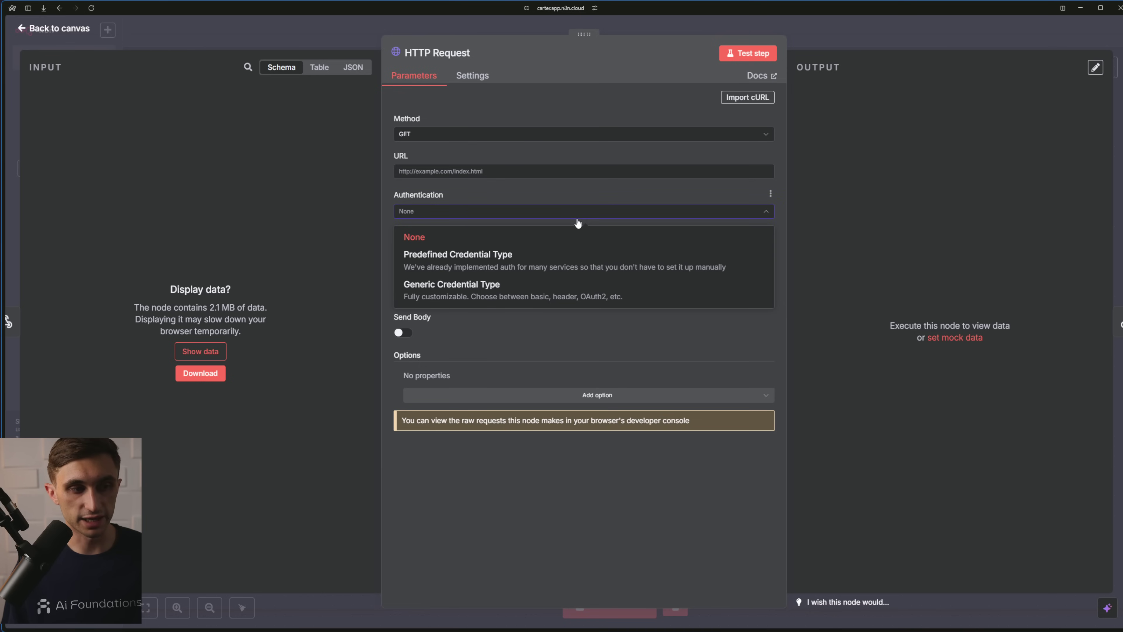
click(529, 288)
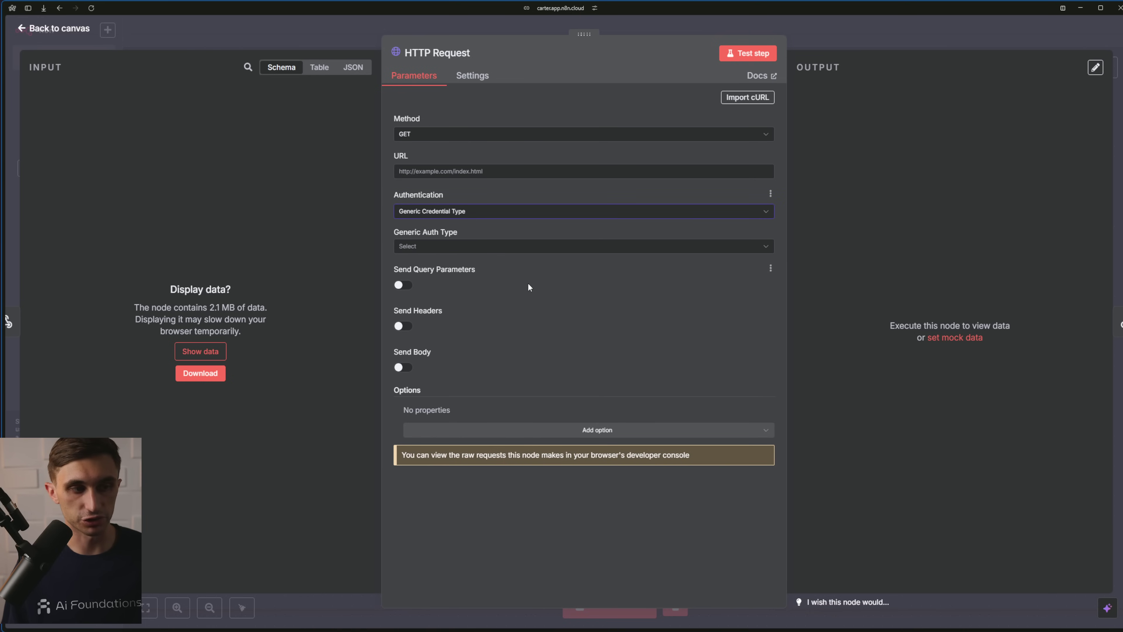
click(484, 247)
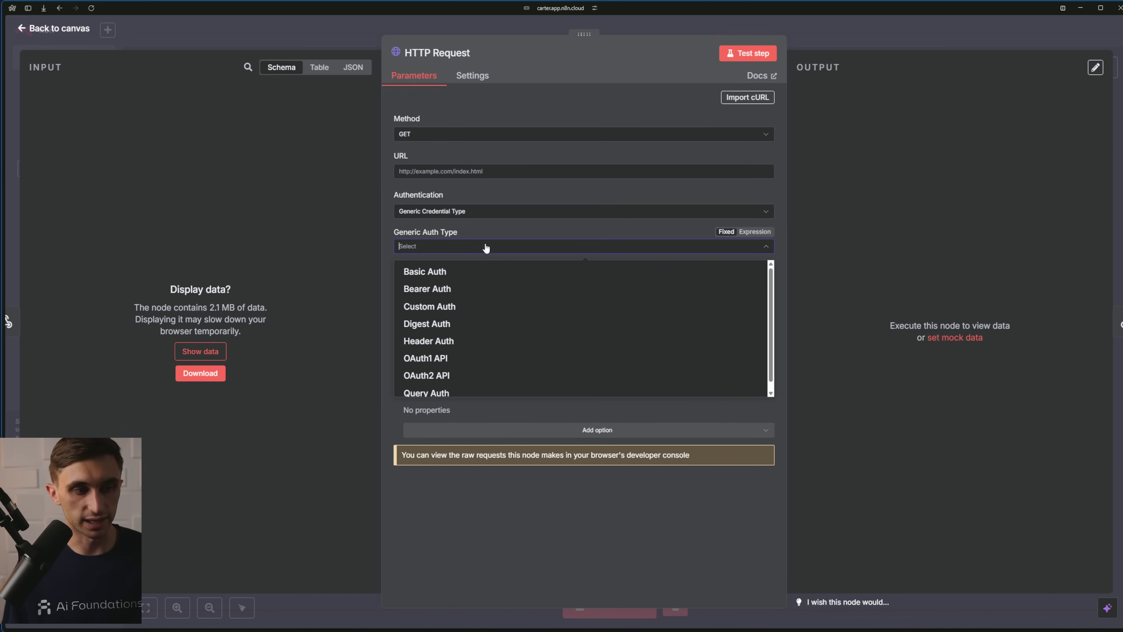
click(459, 341)
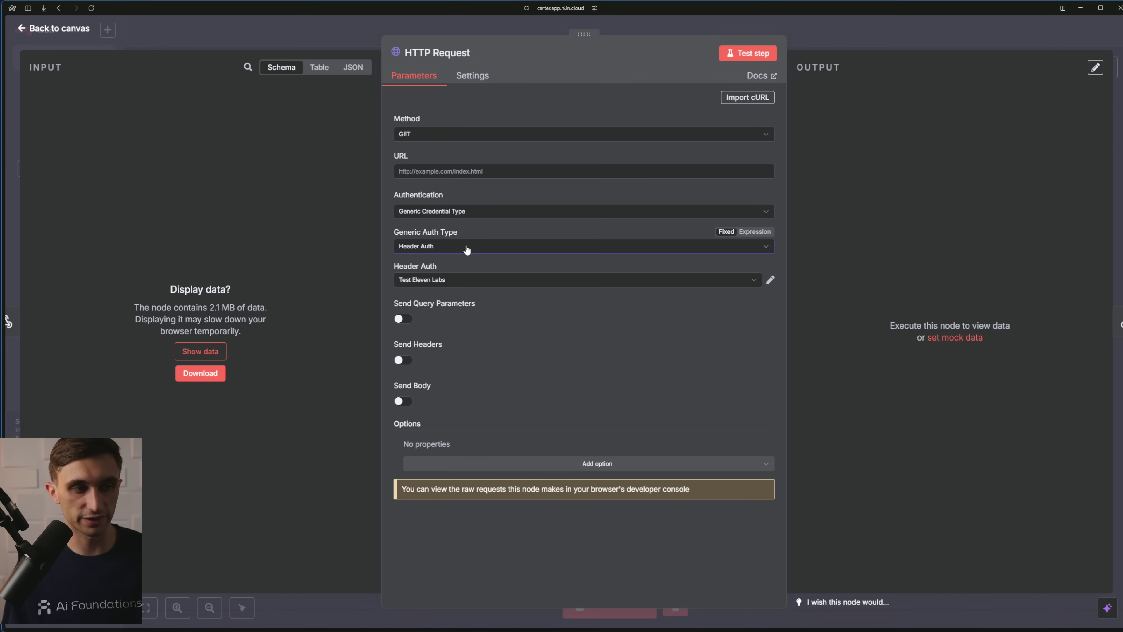
Start a new Header Auth credential for the HTTP Request node and title it "Mistral OCR Demo"
click(459, 280)
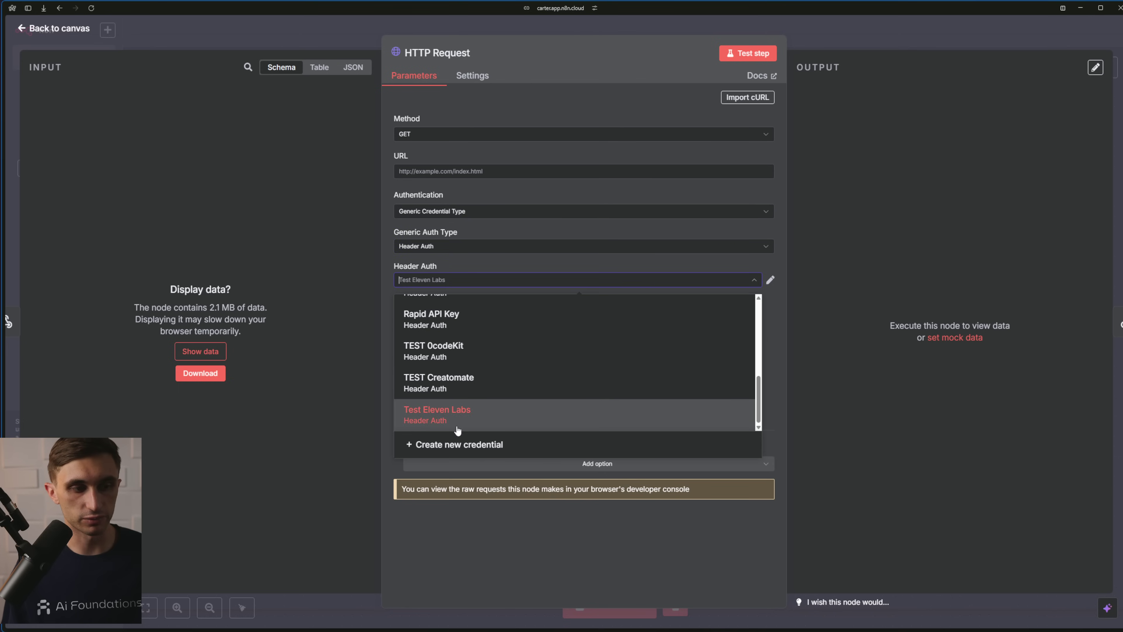
click(459, 445)
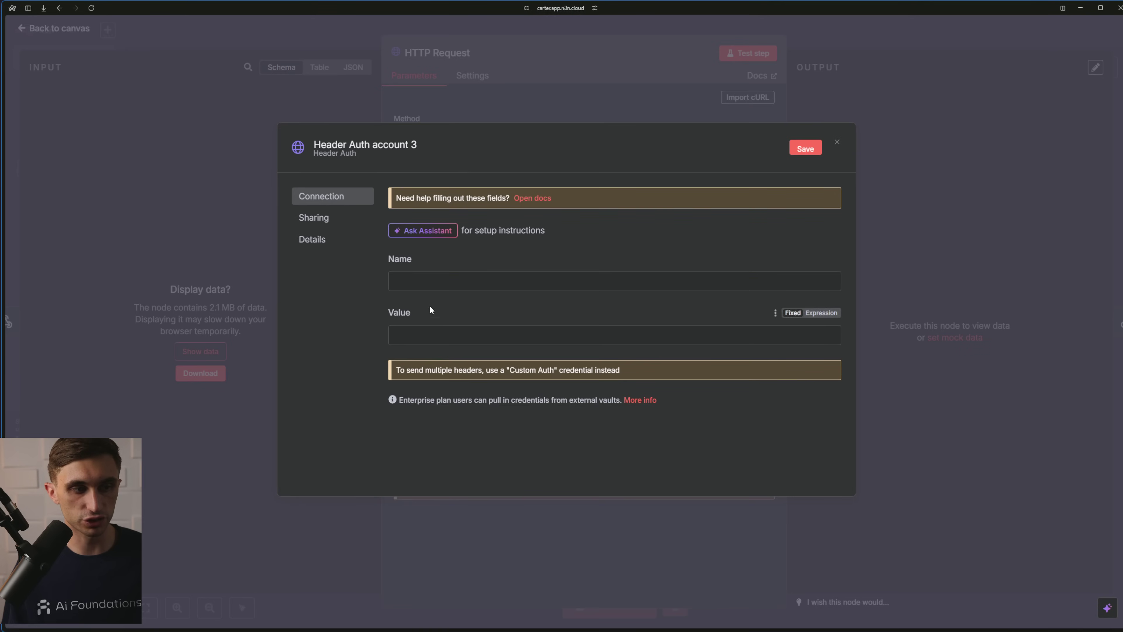
click(424, 145)
key(ctrl+a)
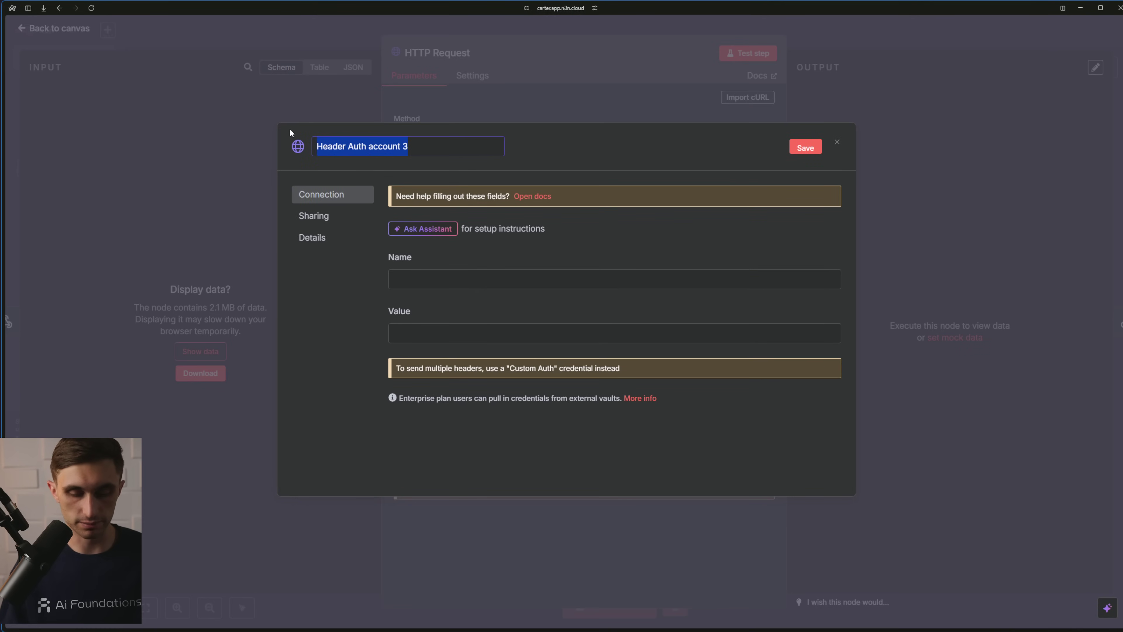
text(Mistral OCR Demo)
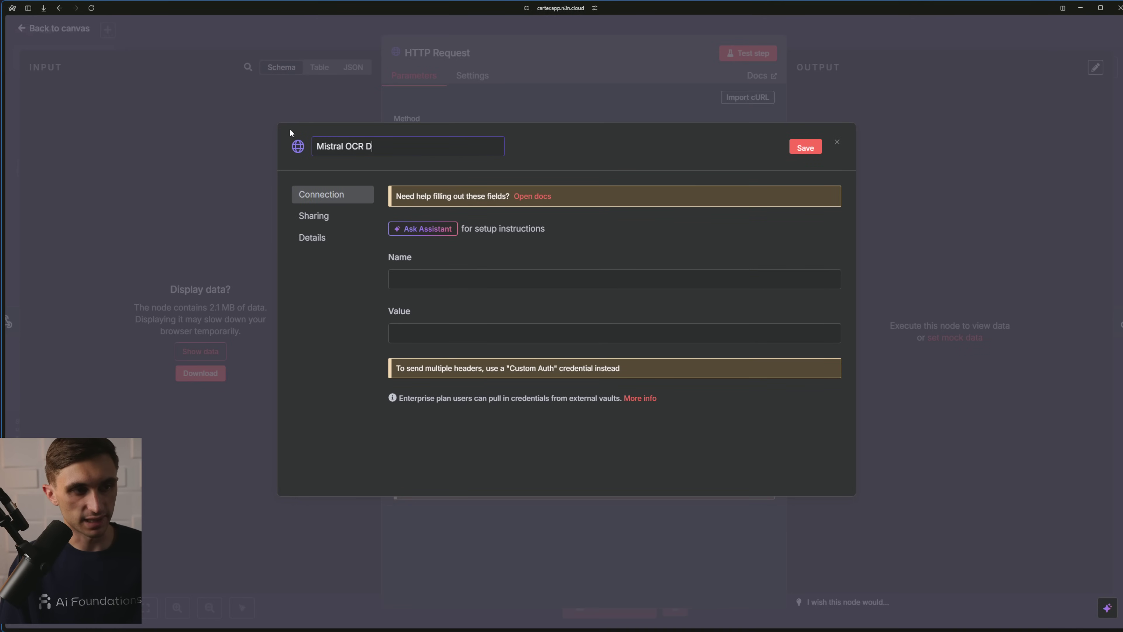
Set the Header Auth credential's header name to "Authorization"
click(498, 281)
text(Au)
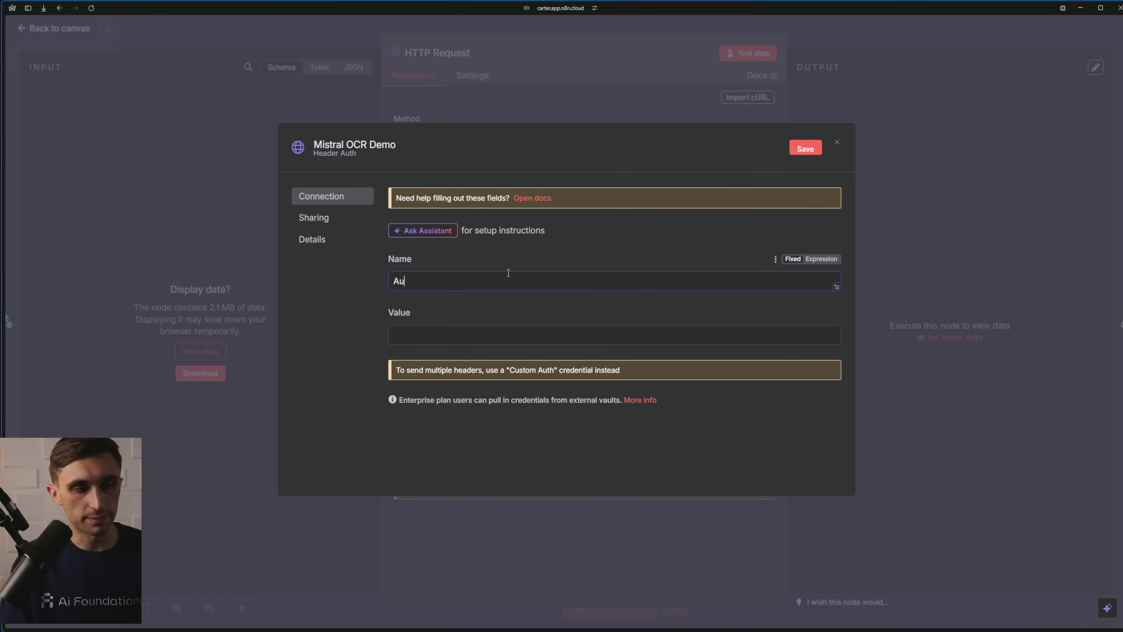
text(thor)
key(BackSpace)
text(orization)
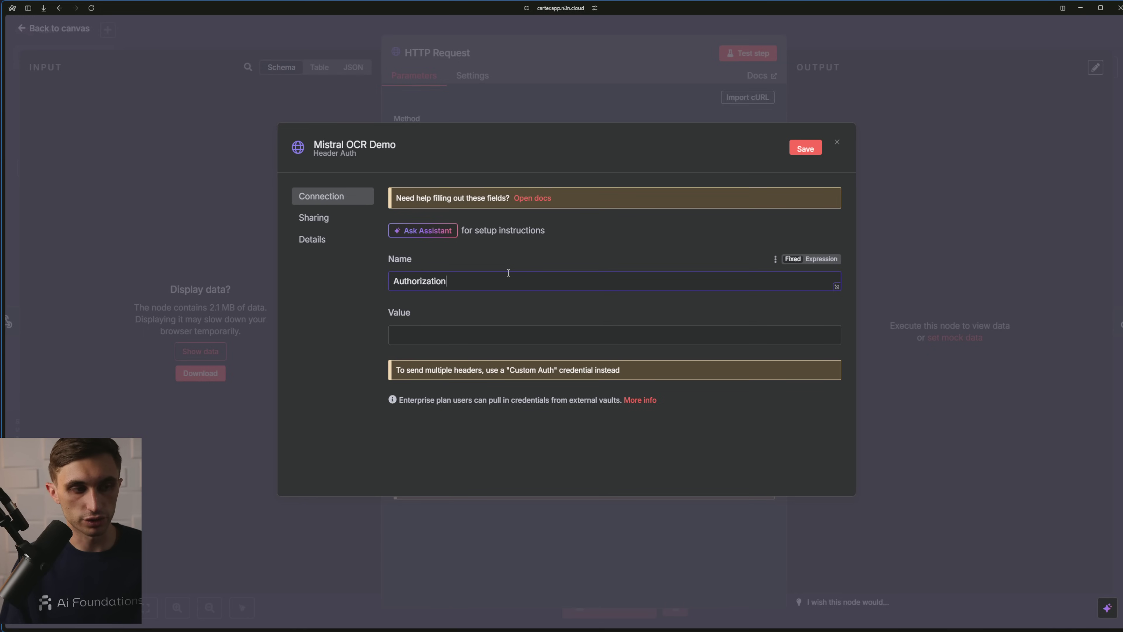
drag(481, 284, 299, 266)
click(490, 268)
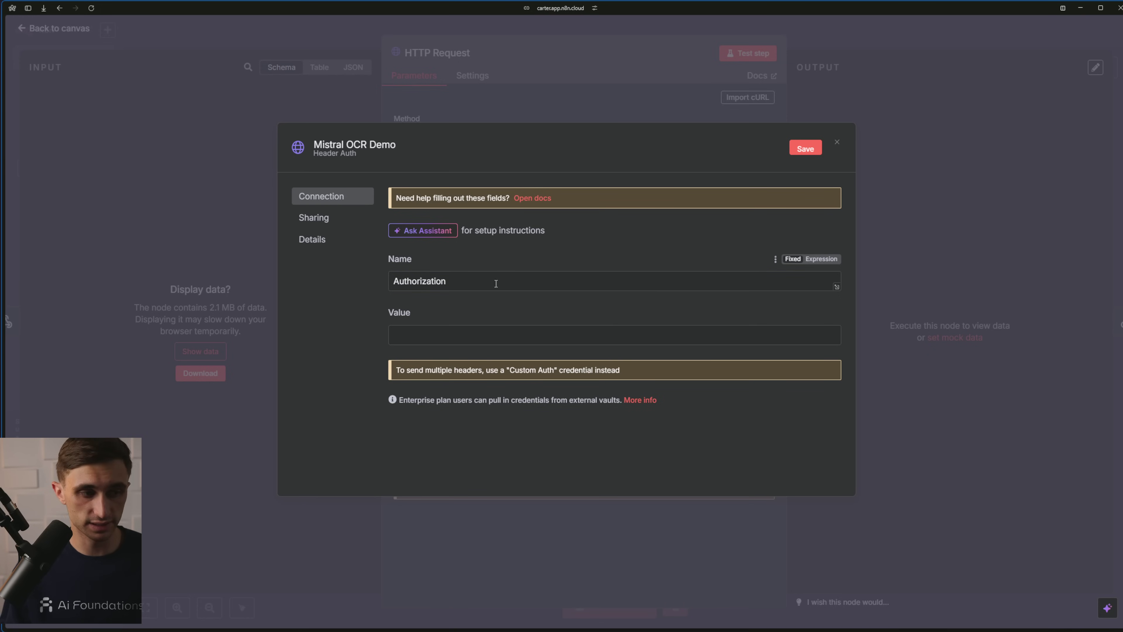
Set the credential's value to "Bearer" followed by the copied API key, save the credential and close its dialog
click(496, 332)
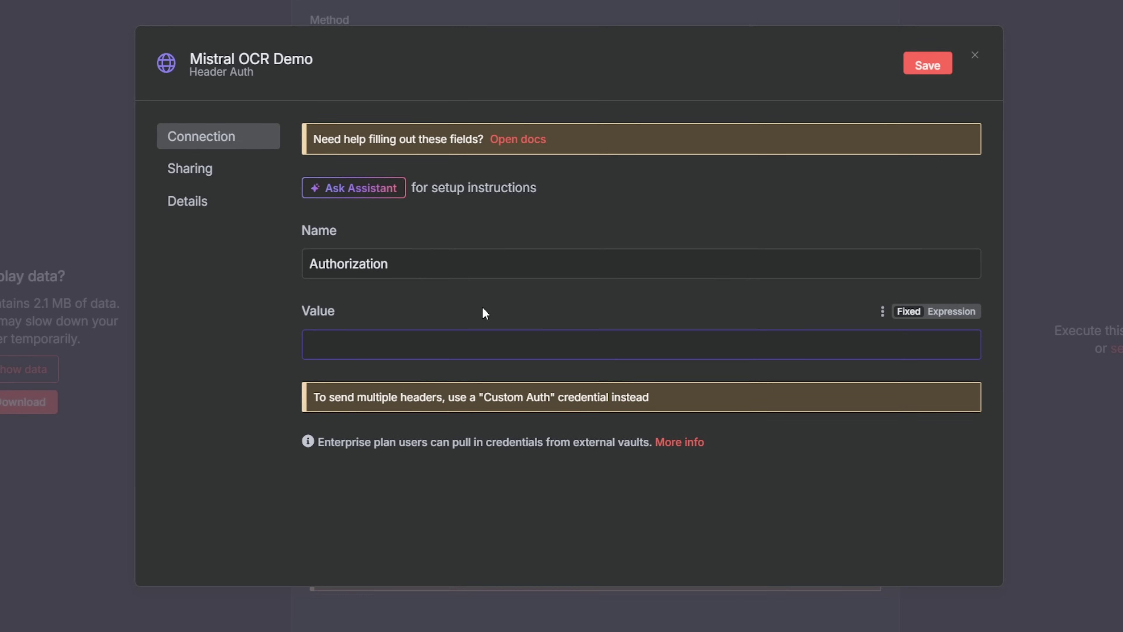
text(Bearer)
key(ctrl+v)
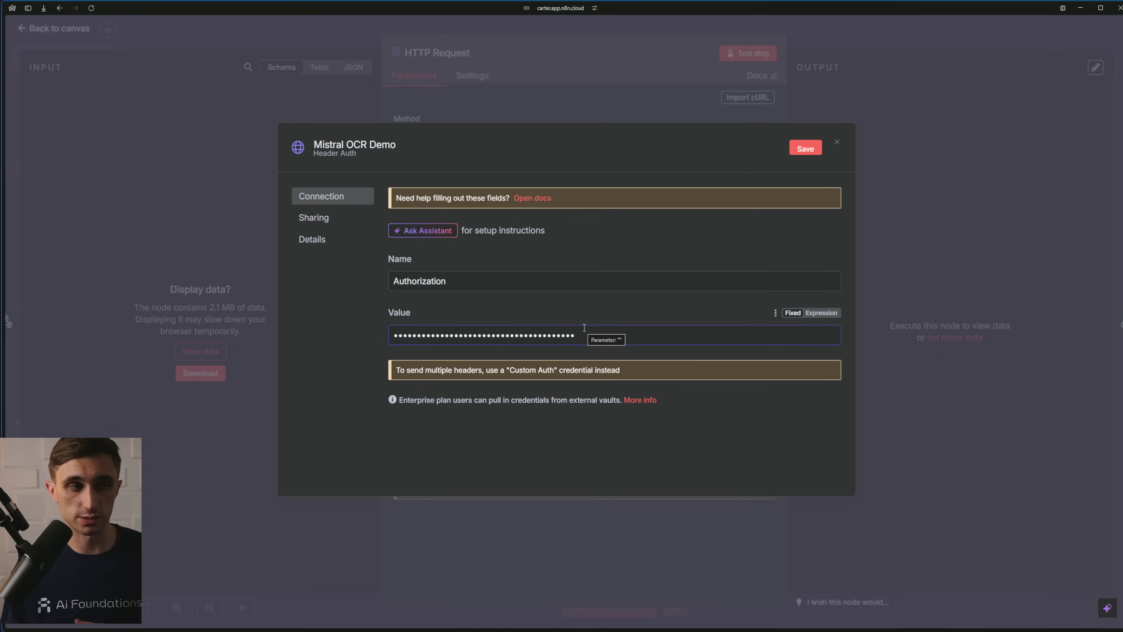
drag(585, 333, 428, 322)
click(473, 320)
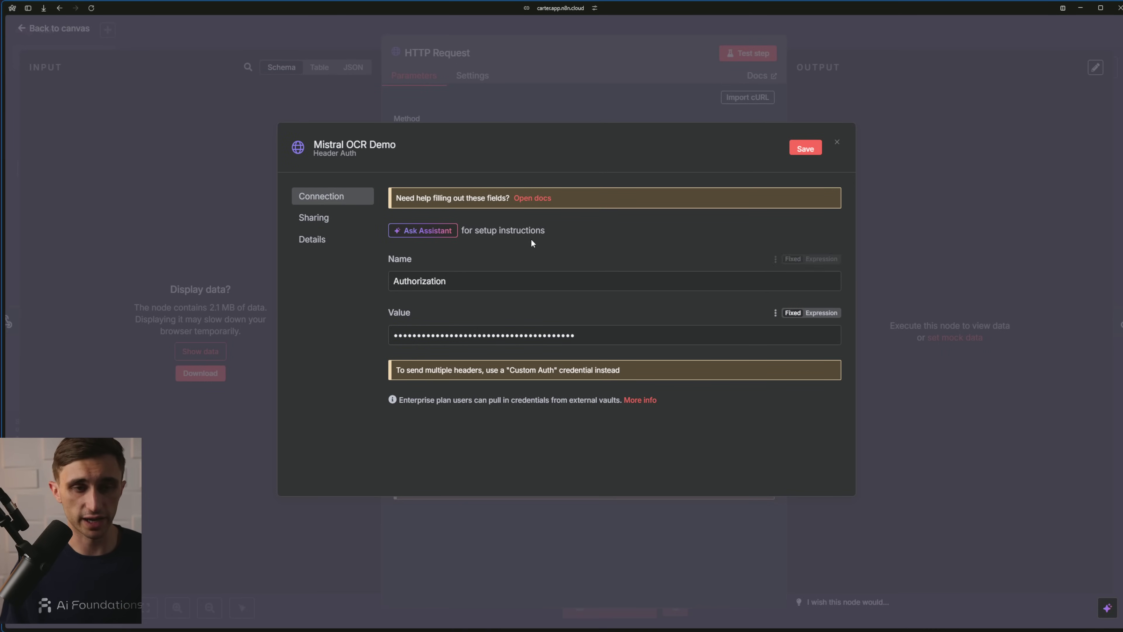
click(812, 149)
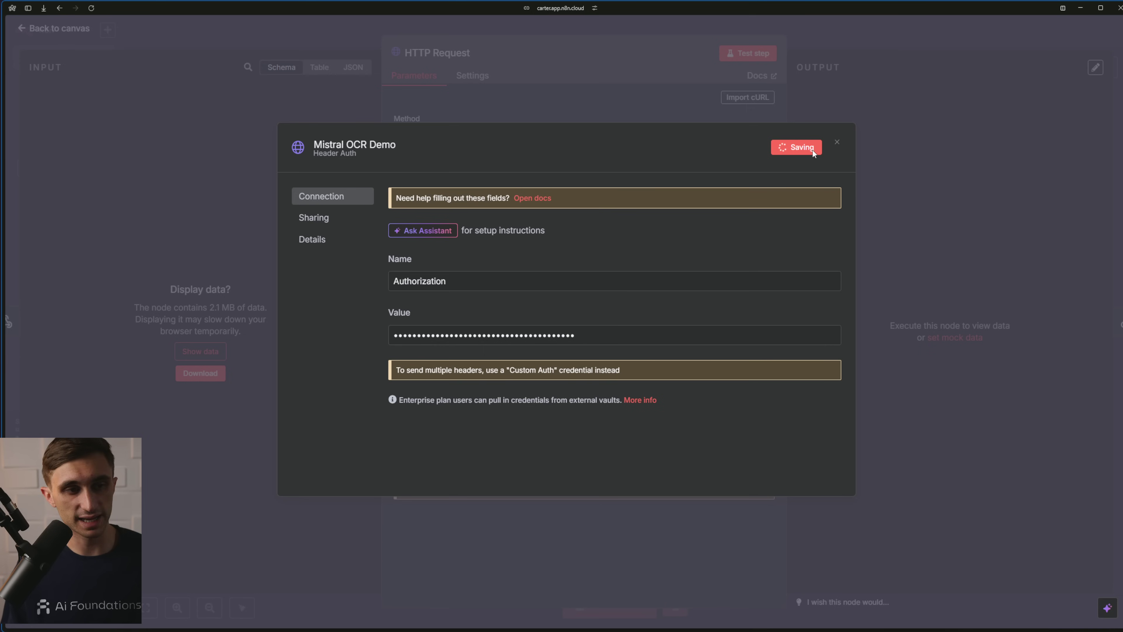
click(837, 143)
click(624, 344)
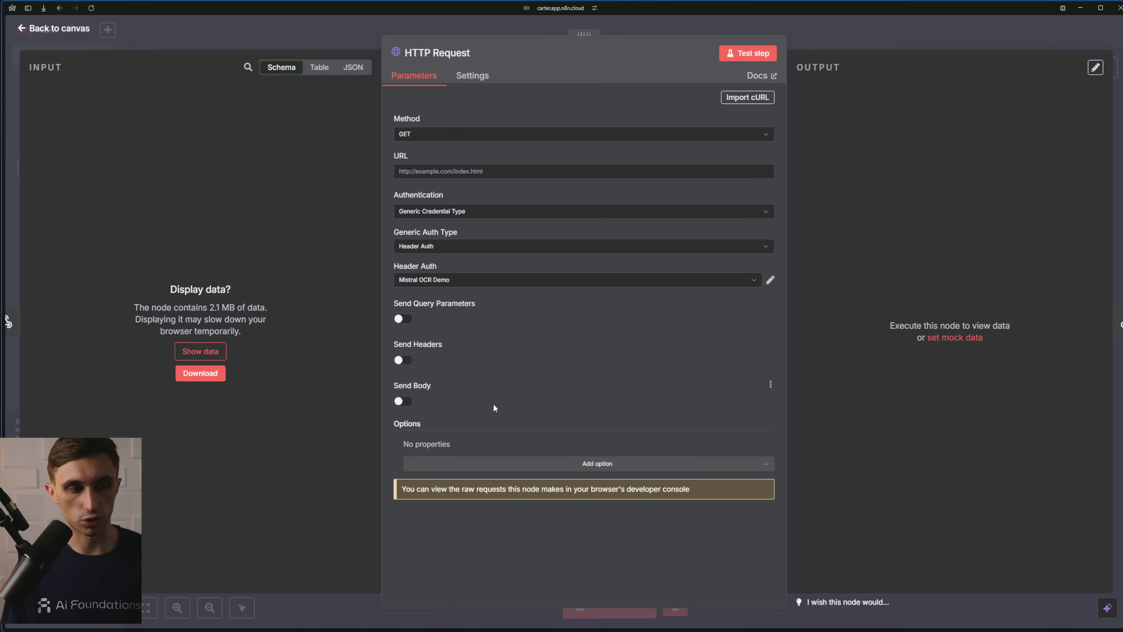
Switch to the Mistral API docs and examine the OCR endpoint's authorization and request body schema
key(ctrl+Tab)
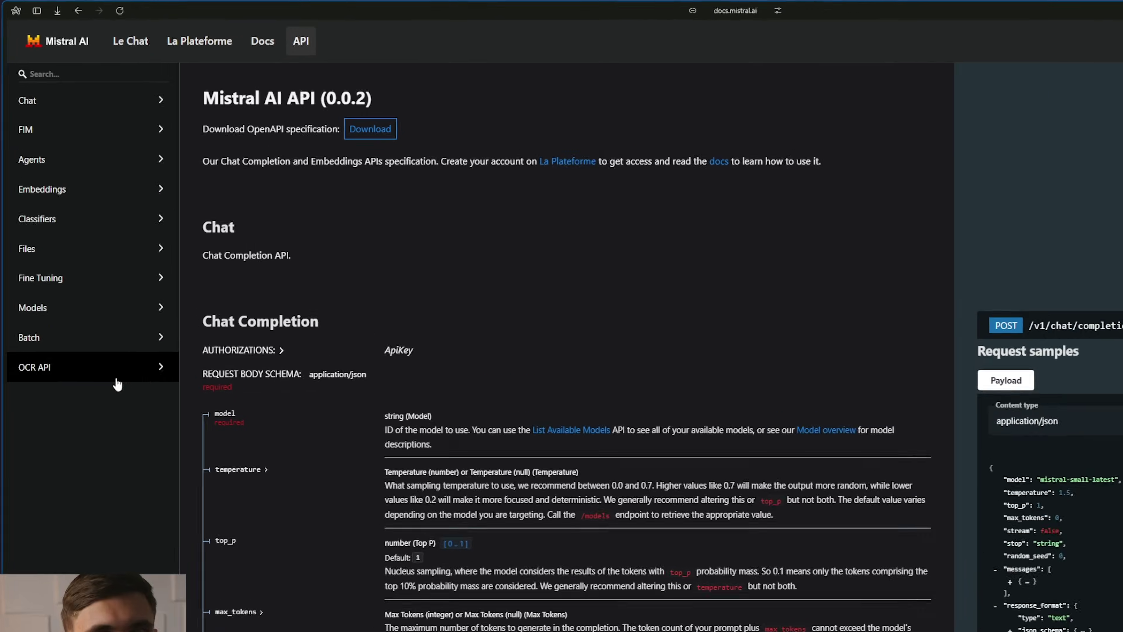
click(139, 373)
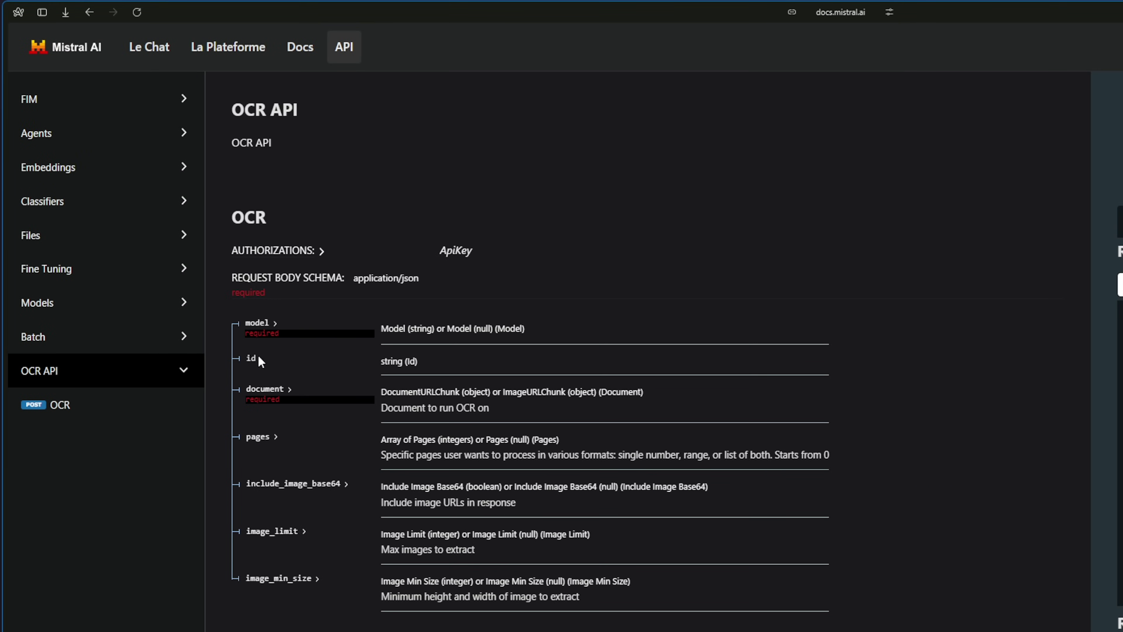
drag(231, 256, 603, 626)
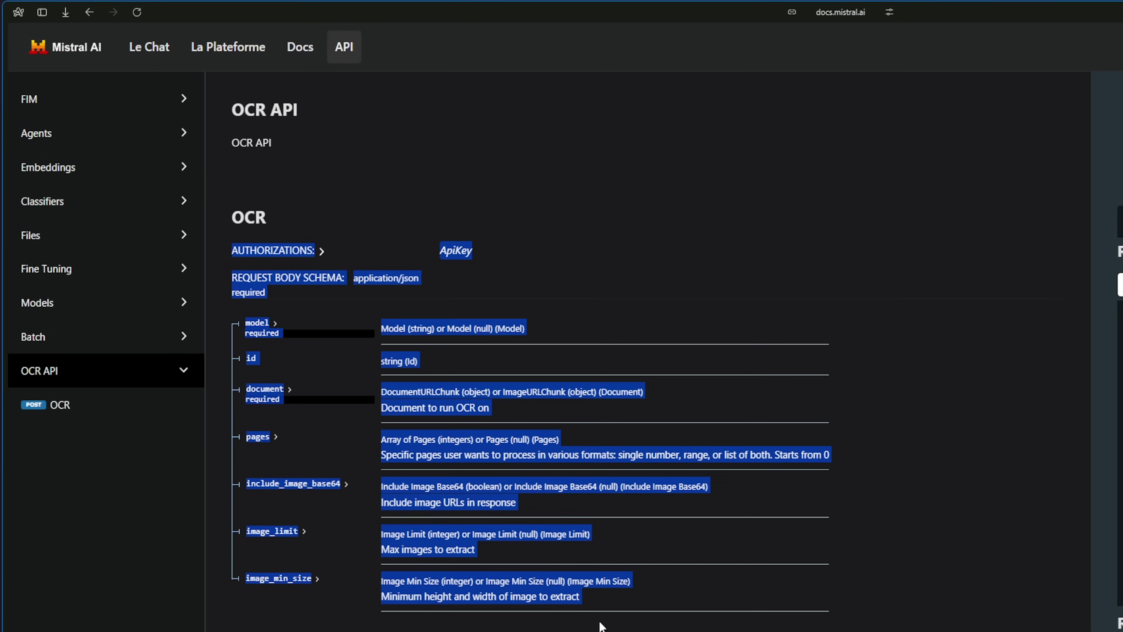
click(657, 626)
drag(248, 257, 556, 289)
click(507, 299)
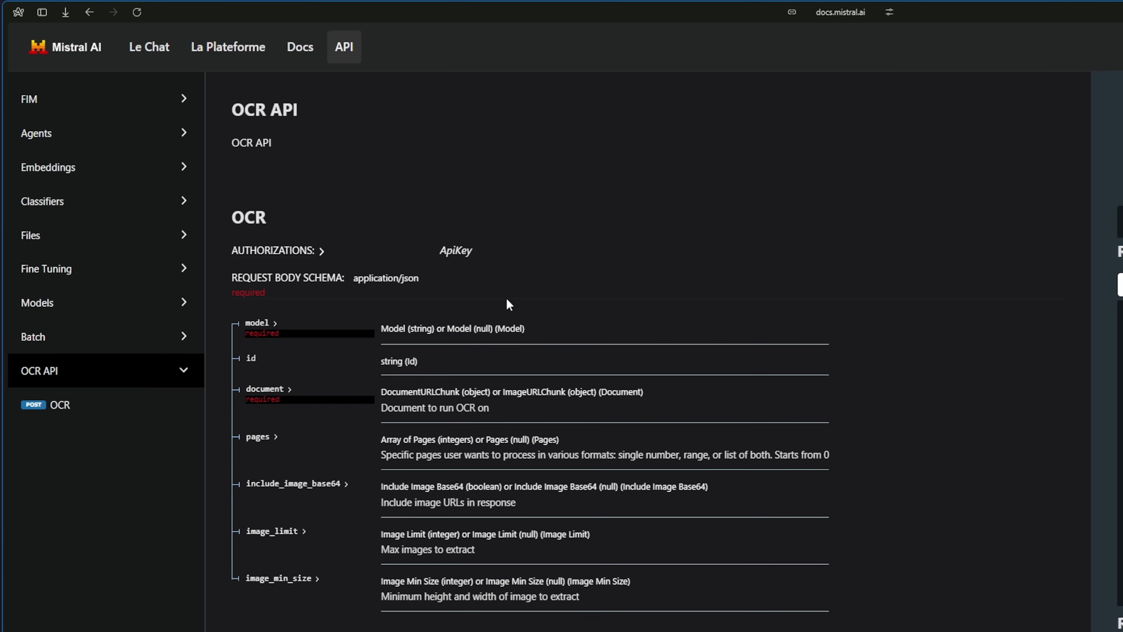
drag(227, 251, 520, 261)
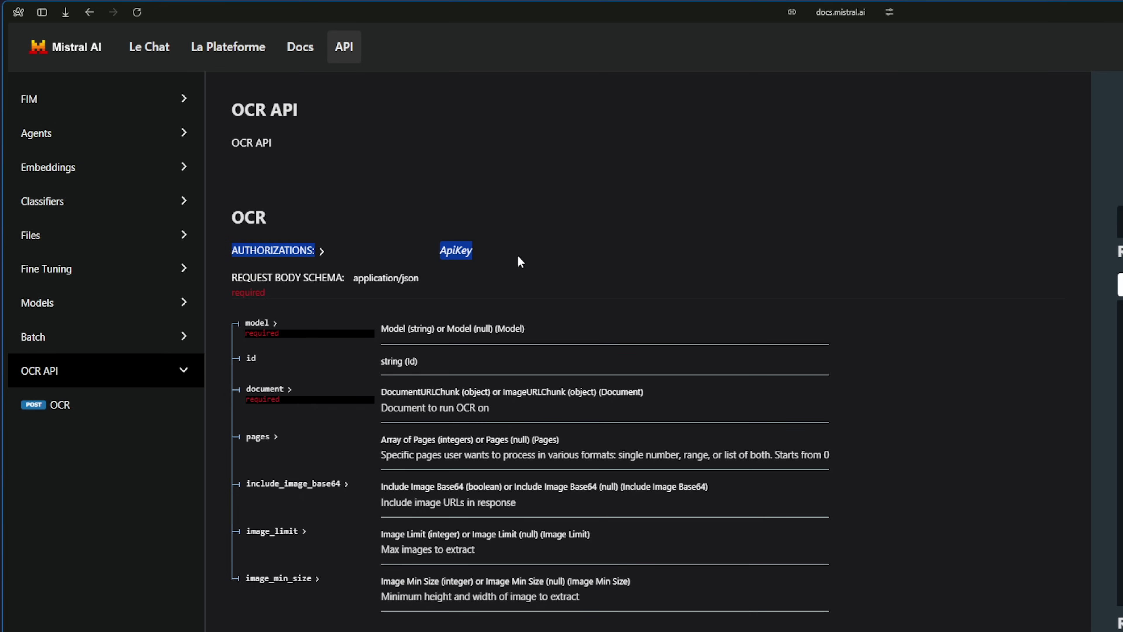
click(543, 261)
drag(238, 277, 478, 277)
click(478, 279)
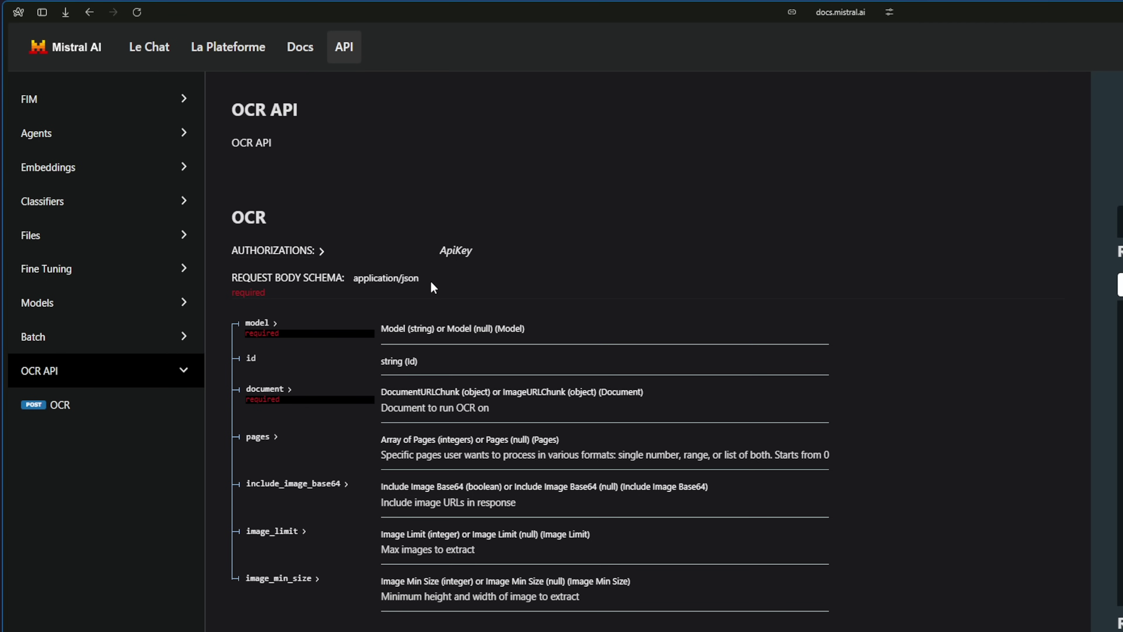
drag(434, 287, 358, 282)
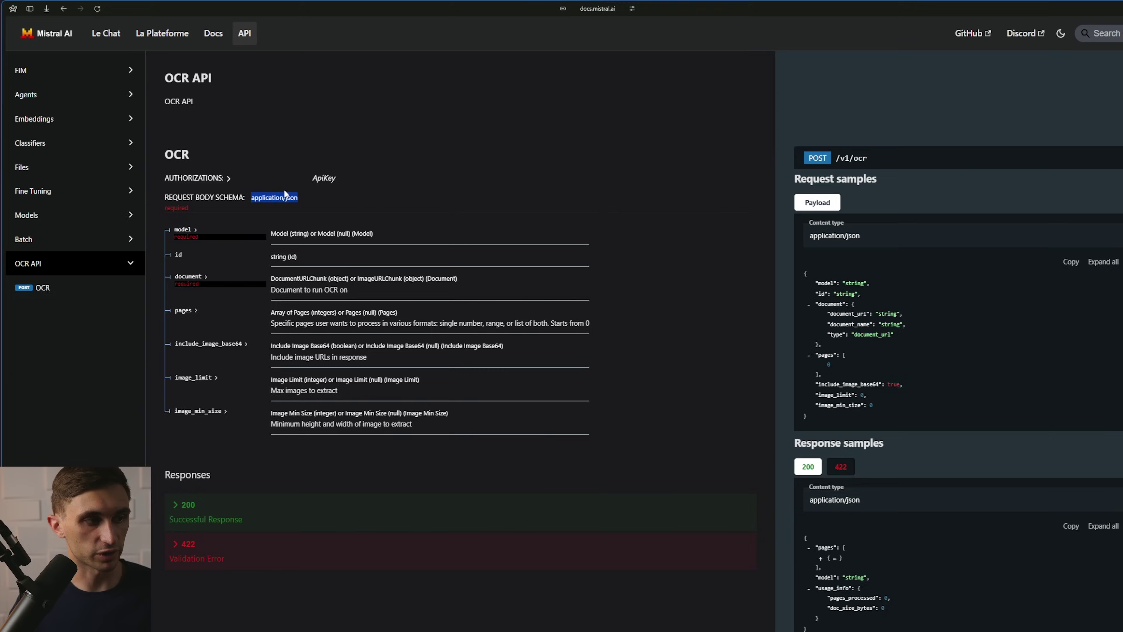
click(440, 276)
Copy the content type "application/json" from the request sample of the /v1/ocr endpoint
scroll(549, 324, up, 1)
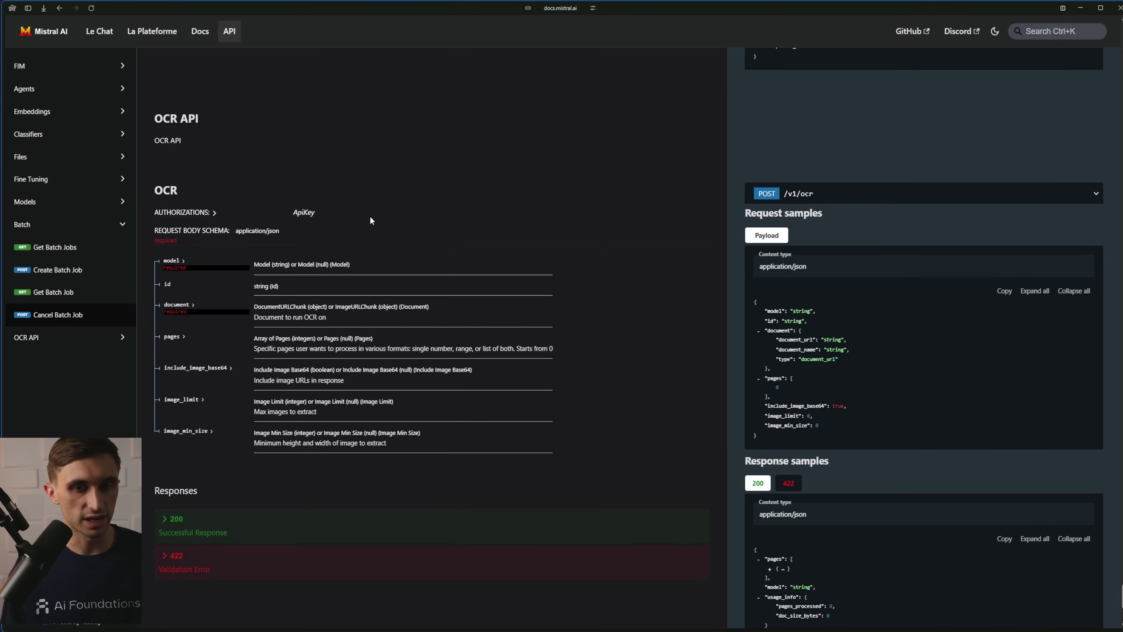
scroll(370, 217, down, 1)
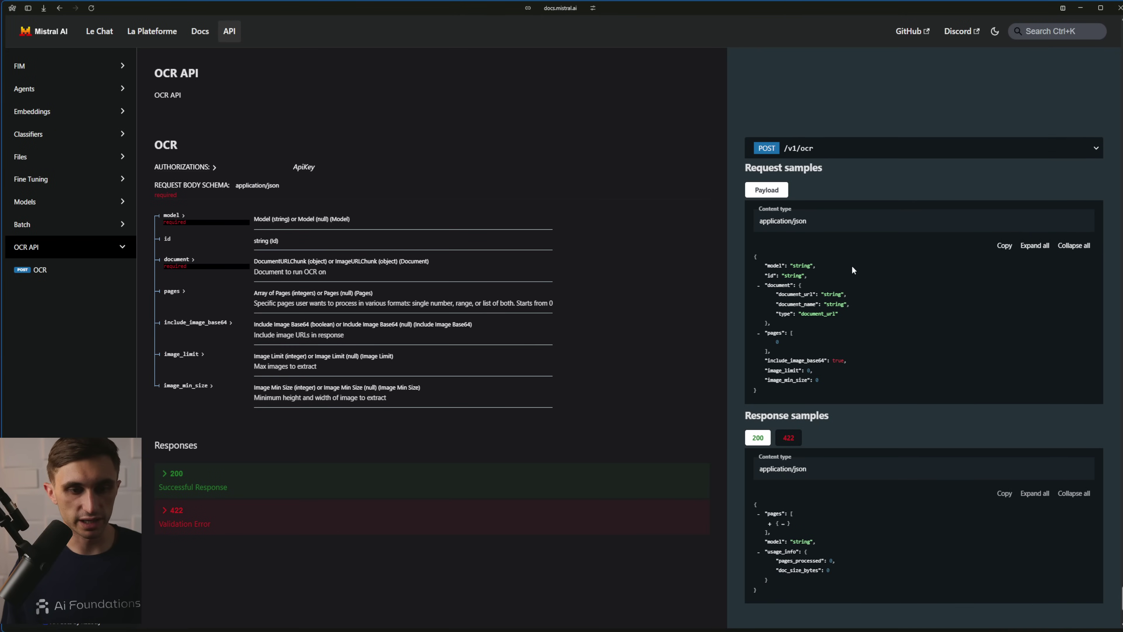
scroll(852, 265, up, 8)
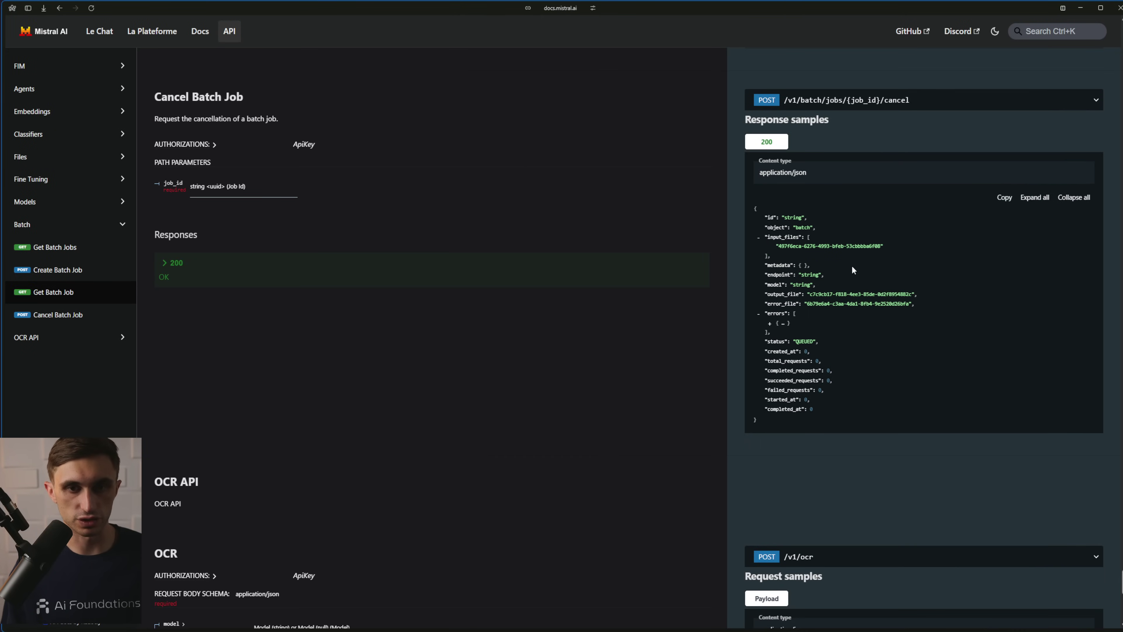
scroll(852, 265, up, 7)
scroll(852, 266, down, 15)
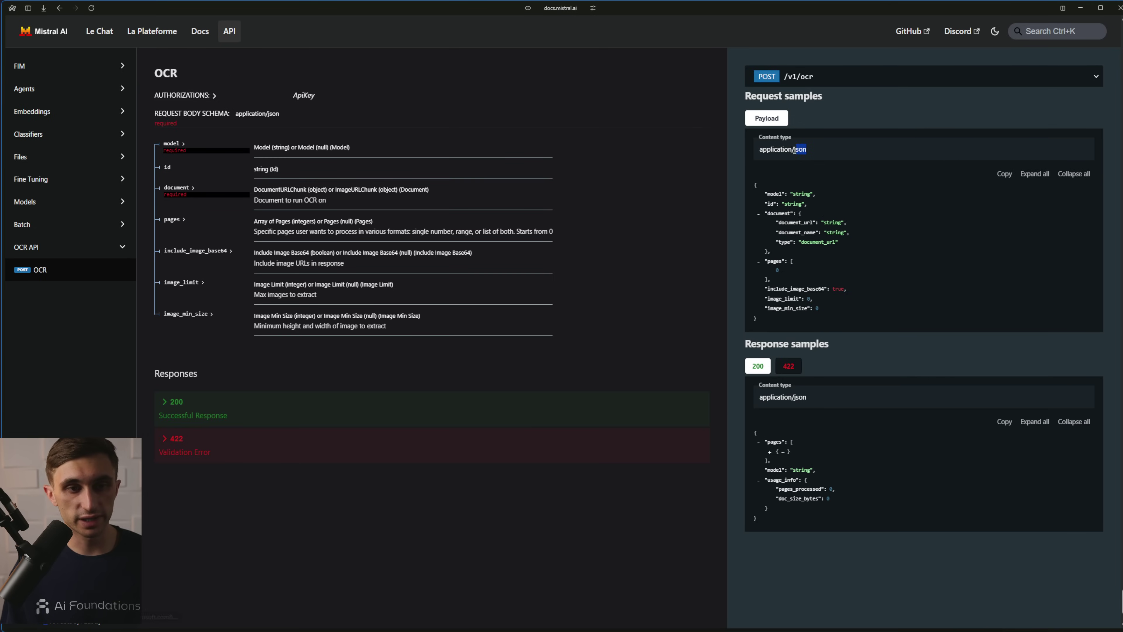
drag(814, 148, 760, 154)
key(ctrl+c)
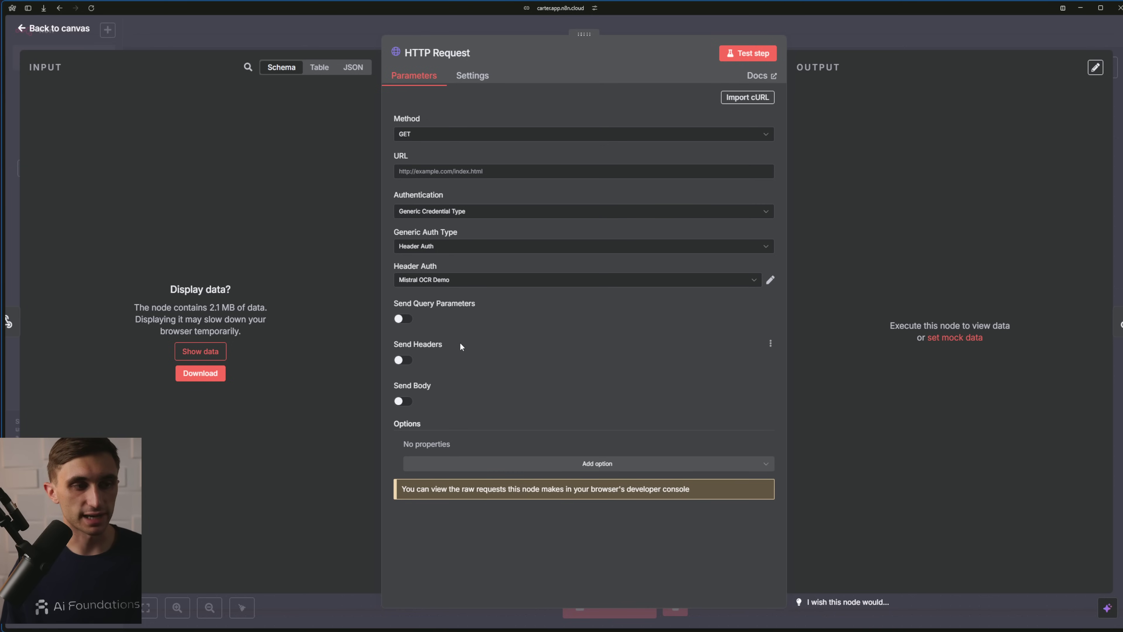
In n8n's HTTP Request node, enable Send Headers with a content-type header of application/json, and enable Send Body
click(403, 360)
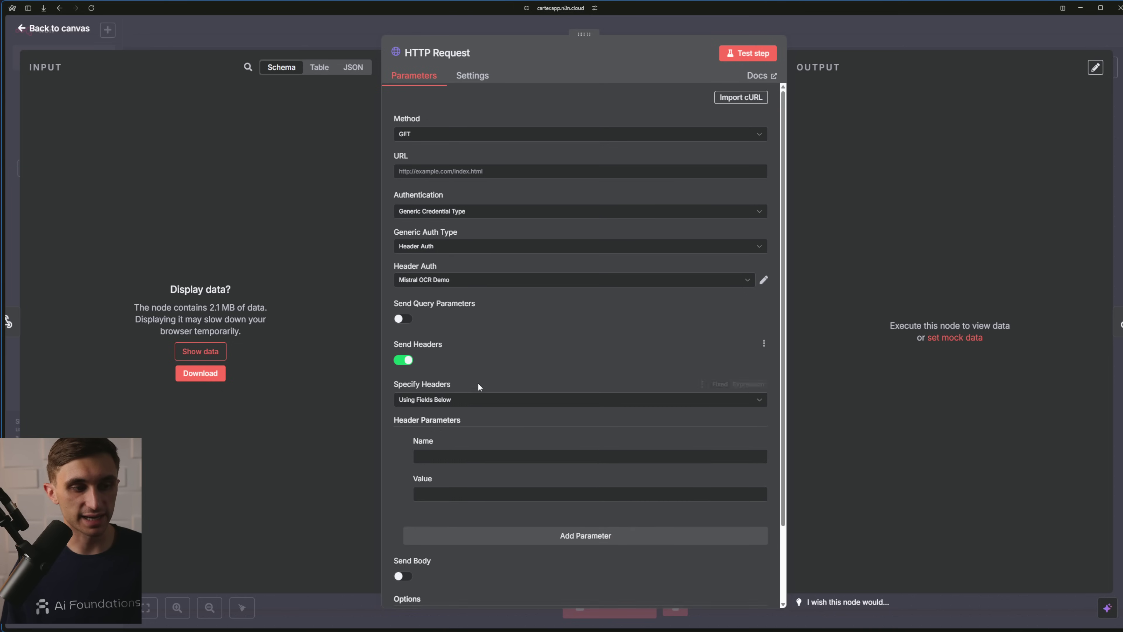
scroll(479, 379, down, 2)
click(494, 365)
text(content-type)
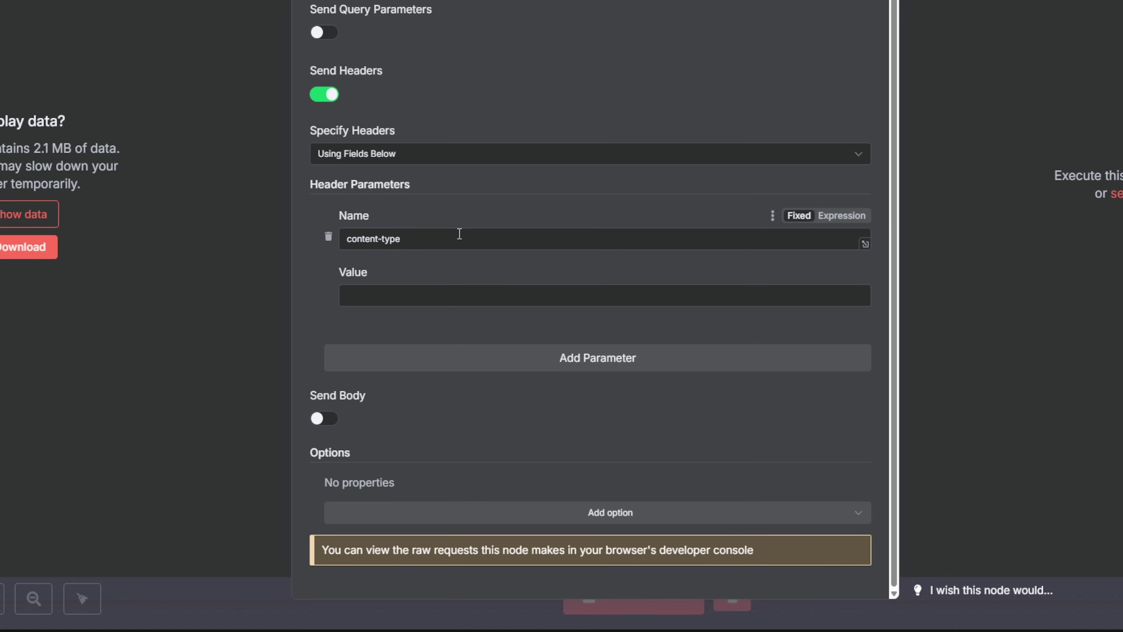
click(429, 292)
key(ctrl+v)
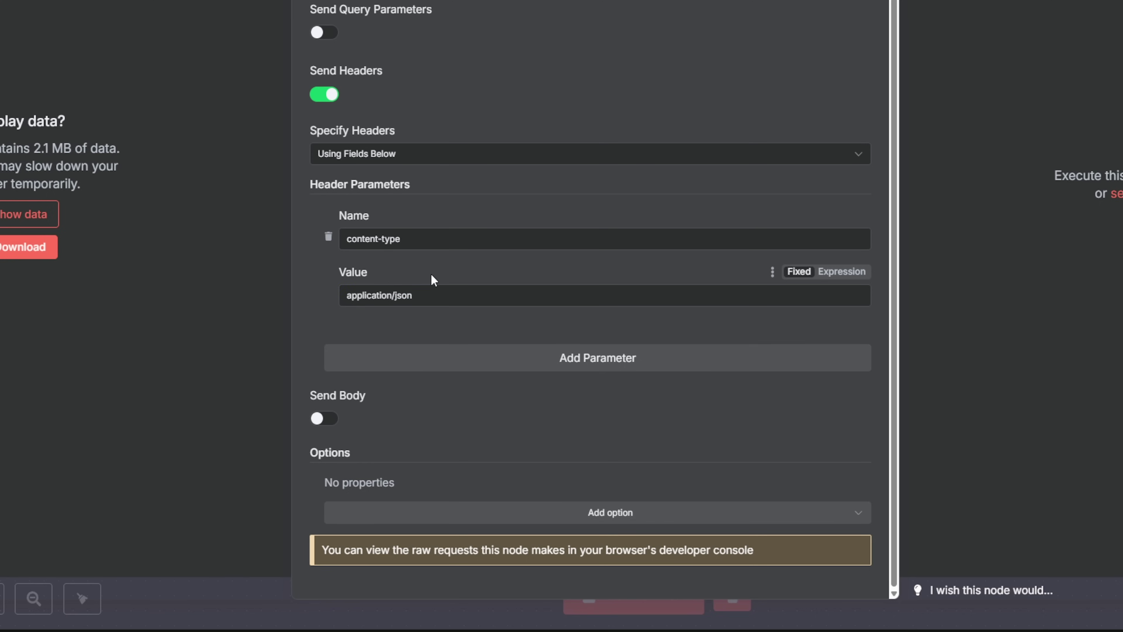
click(327, 423)
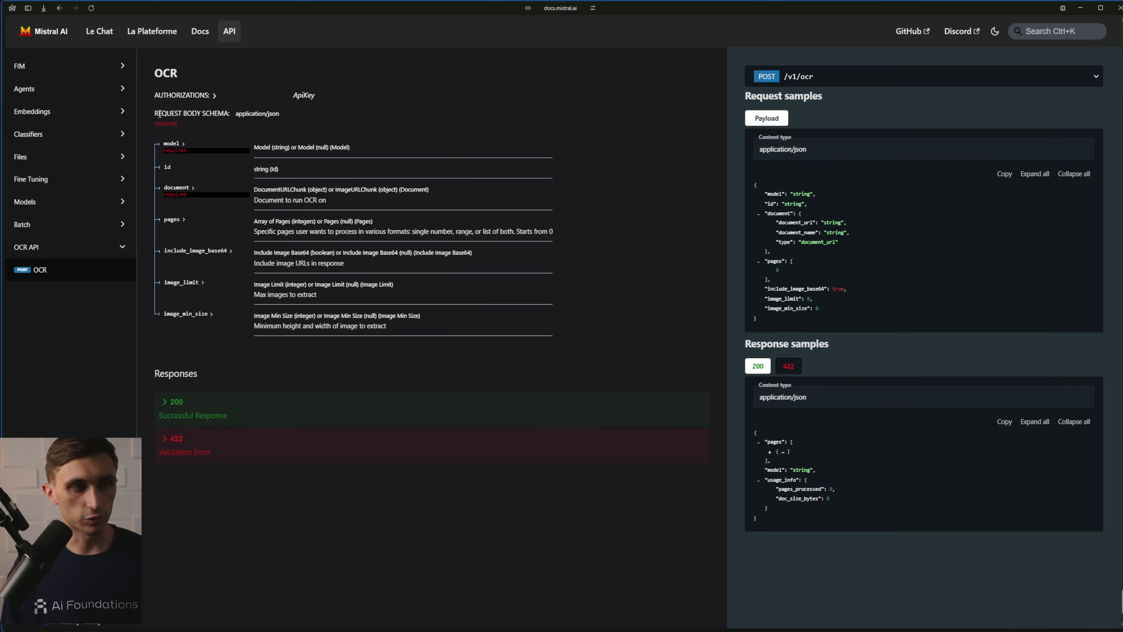
Return to the Mistral OCR docs and examine the required model and document fields of the request body
triple_click(160, 114)
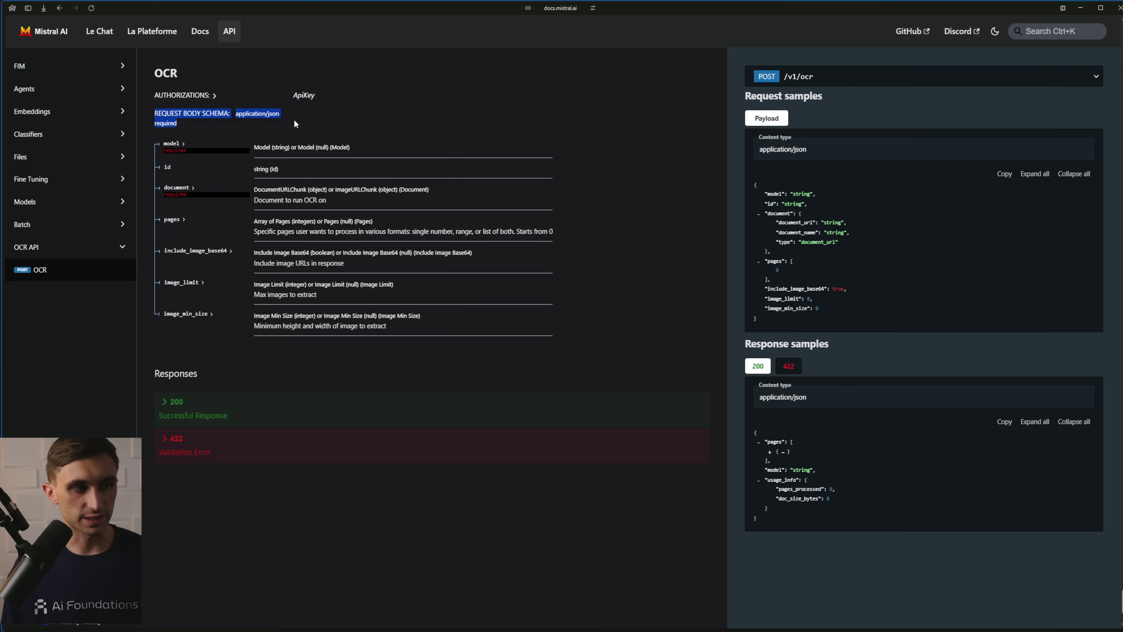
click(294, 118)
drag(160, 146, 195, 149)
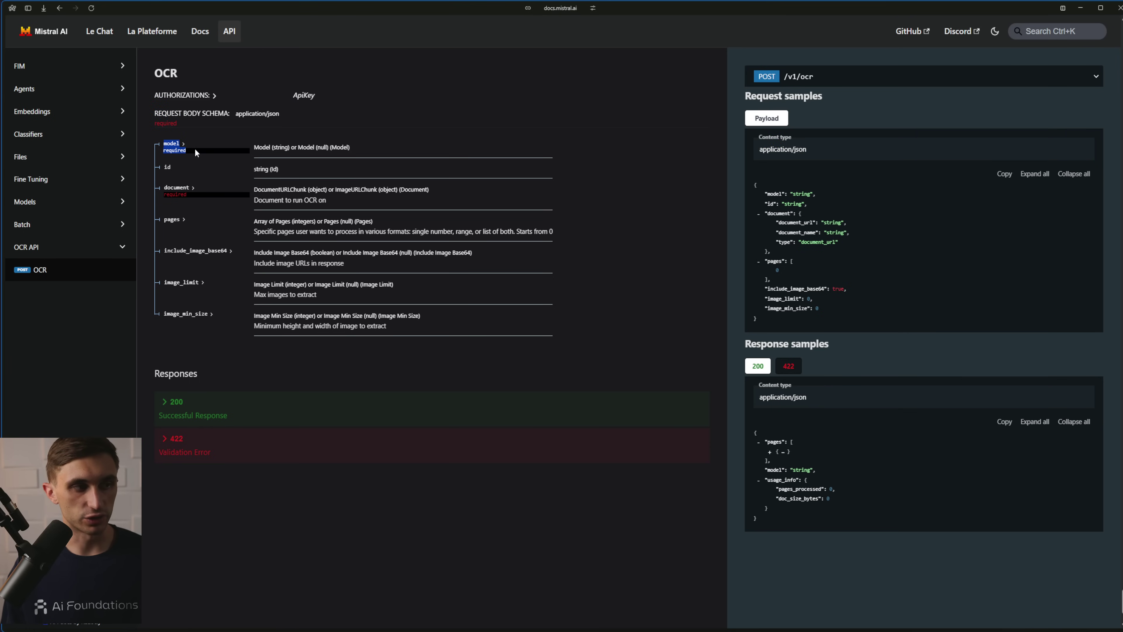
drag(164, 187, 198, 198)
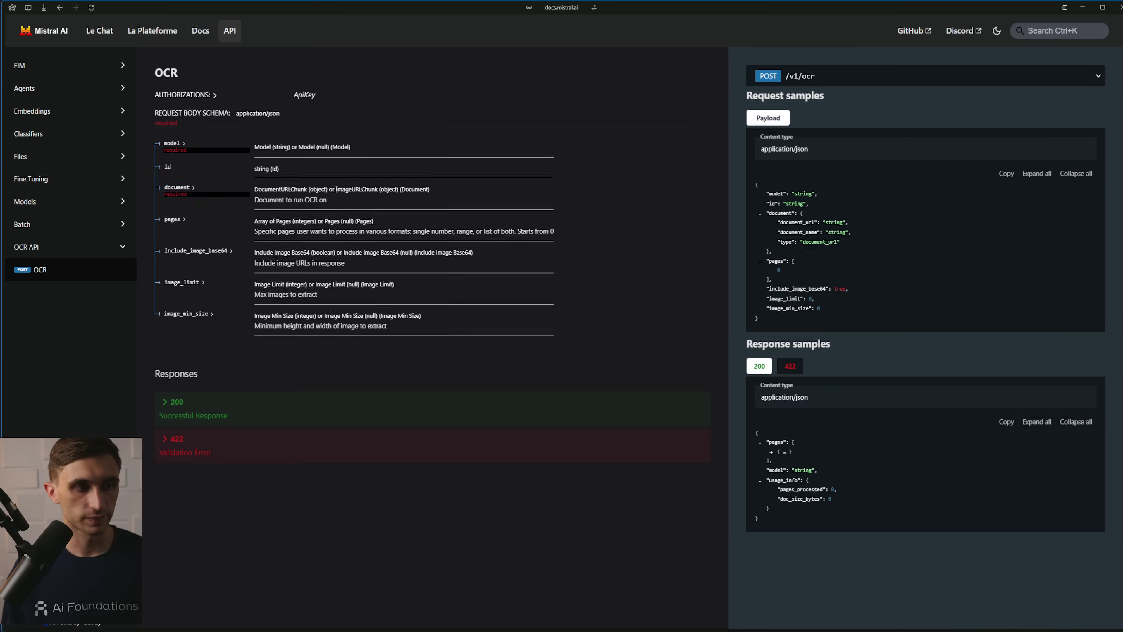
drag(336, 189, 381, 190)
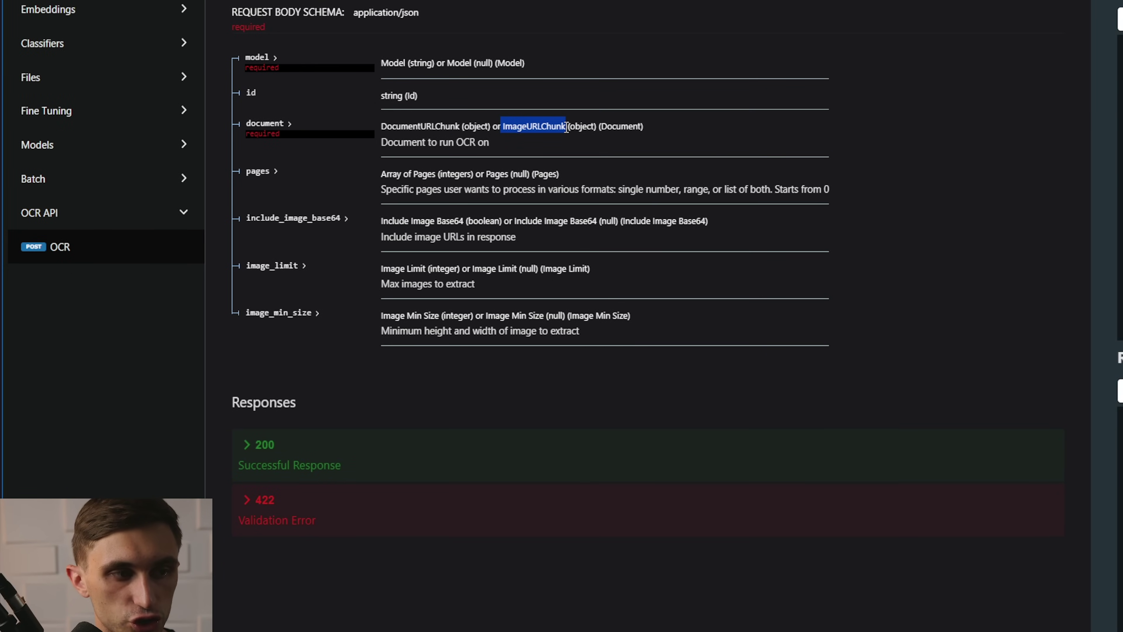
click(269, 62)
drag(261, 135, 305, 135)
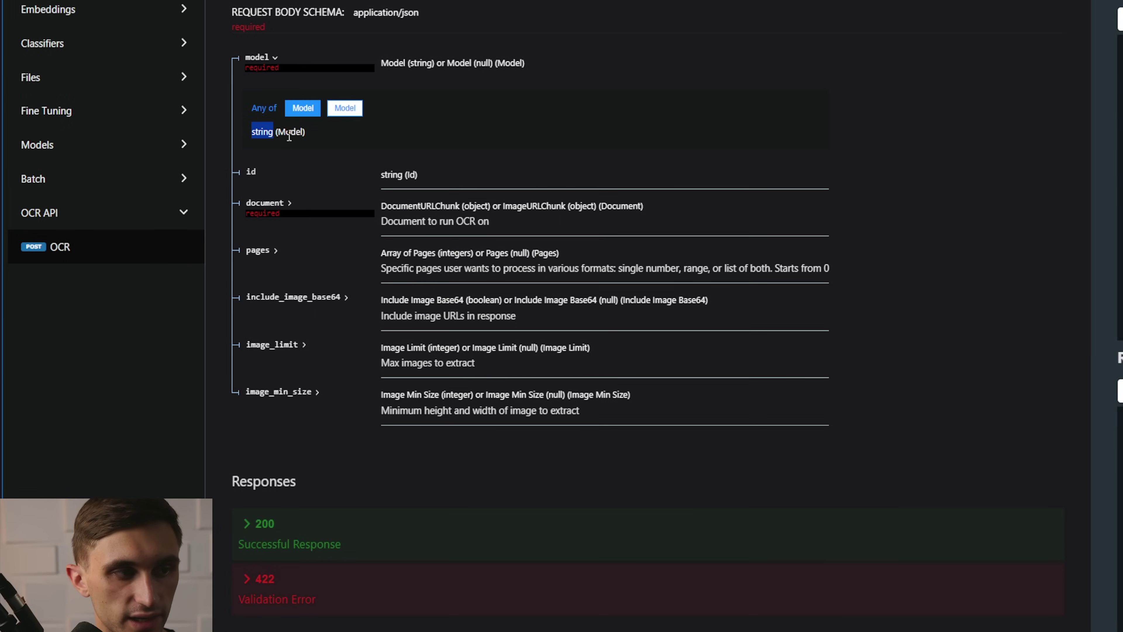
click(365, 141)
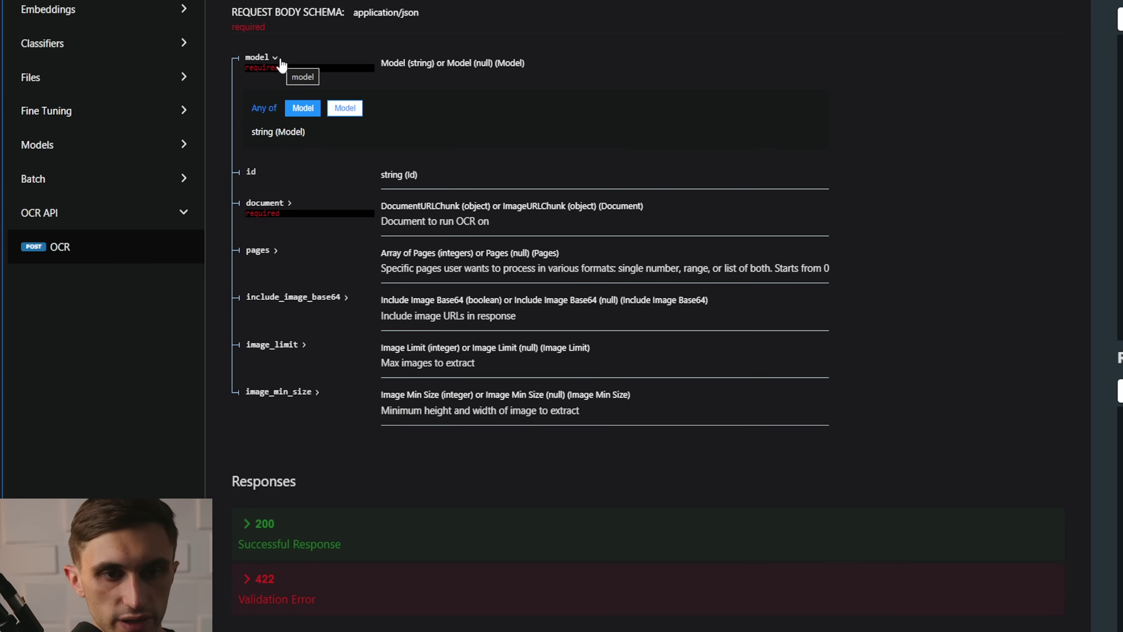
drag(967, 133, 1103, 260)
click(1102, 260)
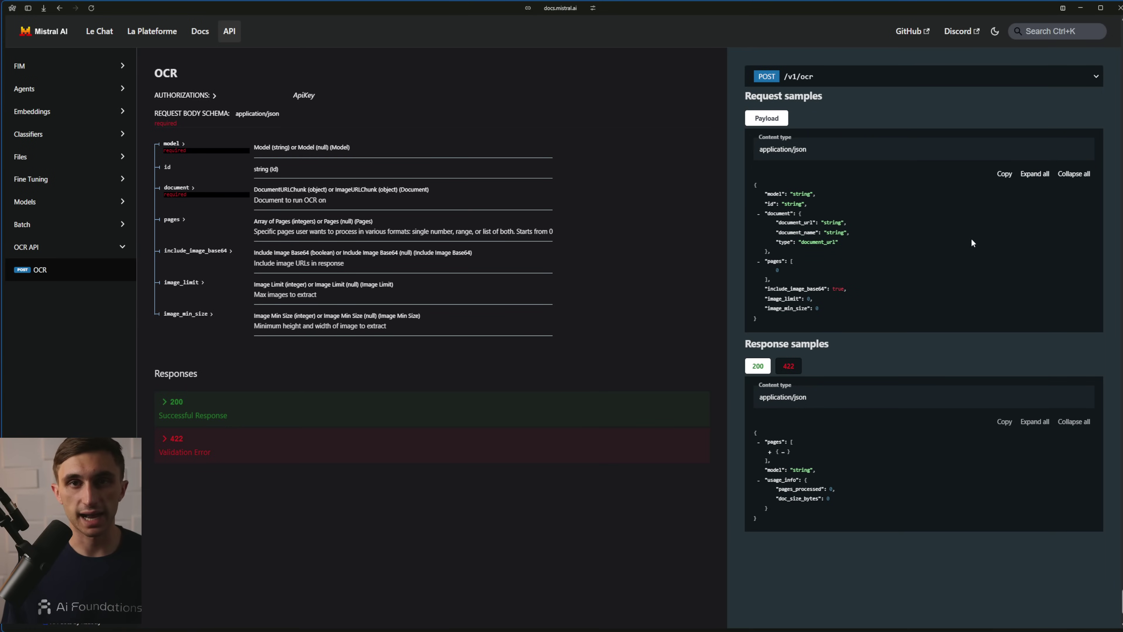
Copy the request sample payload of the /v1/ocr endpoint and switch to ChatGPT with web search enabled
click(1003, 175)
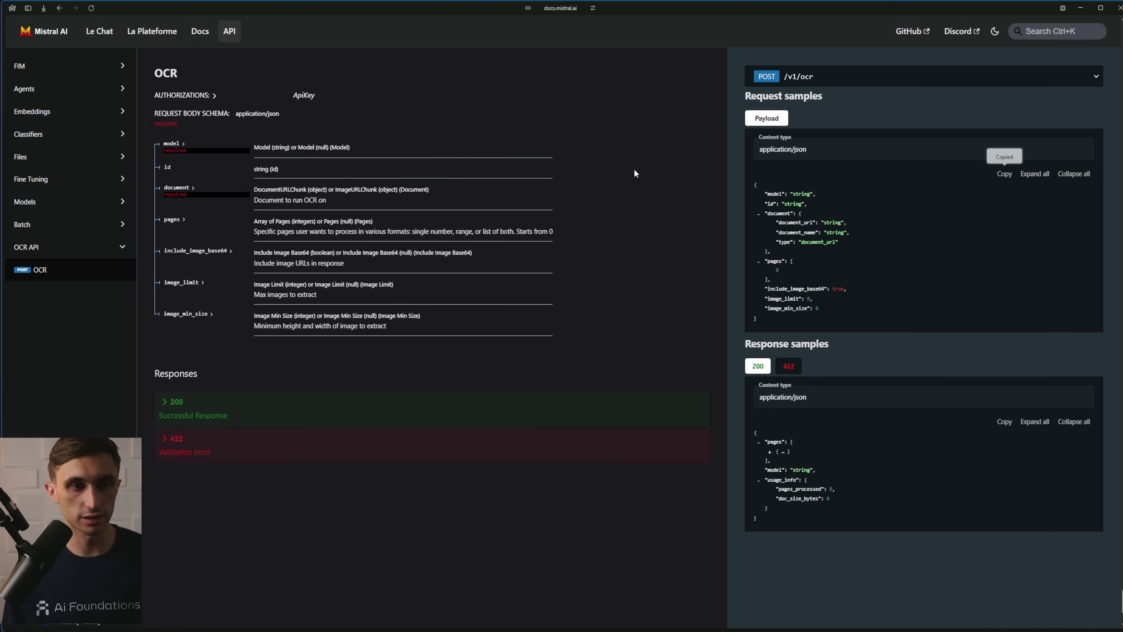
key(ctrl+Tab)
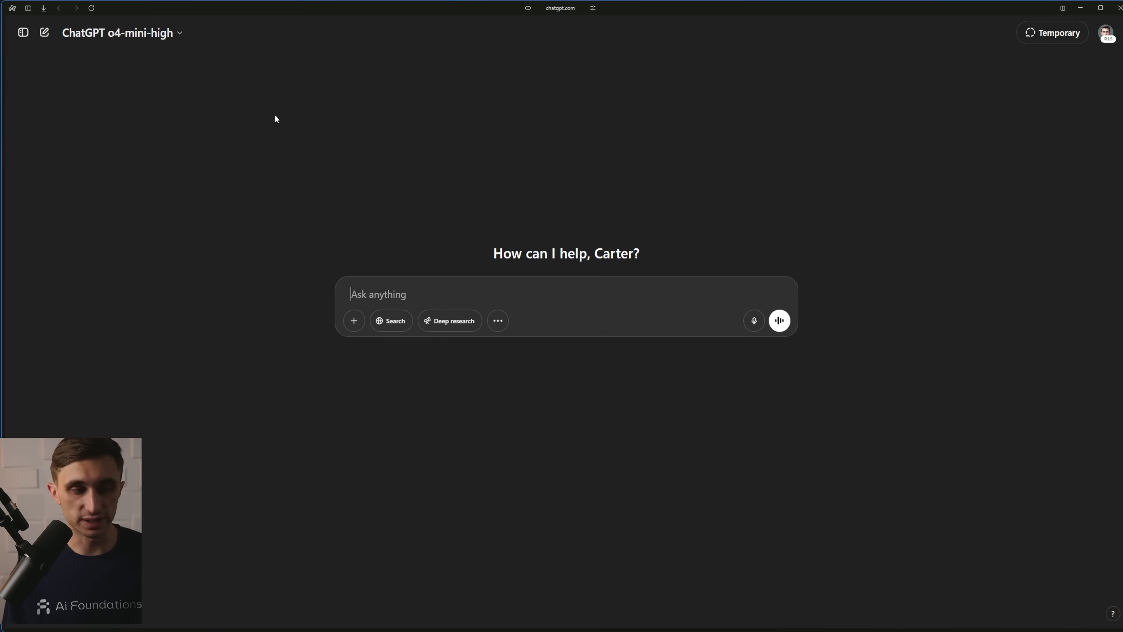
click(395, 327)
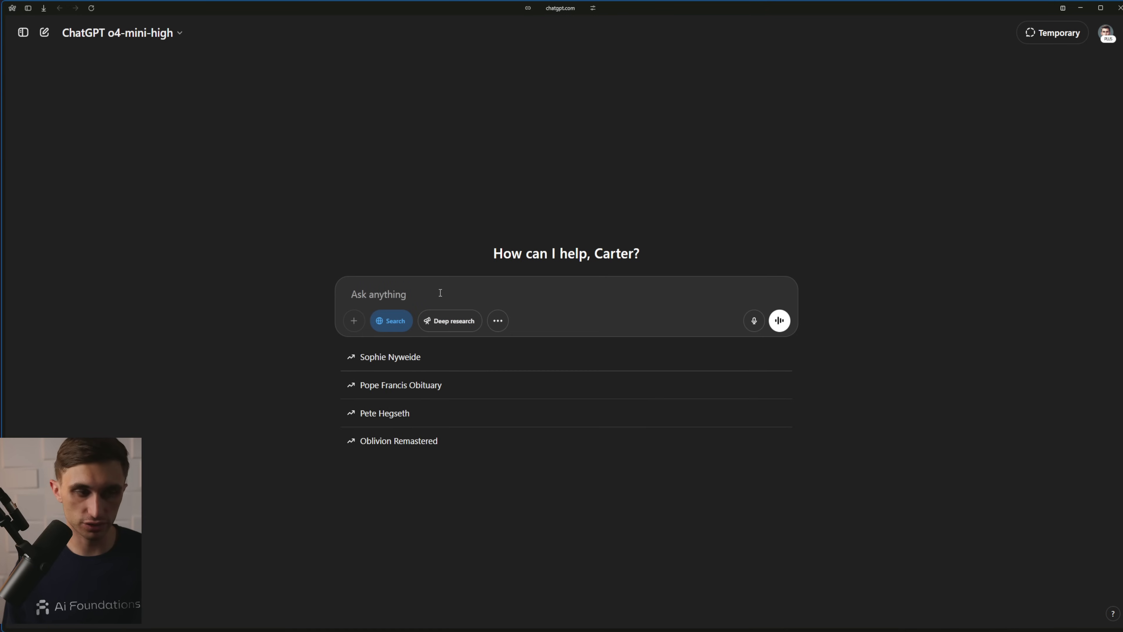
Begin the prompt with "Write a cURL request for this type of http request:" followed by the copied OCR payload
text(Write a )
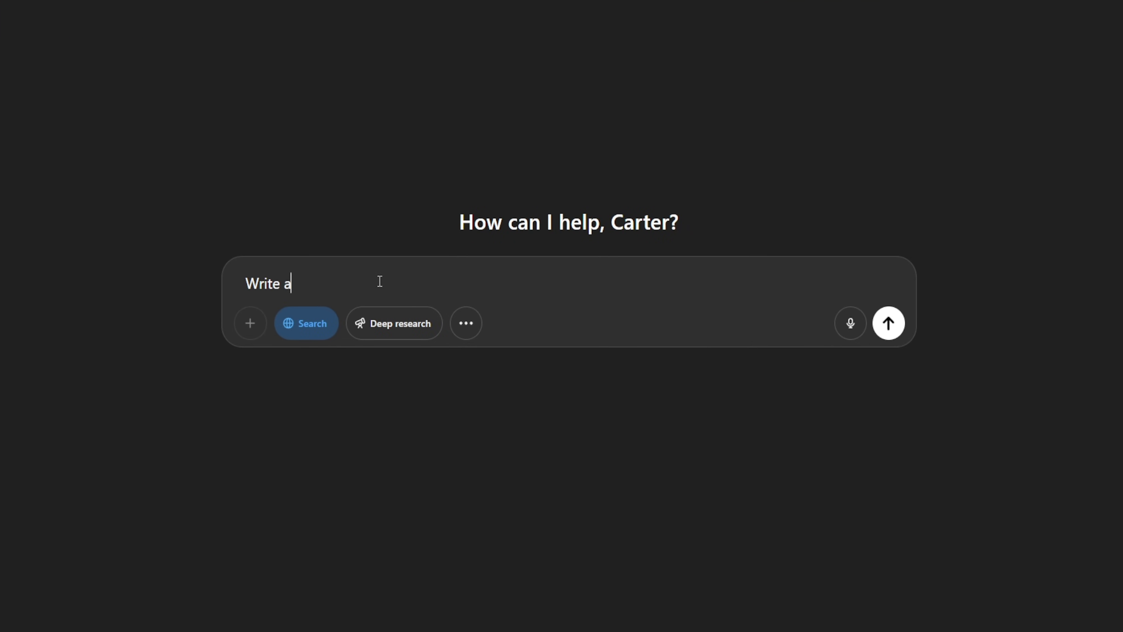
text(cURL request for this type)
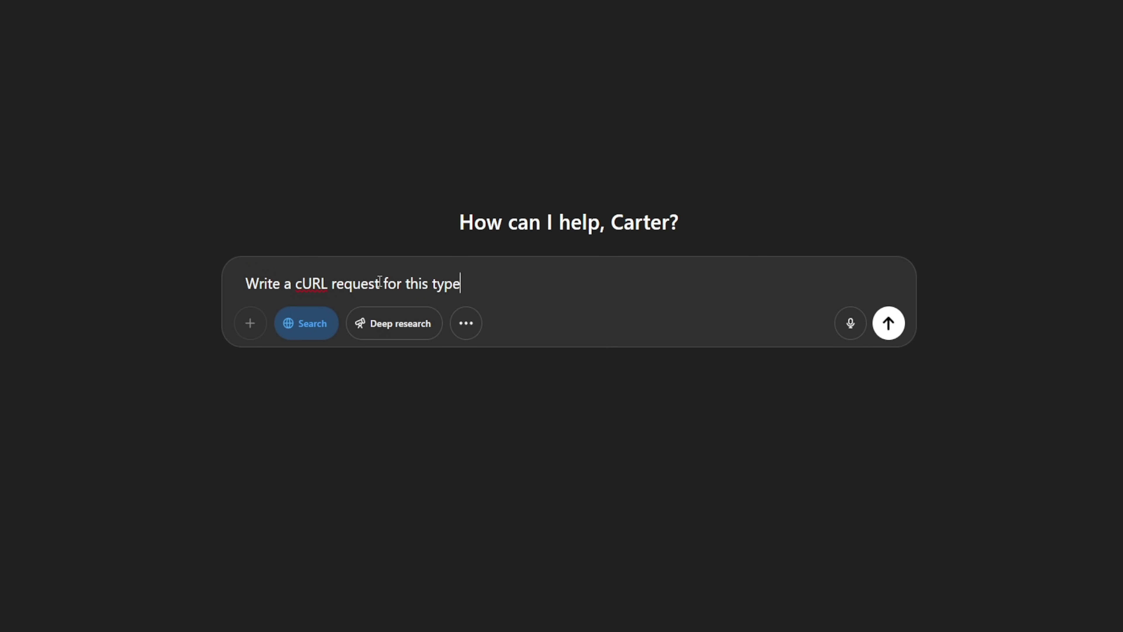
text( of http request:)
key(ctrl+v)
scroll(372, 278, down, 2)
scroll(371, 278, down, 2)
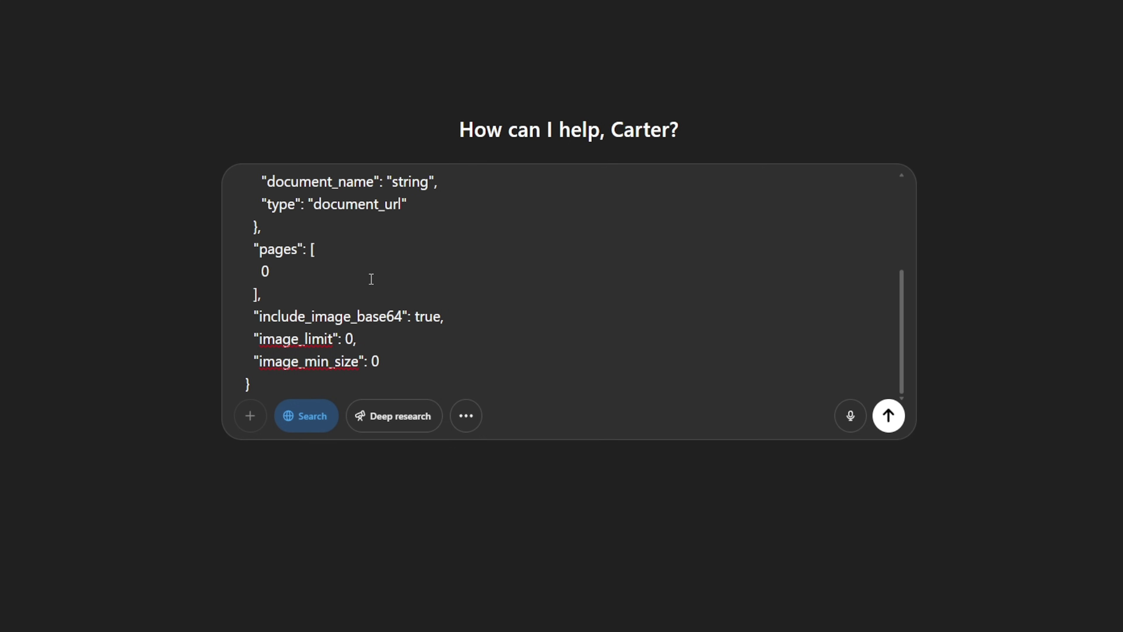
scroll(372, 279, up, 4)
scroll(371, 280, down, 4)
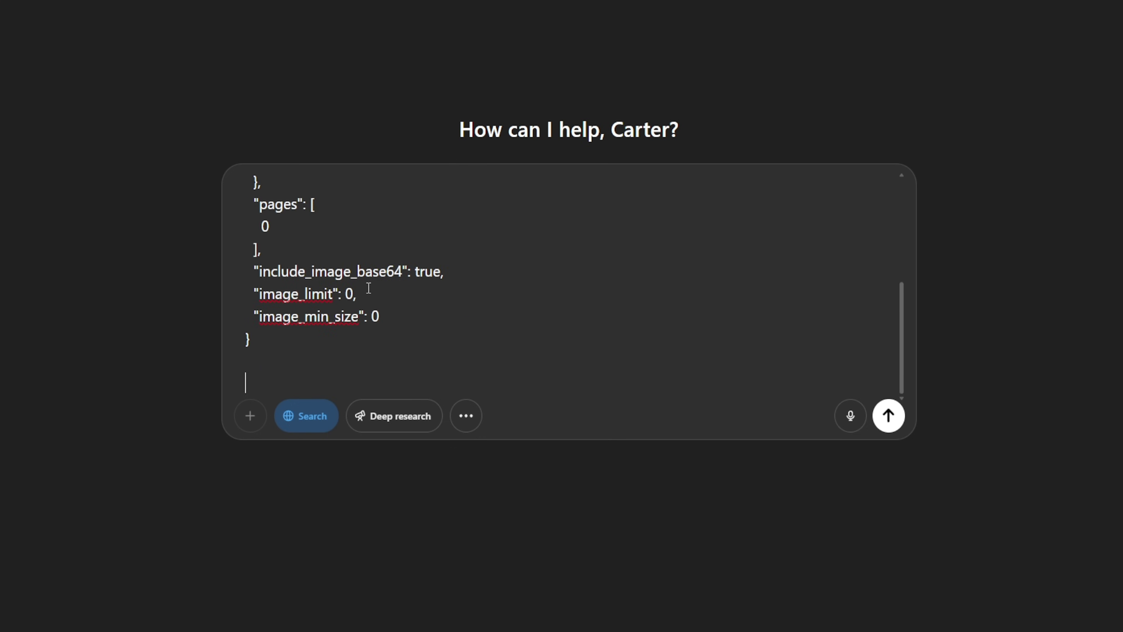
Add to the prompt "This is the request body template, but I just want a simple curl that has the content-type as application/json"
text(This is the request body templat)
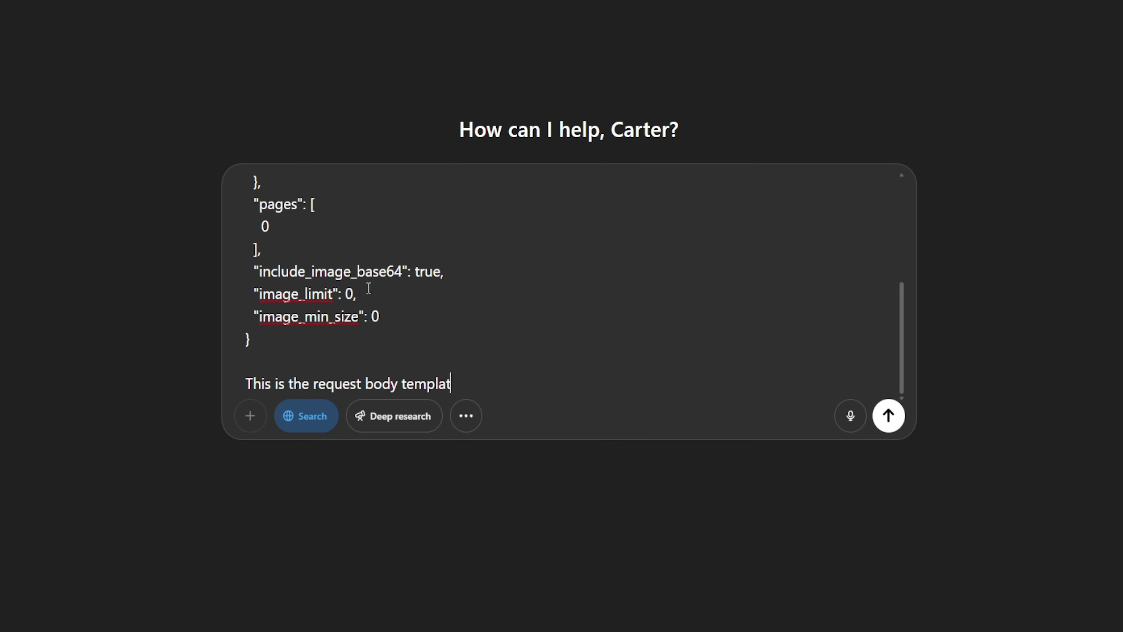
text(e, but I just want a)
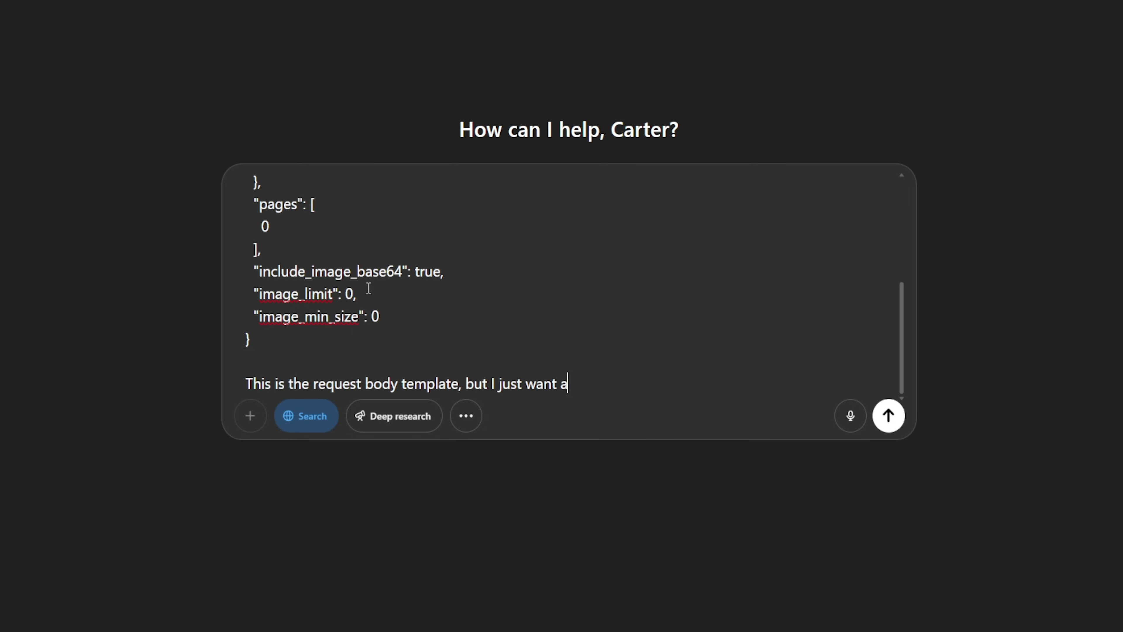
text( simple curl th)
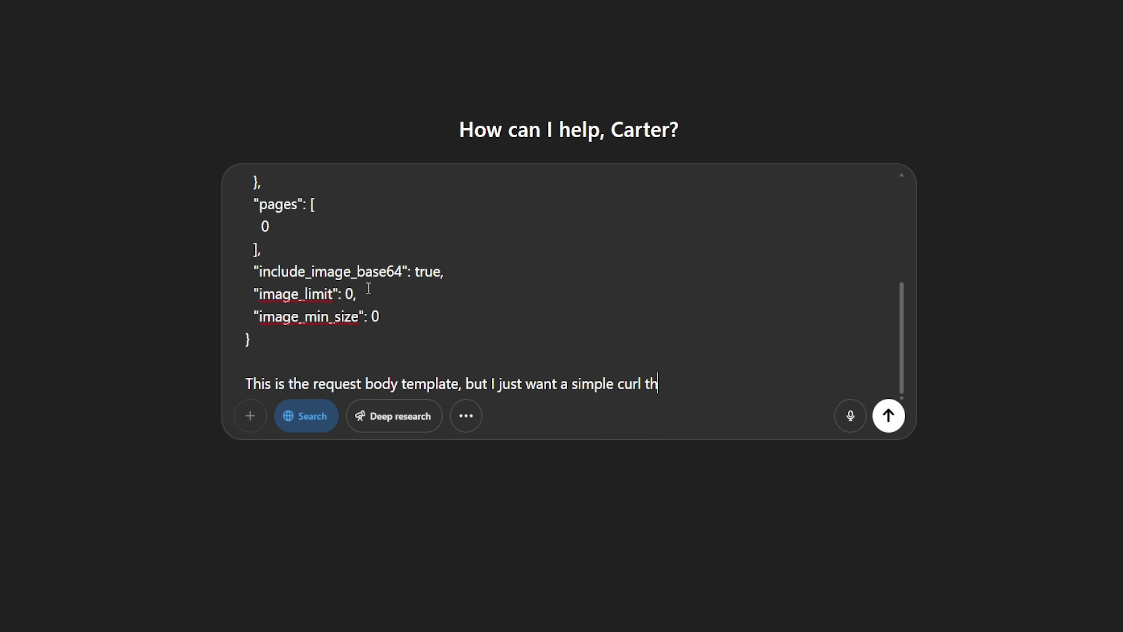
text(at has the content)
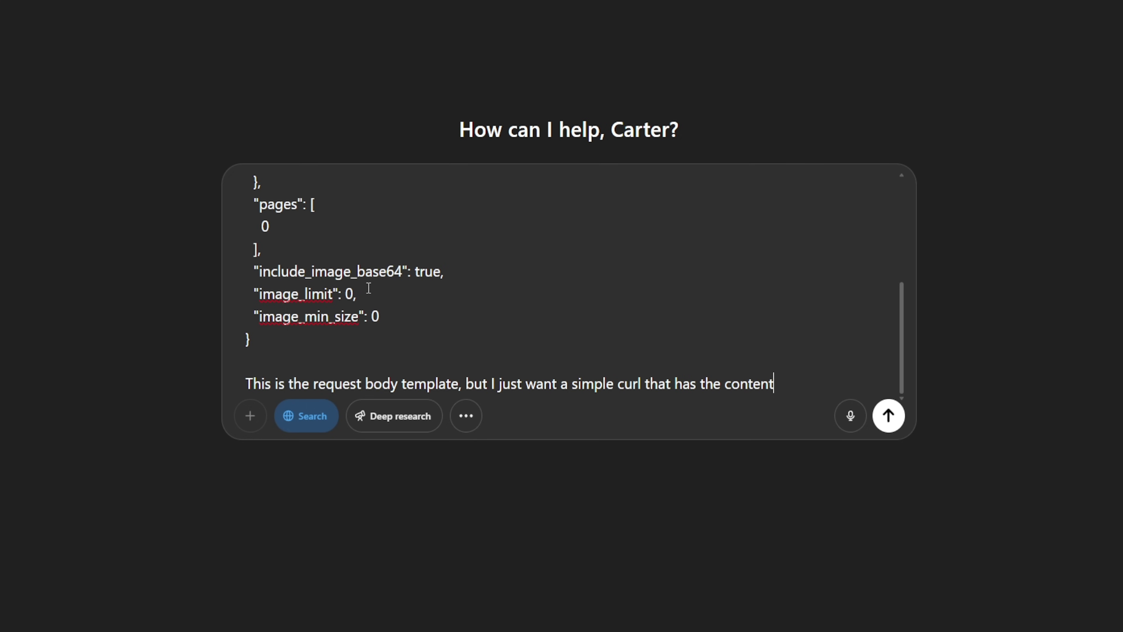
text(-type as application)
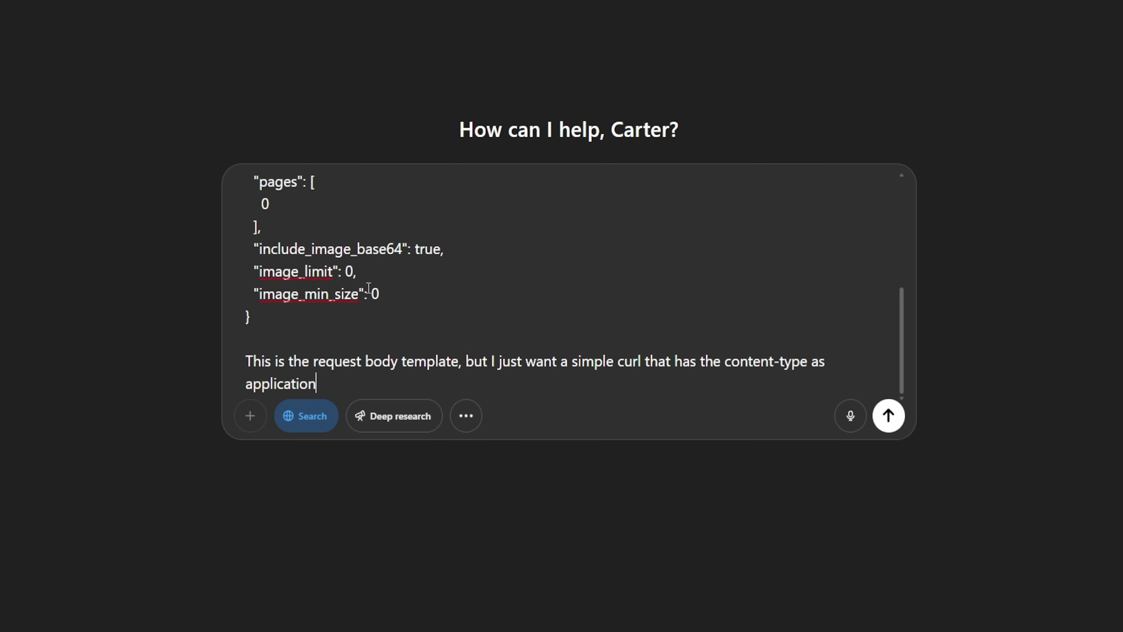
text(/json)
key(shift+Return)
key(shift+Return)
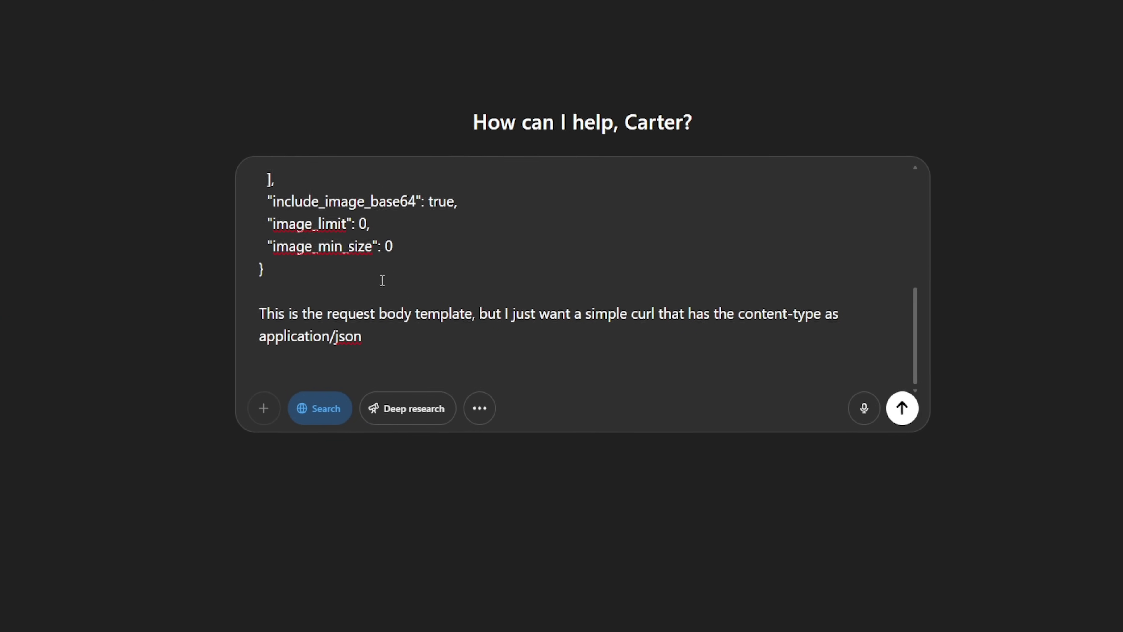
Add an instruction to pass the url as a base 64 string representing a pdf file, using a placeholder for the b64 string
text(M)
key(BackSpace)
text(Pass the)
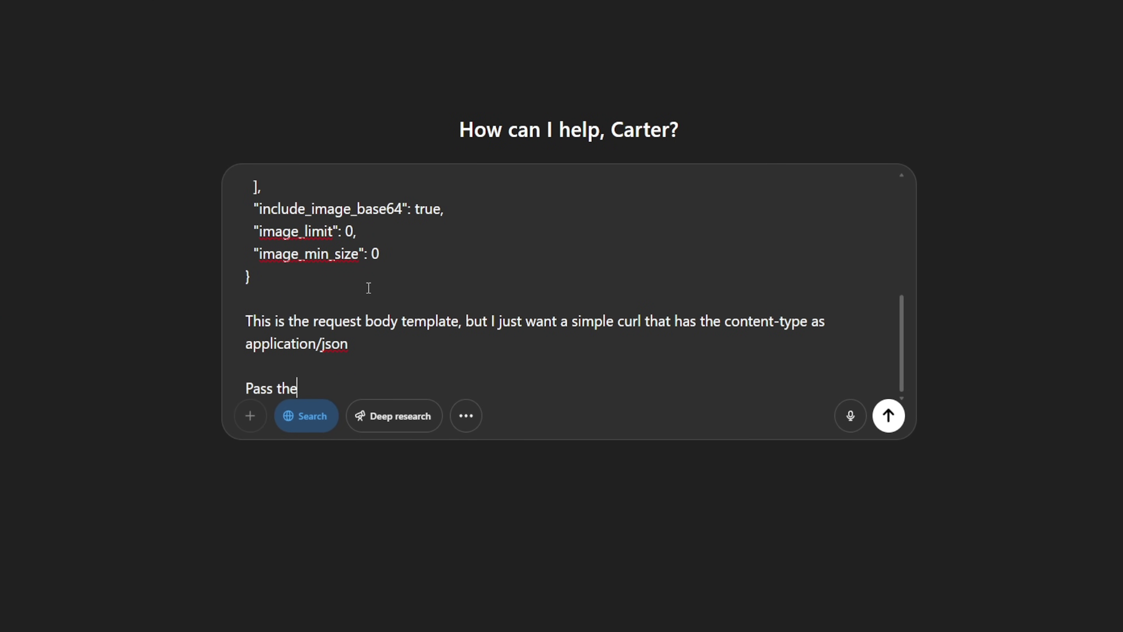
text( url as a base 64 s)
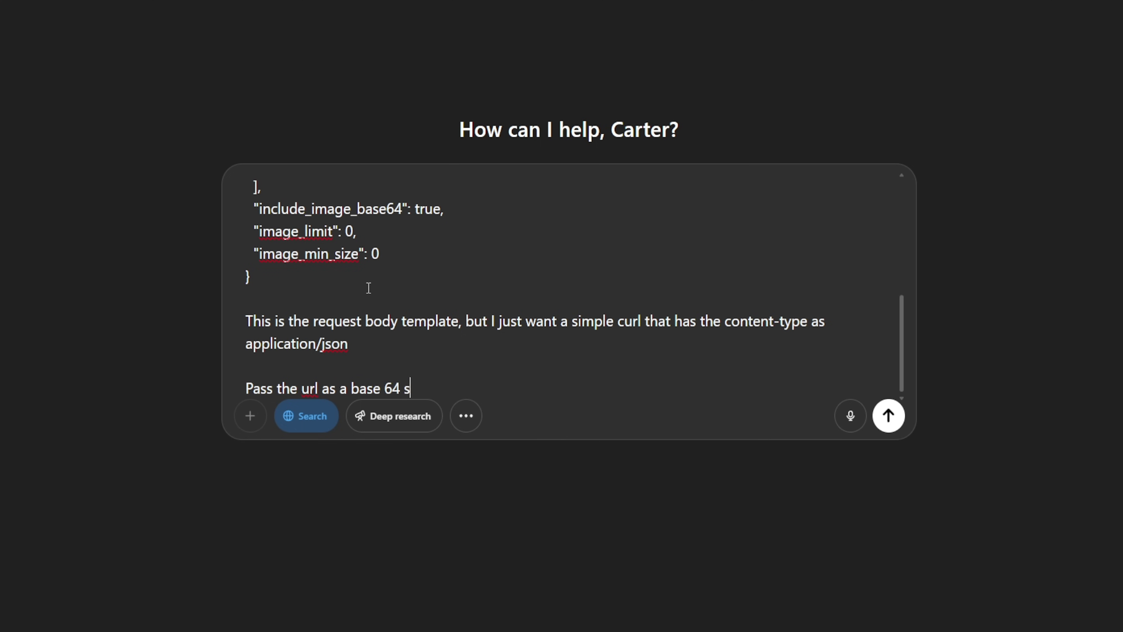
text(tring that represent)
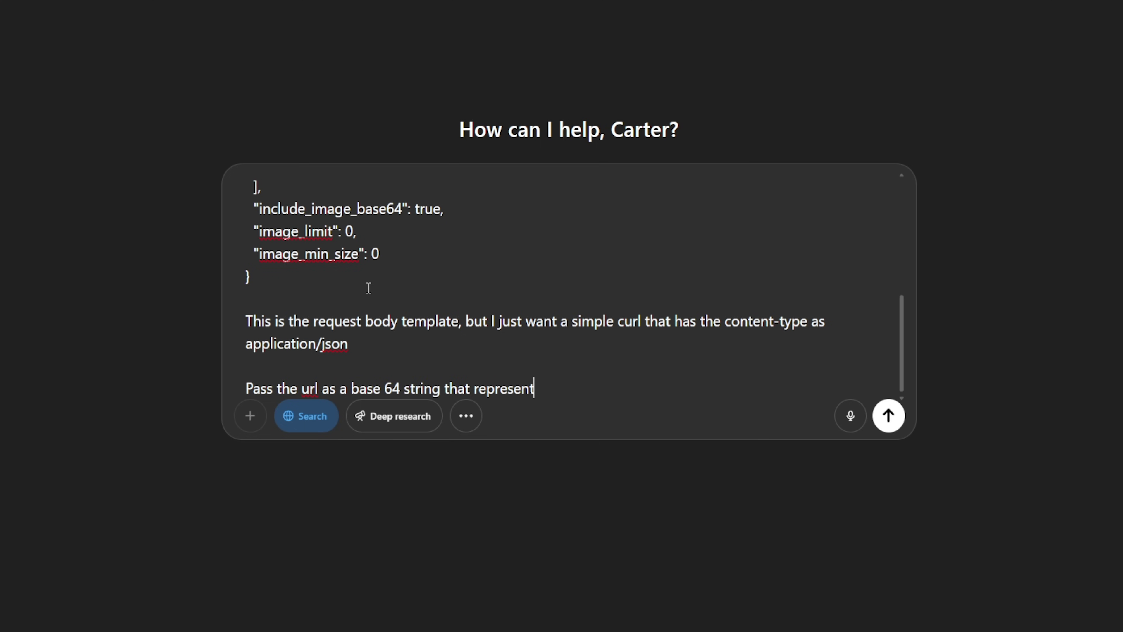
text(s a pdf file. Just put a)
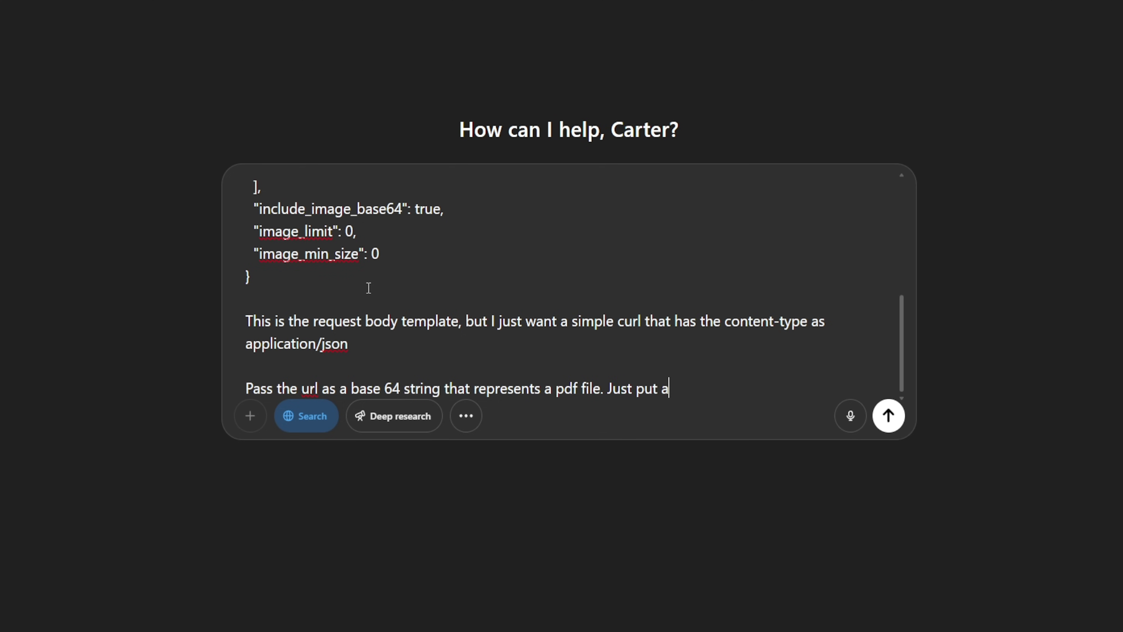
text( placeholder for the)
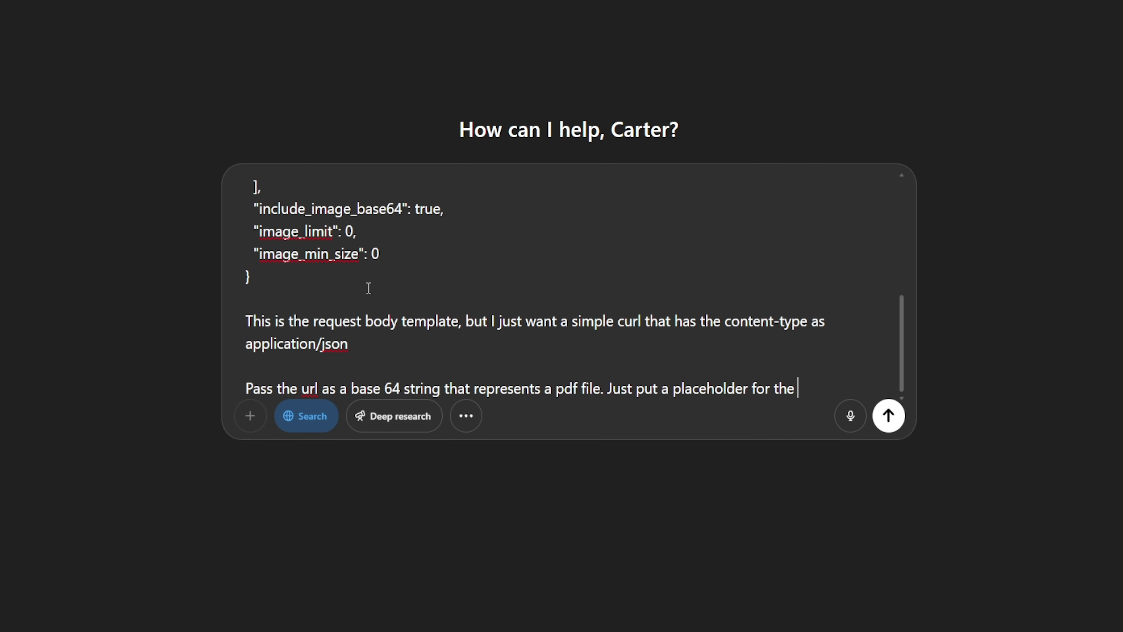
text( b64 string (don't actually write out base )
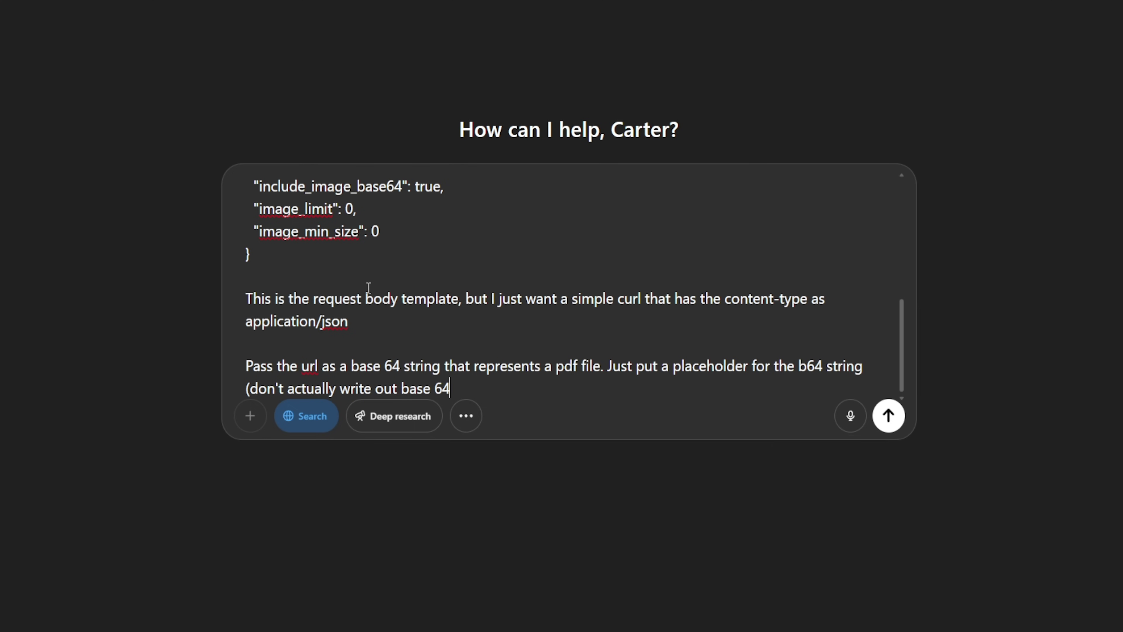
text(64)
key(shift+Return)
key(shift+Return)
Add that it should read the mistral ocr api request documentation if struggling and that the base64 url comes from n8n, and submit the prompt
text(If you')
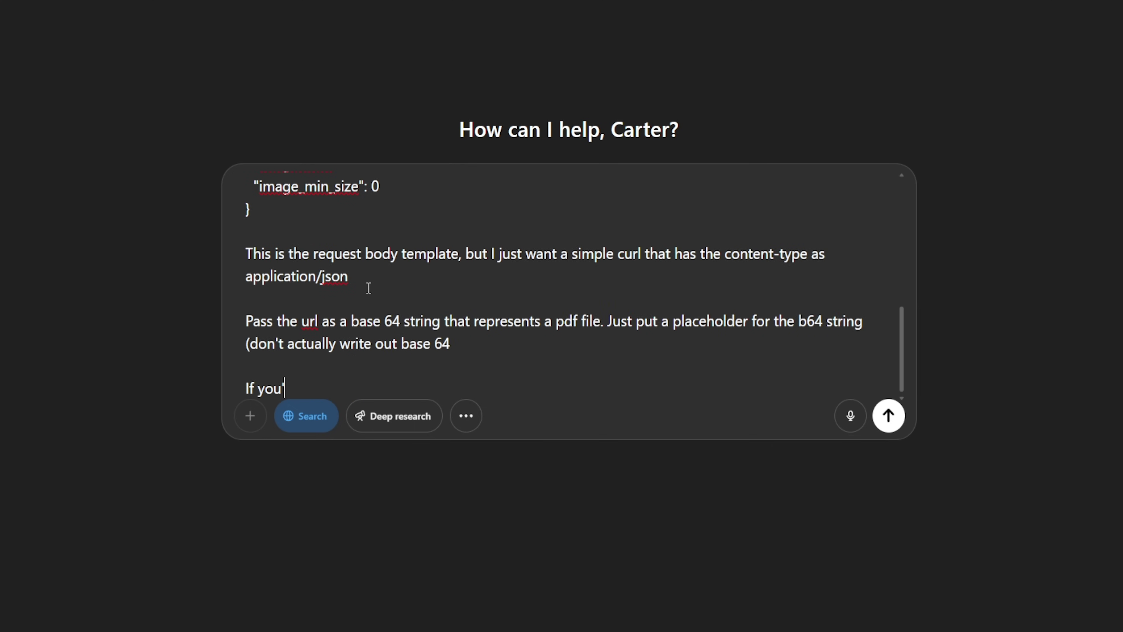
text(re struggling to set this )
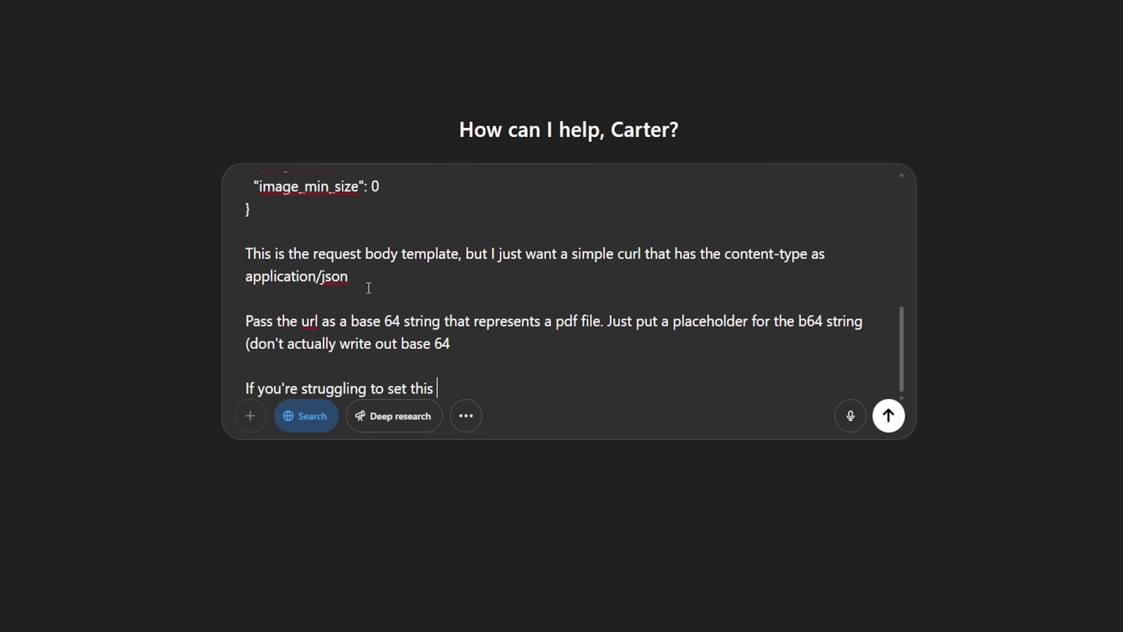
text(up, read the mistra)
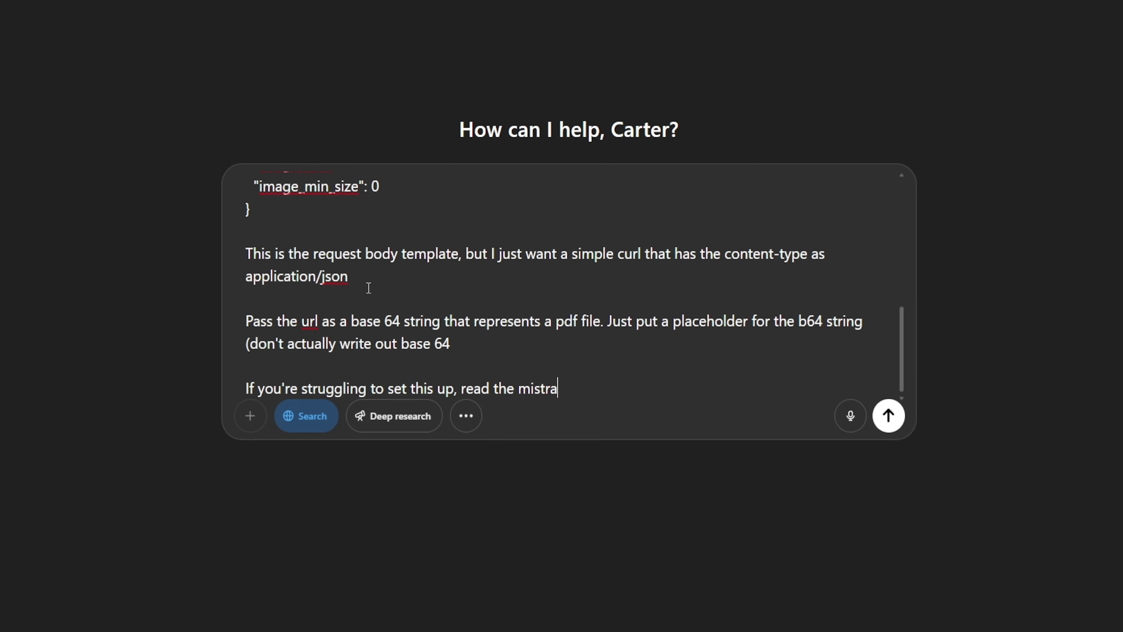
text(l ocr api request )
text(cocumentation and keep in m)
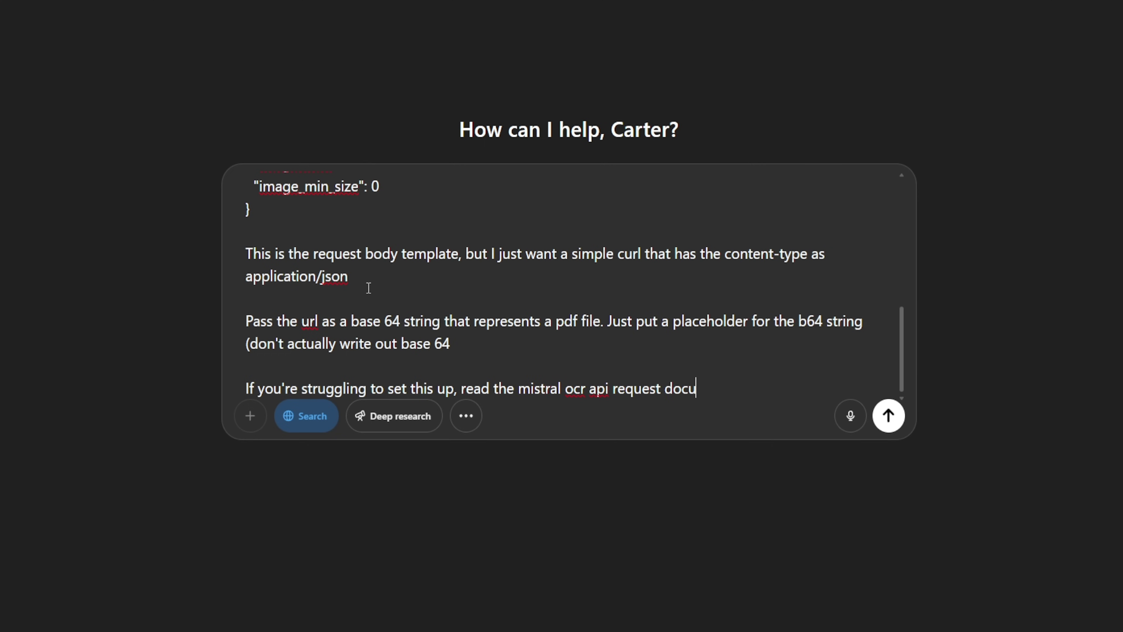
text(ind i)
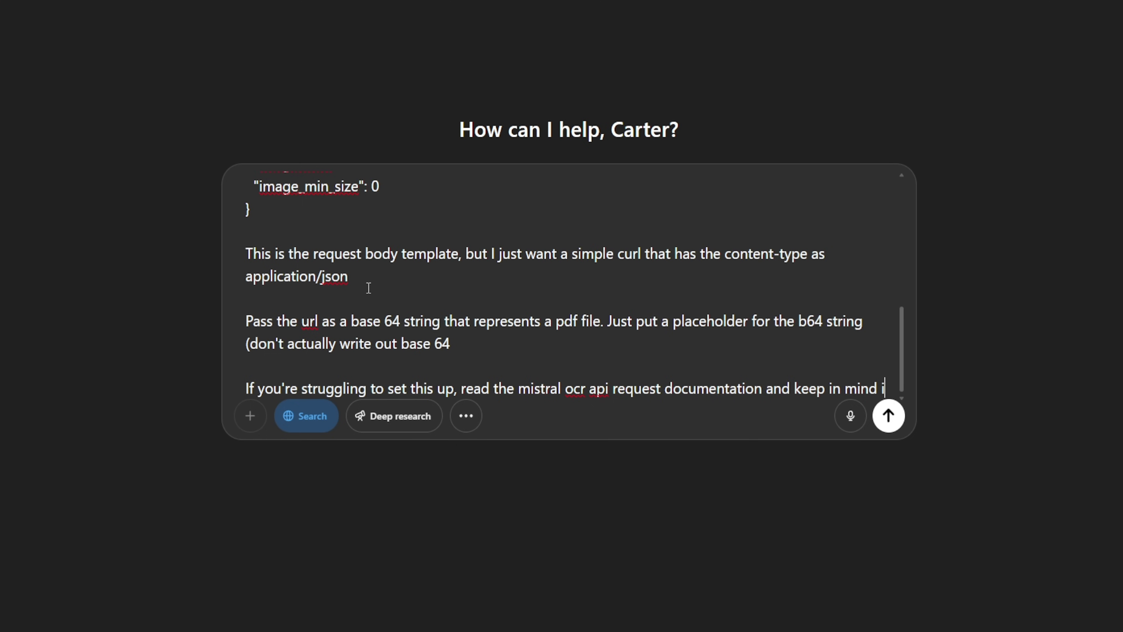
text(m sending the base)
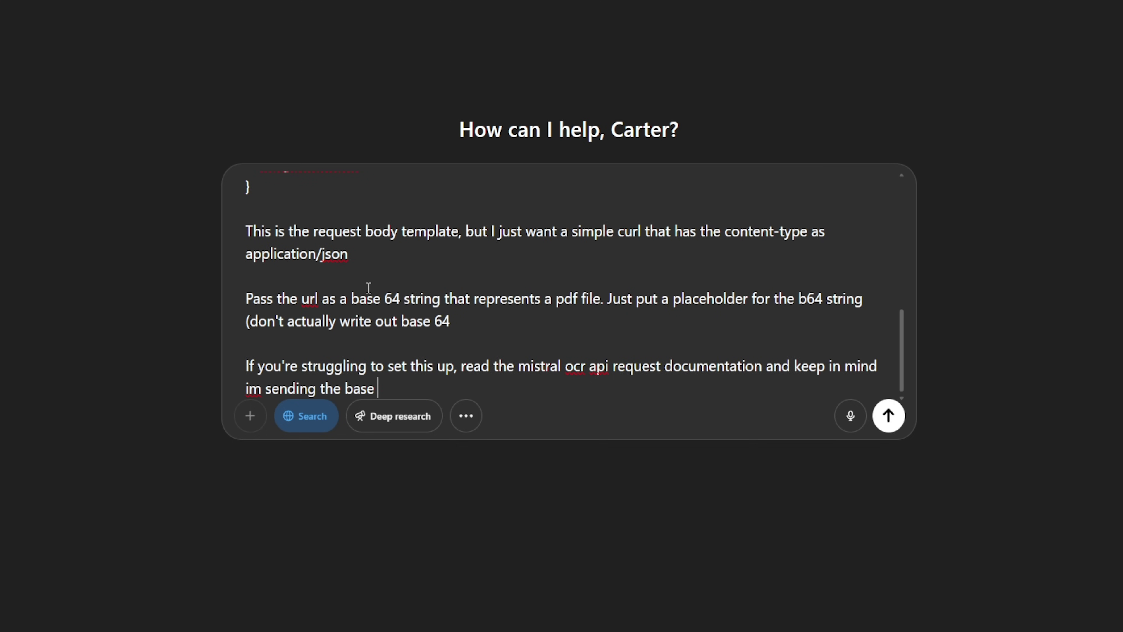
text(64 url from n8n.)
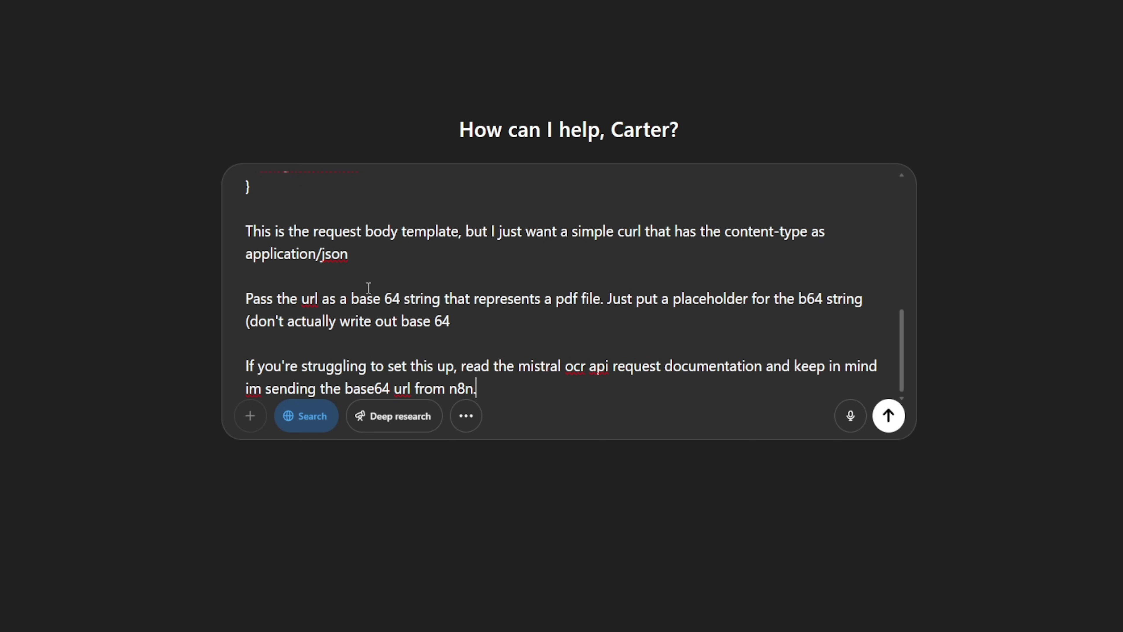
key(Return)
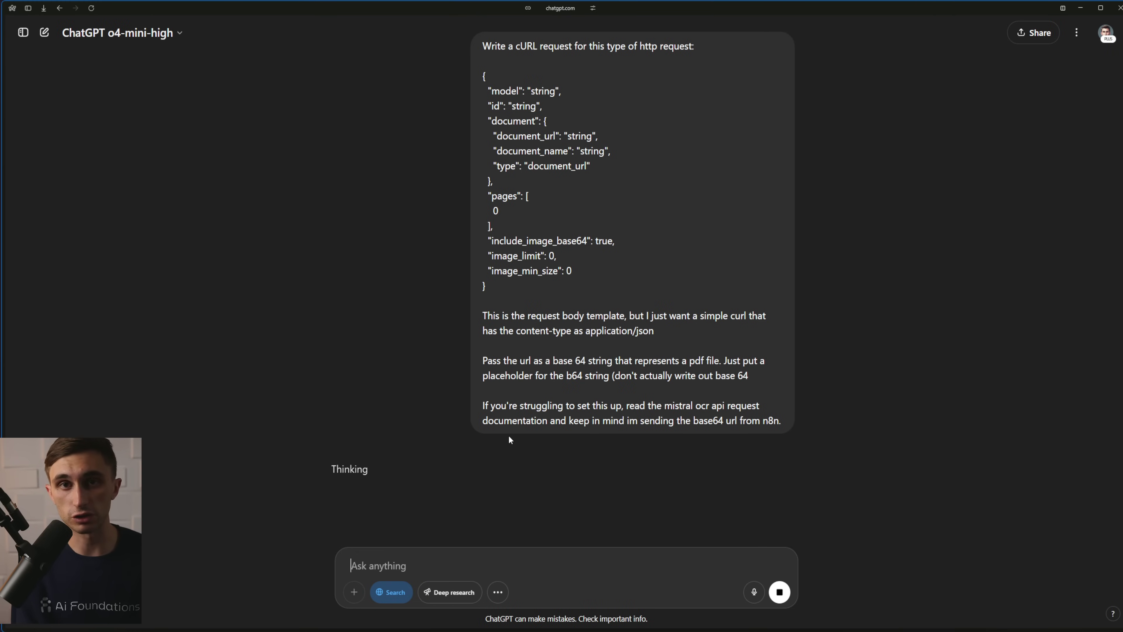
Review the submitted prompt's instructions and payload, and examine the Authorization header in the generated curl command
drag(481, 360, 785, 433)
click(782, 422)
drag(486, 292, 467, 80)
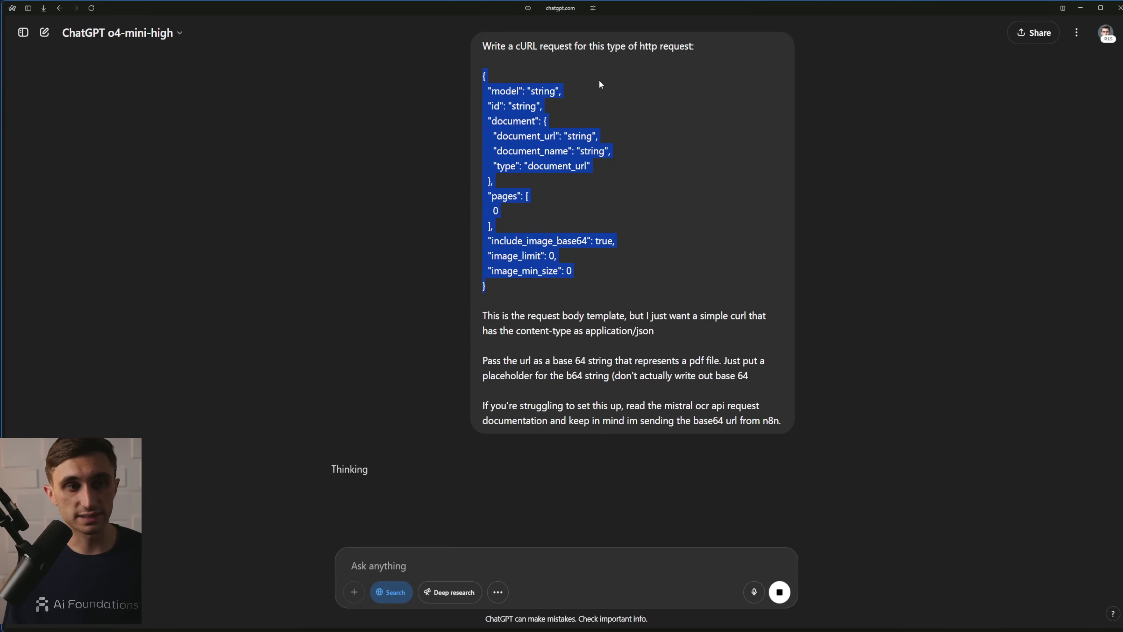
click(625, 107)
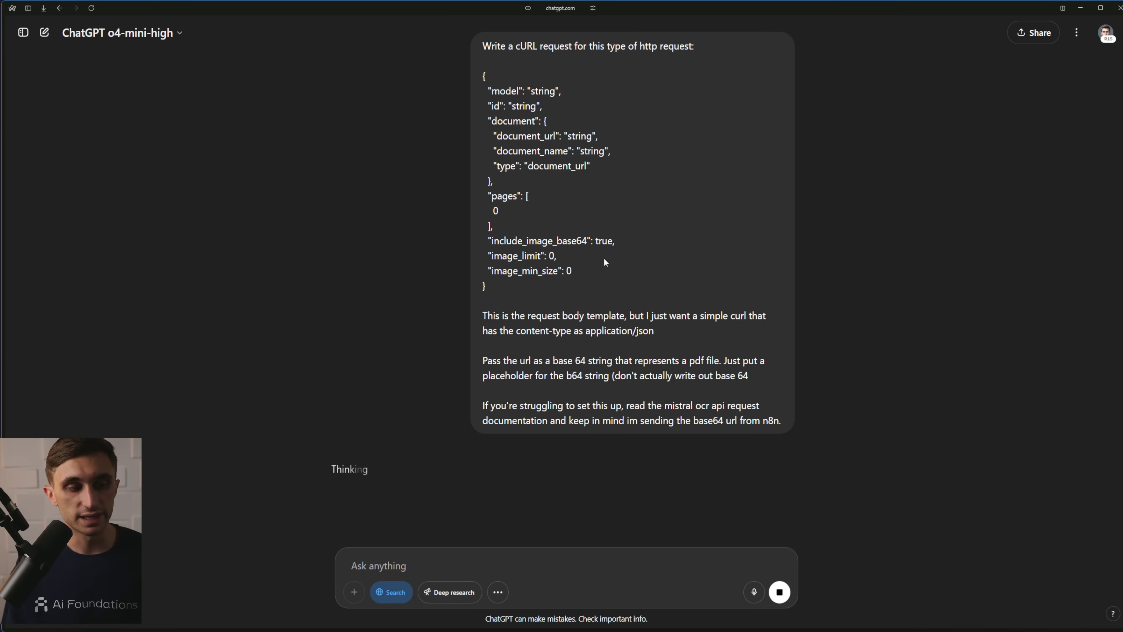
scroll(582, 416, down, 8)
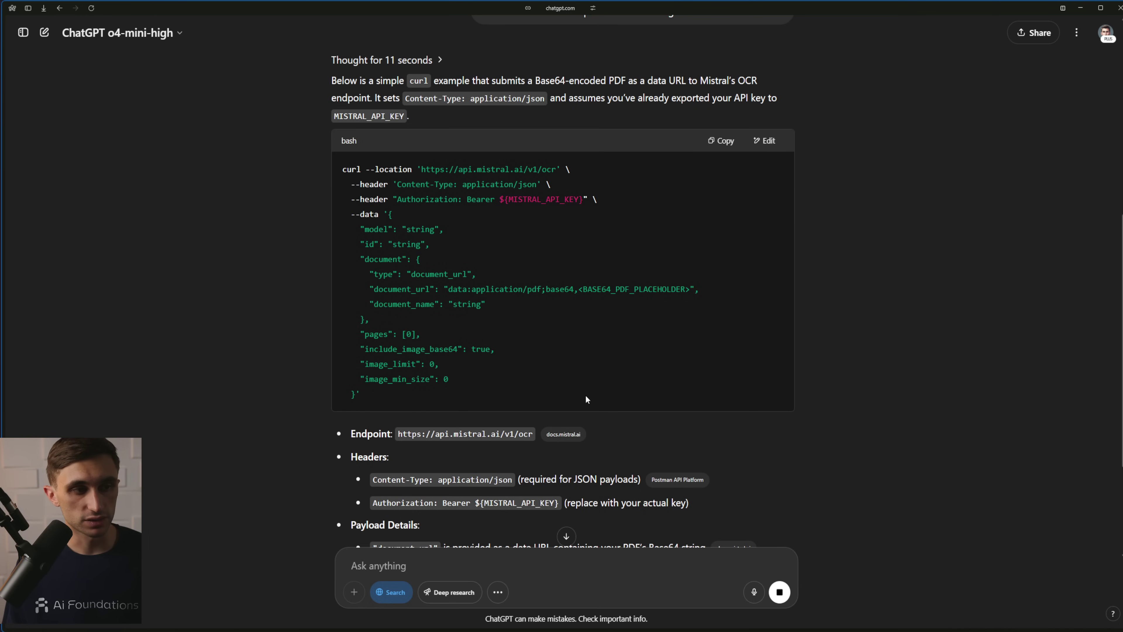
drag(348, 198, 627, 196)
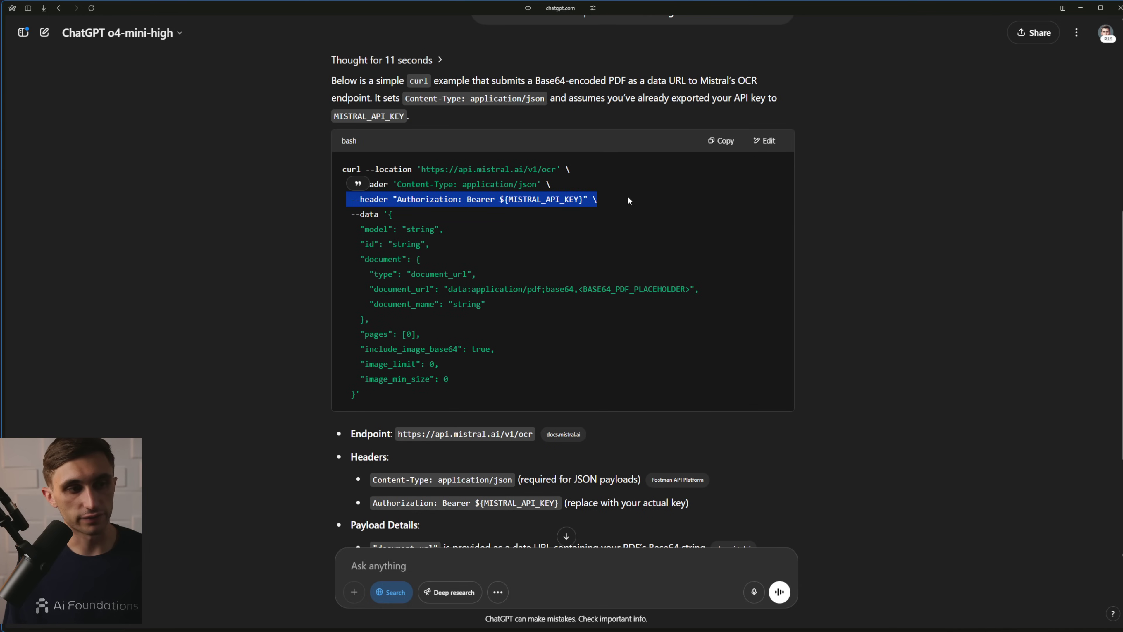
click(613, 217)
Open the generated curl code for editing and delete its Authorization header line, leaving no blank line
click(763, 141)
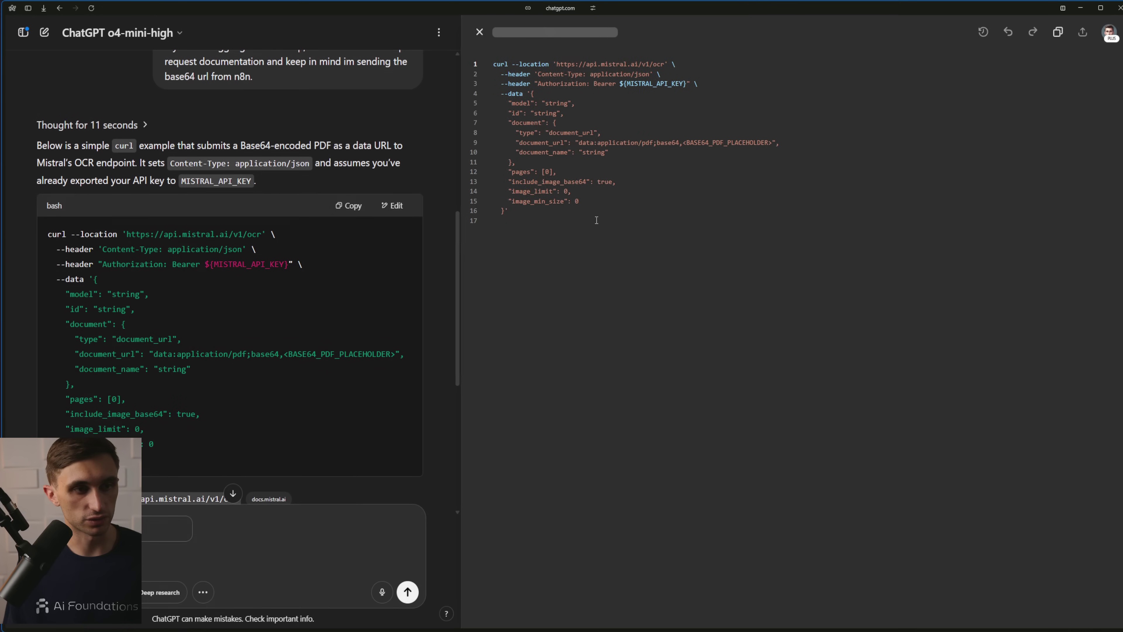
drag(500, 84, 701, 83)
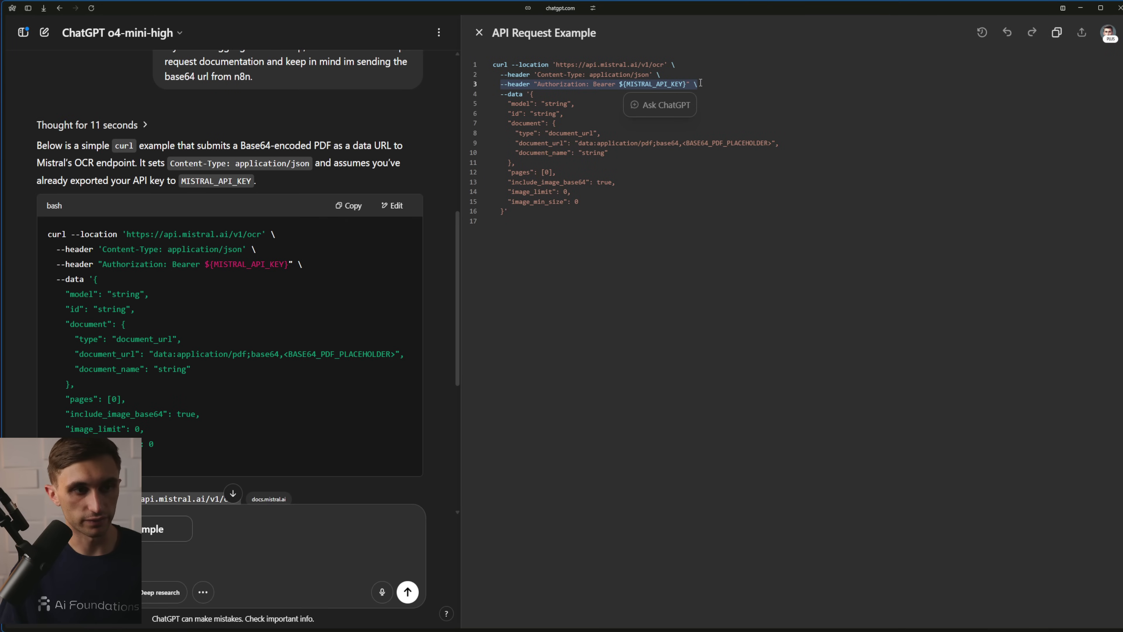
key(BackSpace)
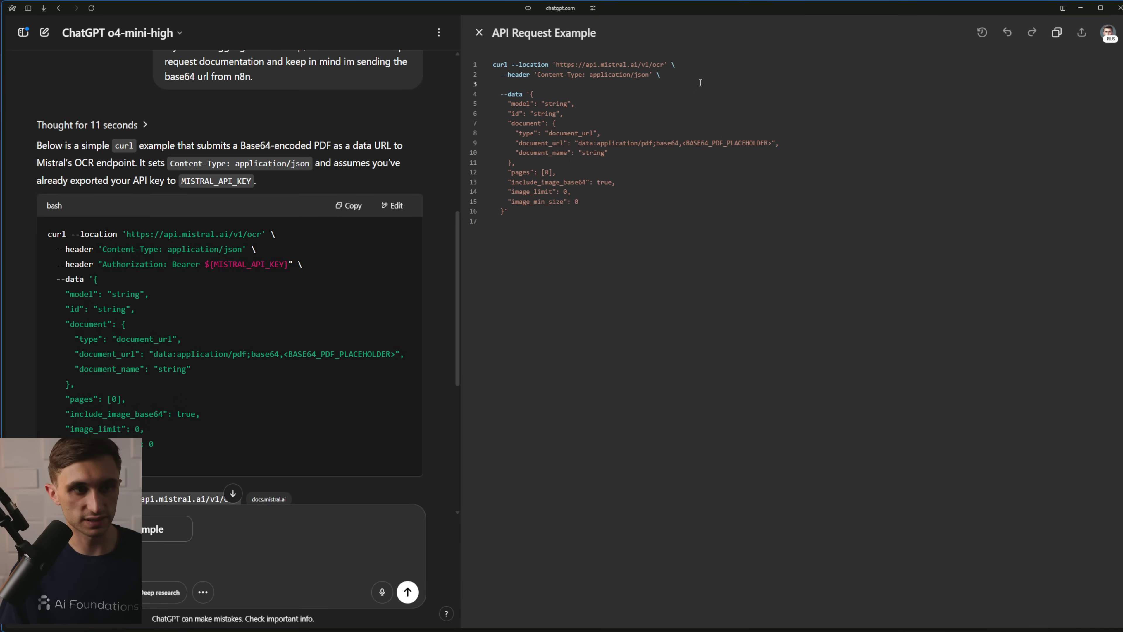
key(BackSpace)
key(BackSpace)
key(BackSpace)
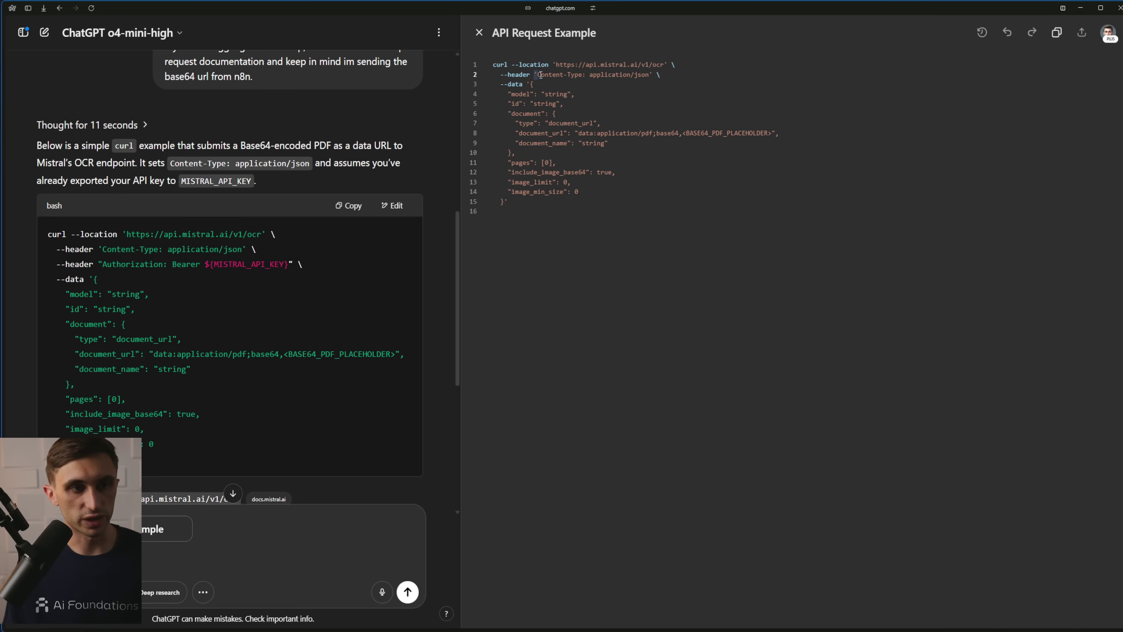
Examine the edited curl code: content-type header, OCR endpoint URL, data payload, and document_url's base64 prefix and placeholder
drag(540, 75, 639, 75)
click(650, 74)
drag(554, 65, 665, 65)
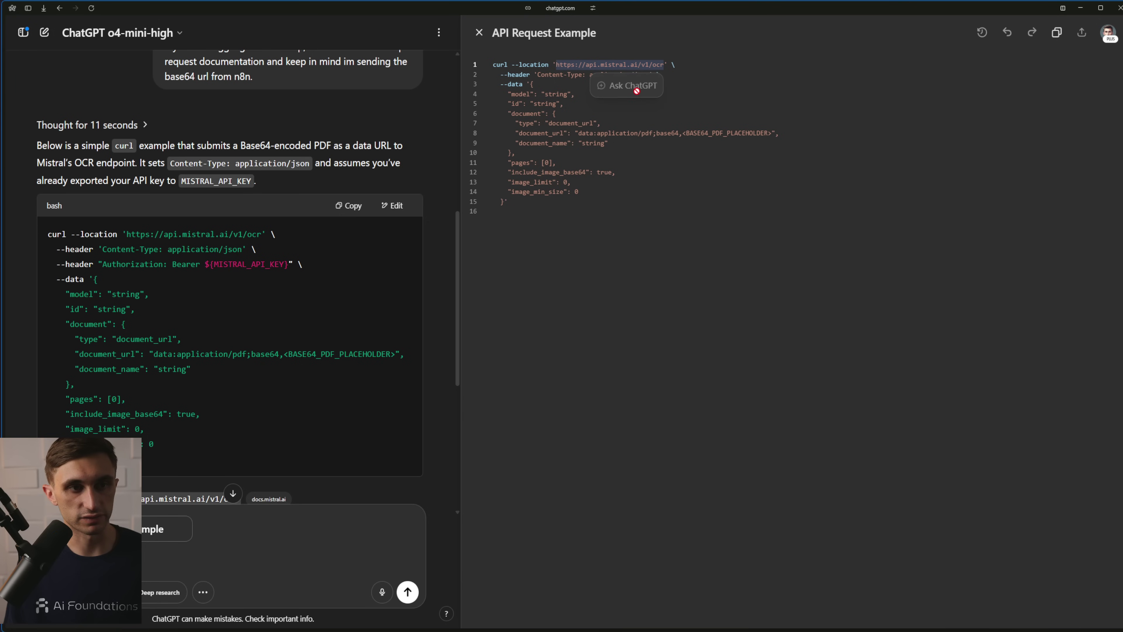
click(542, 111)
drag(505, 81, 507, 202)
click(507, 202)
drag(577, 136, 680, 135)
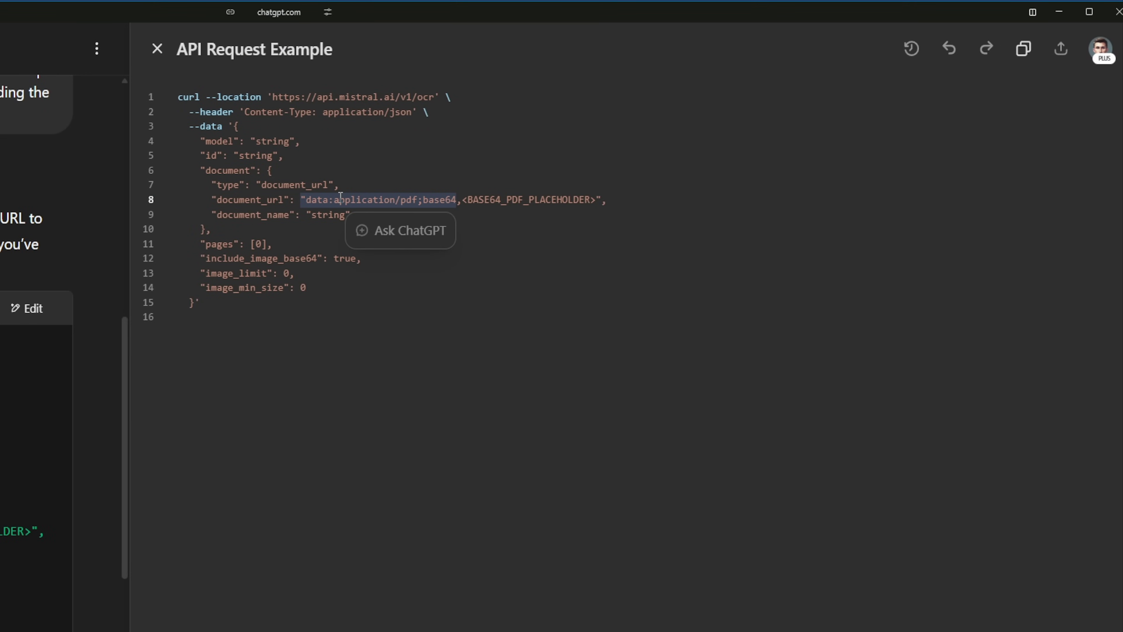
click(357, 200)
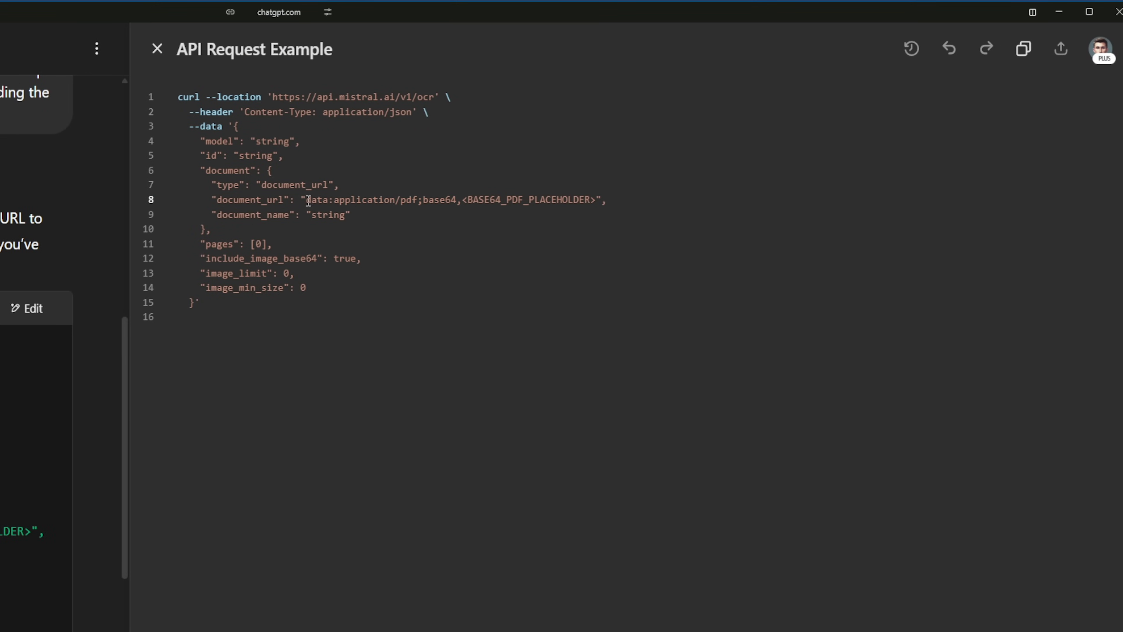
drag(309, 201, 596, 200)
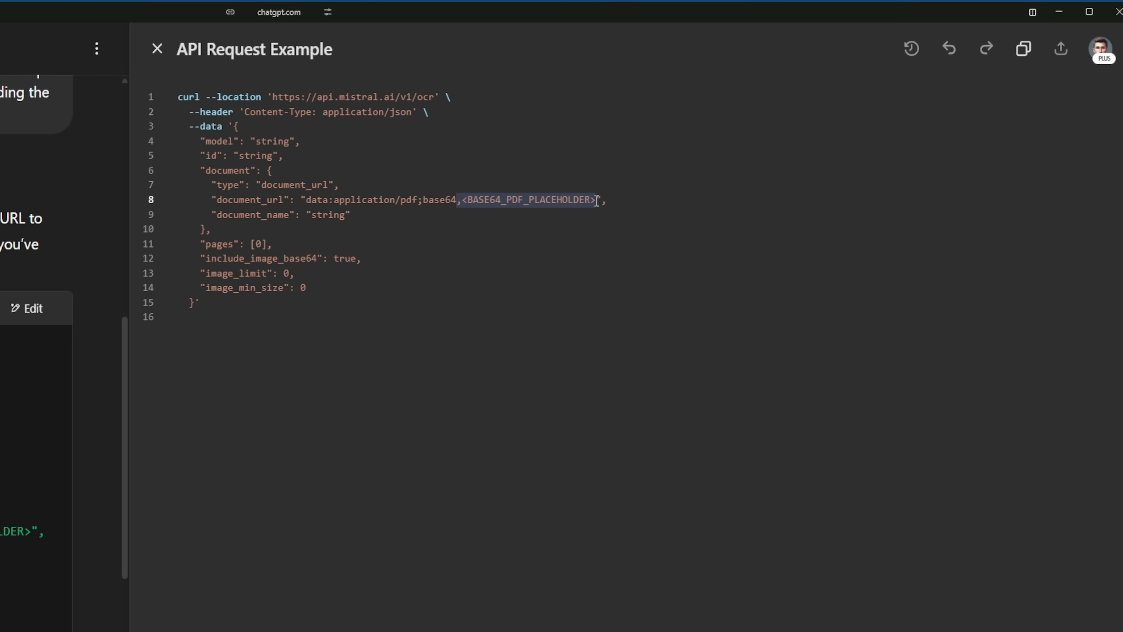
drag(468, 200, 588, 200)
drag(462, 200, 597, 203)
click(495, 323)
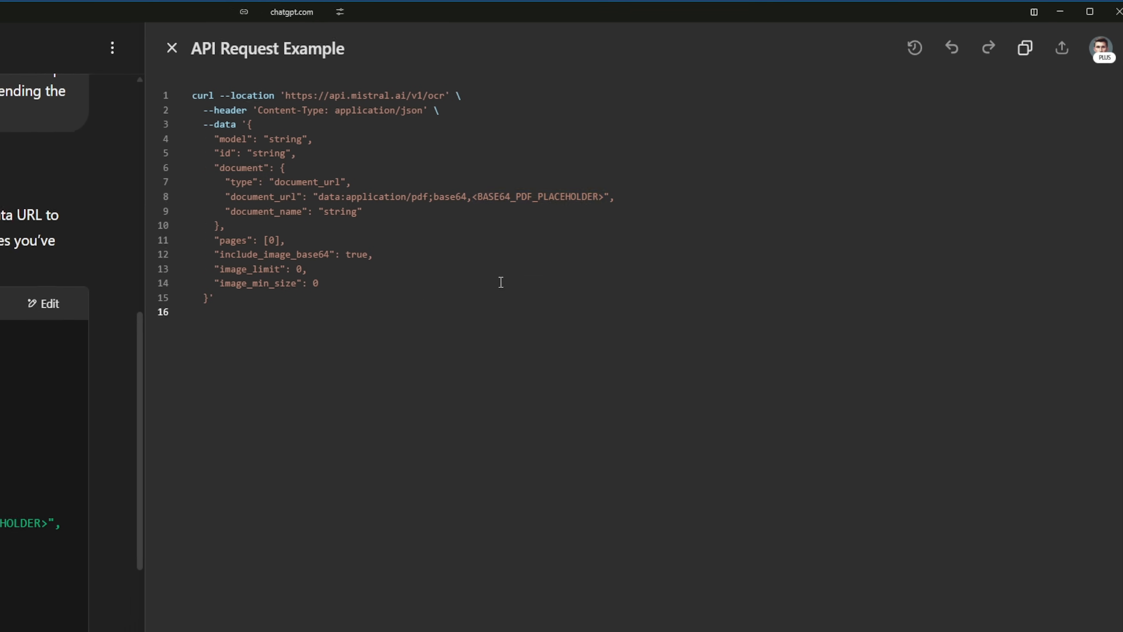
Copy the edited curl command and import it into n8n's HTTP Request node
click(1025, 48)
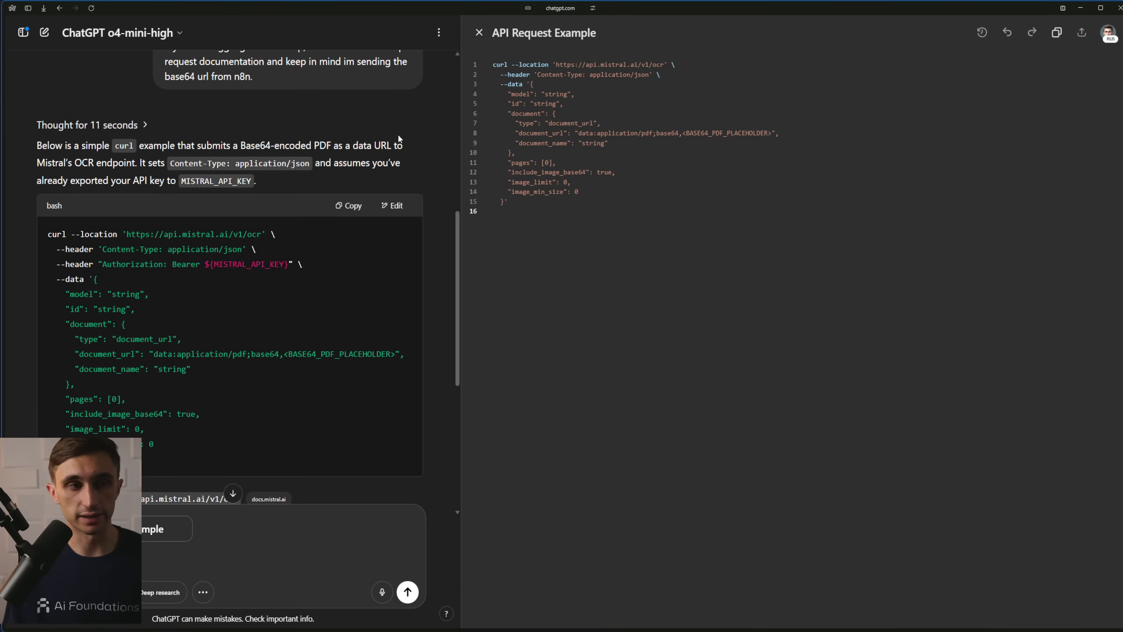
key(ctrl+Tab)
scroll(545, 275, up, 1)
scroll(544, 274, up, 5)
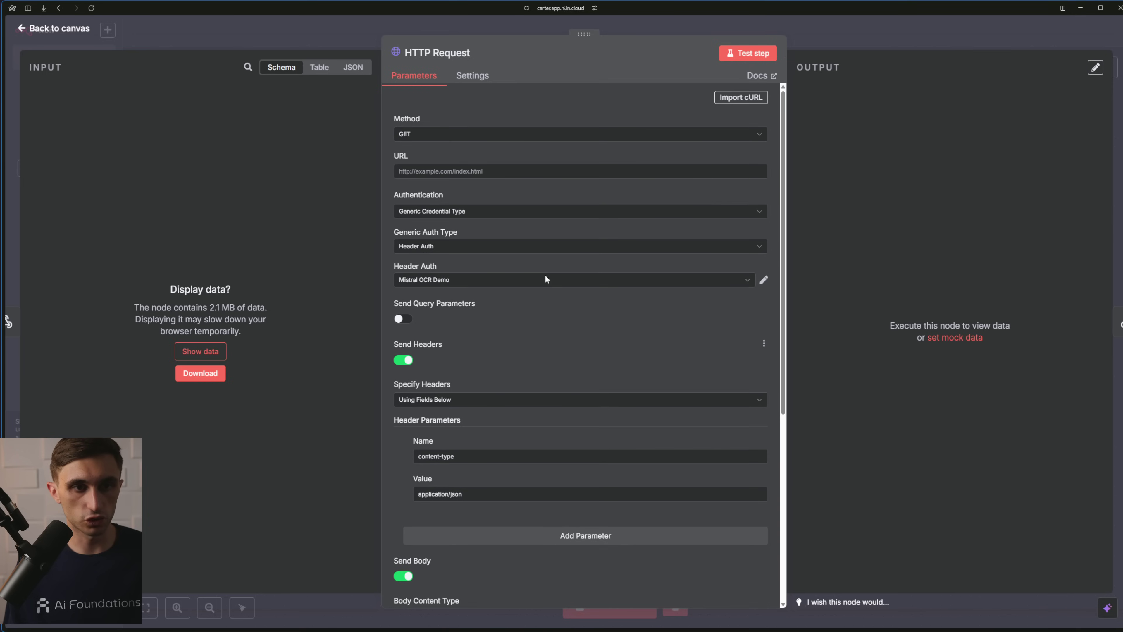
click(746, 98)
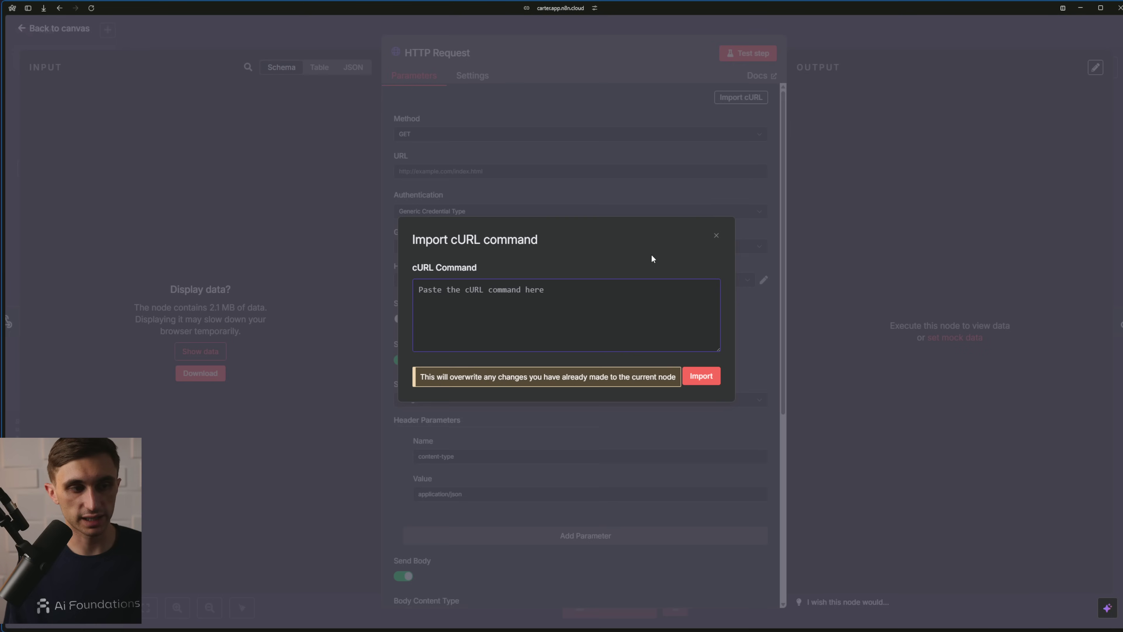
click(642, 296)
key(ctrl+v)
click(704, 382)
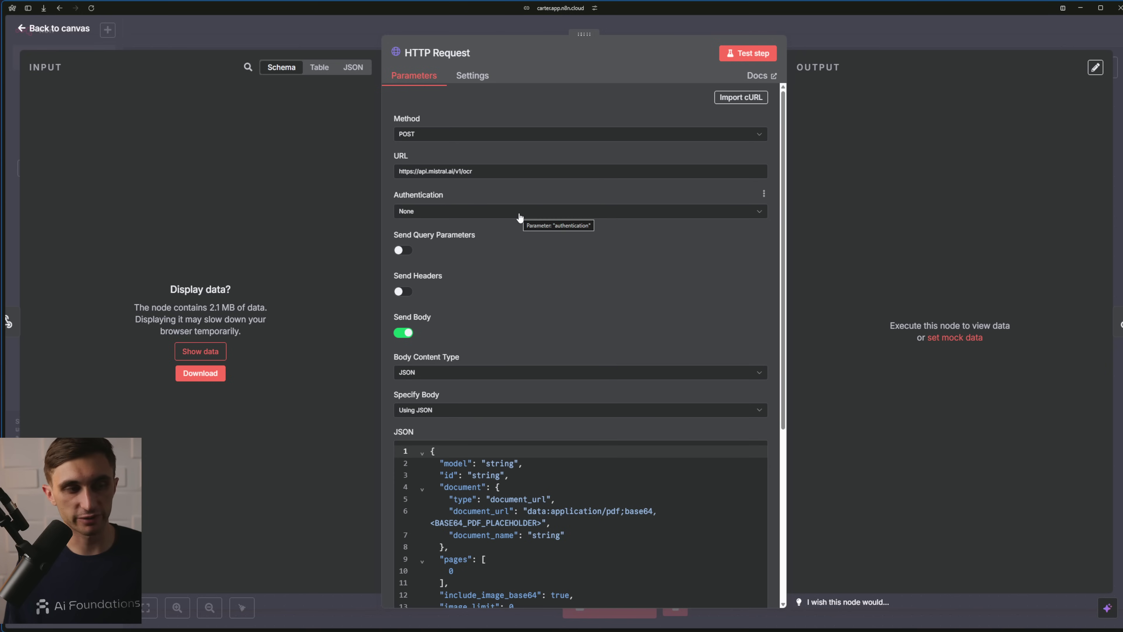
Enable sending headers on the HTTP Request node and add the header content-type with the value application/json
click(403, 291)
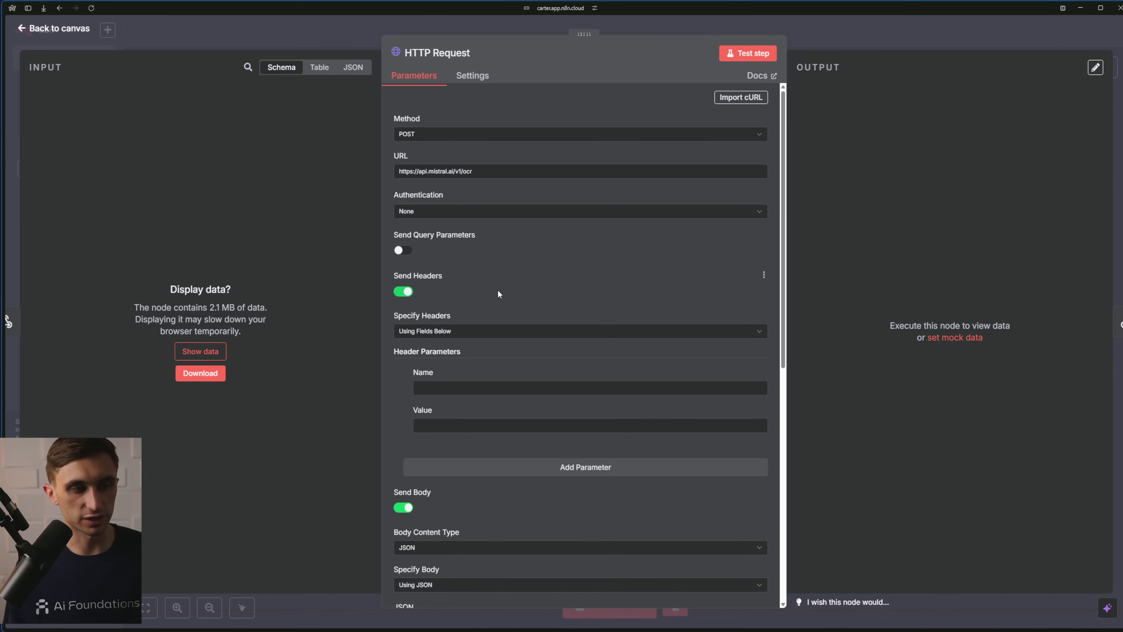
scroll(484, 351, down, 10)
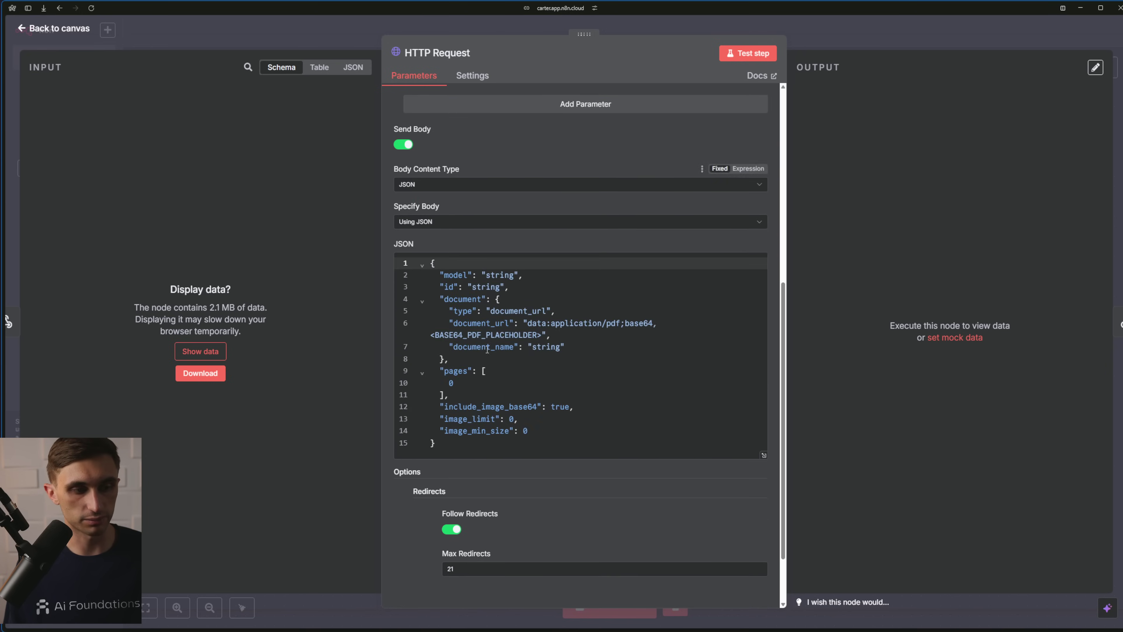
scroll(486, 342, up, 10)
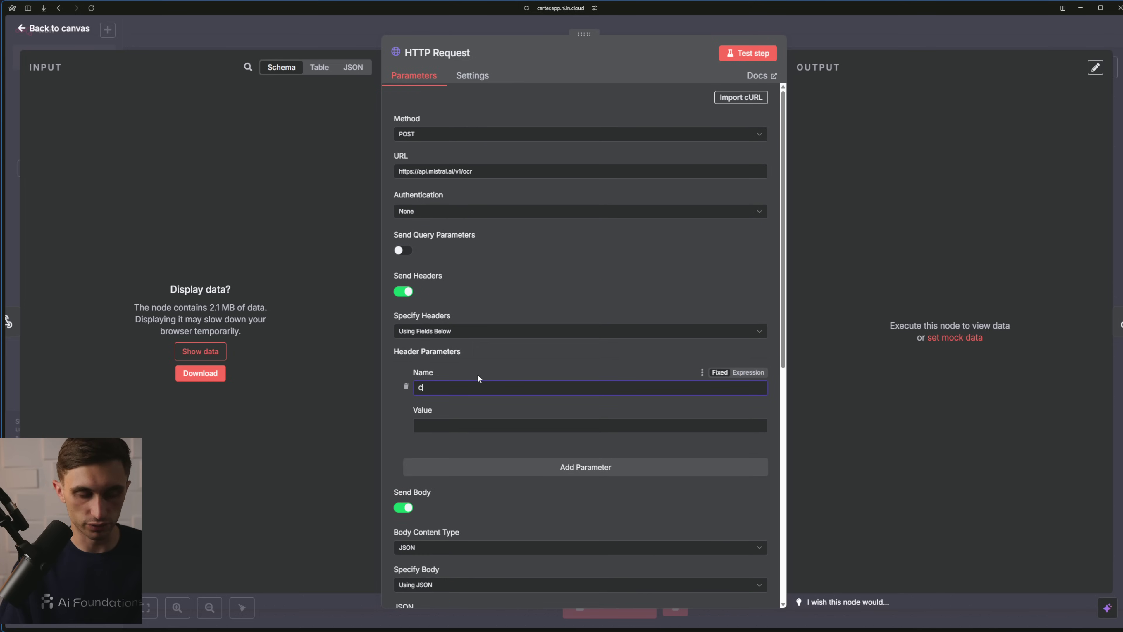
text(content-=)
key(BackSpace)
text(type)
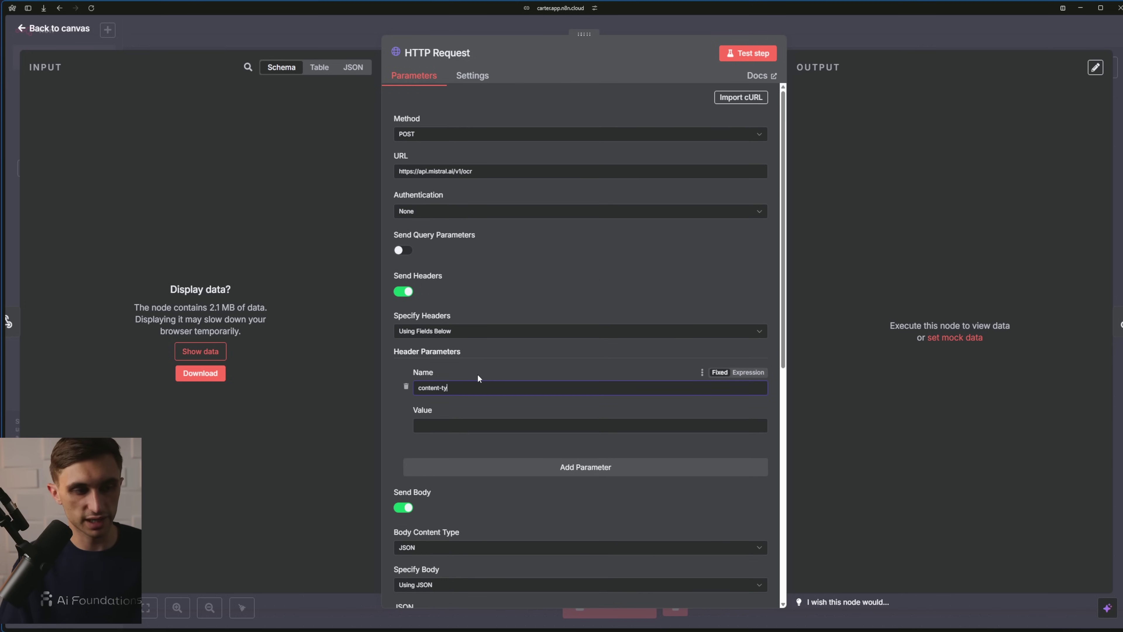
key(Tab)
text(applica)
text(json)
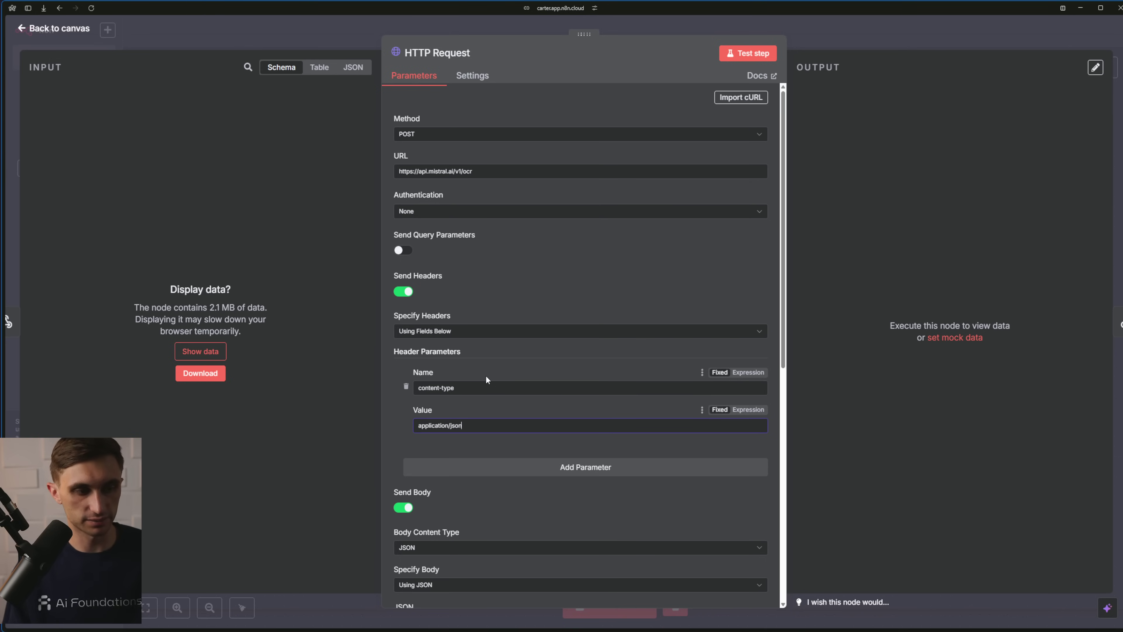
Set the authentication to Generic Credential Type with Header Auth, using the Mistral OCR Demo credential
click(484, 212)
click(479, 288)
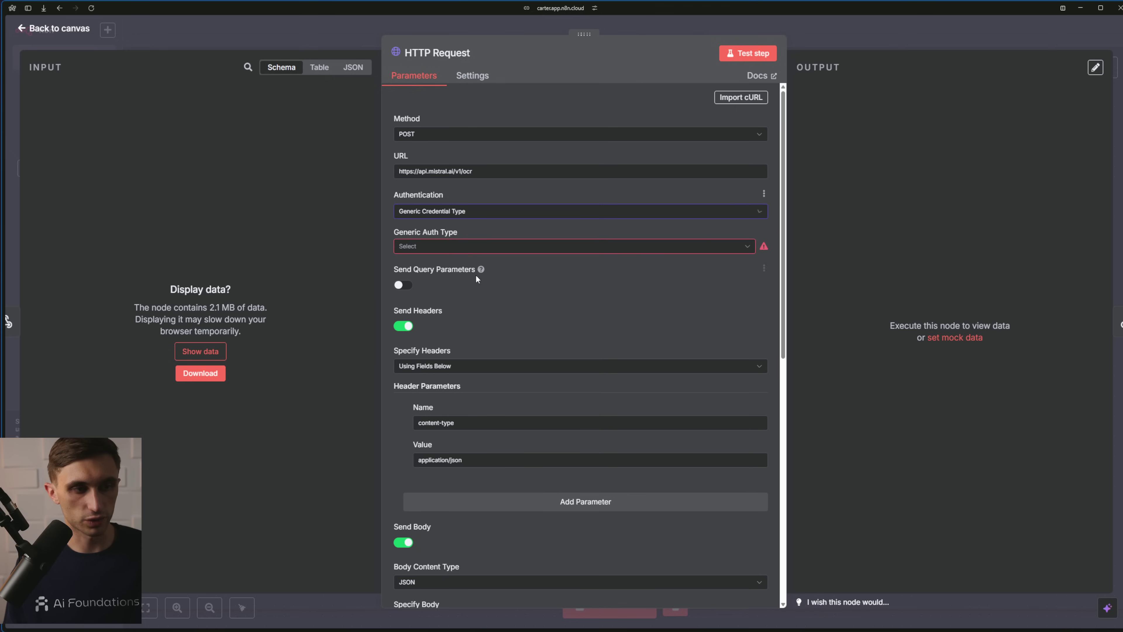
click(473, 246)
click(461, 340)
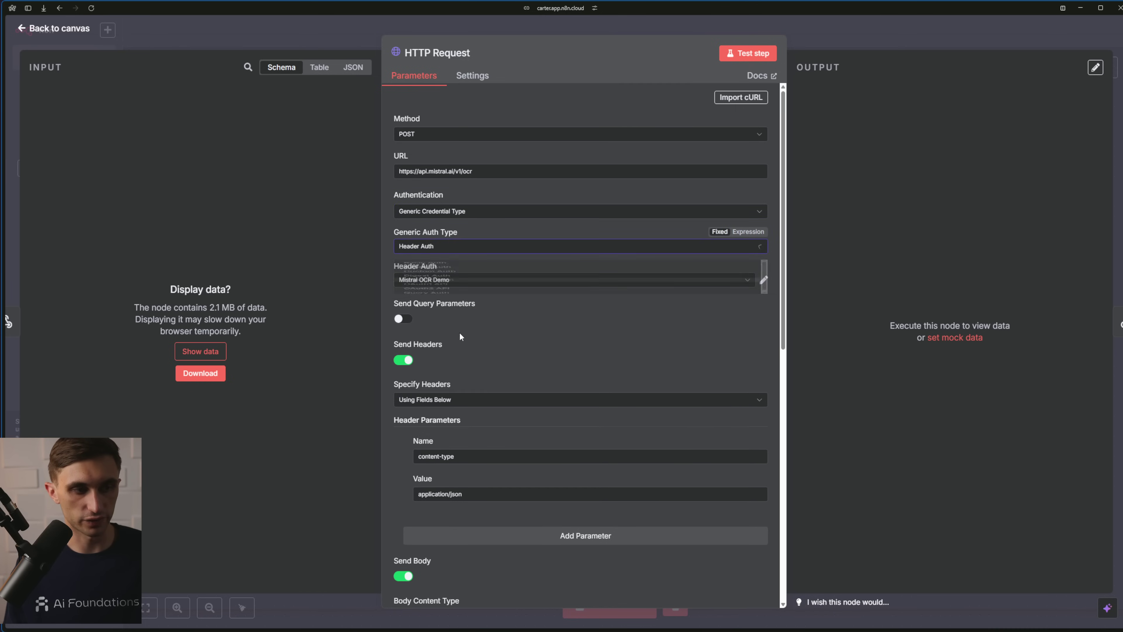
click(460, 279)
scroll(460, 354, down, 3)
click(455, 411)
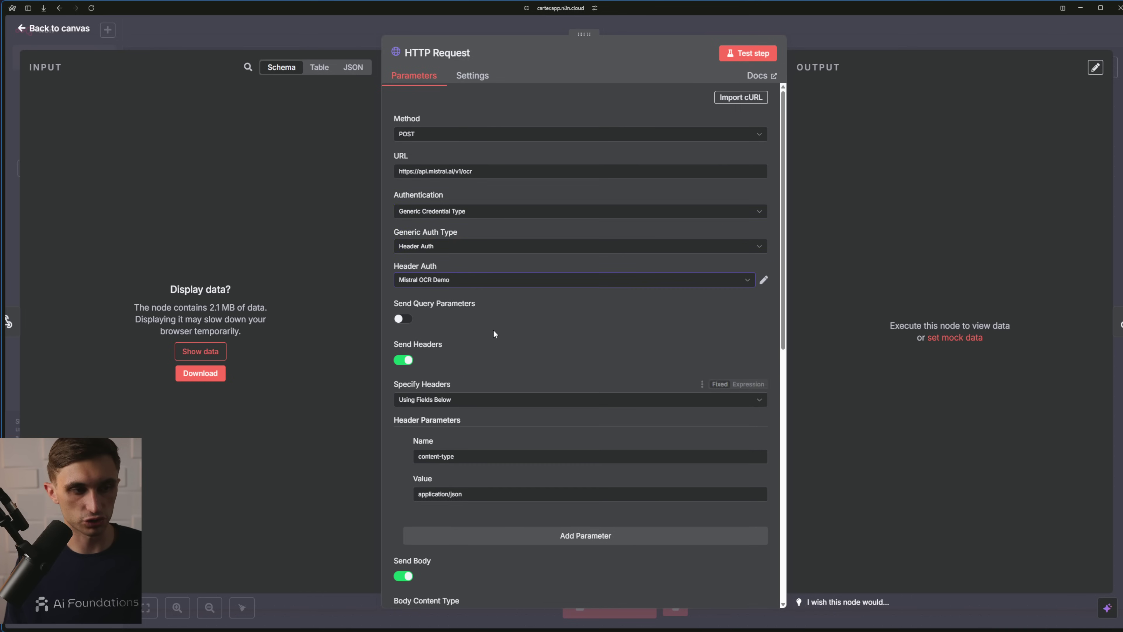
Delete the <BASE64_PDF_PLACEHOLDER> text from the document_url value in the JSON body, keeping the data:application/pdf;base64, prefix
scroll(493, 329, down, 10)
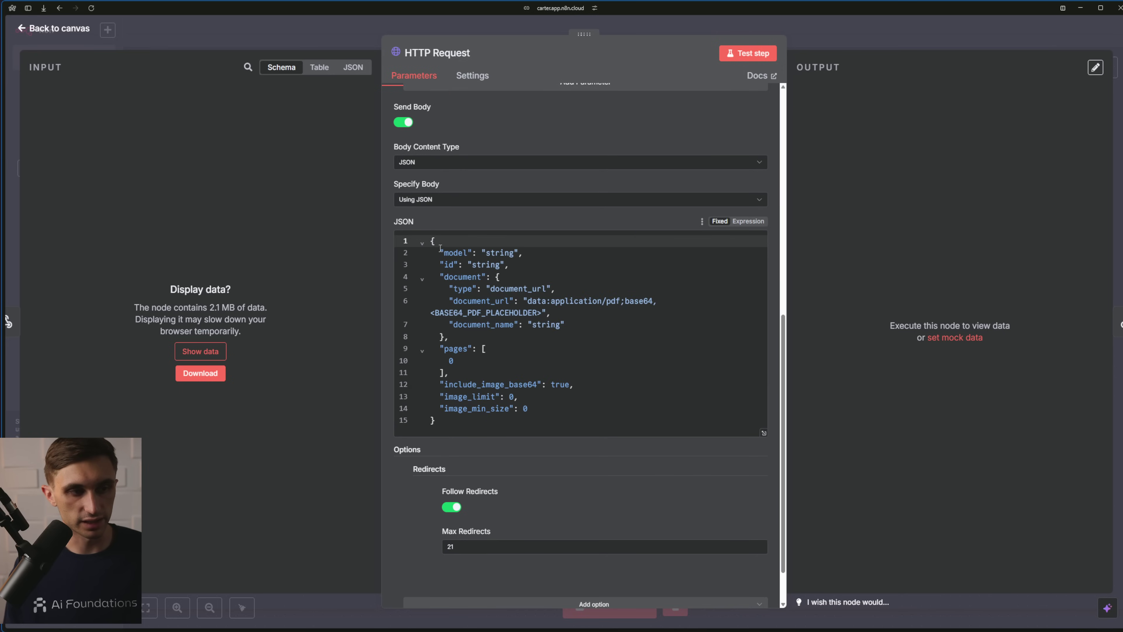
drag(448, 248, 575, 416)
click(578, 416)
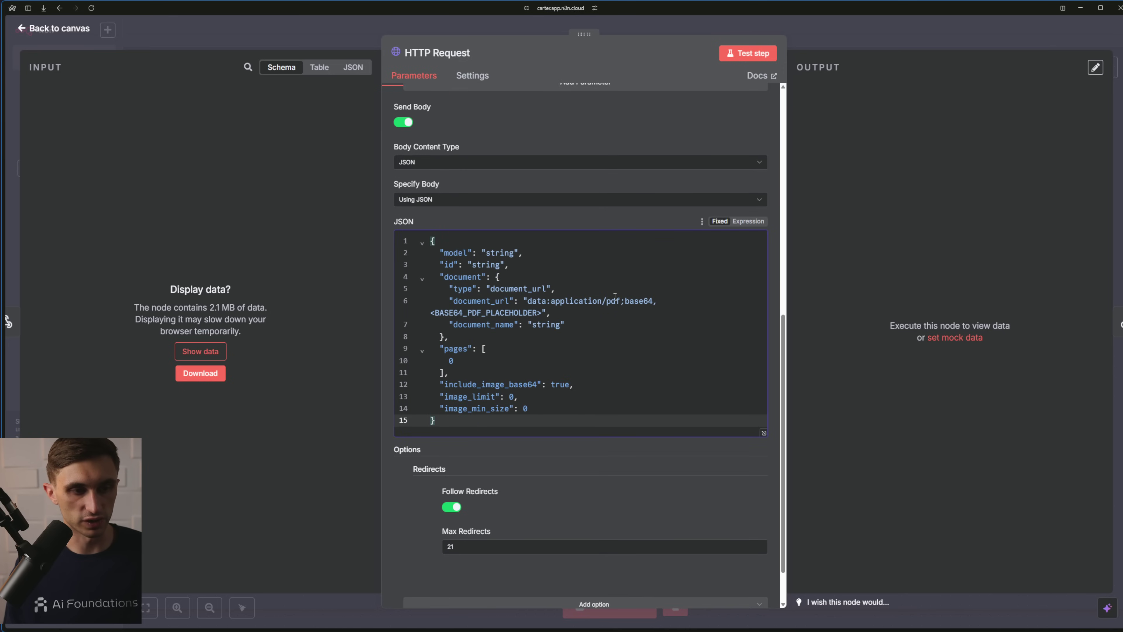
click(624, 301)
click(644, 301)
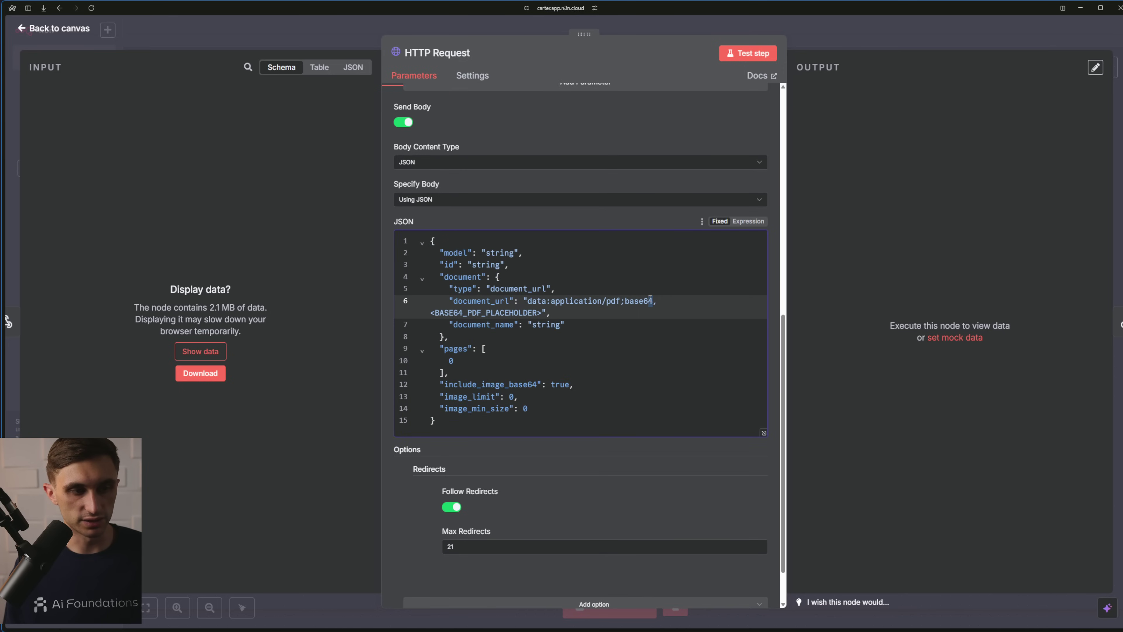
drag(542, 313, 405, 316)
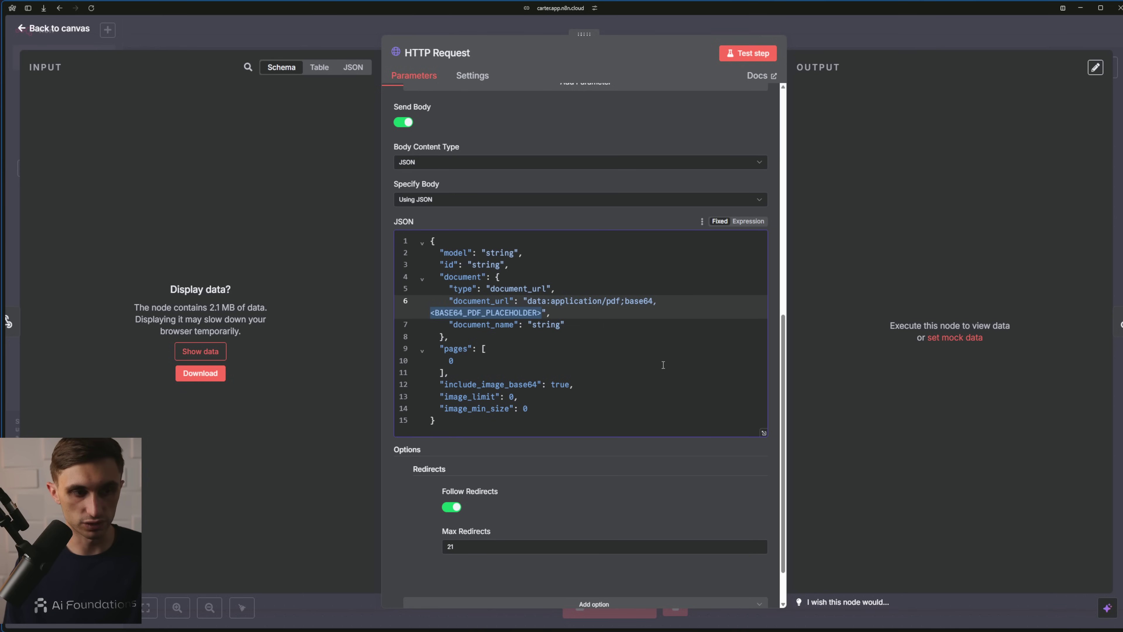
key(BackSpace)
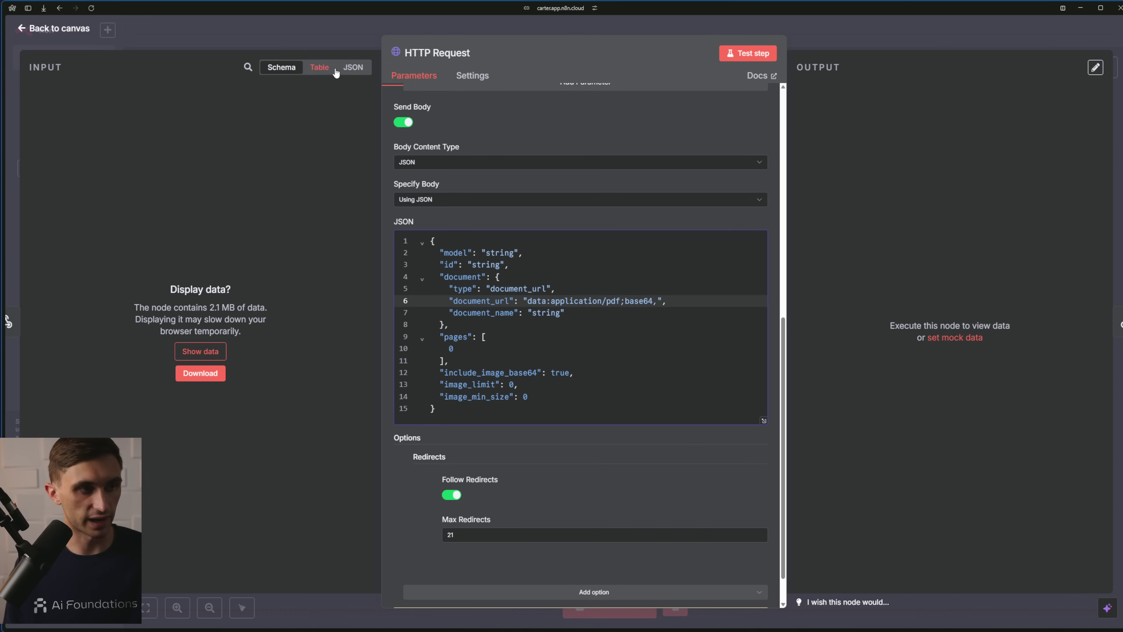
Copy the Apr 22, 14:34:04 execution's data to the editor and move the HTTP Request node farther from the Webhook node
click(353, 67)
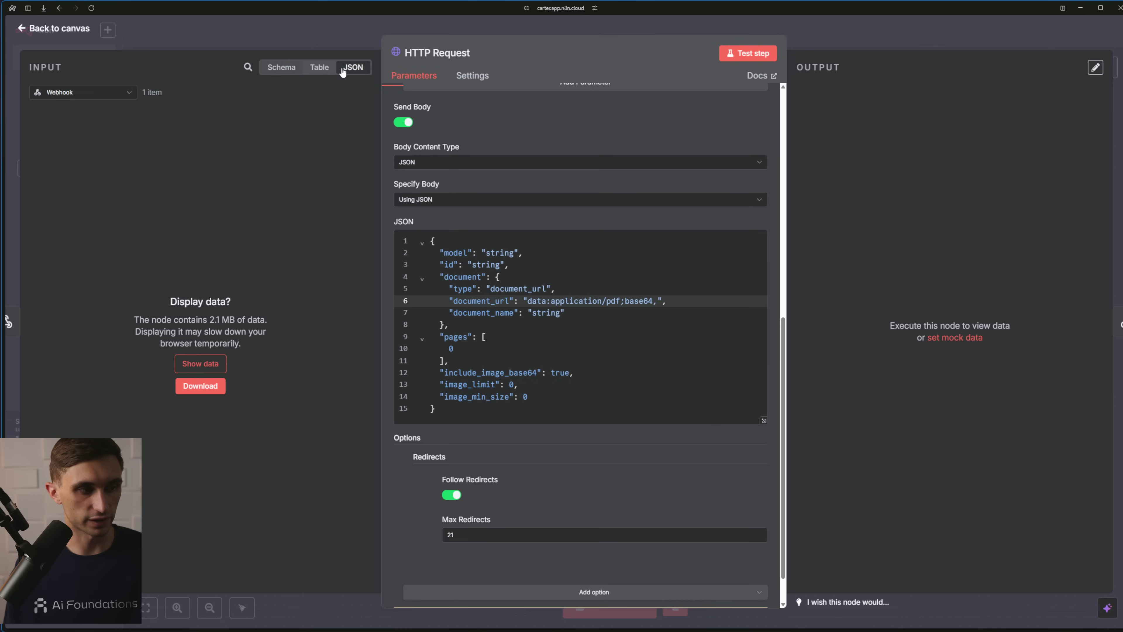
click(122, 95)
click(108, 115)
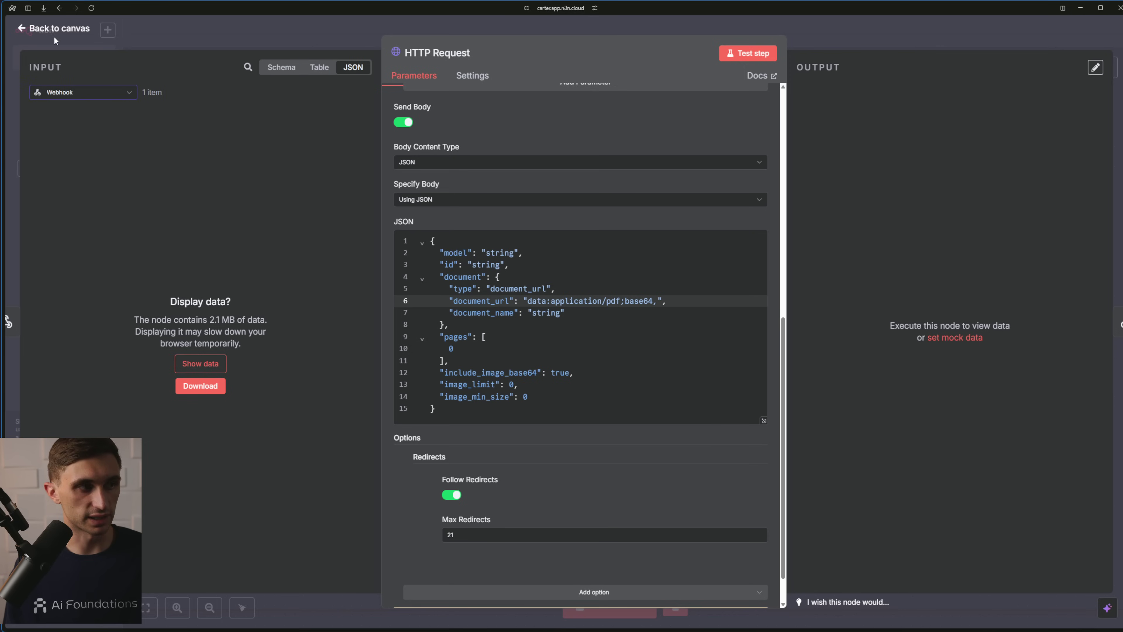
click(68, 30)
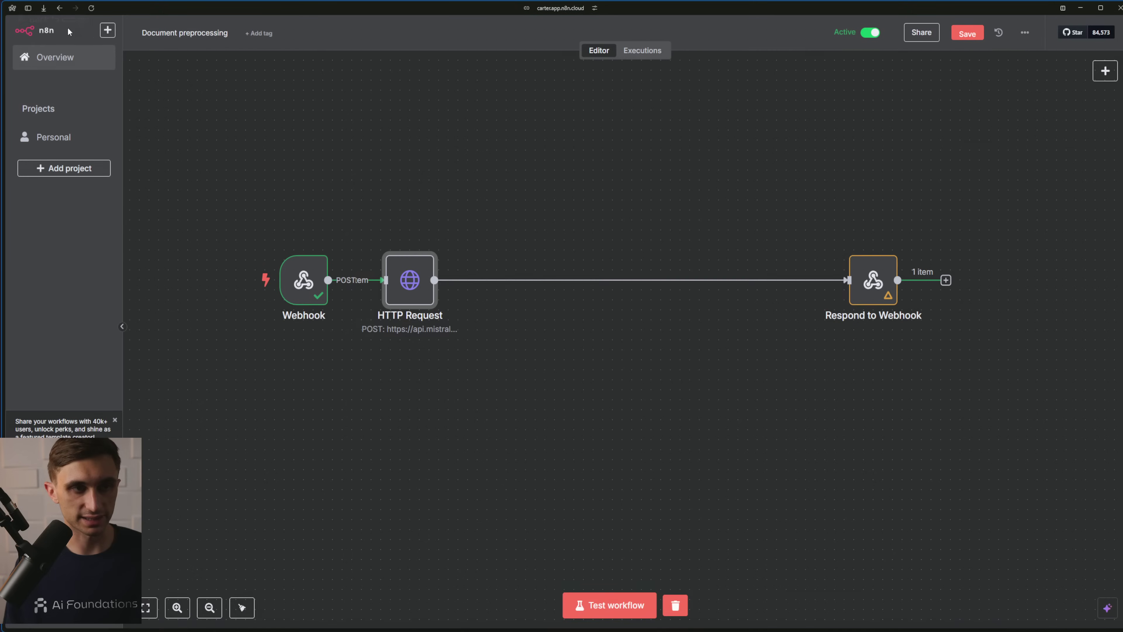
click(642, 50)
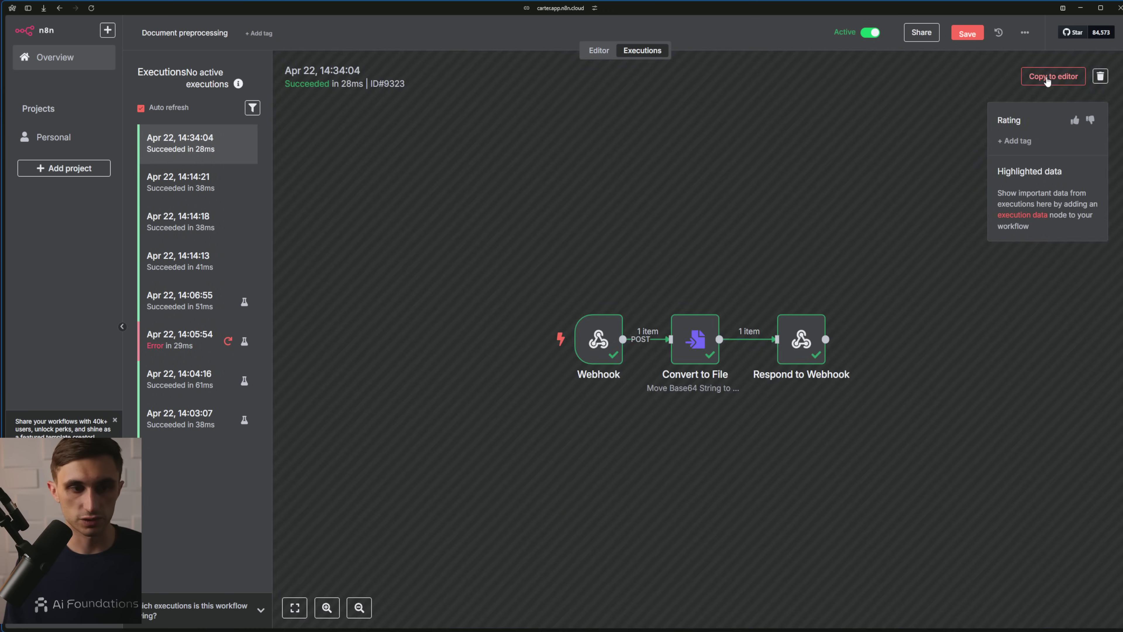
click(1035, 78)
drag(405, 295, 492, 294)
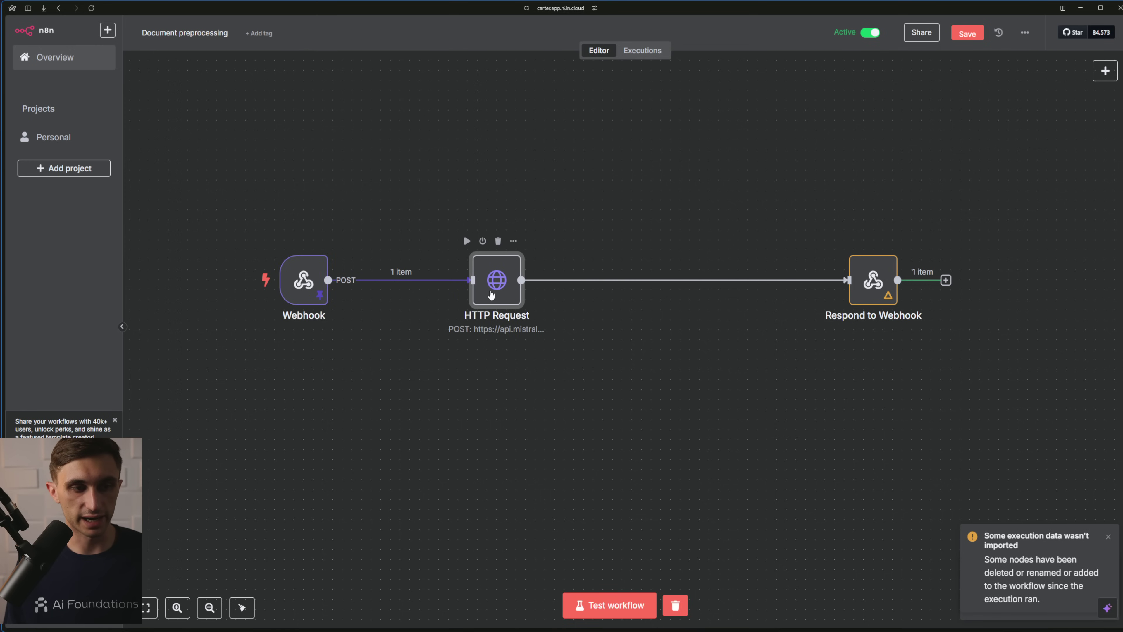
Insert the webhook's content_base64 field as {{ $json.body.content_base64 }} right after the base64, prefix of document_url in the HTTP Request node's JSON body
double_click(495, 293)
scroll(603, 336, down, 10)
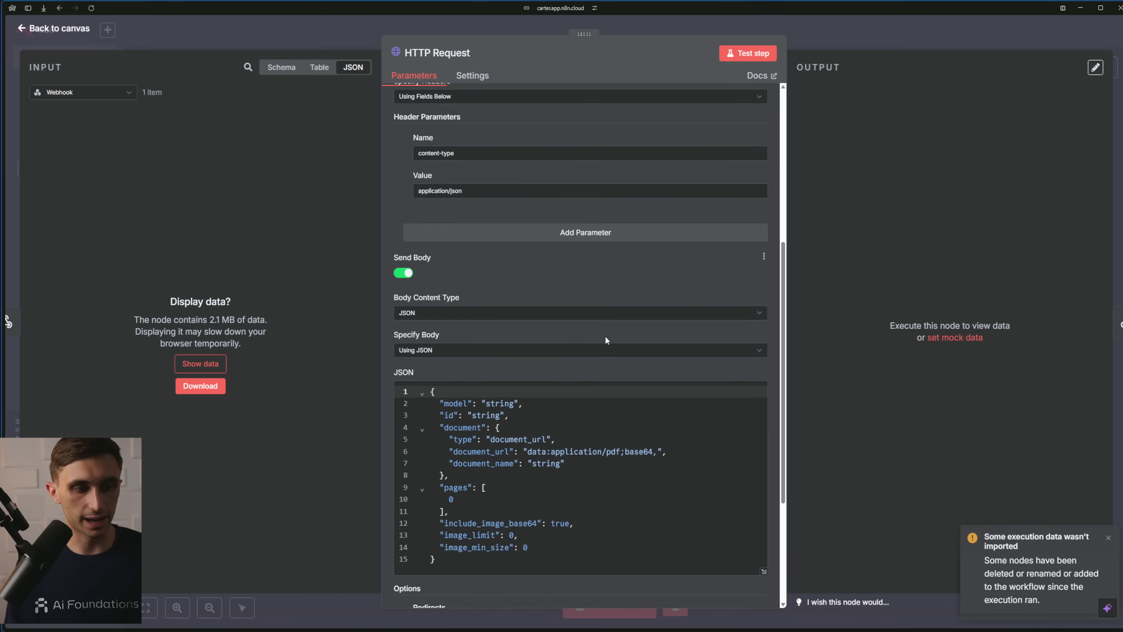
click(658, 301)
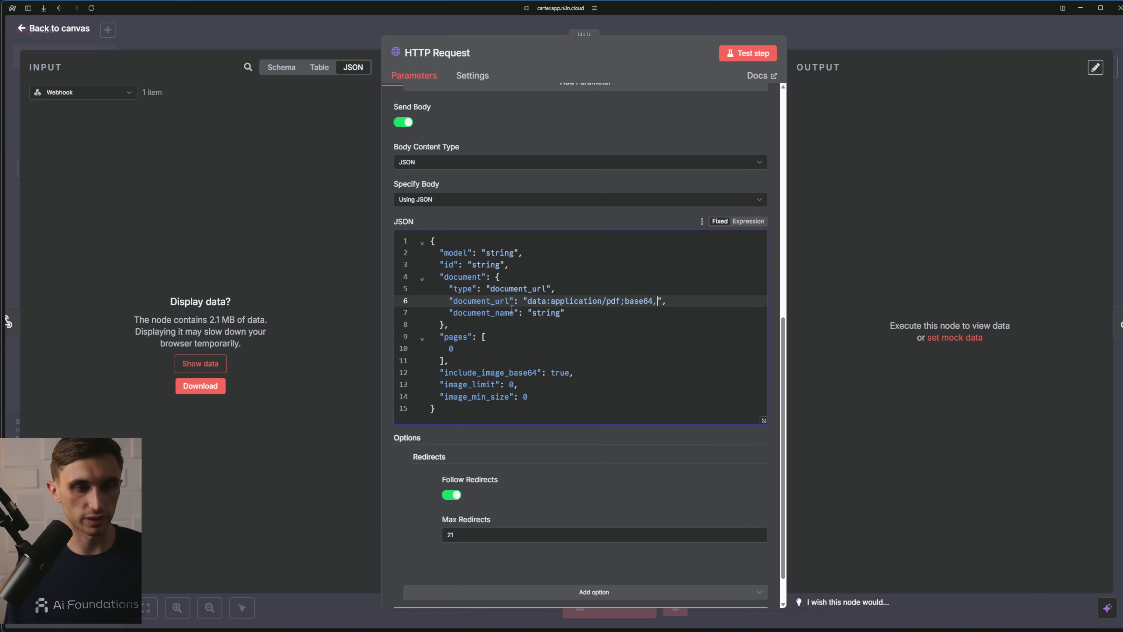
click(282, 68)
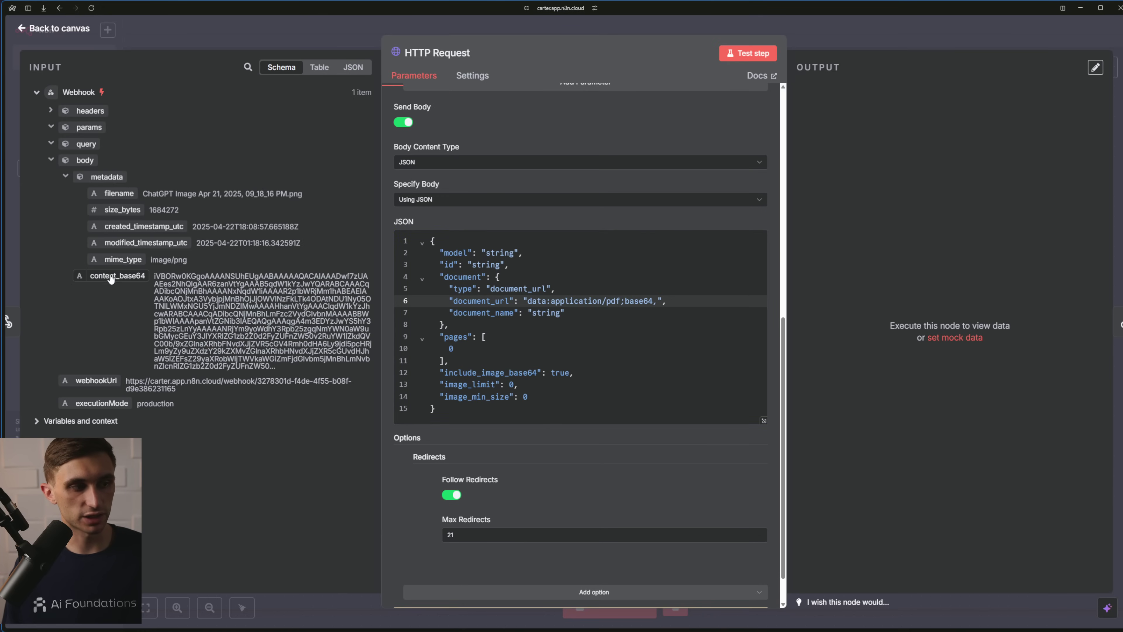
drag(110, 281, 656, 305)
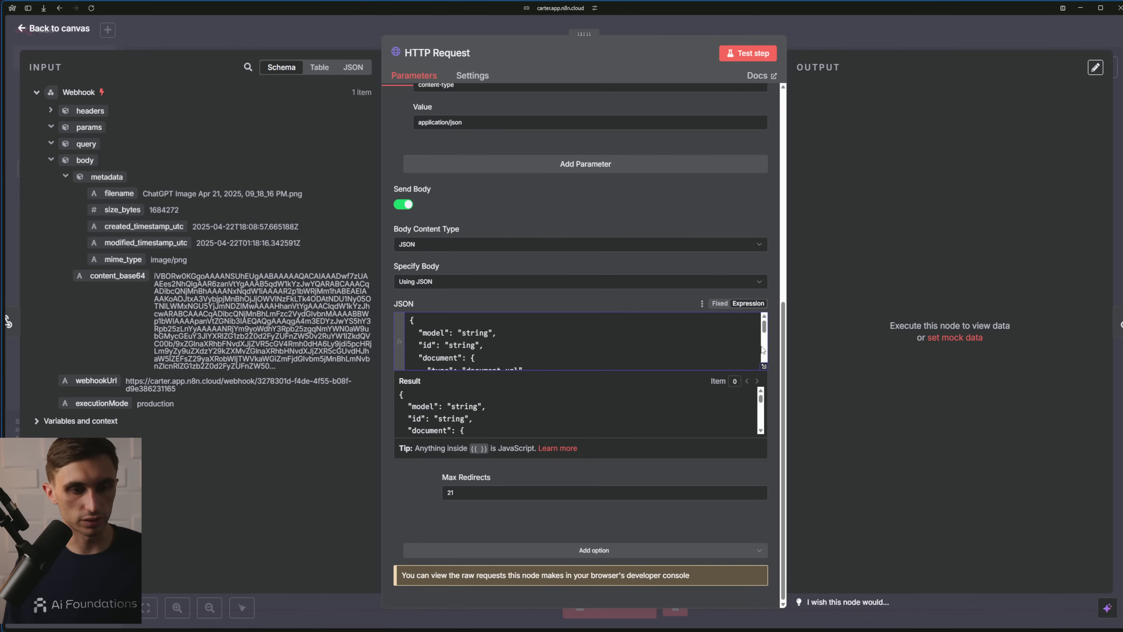
drag(765, 329, 764, 363)
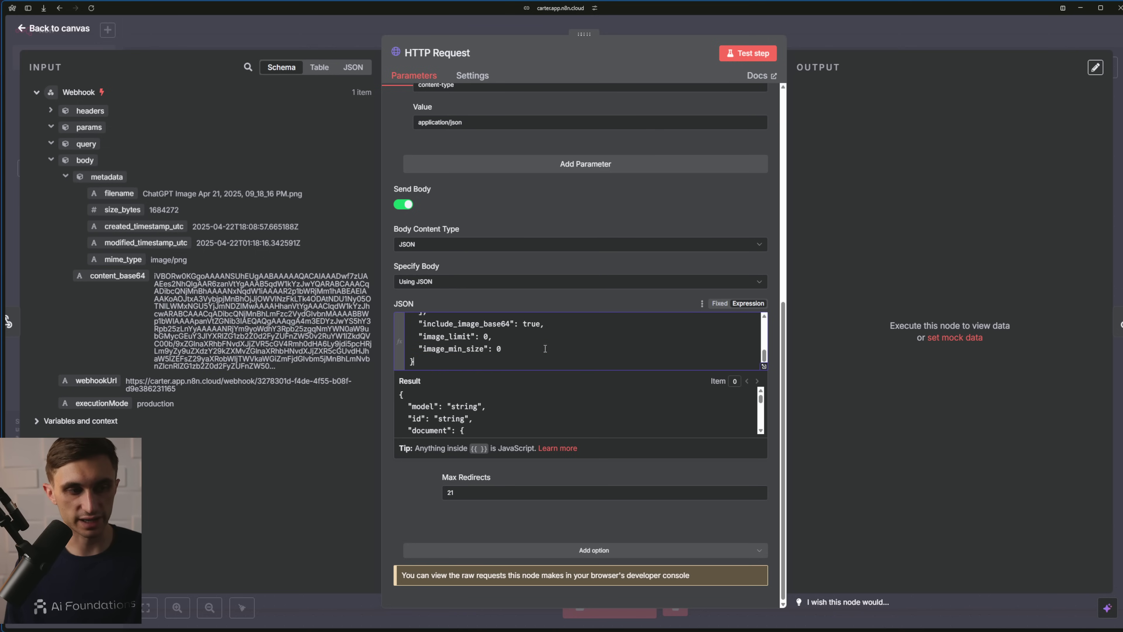
scroll(534, 348, up, 5)
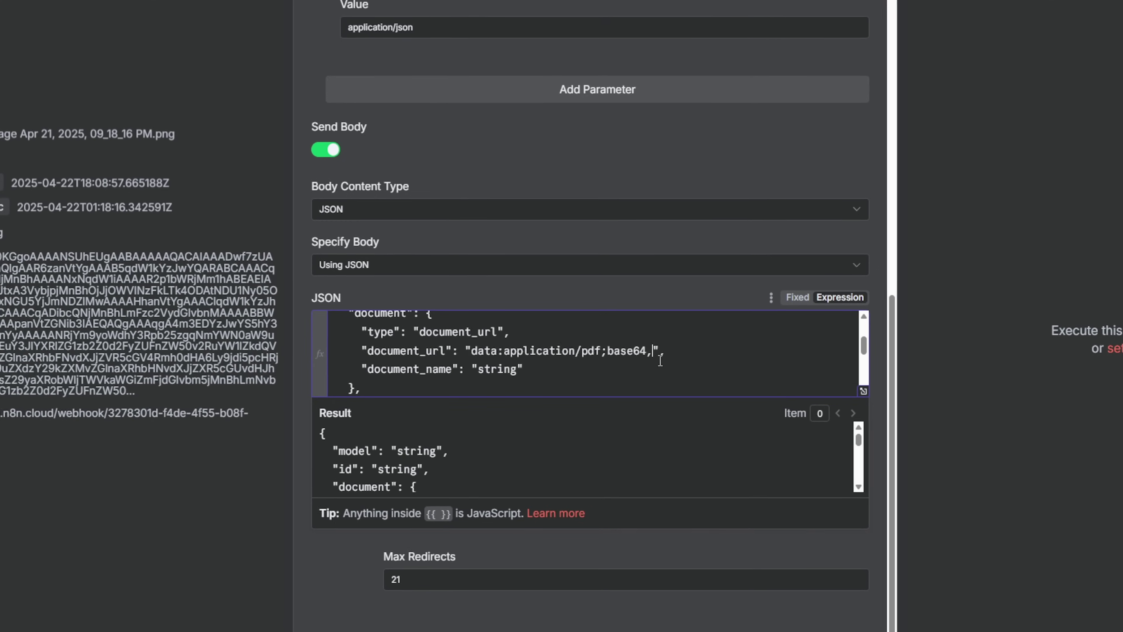
text({{ $json.body.content_base64 }})
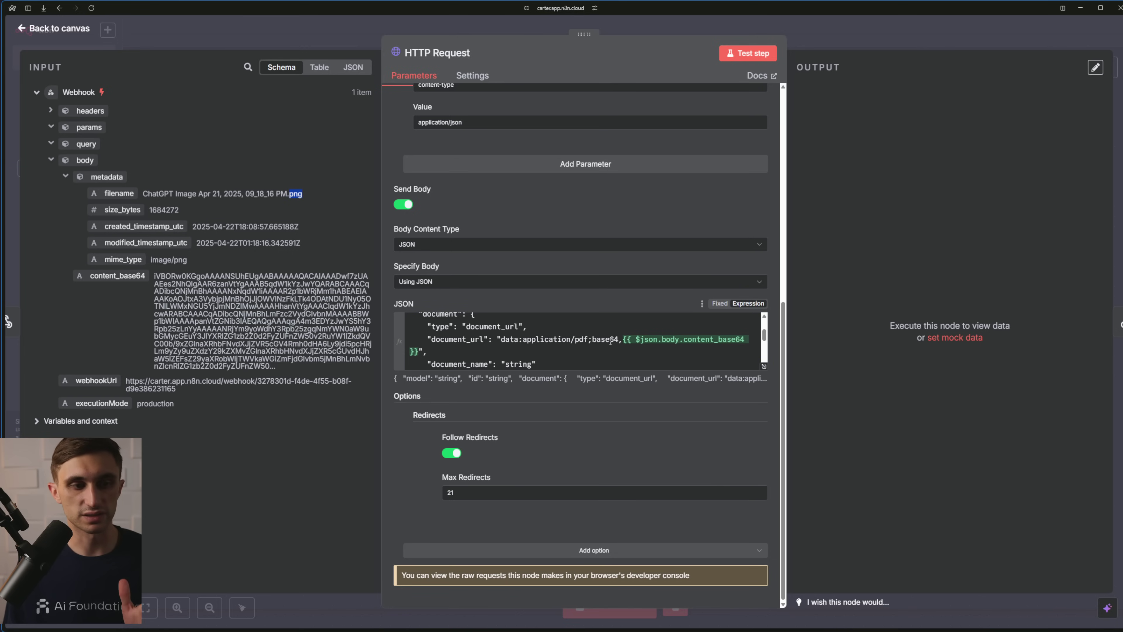
click(586, 340)
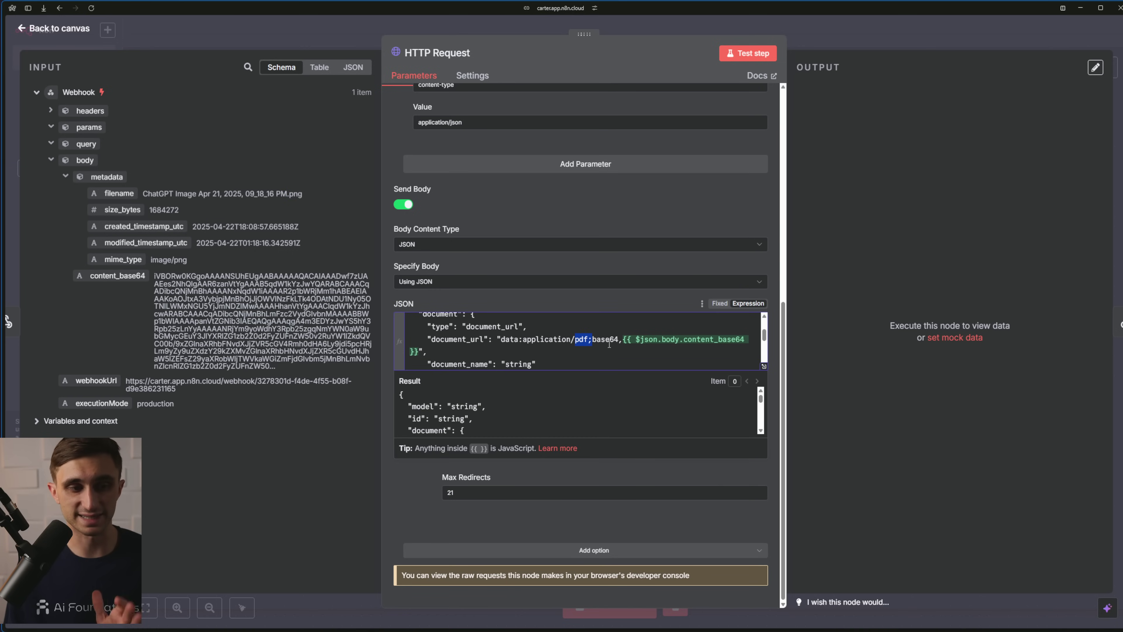
Close the HTTP Request node's settings and move the Respond to Webhook node closer to the HTTP Request node
click(601, 206)
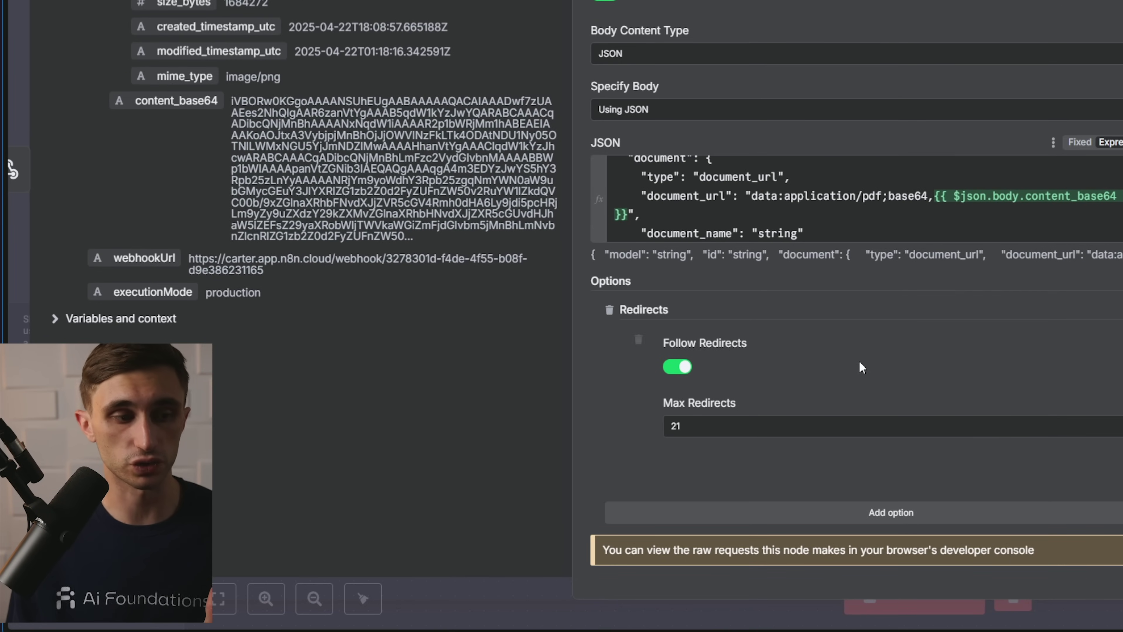
scroll(856, 338, up, 5)
scroll(856, 338, up, 2)
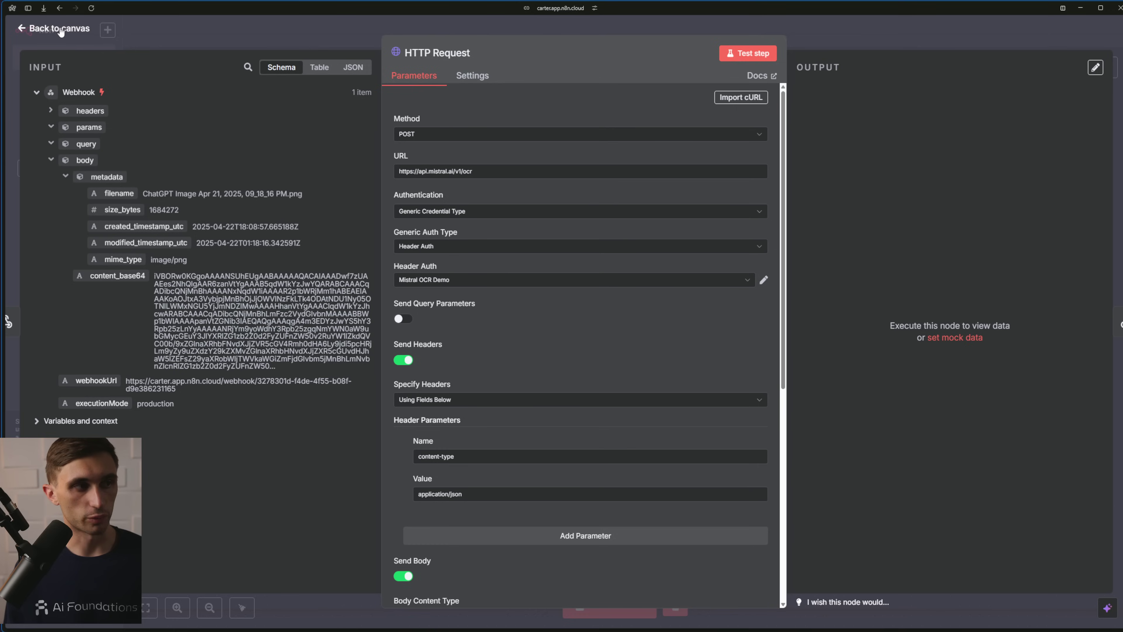
click(61, 30)
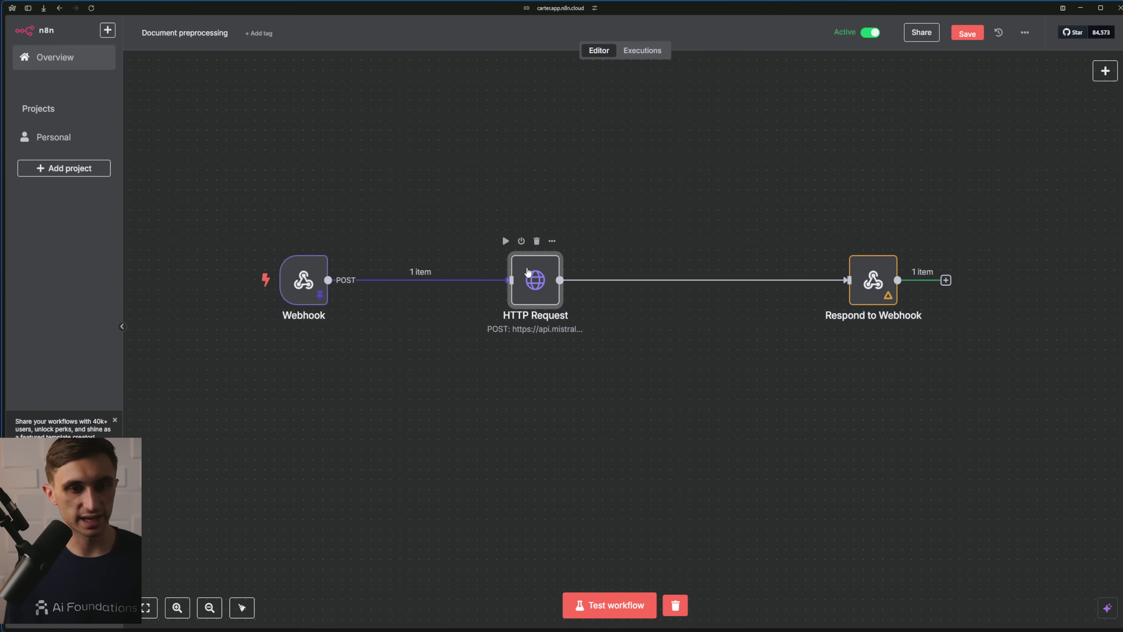
drag(678, 297, 668, 298)
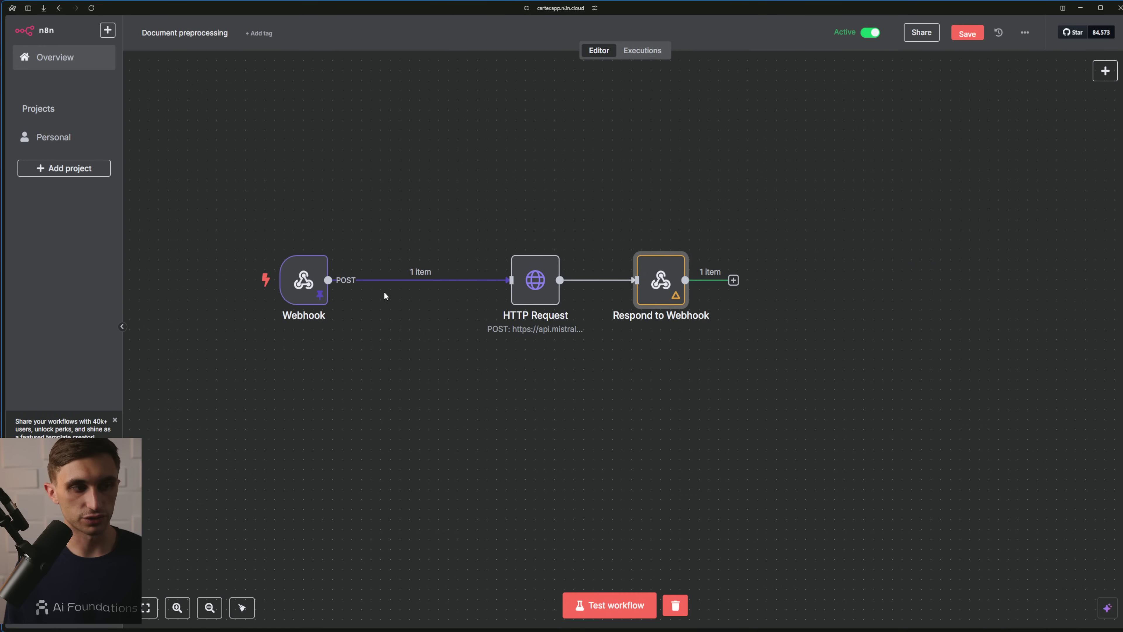
Unpin the Webhook node's data and move the node closer to the HTTP Request node
right_click(307, 281)
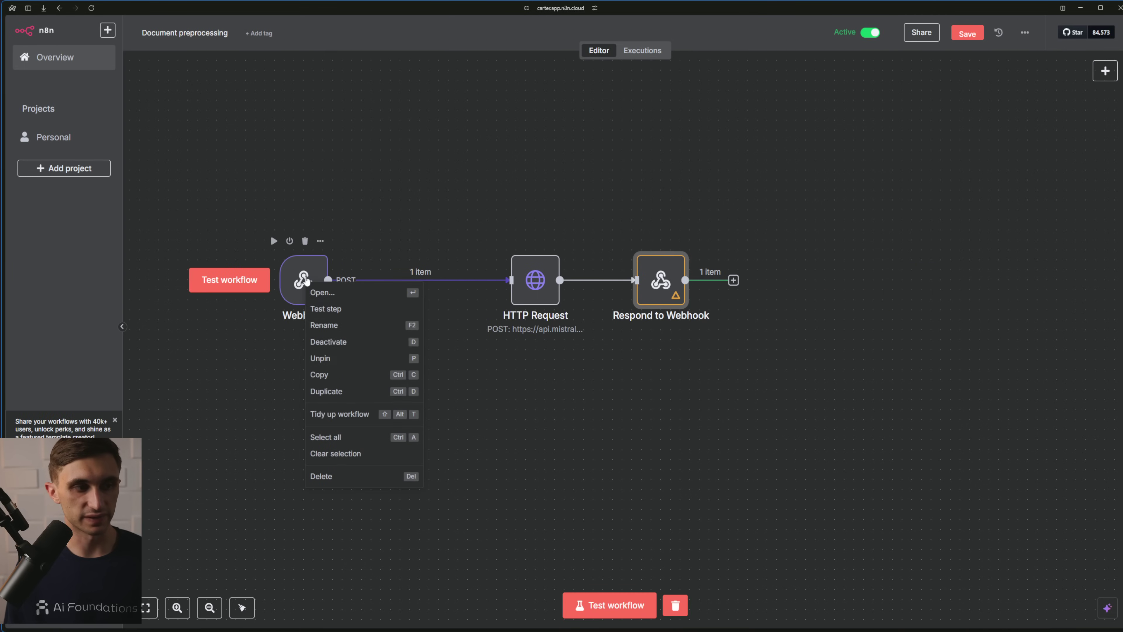
click(322, 358)
drag(319, 289, 396, 289)
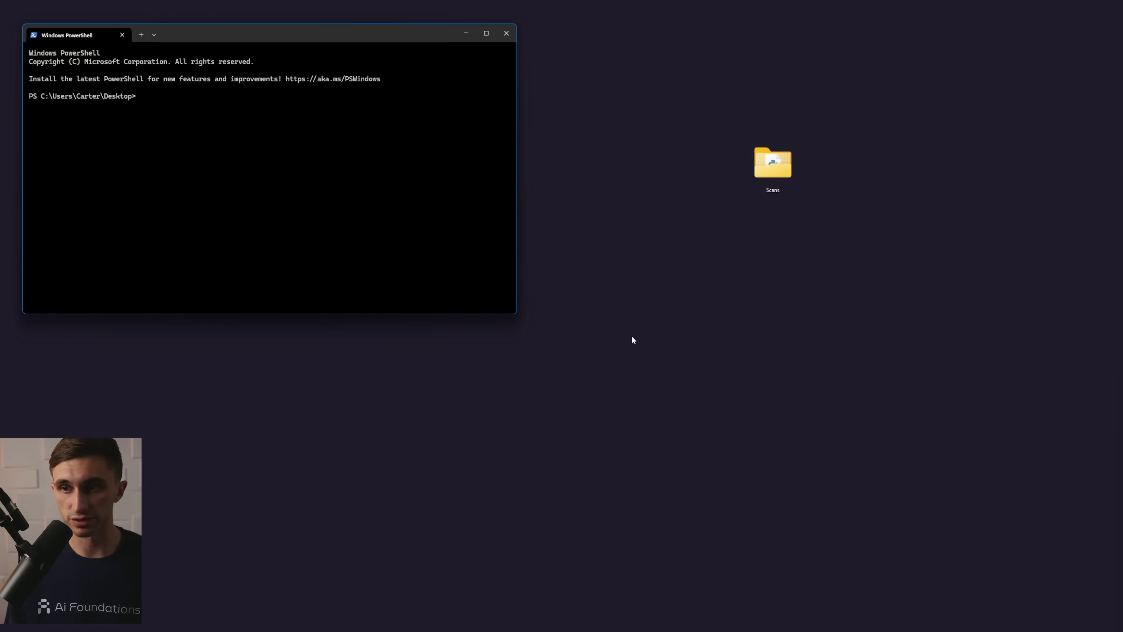
Reposition the PowerShell window on the desktop and open the Scans folder
drag(441, 38, 545, 62)
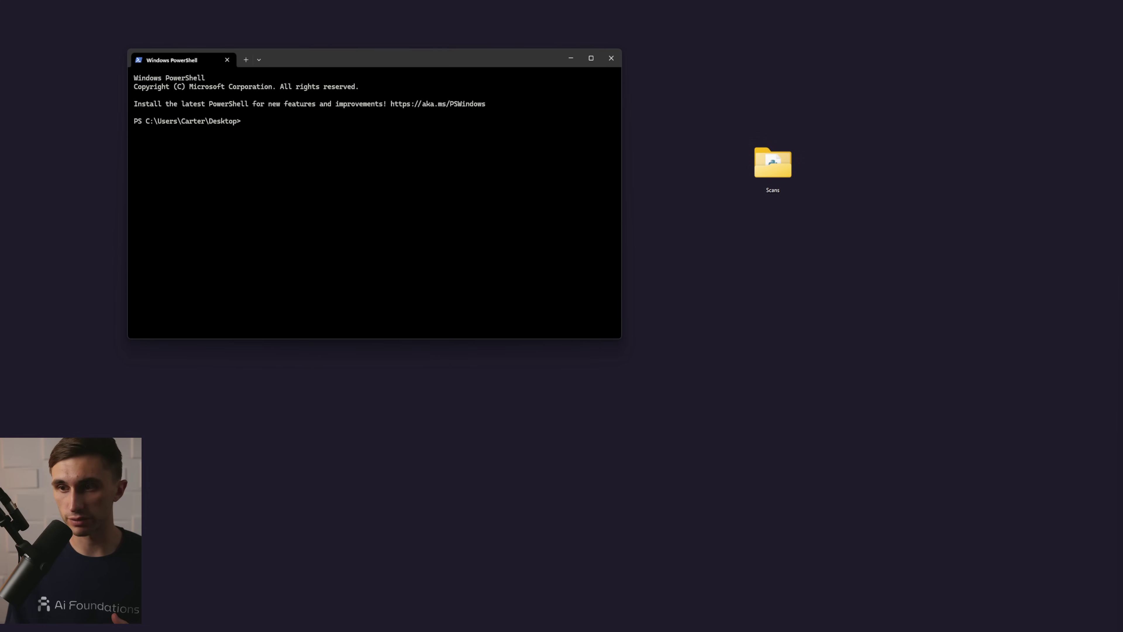
double_click(773, 164)
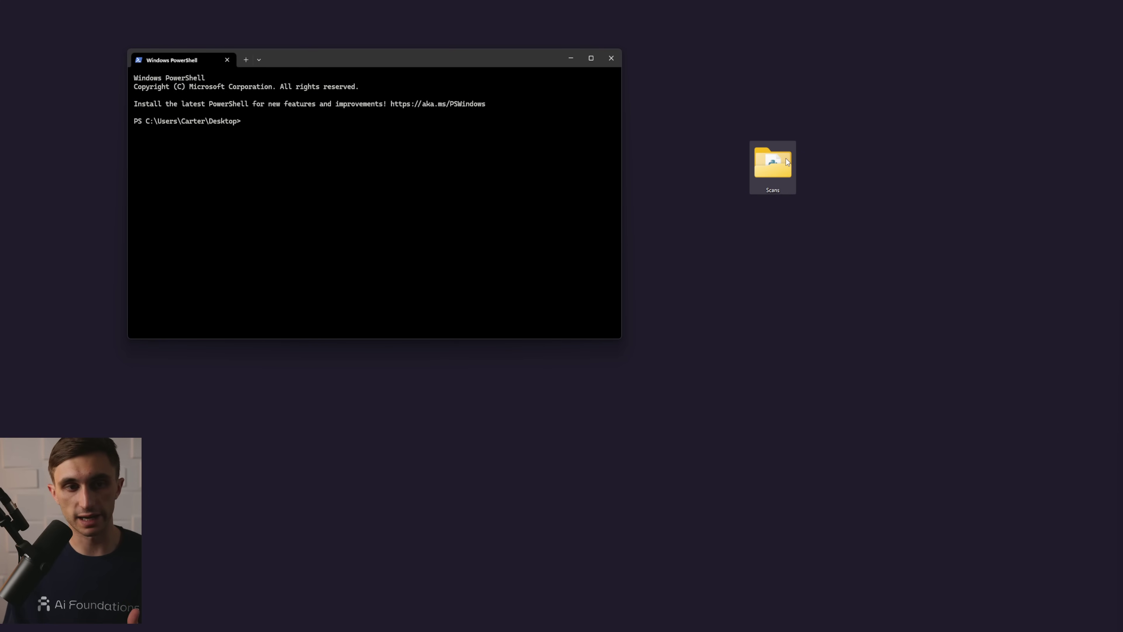
double_click(705, 108)
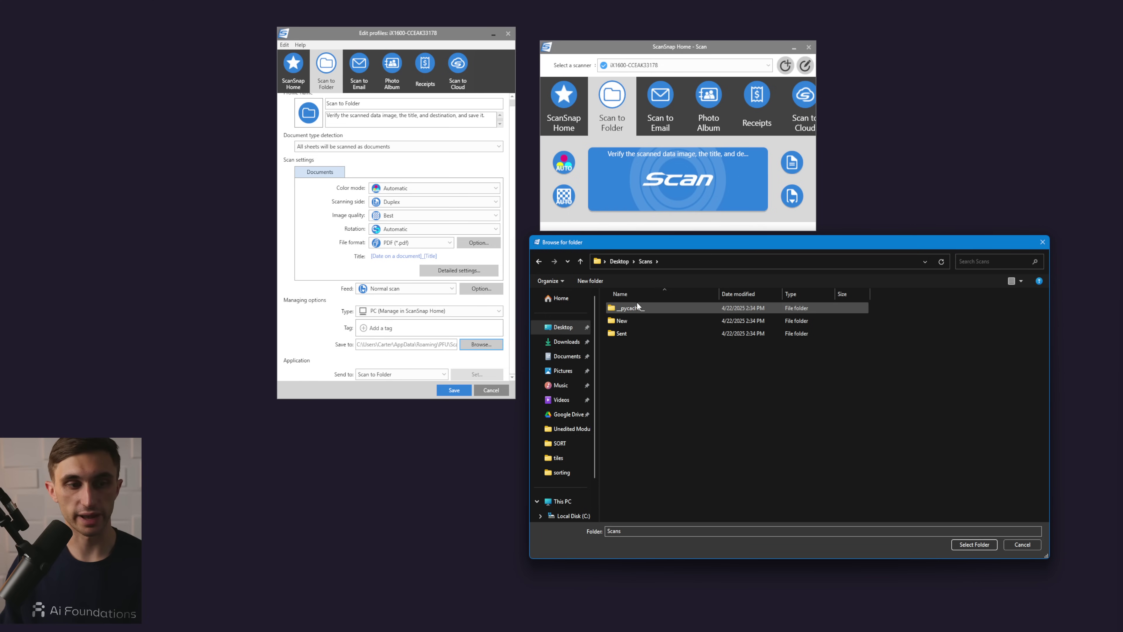
Set the save location of ScanSnap's Scan to Folder profile to the New folder inside Desktop\Scans
double_click(624, 320)
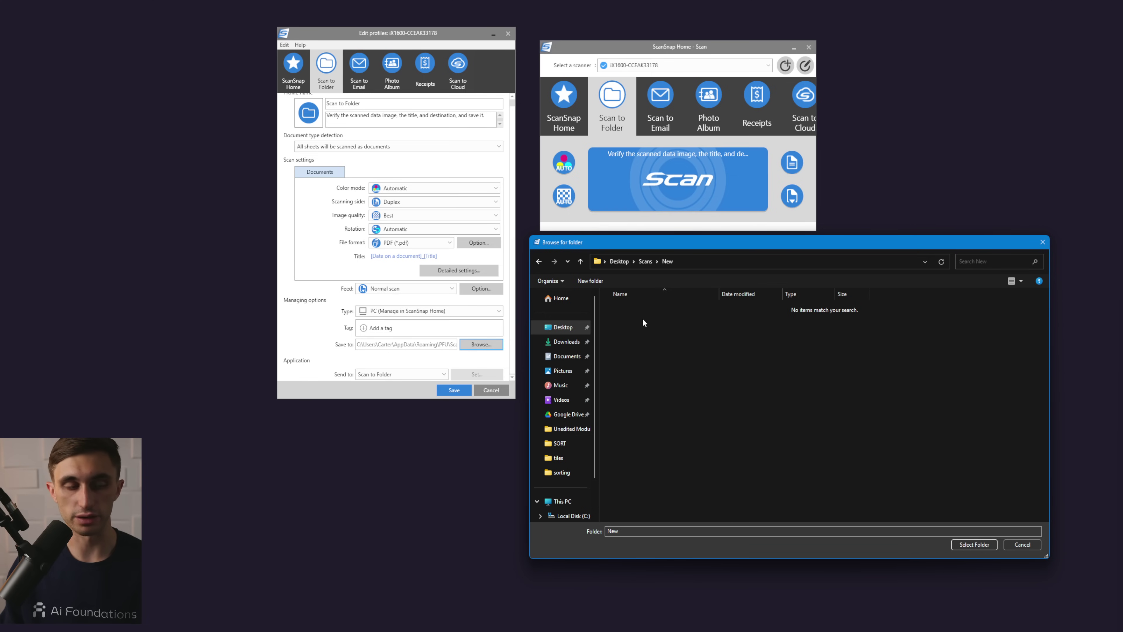
click(977, 545)
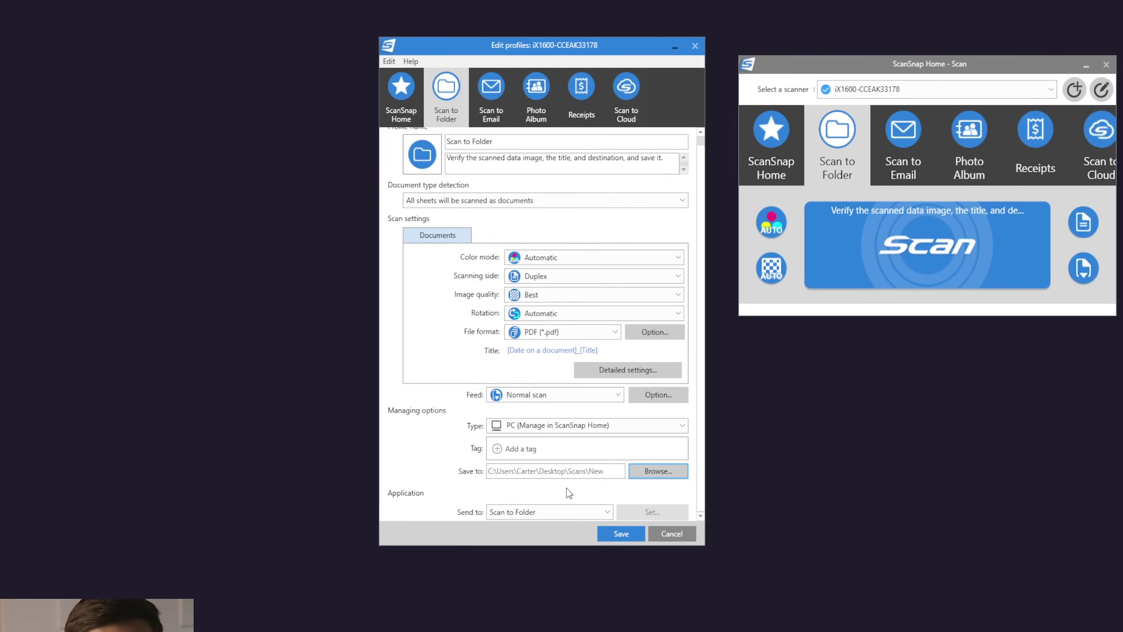
drag(482, 471, 563, 485)
click(617, 535)
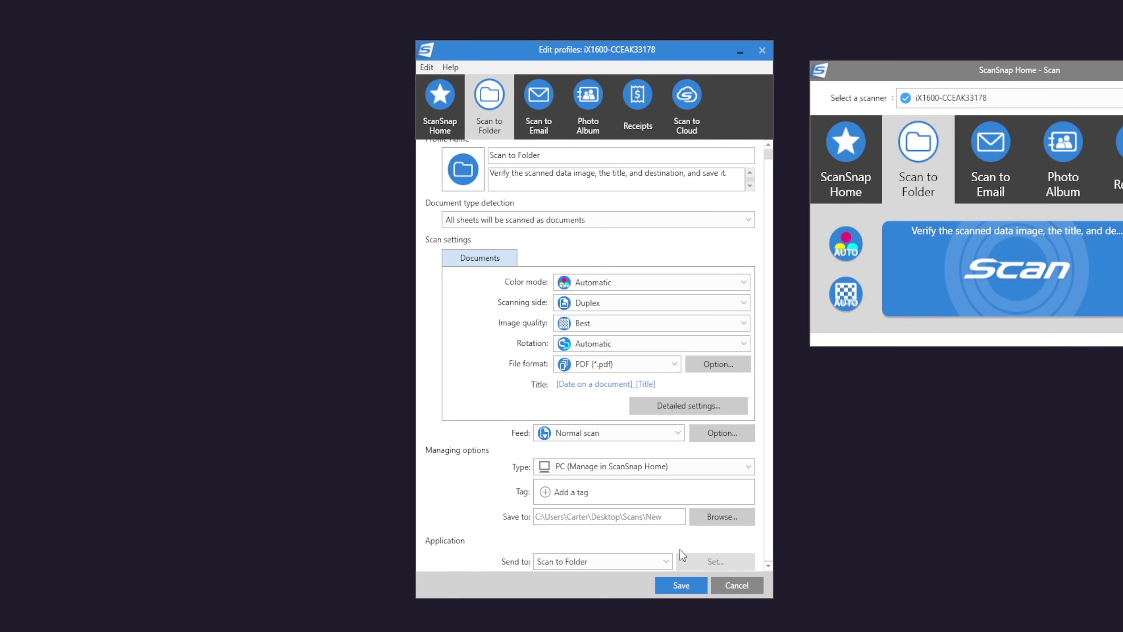
Choose Normal scan as the Scan to Folder profile's feed mode and save the profile
click(542, 516)
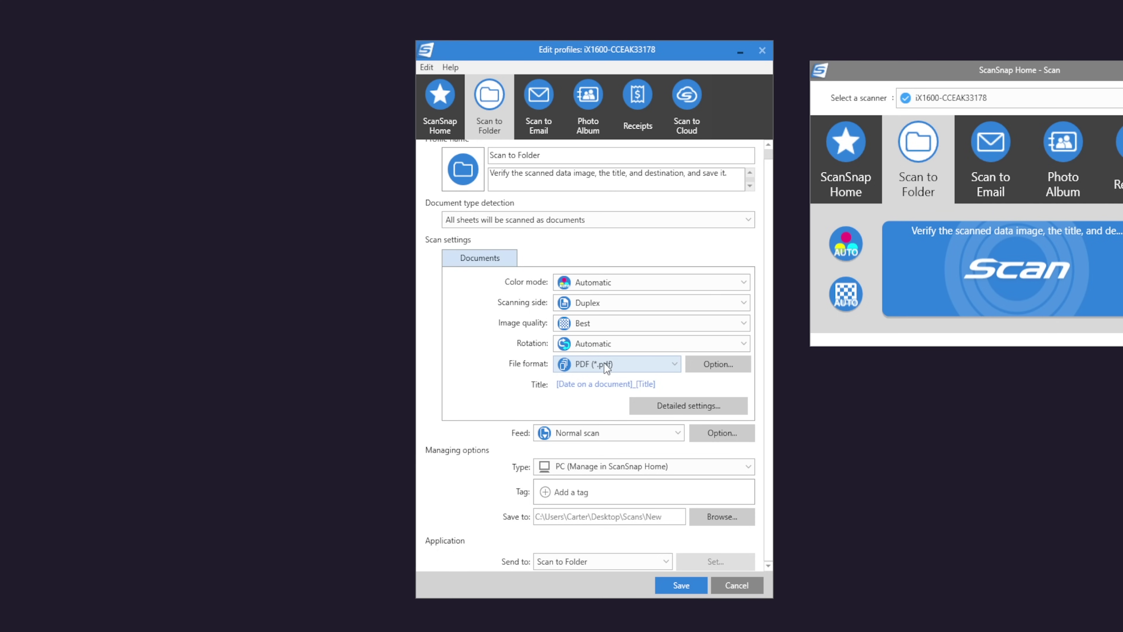
scroll(595, 436, up, 1)
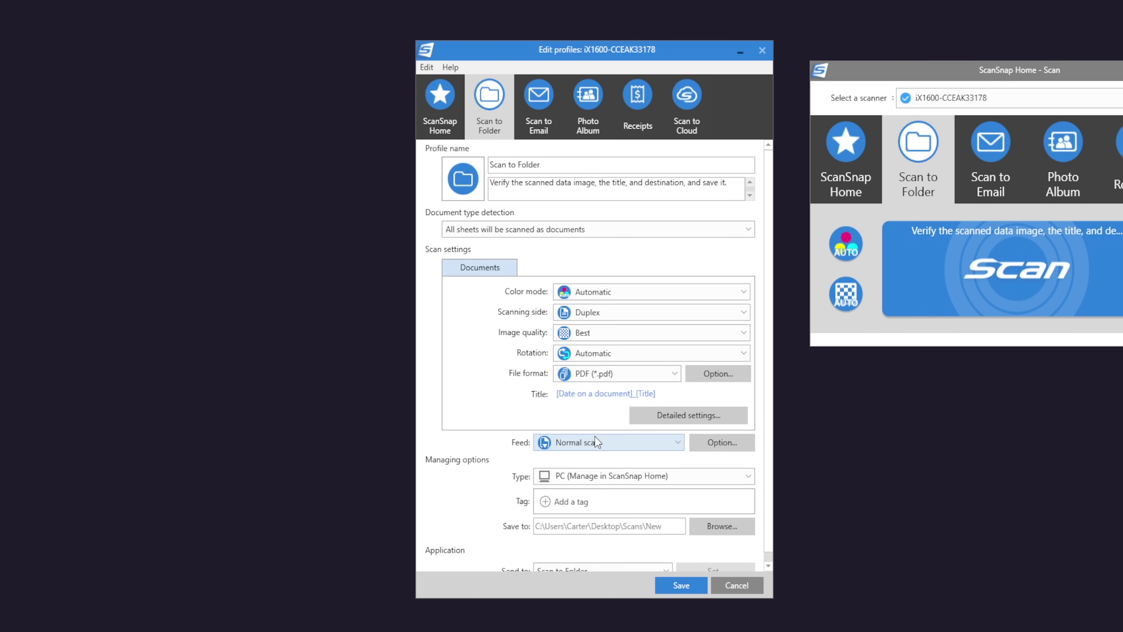
click(592, 436)
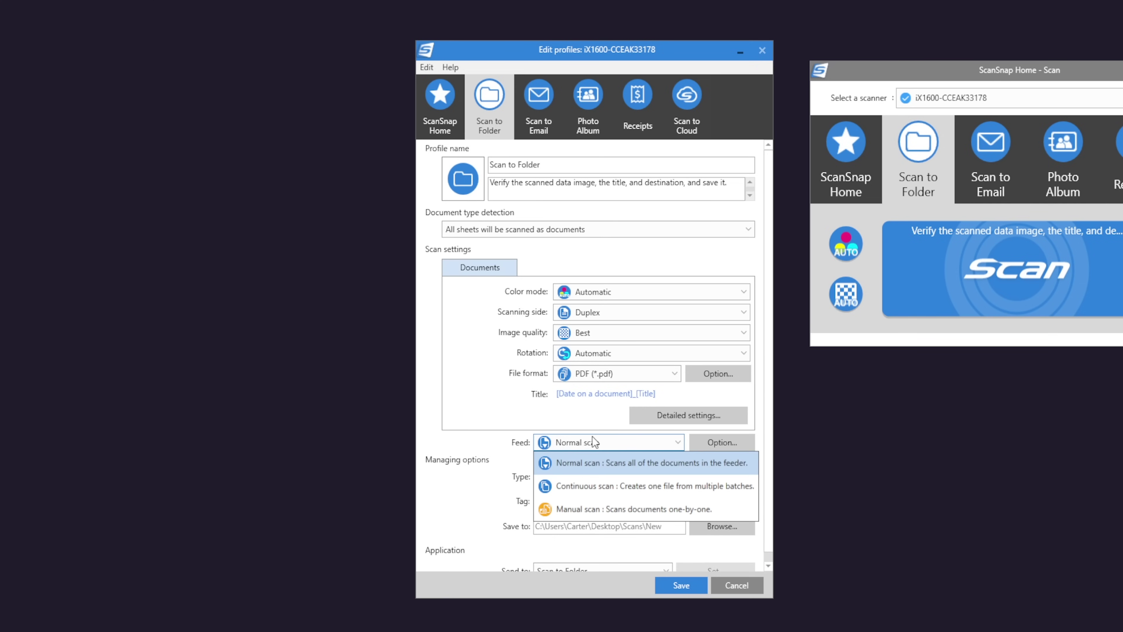
click(609, 462)
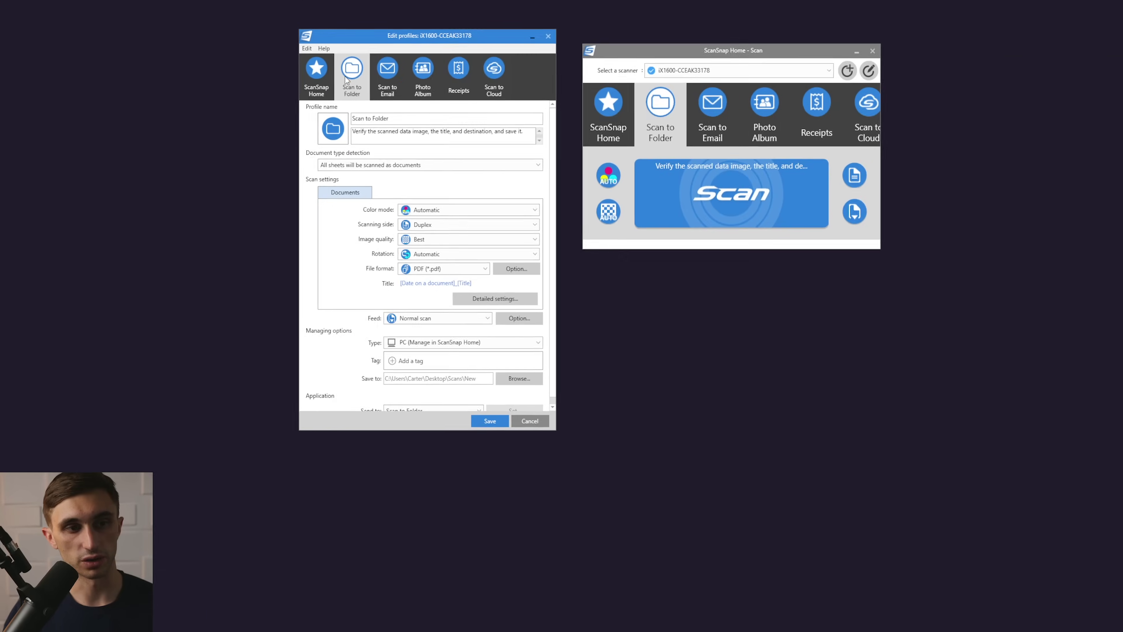
click(456, 393)
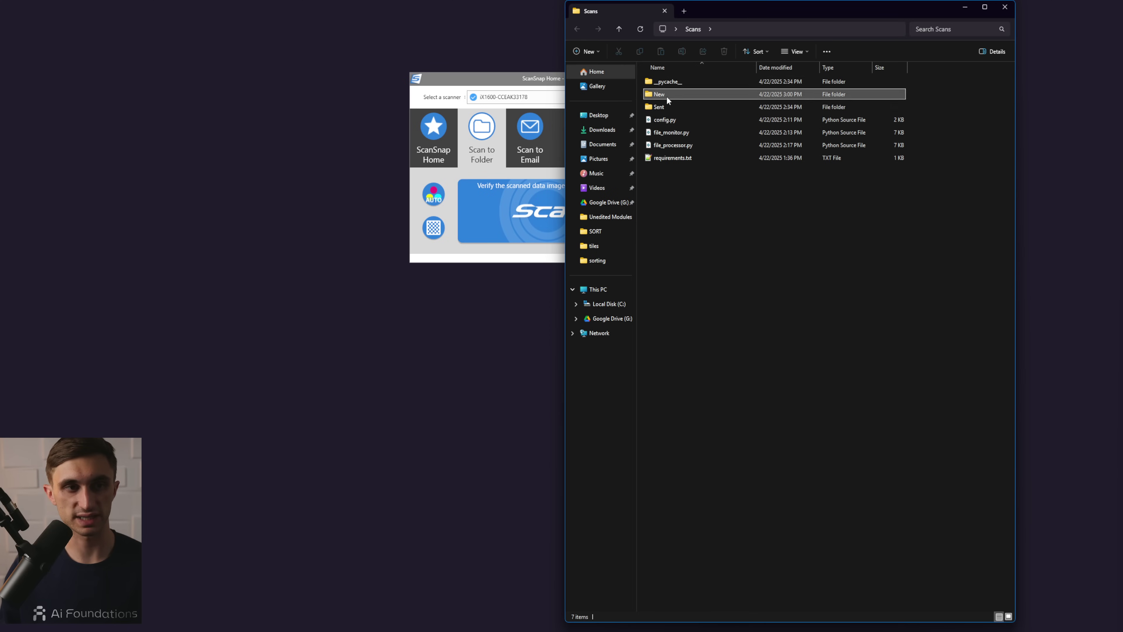
Open the New folder inside Scans and arrange its window beside the ScanSnap Home scan window
double_click(666, 95)
drag(762, 12, 812, 74)
drag(811, 75, 808, 33)
click(572, 79)
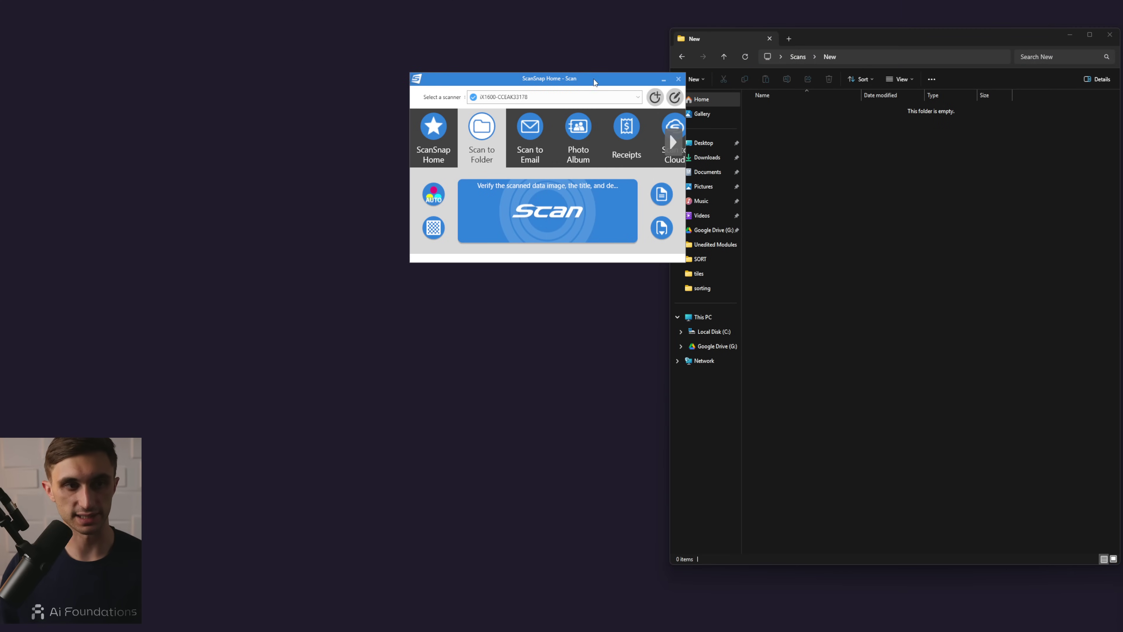
drag(531, 79, 496, 45)
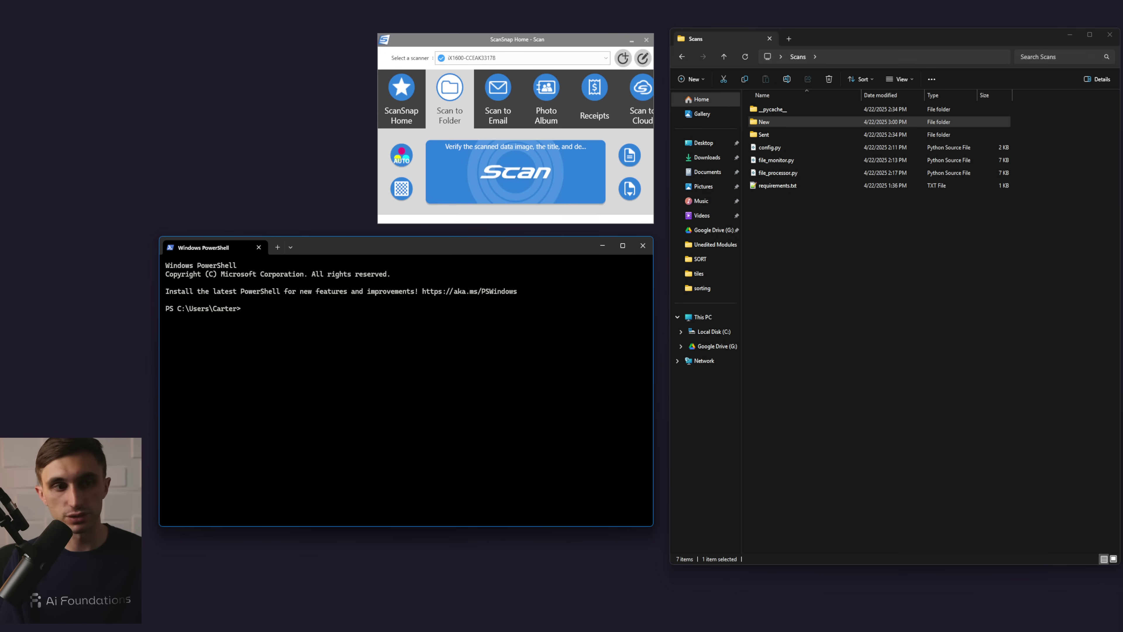
Change the PowerShell working directory to Desktop and into its Scans folder with cd Desktop and cd Scans
text(d Desktop)
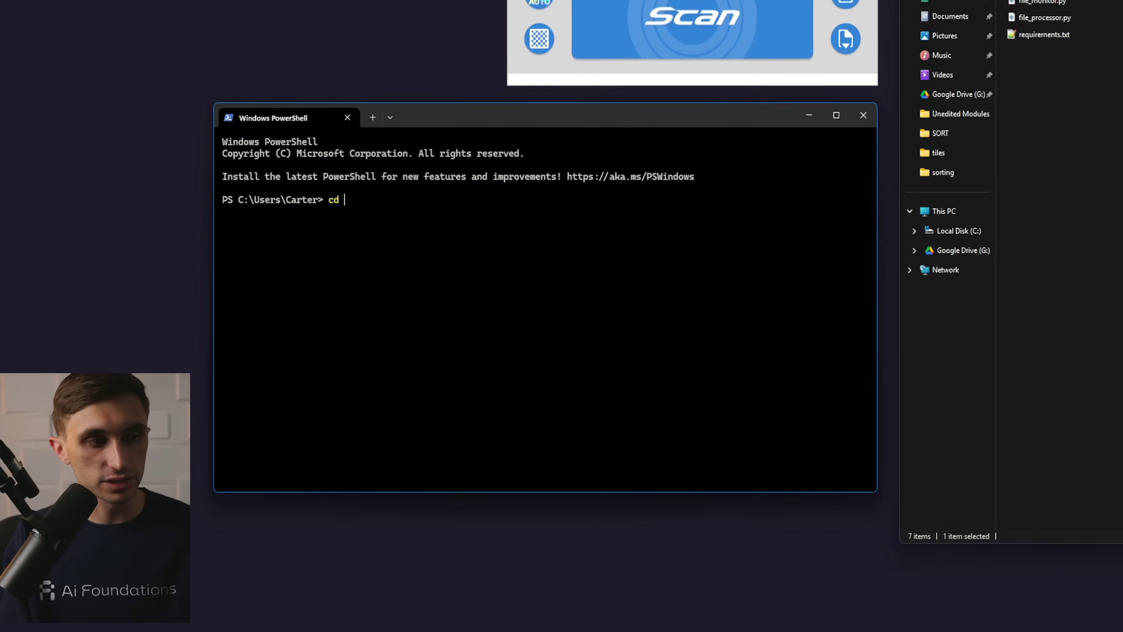
key(Return)
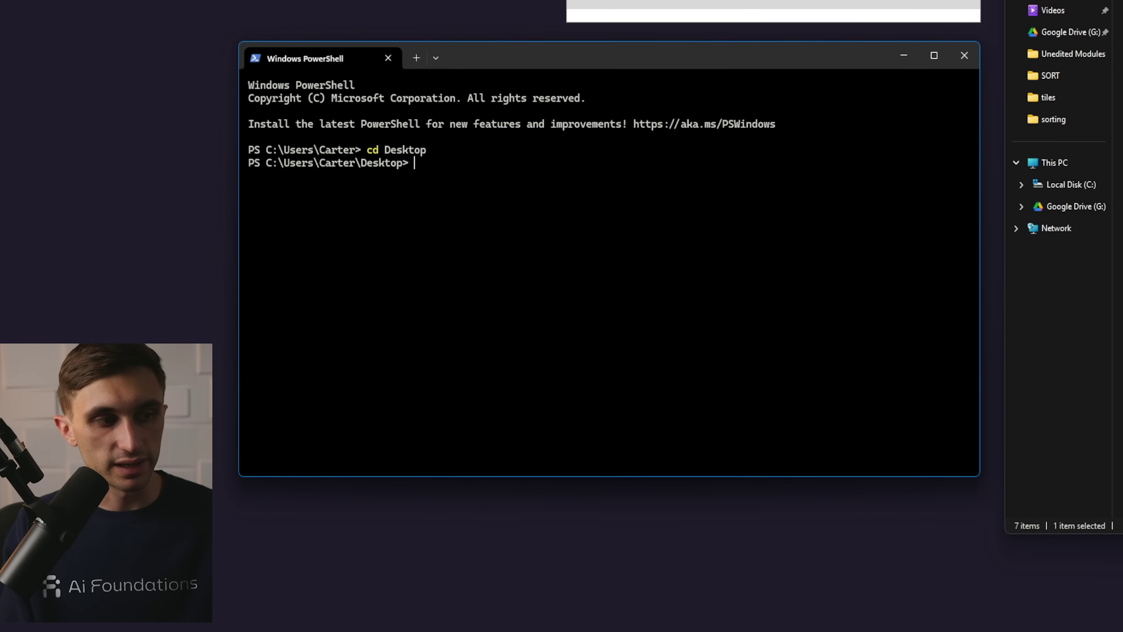
text(cd)
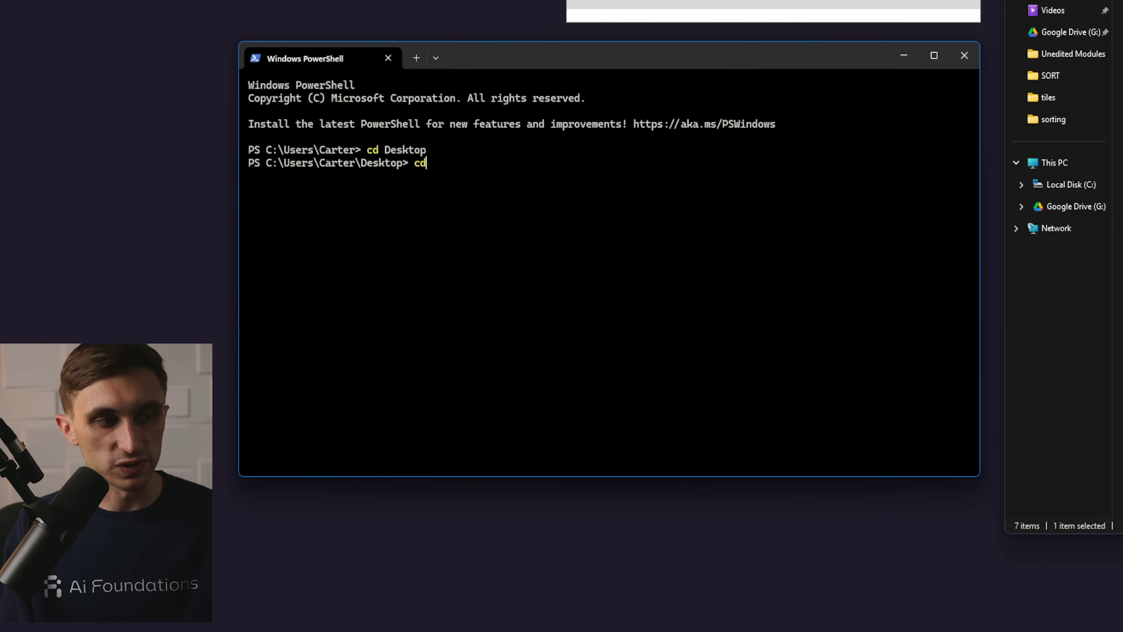
text(Scans)
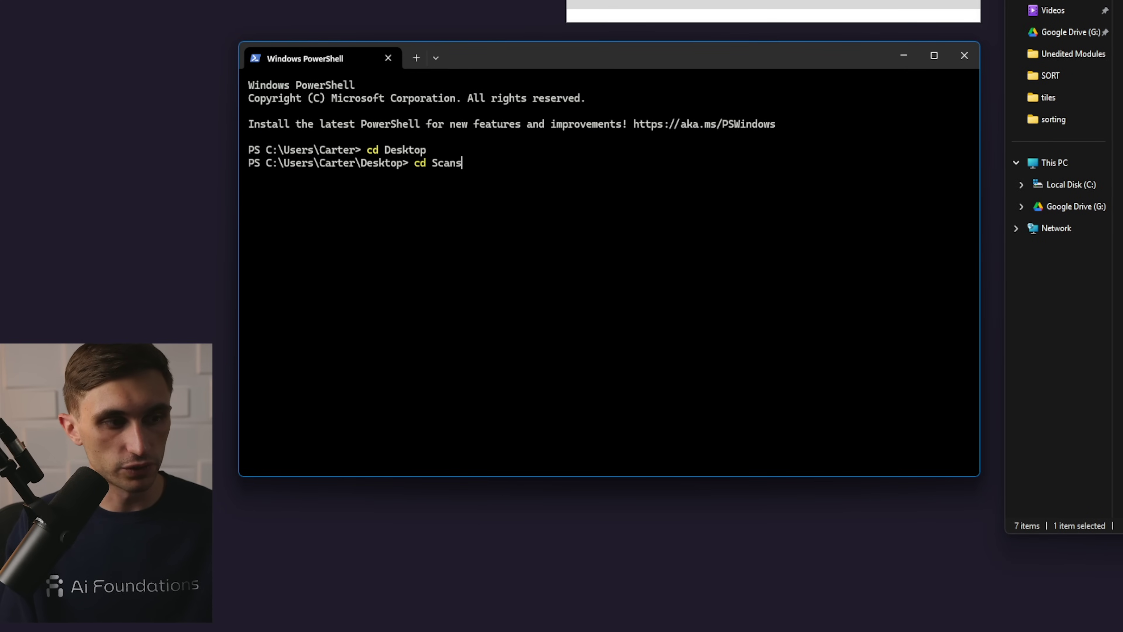
key(Return)
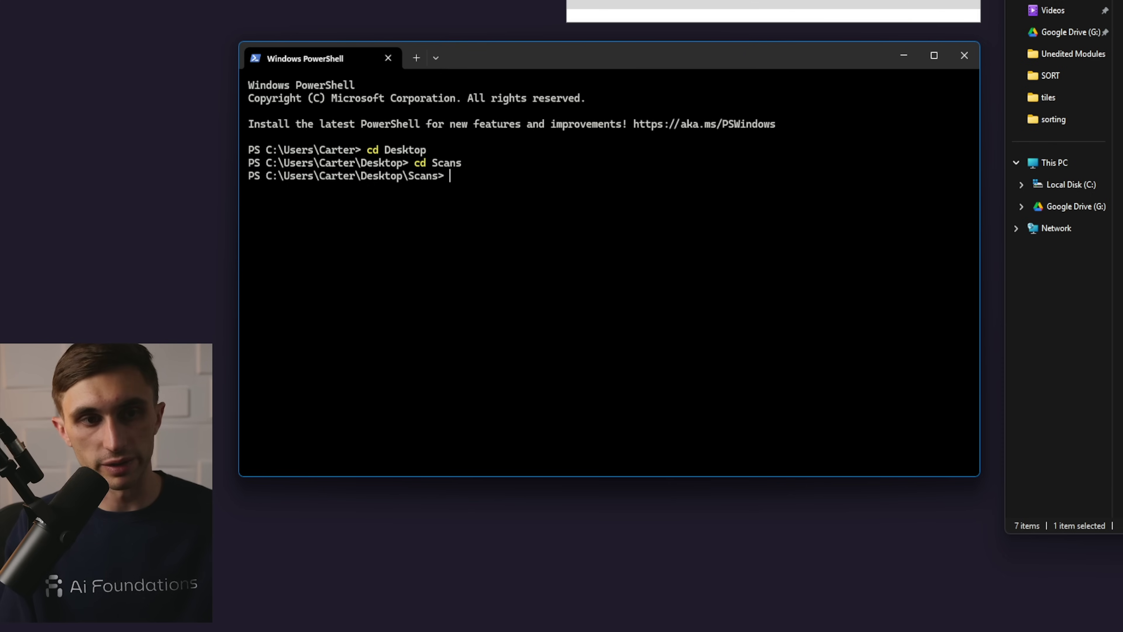
Start the folder monitoring script with python file_monitor.py
text(python)
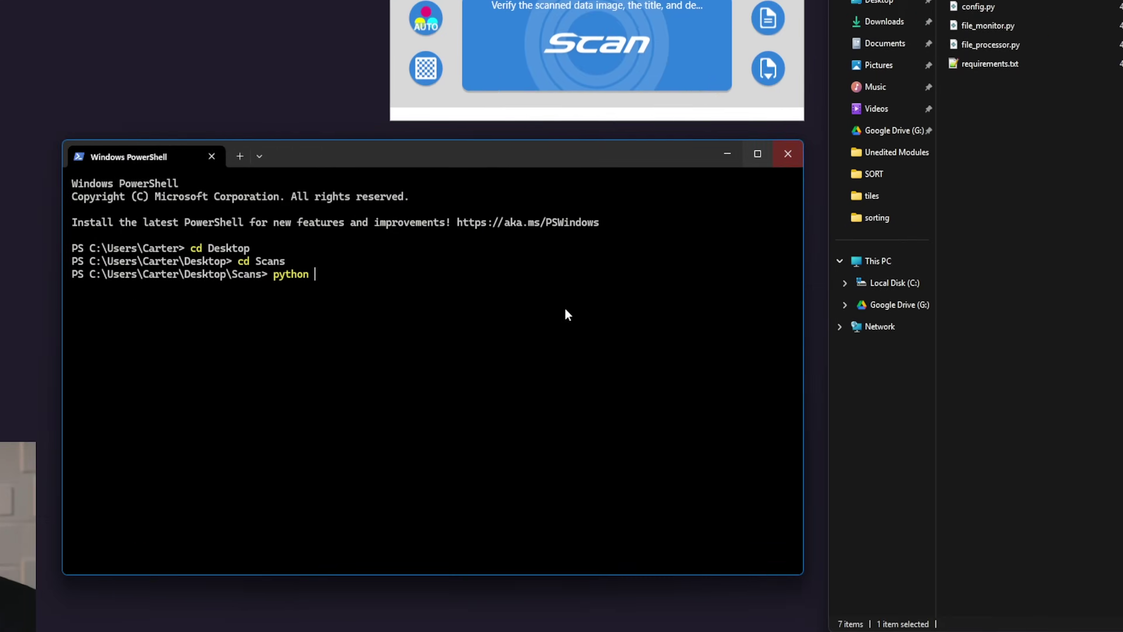
text(file_mon)
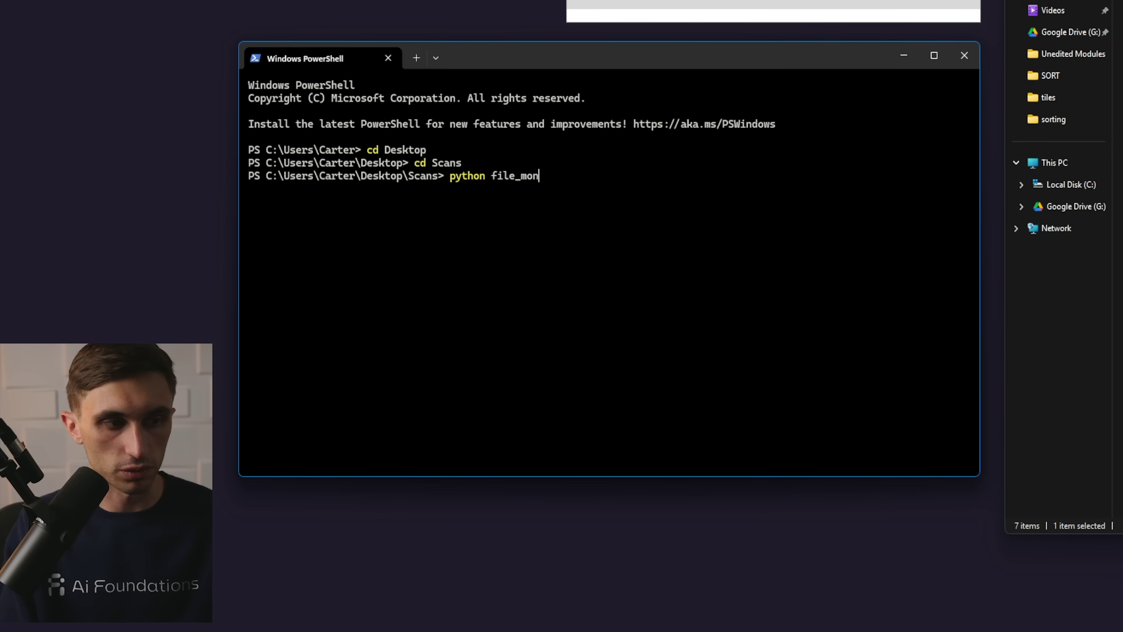
text(itor.py)
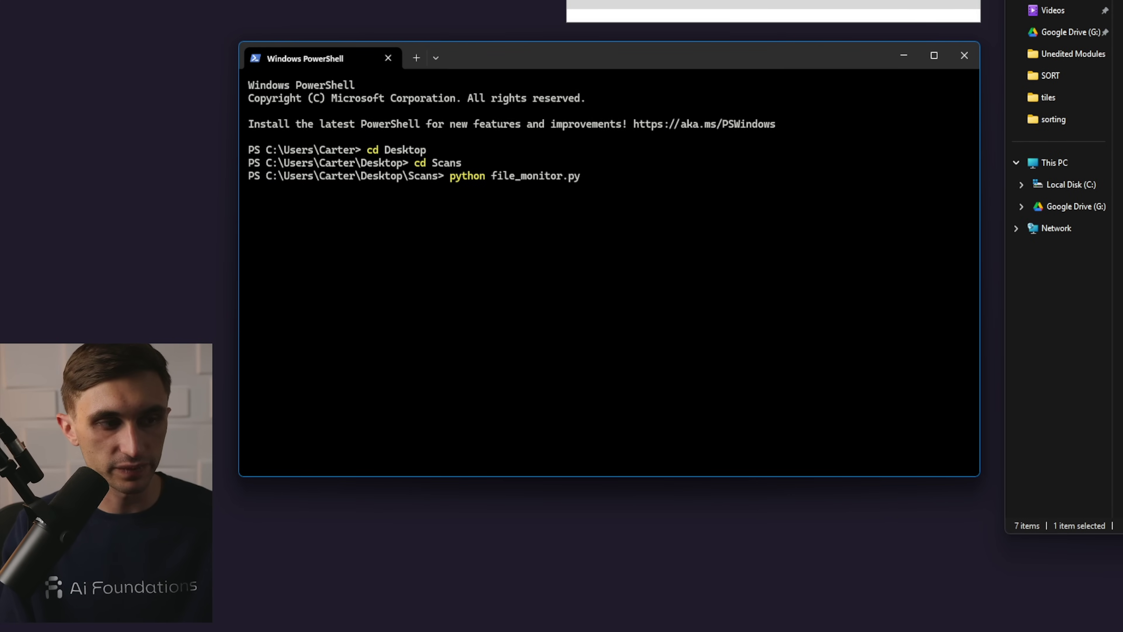
key(Return)
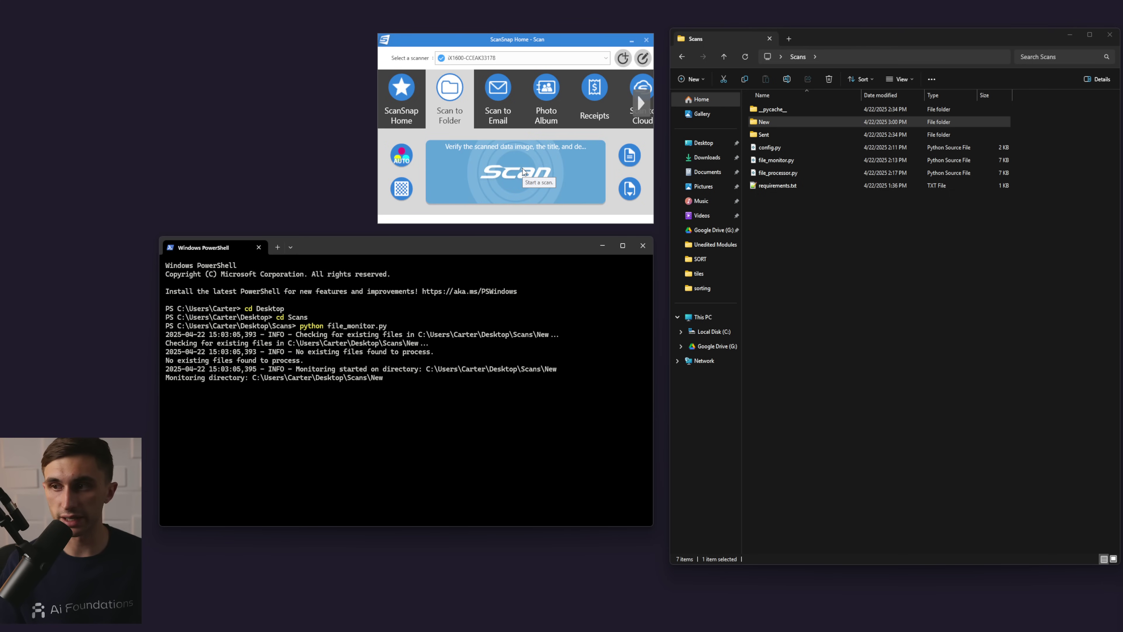
Open the New folder, scan the paper document with Scan to Folder, and save the PDF titled 04222025 to Scans\New
double_click(831, 124)
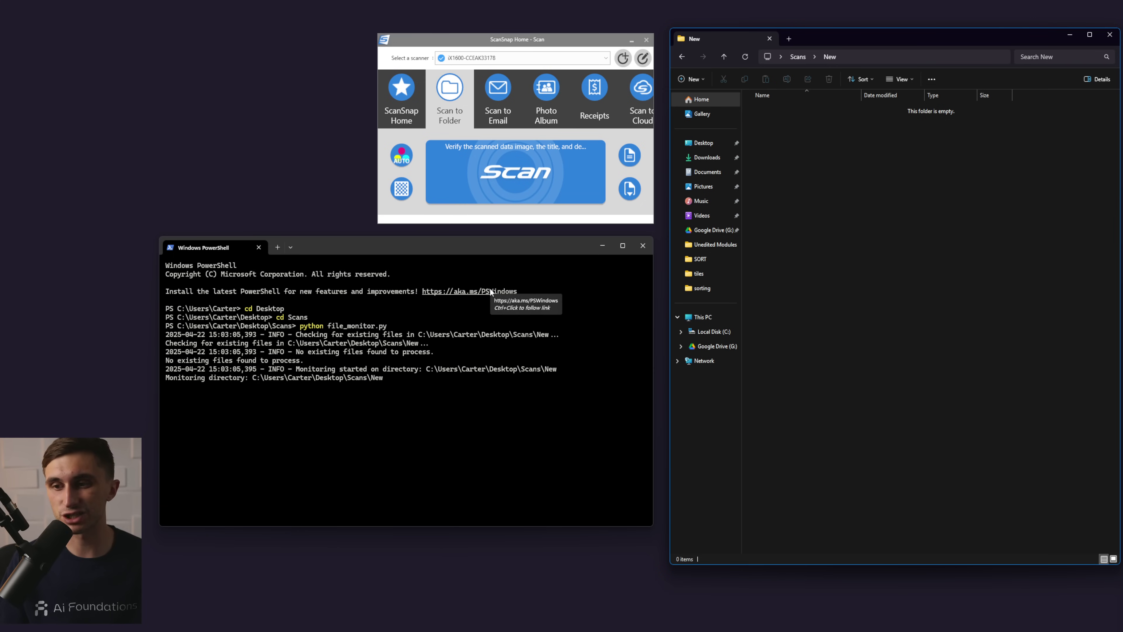
click(509, 177)
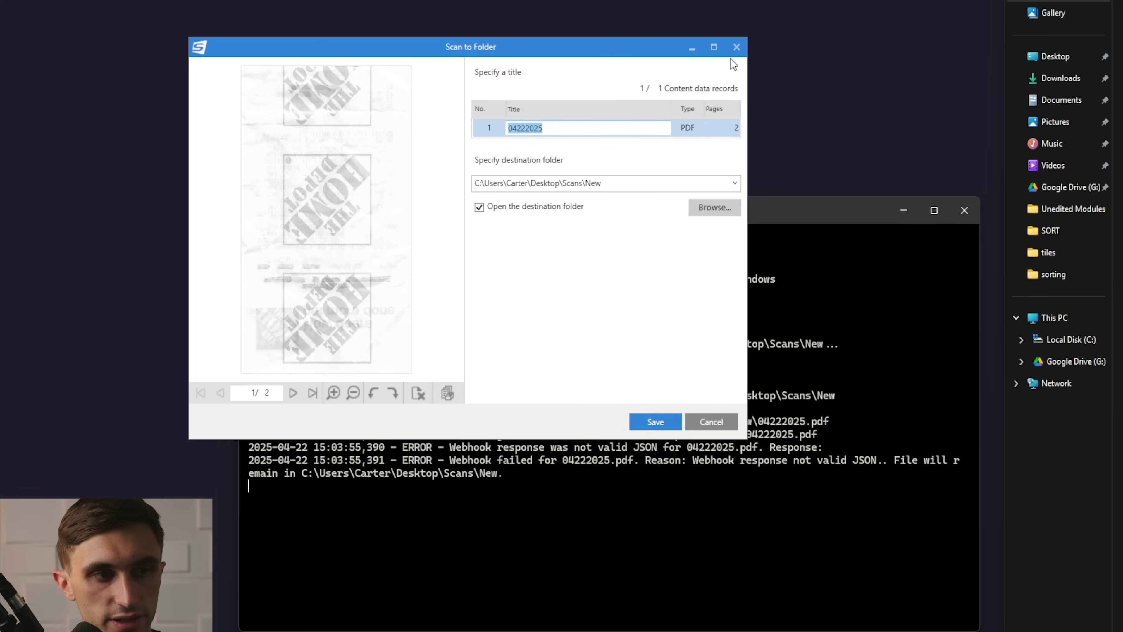
click(655, 421)
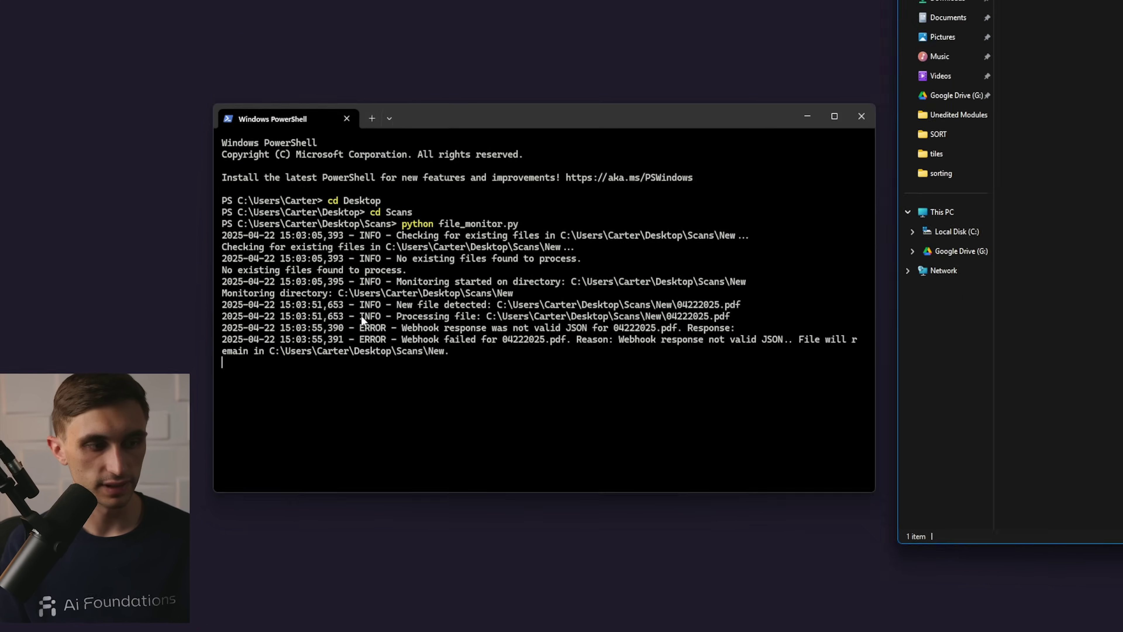
Check the monitor script's log, switch to n8n, and load the Apr 22, 15:03:54 execution into the editor for debugging
drag(361, 315, 483, 320)
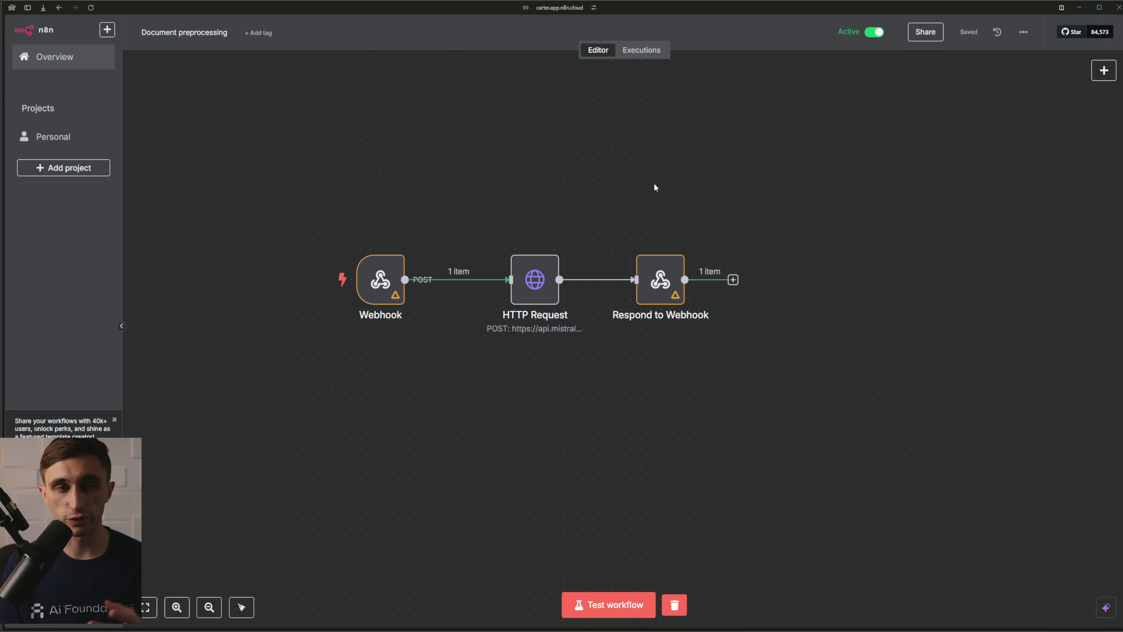
click(642, 50)
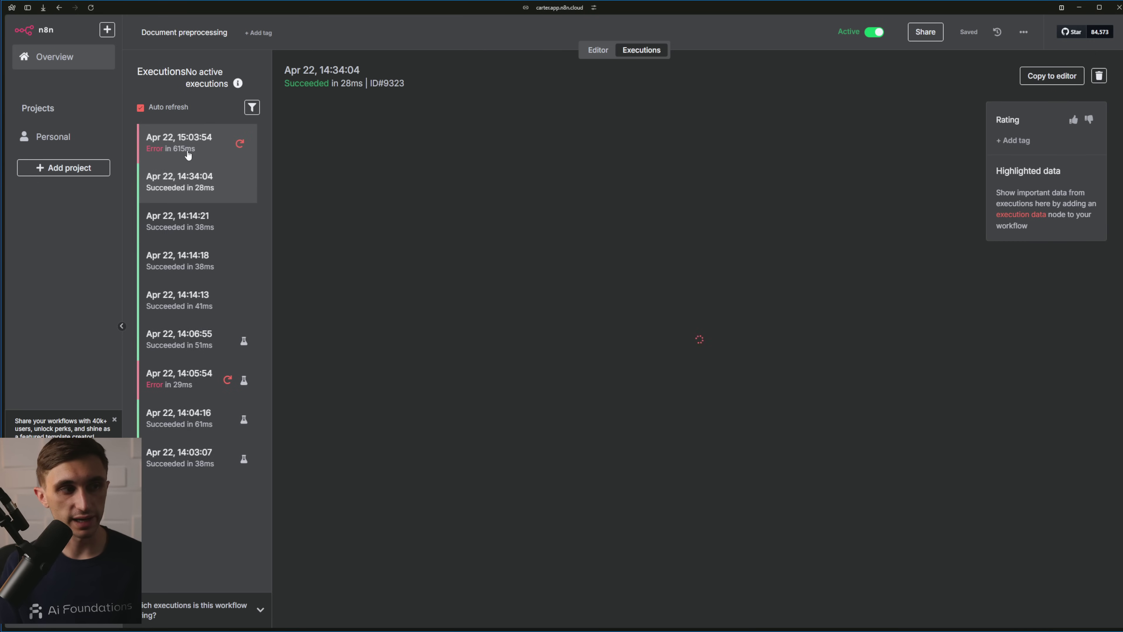
click(191, 141)
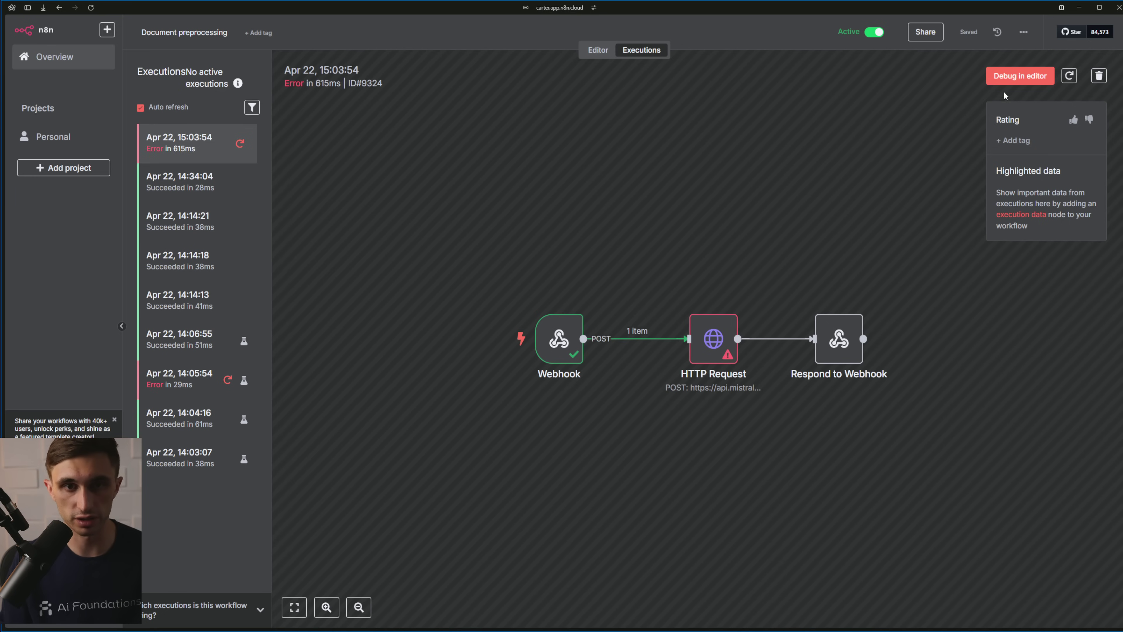
click(1016, 76)
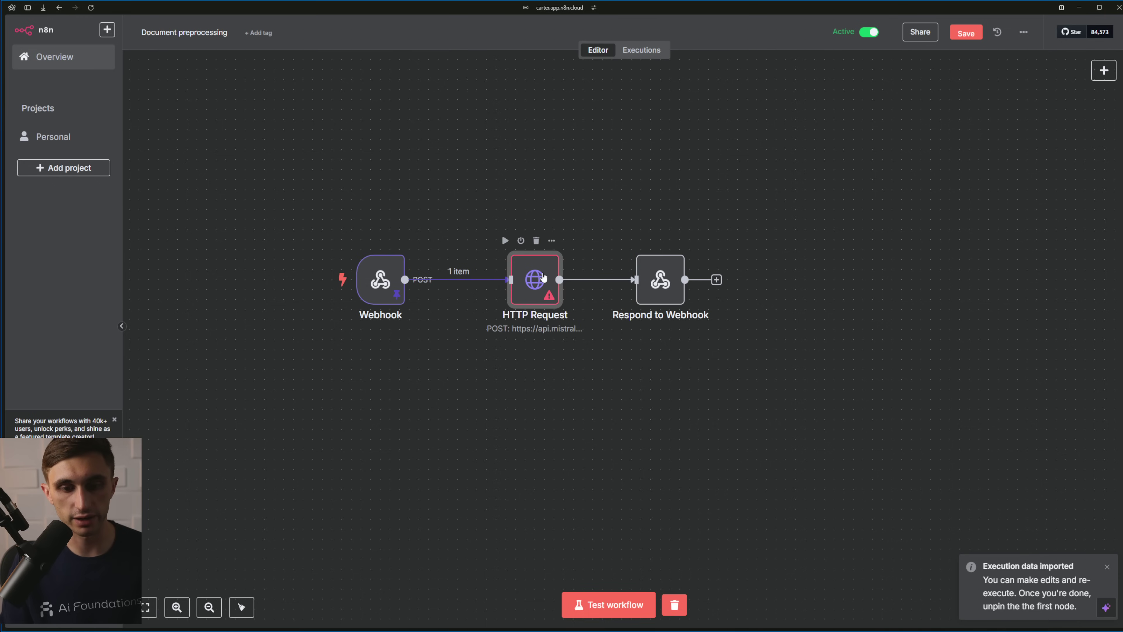
Open the HTTP Request node and check its error output against the model and id values in the JSON body
double_click(545, 277)
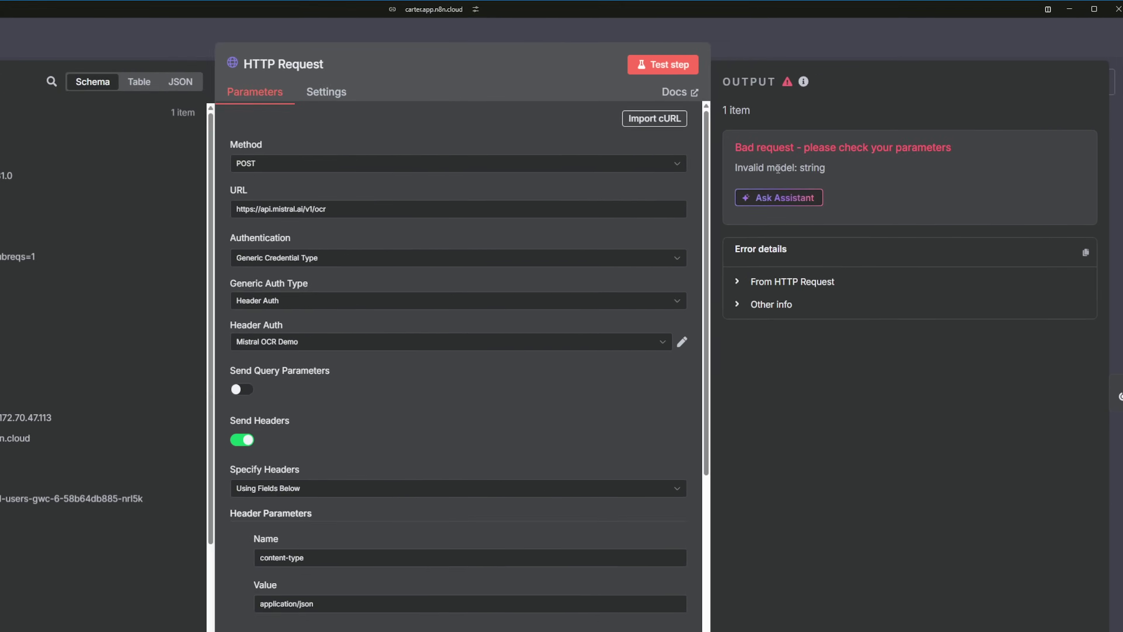
double_click(856, 137)
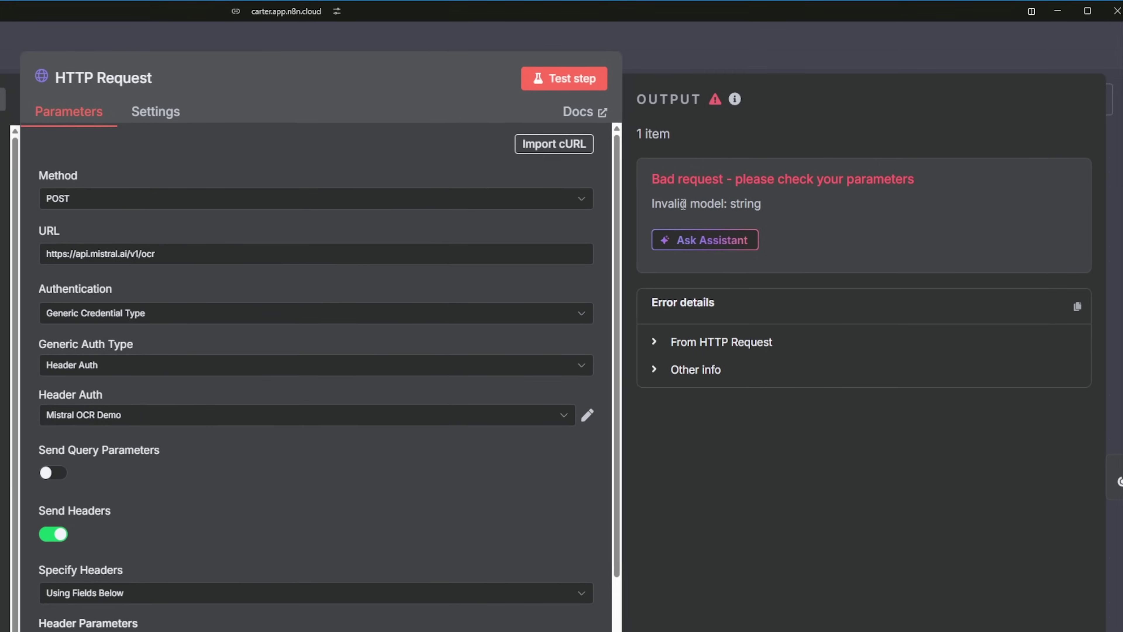
drag(762, 207, 647, 181)
click(793, 220)
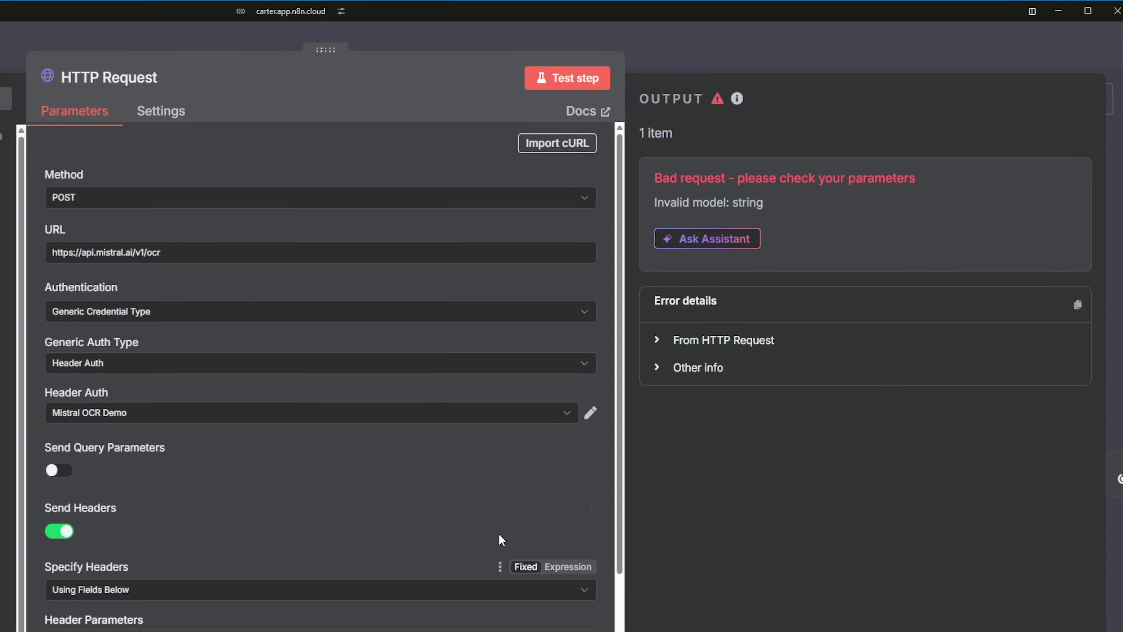
scroll(498, 535, down, 10)
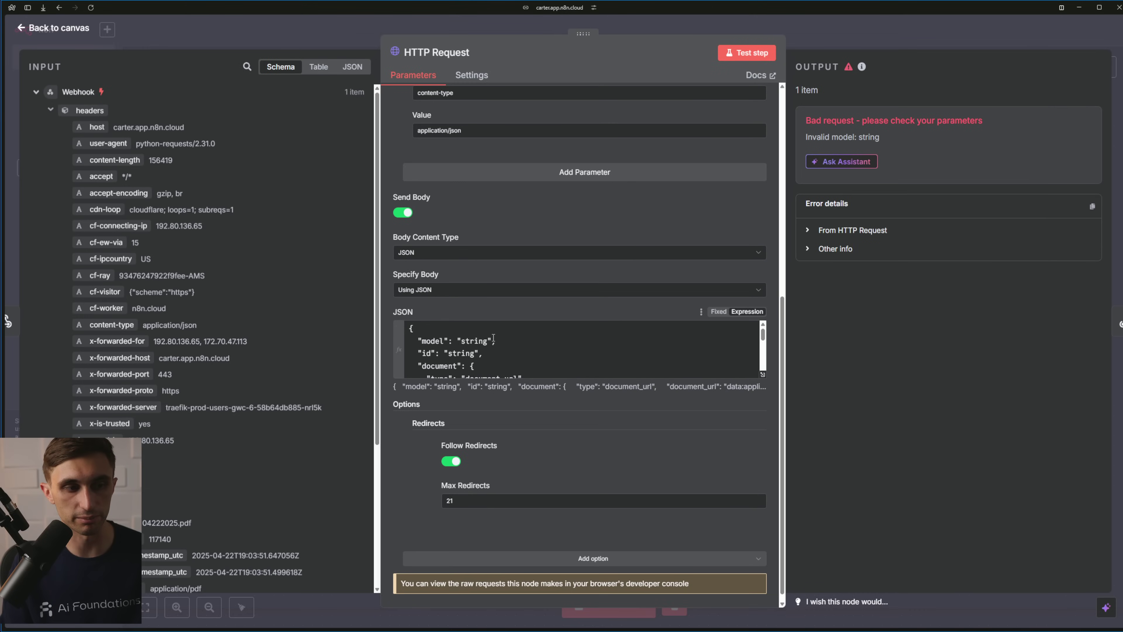
drag(493, 340, 444, 341)
click(475, 353)
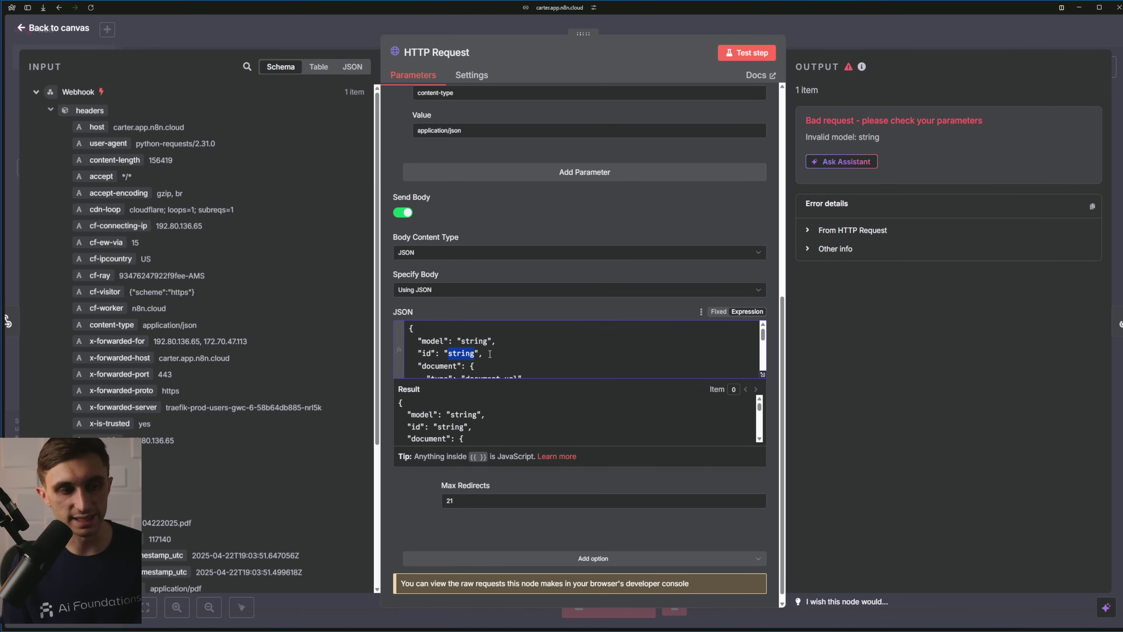
scroll(490, 354, down, 2)
scroll(490, 354, up, 2)
Copy the node's entire JSON body, switch to ChatGPT, close the API Request Example canvas, and paste the body into a new message
drag(411, 328, 526, 414)
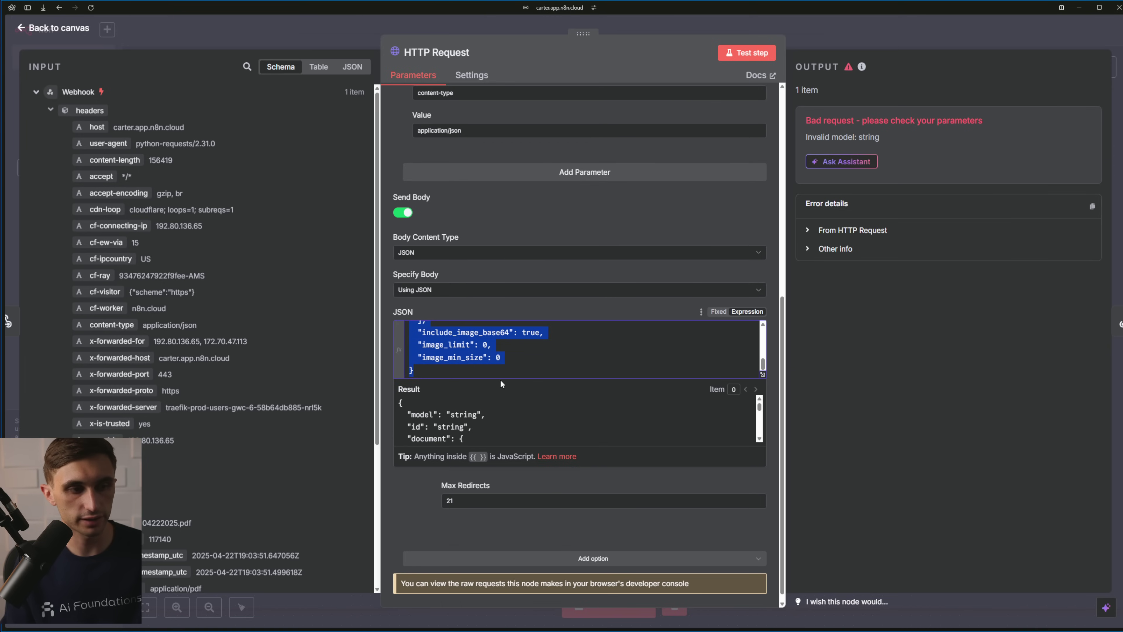
key(ctrl+Tab)
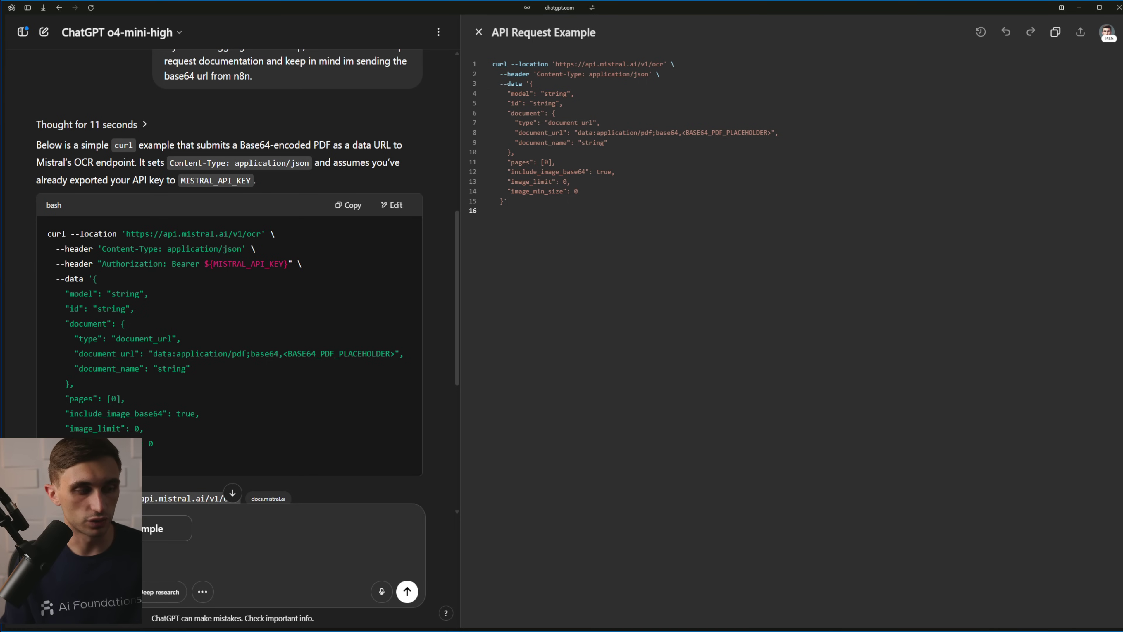
click(479, 32)
scroll(506, 495, down, 5)
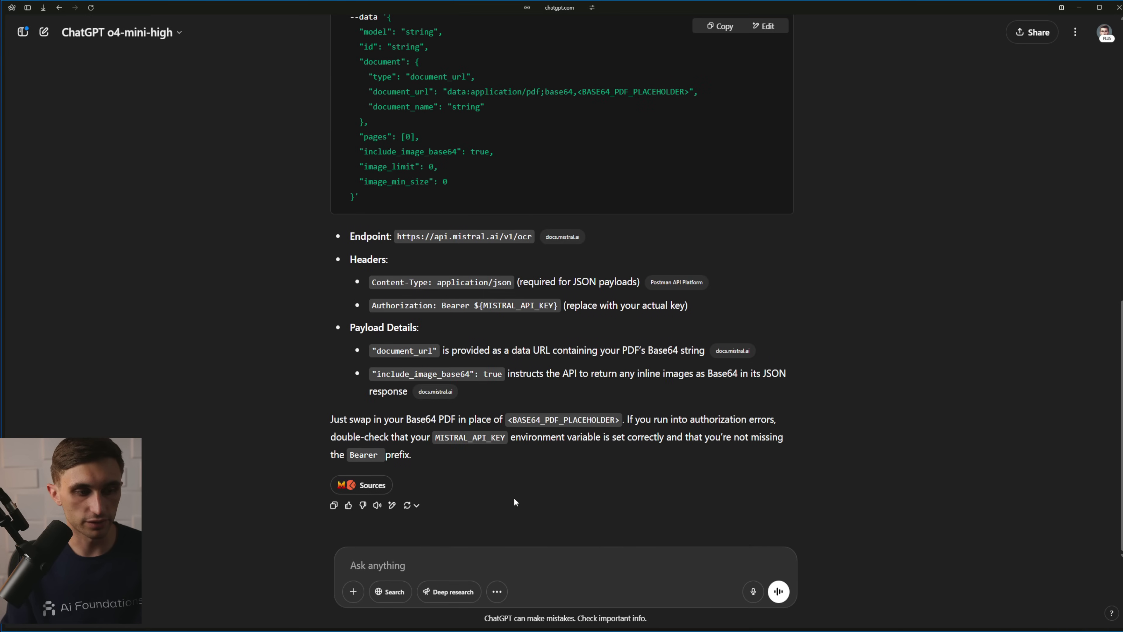
key(ctrl+v)
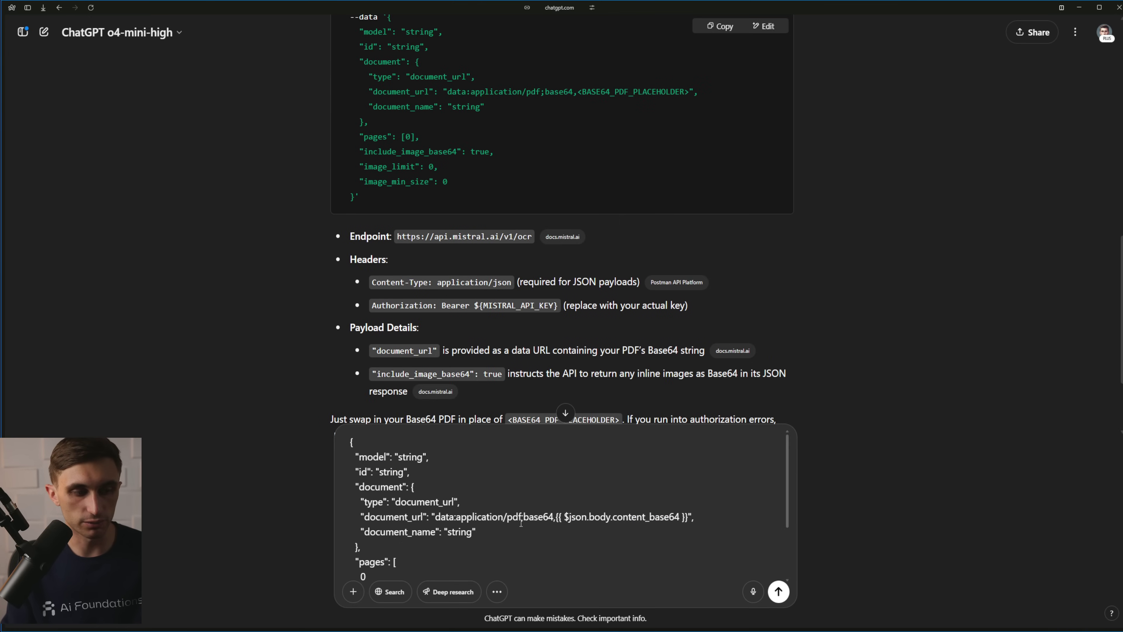
scroll(521, 523, down, 3)
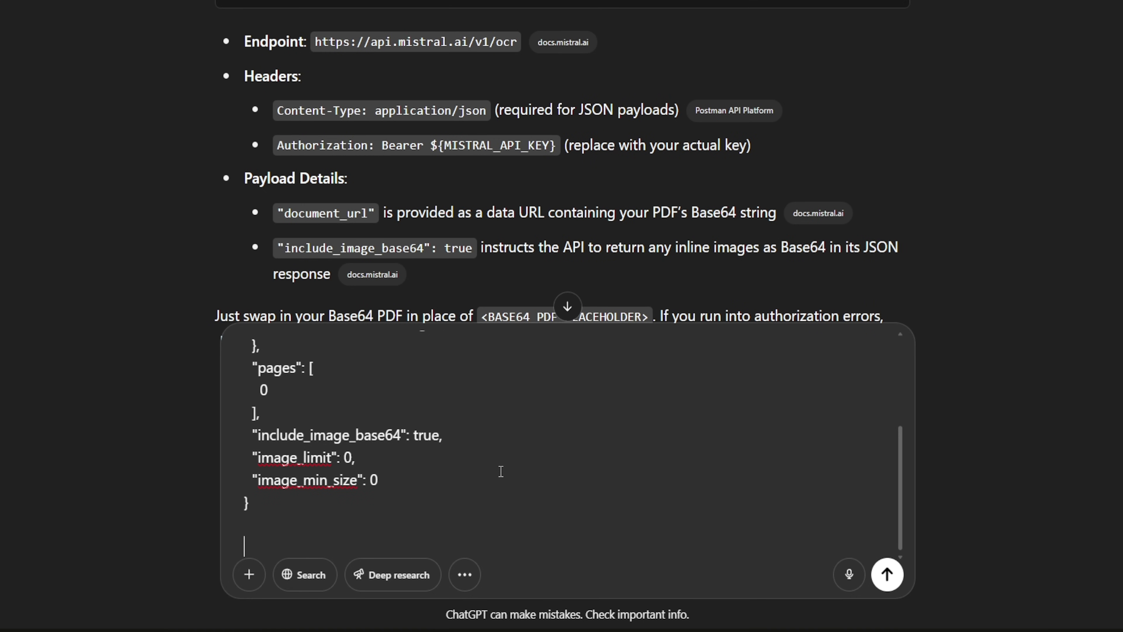
Below the pasted JSON, write "Here's the request body, we need to make sure to actually enter the model string is not valid."
text(Here's the request )
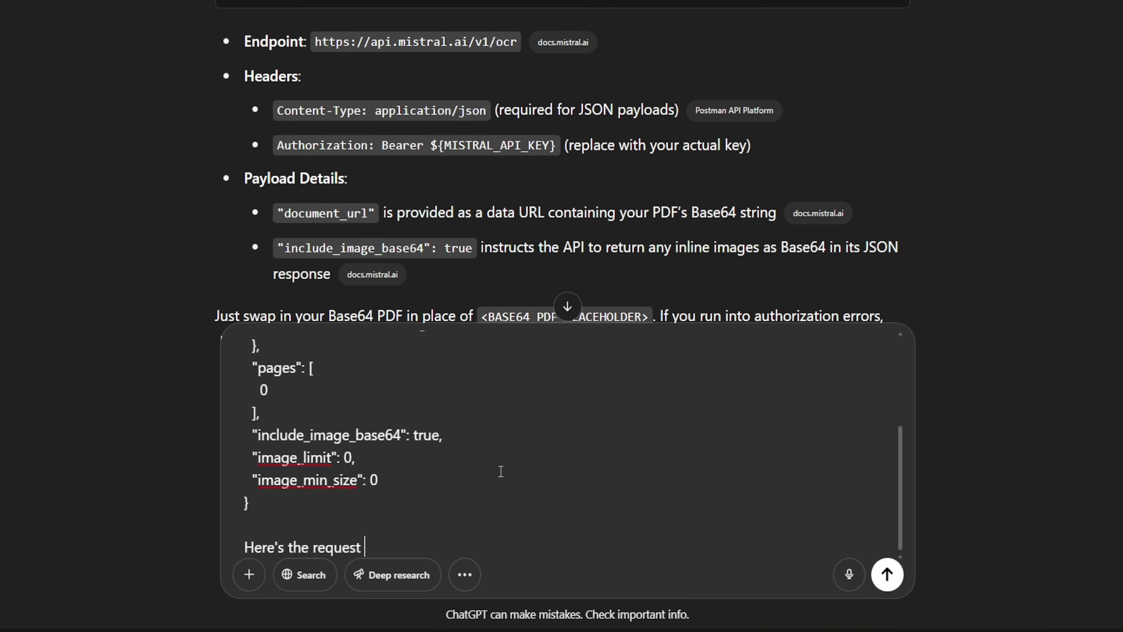
text(body, we need to make sure)
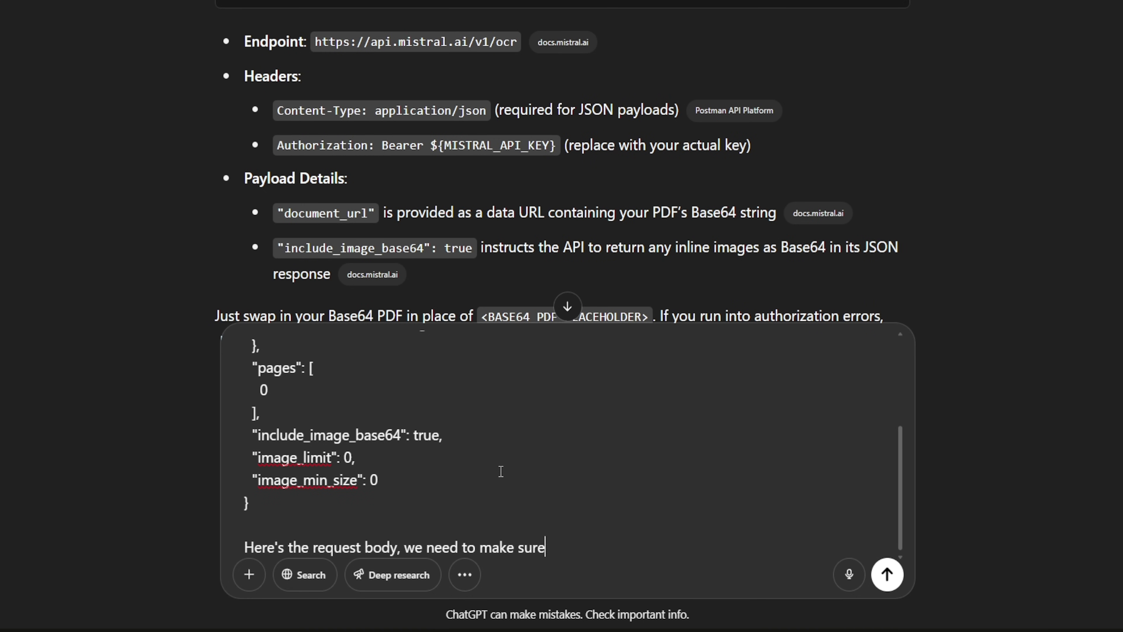
text( to actually enter )
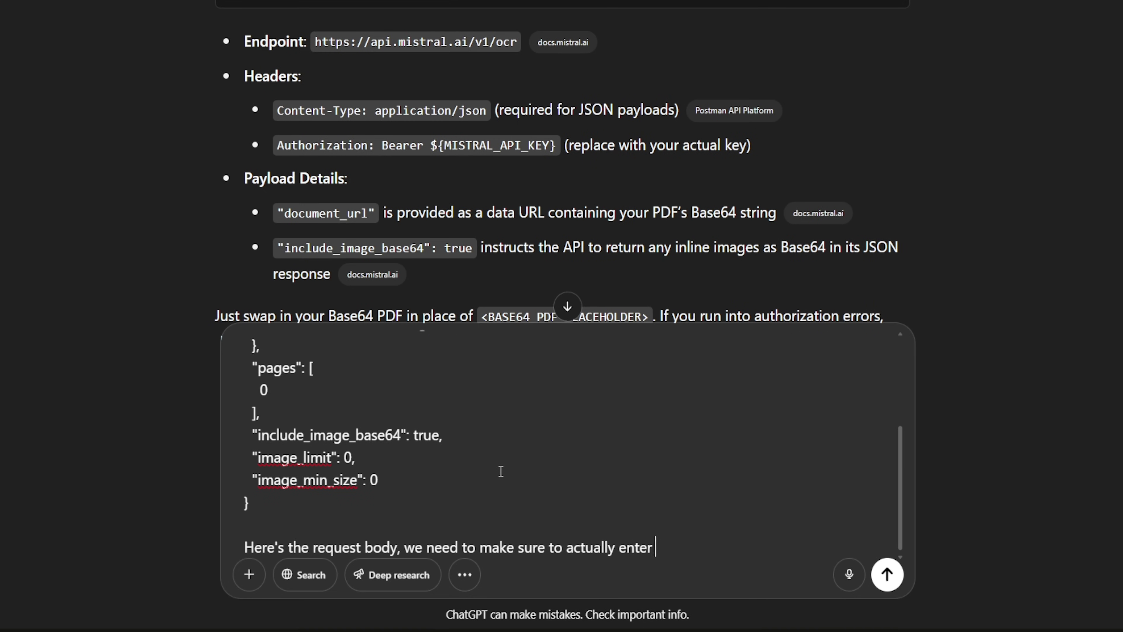
text(the model string is no)
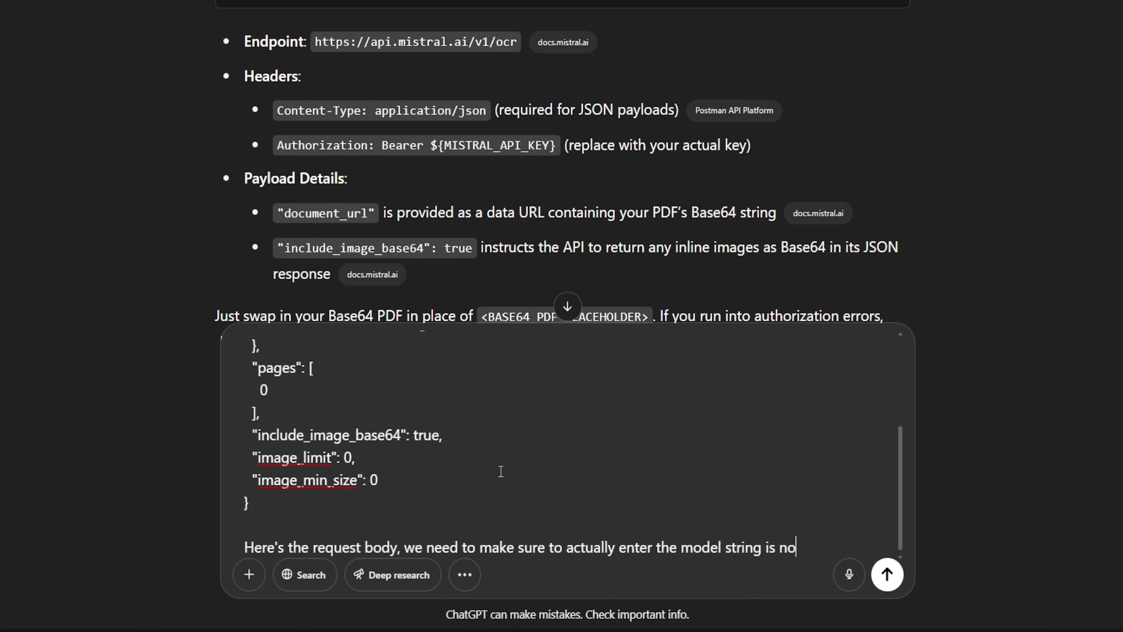
text(t valid.)
key(shift+Return)
key(shift+Return)
Add the paragraph "Also don't include anything that isn't required in the request." to the message
text(Also don)
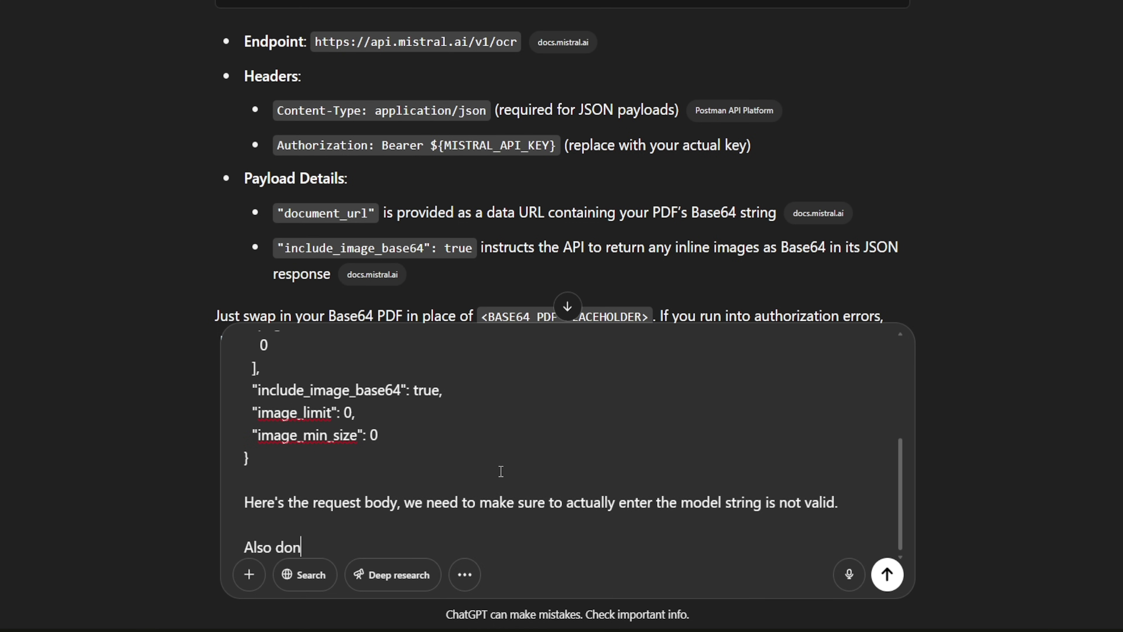
text('t include anything )
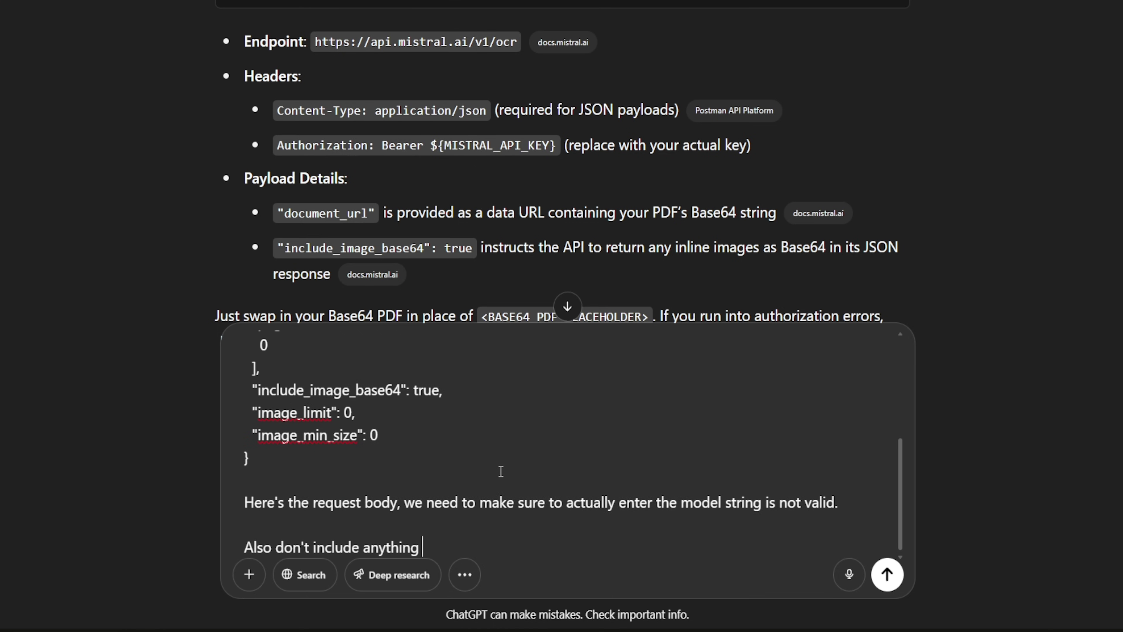
text(that isn't require)
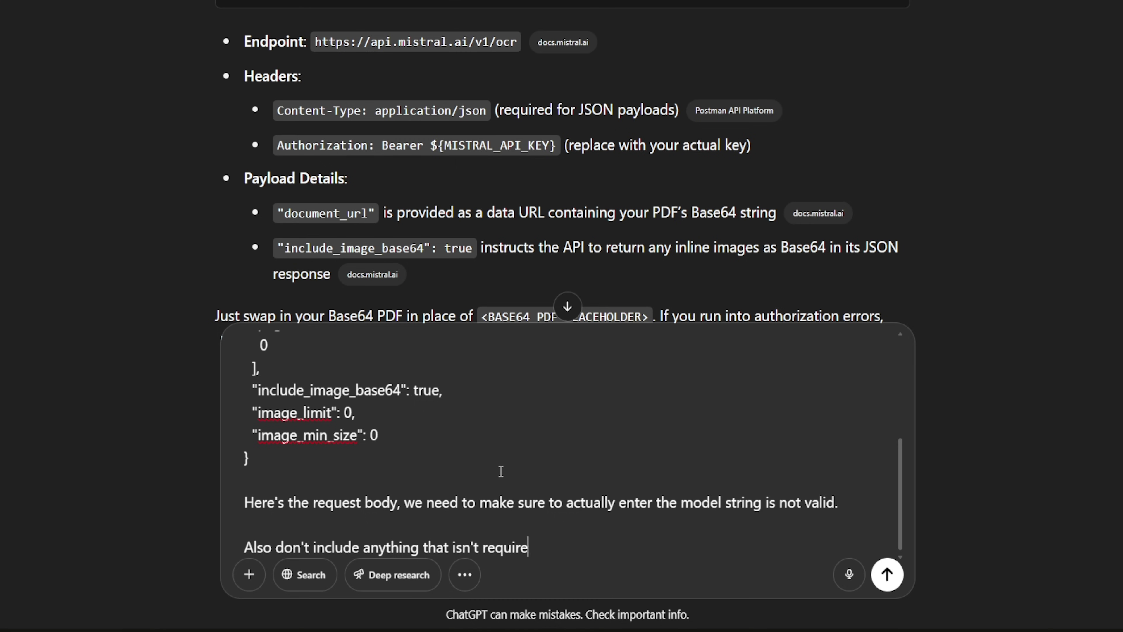
text(d in the request.)
key(Return)
key(Return)
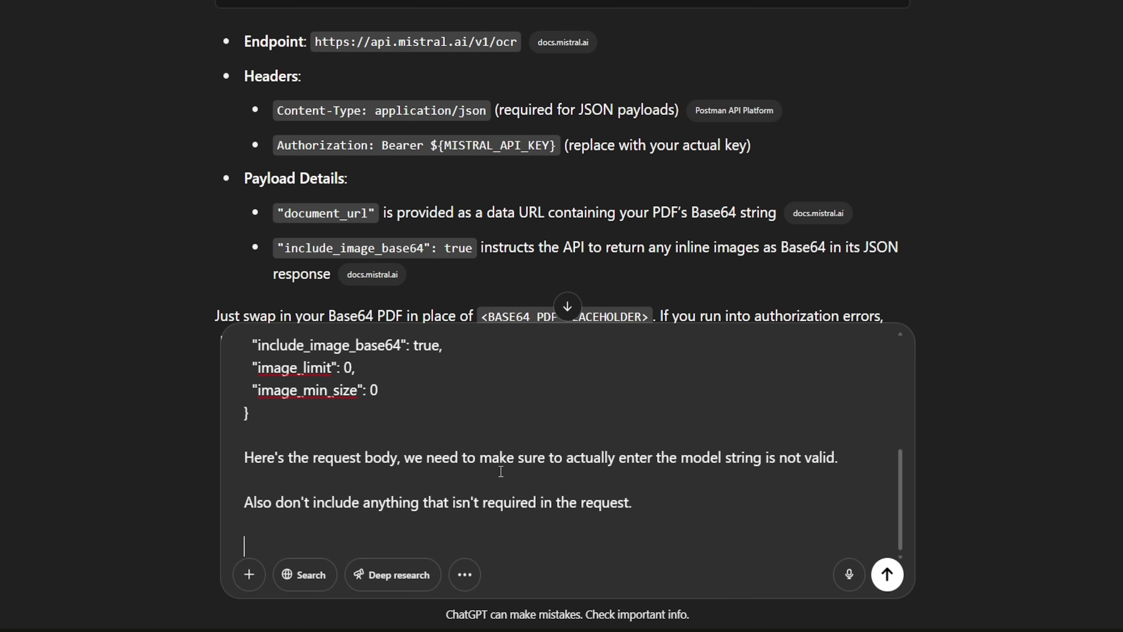
Add "Keep my base 64 url variable in tact", review the {{ $json.body.content_base64 }} variable in the message, and send it
text(Keep my base )
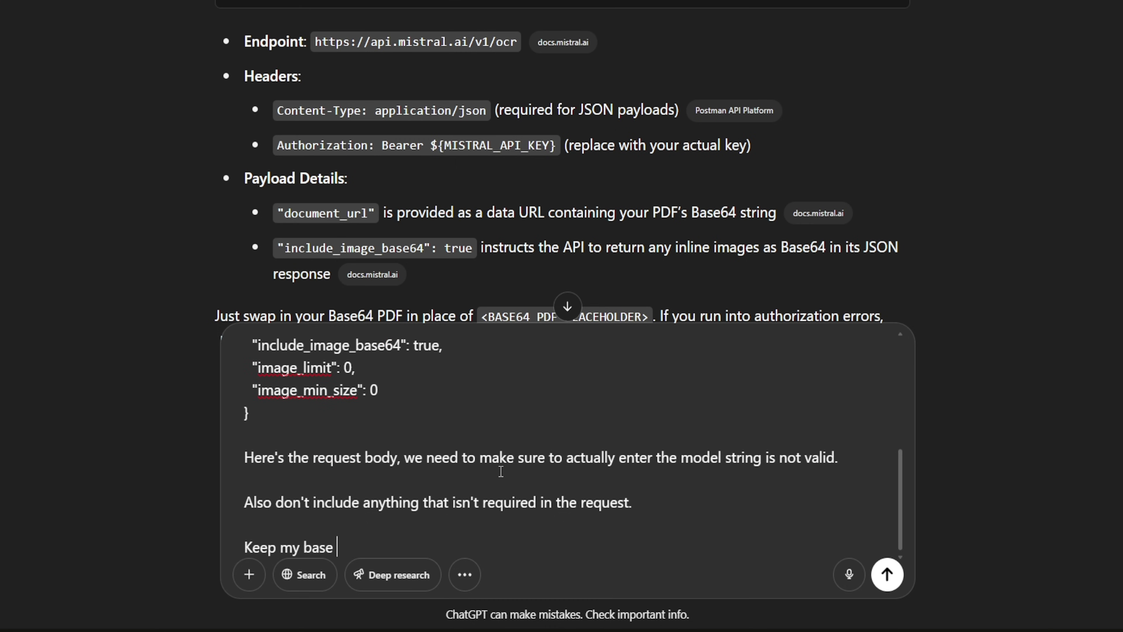
text(64 url variable in tact)
scroll(501, 472, up, 10)
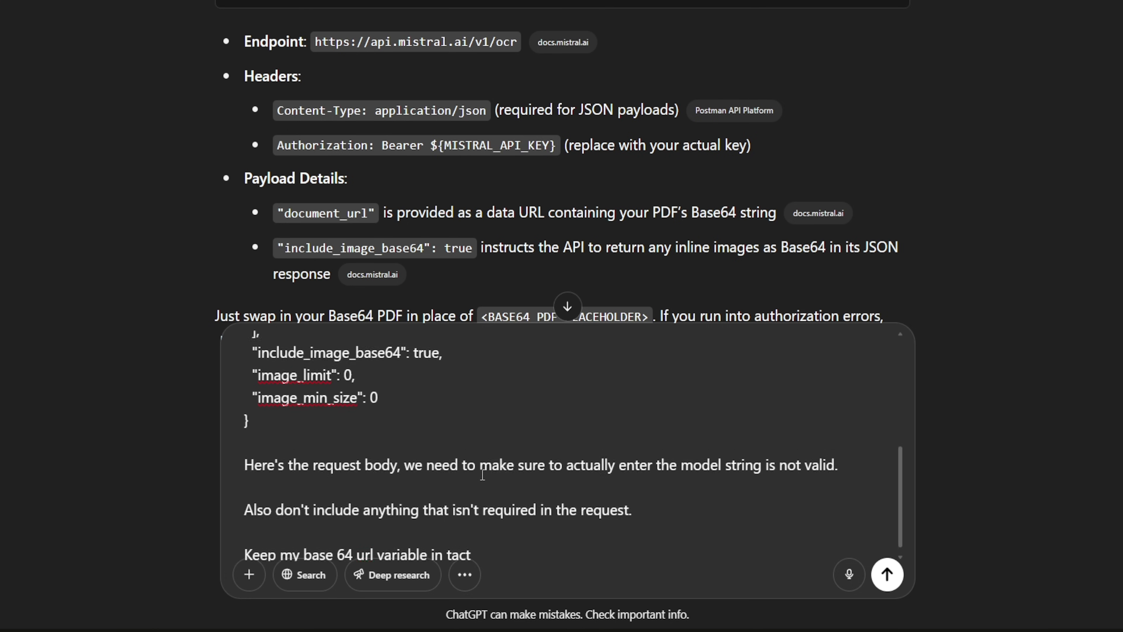
drag(553, 463, 755, 469)
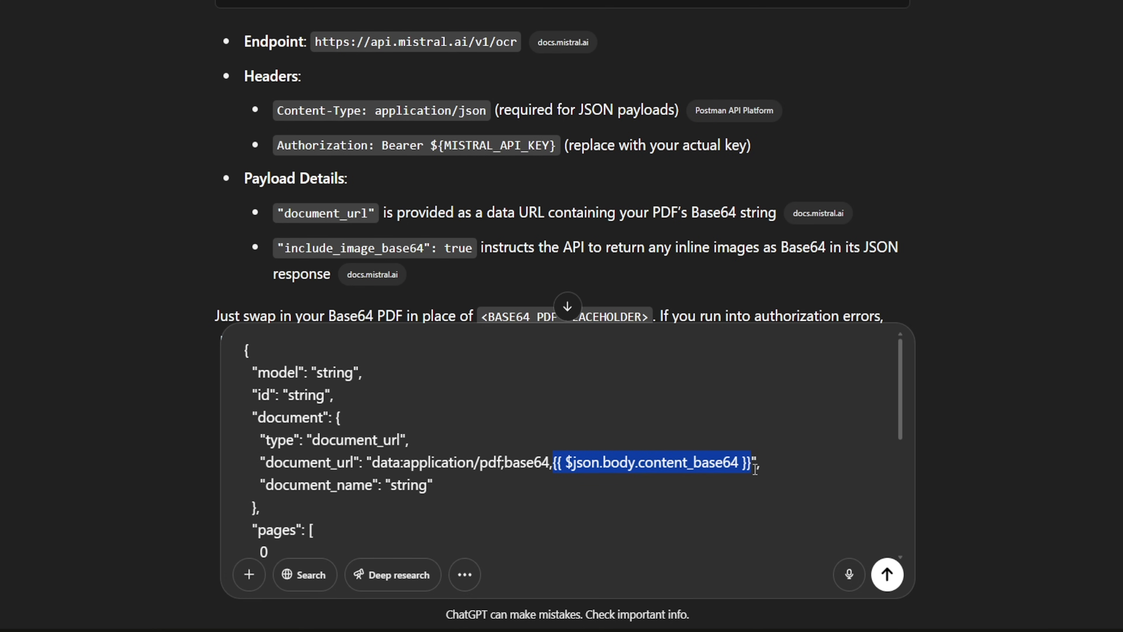
click(551, 507)
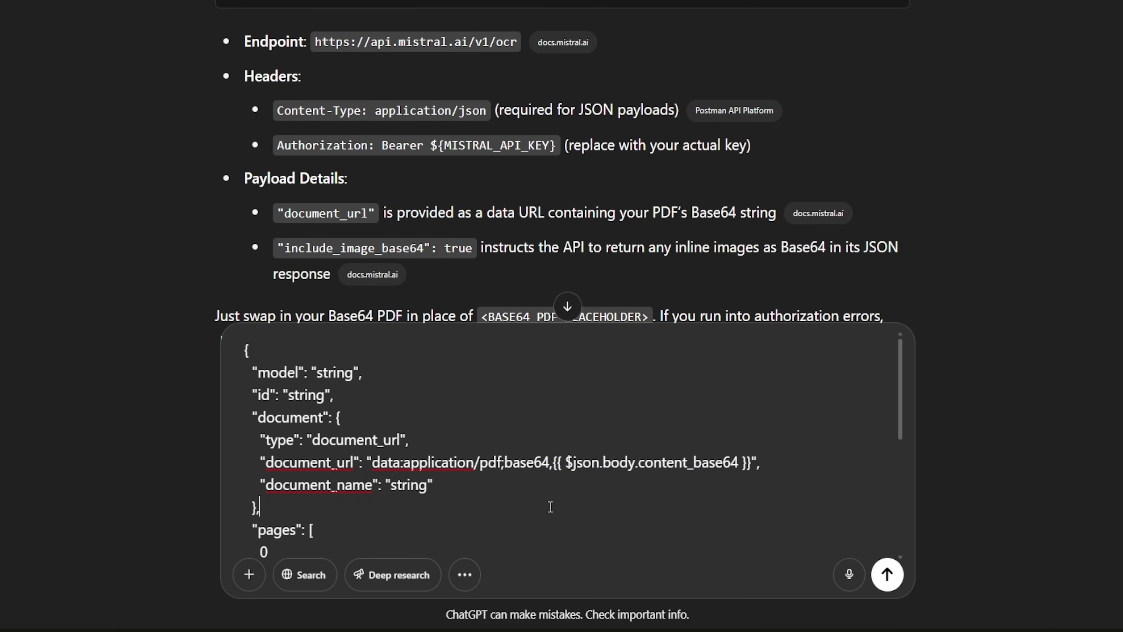
scroll(551, 506, down, 10)
click(889, 578)
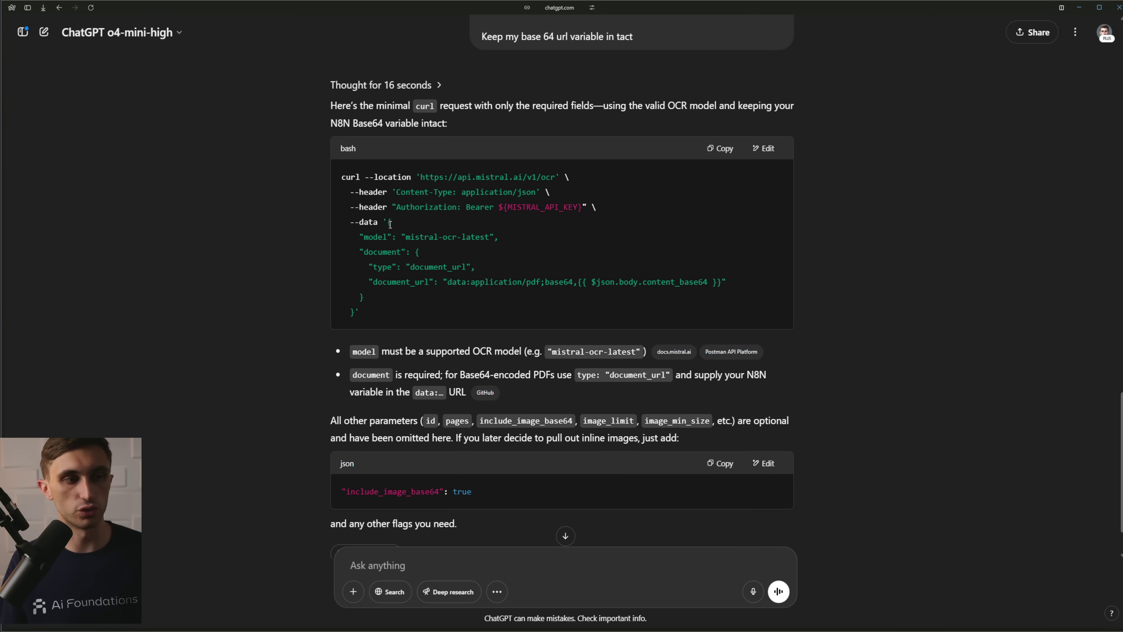
Copy the minimal JSON payload with mistral-ocr-latest from ChatGPT's reply and replace the n8n HTTP Request node's JSON body with it
drag(389, 223, 356, 315)
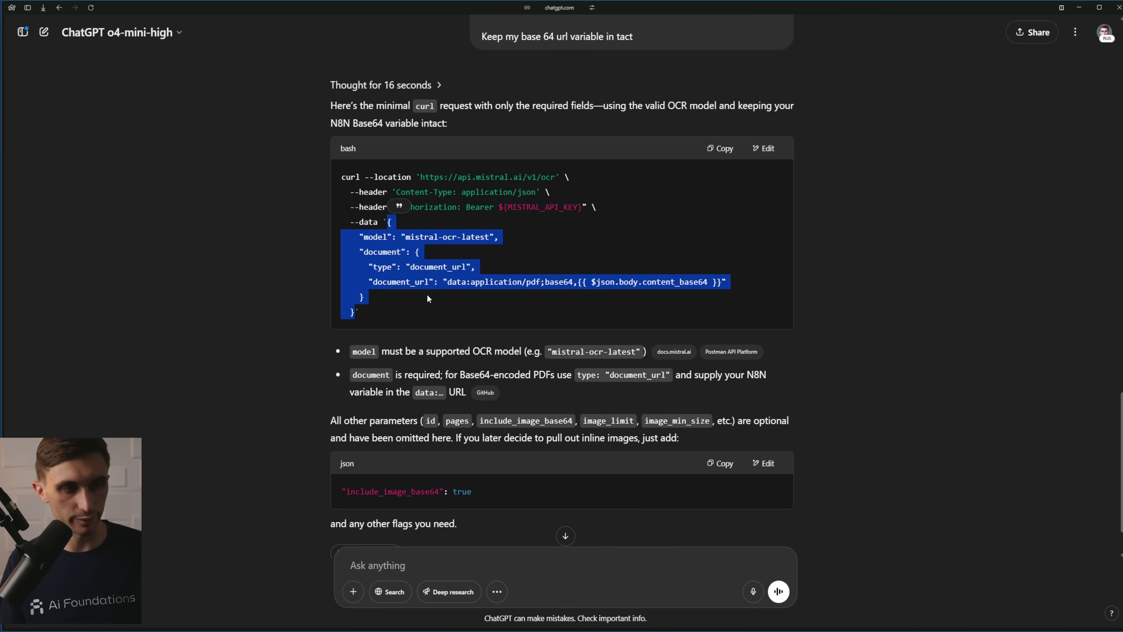
key(alt+Tab)
click(558, 333)
key(ctrl+a)
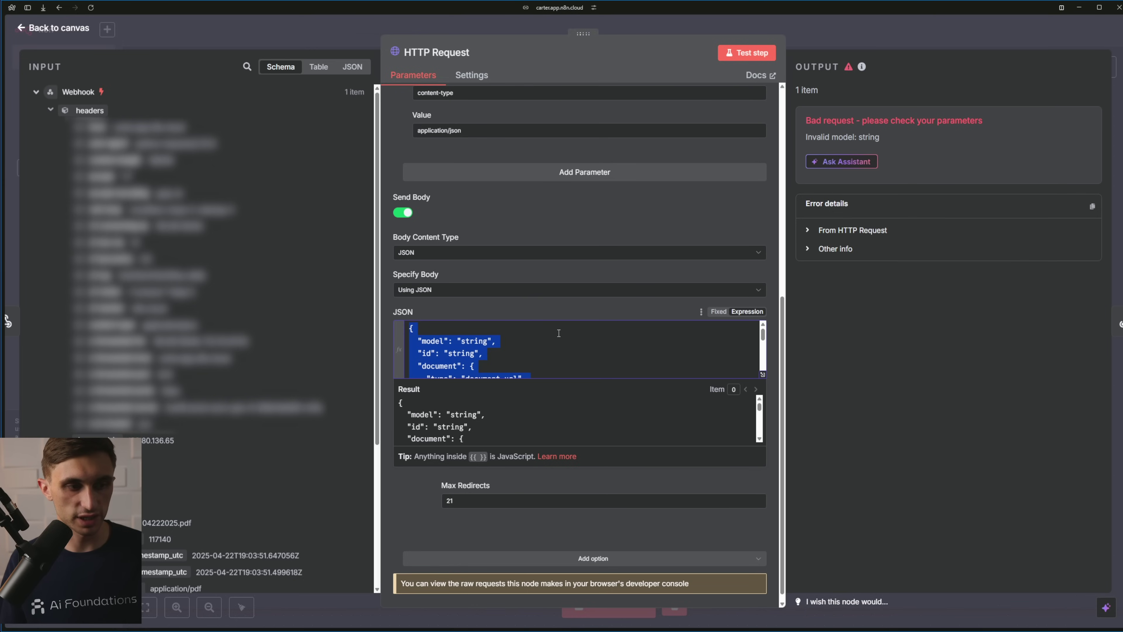
text({   "model": "mistral-ocr-latest",   "document": {     "type": "document_url",     "document_url": "data:application/pdf;base64,{{ $json.body.content_base64 }}"   } })
scroll(531, 350, up, 3)
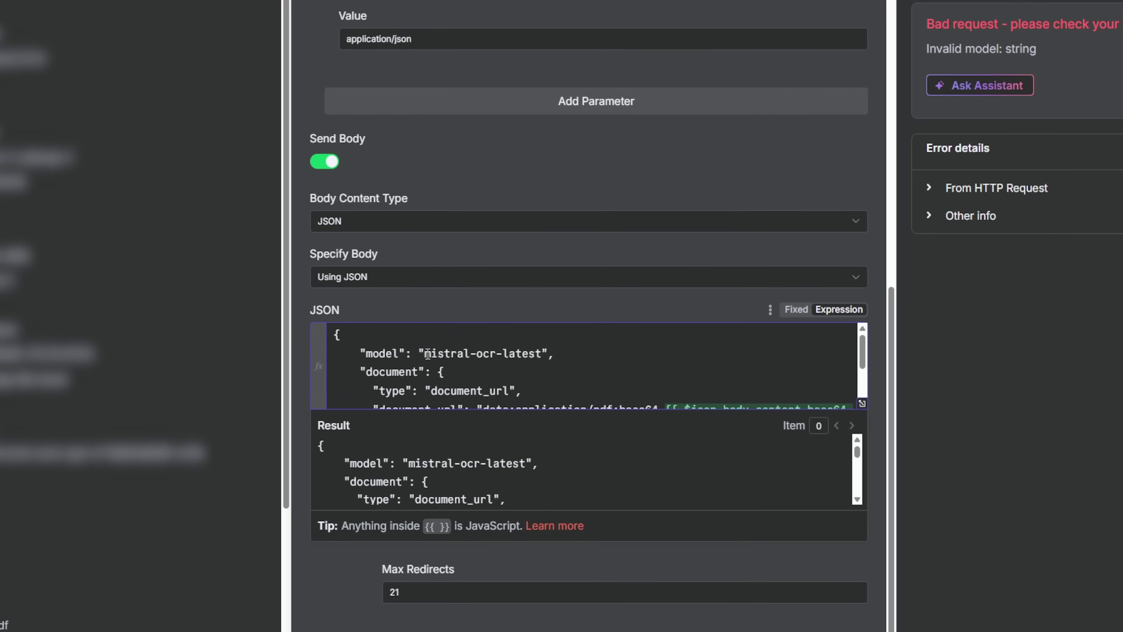
Check the mistral-ocr-latest model and {{ $json.body.content_base64 }} variable in the JSON body, and test the HTTP Request step
drag(425, 354, 547, 354)
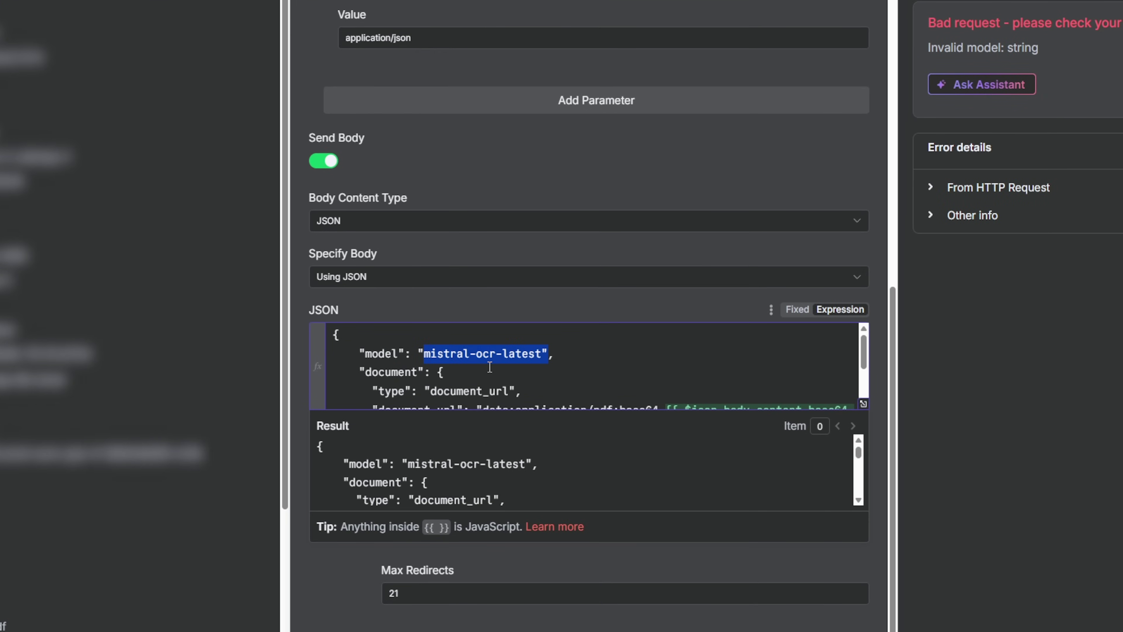
scroll(489, 367, down, 3)
scroll(395, 334, up, 3)
scroll(398, 362, down, 3)
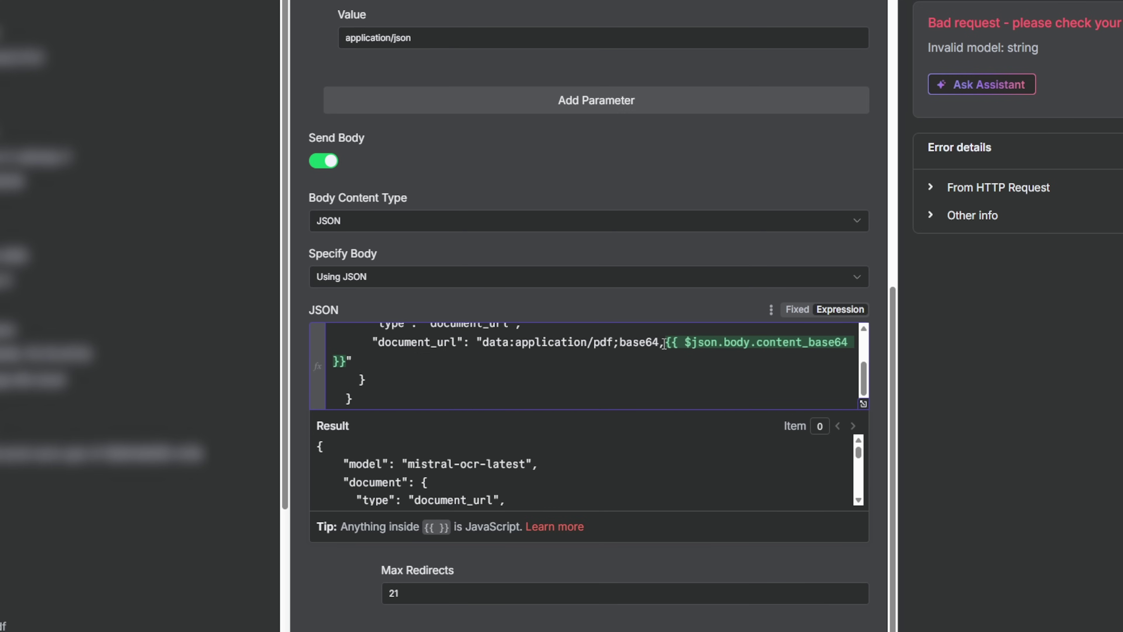
drag(665, 344, 349, 361)
click(352, 361)
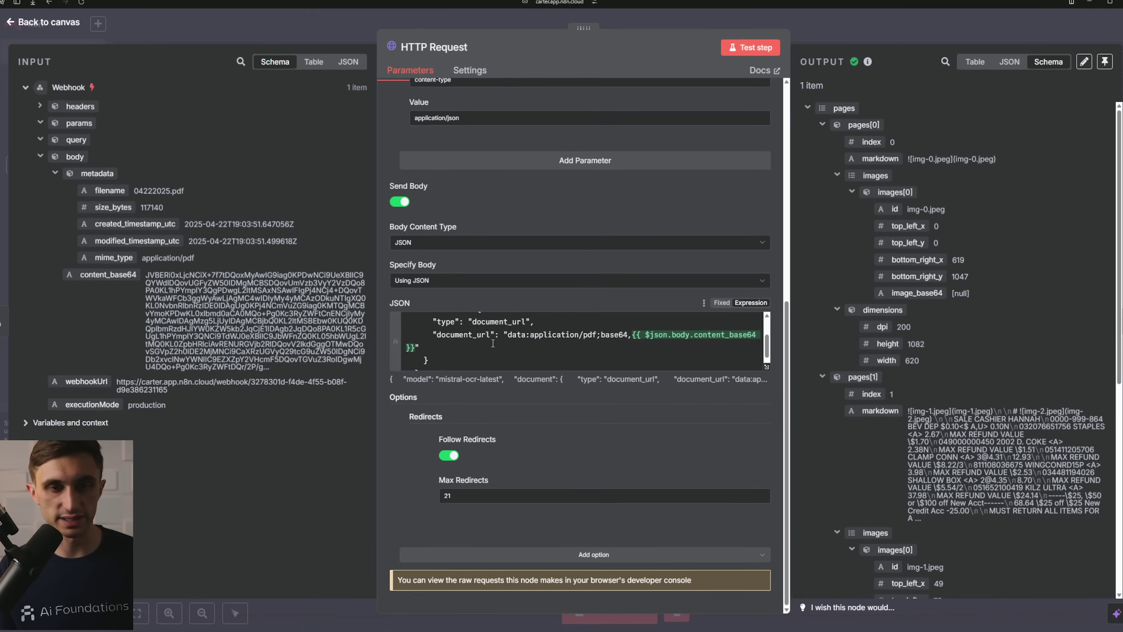
scroll(495, 344, up, 3)
scroll(495, 343, down, 3)
scroll(496, 343, up, 3)
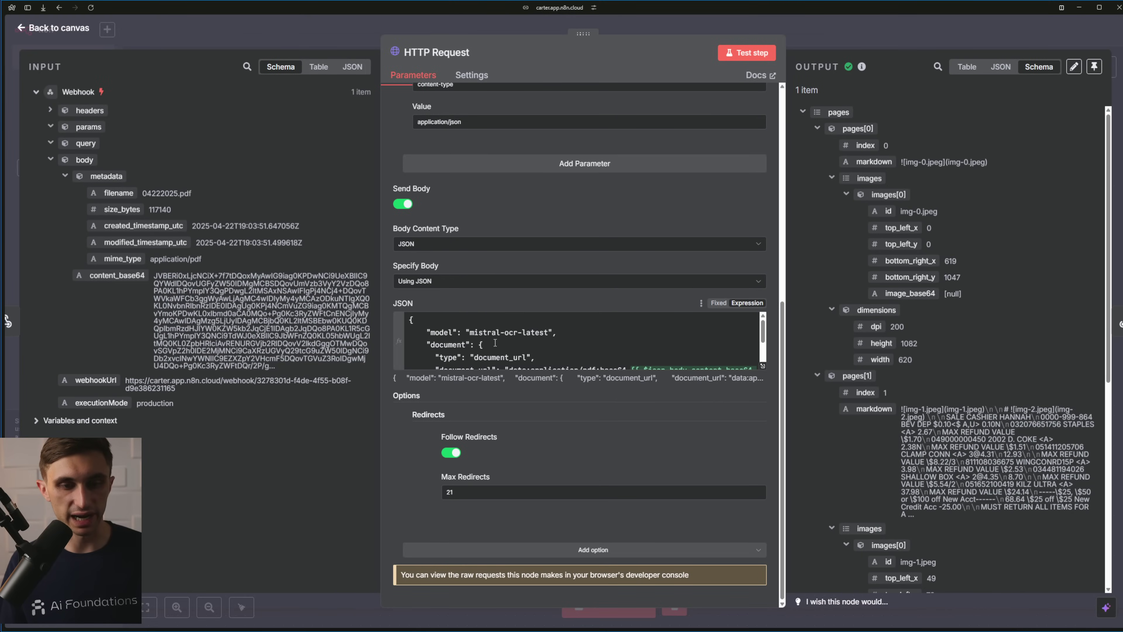
Return to the workflow canvas, unpin the Webhook node's data, and save the workflow
click(62, 27)
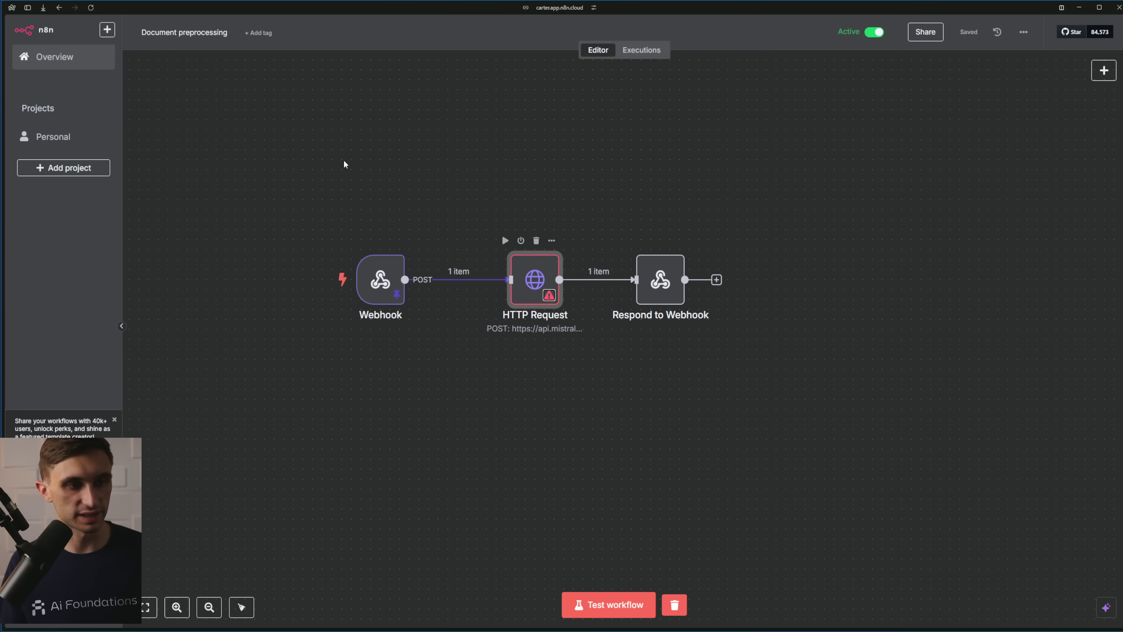
right_click(386, 287)
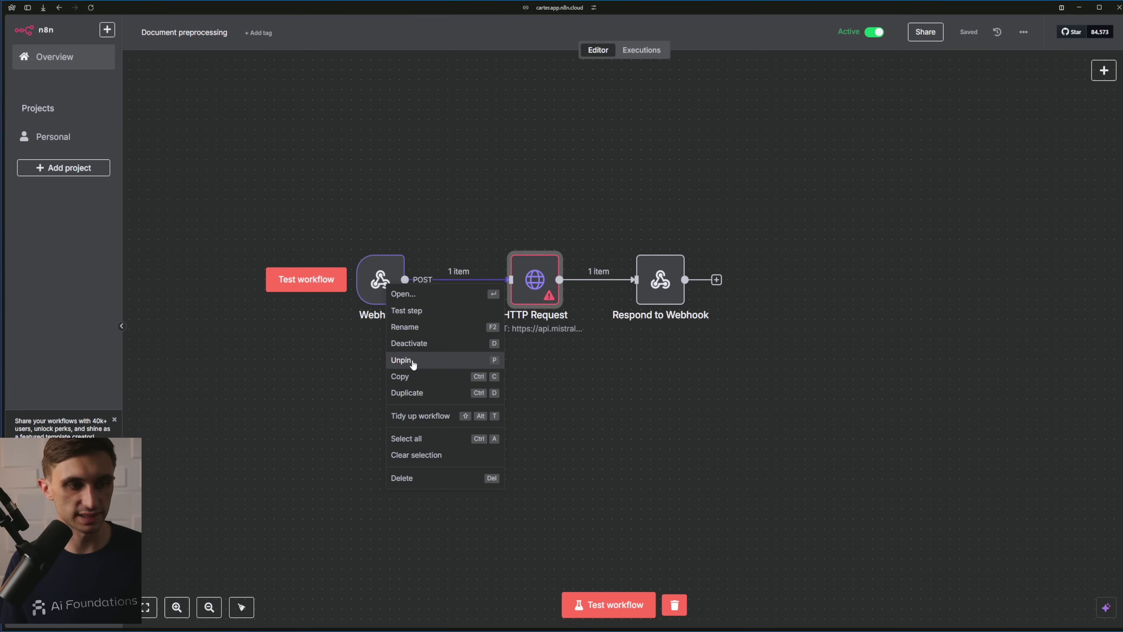
click(413, 361)
click(966, 32)
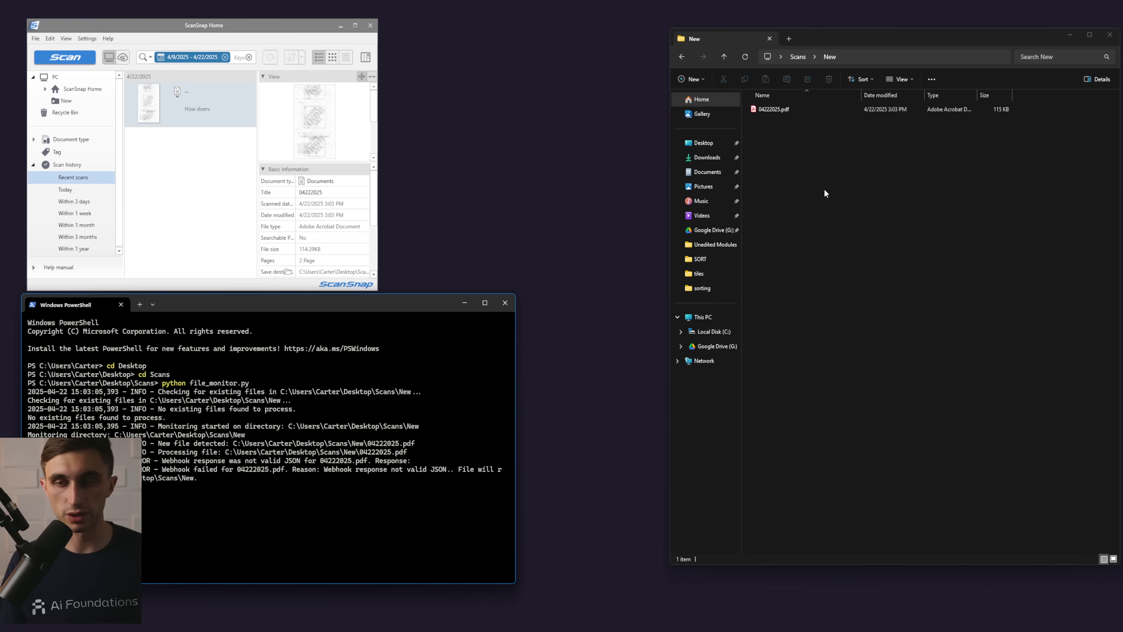
Switch to File Explorer and delete 04222025.pdf from the Scans\New folder
drag(824, 189, 761, 105)
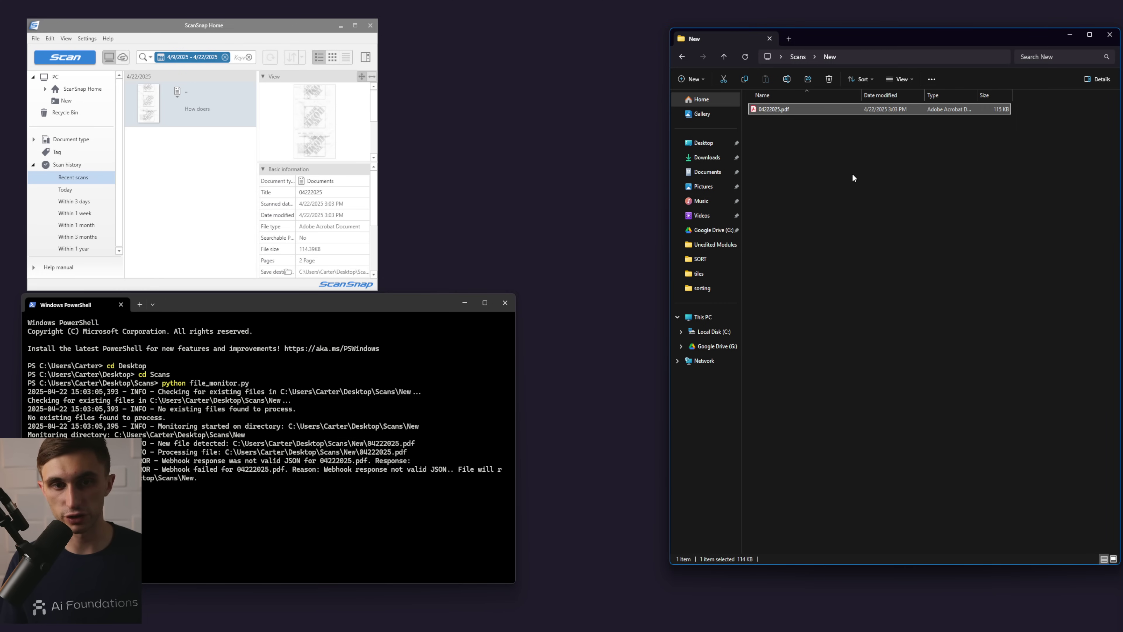
key(Delete)
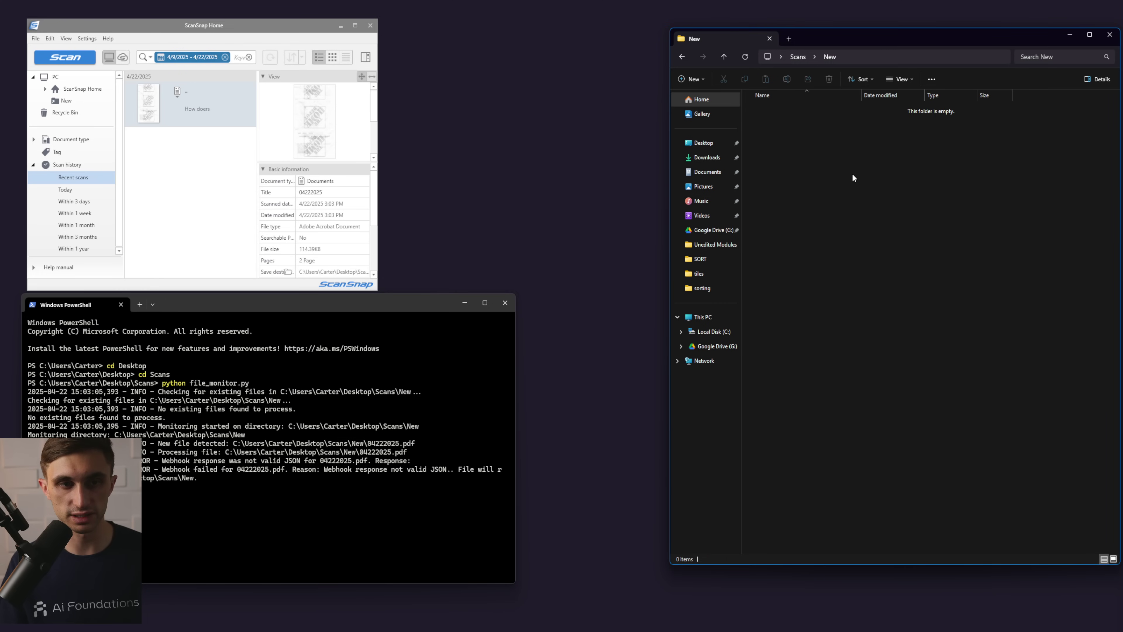
Start a new PowerShell session and move the PowerShell and ScanSnap Home windows clear of the webcam area
click(140, 304)
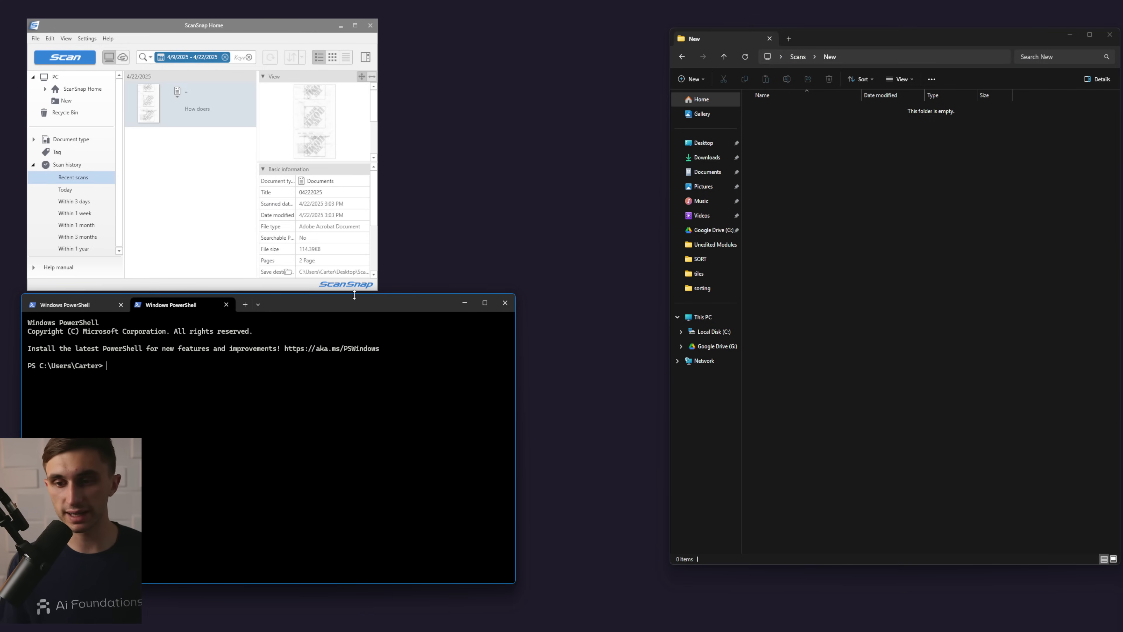
drag(346, 309, 472, 322)
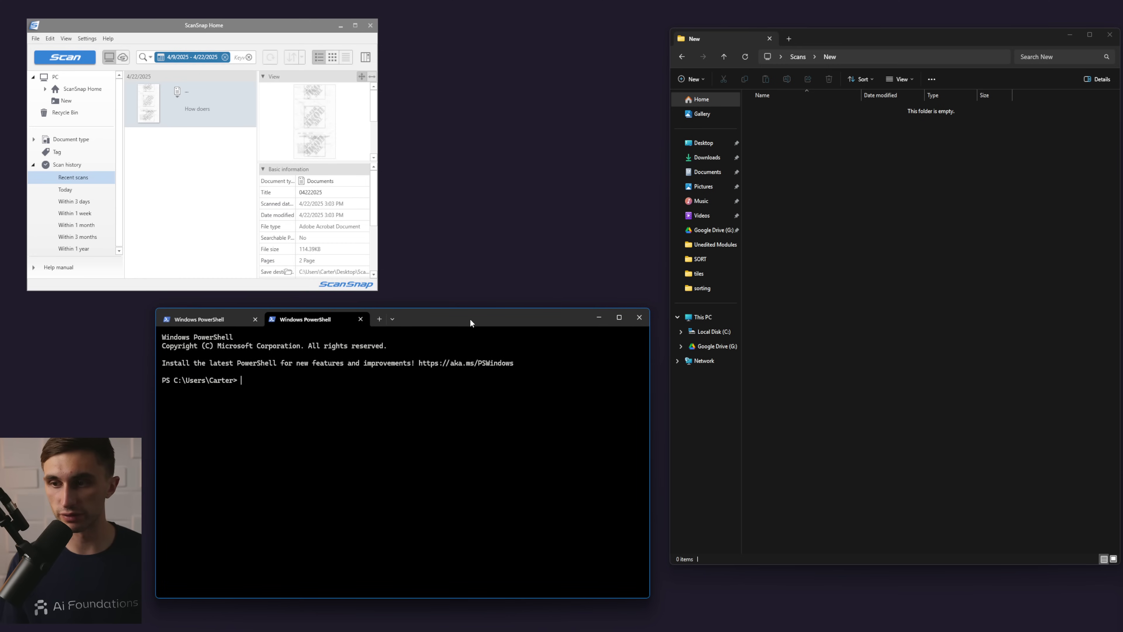
drag(268, 33, 473, 33)
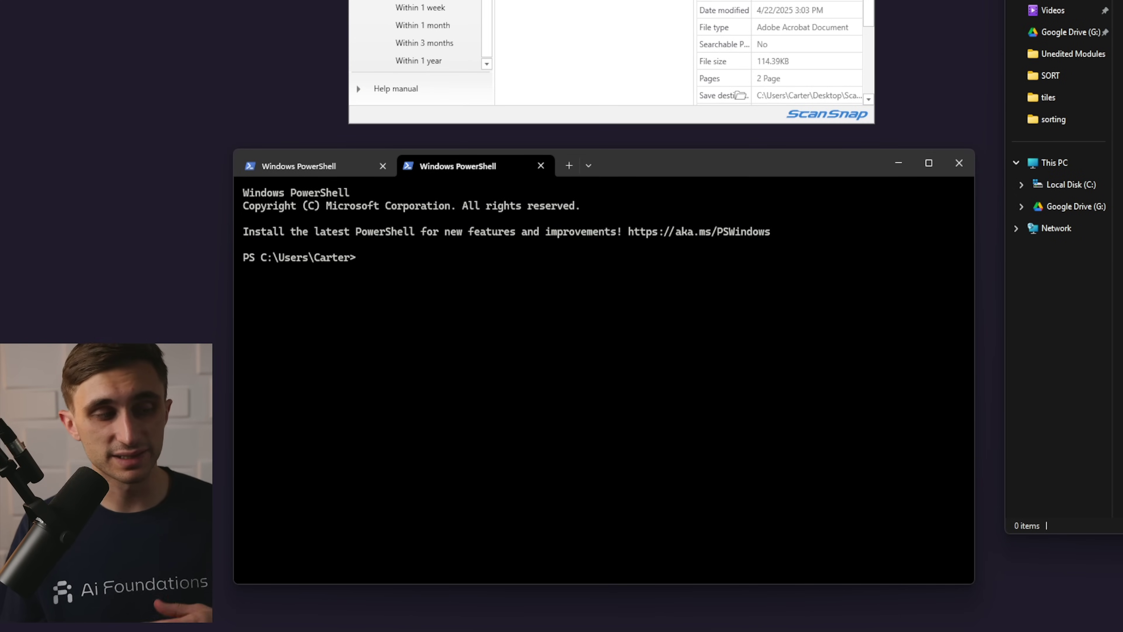
Change to the Desktop\Scans directory in the new PowerShell session and run python file_monitor.py
click(437, 267)
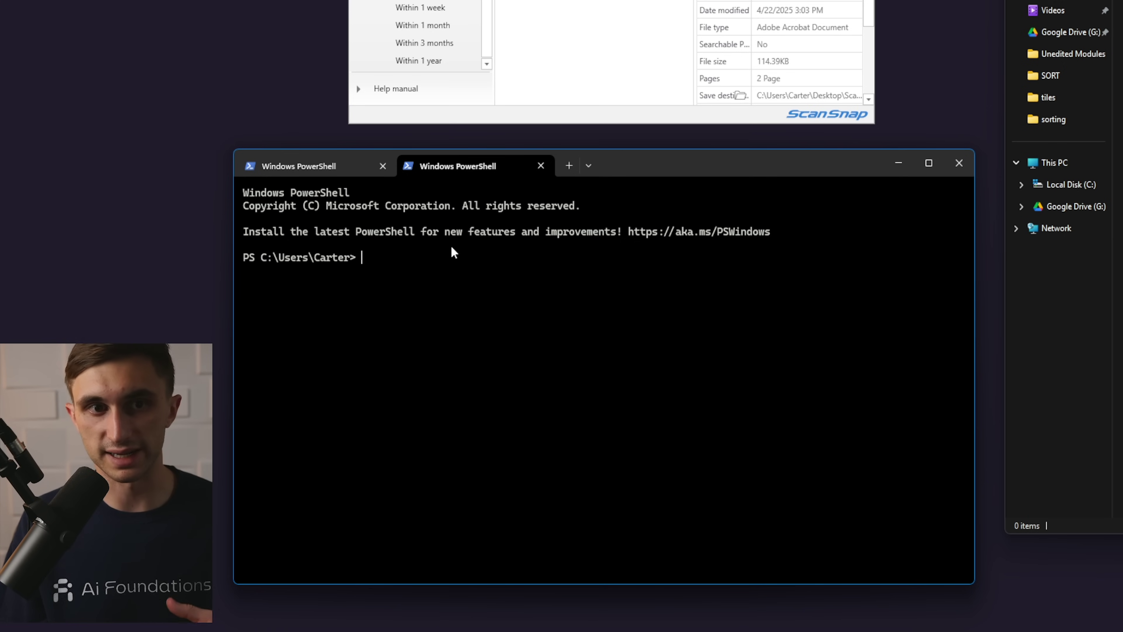
text(python file_monitor.py)
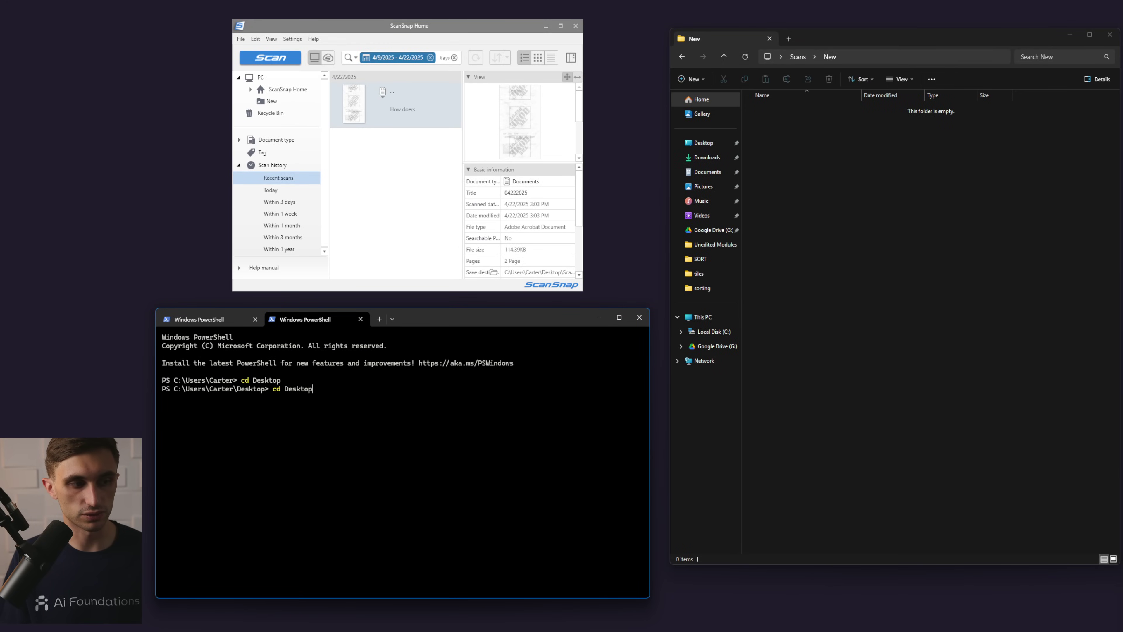
key(Return)
text(python file_monitor.py)
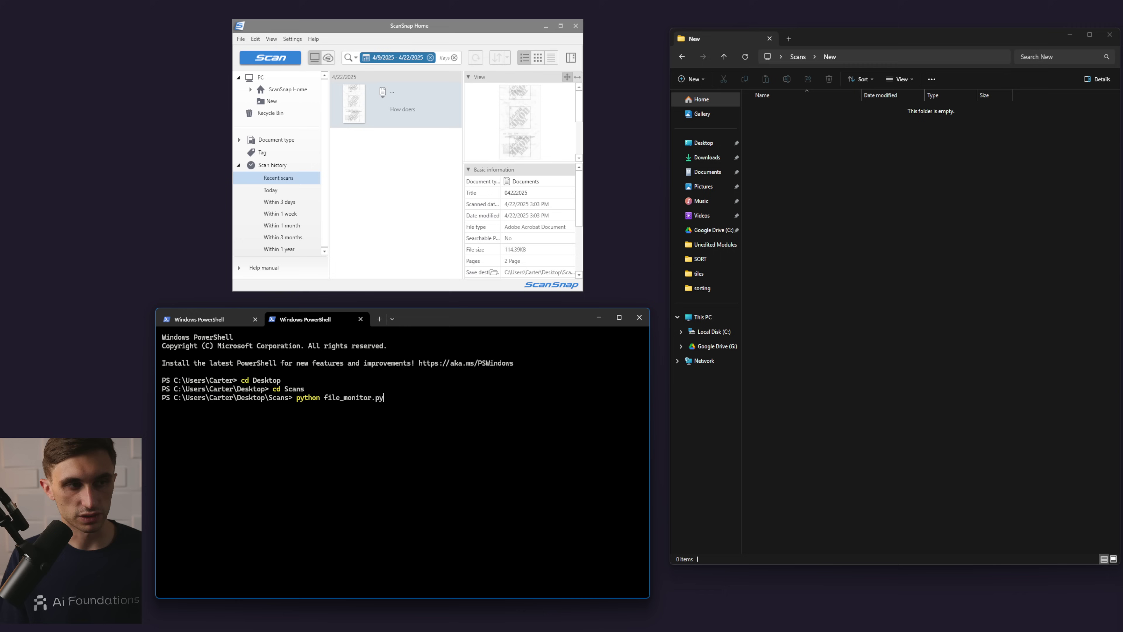
key(Return)
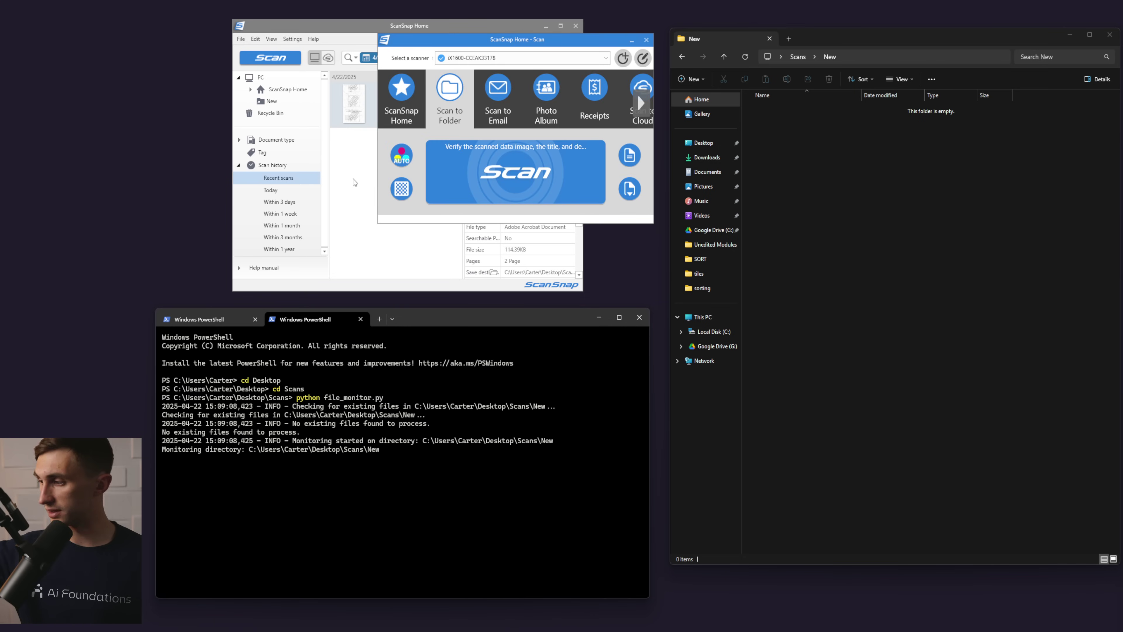
Scan the receipts with ScanSnap's Scan to Folder profile and save the PDF as 04222025 in the Scans\New folder
click(526, 168)
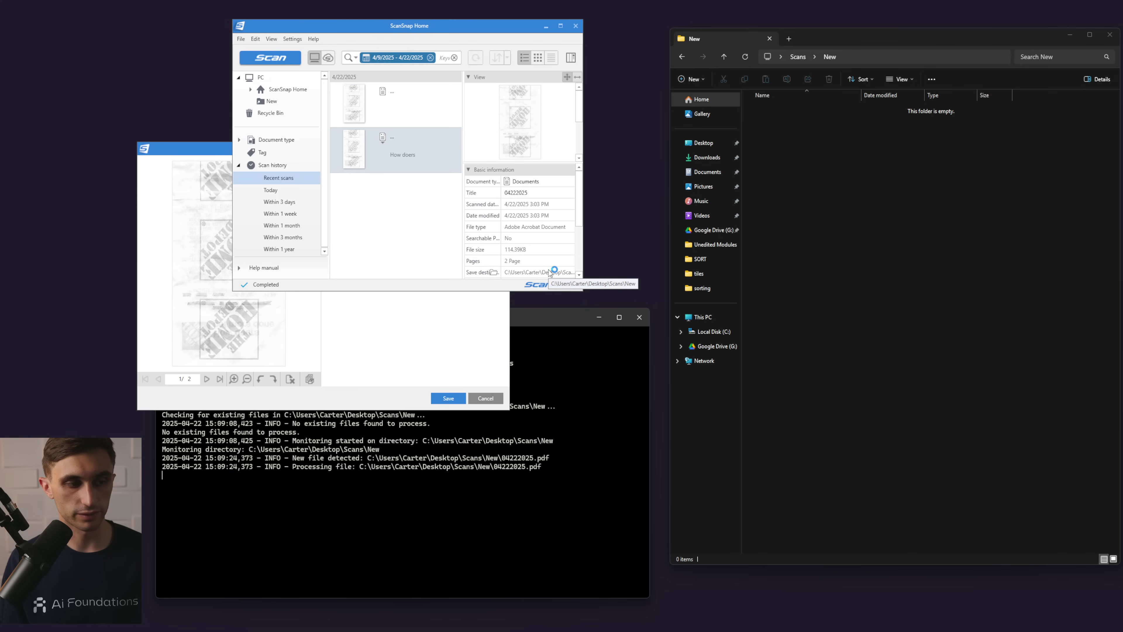
click(573, 30)
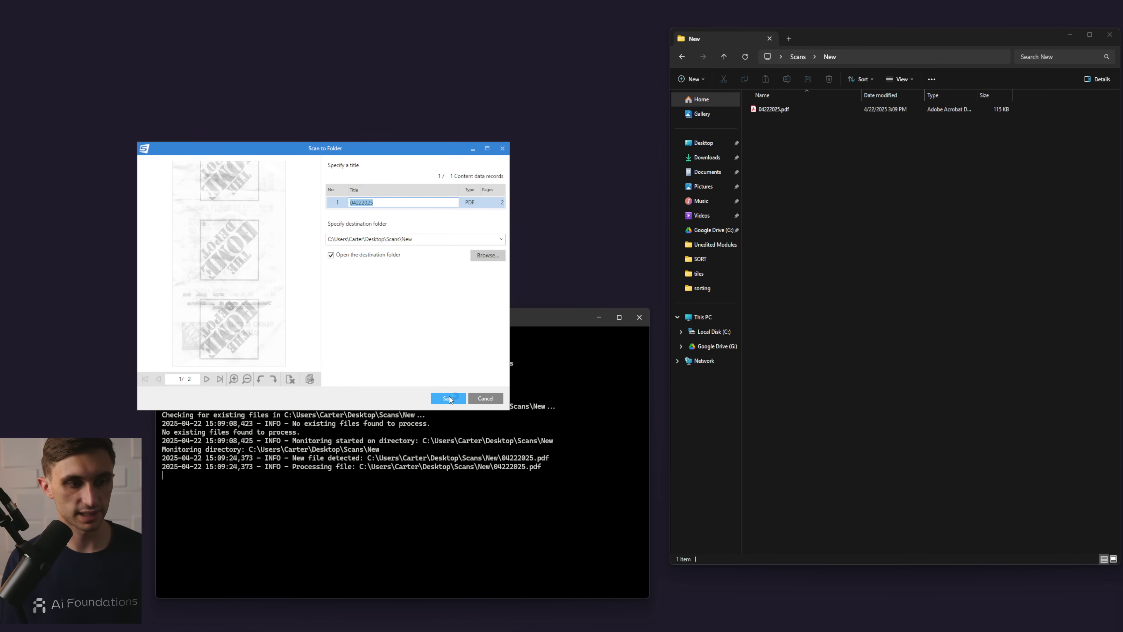
click(448, 398)
Check the webhook status and file move entries for 04222025.pdf in the PowerShell log
drag(301, 483, 362, 484)
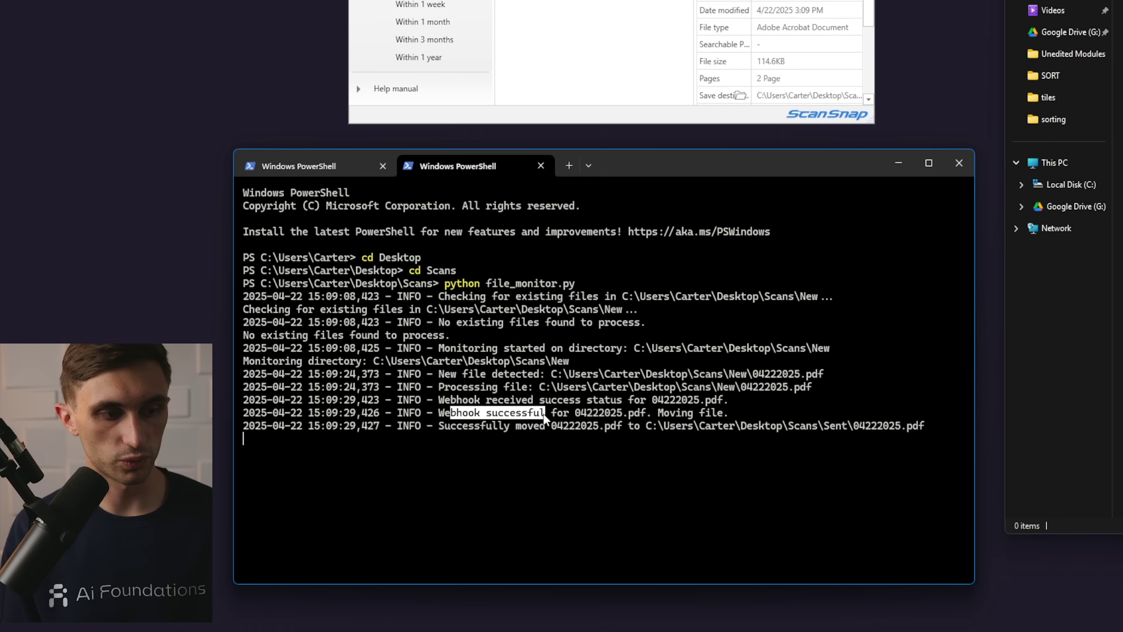
drag(543, 414, 675, 418)
click(545, 416)
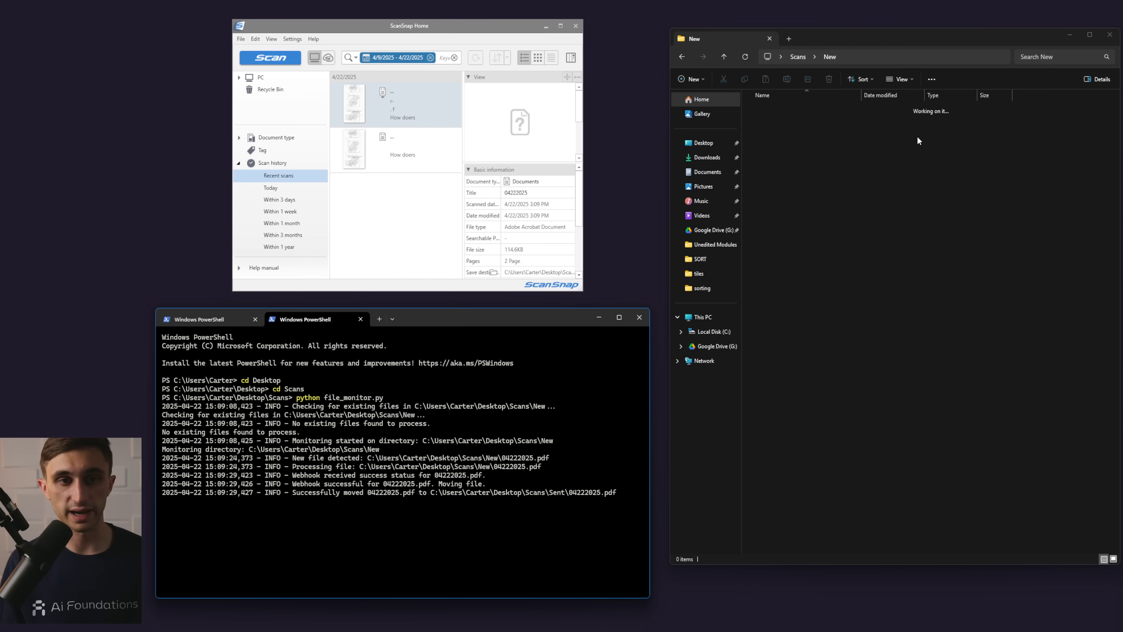
Delete channels4_profile.jpg and the three ChatGPT Image PNG files from the Scans\Sent folder, and return to the Scans folder
click(937, 112)
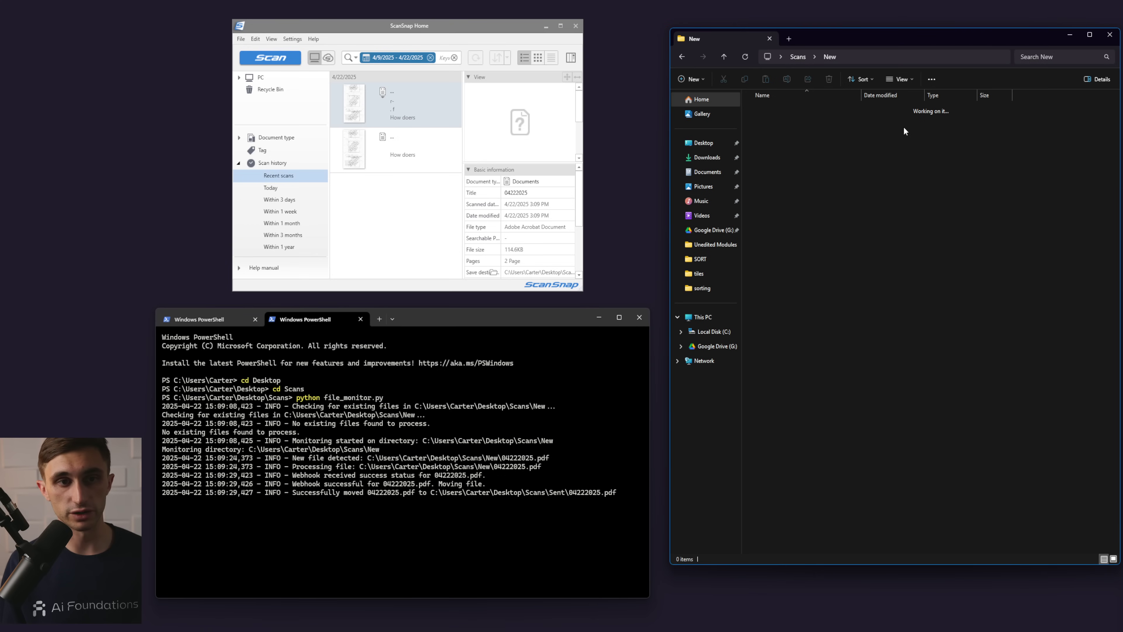
click(798, 57)
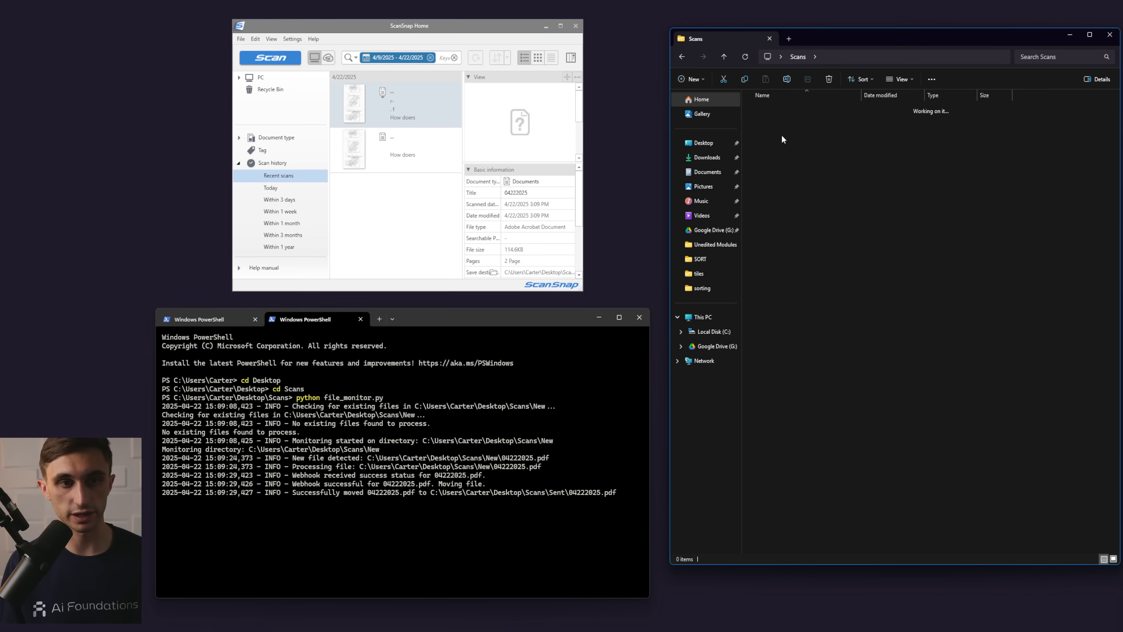
double_click(818, 114)
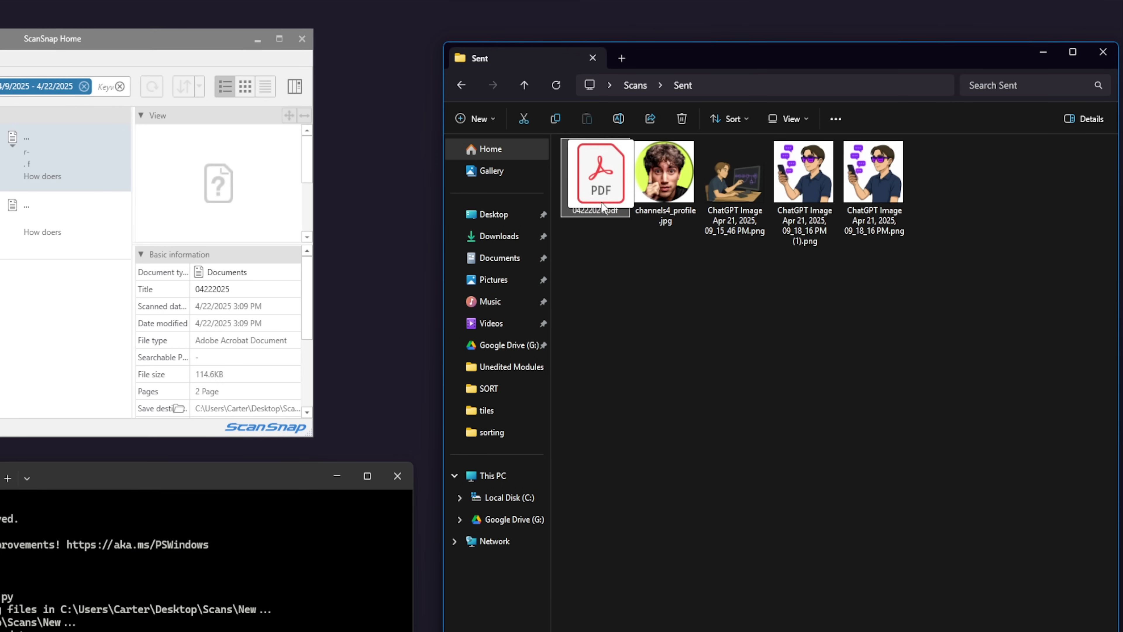
drag(642, 259, 924, 199)
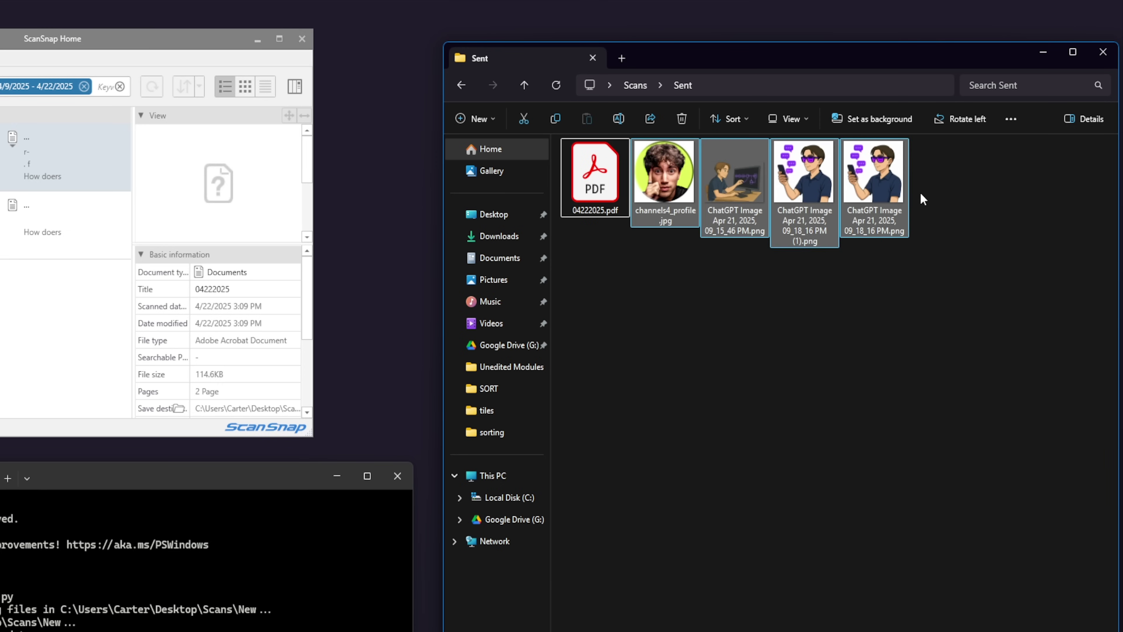
right_click(921, 202)
click(1037, 187)
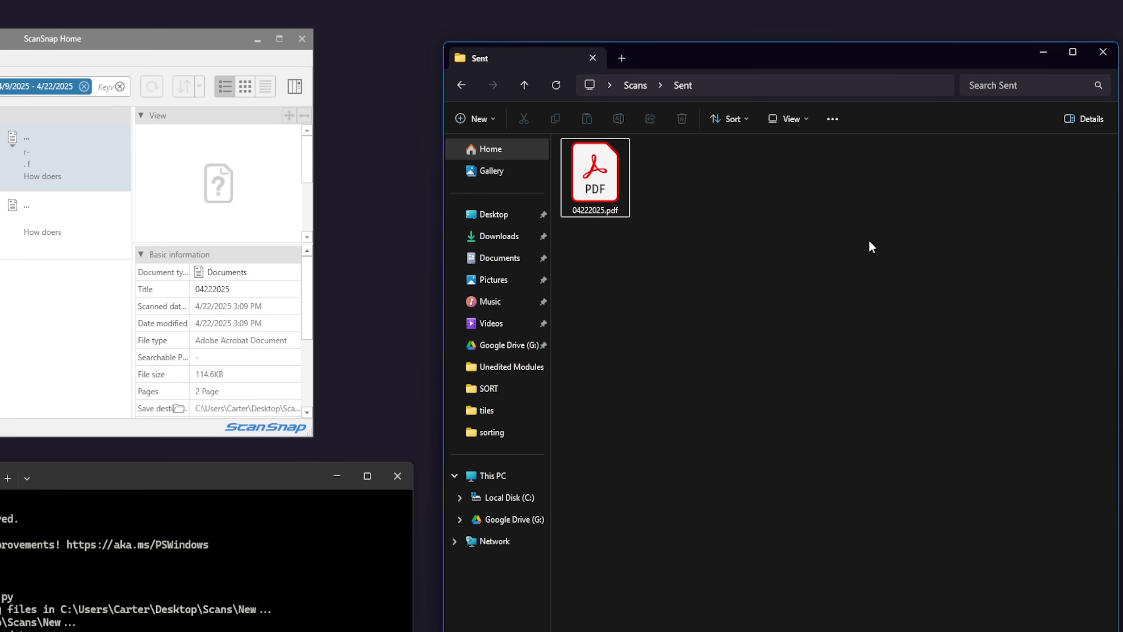
click(635, 85)
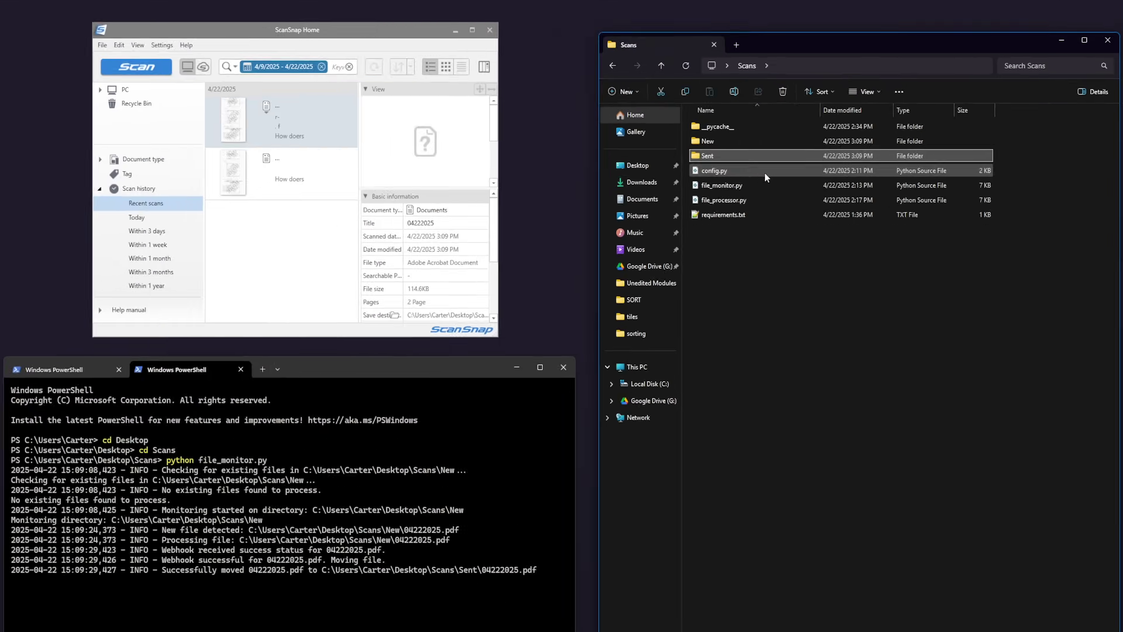
Switch to n8n and open the HTTP Request node of the Apr 22, 15:09:29 execution in the workflow's execution history
mouse_move(725, 156)
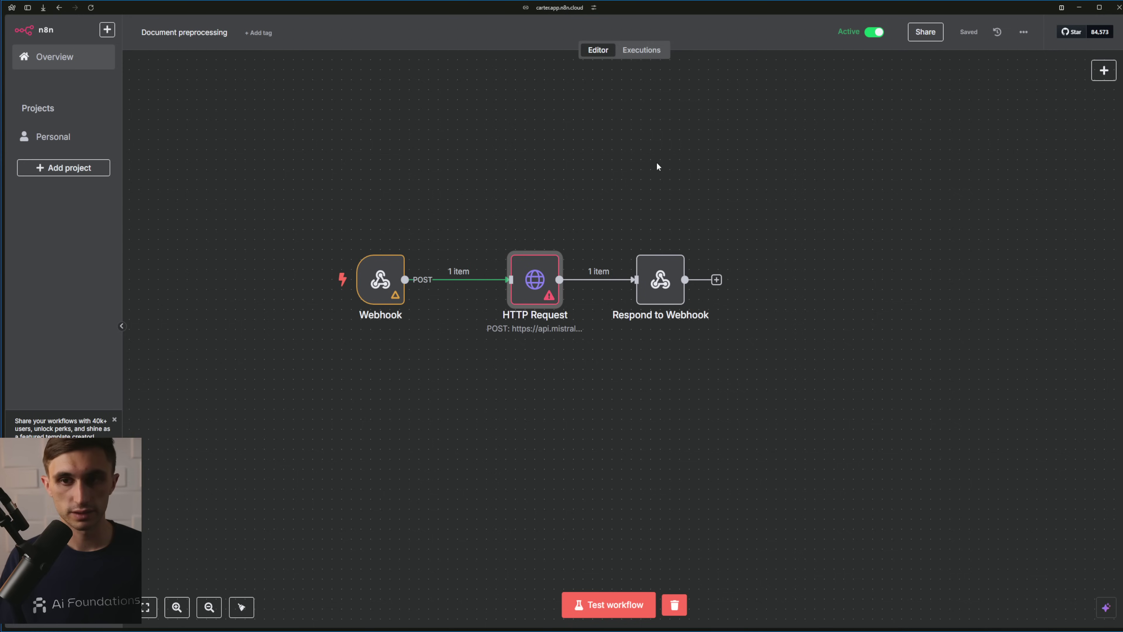
click(642, 56)
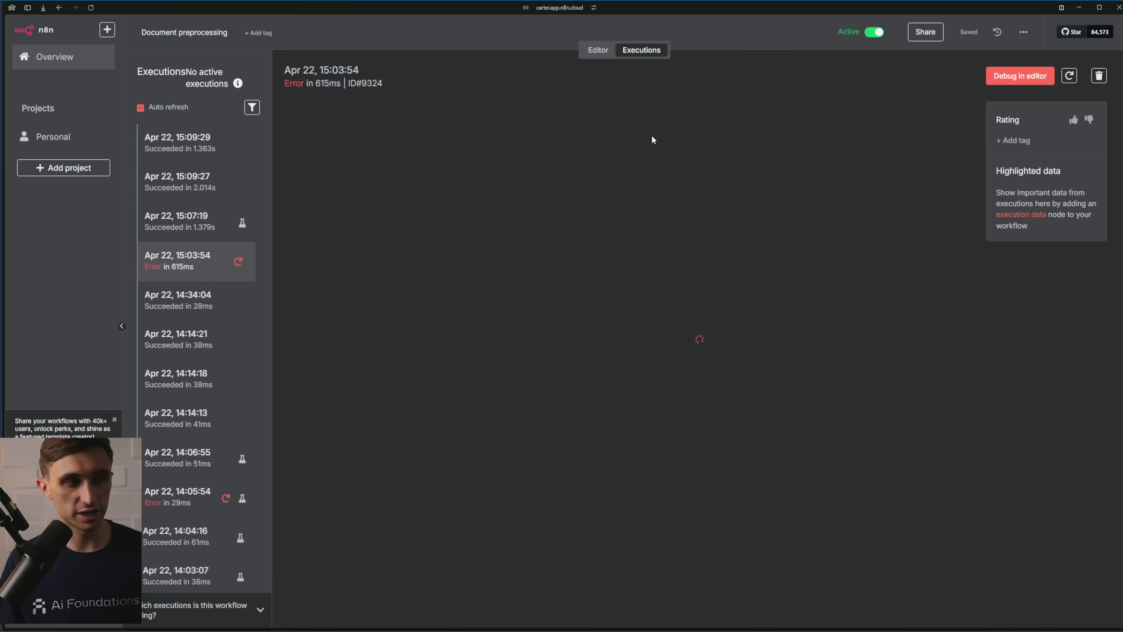
click(225, 152)
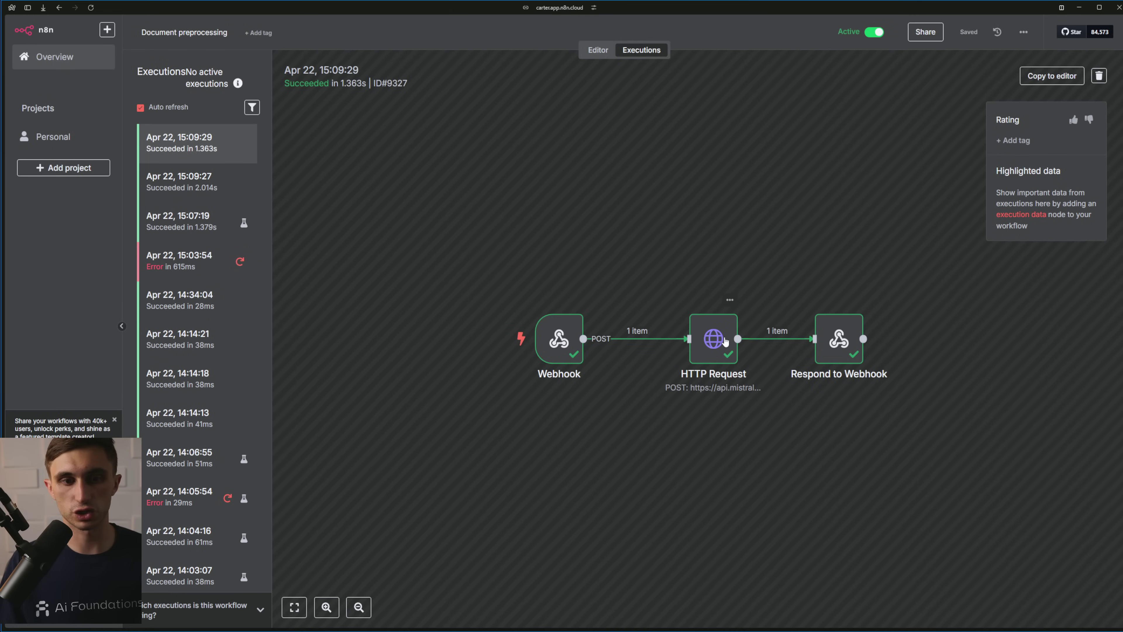
click(716, 358)
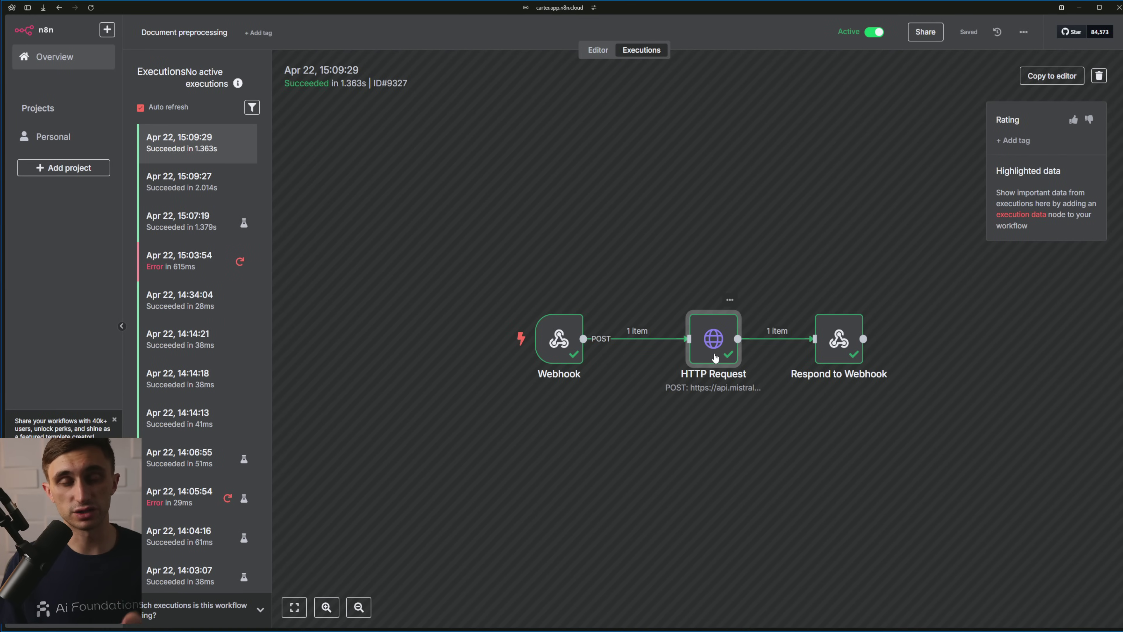
double_click(716, 357)
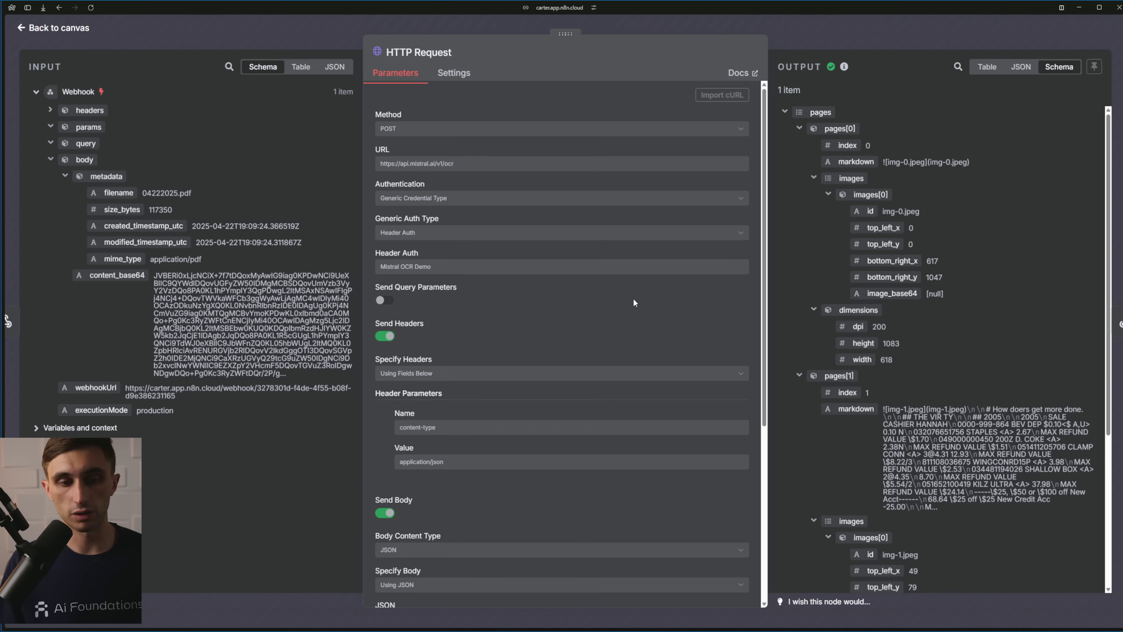
Examine the OCR markdown and page data in the HTTP Request node's output, and return to the execution view
scroll(943, 328, down, 4)
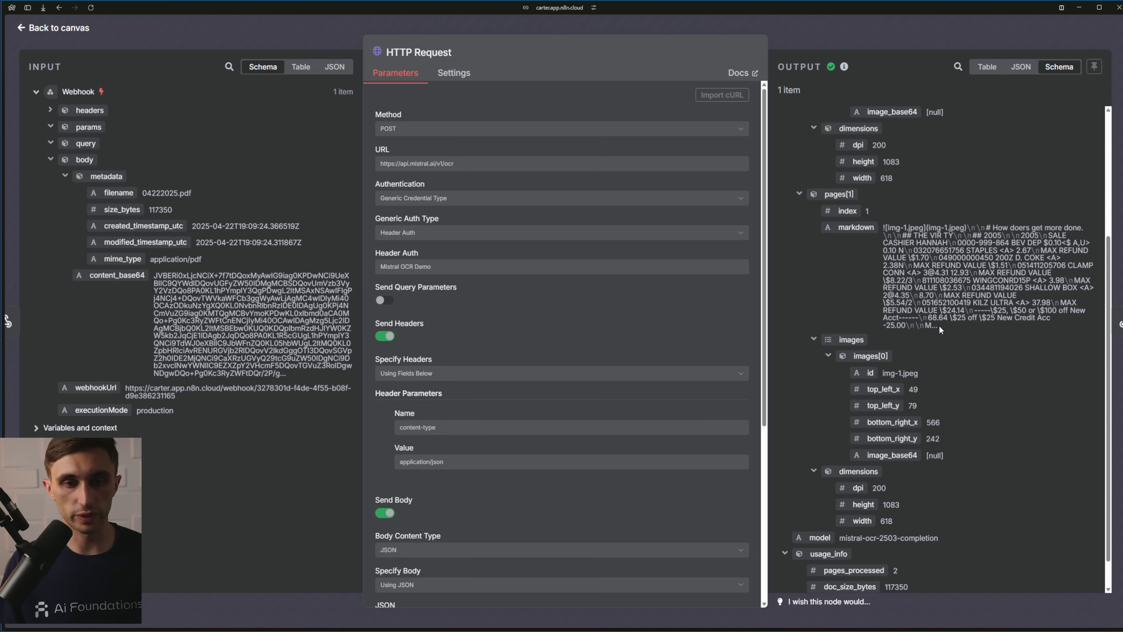
drag(884, 226, 992, 327)
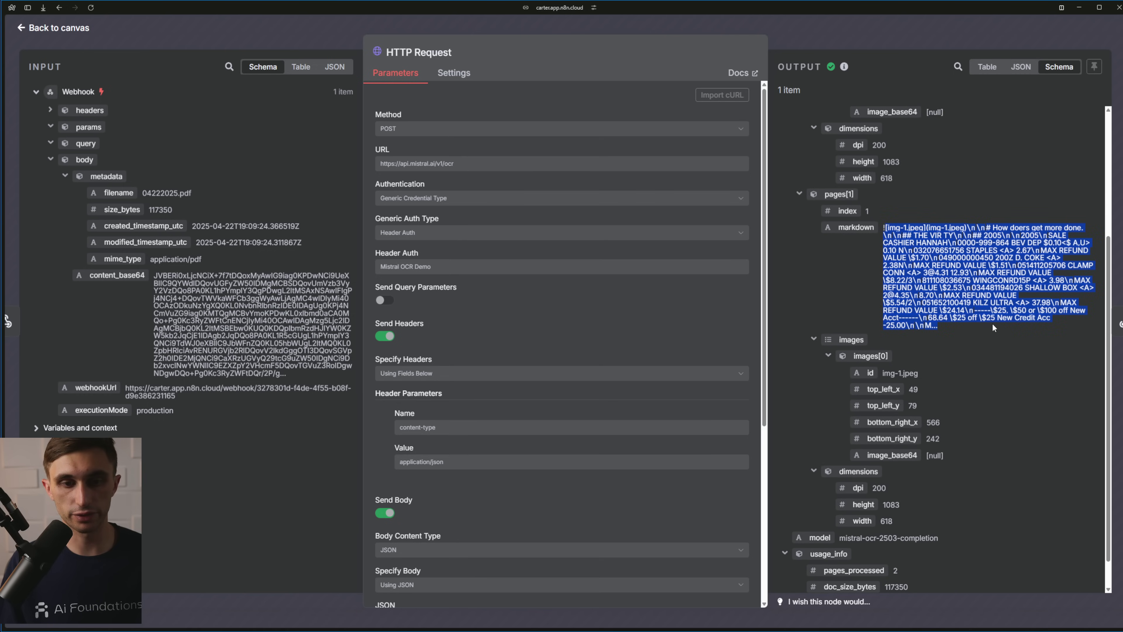
click(993, 324)
scroll(993, 325, down, 1)
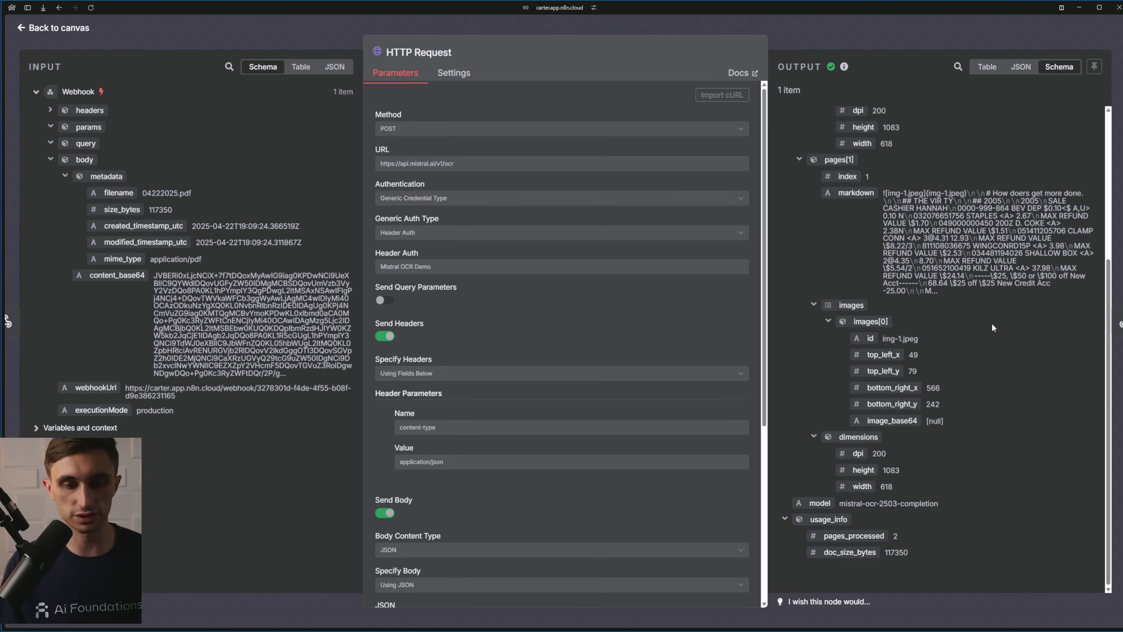
scroll(992, 323, up, 5)
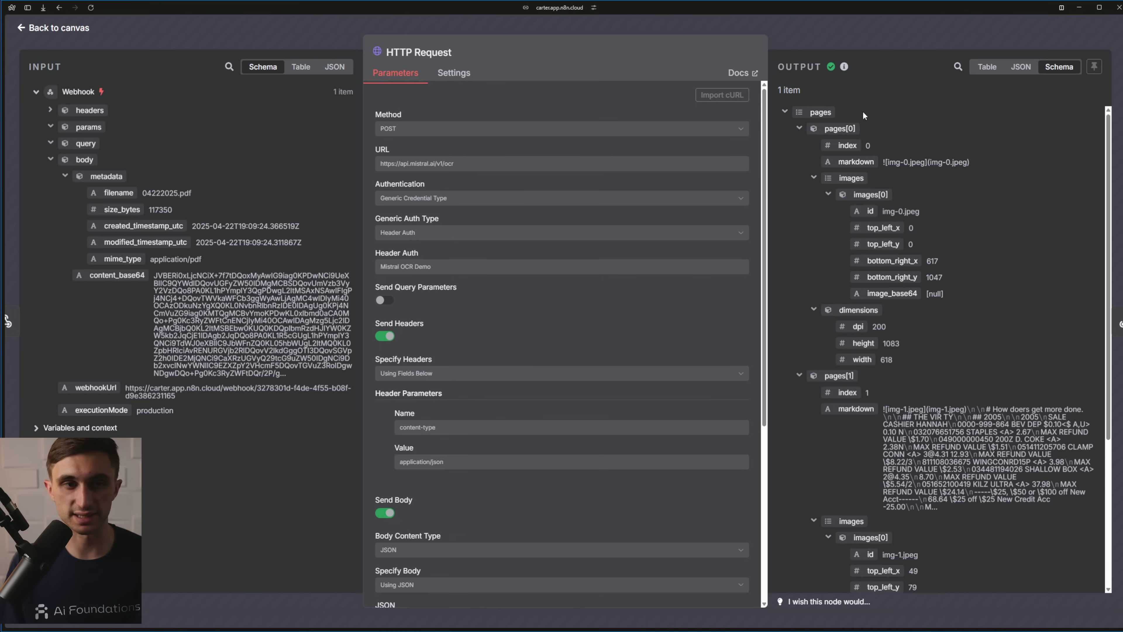
click(179, 41)
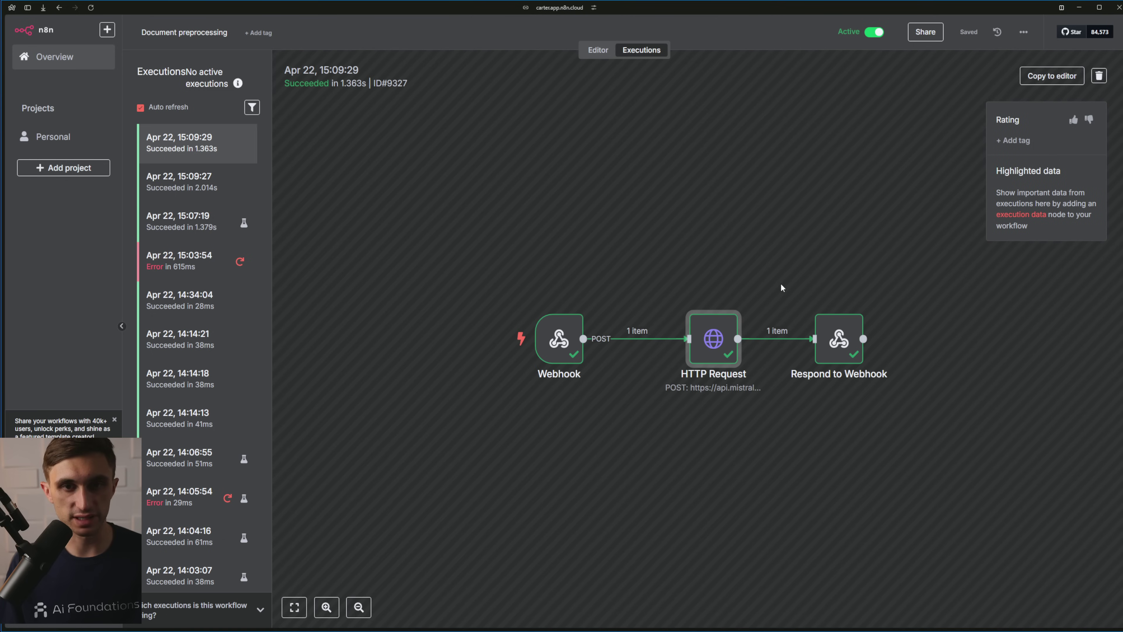
Copy the data of the successful Apr 22, 15:09 execution into the workflow editor
click(1056, 82)
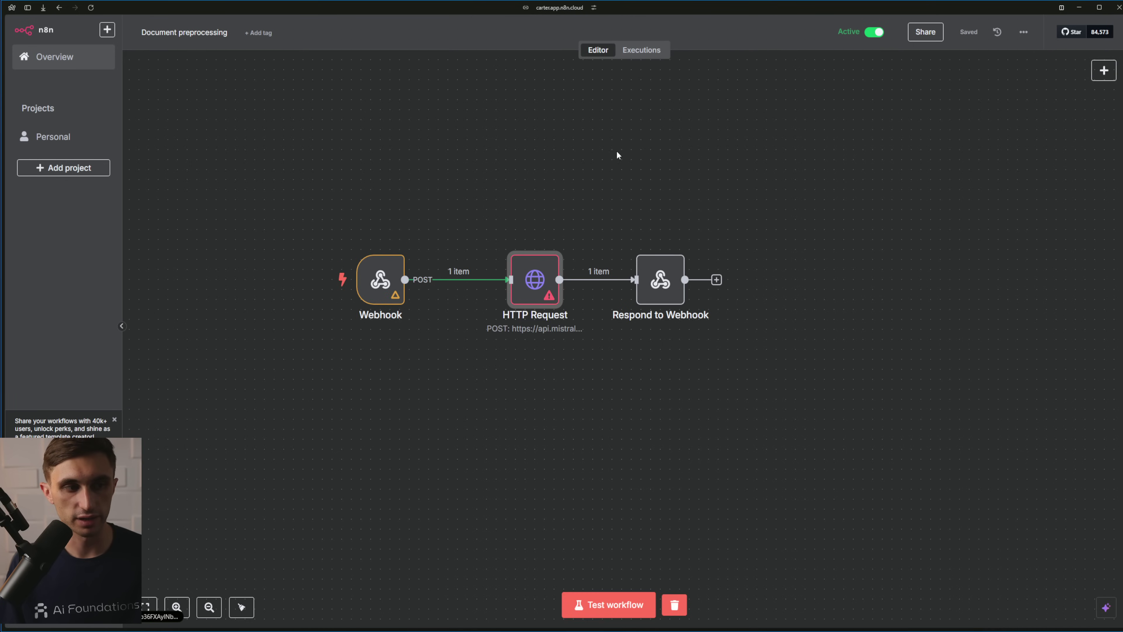
click(652, 56)
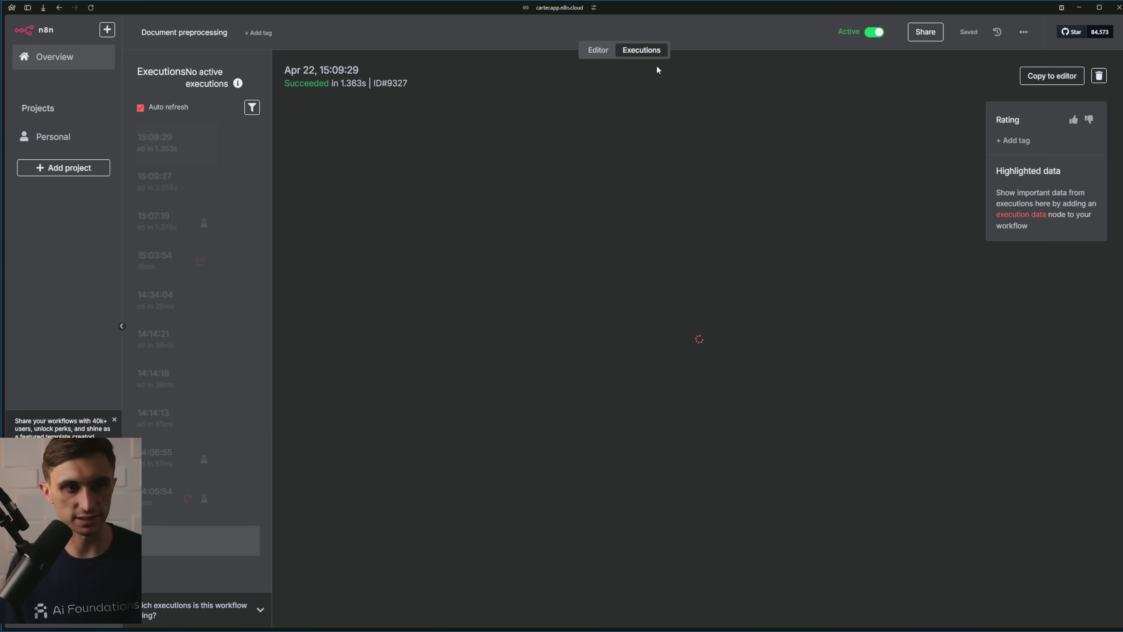
click(1042, 81)
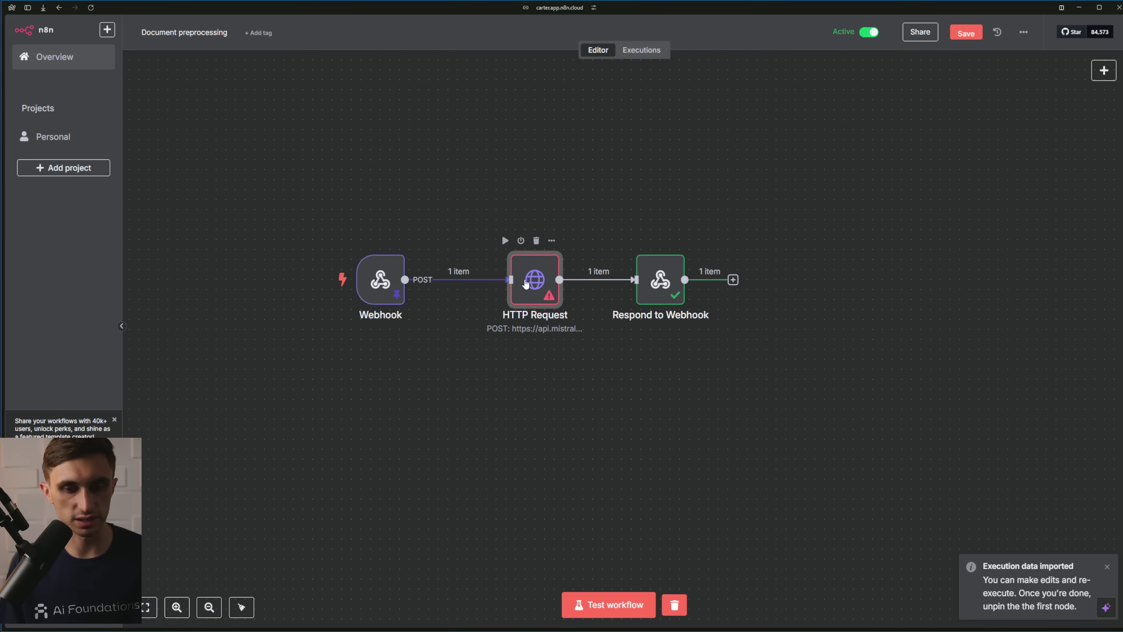
click(636, 52)
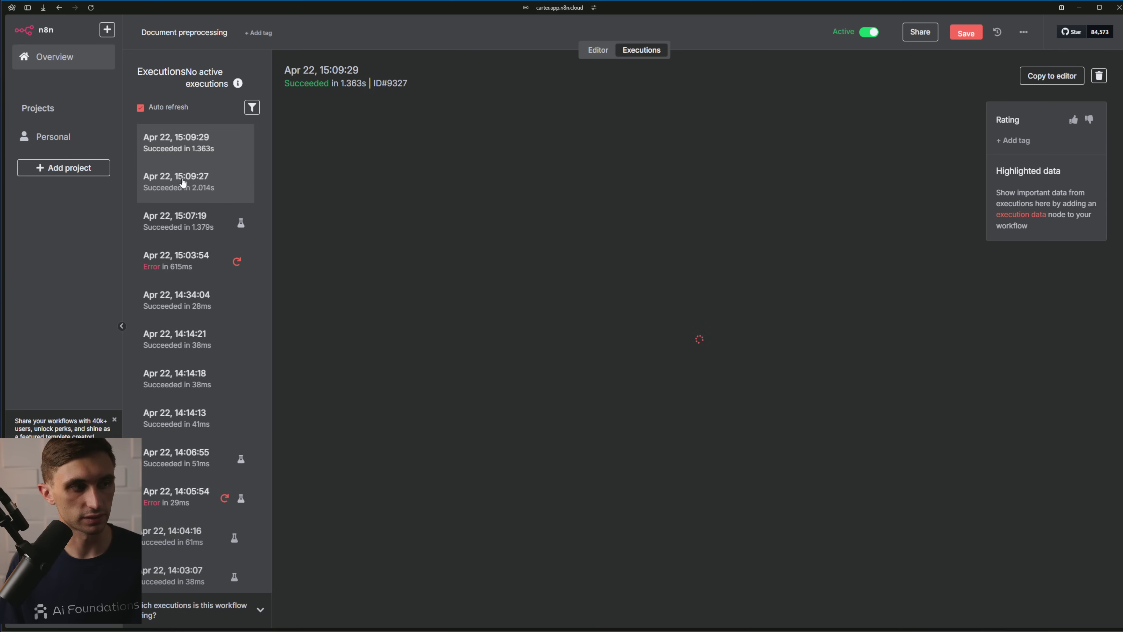
click(1029, 81)
Review the Respond to Webhook node's input, response body and output, and return to the workflow canvas
click(672, 281)
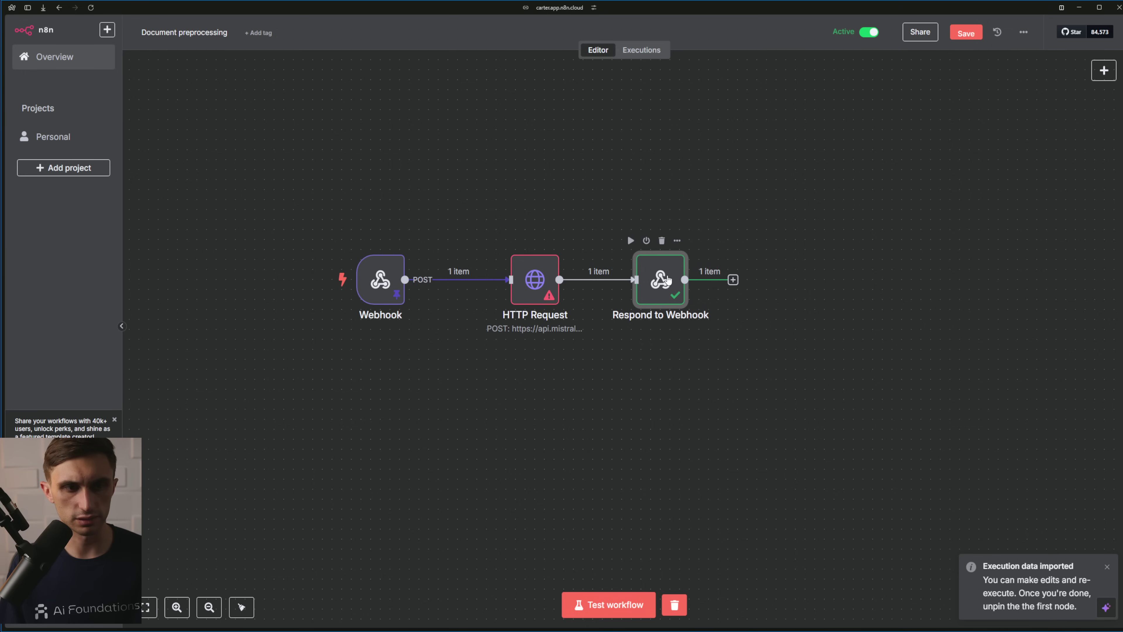
double_click(669, 279)
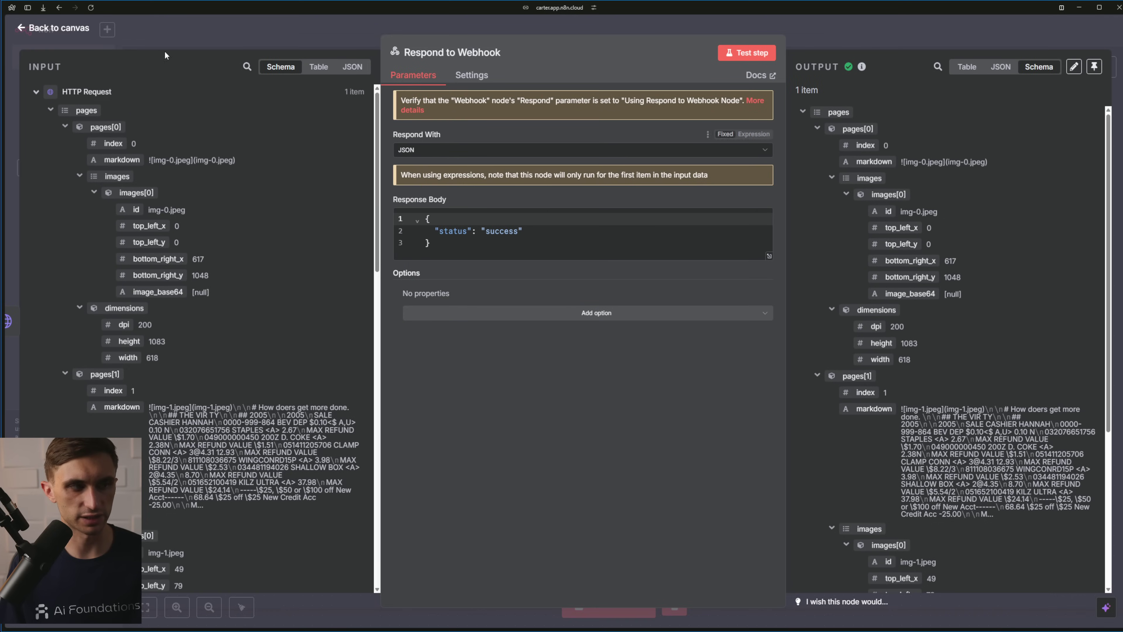
click(58, 28)
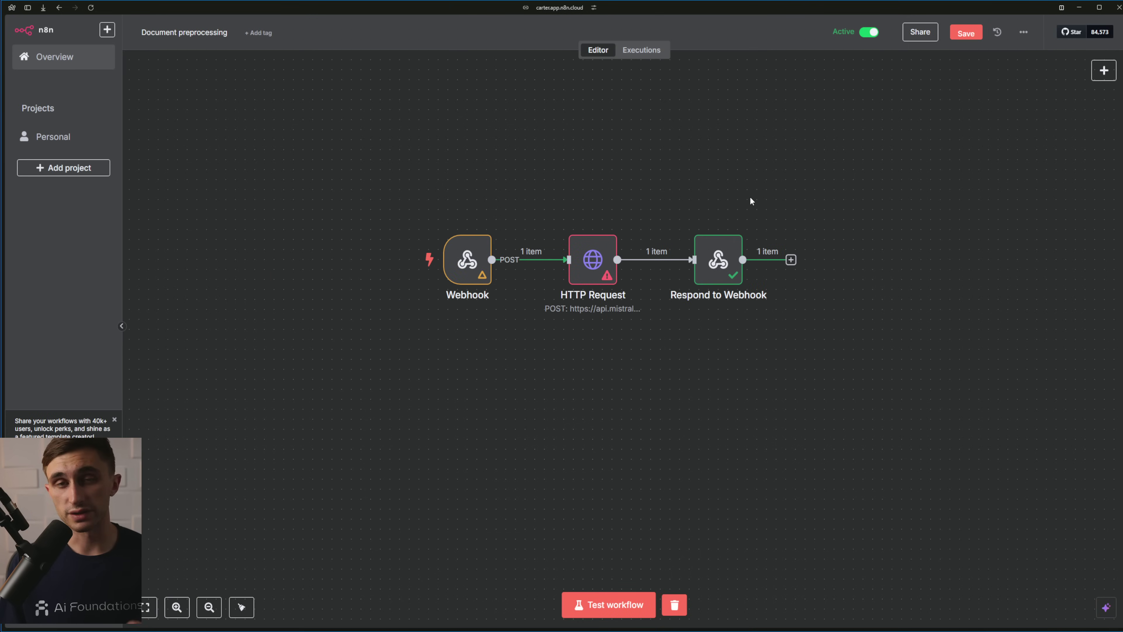
mouse_move(654, 264)
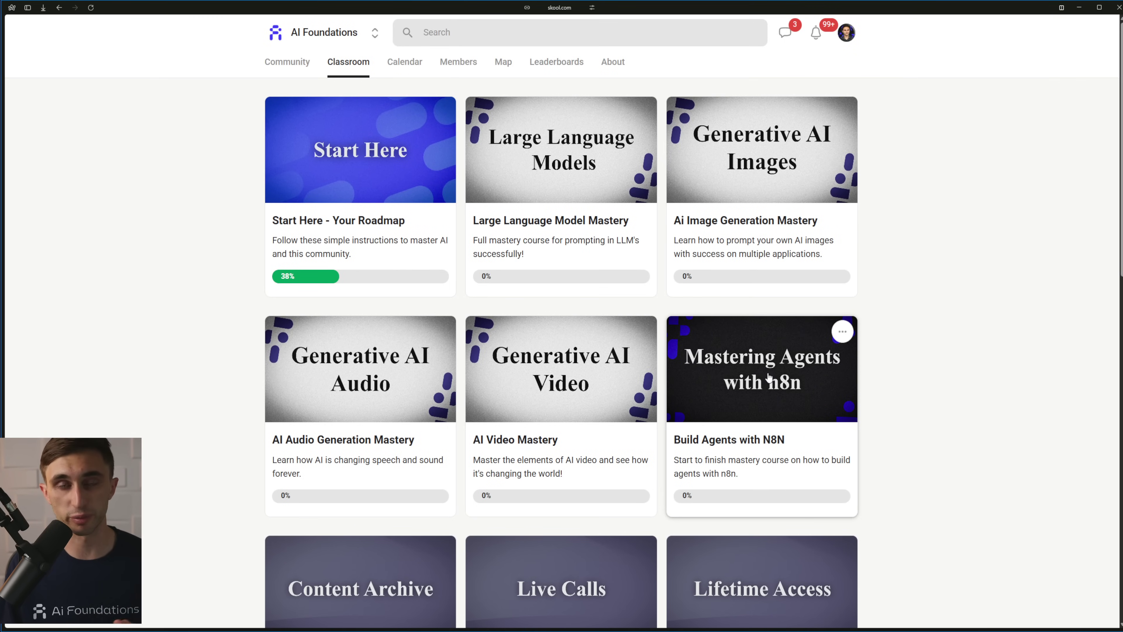
Open the Build Agents with N8N course and examine its lesson list and the Supabase RAG & Postgres Chat Memory lesson
click(789, 364)
scroll(342, 353, down, 3)
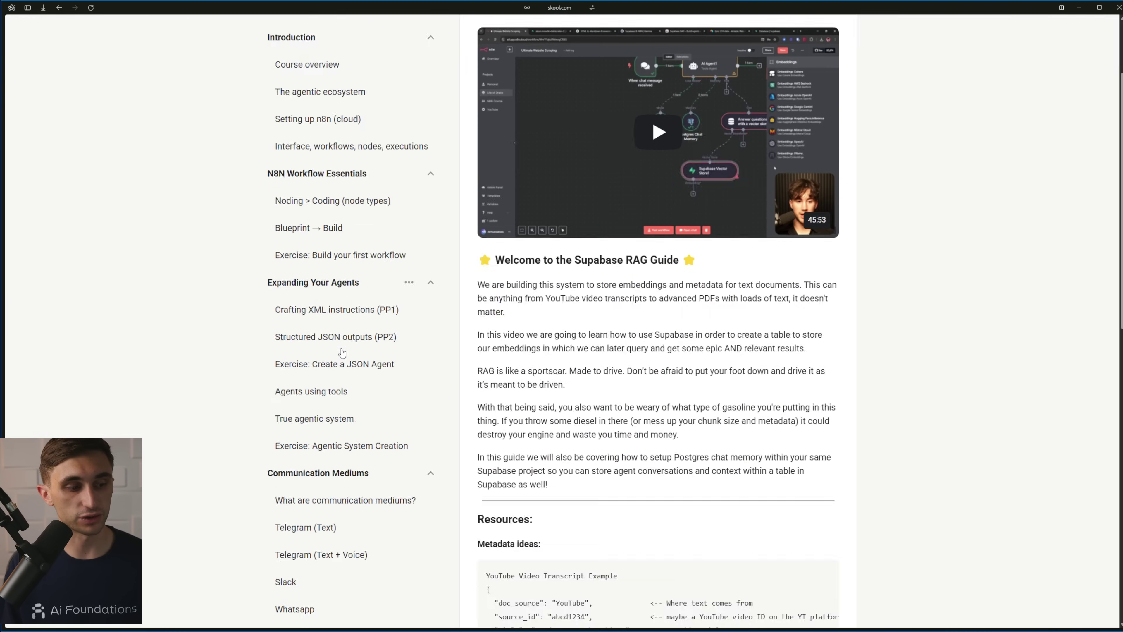
scroll(342, 353, down, 7)
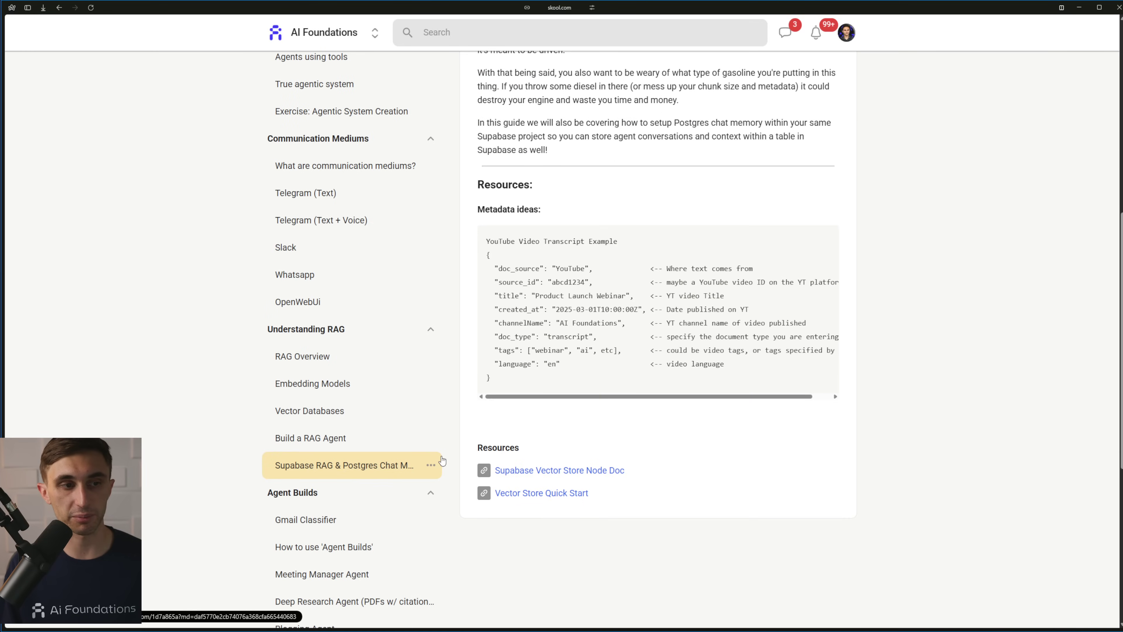
scroll(552, 385, up, 10)
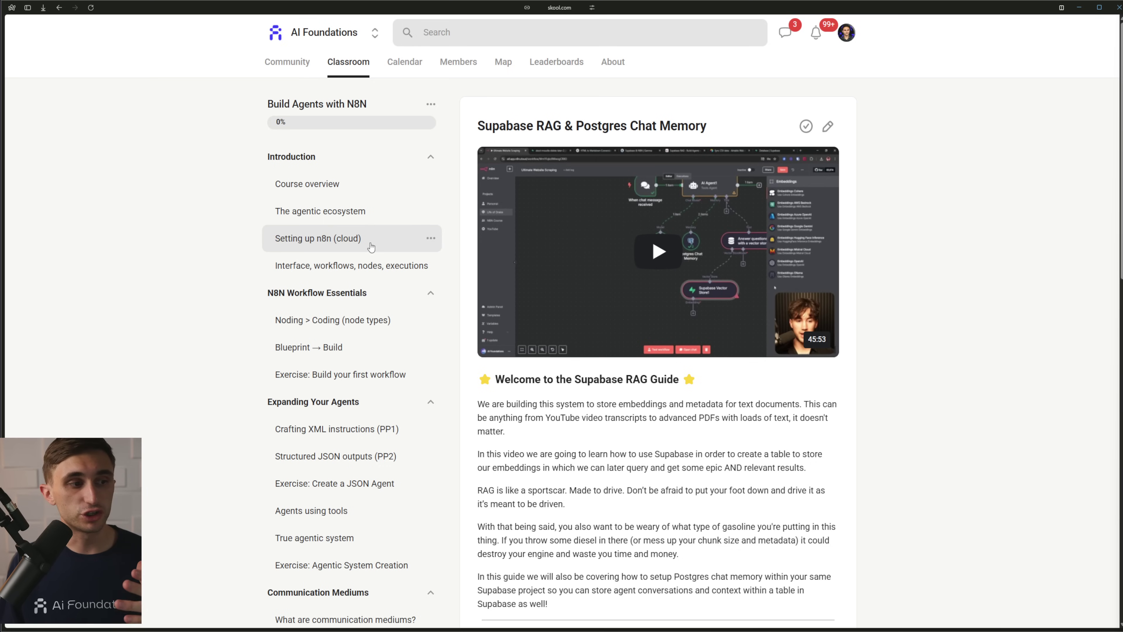
scroll(367, 221, down, 4)
scroll(387, 384, up, 4)
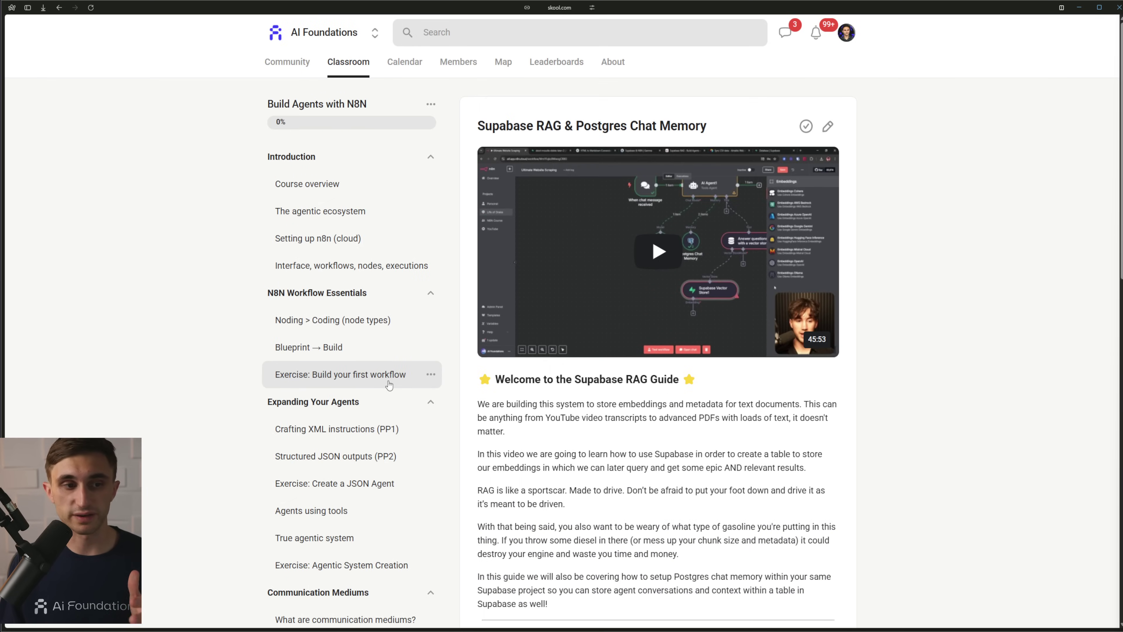
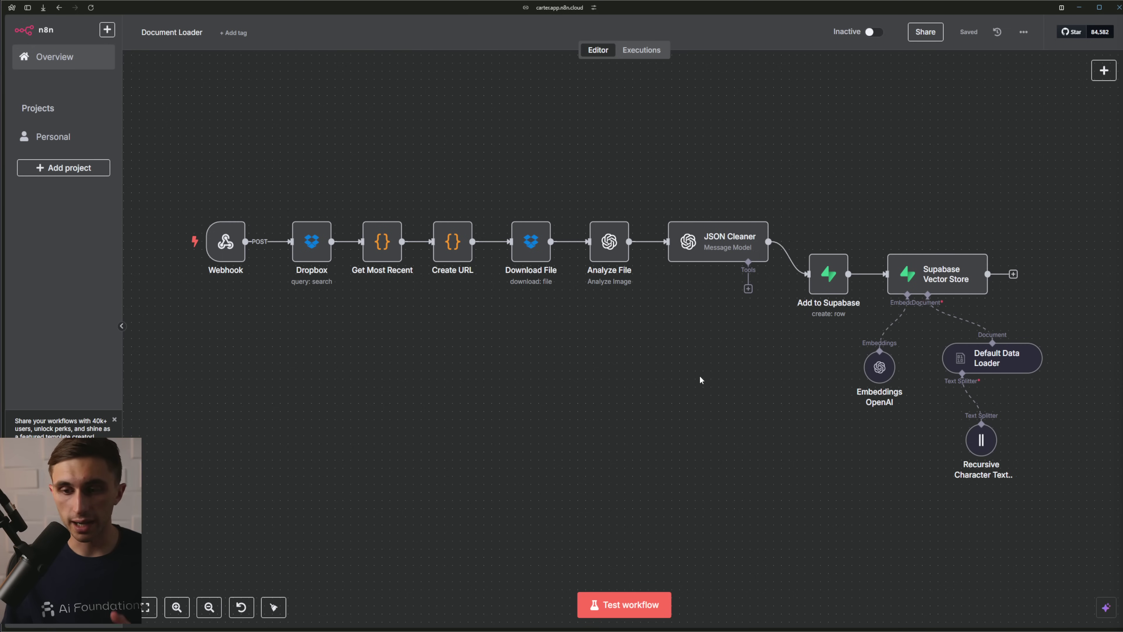
Copy the nodes from Analyze File through Supabase Vector Store, including sub-nodes, from the Document Loader workflow into the Document preprocessing workflow
drag(582, 160, 1067, 579)
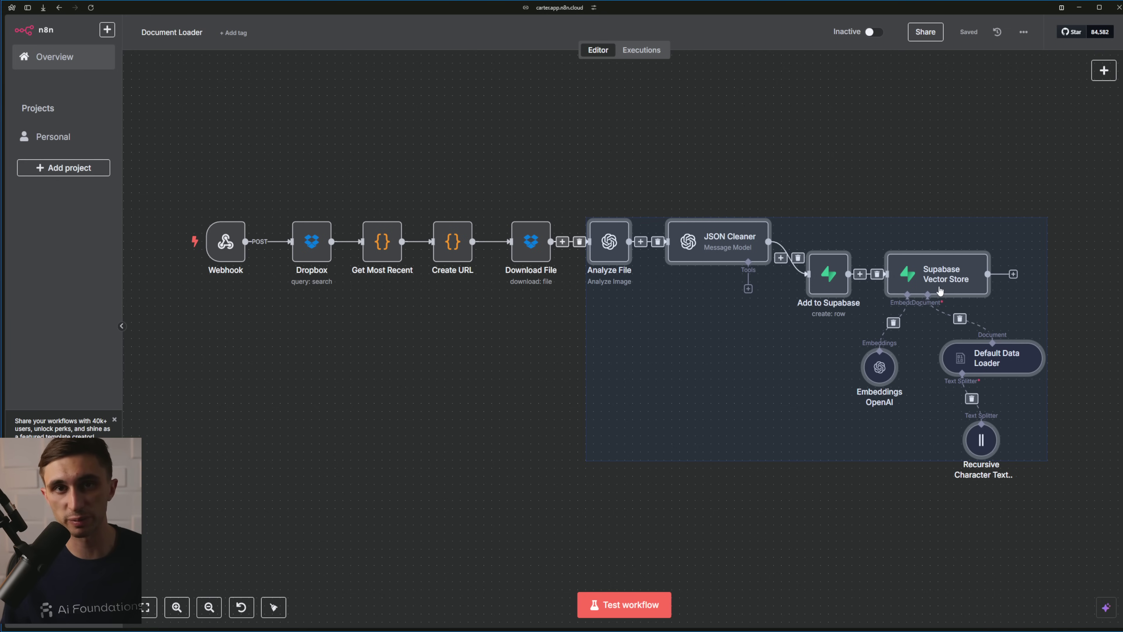
right_click(940, 291)
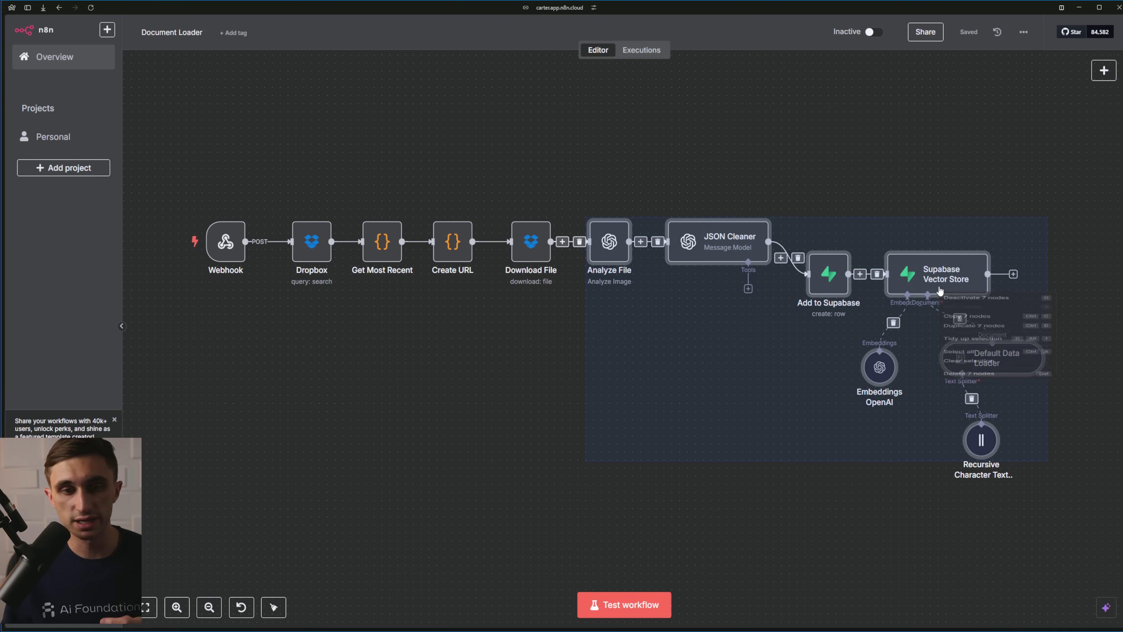
click(964, 335)
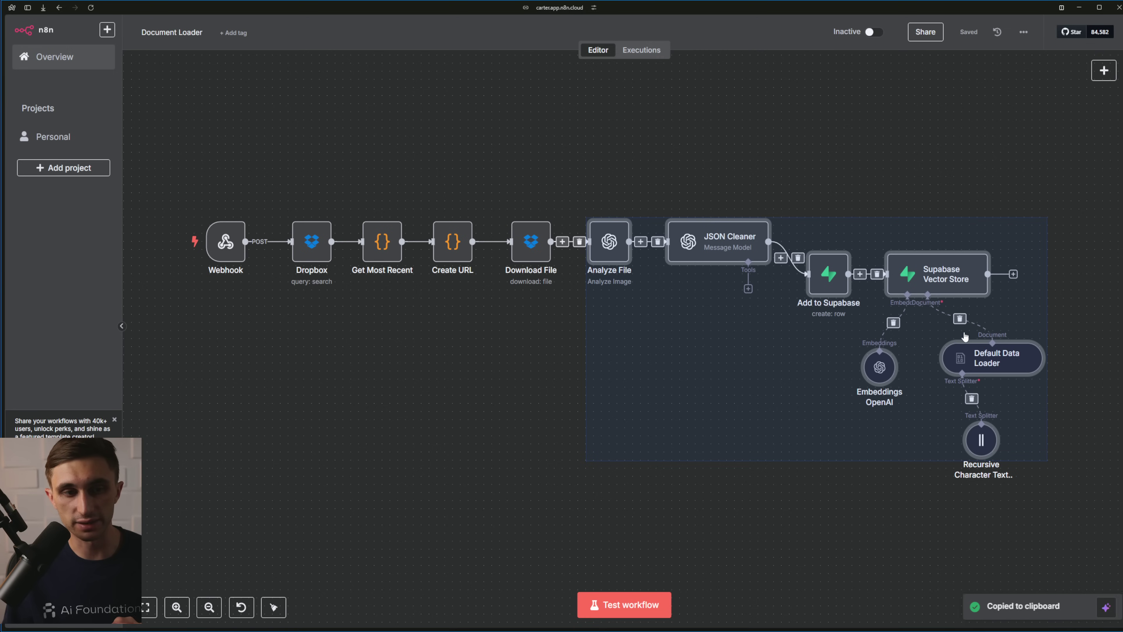
click(936, 168)
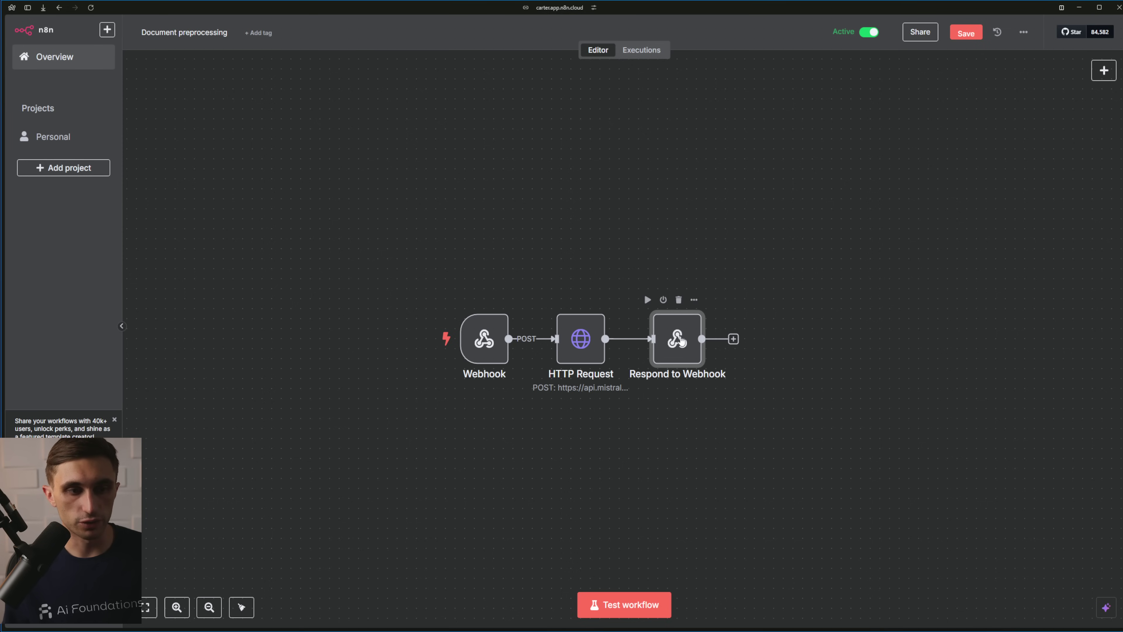
drag(681, 340, 873, 351)
key(ctrl+v)
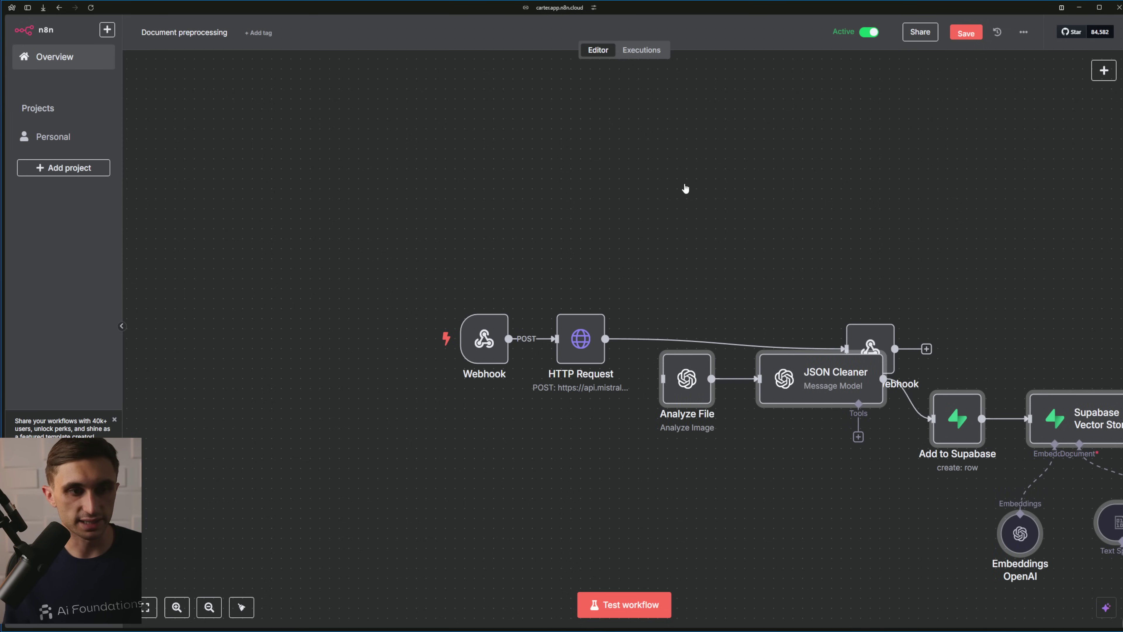
Detach the Respond to Webhook node from HTTP Request, move it above the chain, and connect HTTP Request to Analyze File instead
scroll(761, 259, down, 3)
drag(826, 311, 867, 239)
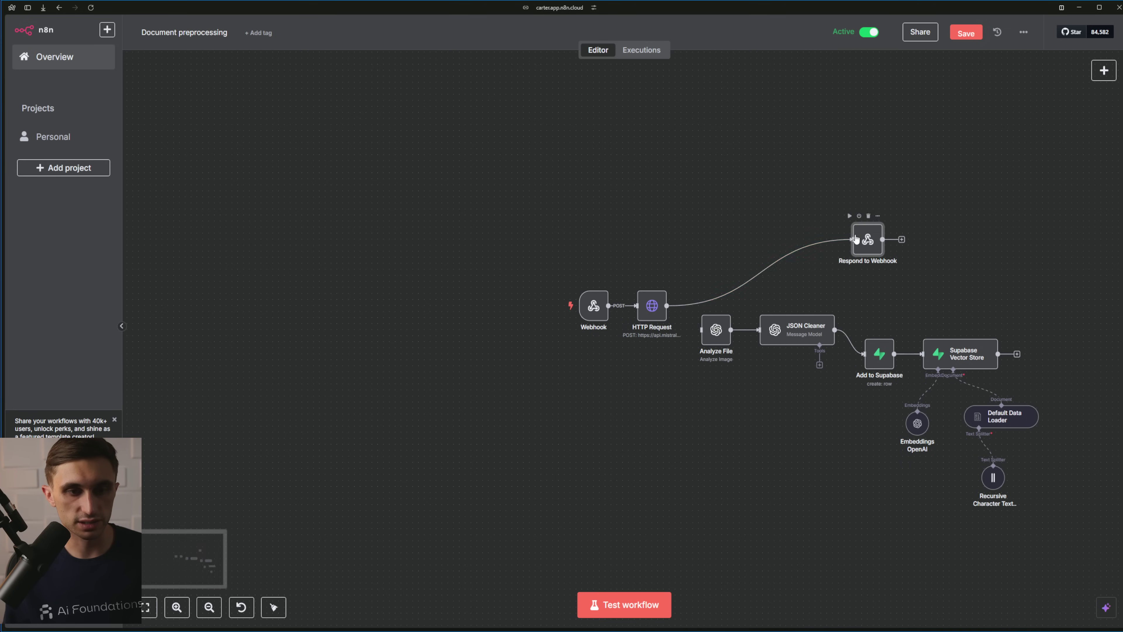
mouse_move(771, 276)
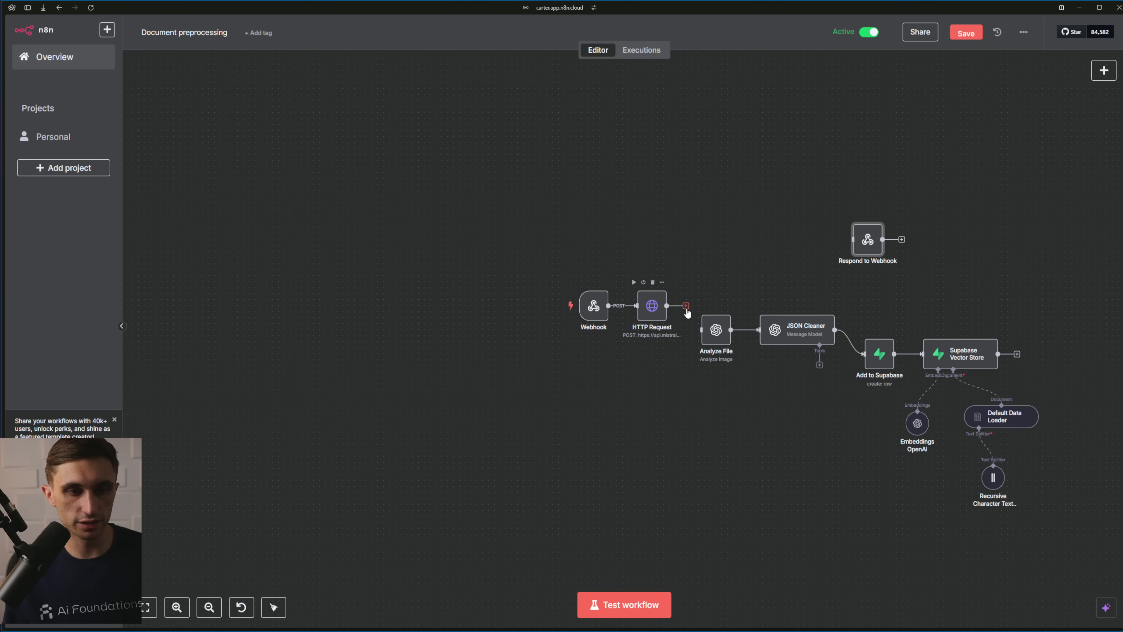
drag(715, 333, 795, 300)
Line up Add to Supabase and Supabase Vector Store with the main chain, and arrange the embeddings, data loader and text splitter sub-nodes beneath
drag(879, 354, 891, 312)
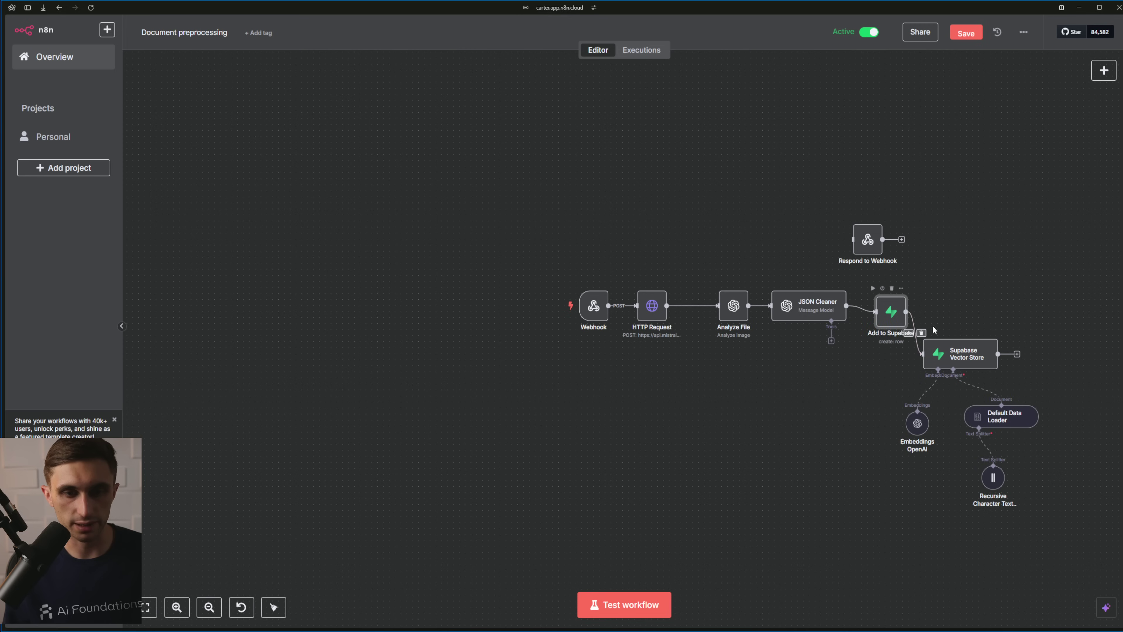
drag(953, 357, 959, 315)
drag(891, 311, 948, 305)
drag(923, 420, 923, 393)
drag(993, 418, 986, 394)
drag(996, 474, 978, 451)
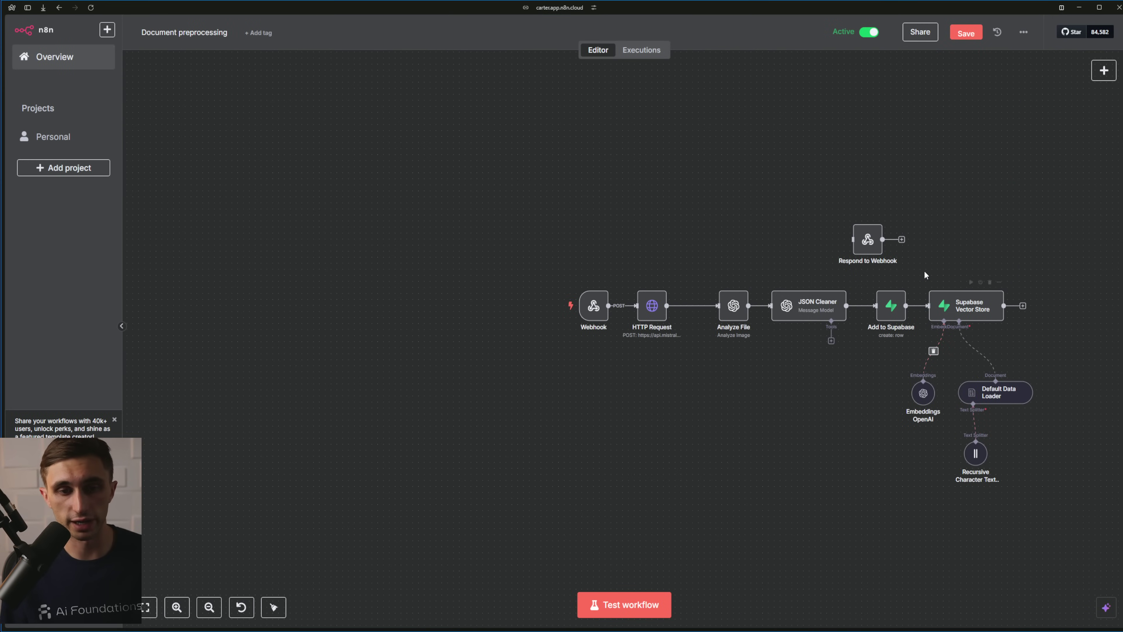
Connect Respond to Webhook after Supabase Vector Store as the last node, and reposition the whole workflow on the canvas
drag(868, 241, 1065, 308)
drag(1097, 235, 535, 539)
drag(812, 322, 526, 256)
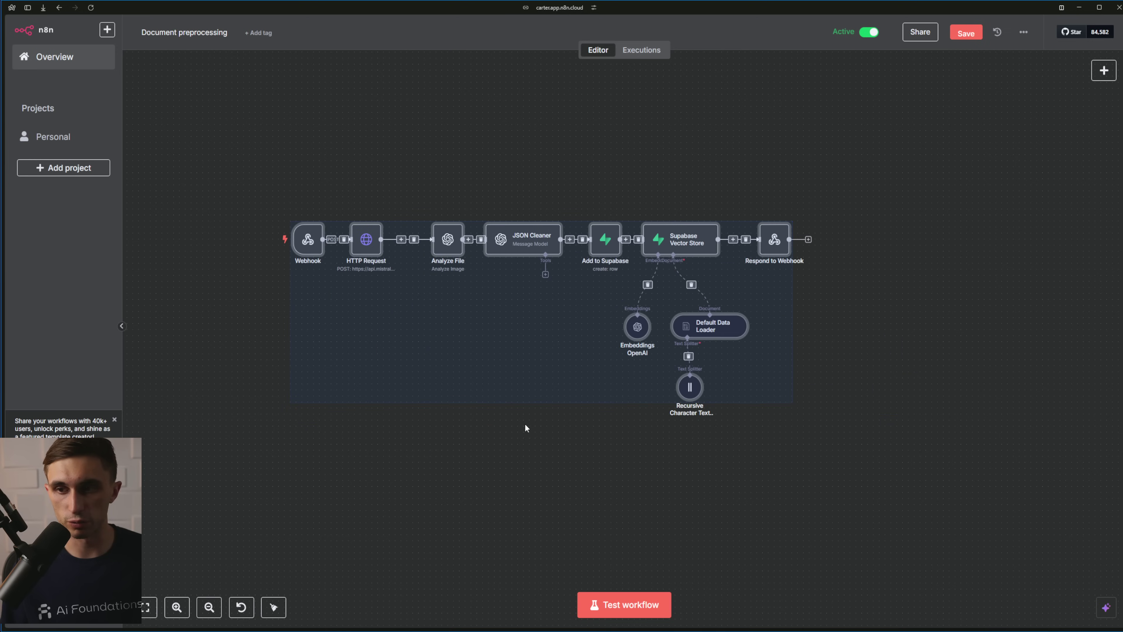
click(525, 423)
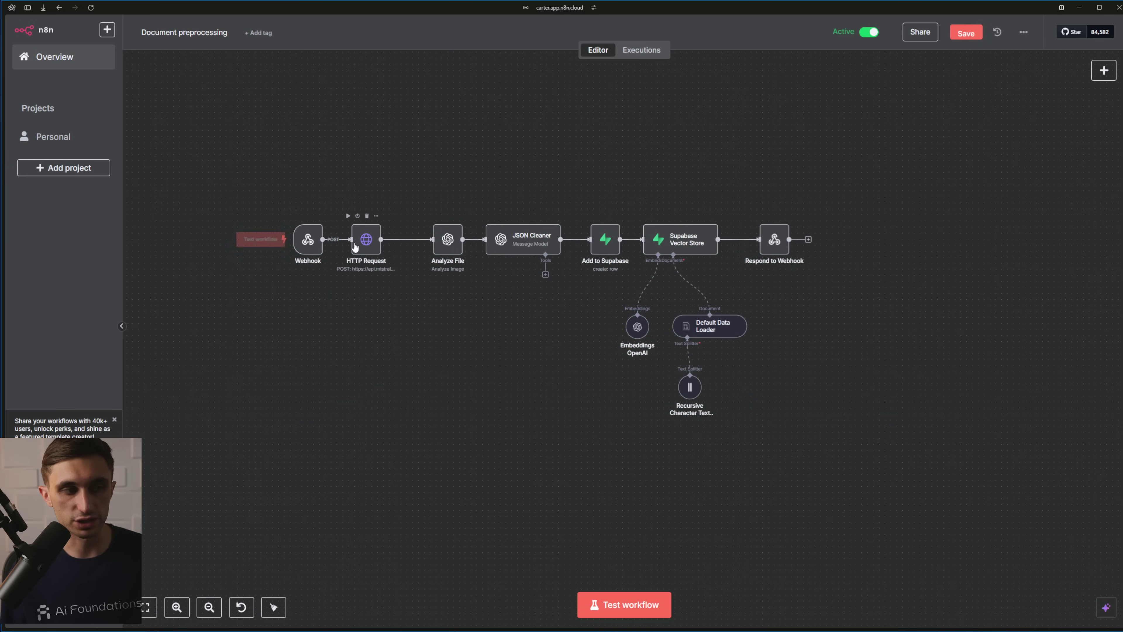
Insert a Dropbox node with the Upload a file action between HTTP Request and Analyze File
mouse_move(396, 252)
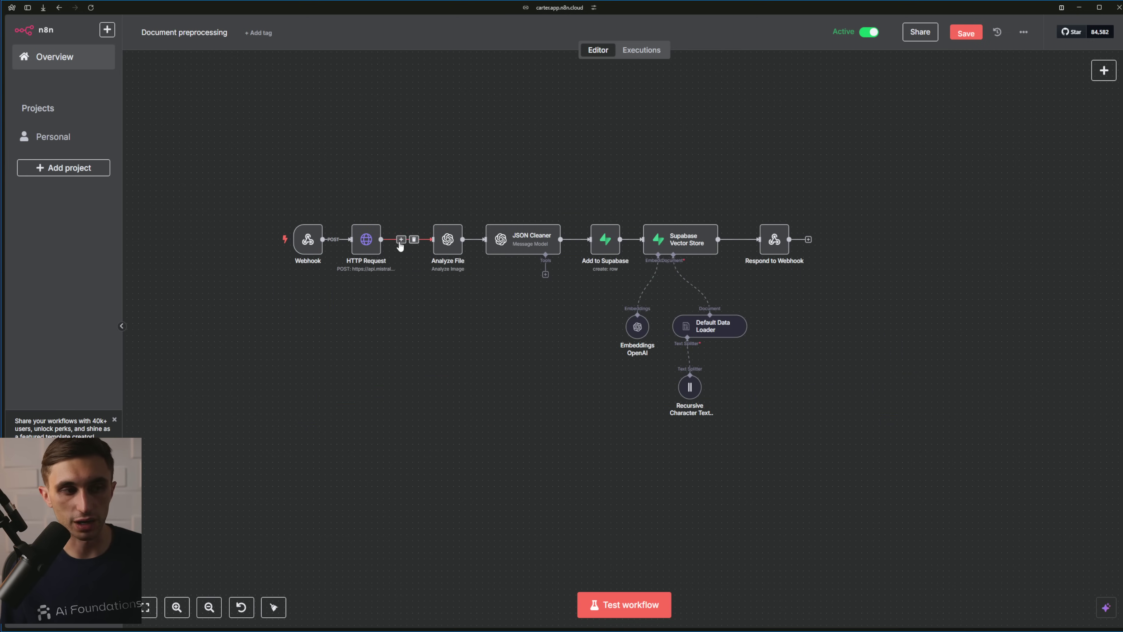
mouse_move(370, 249)
mouse_down()
mouse_move(404, 250)
mouse_move(390, 240)
mouse_up()
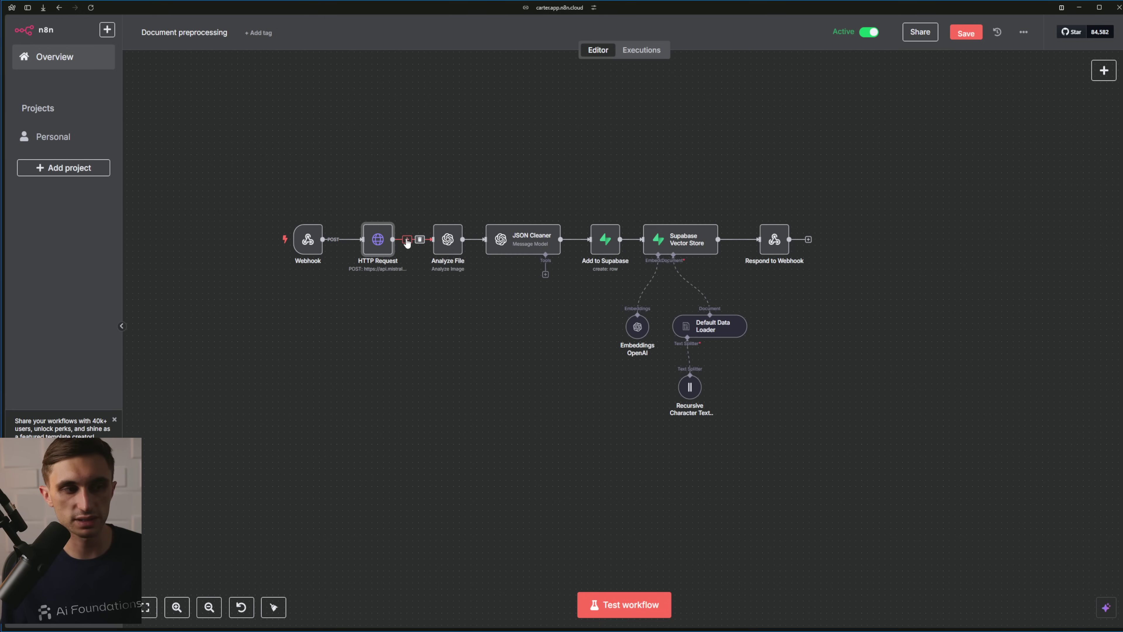
click(406, 239)
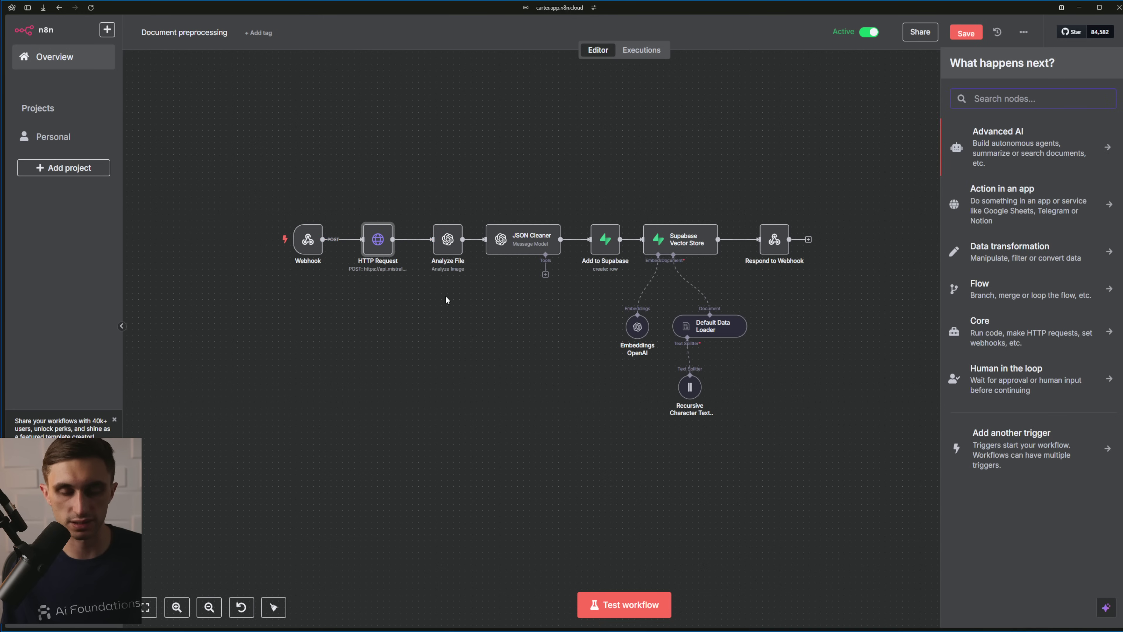
text(dropbox)
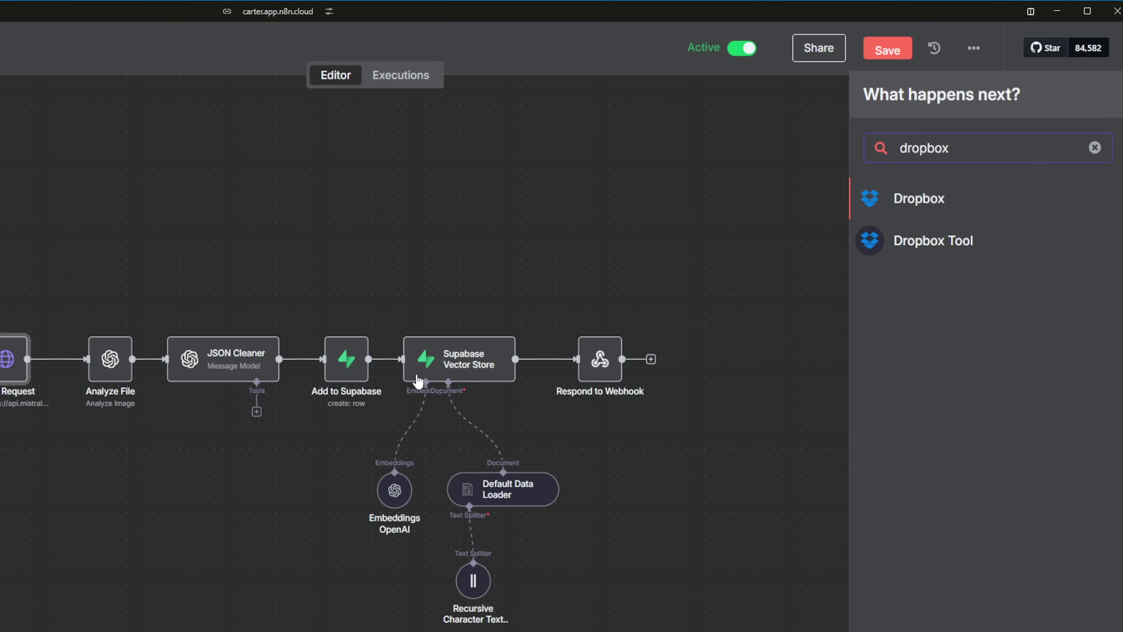
click(959, 164)
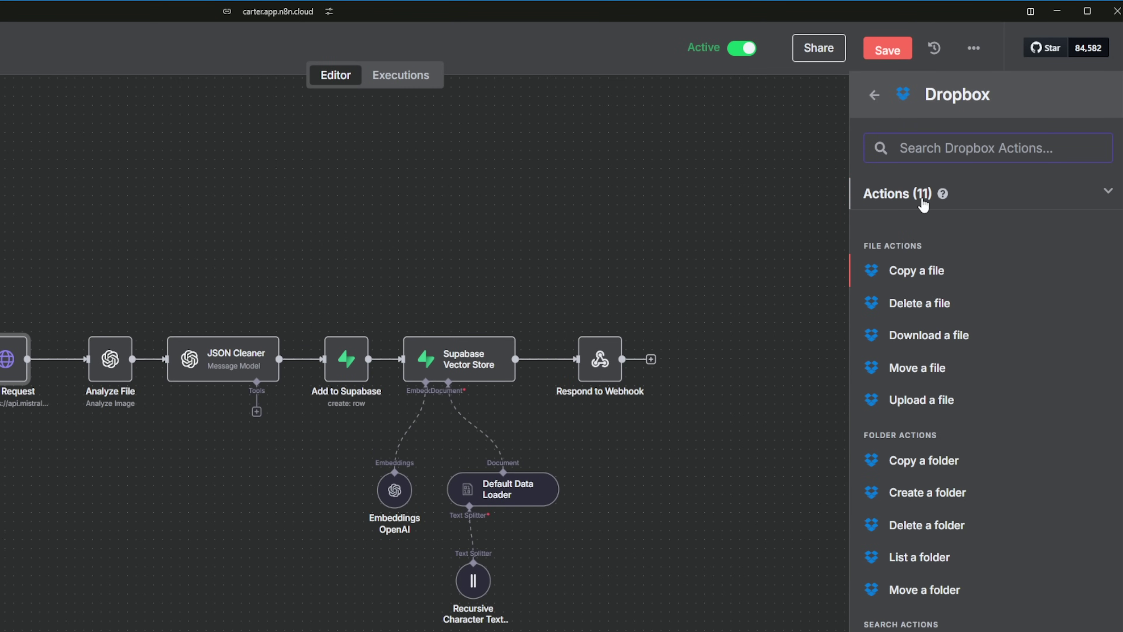
click(920, 401)
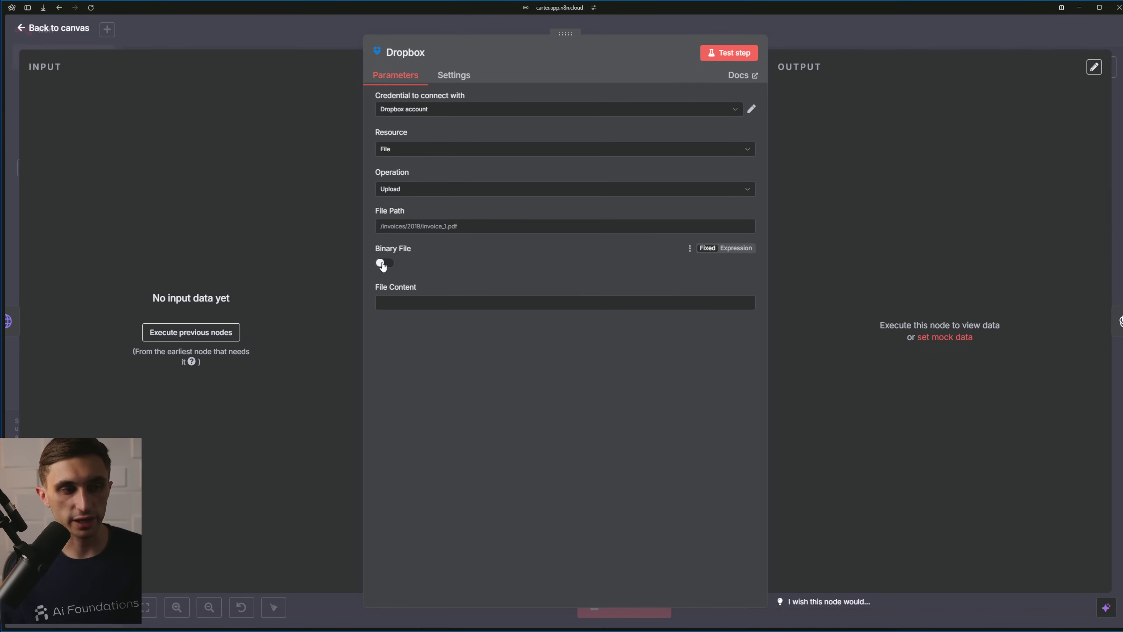
Enable Binary File for the Dropbox upload and return to the canvas
click(383, 265)
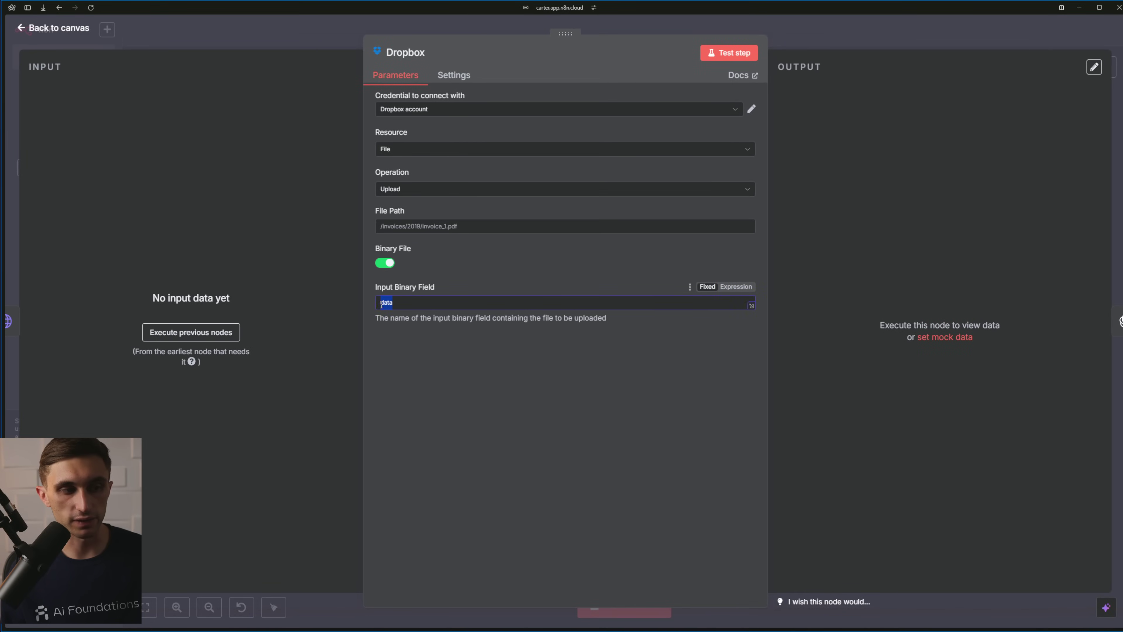
click(438, 276)
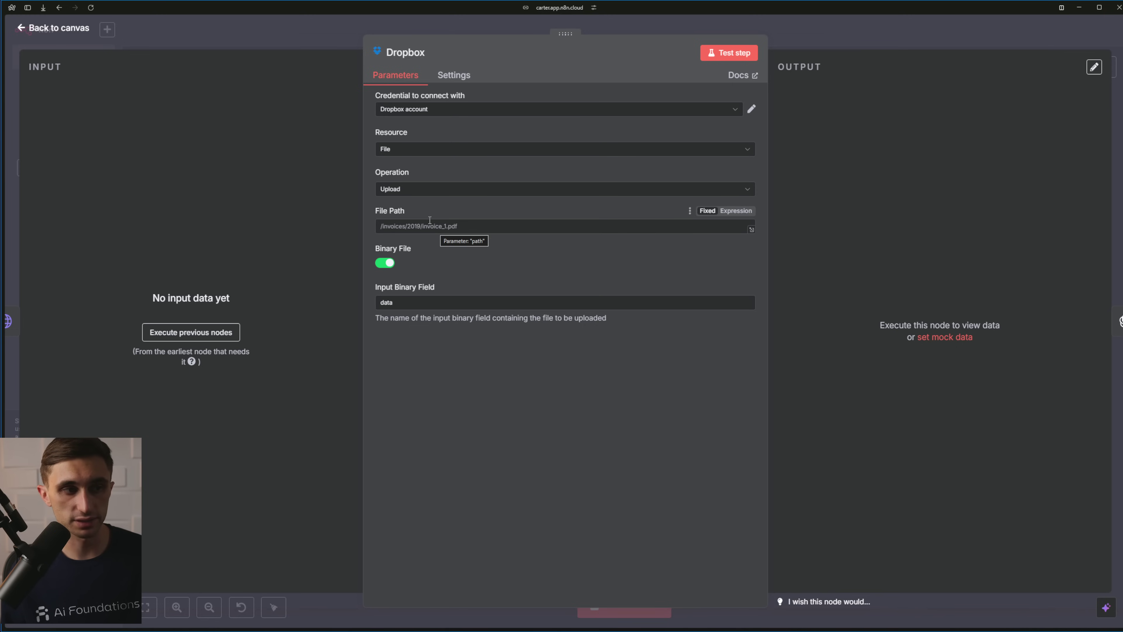
click(66, 29)
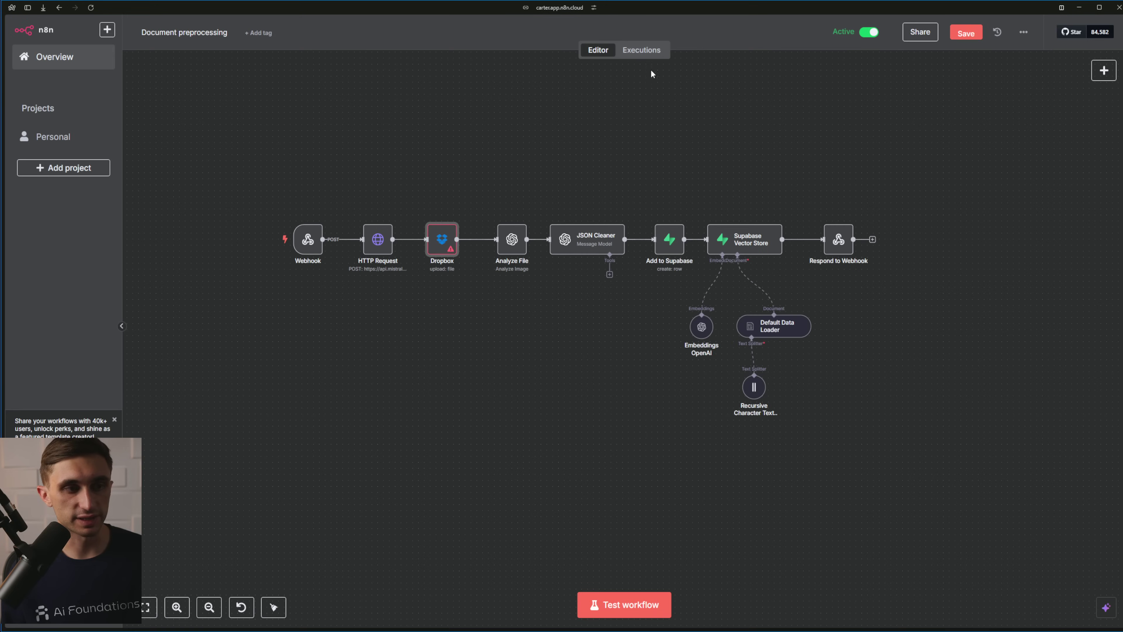
Copy the data of the Apr 22, 15:09:29 execution into the editor and open the Dropbox node
click(651, 53)
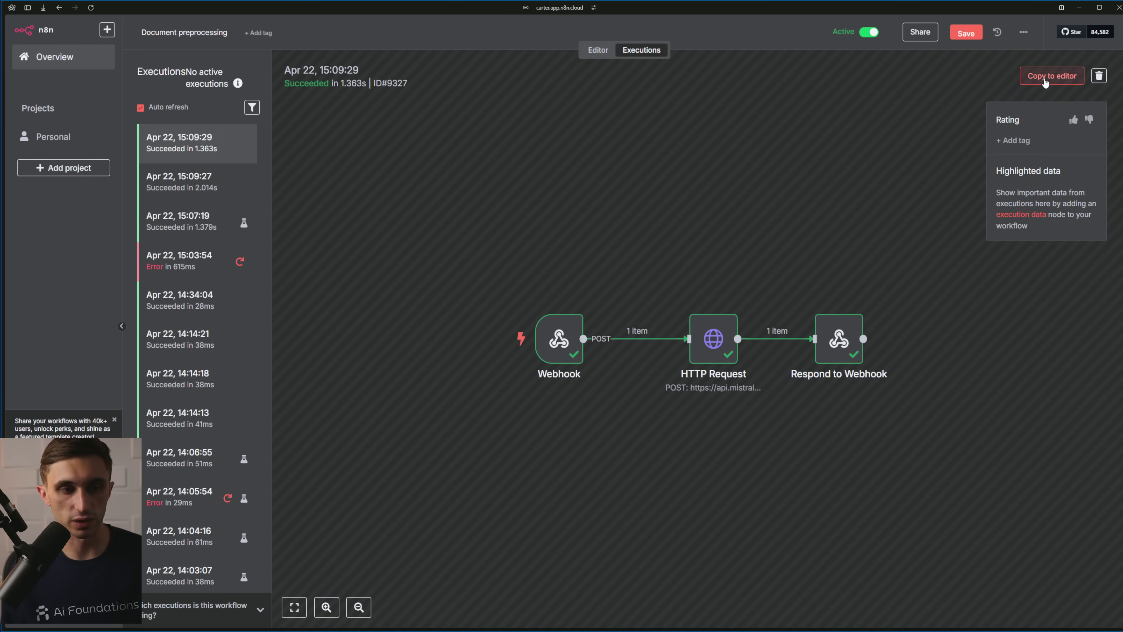
click(1045, 78)
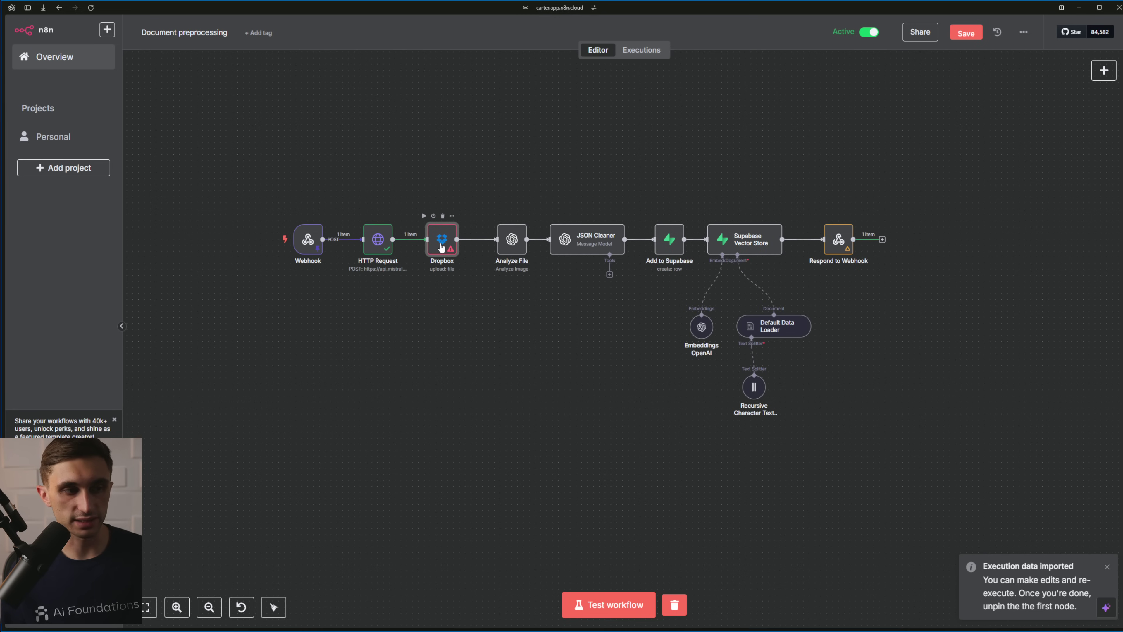
double_click(442, 248)
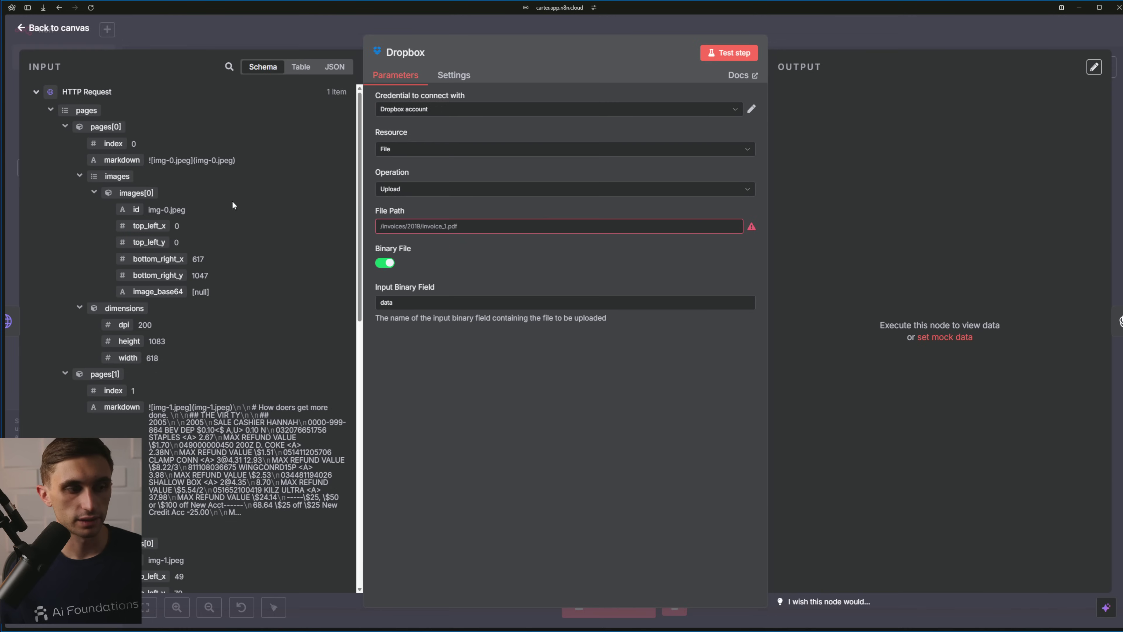
Replace the Dropbox node's Input Binary Field value with the content_base64 field from the Webhook body
click(37, 93)
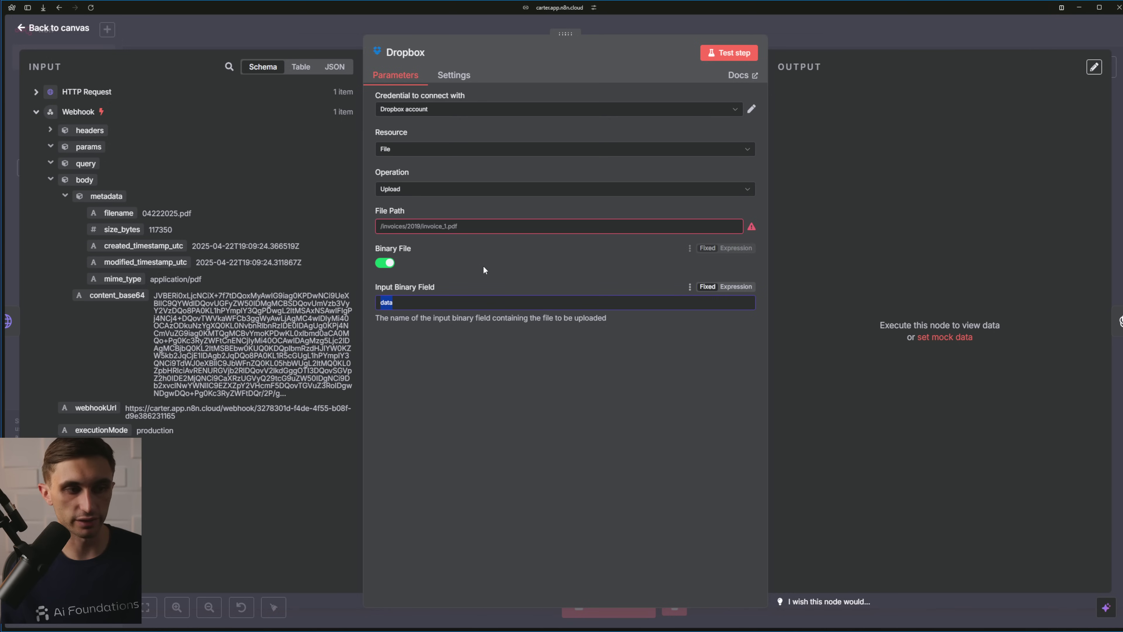
key(BackSpace)
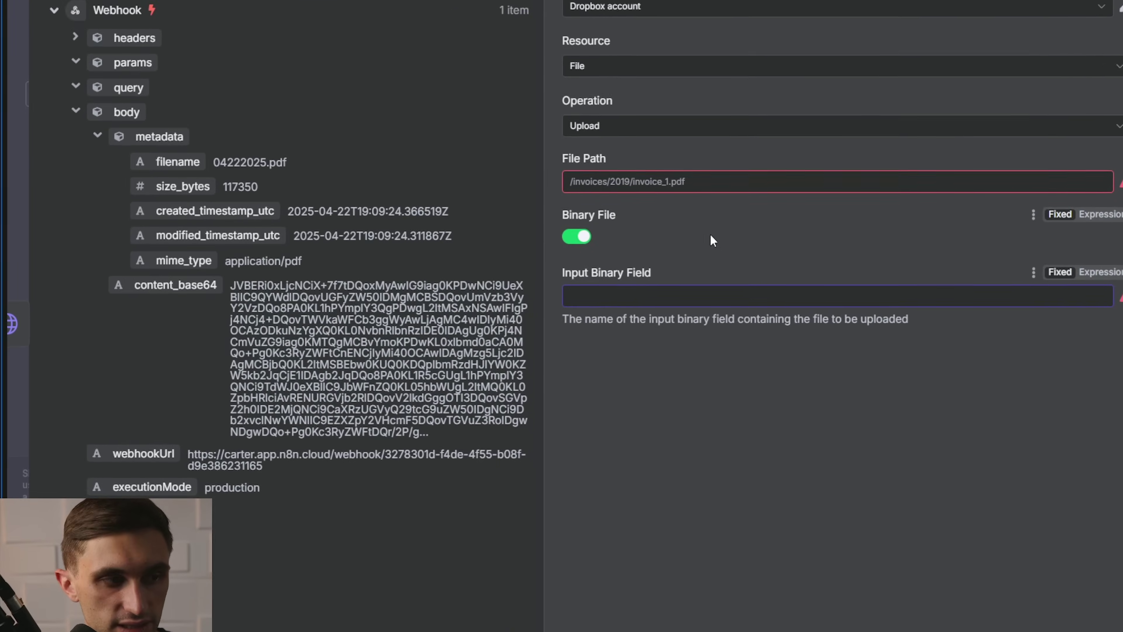
drag(164, 287, 679, 305)
click(719, 274)
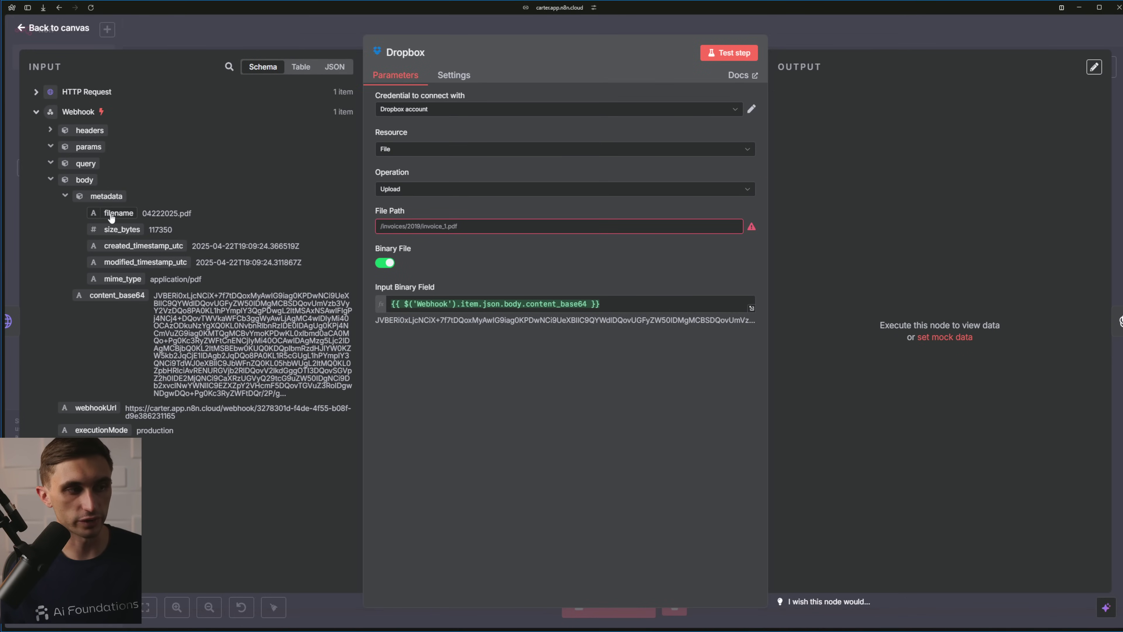
Map the Dropbox File Path to the Webhook metadata's filename, test the upload step, and return to the canvas
drag(111, 217, 494, 231)
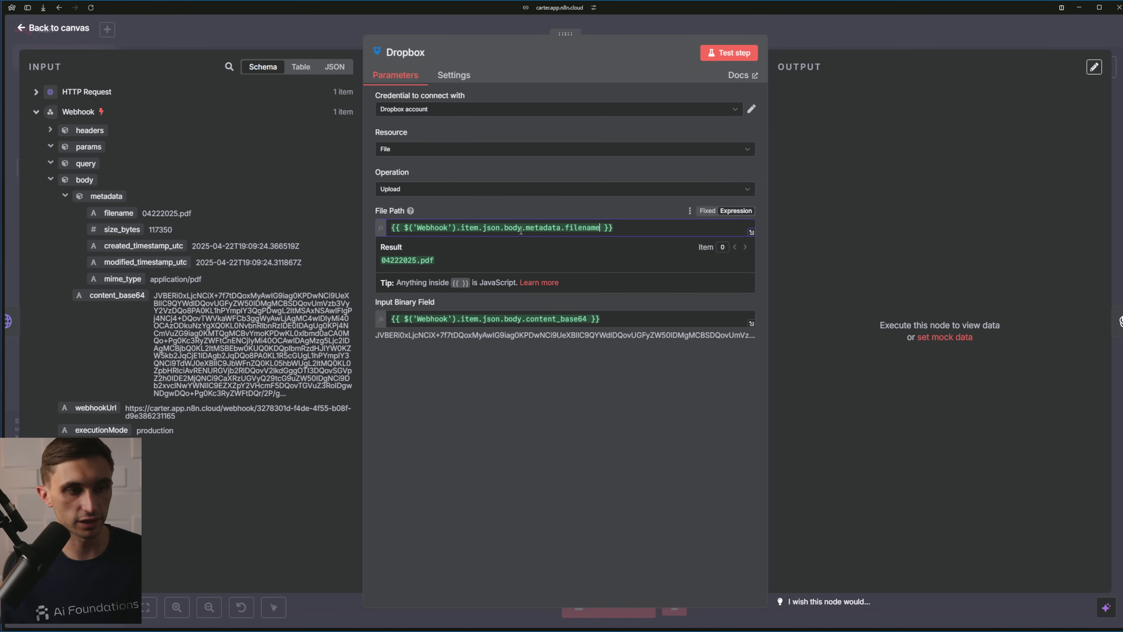
click(460, 243)
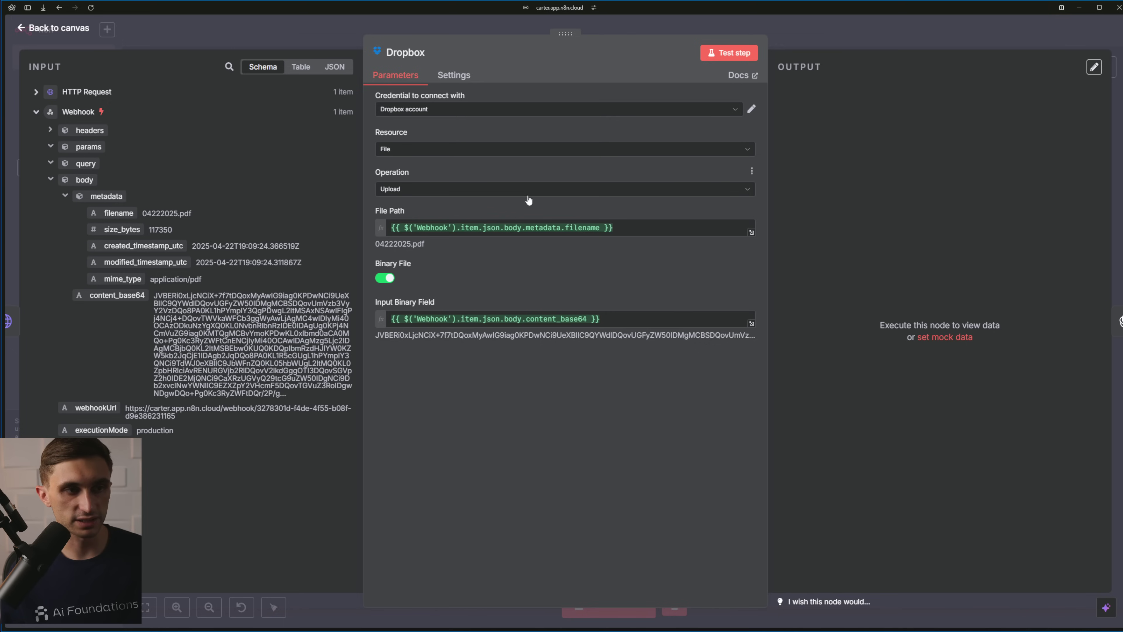
click(746, 59)
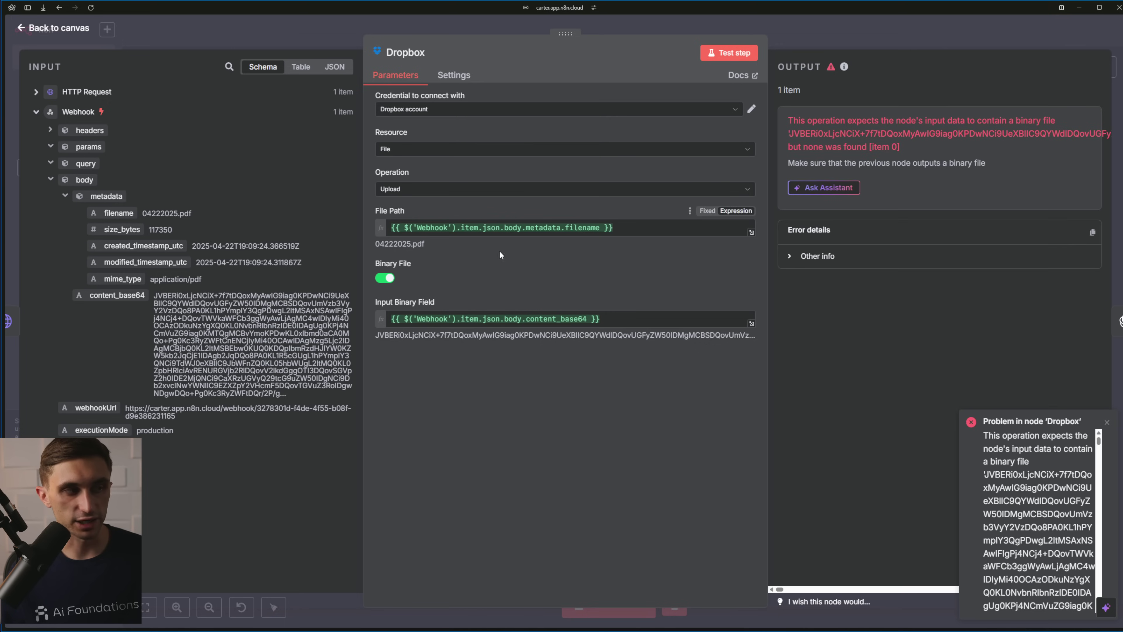
click(59, 28)
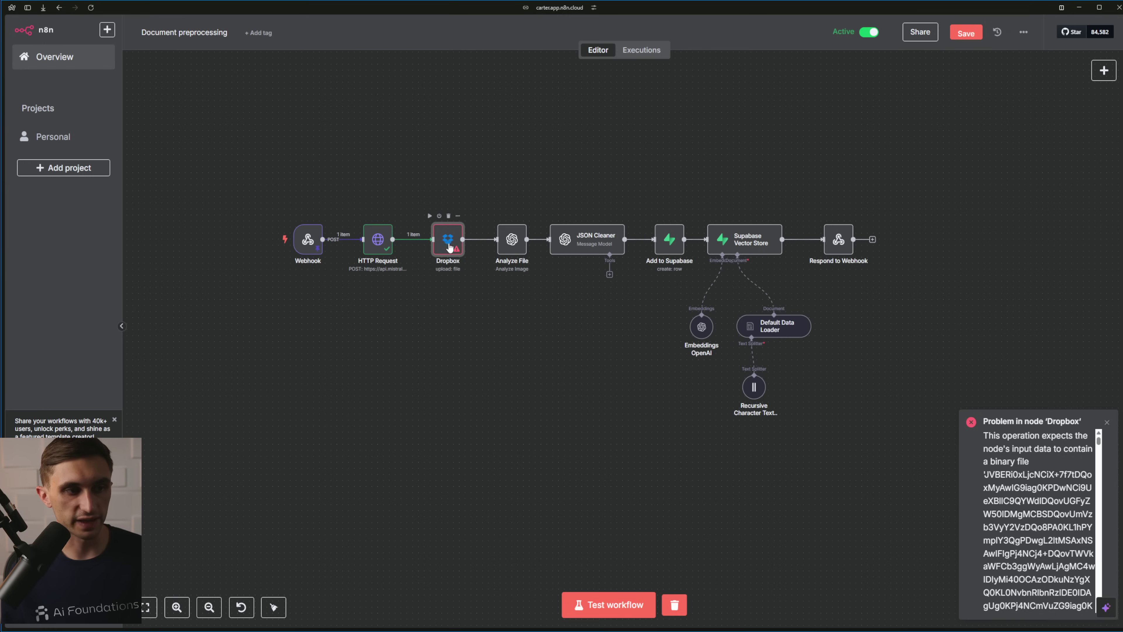
Insert a Convert to File node with the Move Base64 String to File operation between the HTTP Request and Dropbox nodes
click(416, 240)
text(convert)
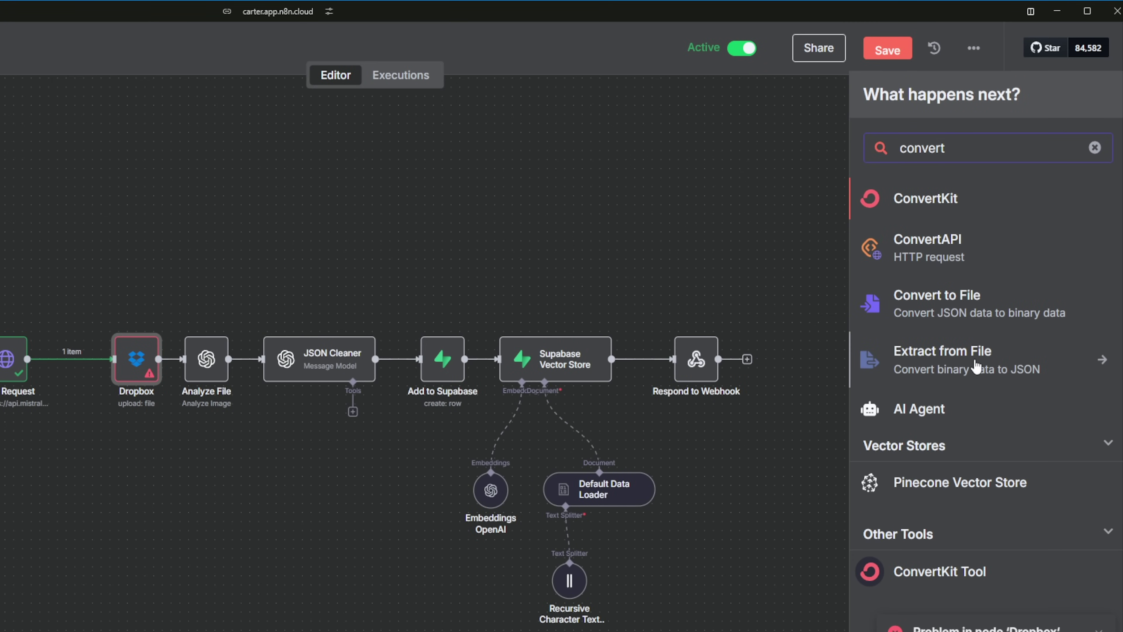
click(1003, 315)
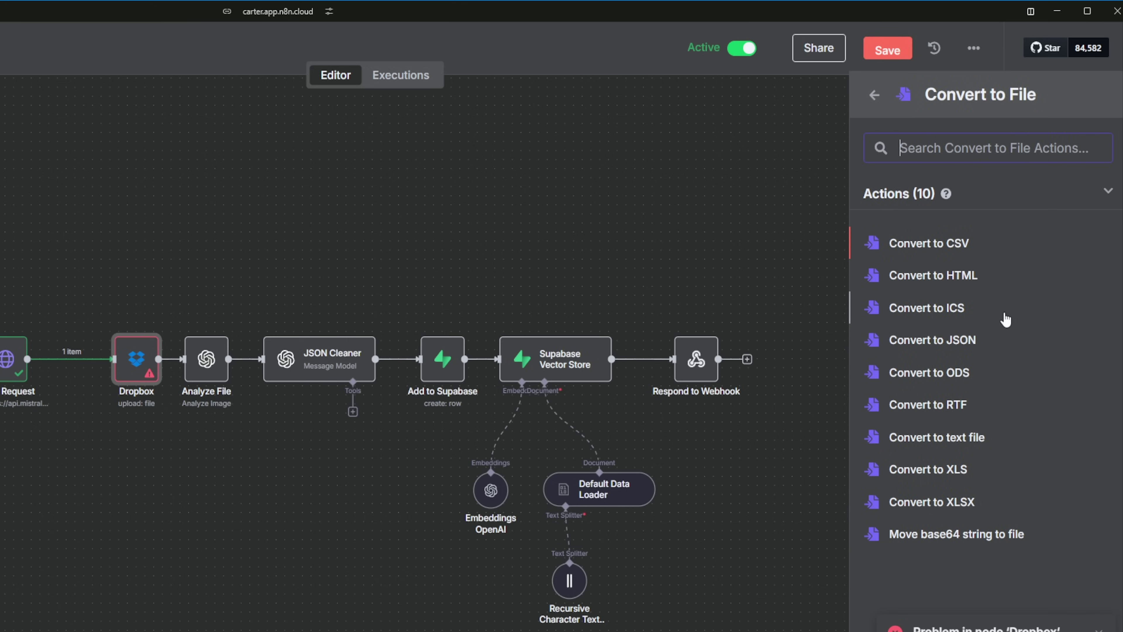
click(972, 536)
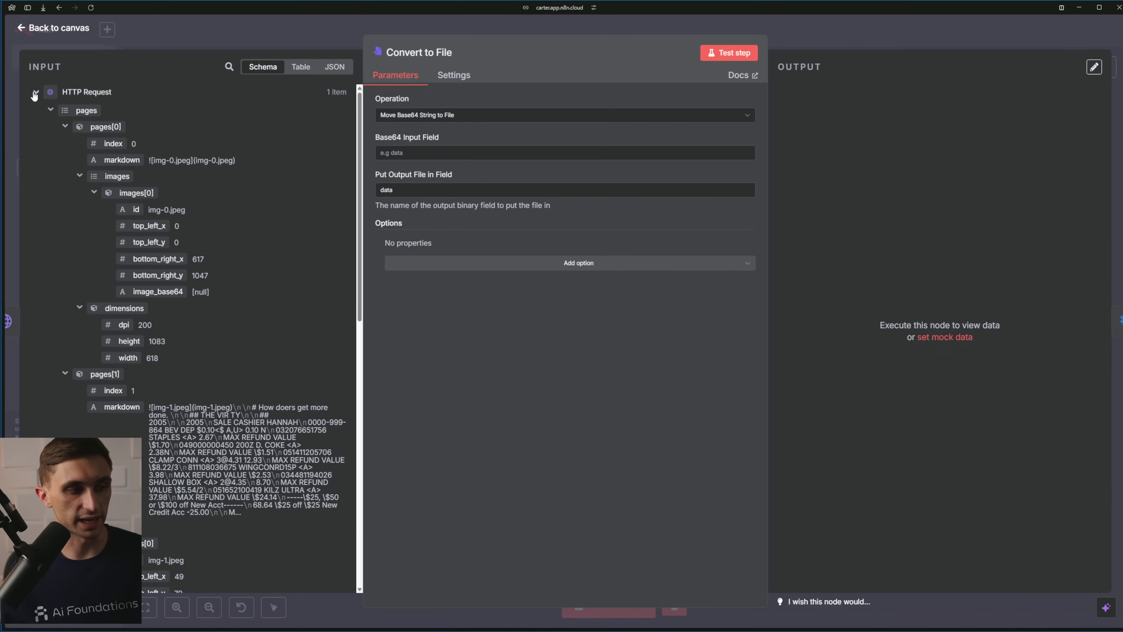
Map the Base64 Input Field to the Webhook body's content_base64, test the conversion step, and return to the canvas
click(34, 93)
drag(93, 293, 438, 160)
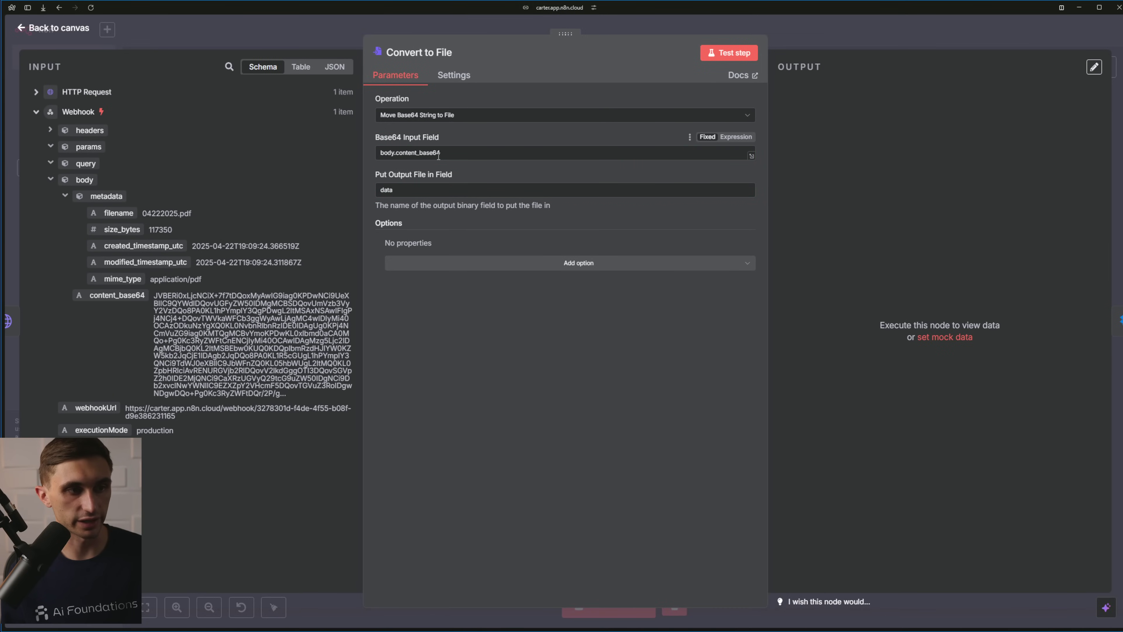
click(725, 55)
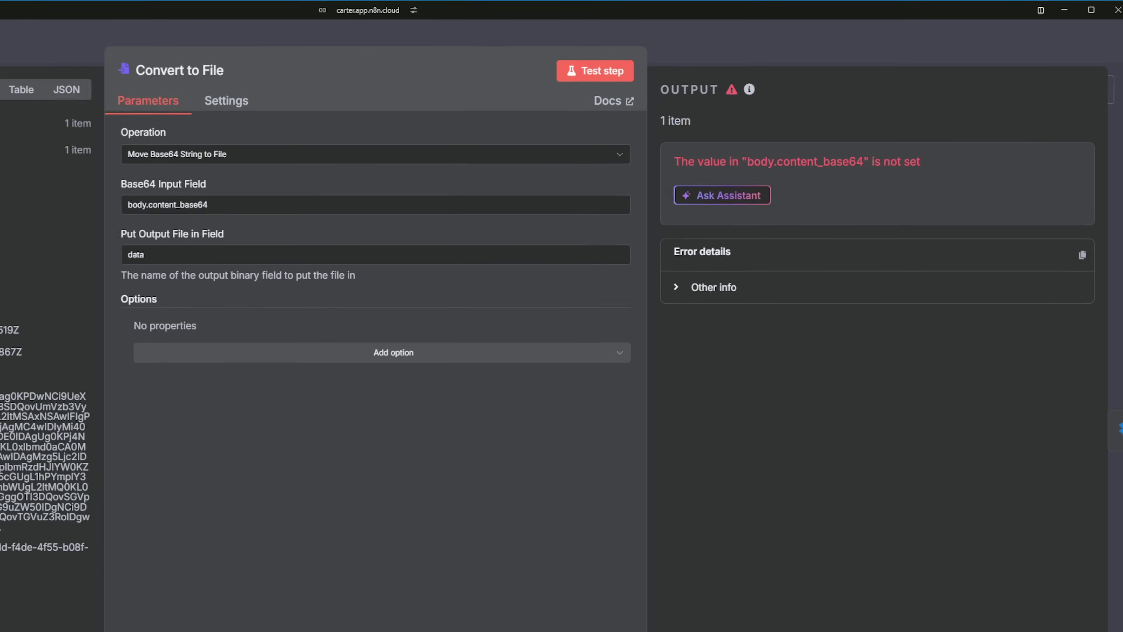
click(53, 25)
Rewire the workflow so Webhook feeds Convert to File, followed by Dropbox, HTTP Request, and Analyze File
drag(447, 238, 453, 207)
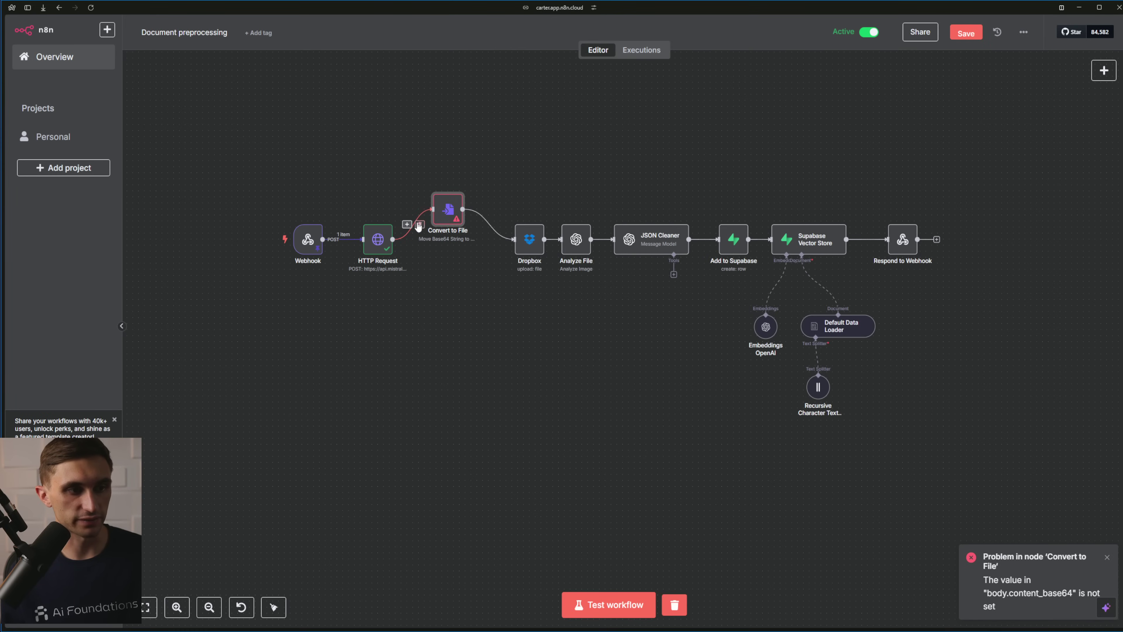
click(419, 225)
drag(377, 250, 453, 251)
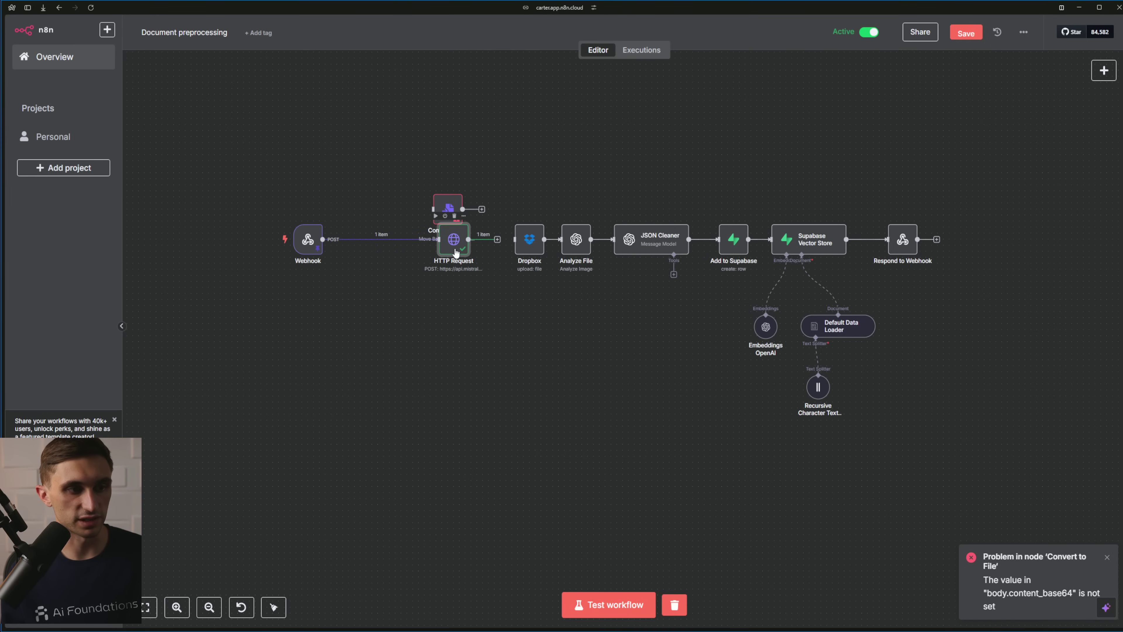
drag(449, 205, 380, 236)
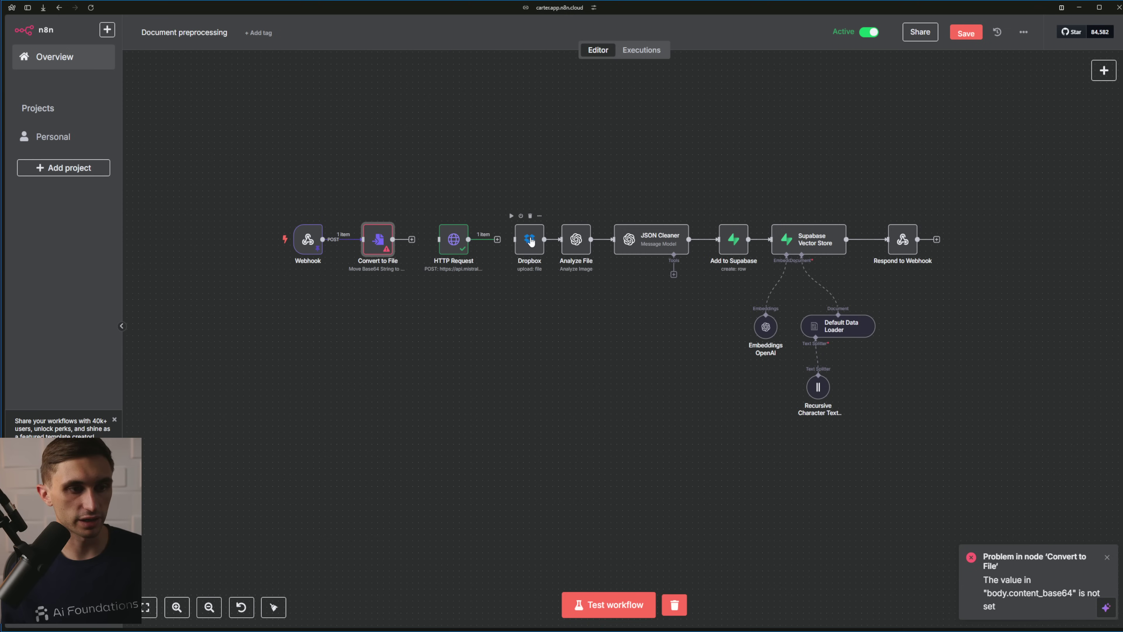
drag(534, 245, 399, 179)
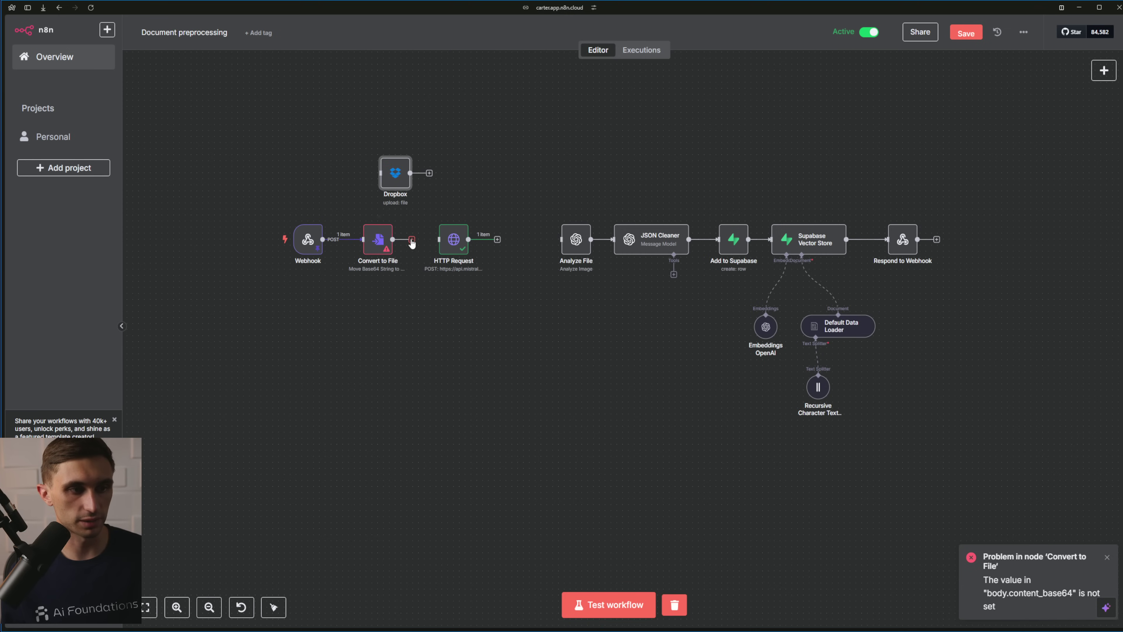
drag(411, 241, 381, 174)
drag(448, 178, 437, 242)
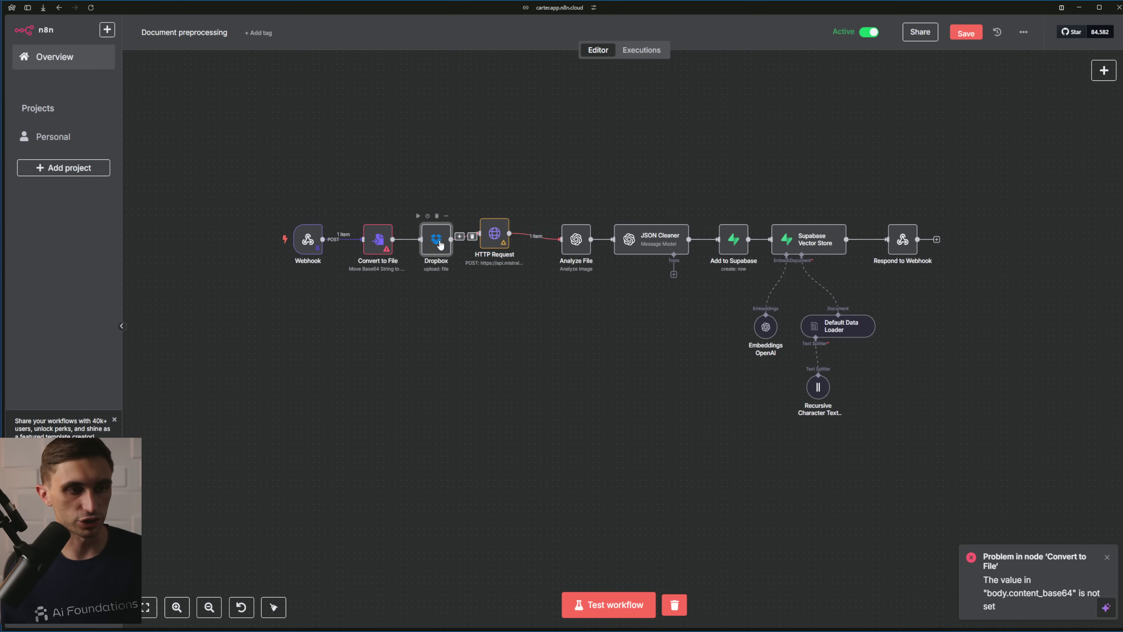
Test the Convert to File node in its new place, view the output PDF, and return to the canvas
double_click(384, 240)
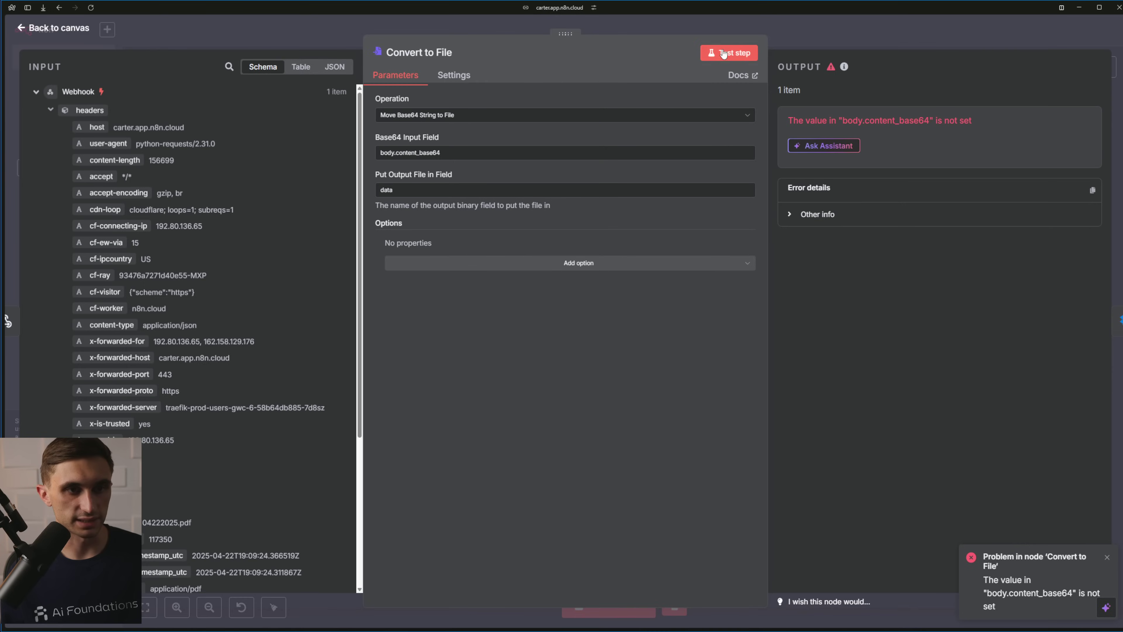
click(722, 54)
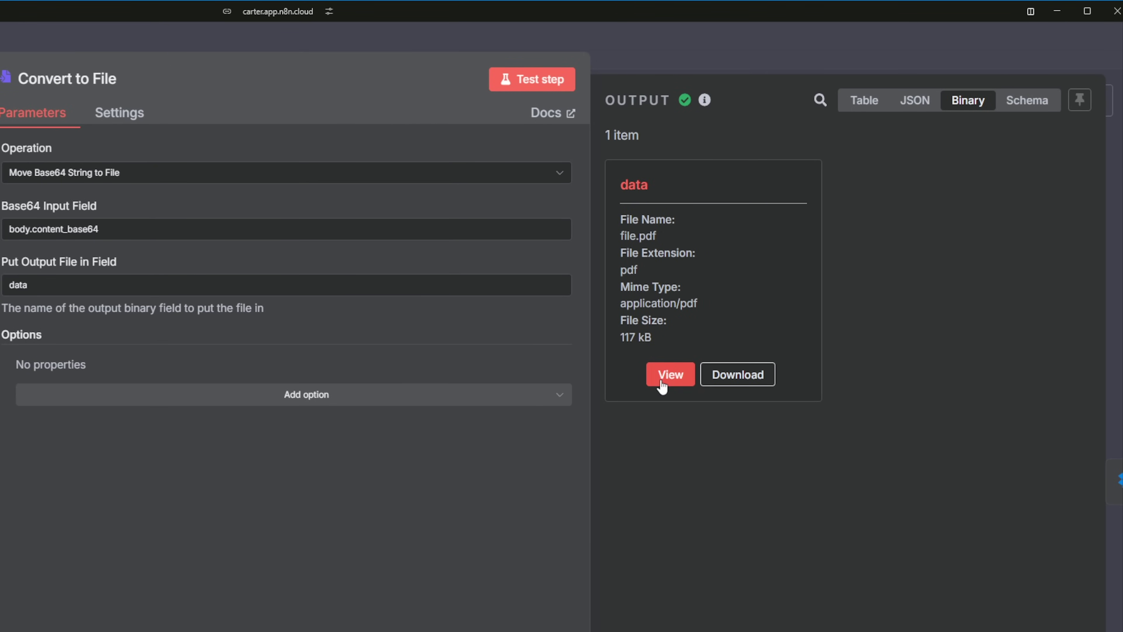
click(670, 374)
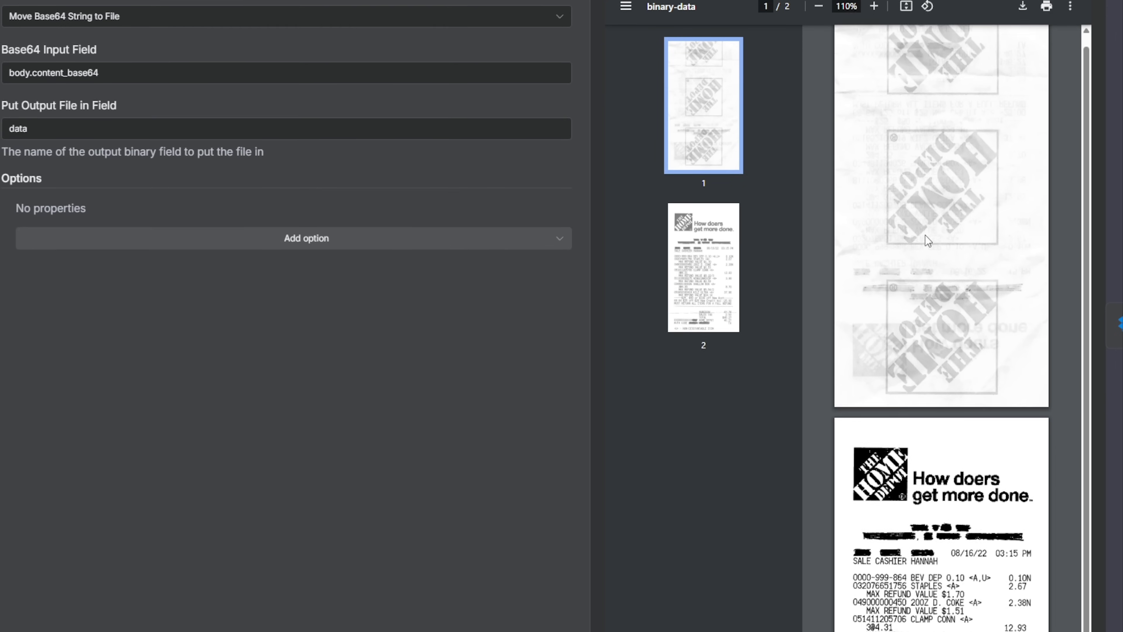
scroll(925, 233, down, 2)
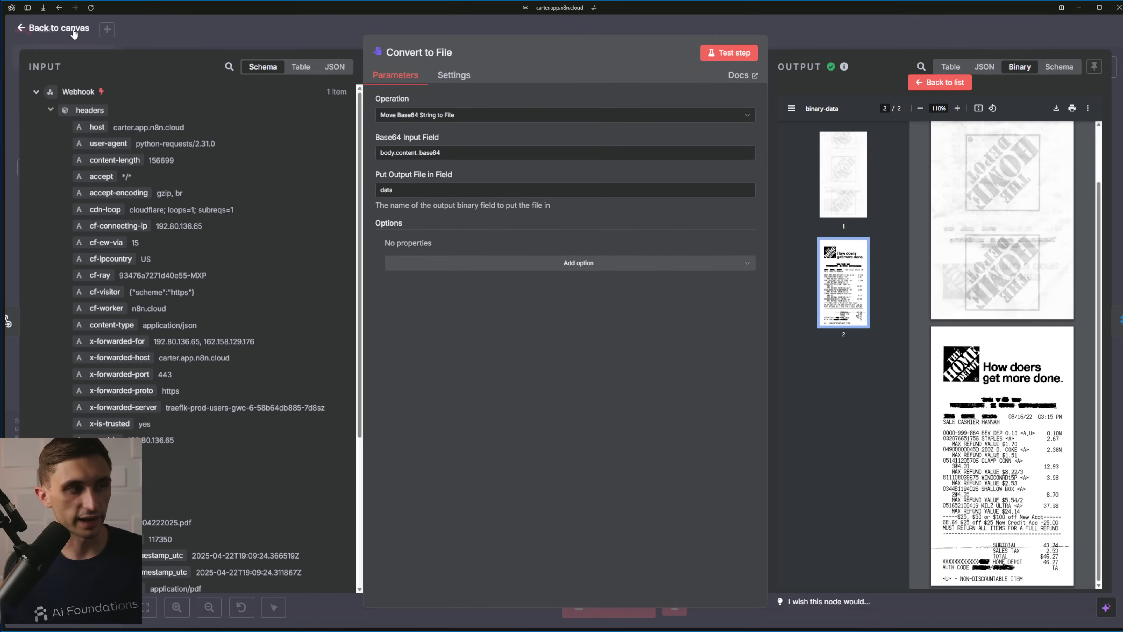
click(71, 29)
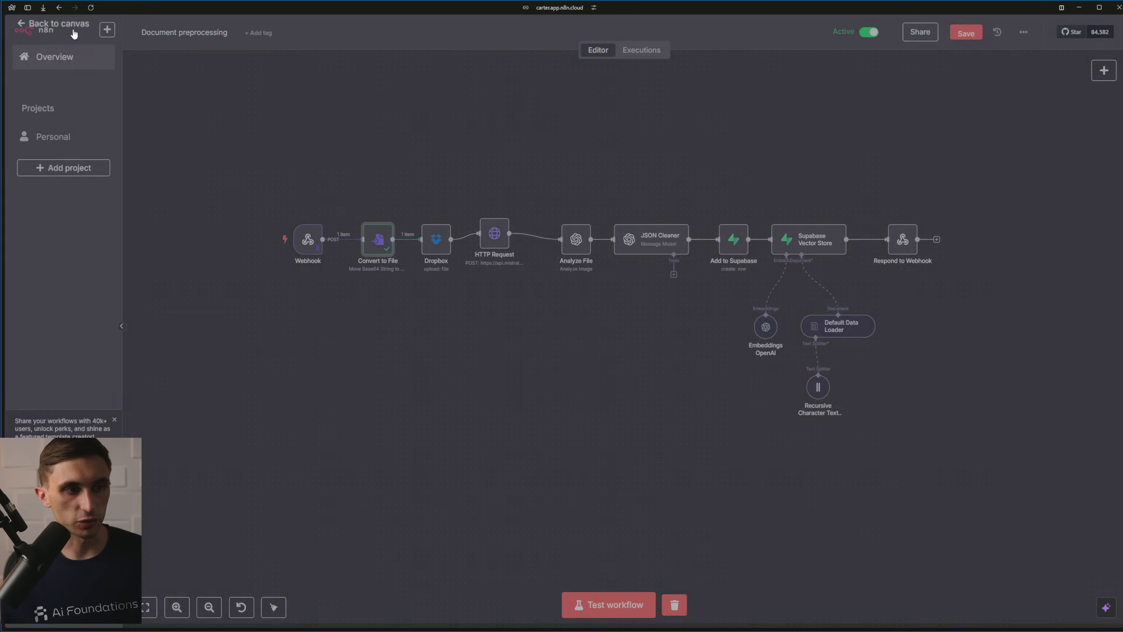
Replace the Dropbox node's Input Binary Field expression with the fixed value data and test the upload
double_click(443, 250)
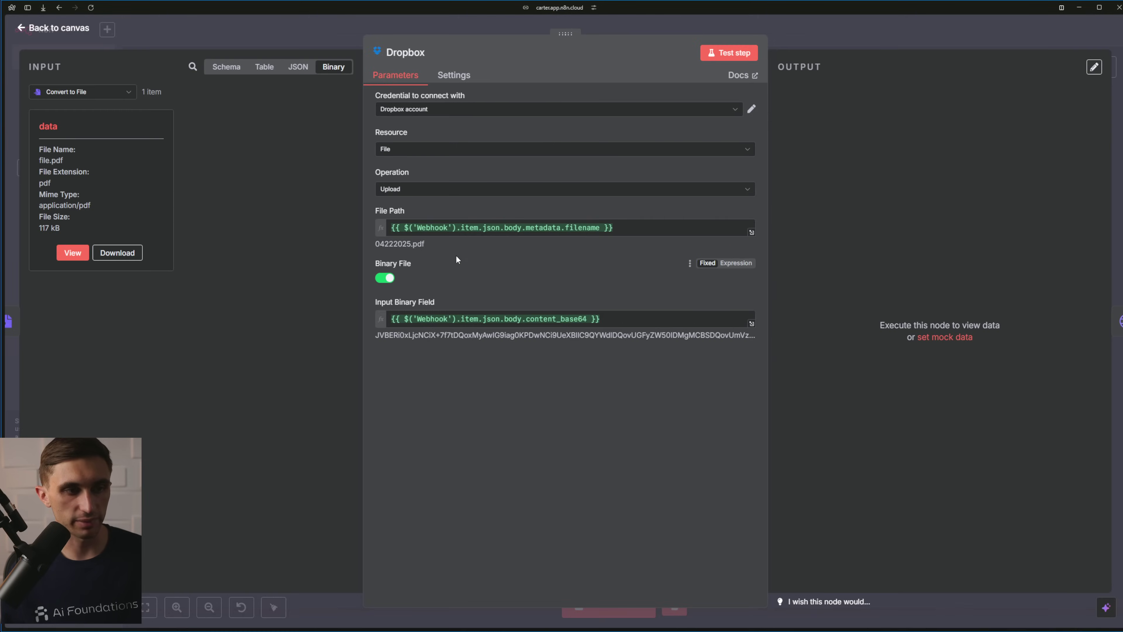
click(449, 318)
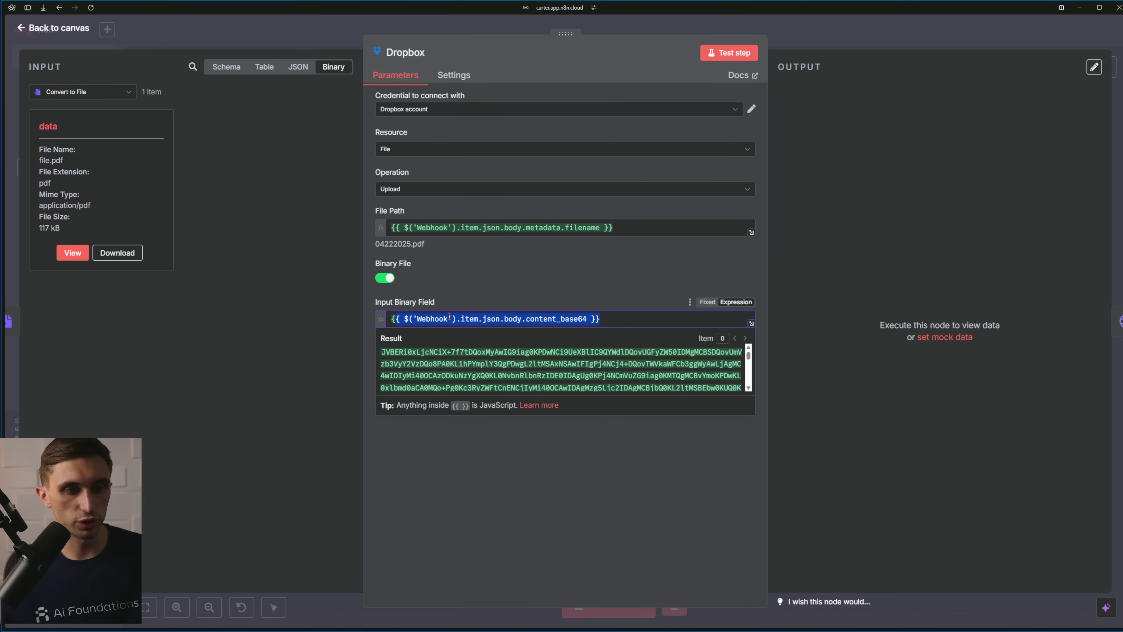
key(BackSpace)
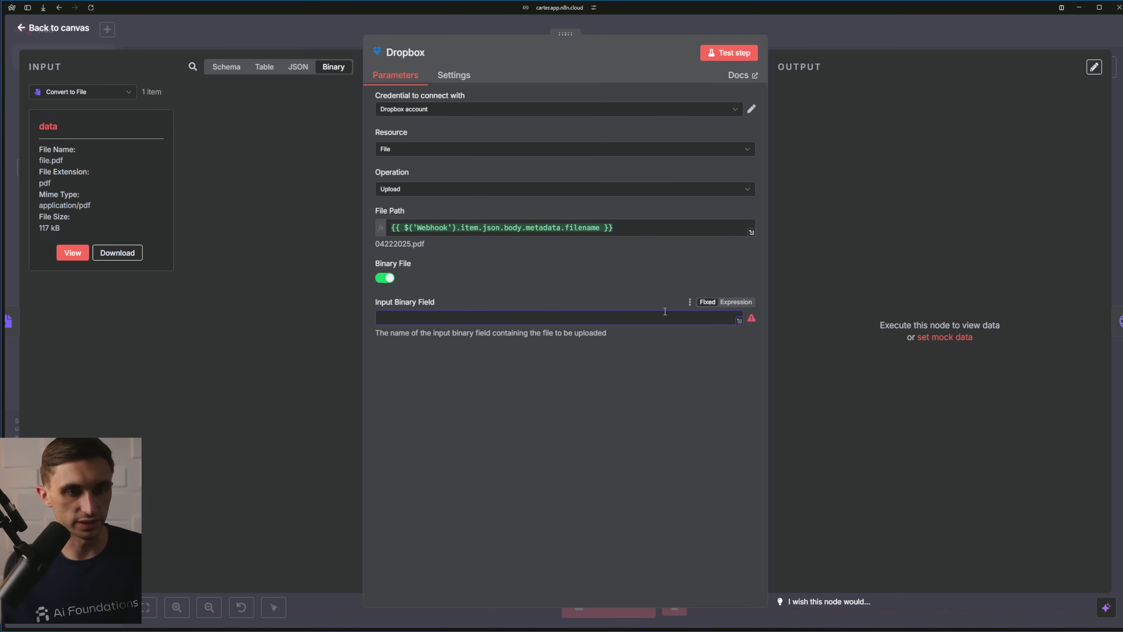
text(data)
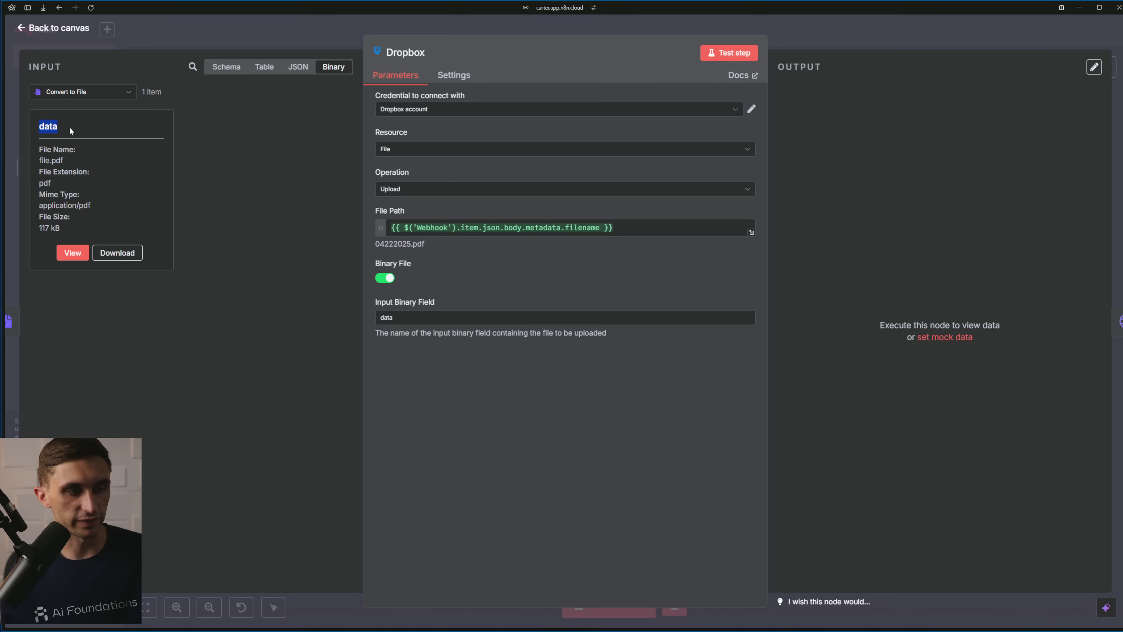
click(384, 315)
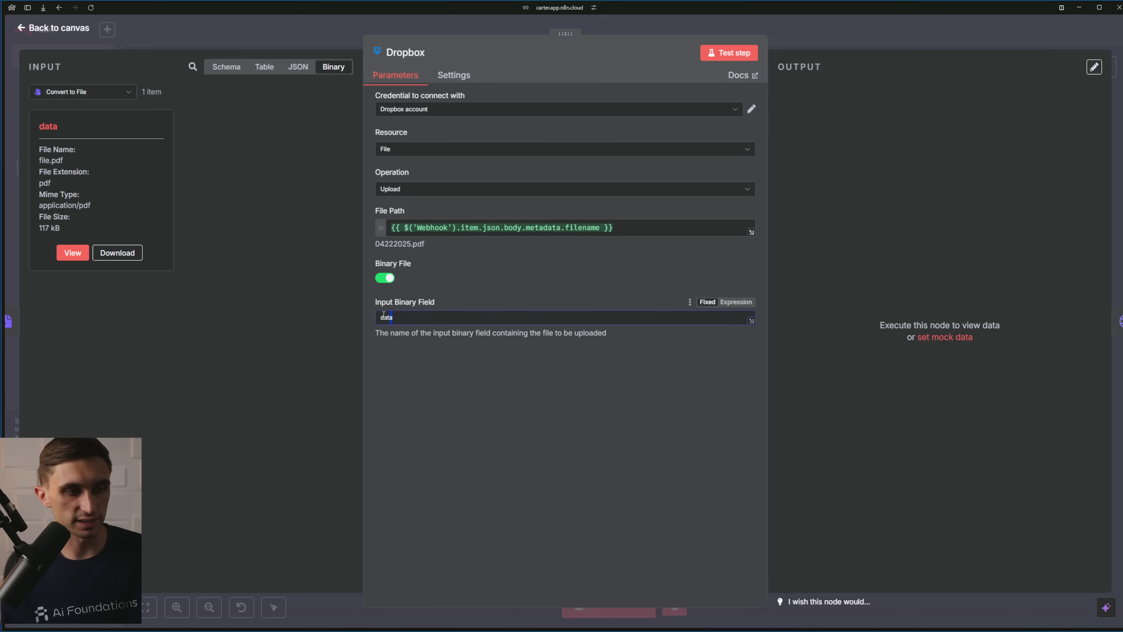
click(728, 53)
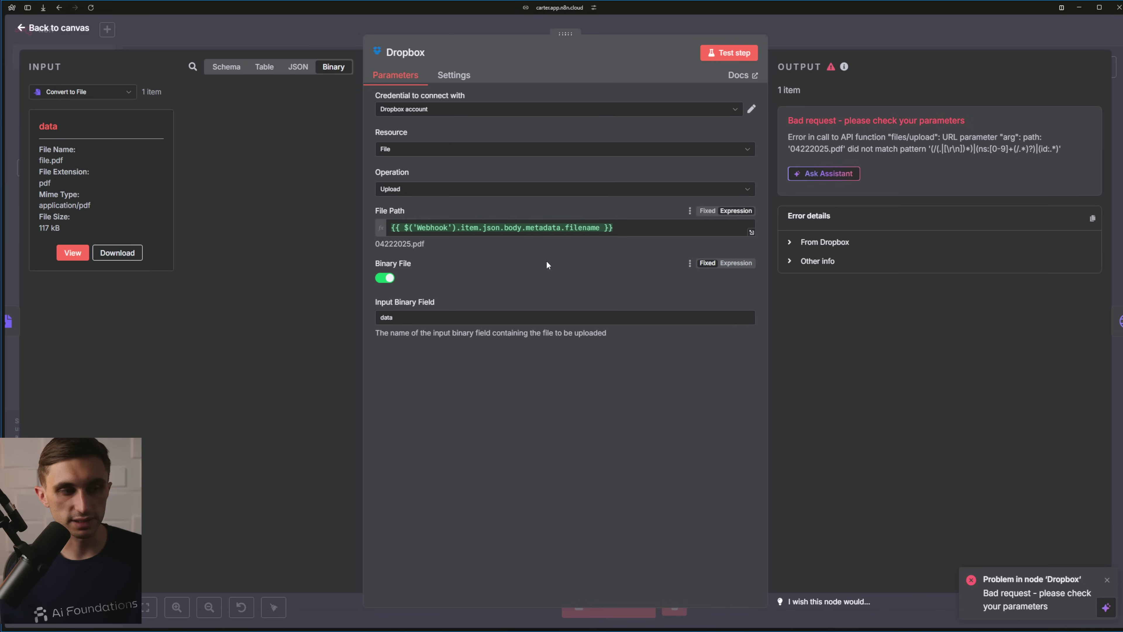
Add a leading / before the filename expression in the Dropbox File Path and test the upload again
click(389, 229)
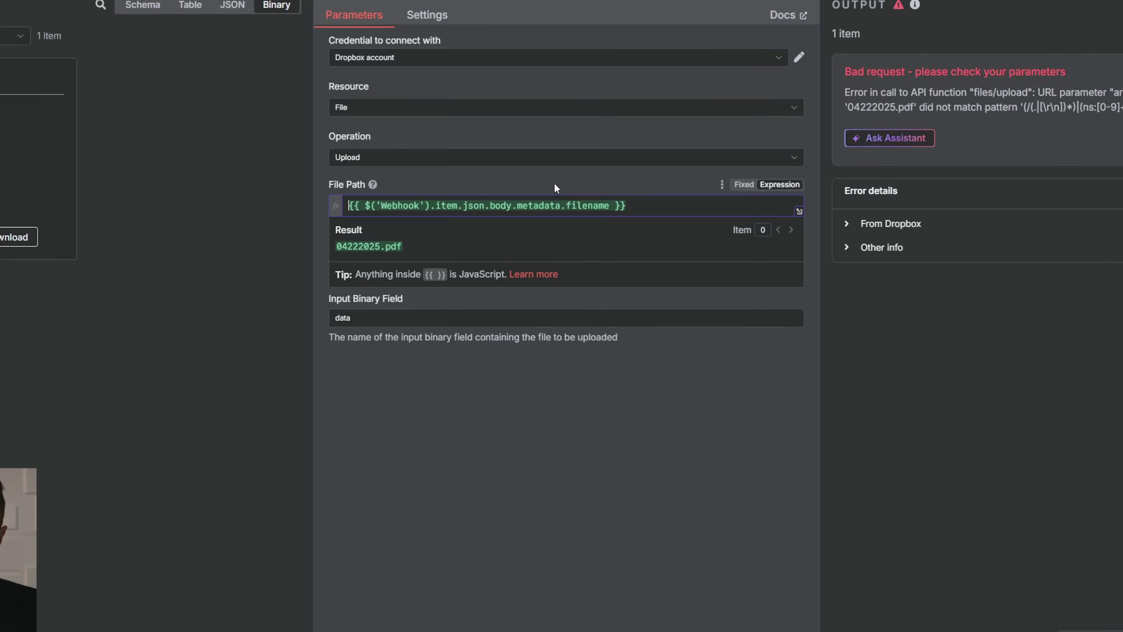
text(/)
click(557, 209)
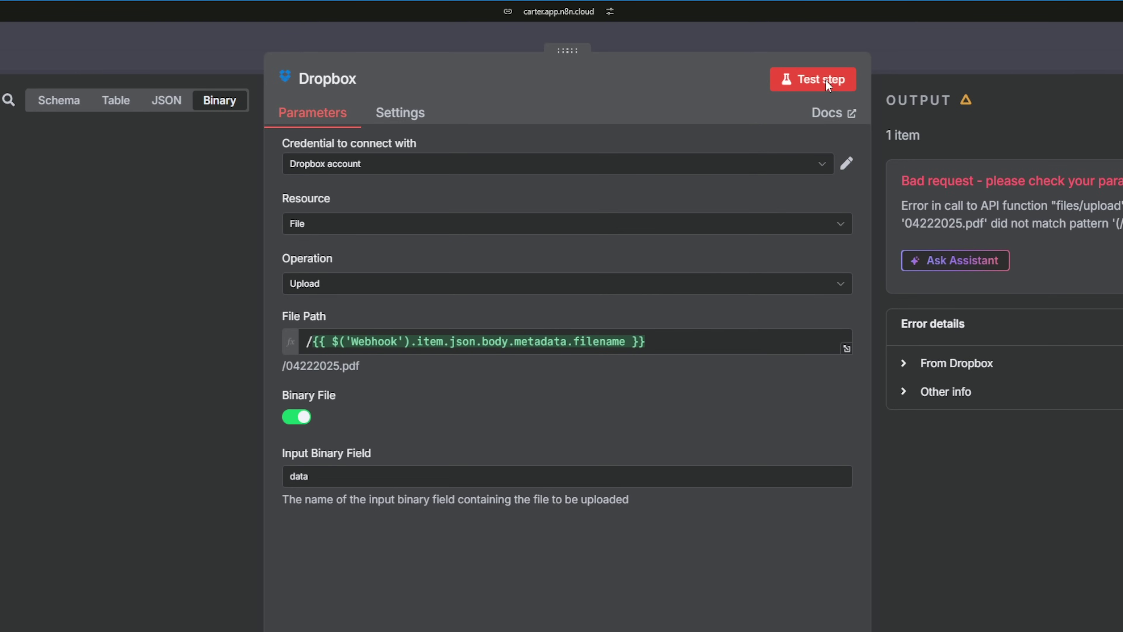
click(826, 80)
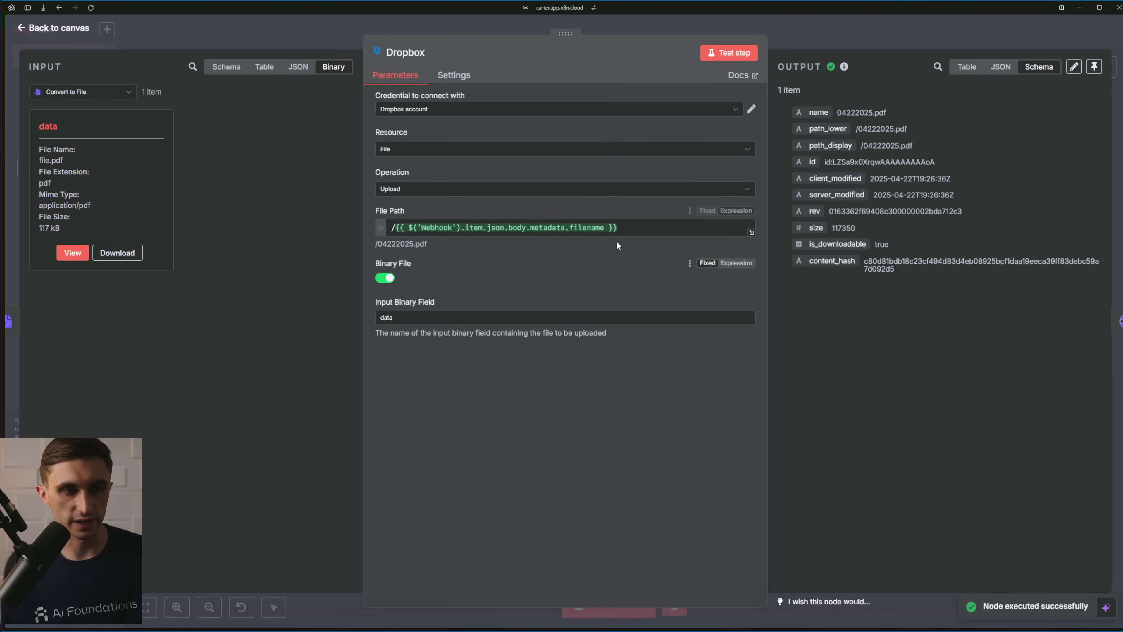
Review the Dropbox node's File Path expression and its evaluated result, and return to the workflow canvas
click(618, 228)
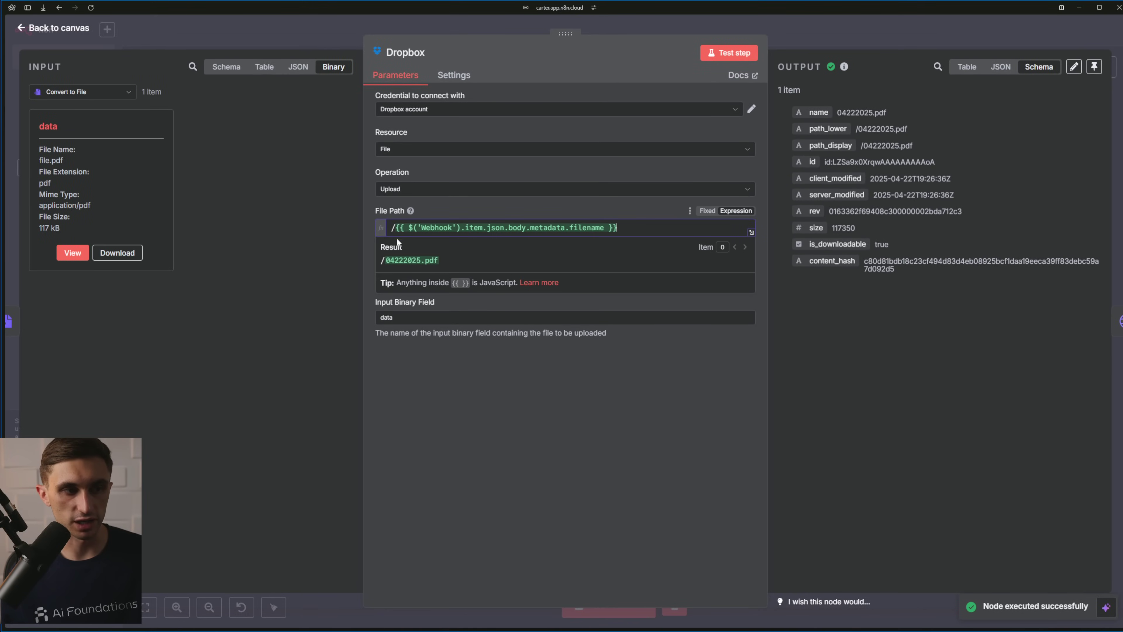
click(631, 217)
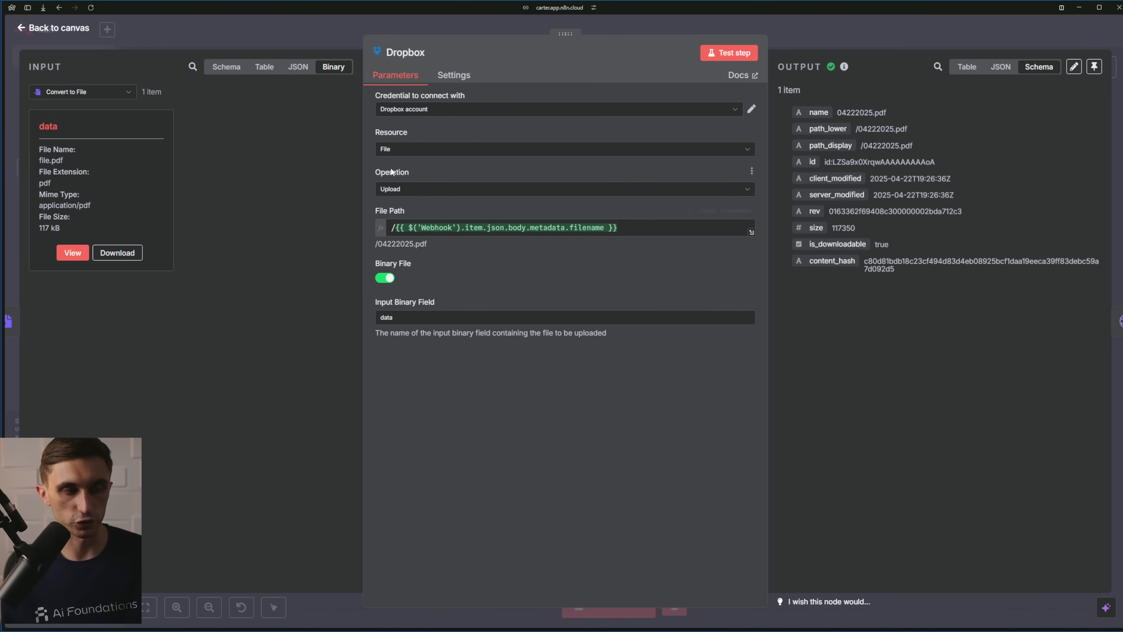
click(66, 28)
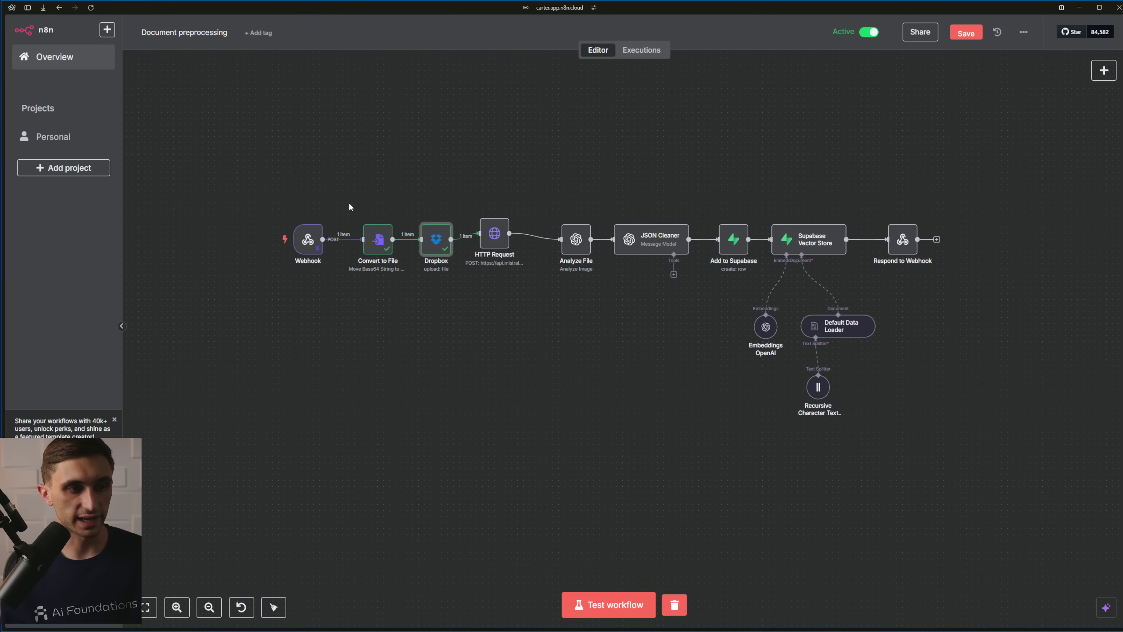
Move the Webhook, Convert to File and Dropbox nodes away from HTTP Request to open a gap, and save the workflow
drag(463, 190, 221, 311)
drag(382, 239, 301, 233)
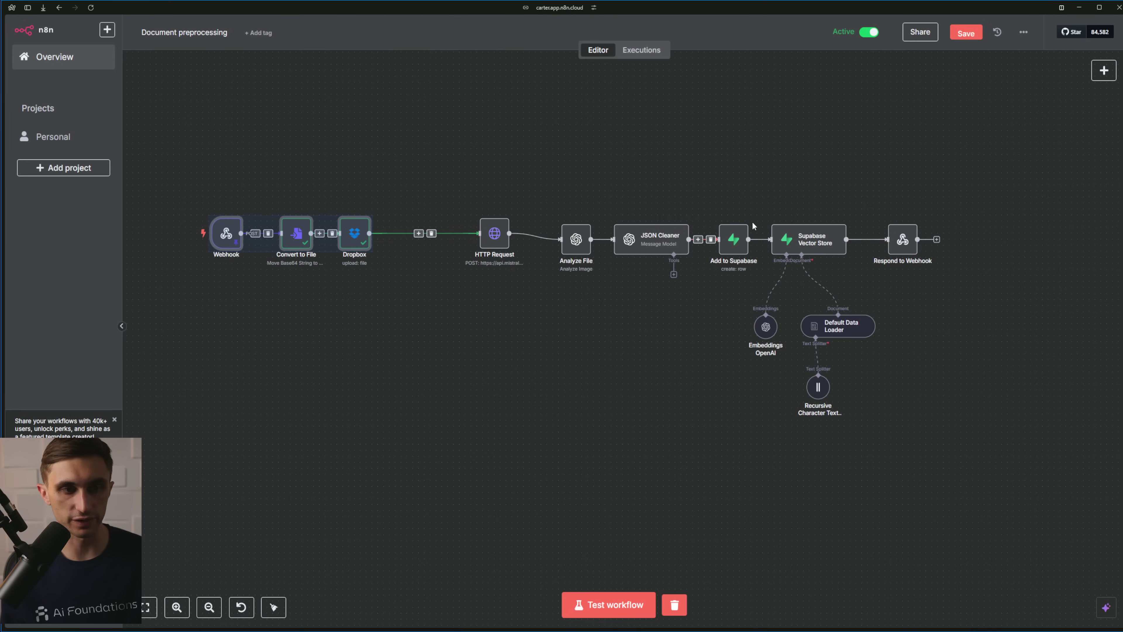
click(408, 198)
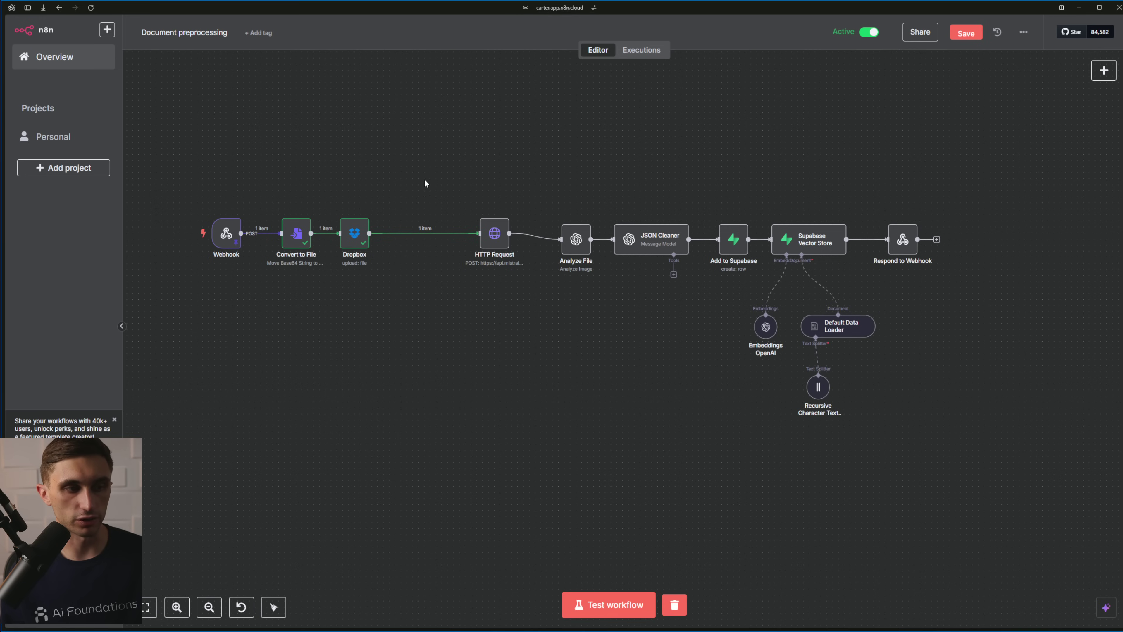
key(ctrl+s)
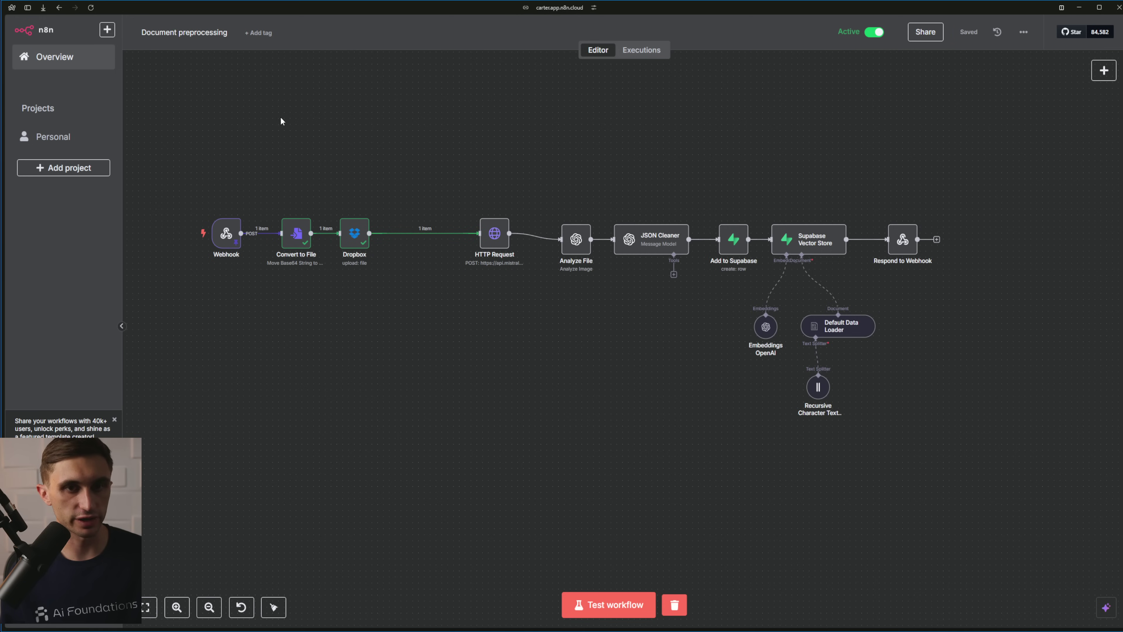
Copy the Get Most Recent and Create URL code nodes from the Document Loader workflow
click(64, 69)
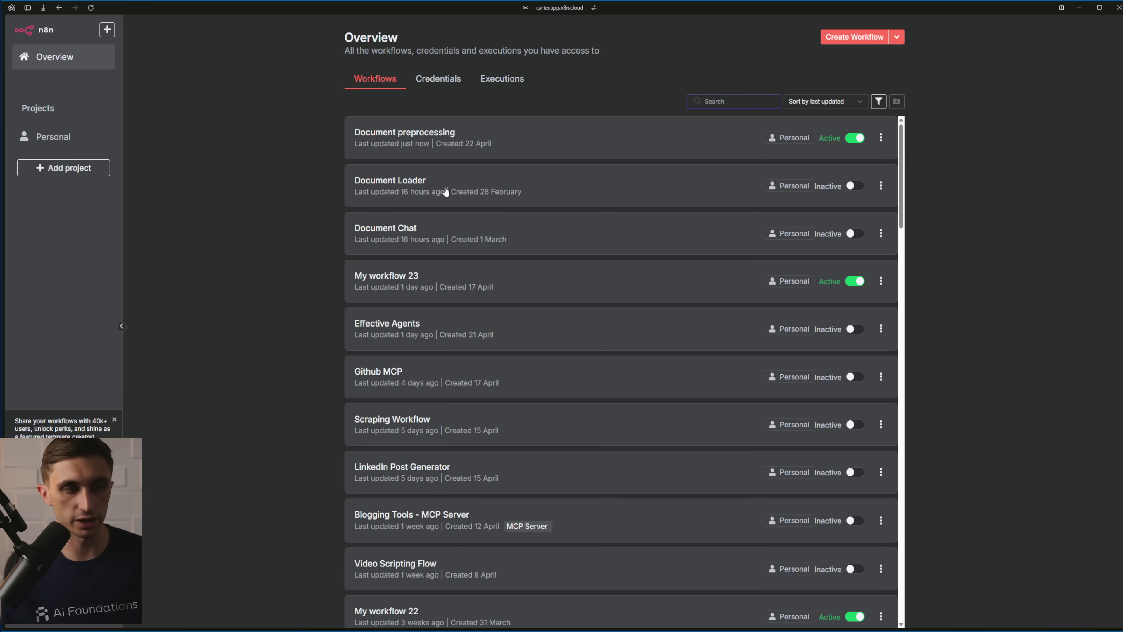
click(446, 191)
drag(356, 212, 478, 306)
key(ctrl+c)
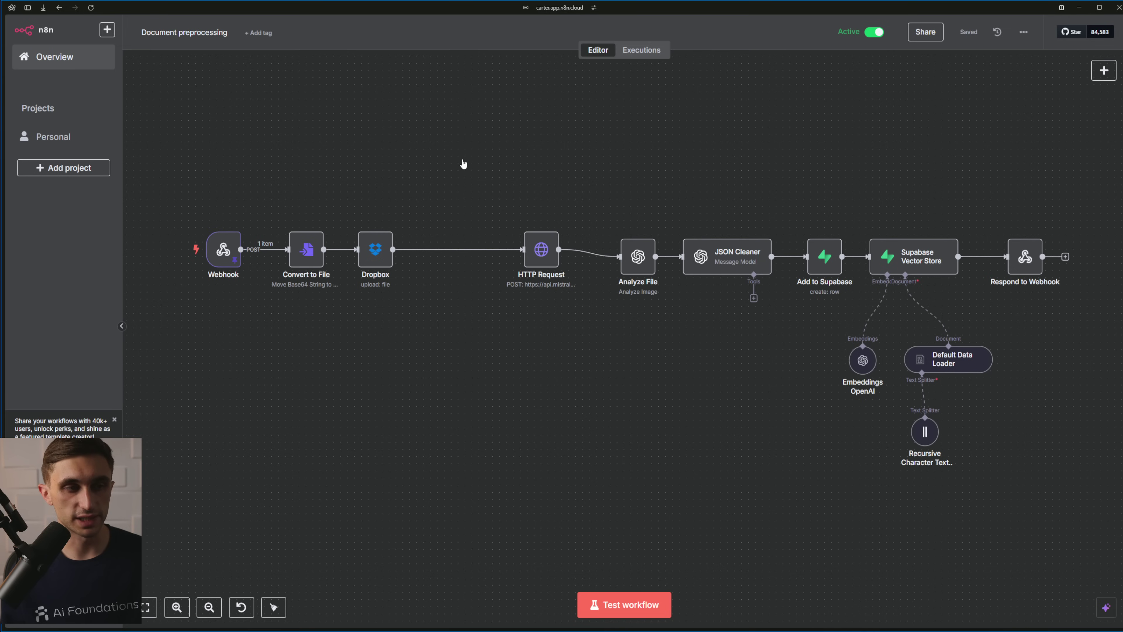
Paste the two code nodes into the Document preprocessing workflow and place them above the link between Dropbox and HTTP Request
key(ctrl+v)
drag(803, 371, 427, 171)
click(457, 188)
drag(584, 124, 383, 213)
drag(430, 174, 409, 160)
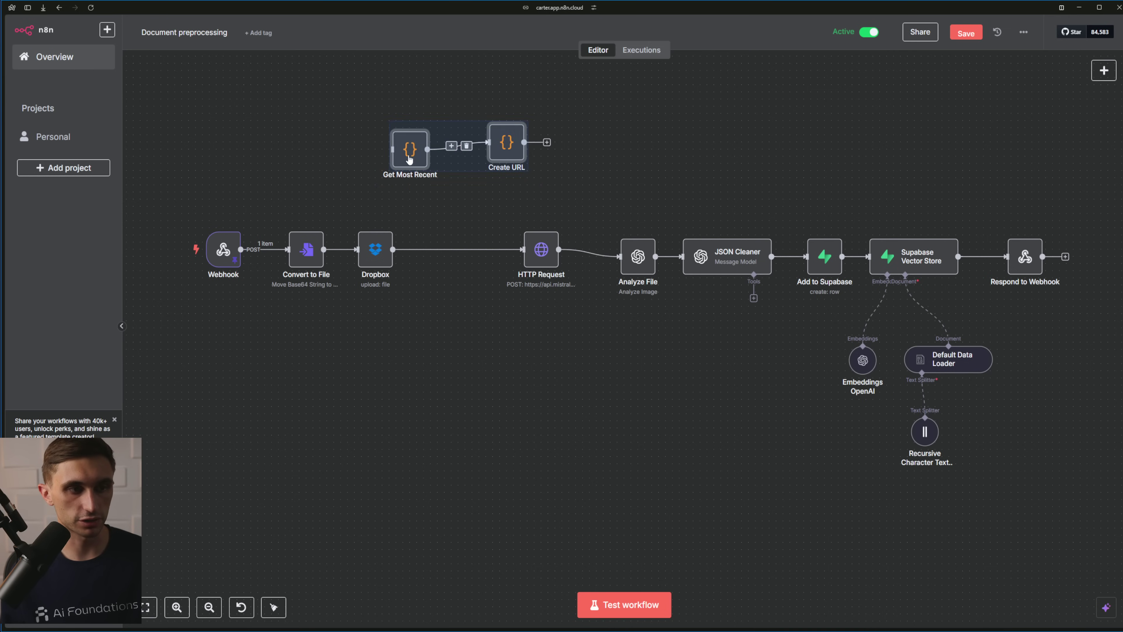
click(420, 190)
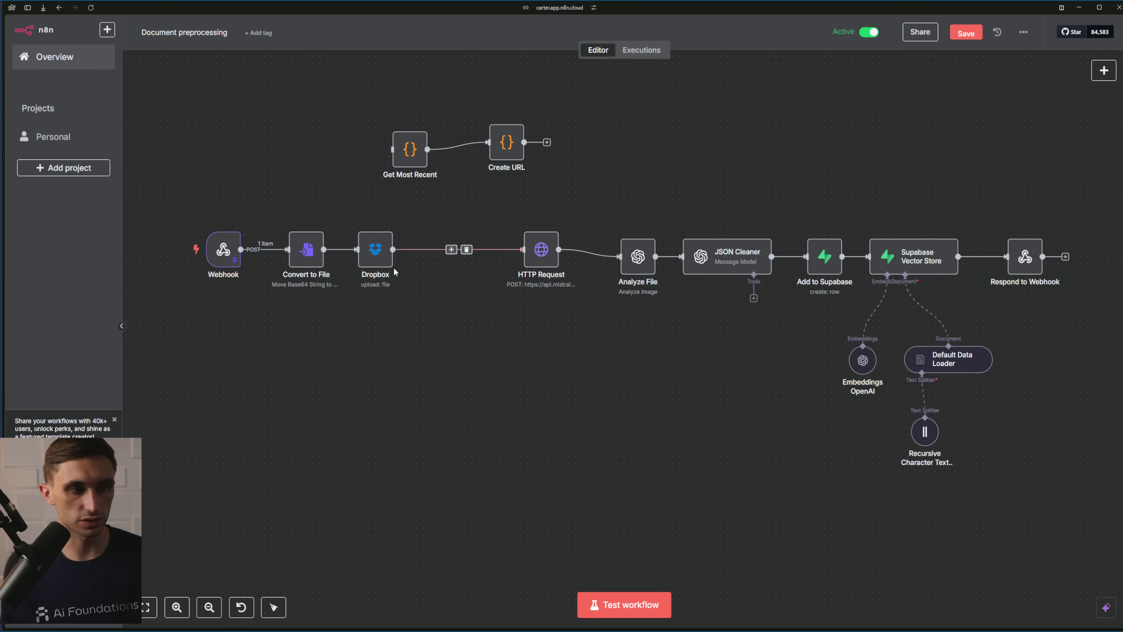
Replace the direct Dropbox to HTTP Request link with a chain running through Get Most Recent and Create URL
click(467, 250)
drag(392, 249, 423, 207)
drag(491, 156, 520, 261)
Line up Get Most Recent, Create URL and the nodes following them in one row with the Dropbox node
drag(519, 164, 423, 242)
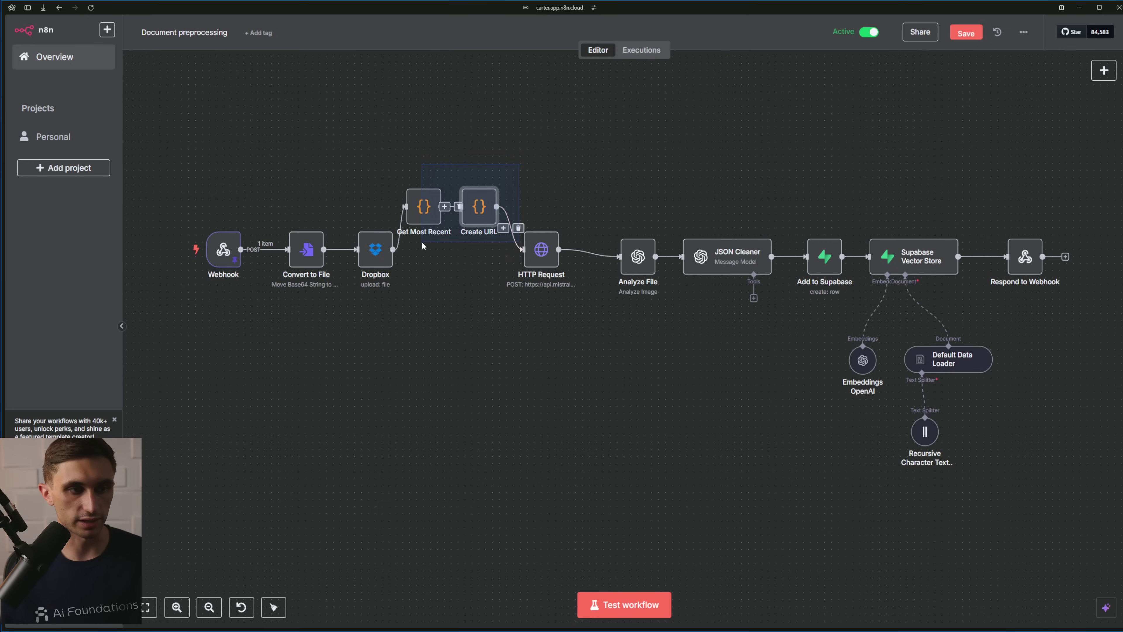
drag(402, 182, 411, 228)
drag(473, 199, 480, 242)
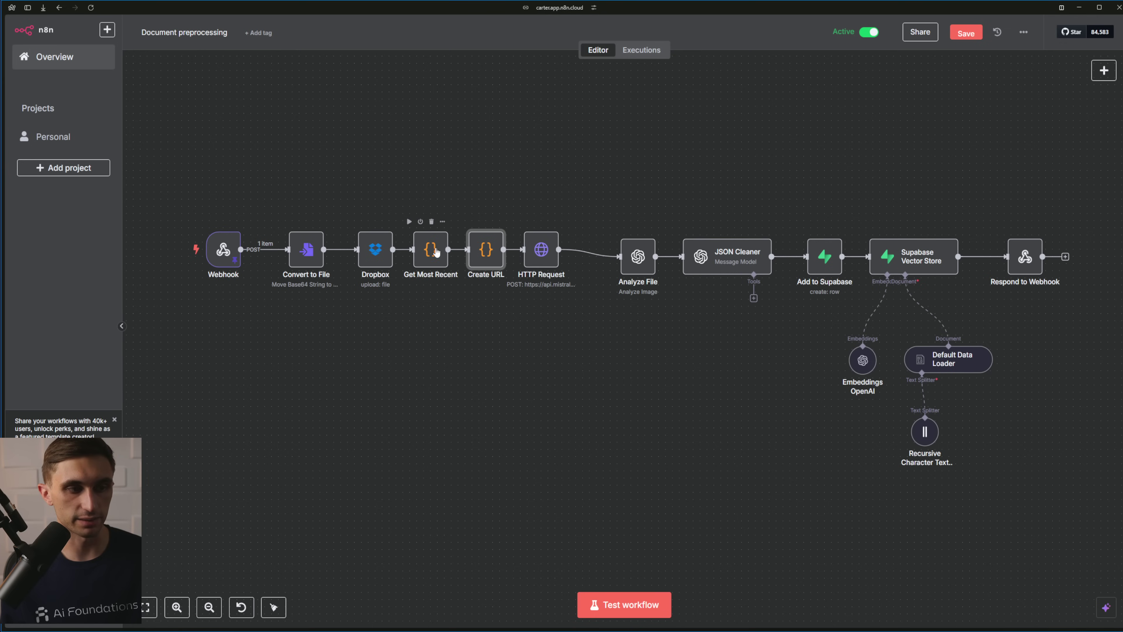
click(374, 256)
drag(541, 257, 549, 257)
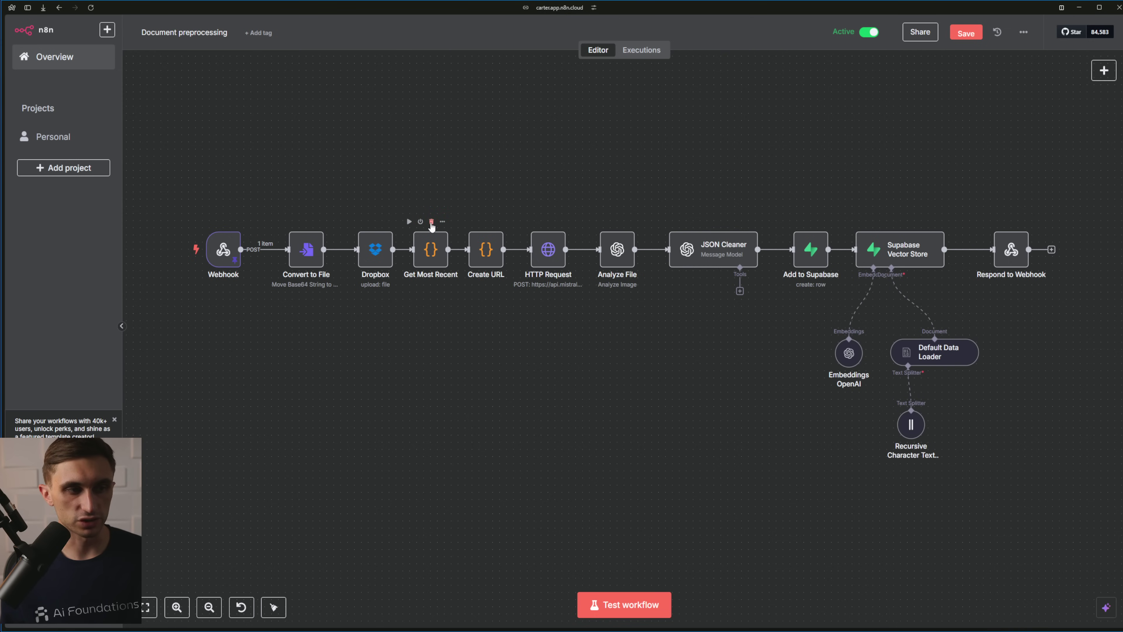
Delete the Get Most Recent node and move Create URL closer to the Dropbox node
click(431, 222)
drag(480, 255, 453, 256)
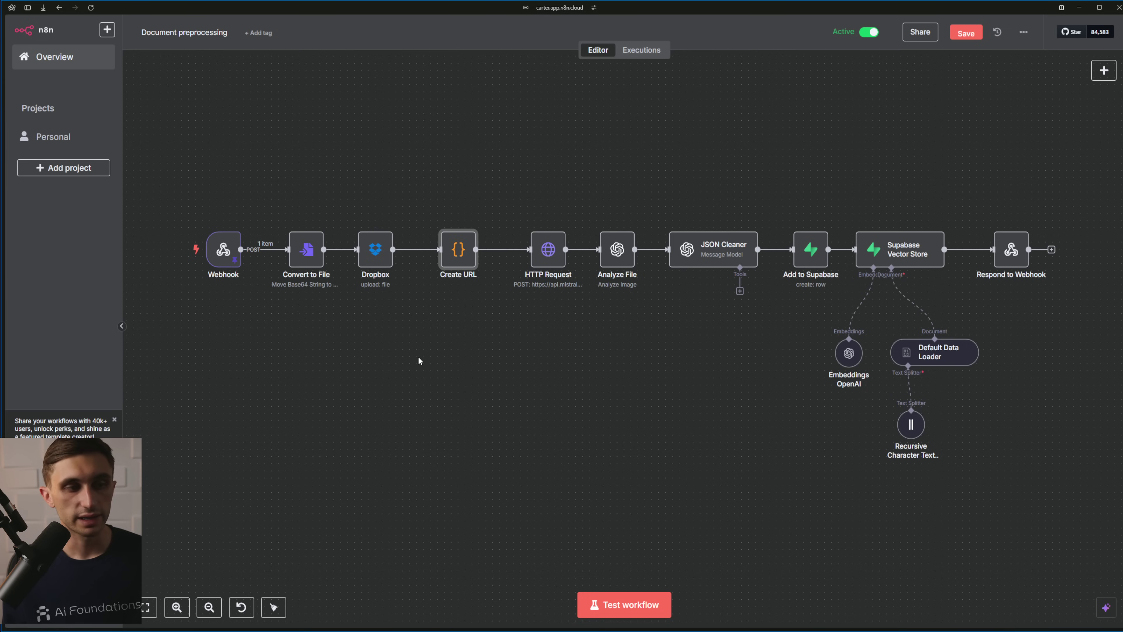
Examine the Create URL node's JavaScript, especially the path_display line and the Dropbox home URL built from encodedPath
double_click(457, 257)
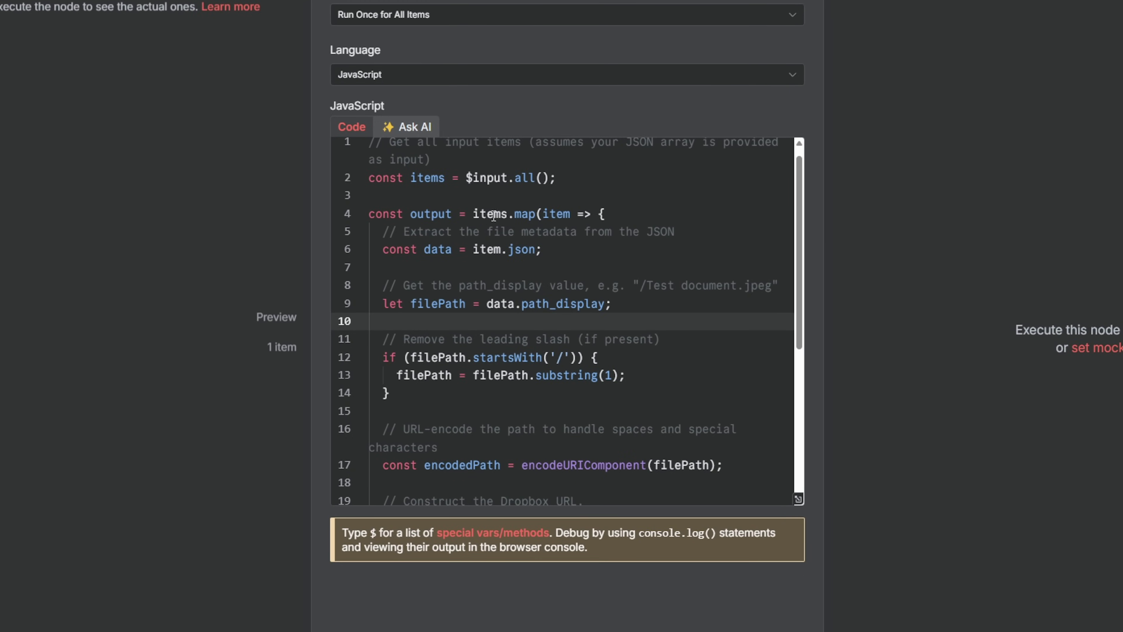
drag(534, 302, 598, 303)
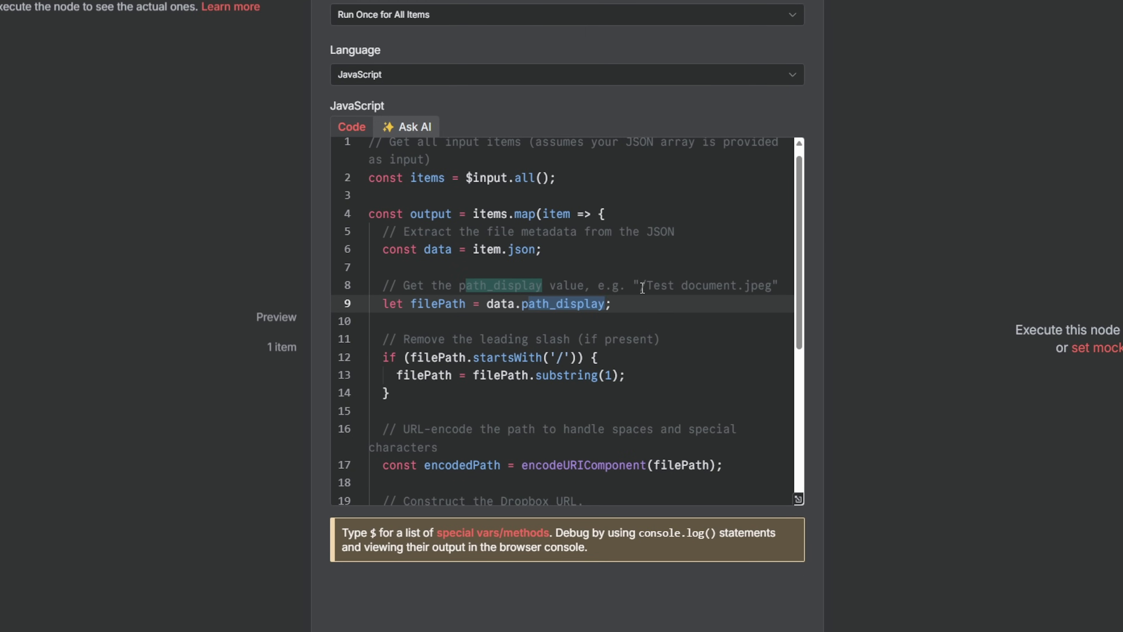
drag(800, 297, 802, 481)
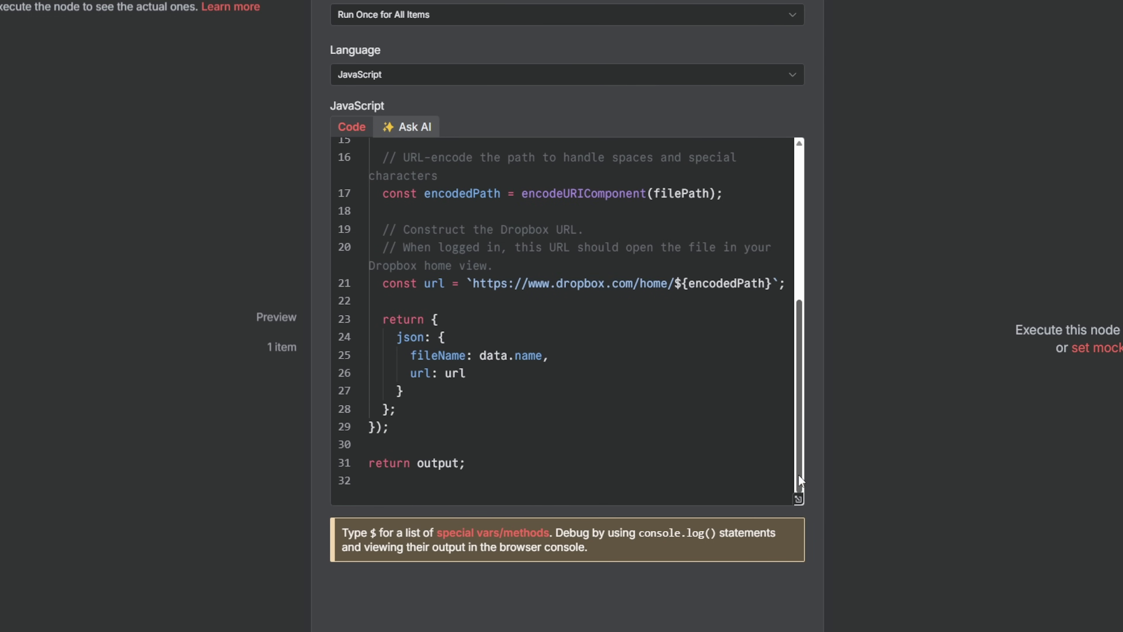
drag(474, 283, 676, 283)
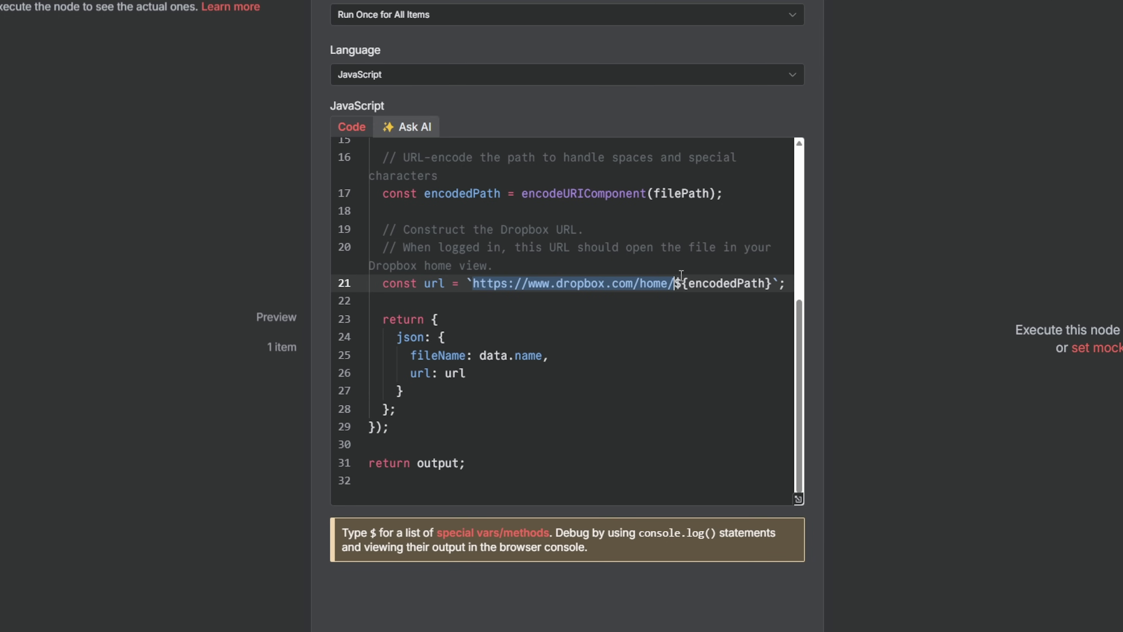
drag(684, 286, 760, 283)
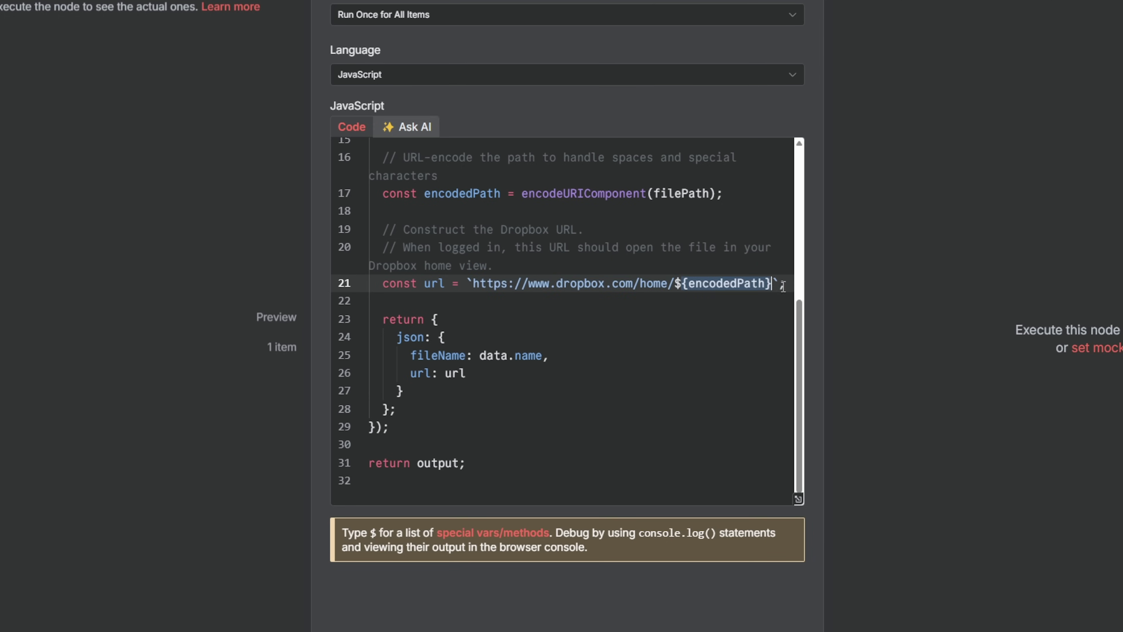
scroll(783, 287, up, 5)
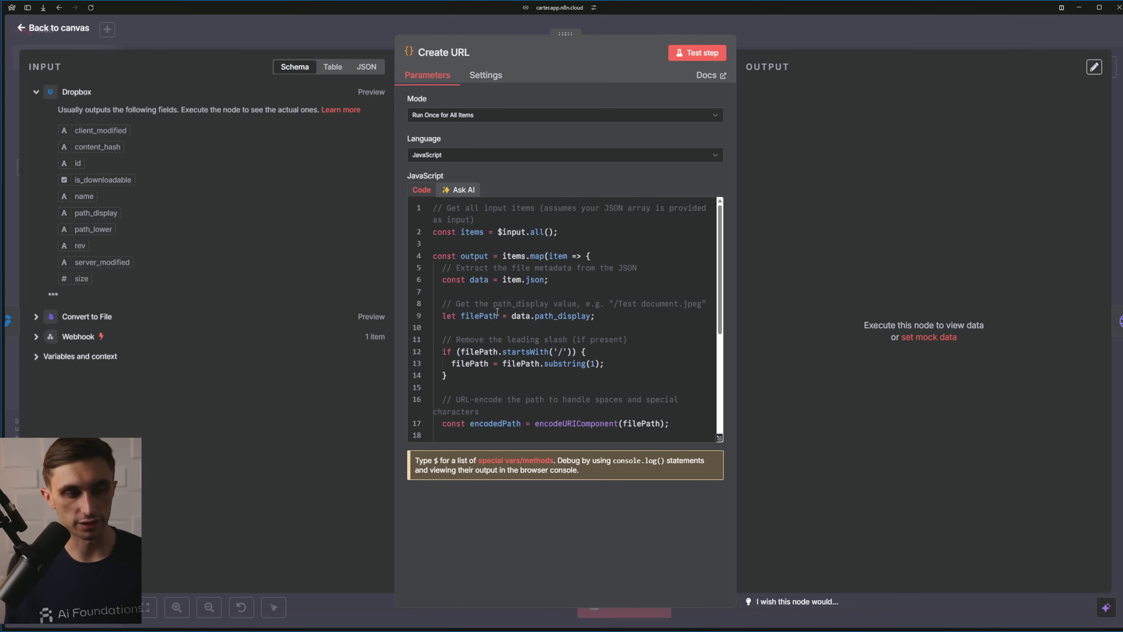
click(62, 28)
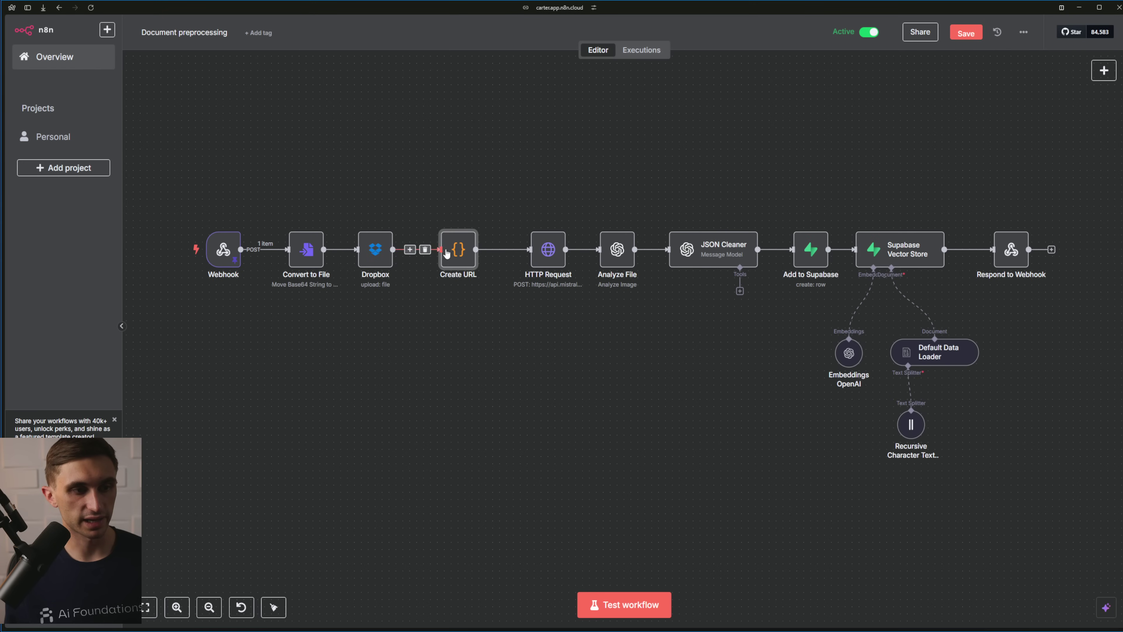
Close up the spacing of the row from Create URL through Respond to Webhook, keeping the vector store's sub-nodes with it
drag(447, 253, 440, 253)
drag(548, 248, 528, 248)
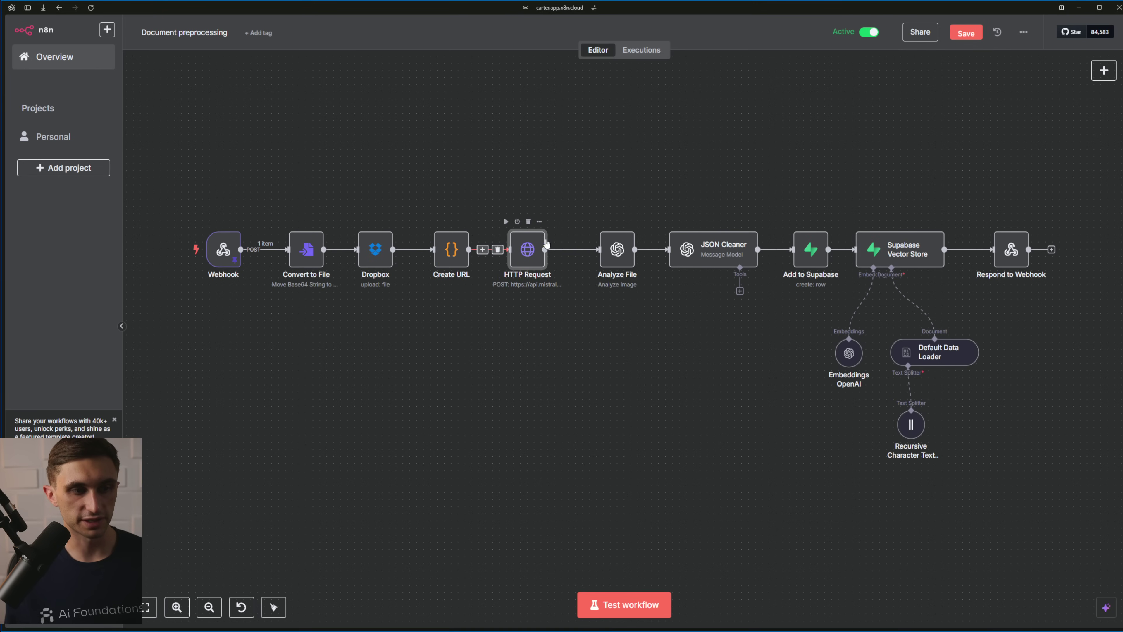
drag(620, 250, 598, 250)
drag(714, 248, 693, 247)
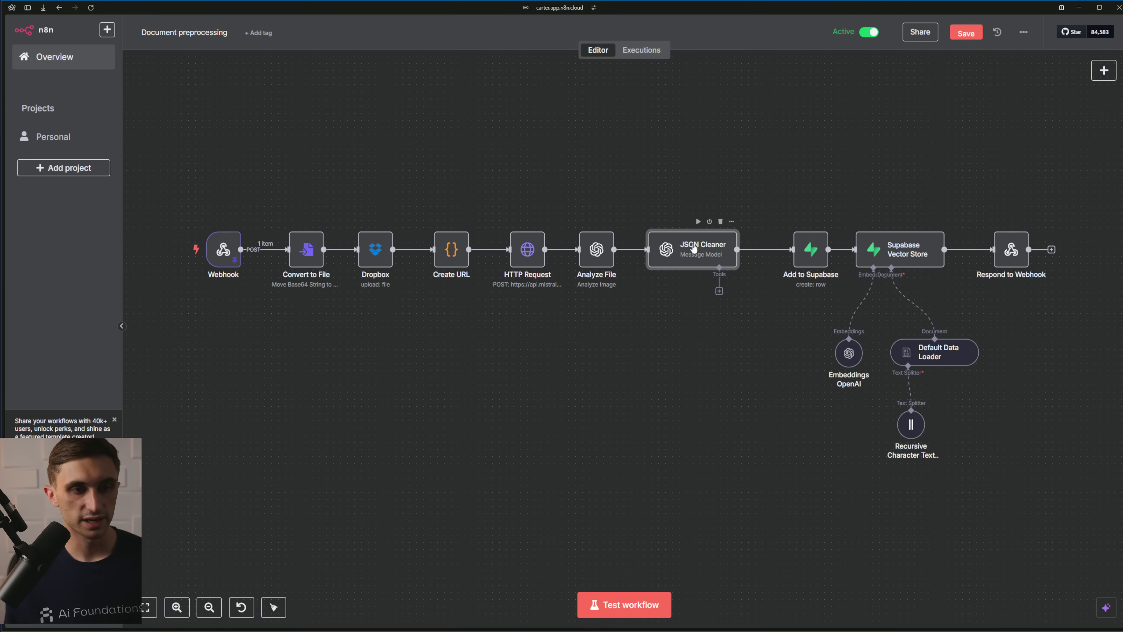
drag(1099, 196, 785, 489)
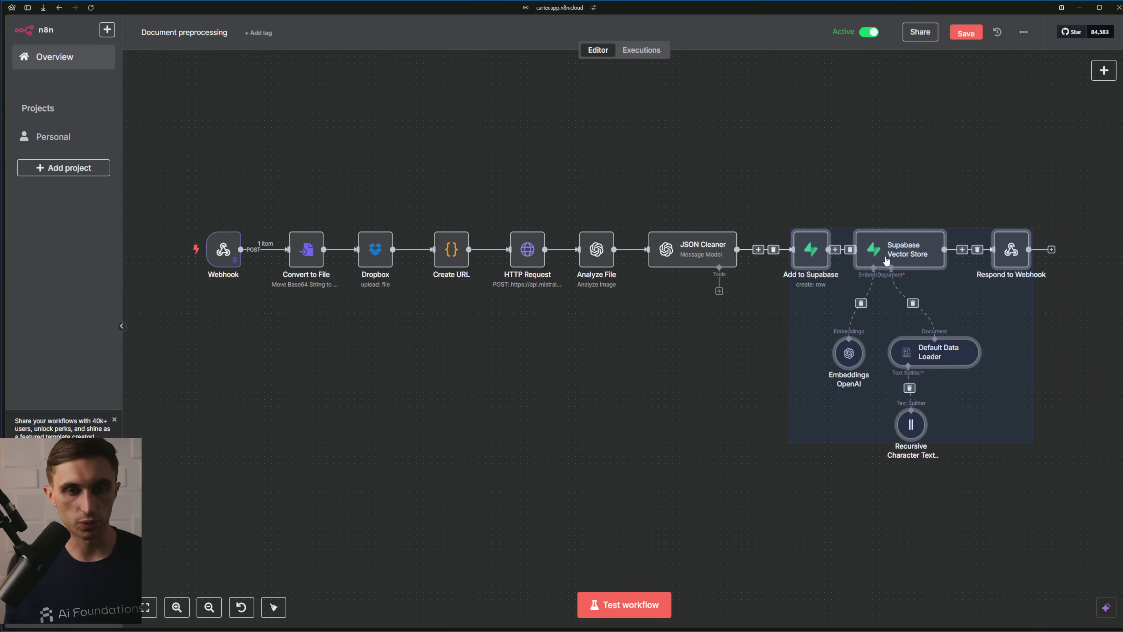
drag(886, 261, 865, 261)
click(774, 173)
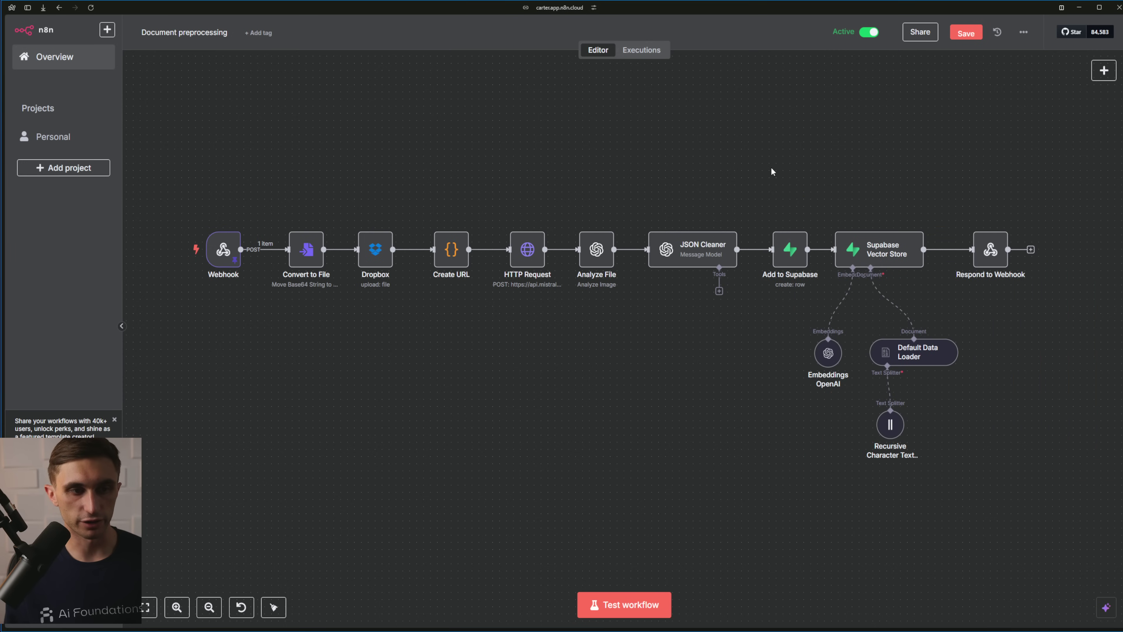
Review the Analyze File node's full text prompt and its input data field name, and return to the canvas
double_click(595, 256)
scroll(601, 268, down, 5)
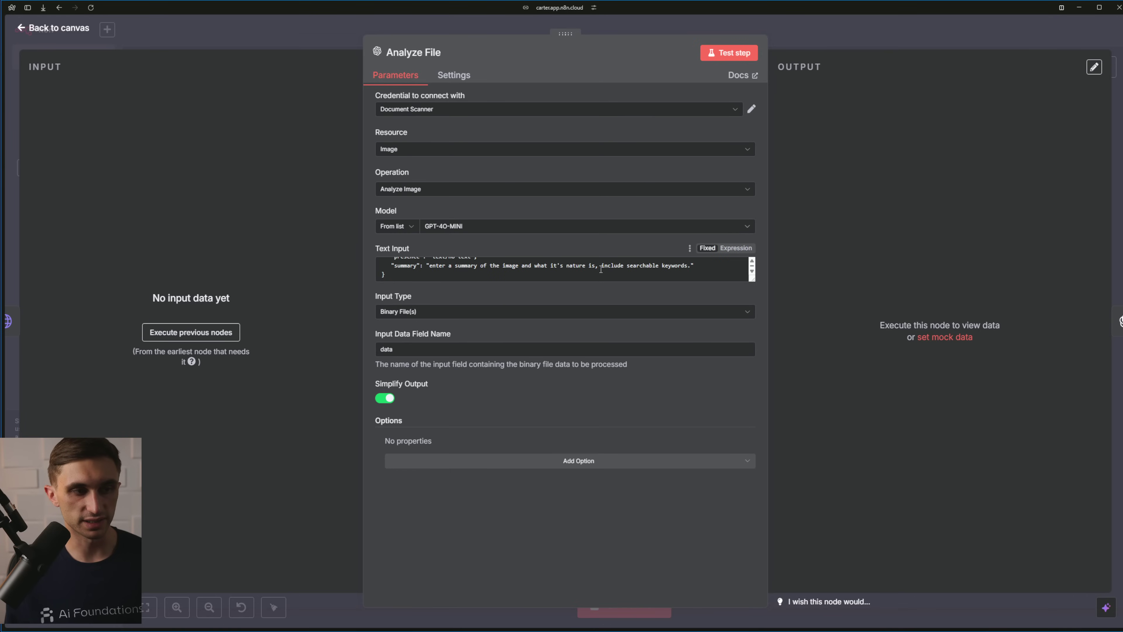
drag(752, 279, 753, 338)
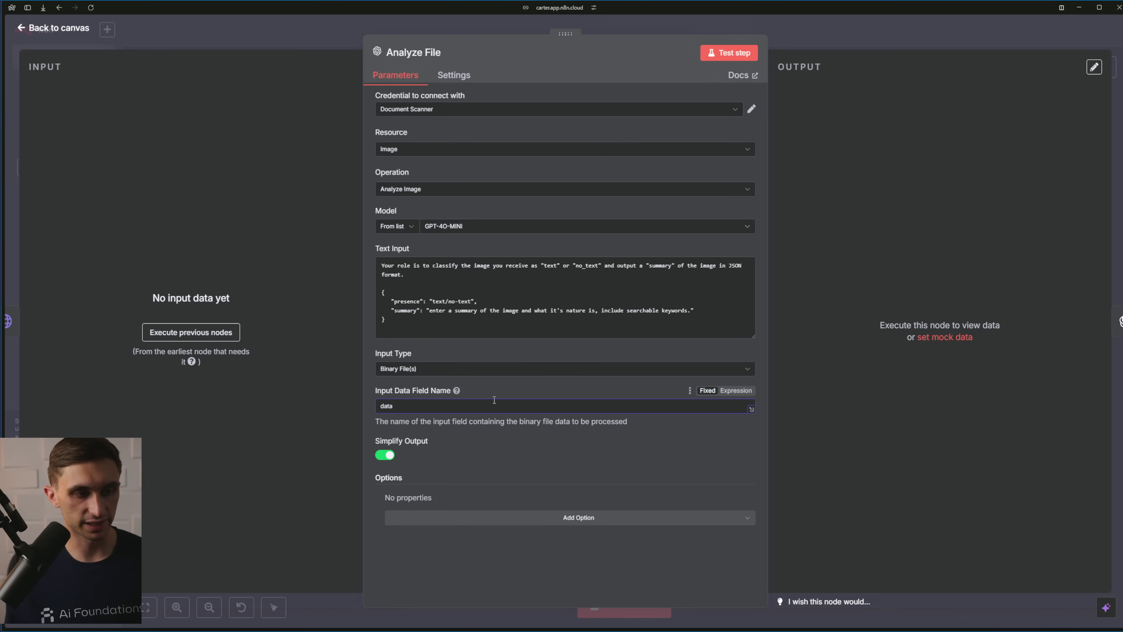
drag(494, 401, 366, 406)
click(485, 386)
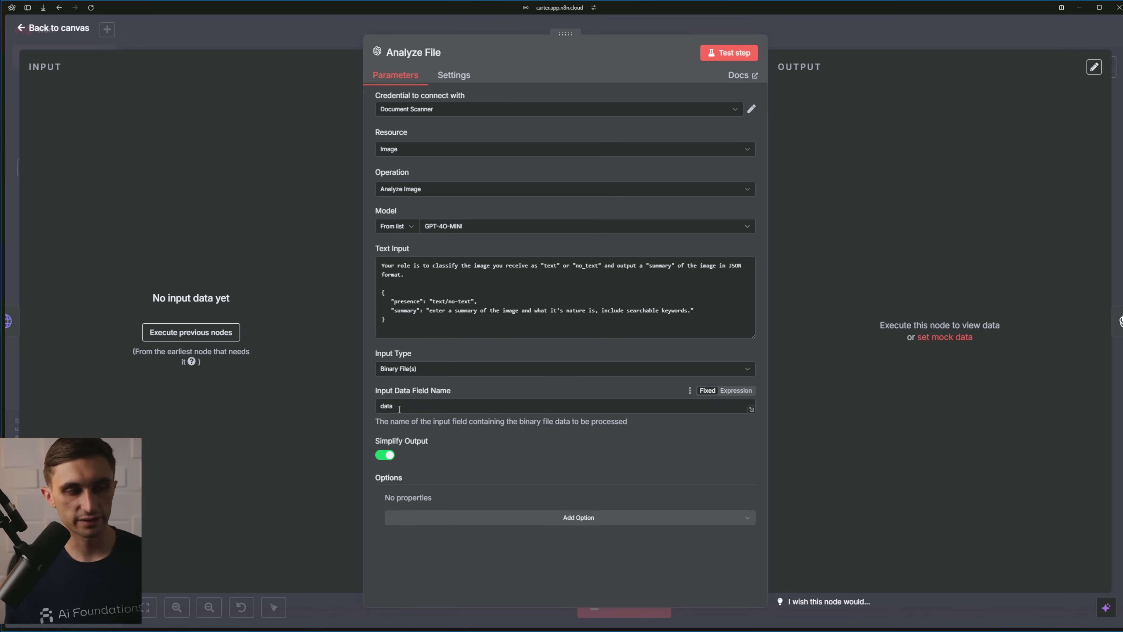
double_click(440, 408)
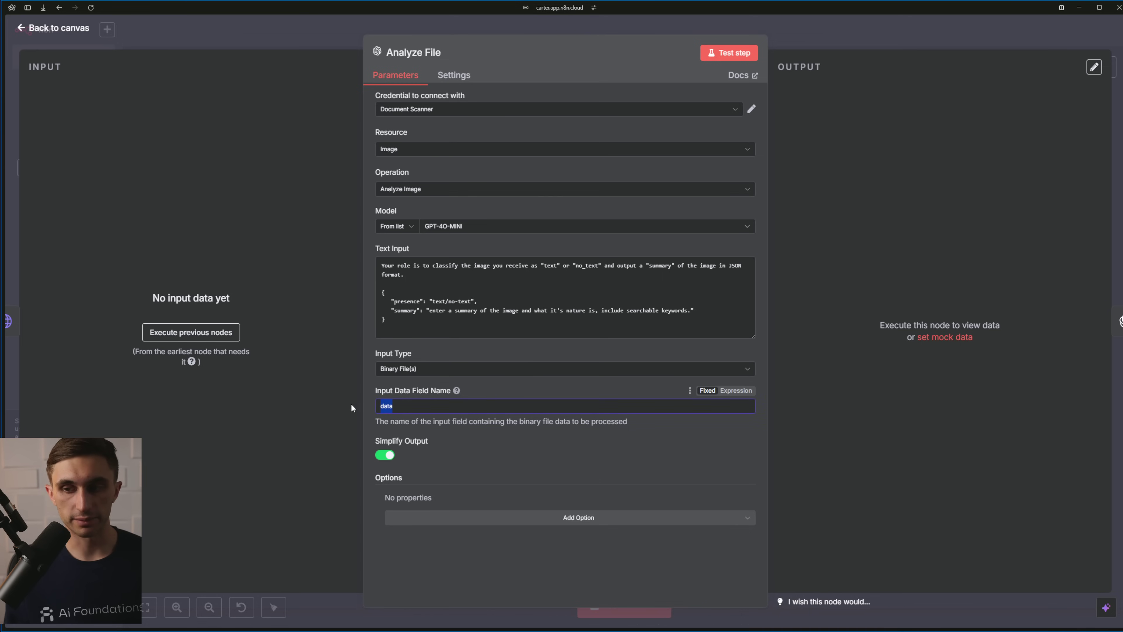
click(494, 390)
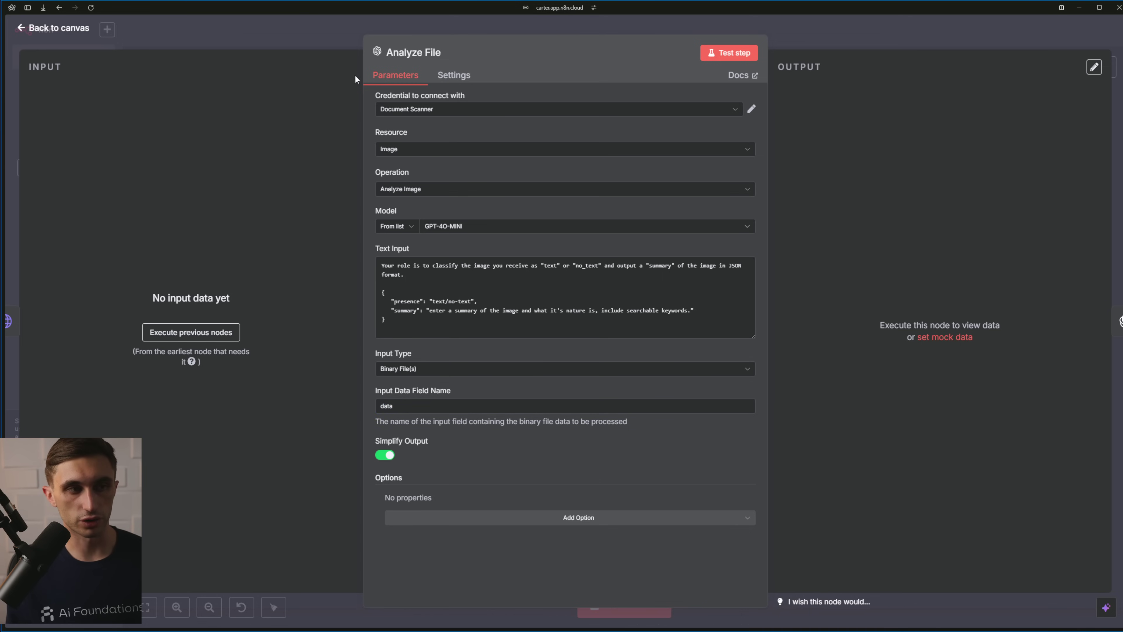
click(92, 29)
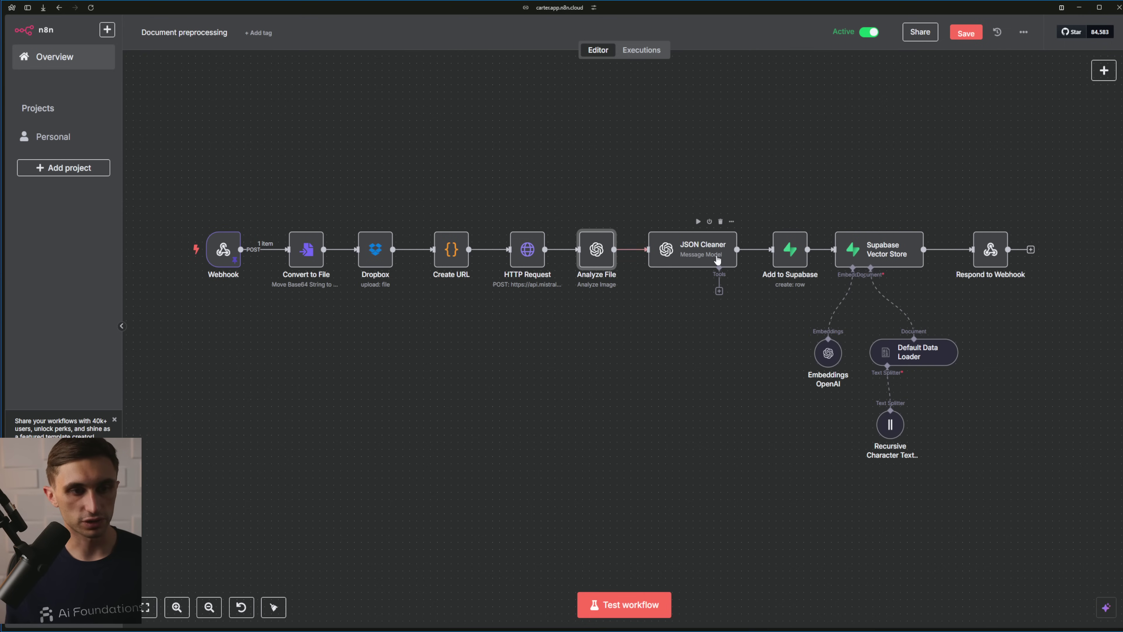
Nudge the JSON Cleaner node slightly closer to the Analyze File node
drag(717, 259, 713, 259)
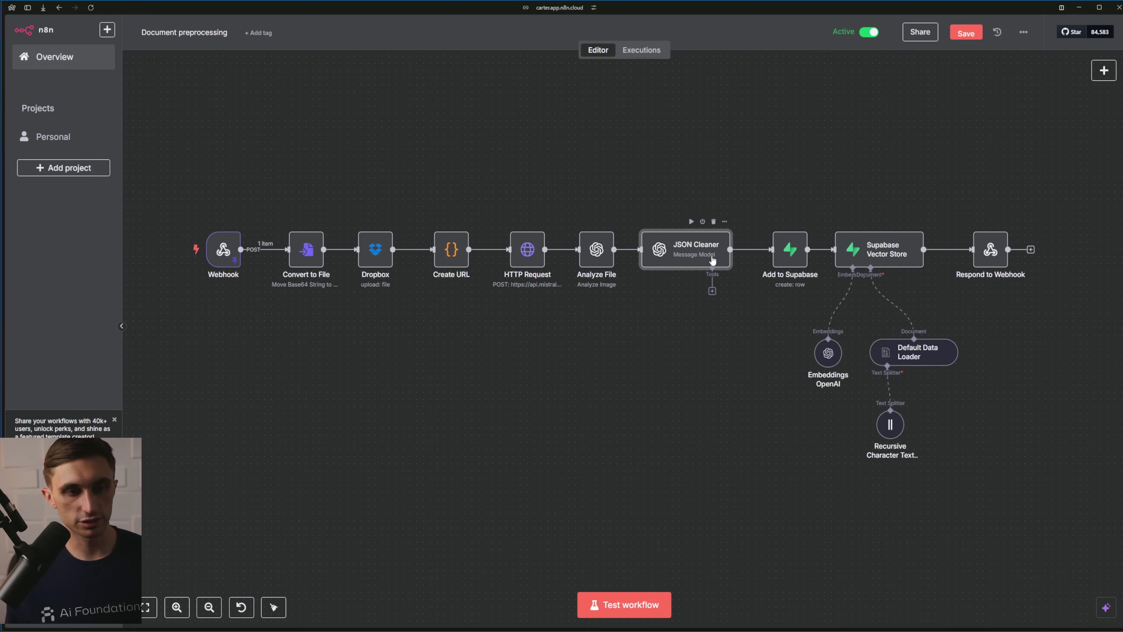
click(710, 208)
drag(630, 184, 553, 334)
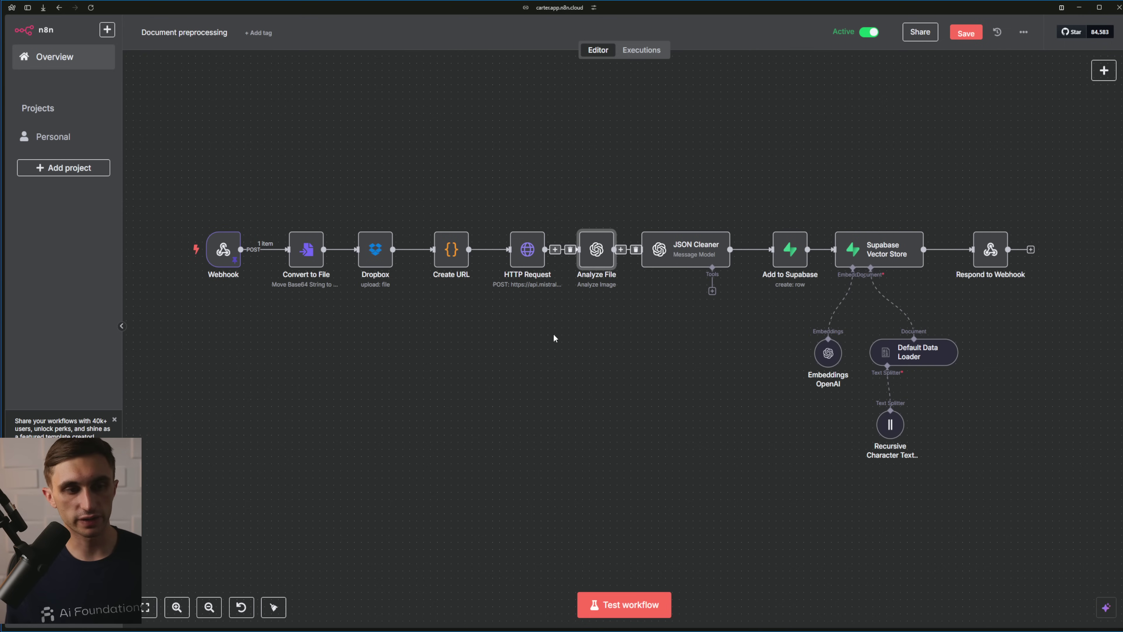
click(626, 338)
drag(636, 204, 748, 354)
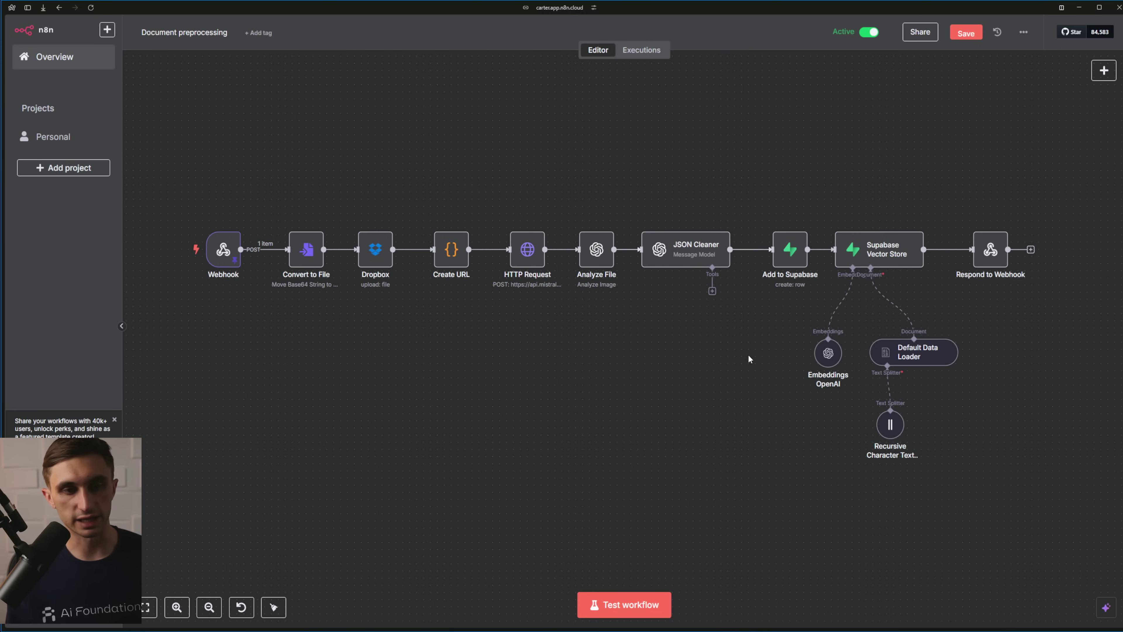
Review the Add to Supabase node's text_recognition and summary field expressions
double_click(793, 251)
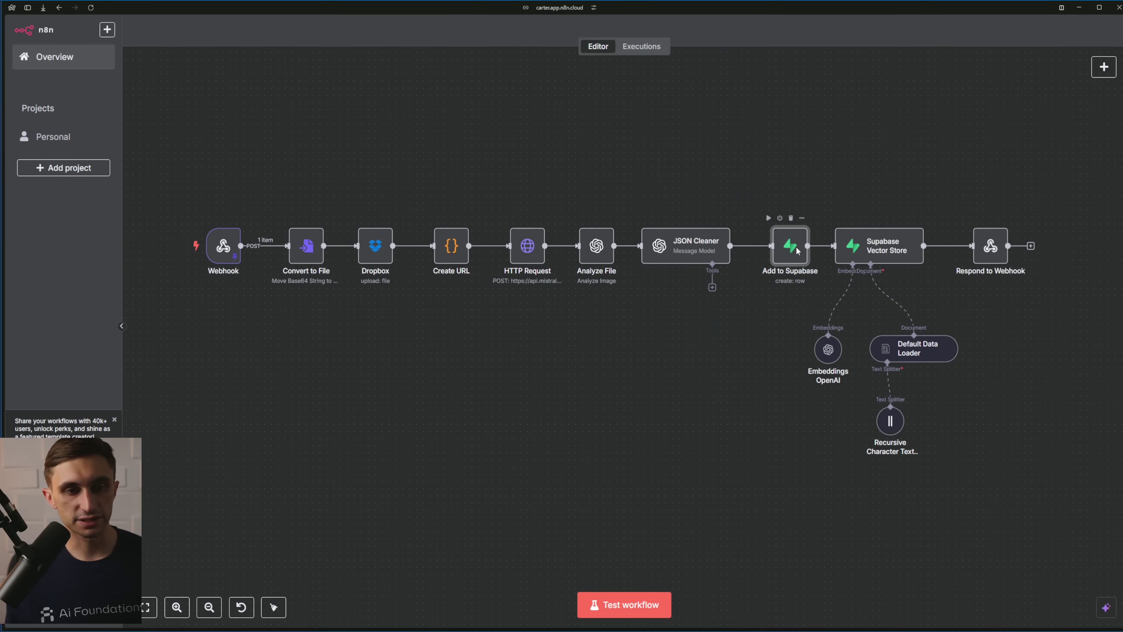
scroll(619, 295, down, 2)
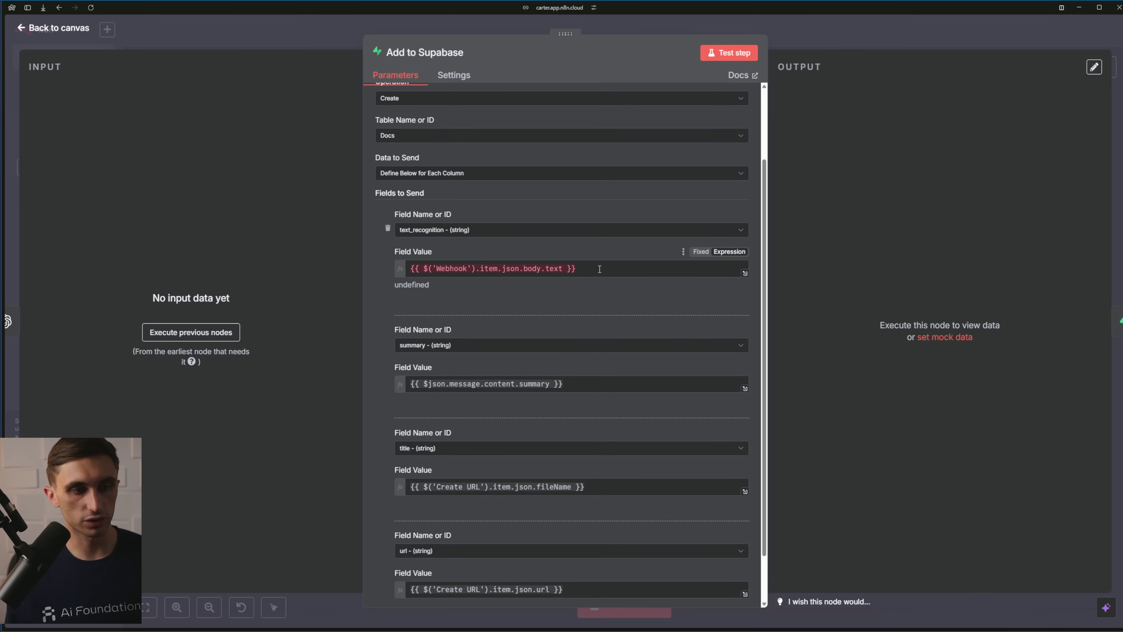
drag(600, 269, 406, 277)
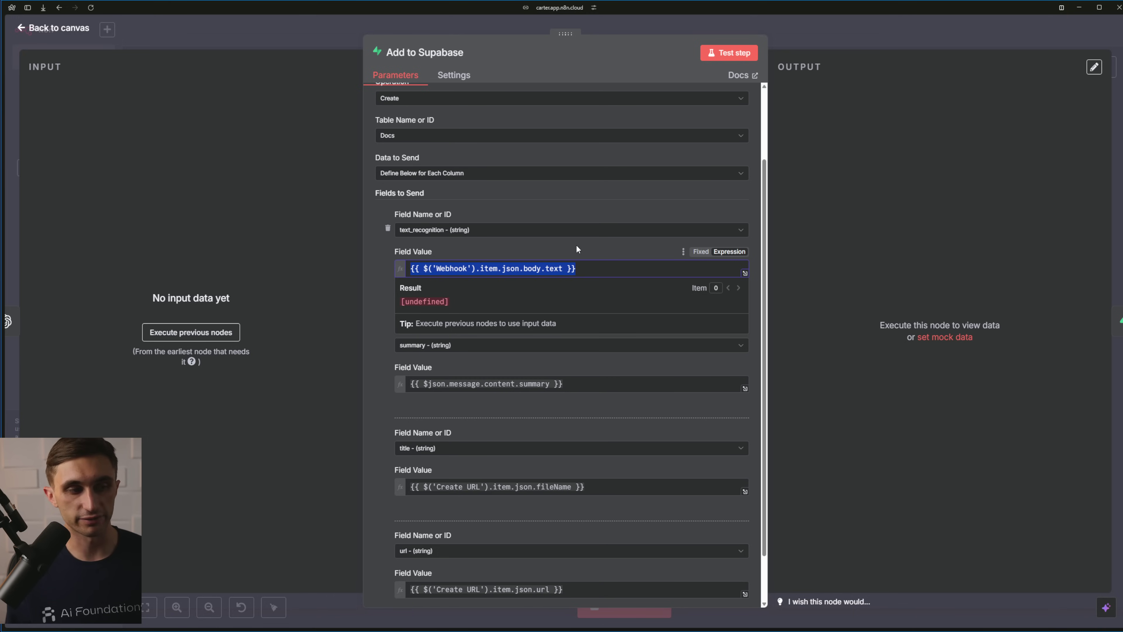
drag(570, 384, 404, 388)
click(448, 367)
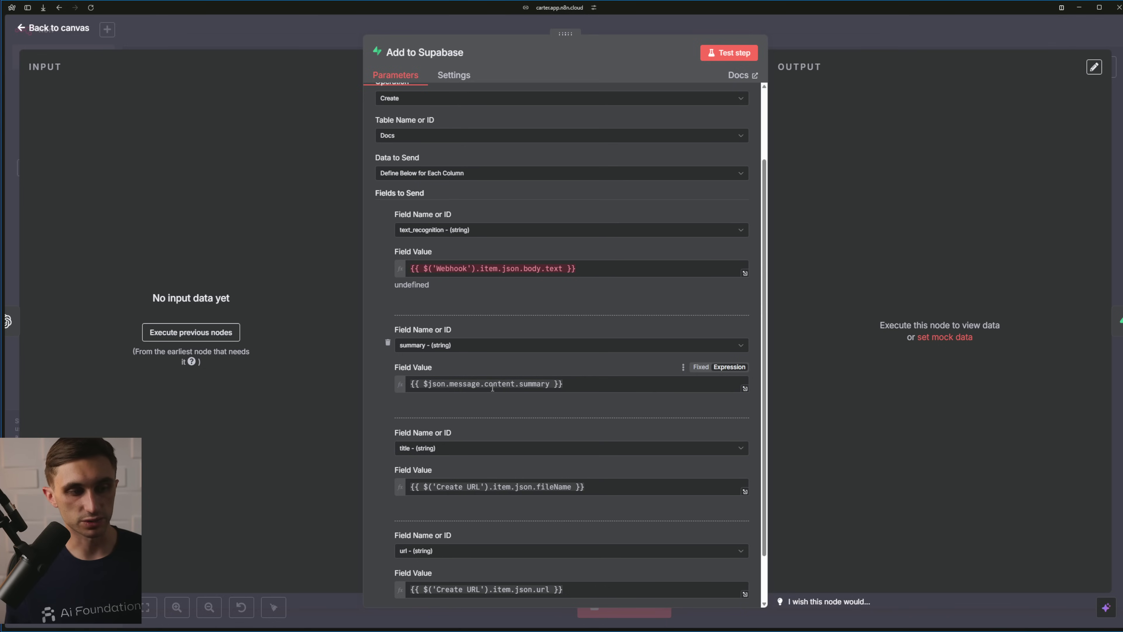
scroll(543, 376, down, 1)
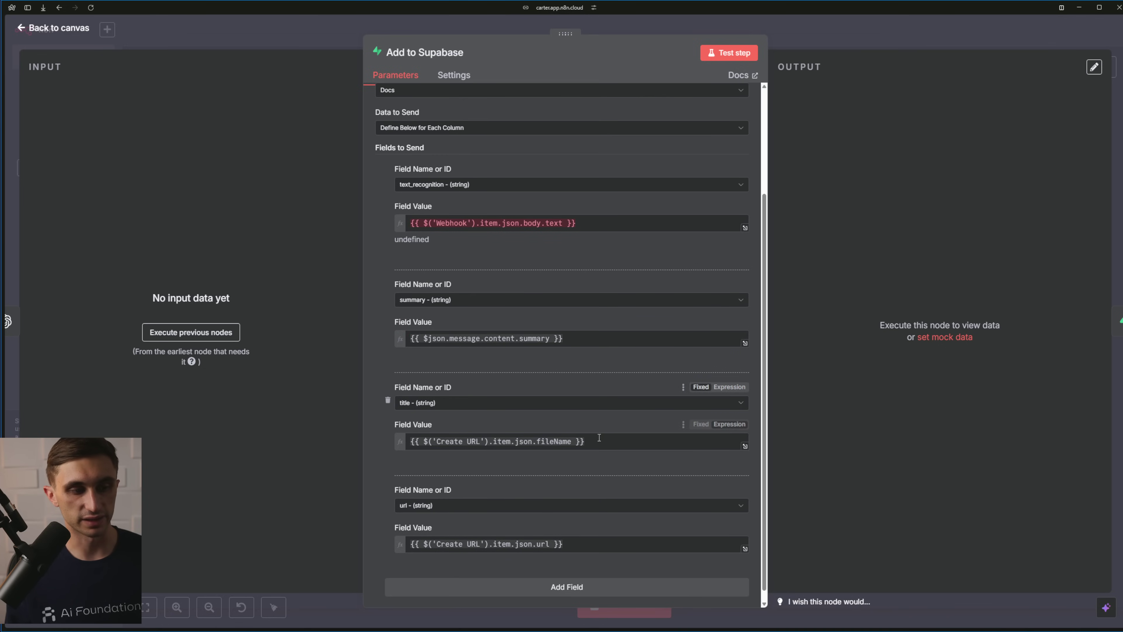
Check the title and url field values in the Add to Supabase node, including their references to Create URL
click(482, 441)
click(474, 424)
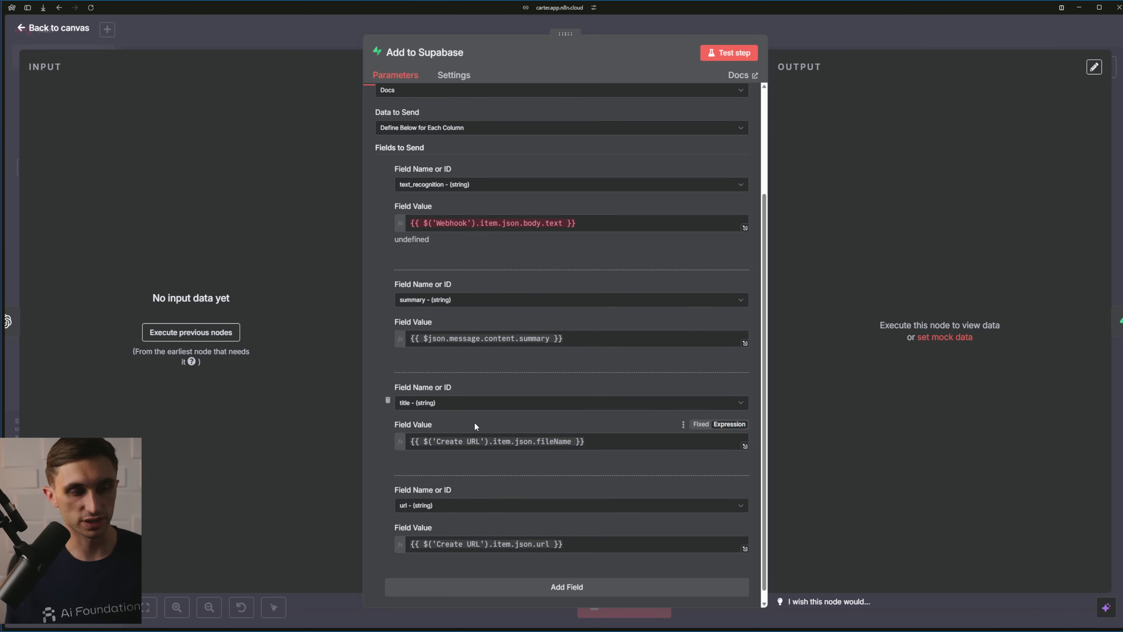
drag(439, 441, 482, 442)
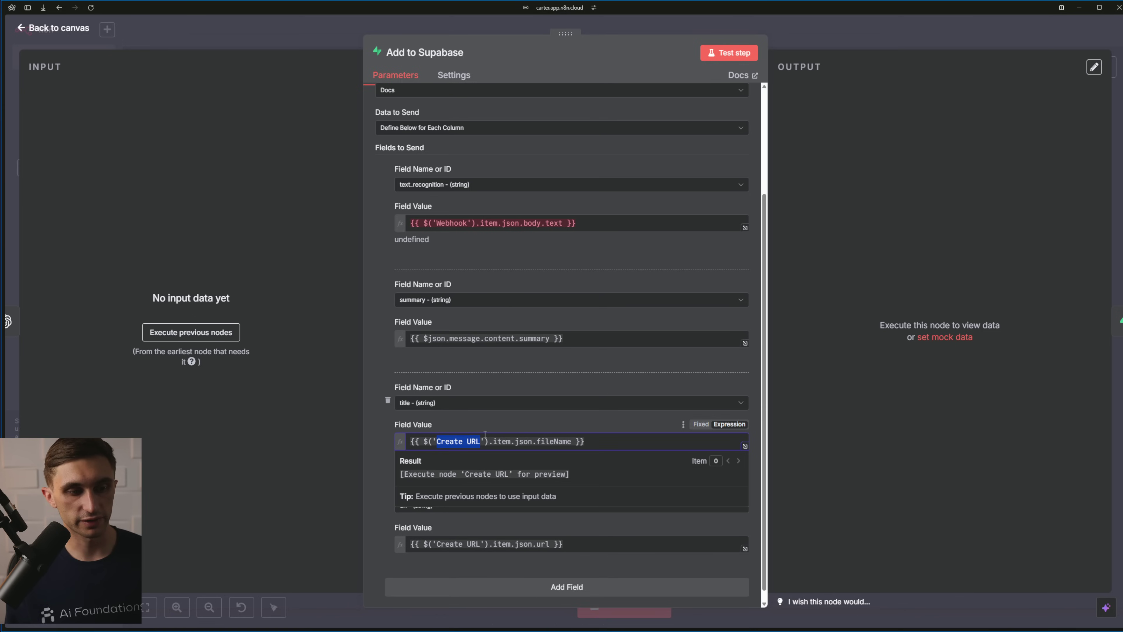
click(510, 426)
drag(589, 442, 413, 441)
click(477, 419)
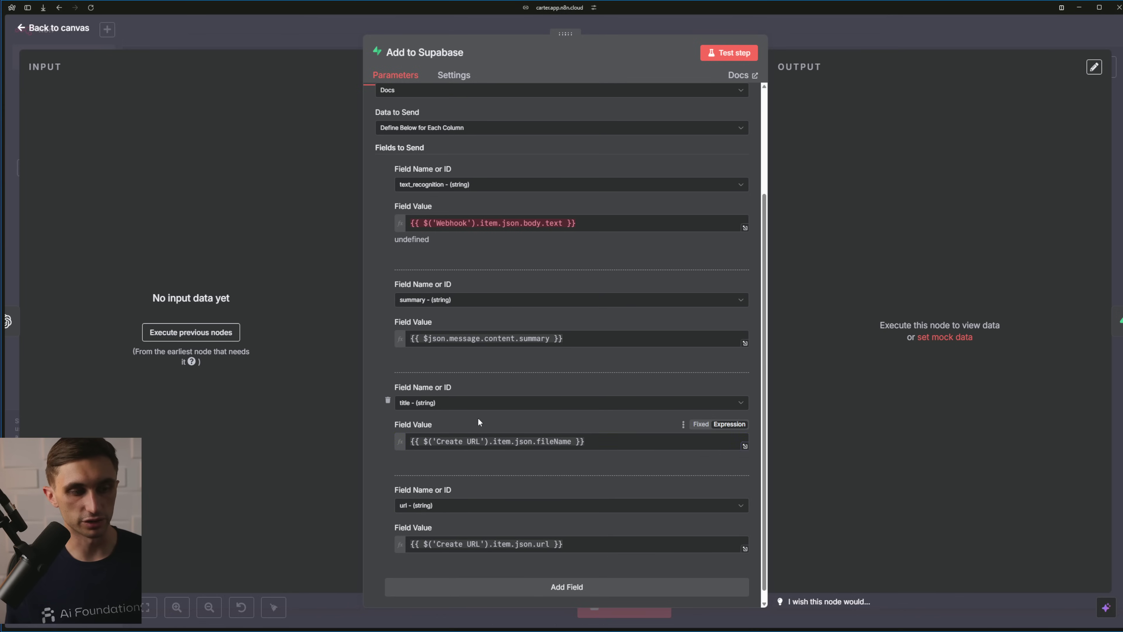
drag(565, 532, 412, 532)
click(495, 510)
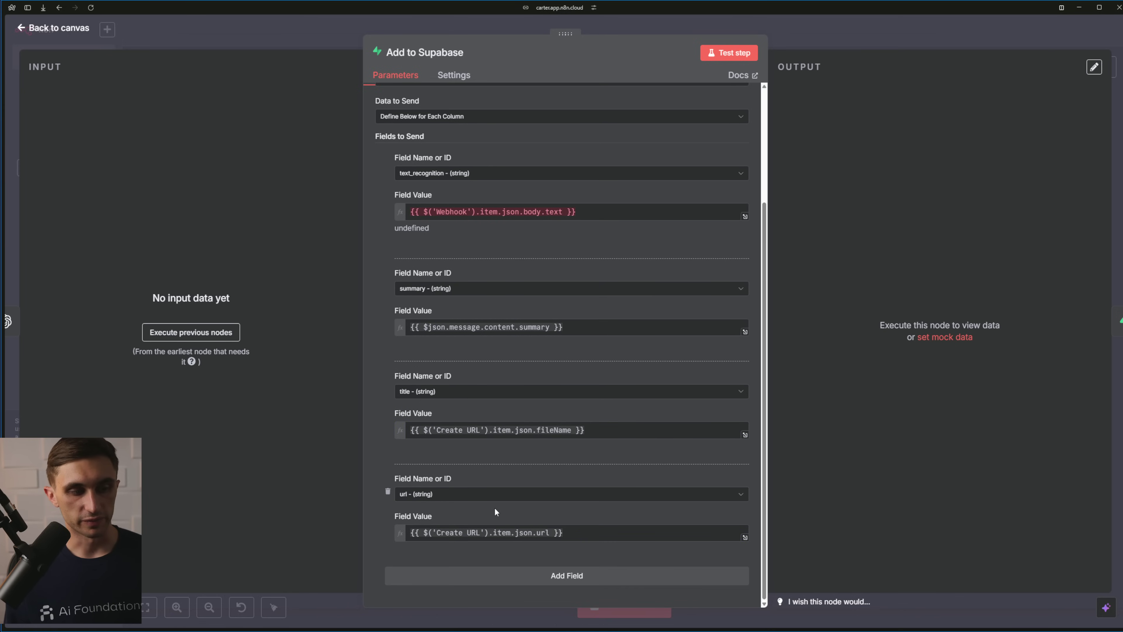
Recheck the text_recognition expression that reads from the Webhook, and return to the canvas
scroll(494, 506, up, 3)
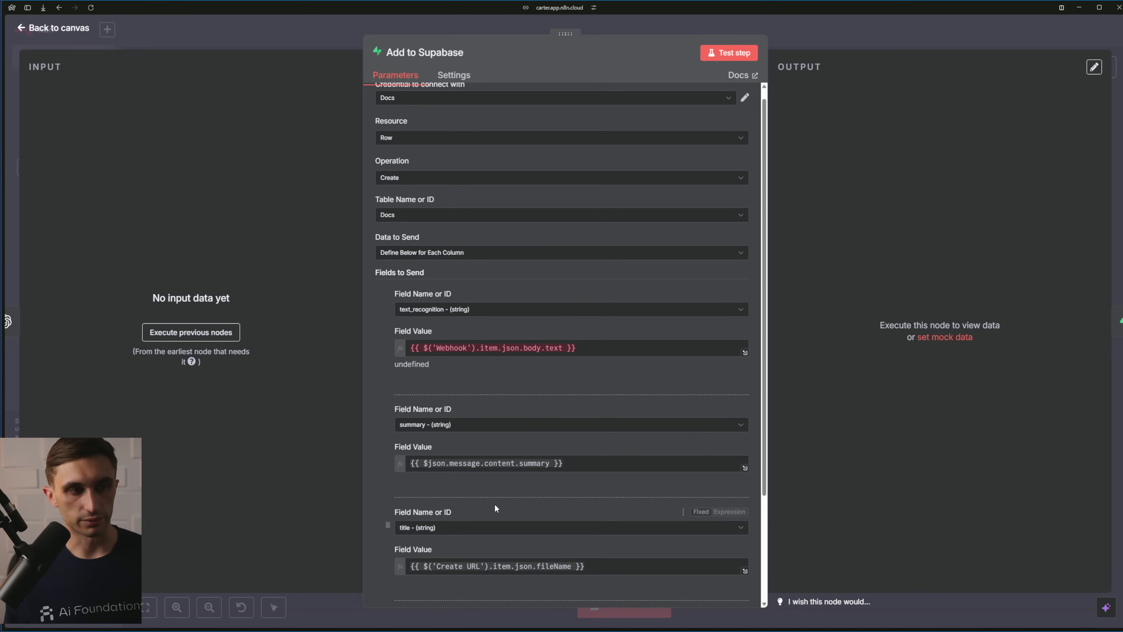
click(592, 348)
drag(576, 348, 404, 349)
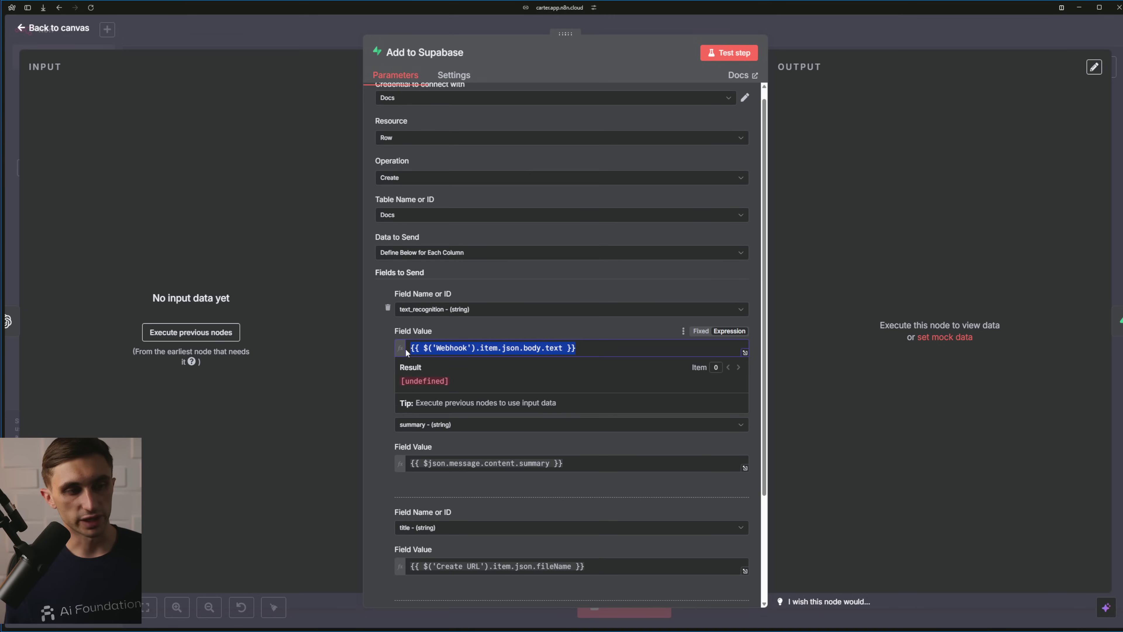
click(444, 334)
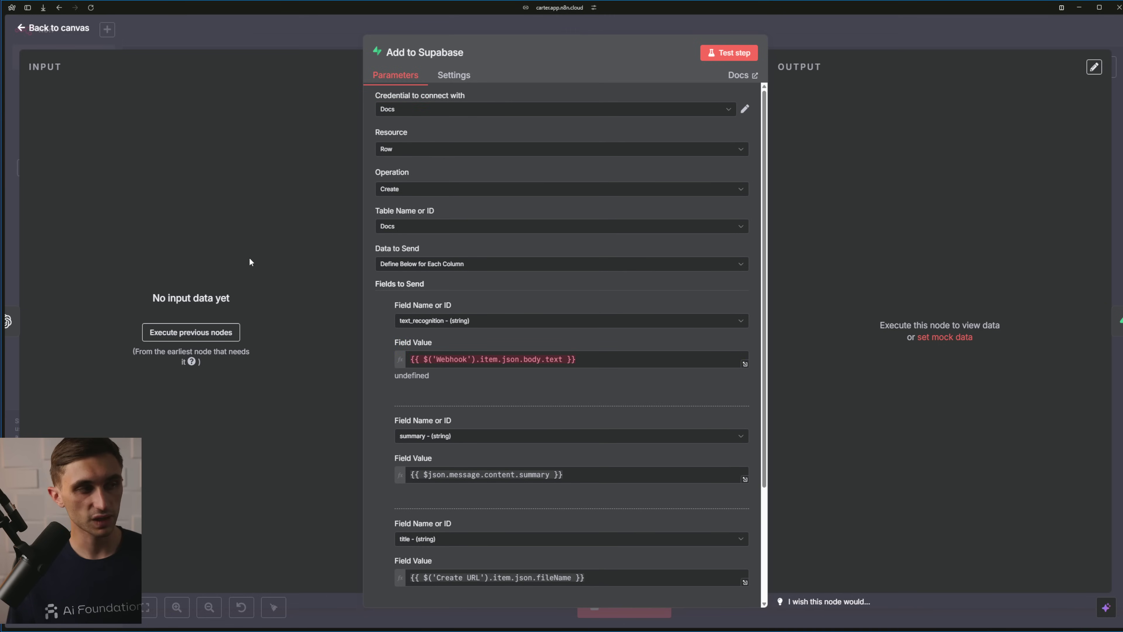
click(64, 29)
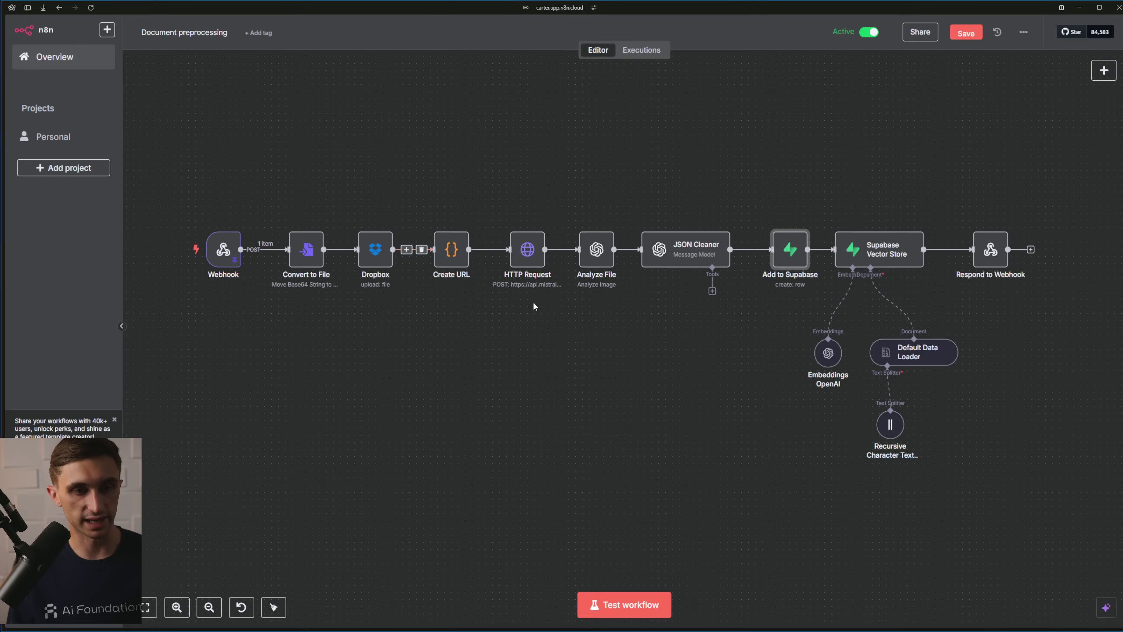
Review the Supabase Vector Store's and Default Data Loader's parameters, and return to the canvas
double_click(887, 259)
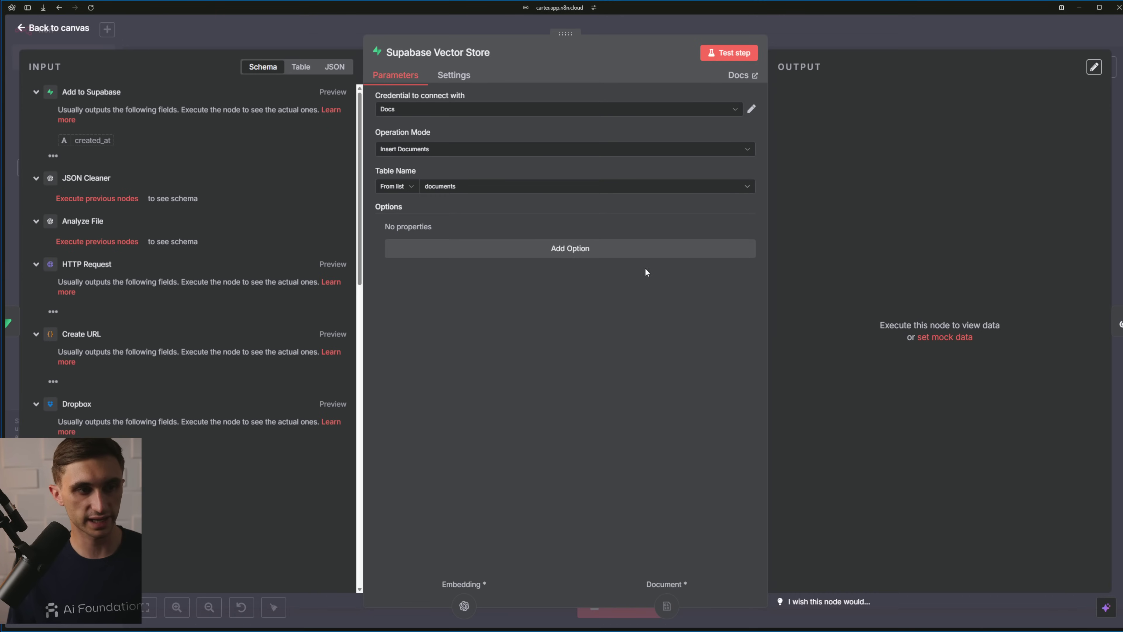
click(66, 30)
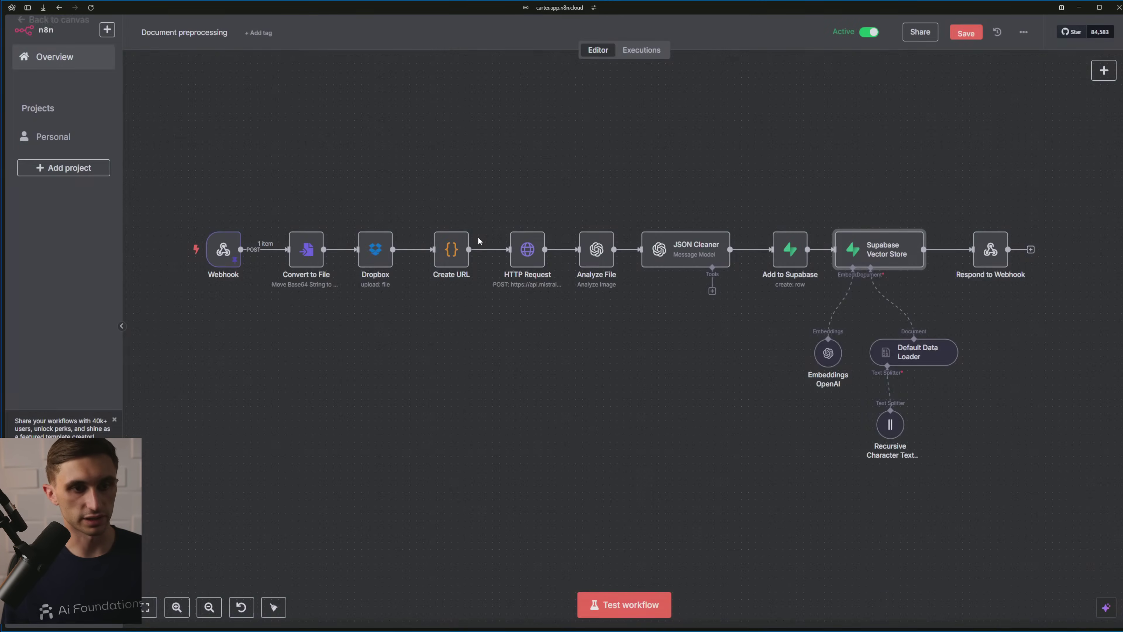
double_click(922, 363)
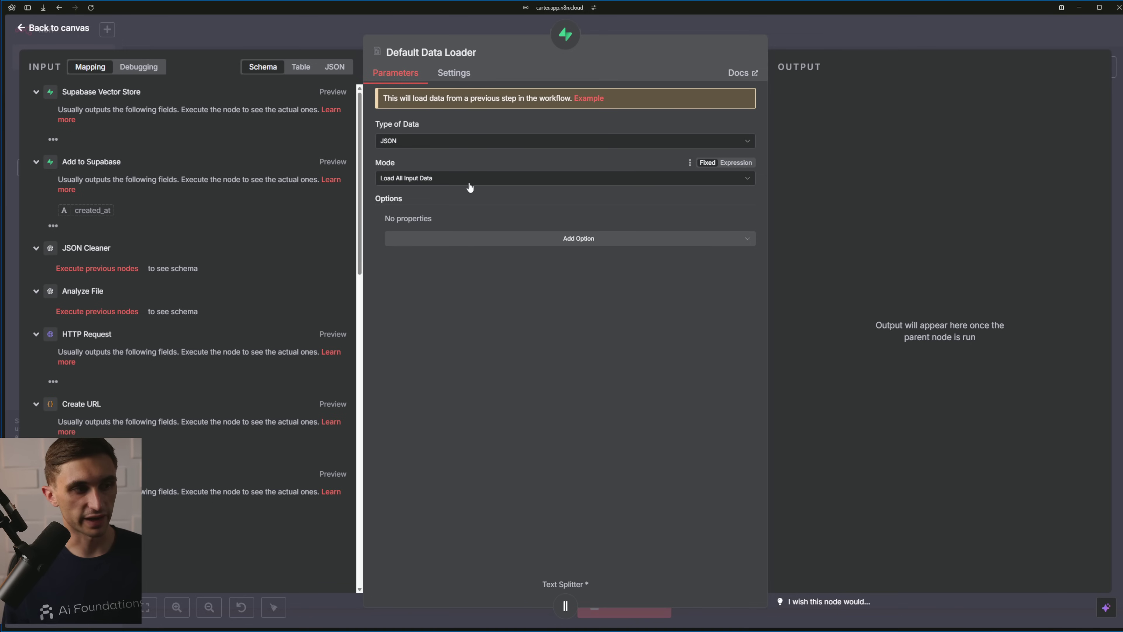
click(82, 28)
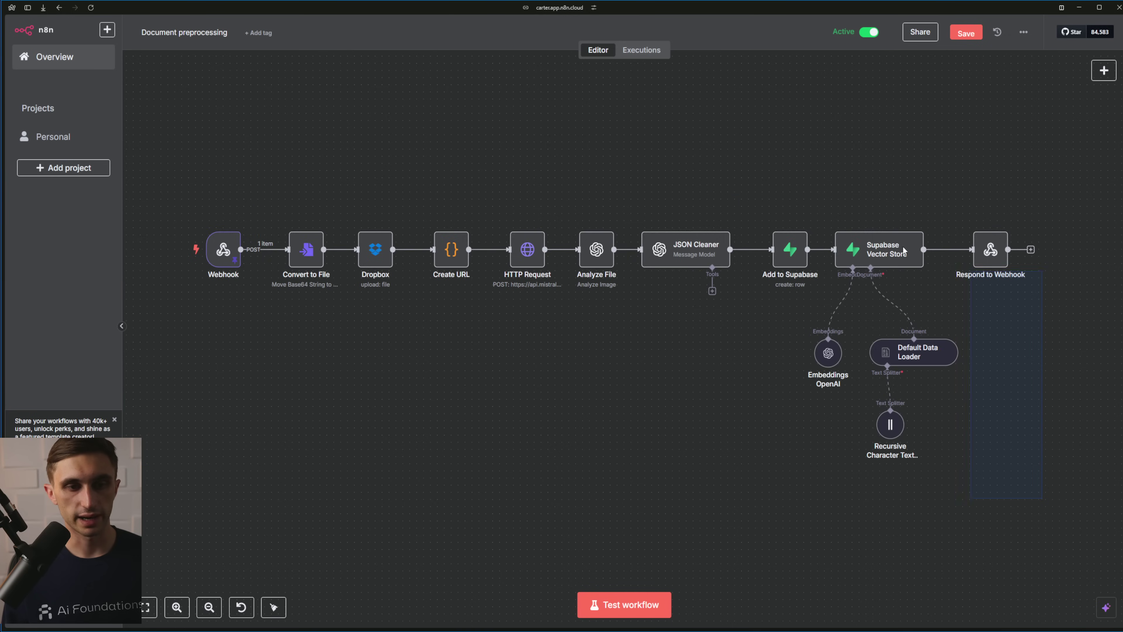
Unpin the Webhook node's data and copy the Apr 22, 15:26:35 execution into the editor
mouse_move(221, 251)
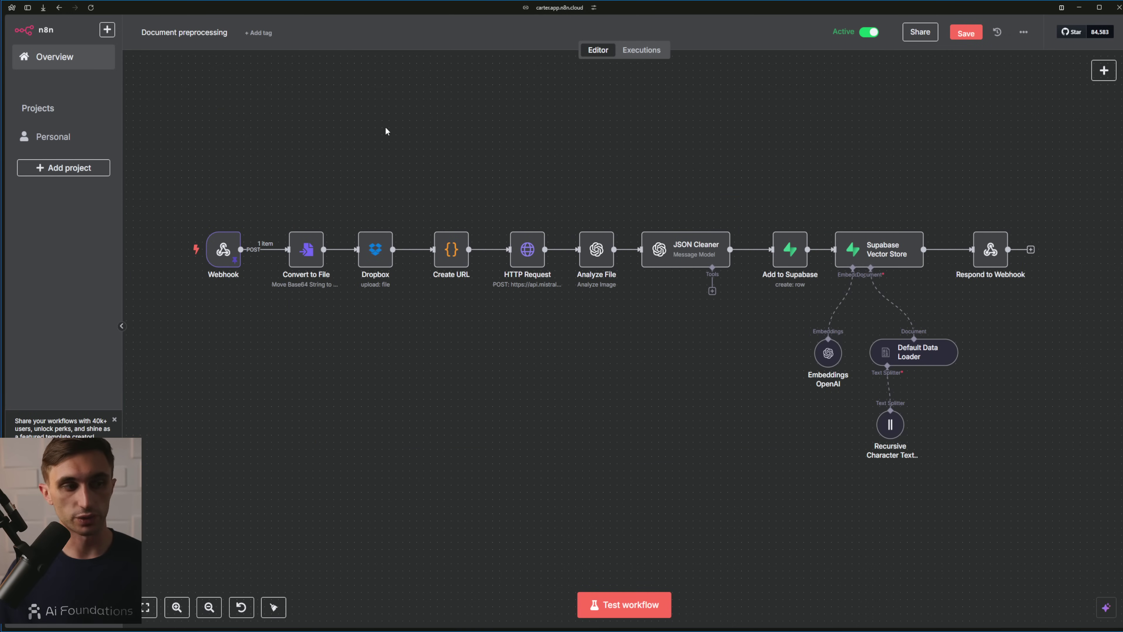
right_click(222, 250)
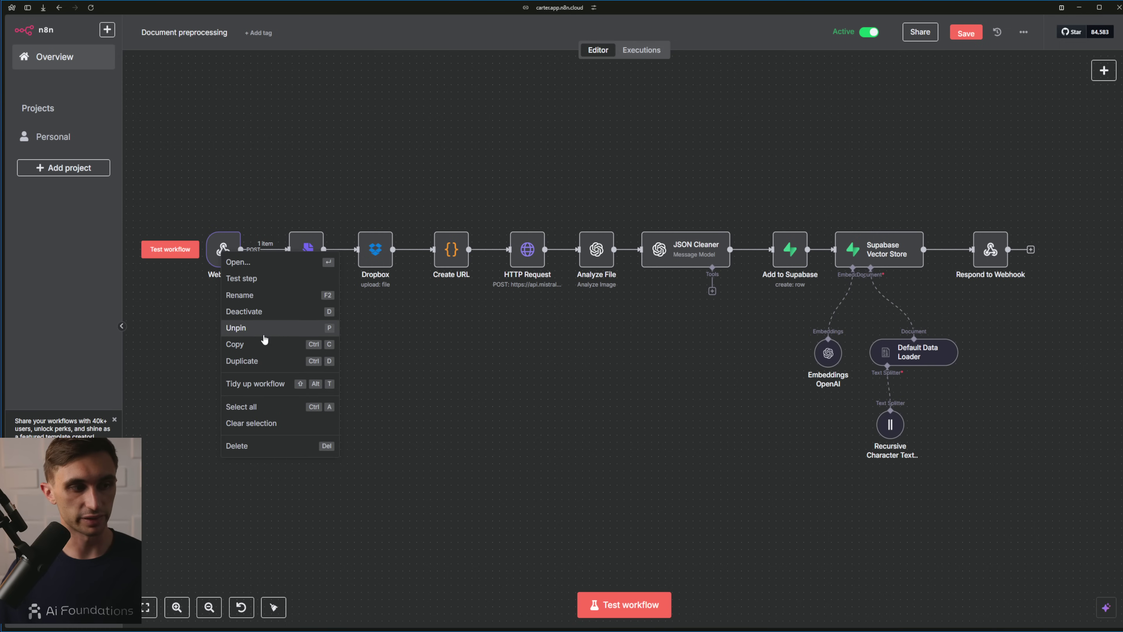
click(298, 325)
click(642, 50)
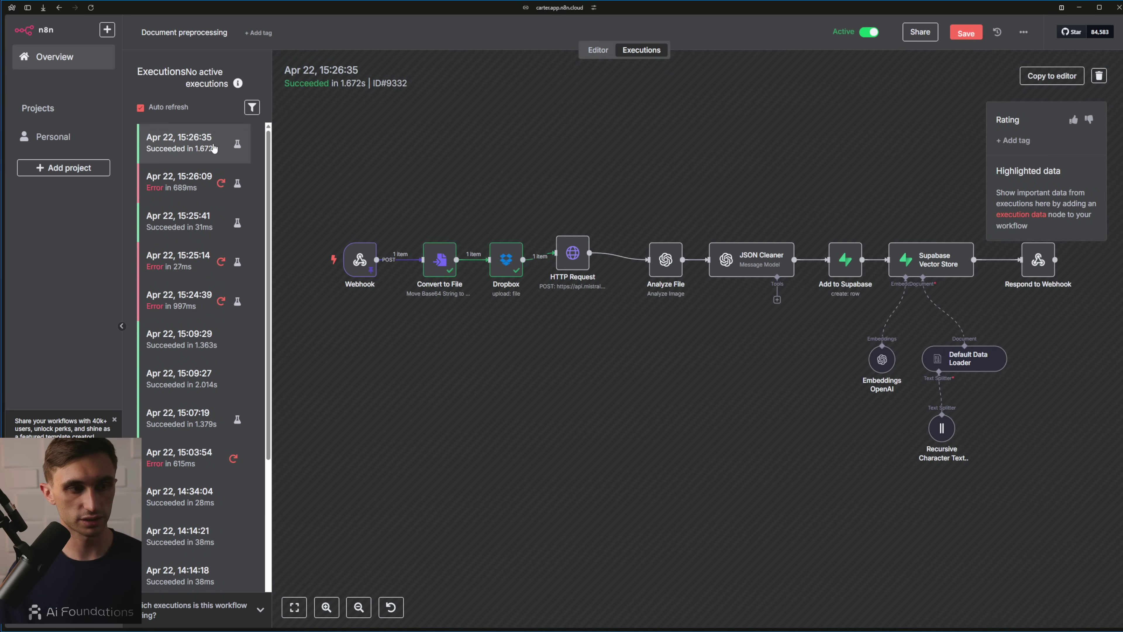
click(1060, 78)
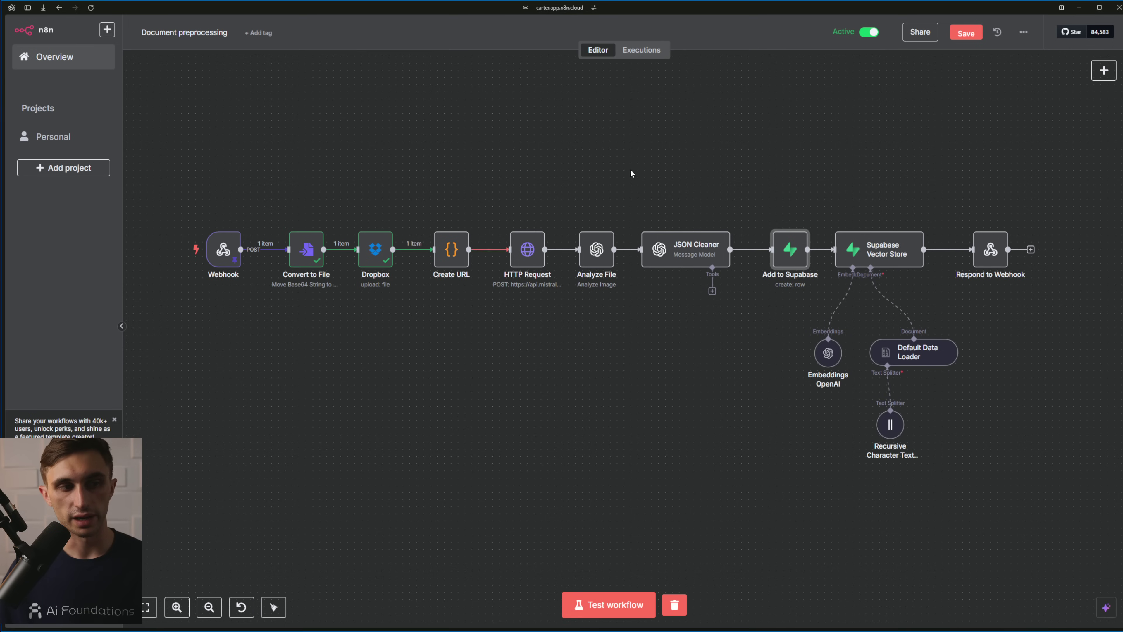
Run the Create URL and HTTP Request nodes individually, and read the HTTP Request's output
click(430, 222)
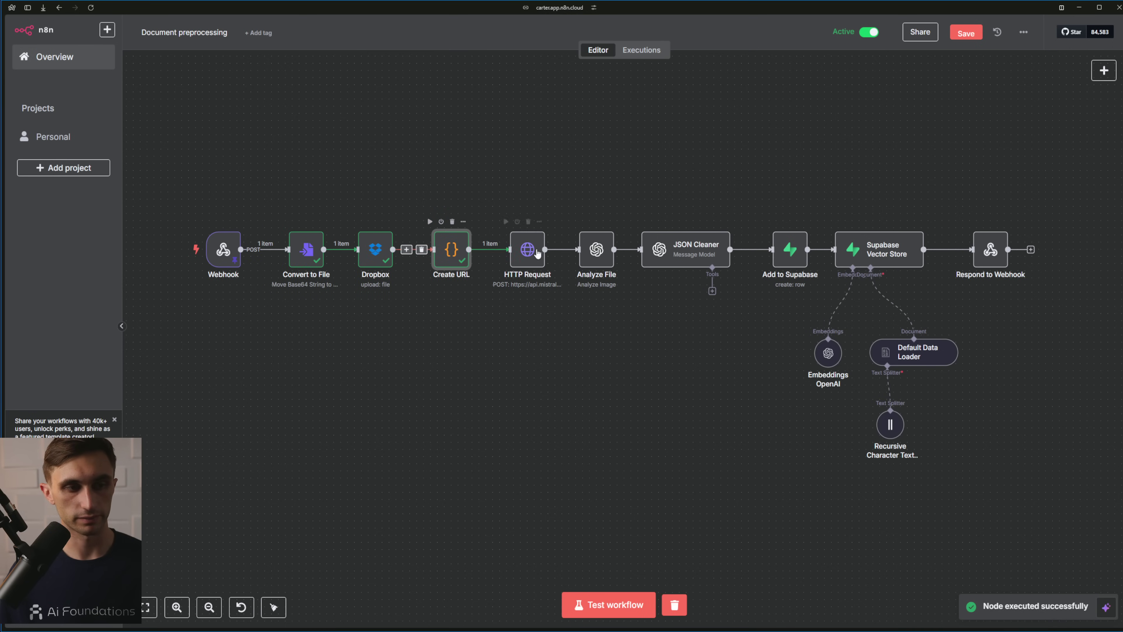
click(506, 222)
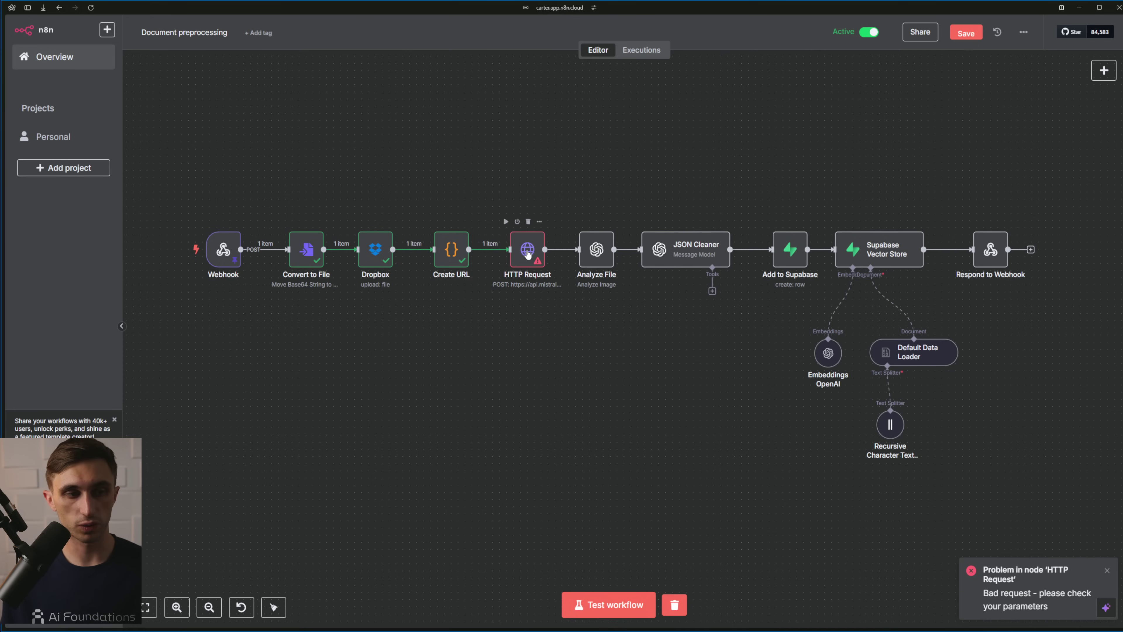
double_click(528, 253)
drag(621, 181, 886, 236)
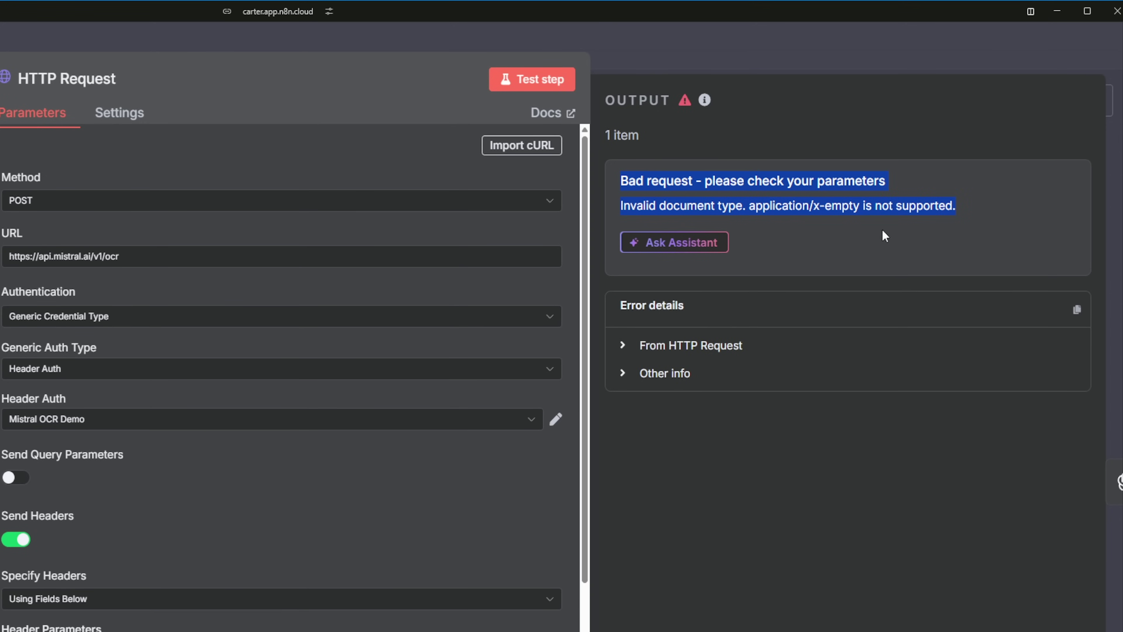
click(328, 442)
Replace the base64 expression in the HTTP Request's JSON document_url with the Webhook's content_base64, test the node, and return to the canvas
scroll(327, 443, down, 12)
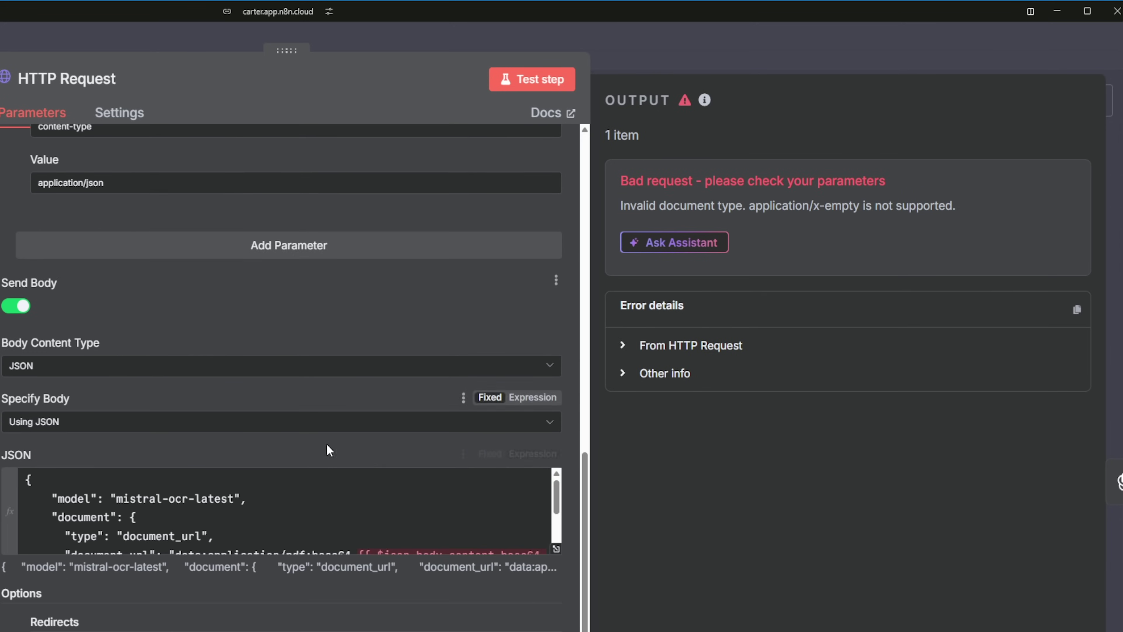
scroll(377, 491, down, 2)
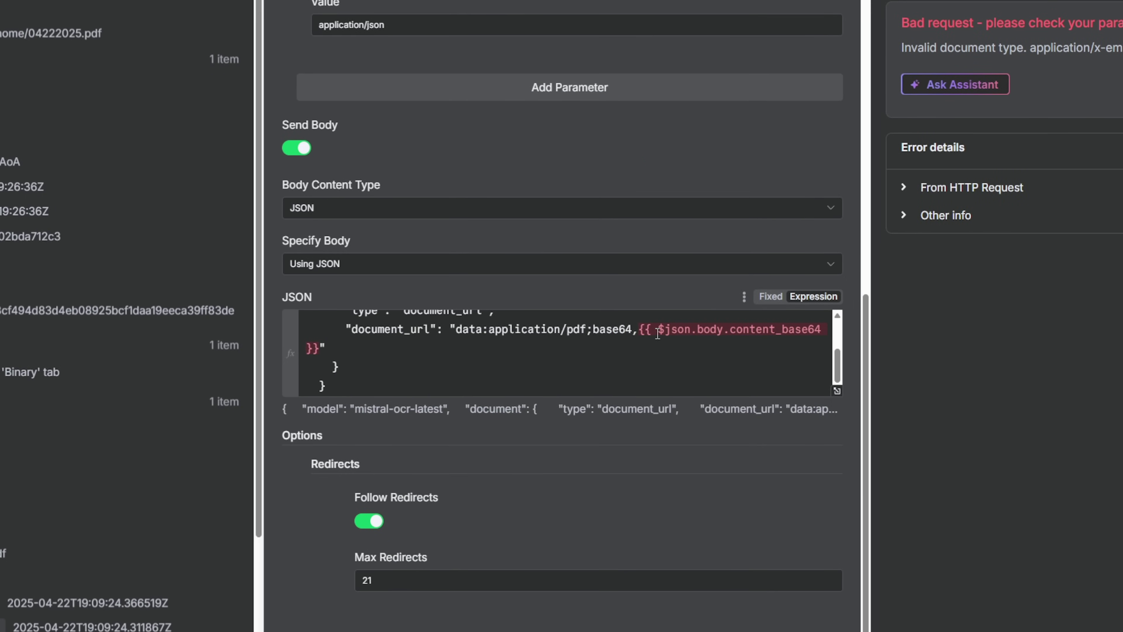
drag(640, 331, 316, 348)
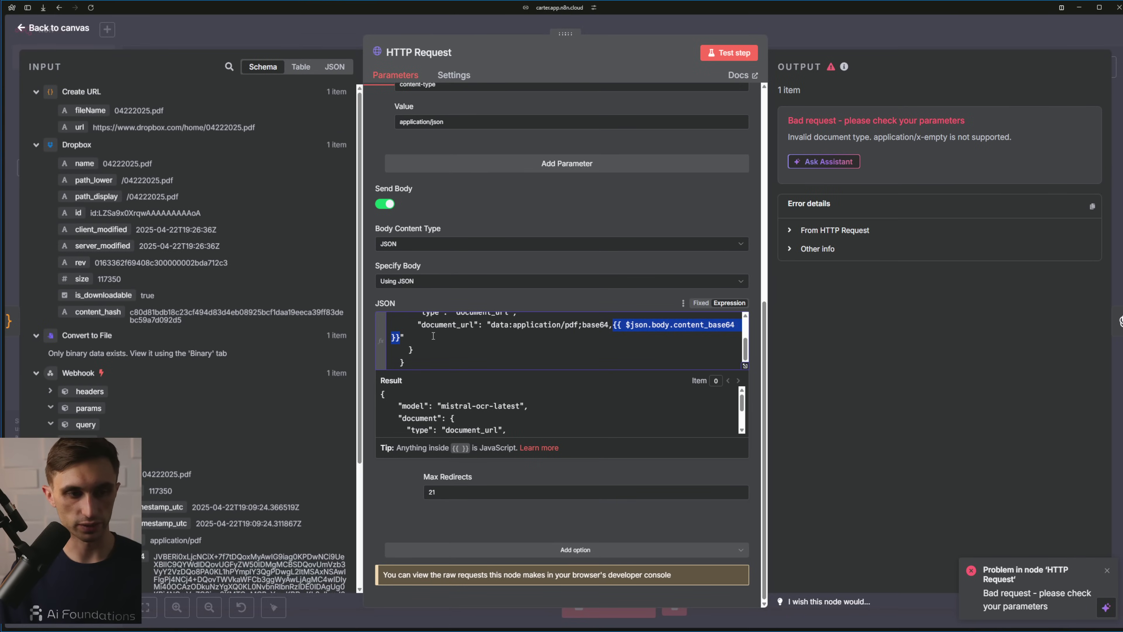
key(BackSpace)
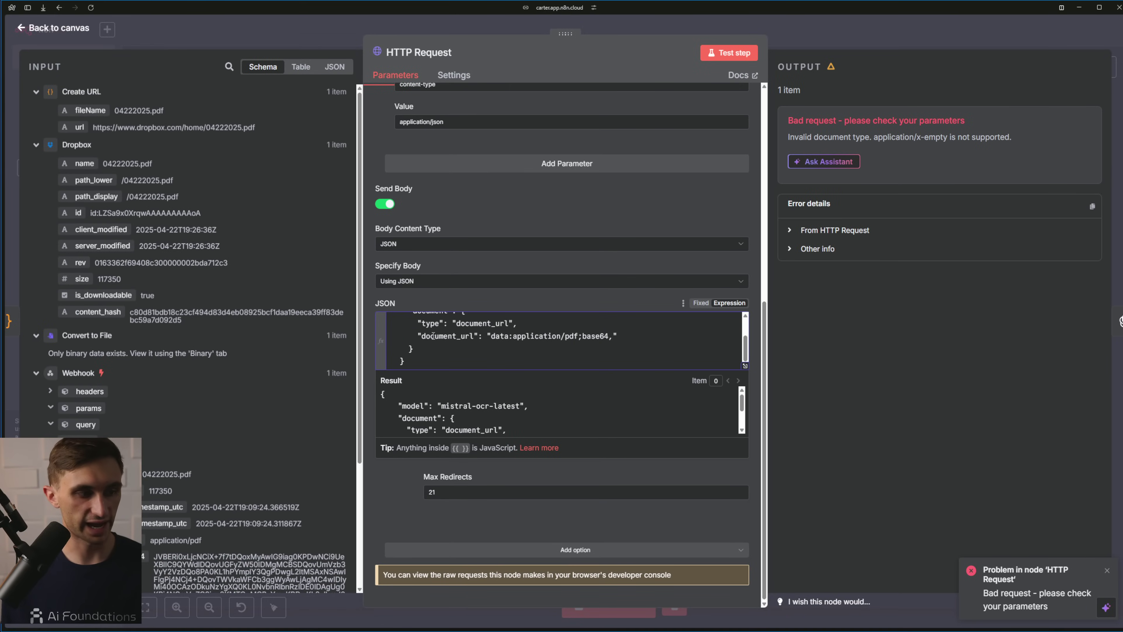
scroll(293, 407, down, 4)
drag(94, 423, 689, 354)
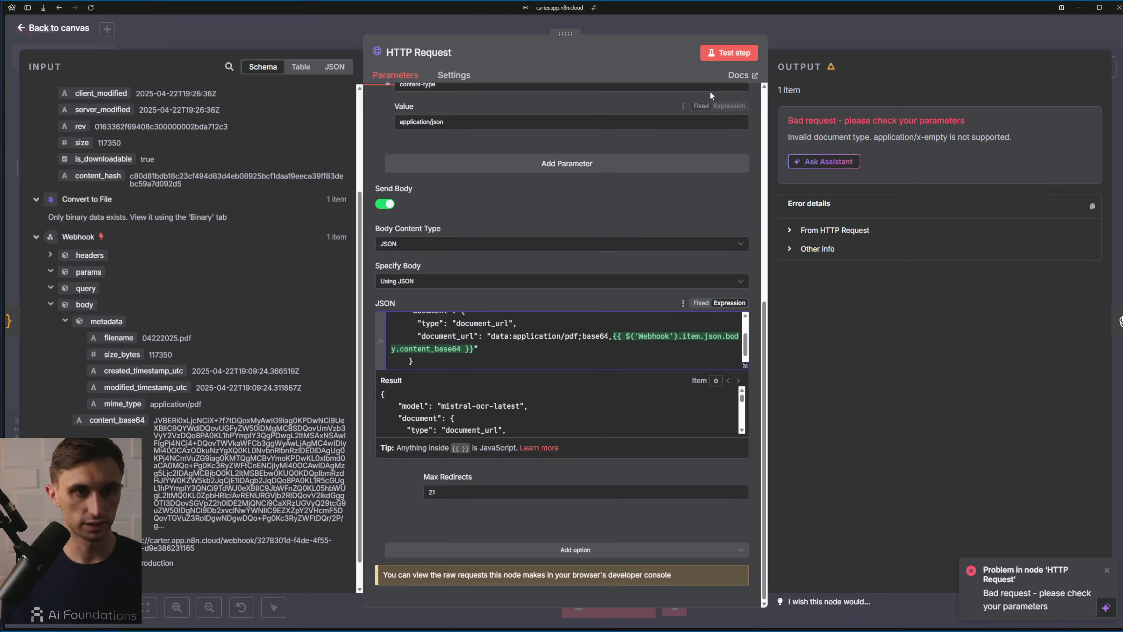
click(710, 54)
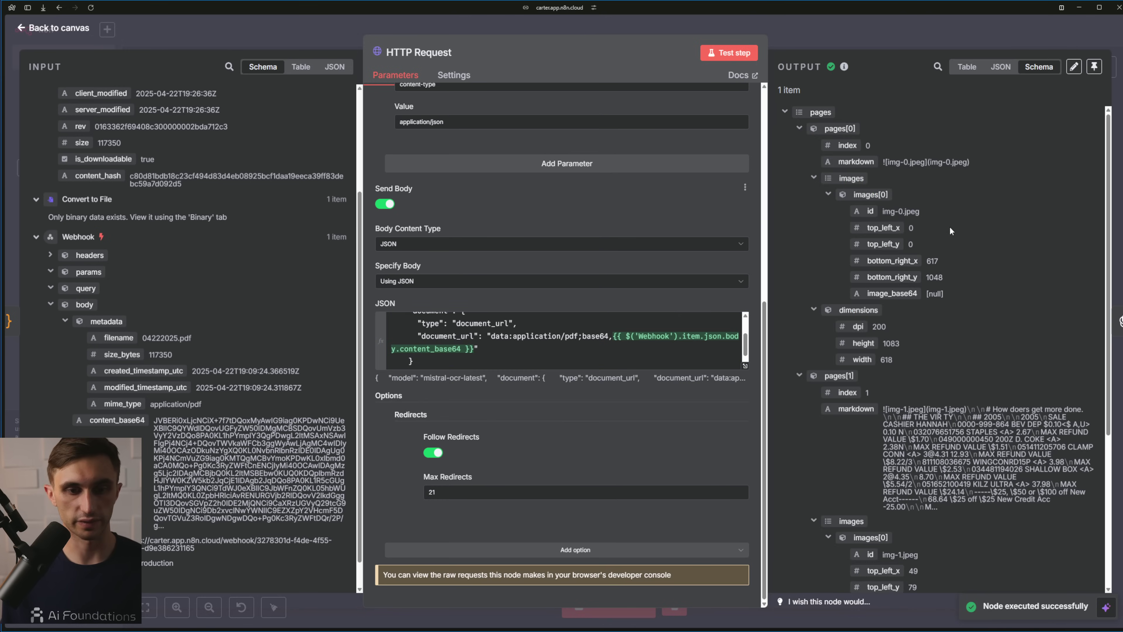
key(Escape)
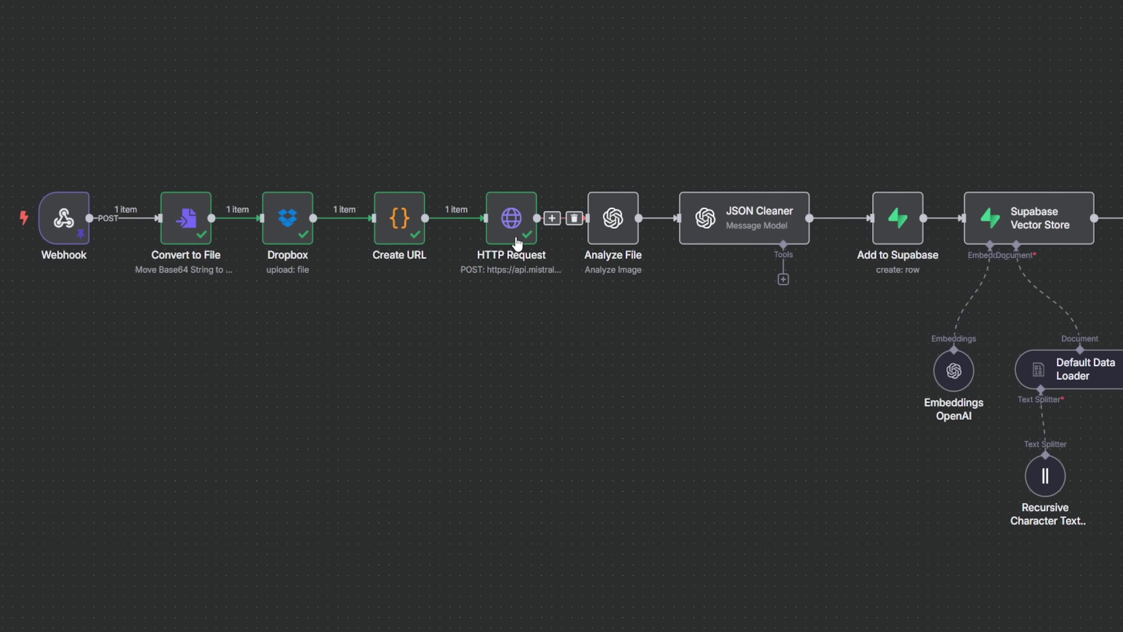
Shift Analyze File and all nodes after it away from HTTP Request, leaving space for another node between them
mouse_move(510, 223)
mouse_down()
mouse_move(509, 192)
mouse_move(510, 223)
mouse_up()
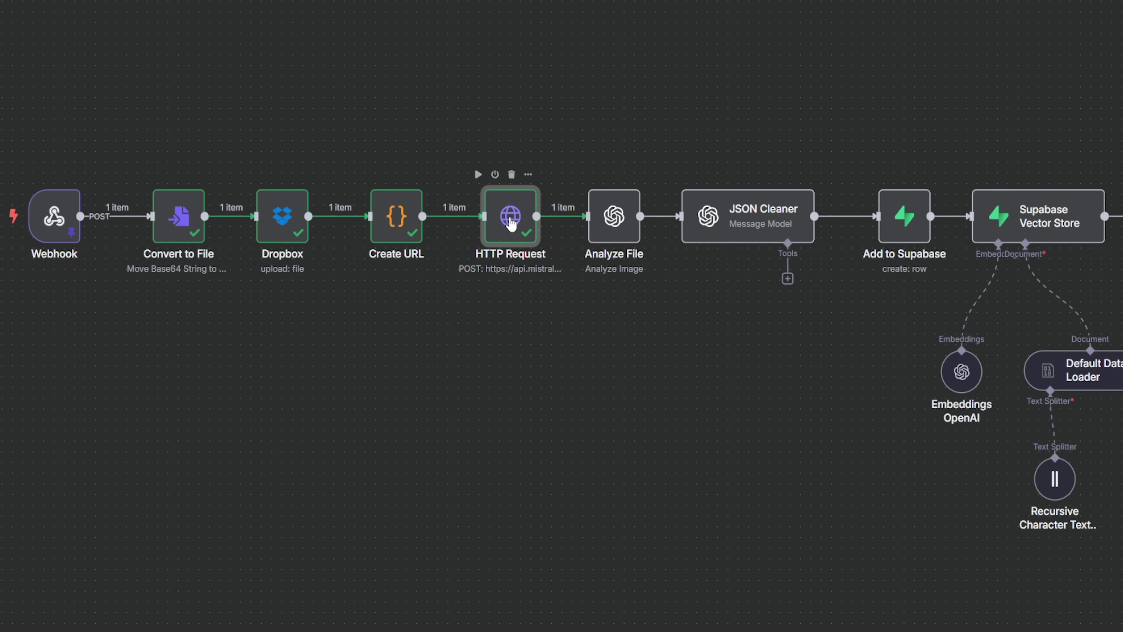
drag(583, 94, 1122, 555)
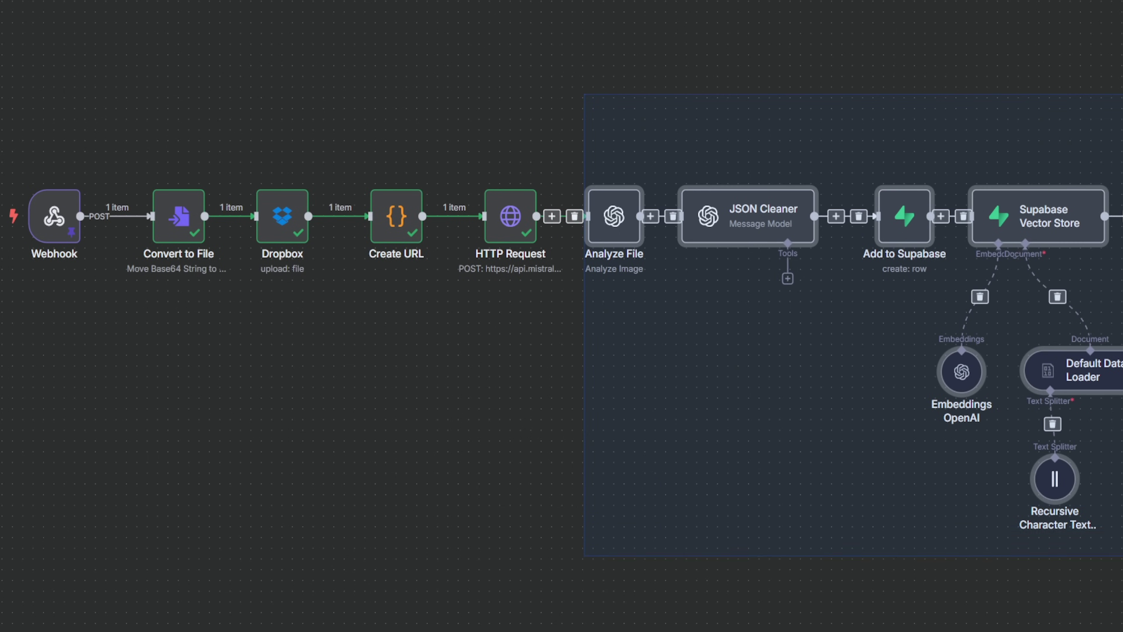
drag(1023, 228, 1122, 230)
click(785, 181)
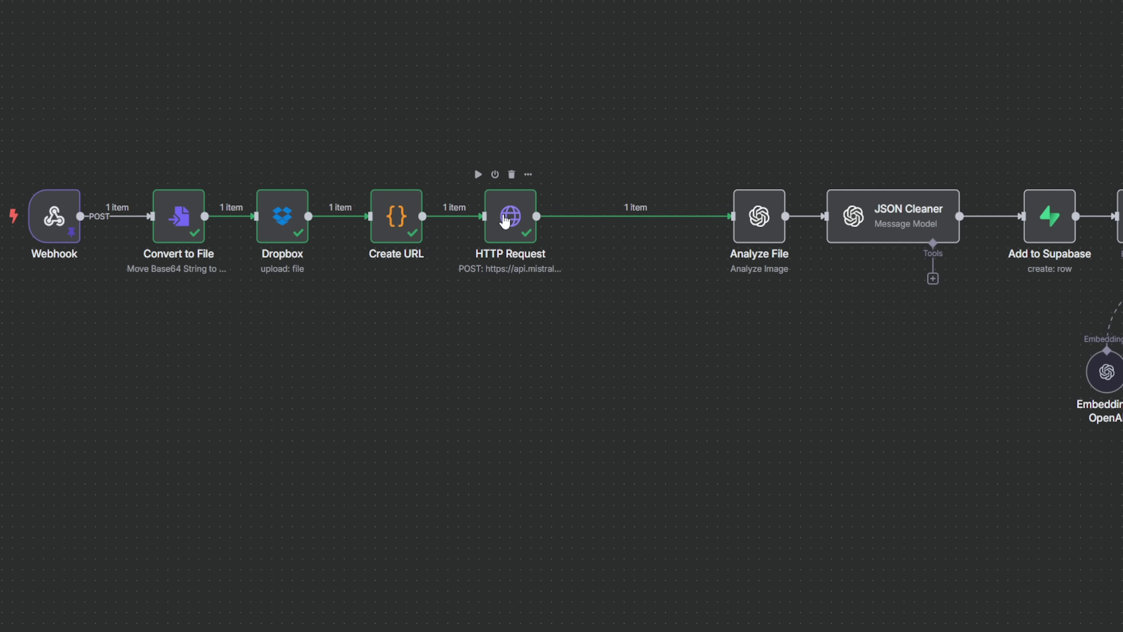
Insert a Split Out node between HTTP Request and Analyze File, set its field to split out to pages, and test it
mouse_move(631, 221)
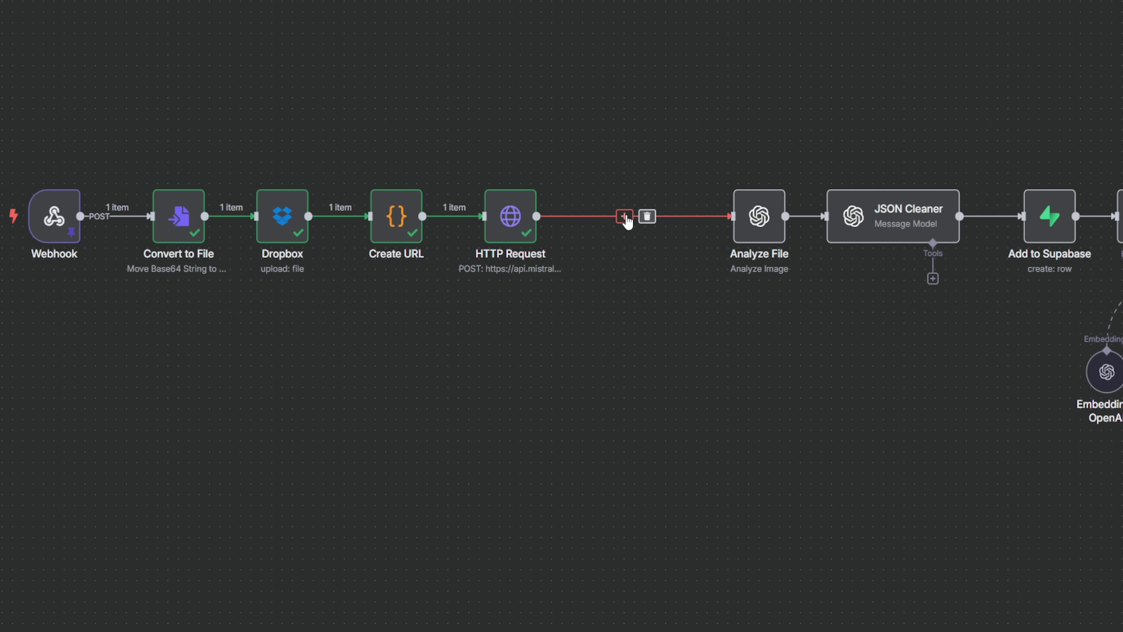
click(625, 217)
text(split)
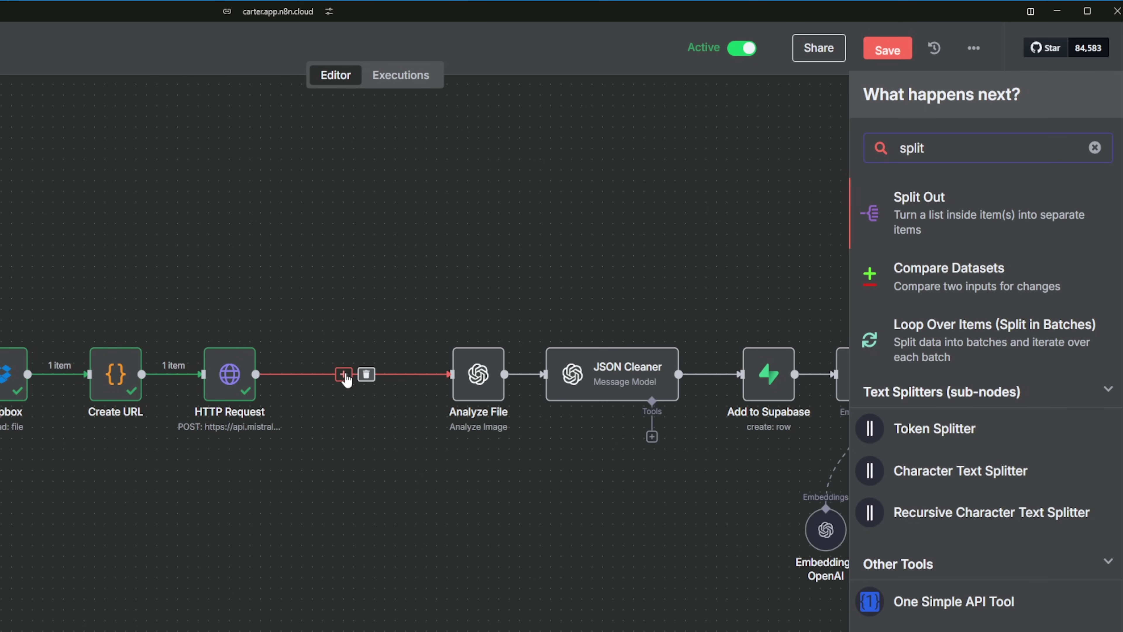
click(911, 212)
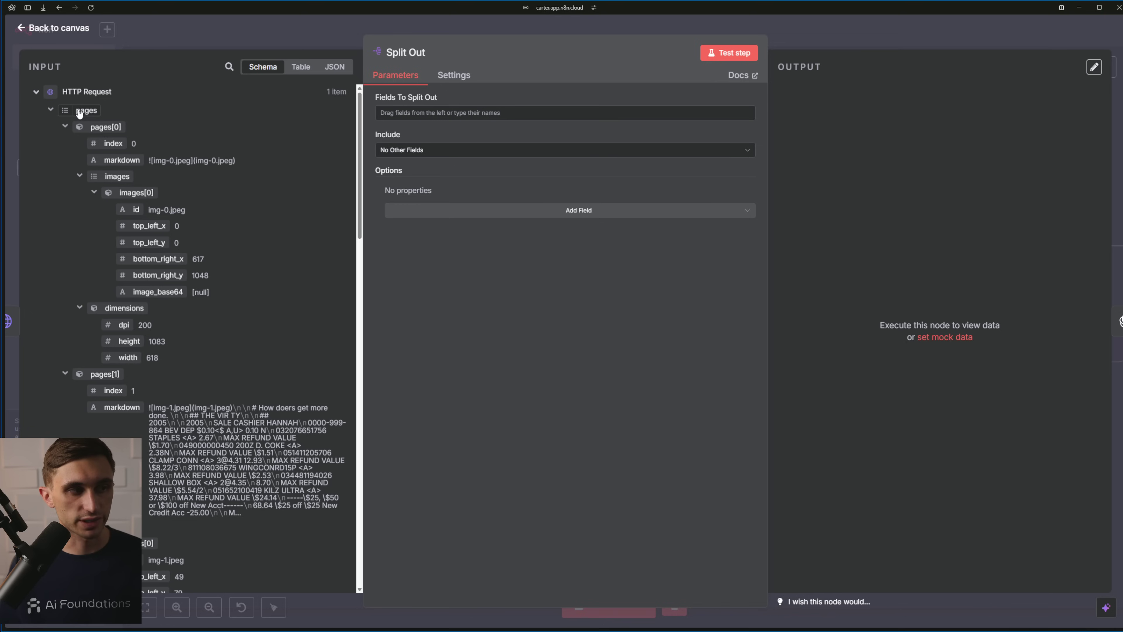
drag(86, 115, 426, 119)
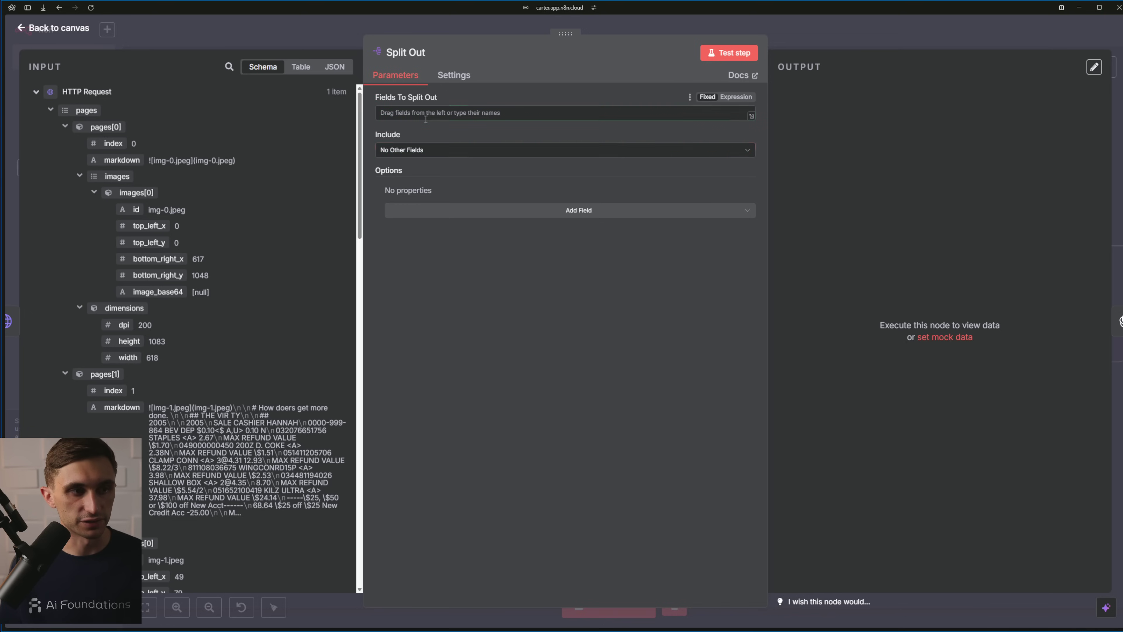
click(726, 59)
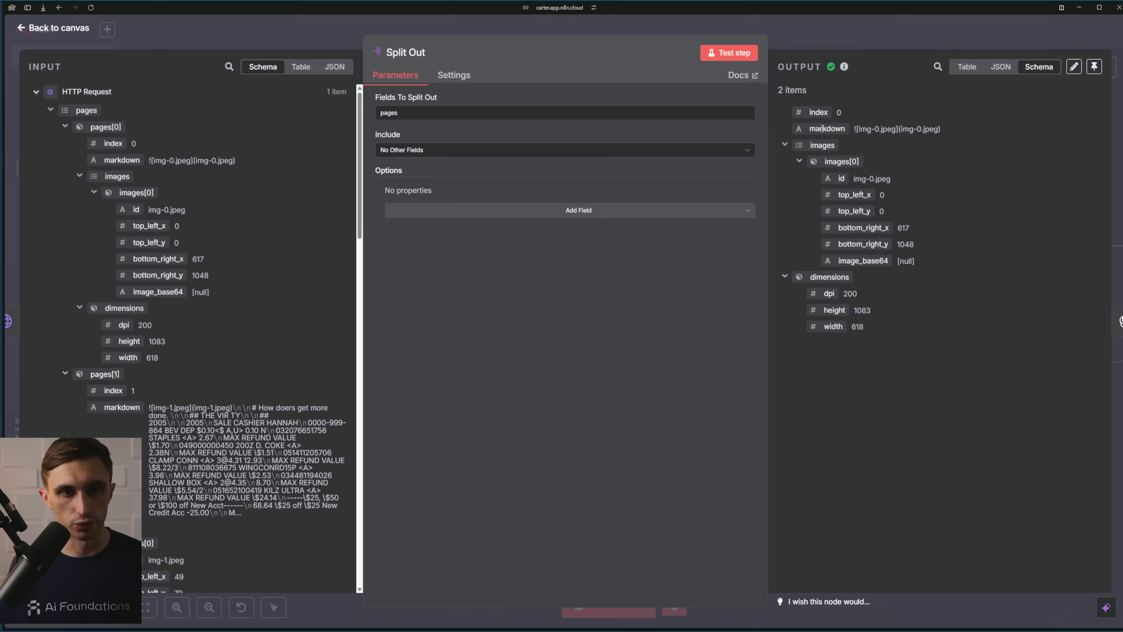
drag(810, 127, 948, 133)
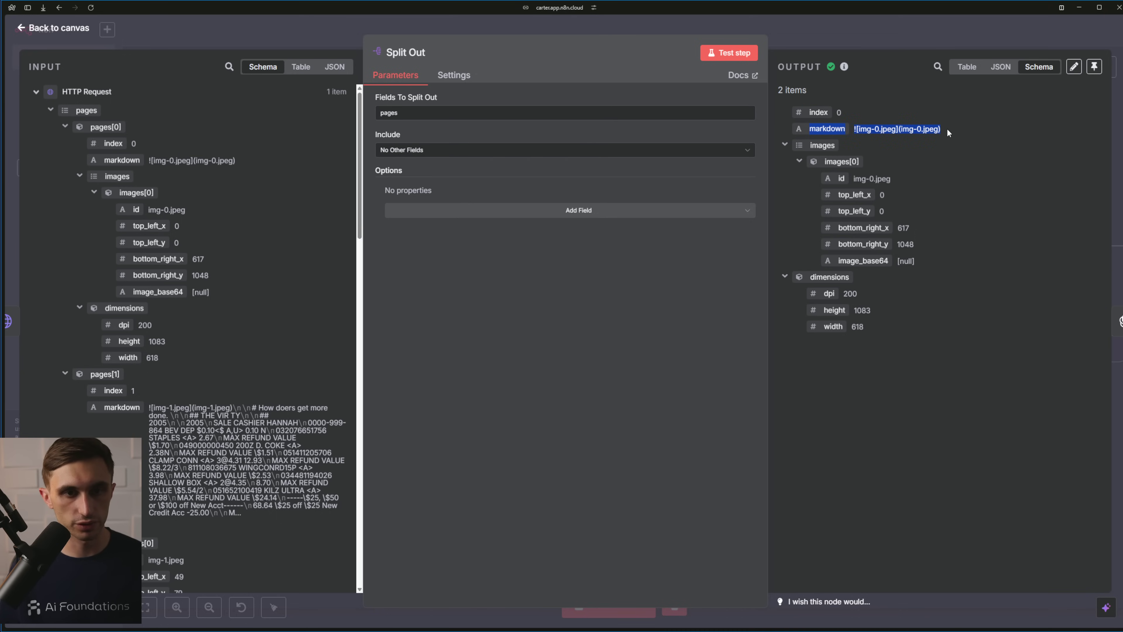
drag(151, 160, 238, 161)
Try pages.pages as the Split Out node's field to split out, test the node, and clear the field
click(423, 113)
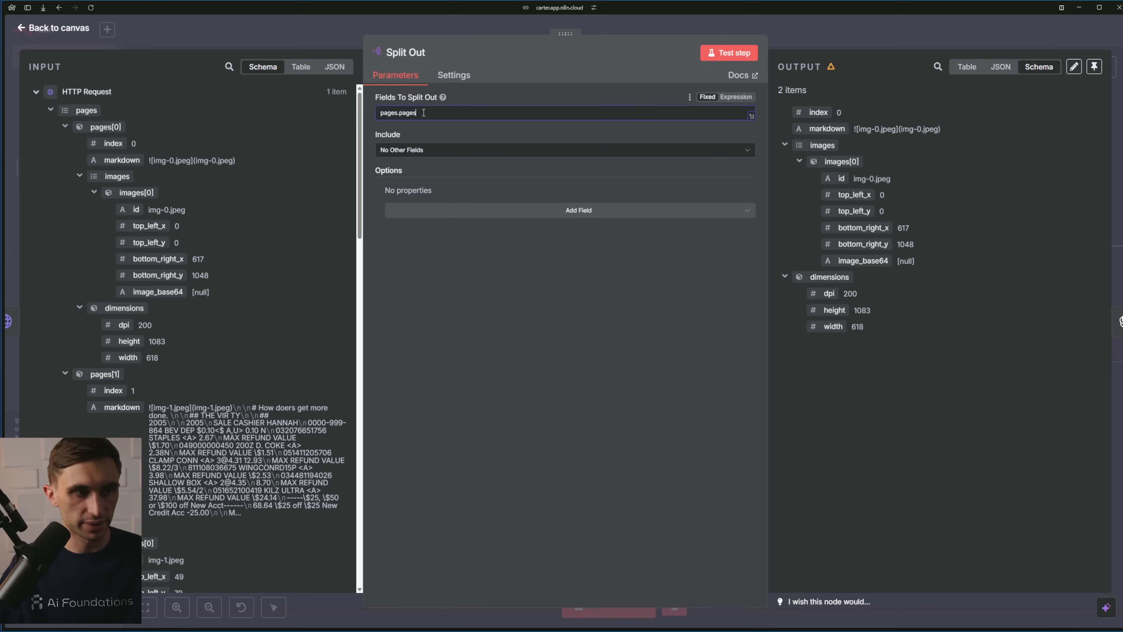
click(753, 58)
drag(417, 114, 400, 114)
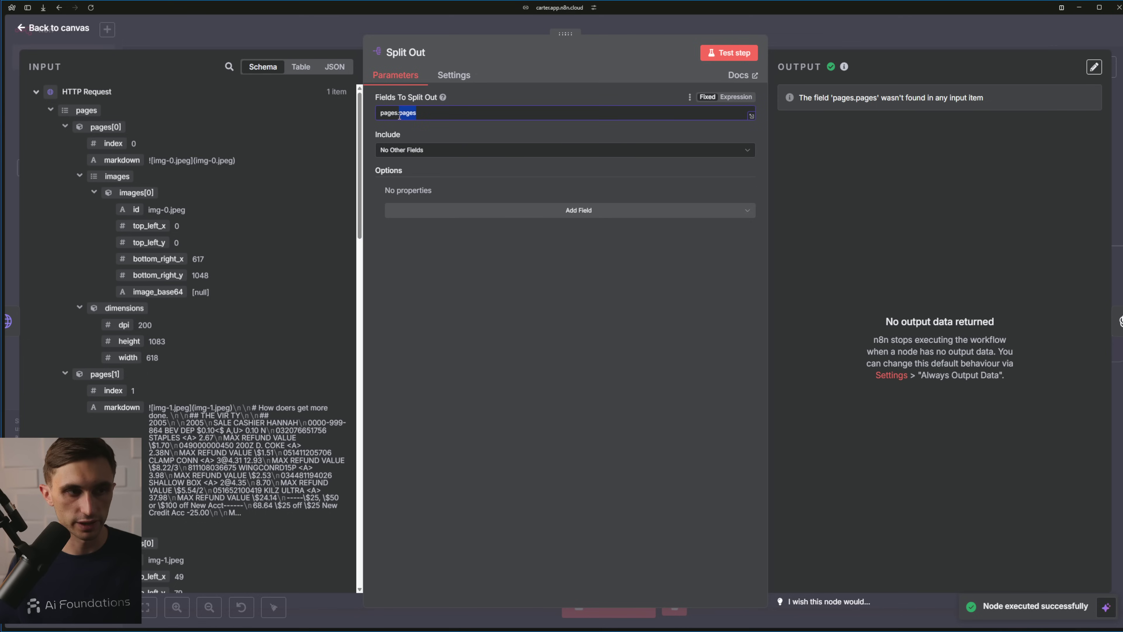
key(BackSpace)
key(BackSpace)
key(BackSpace)
key(BackSpace)
key(BackSpace)
key(BackSpace)
key(BackSpace)
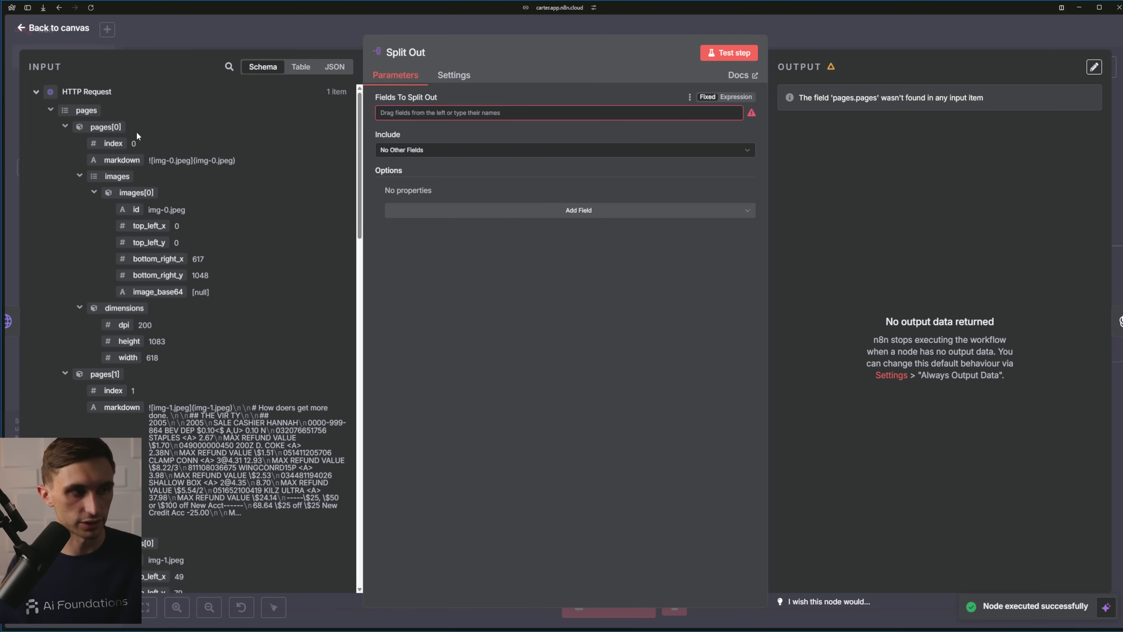
Try pages[0] as the field to split out with a test run, and replace it with pages
drag(111, 127, 416, 114)
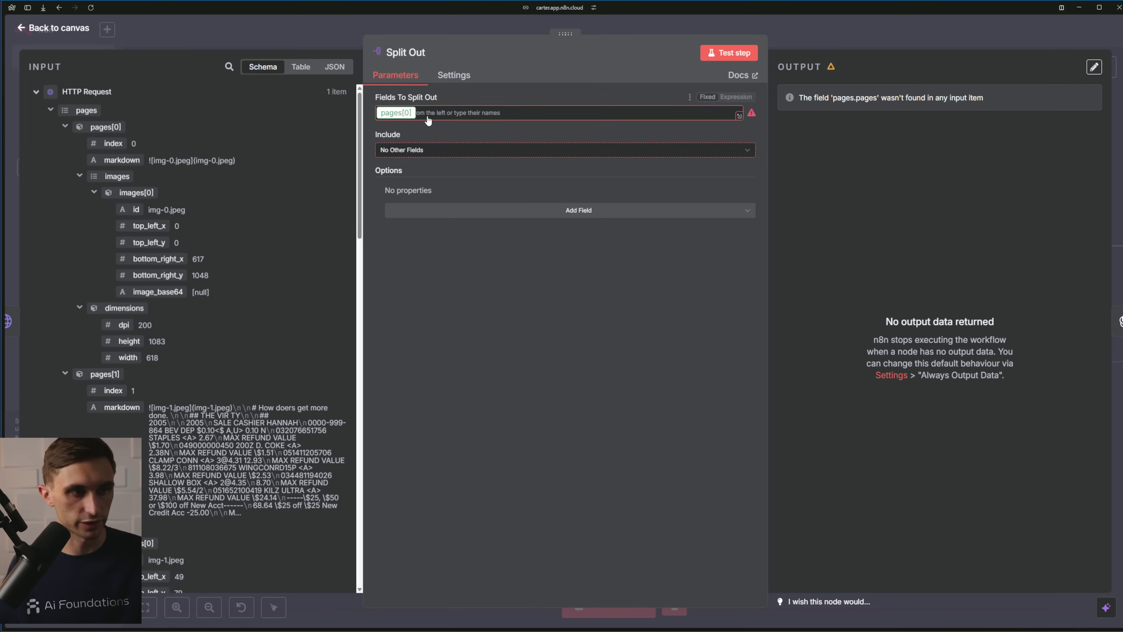
click(743, 53)
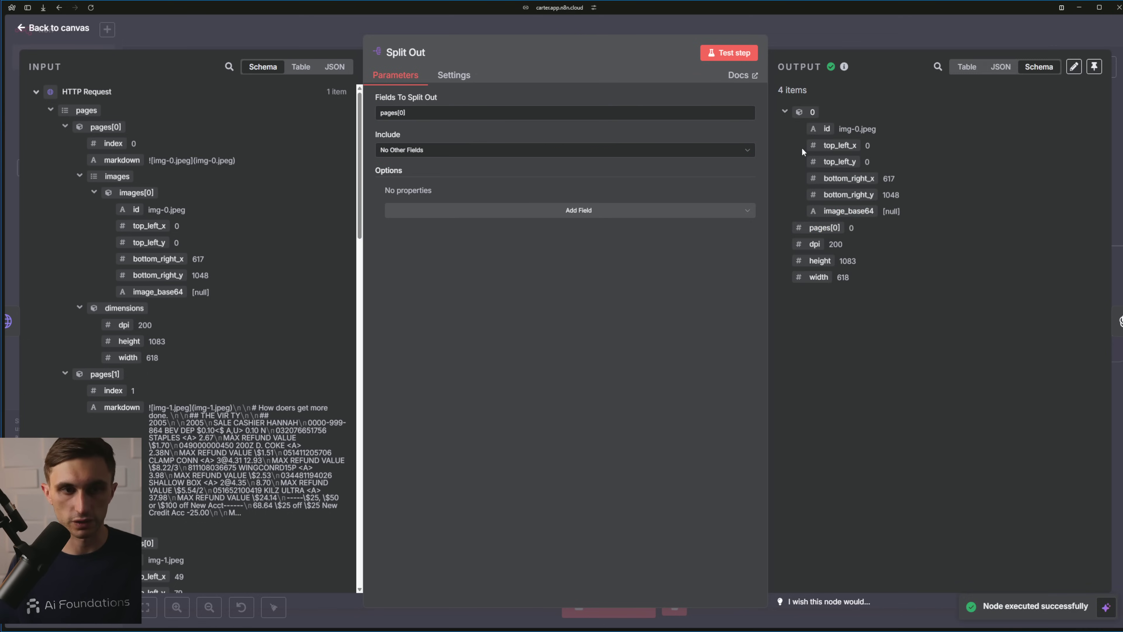
click(527, 114)
key(ctrl+a)
key(BackSpace)
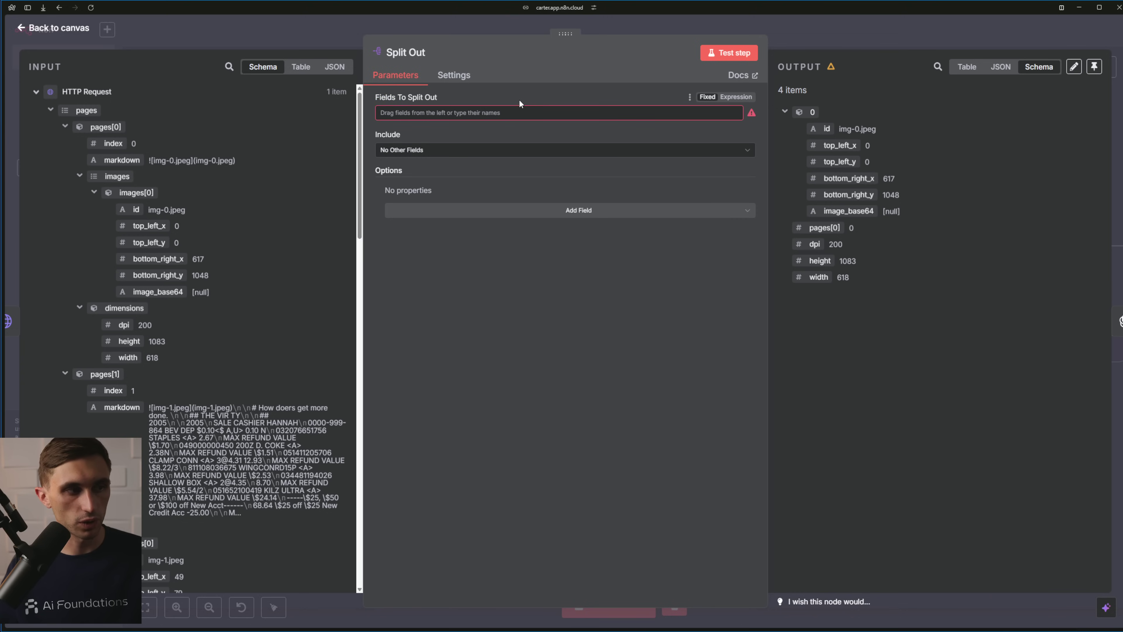
drag(89, 110, 435, 116)
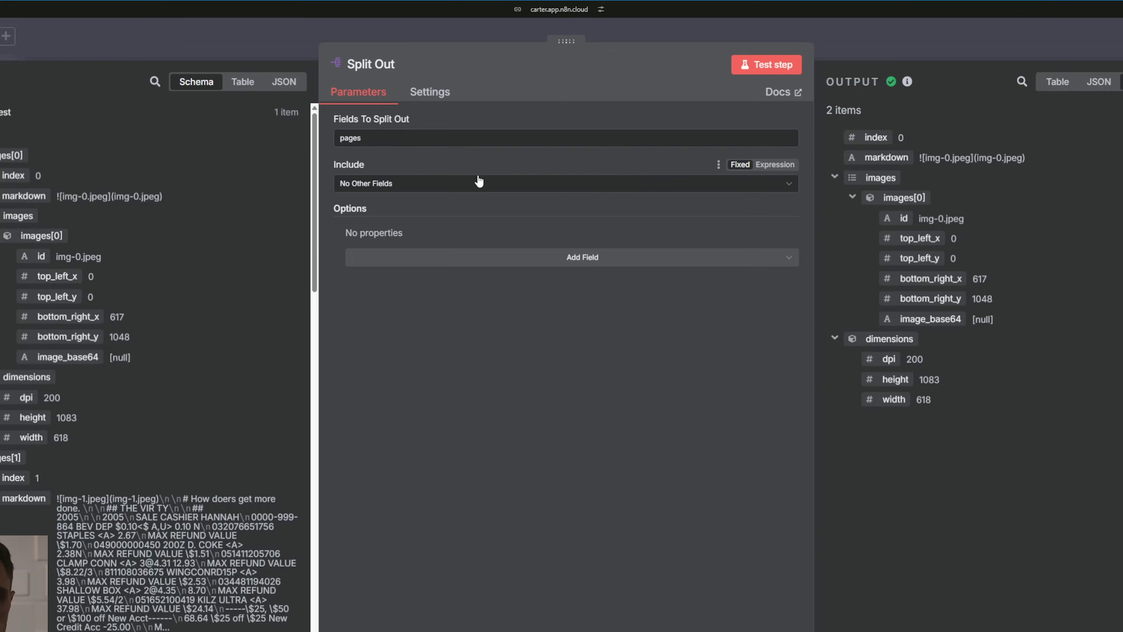
Set the Split Out node to include Selected Other Fields with pages, test it, collapse the output's page entries, and return to the canvas
click(481, 152)
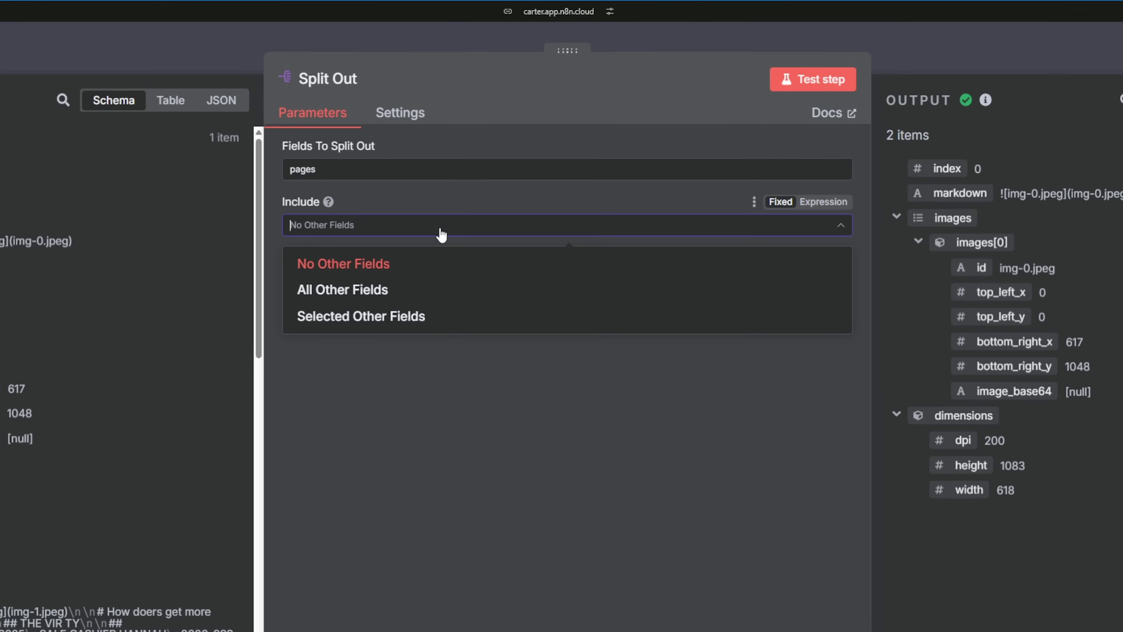
click(427, 318)
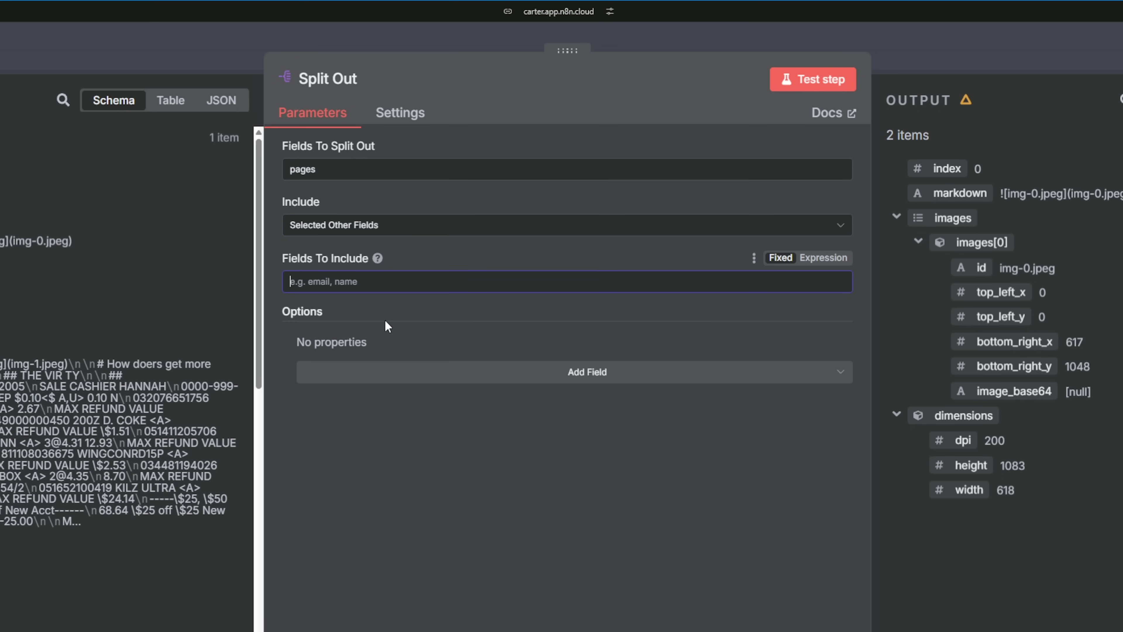
text(pages)
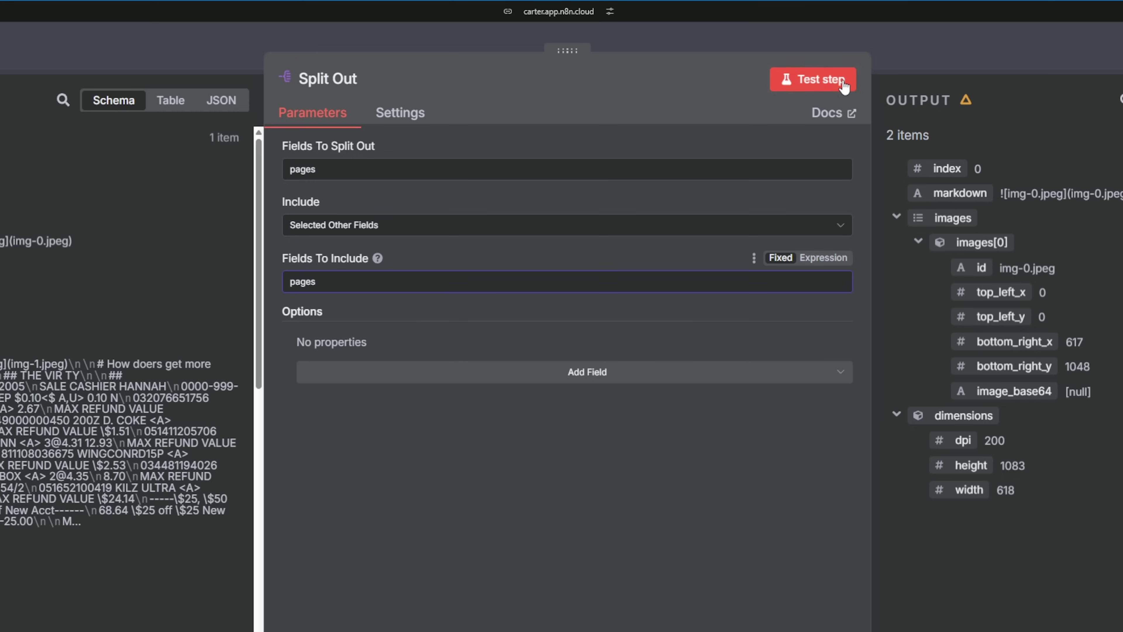
click(843, 84)
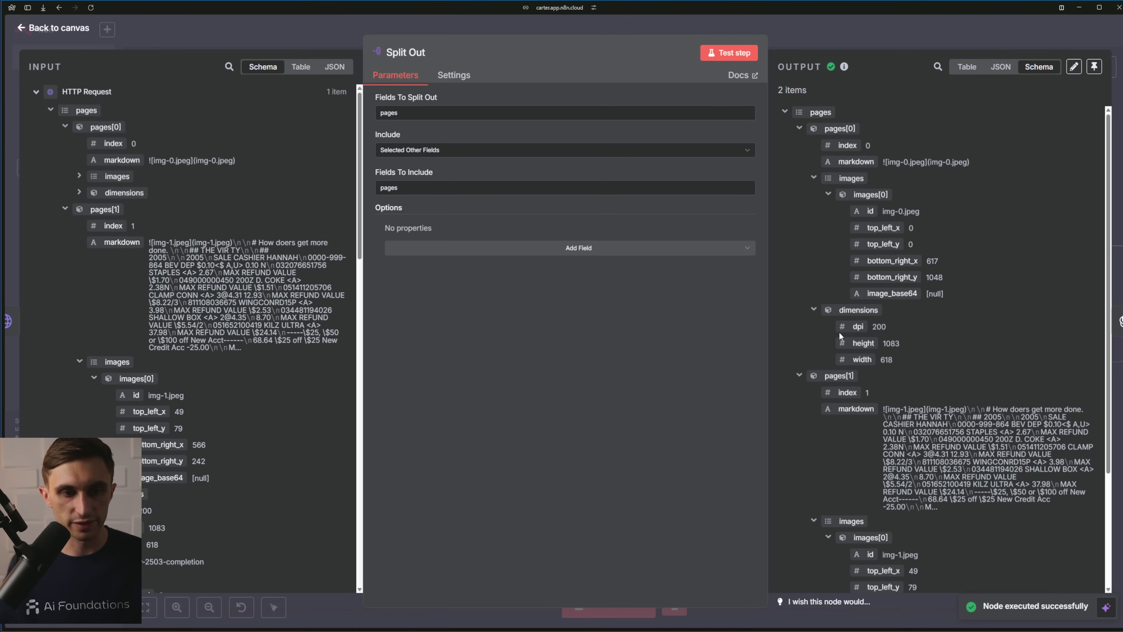
click(799, 129)
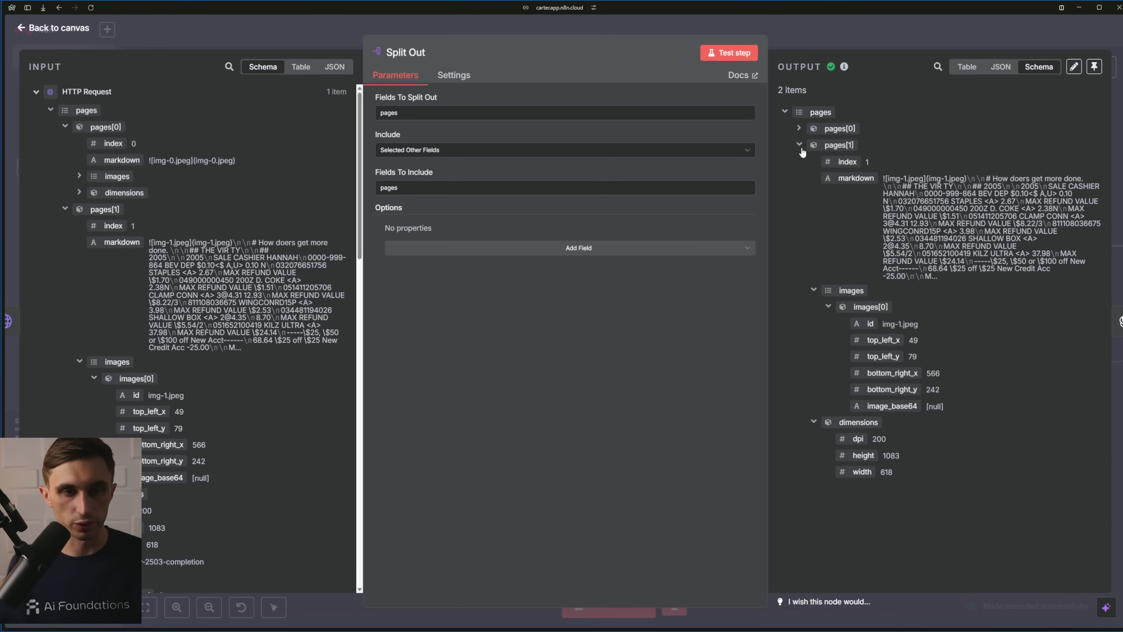
click(799, 145)
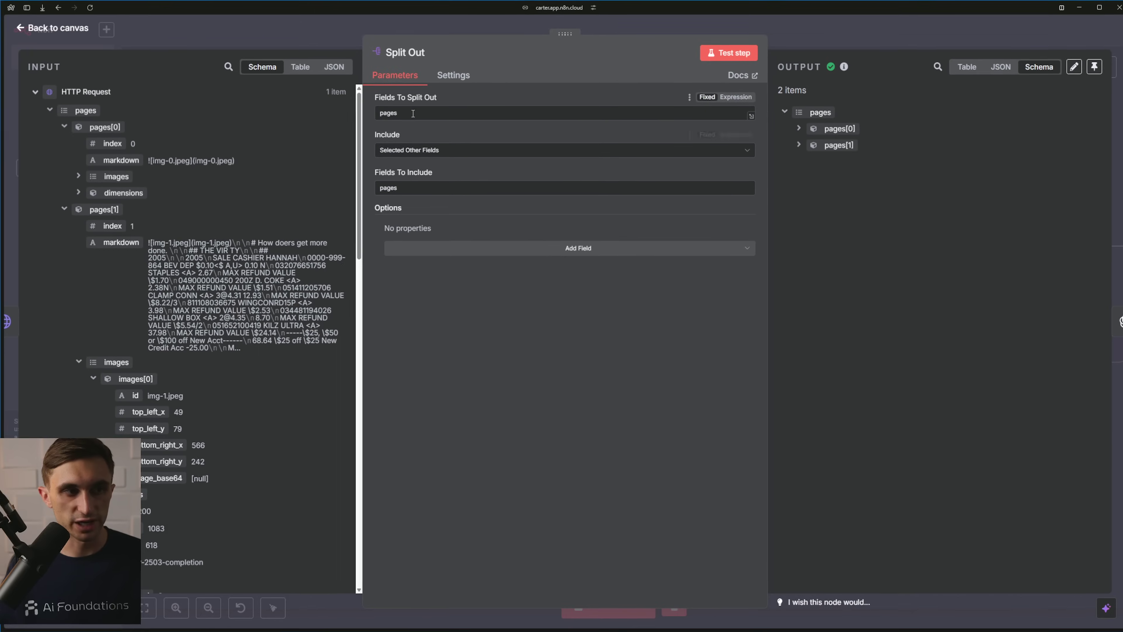
double_click(389, 113)
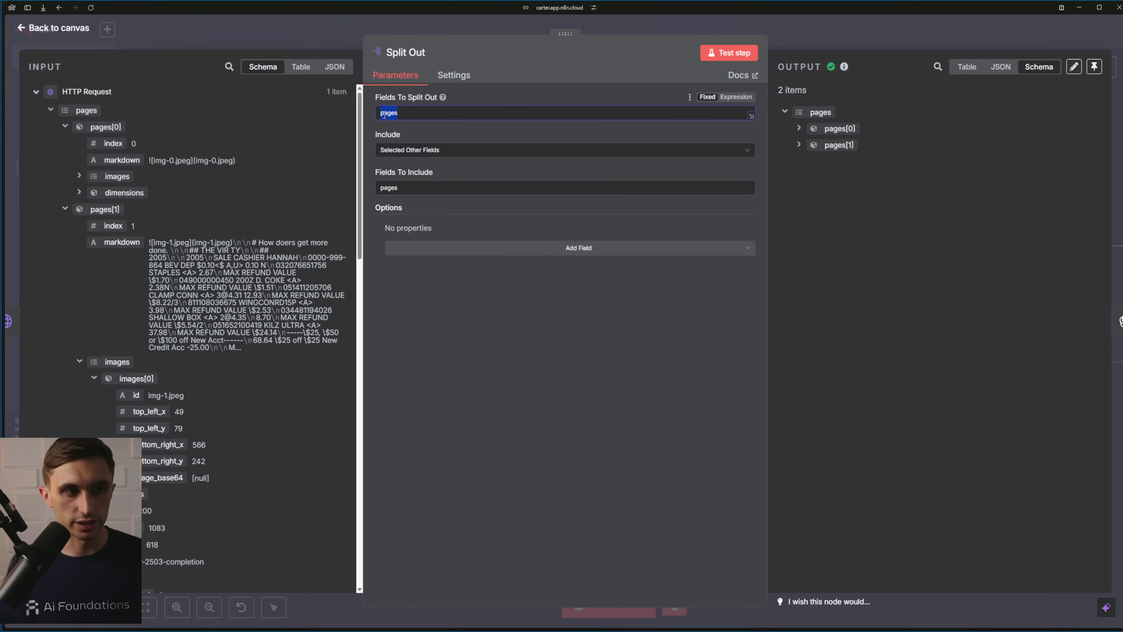
click(437, 135)
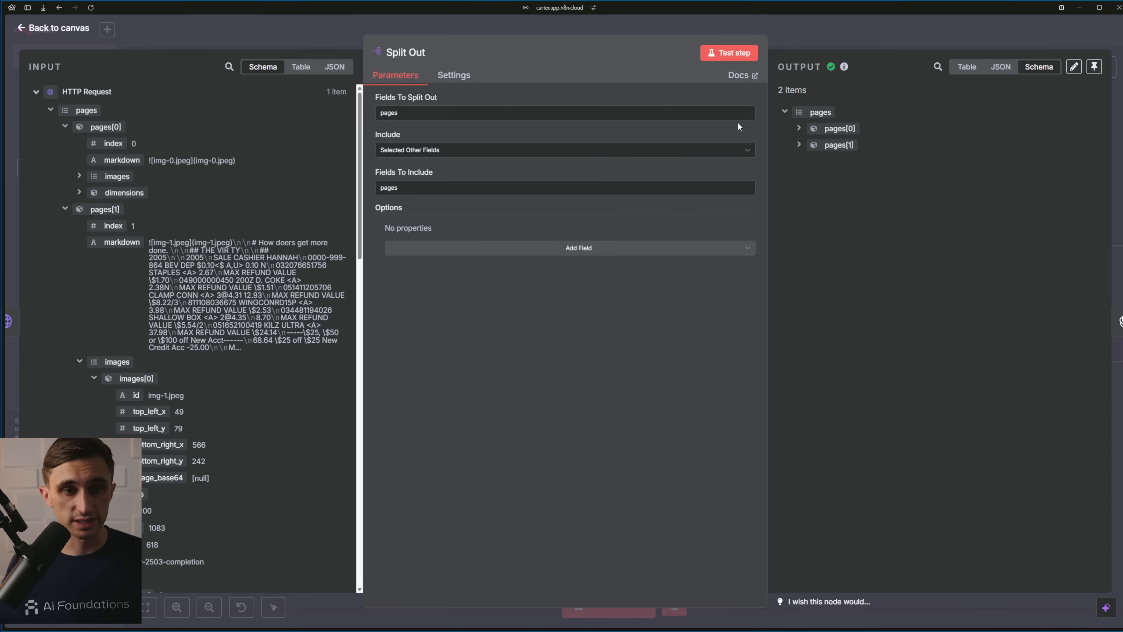
click(86, 30)
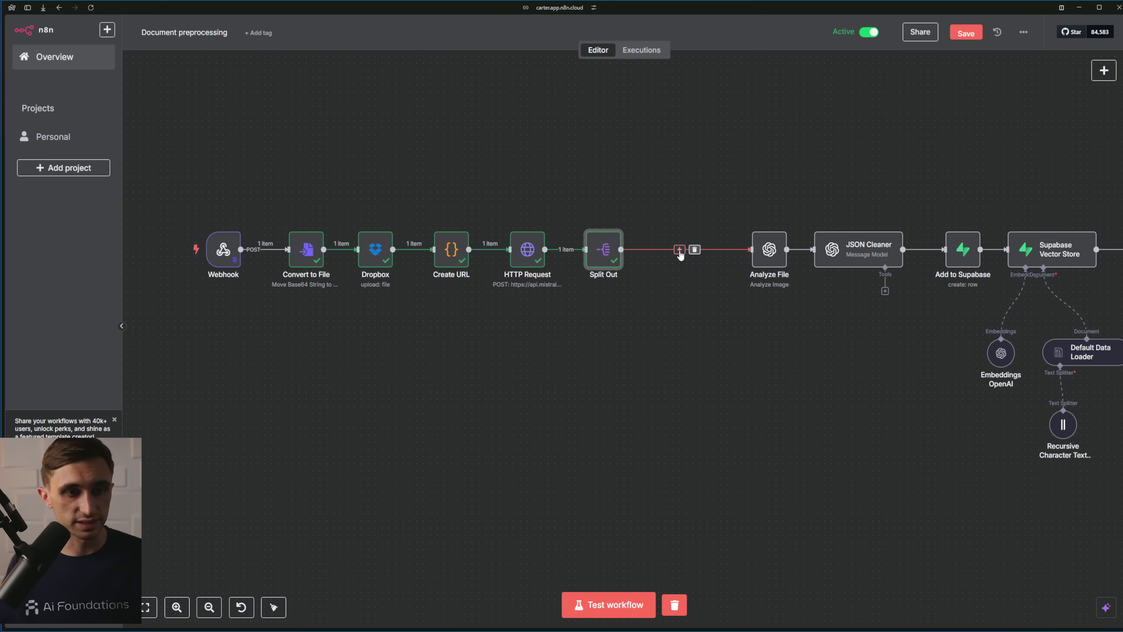
Insert an Aggregate node between Split Out and Analyze File, set its input field name to pages, and test it
click(680, 250)
text(agg)
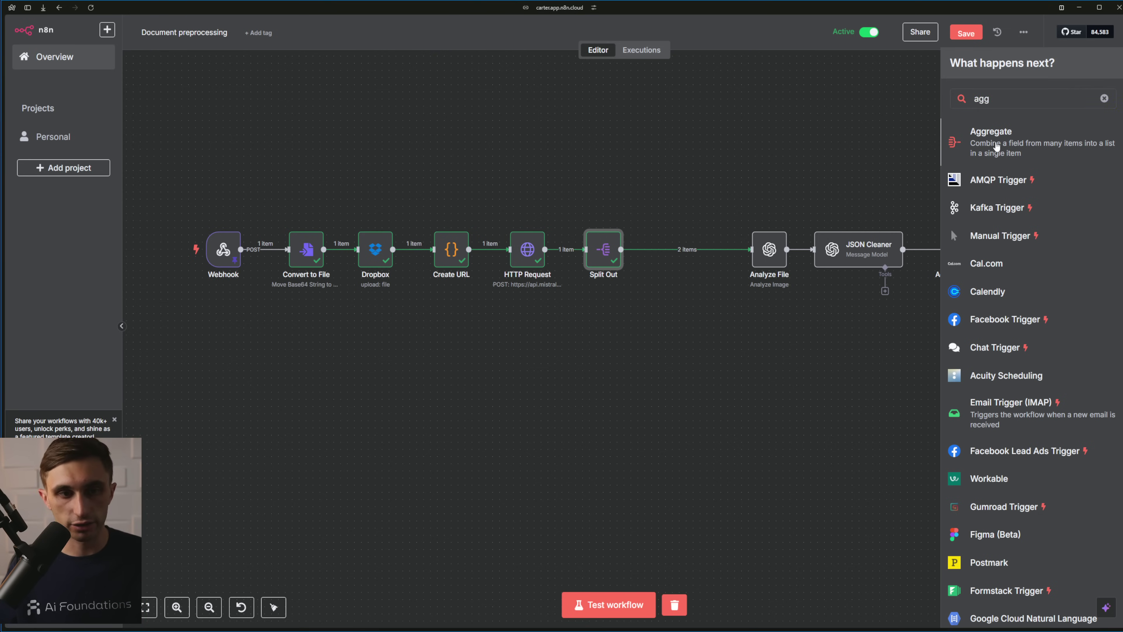
click(997, 146)
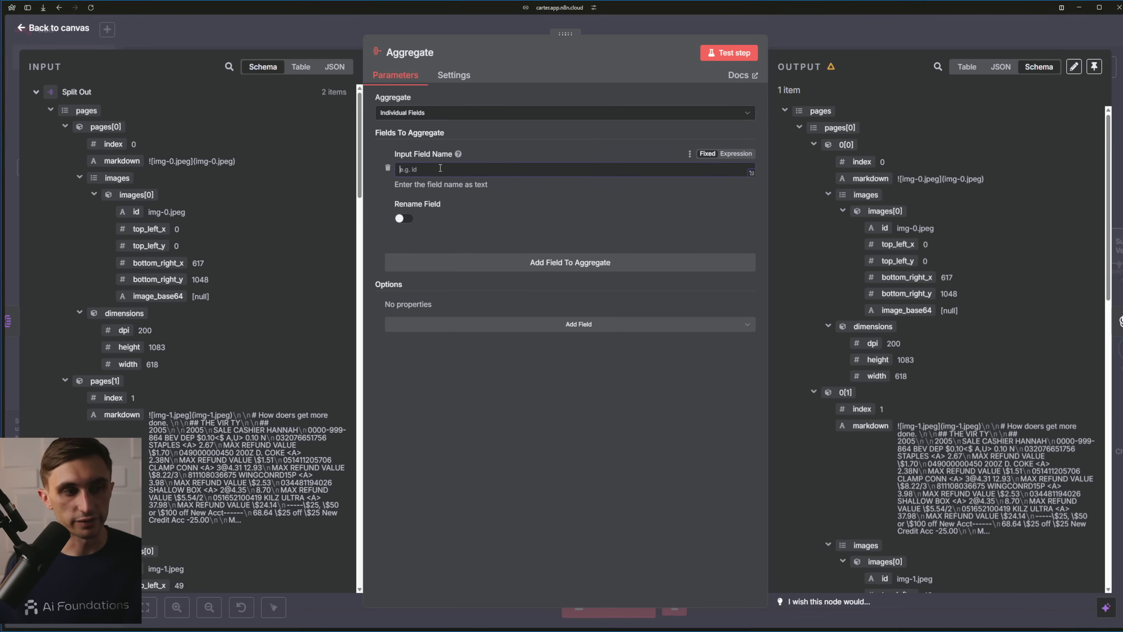
text(pages)
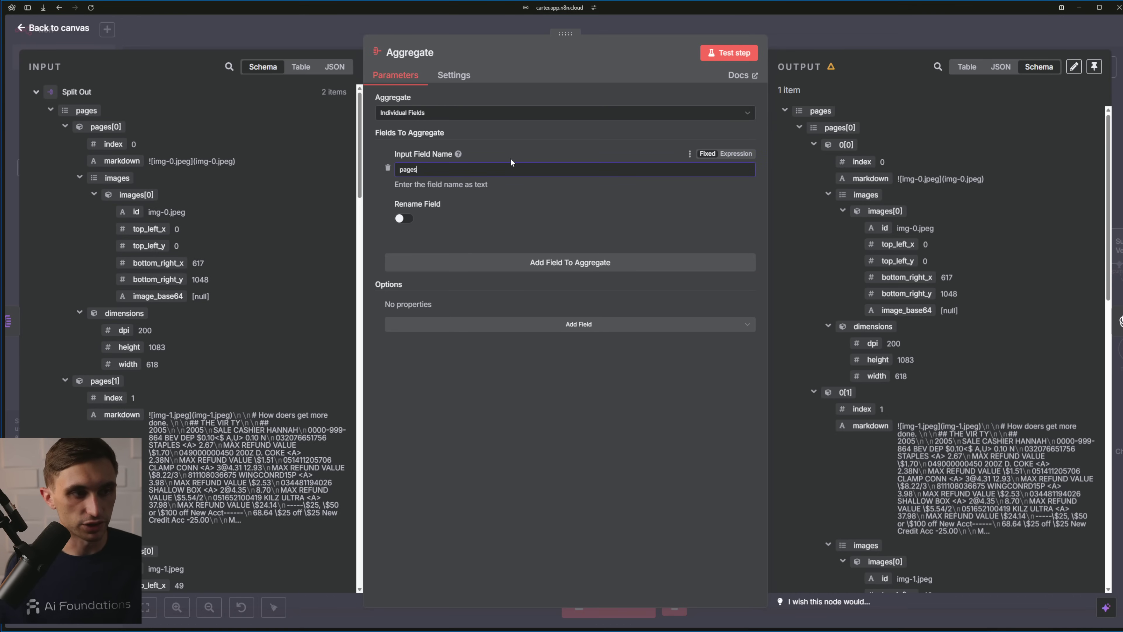
click(733, 53)
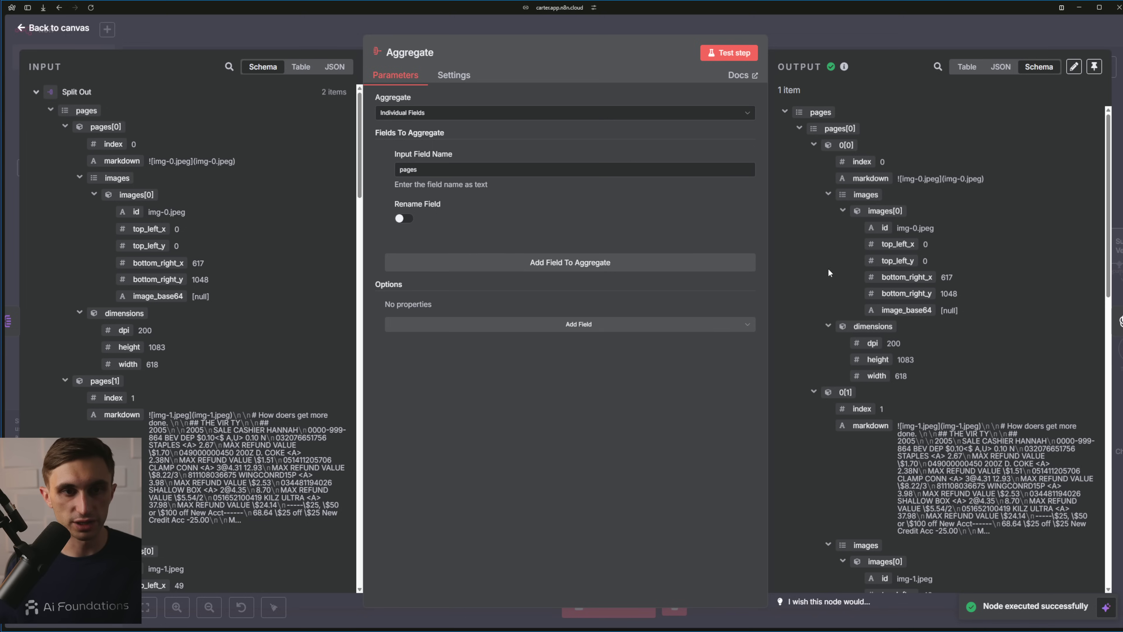
Read through the page entries and markdown text in the Aggregate node's output, and return to the canvas
scroll(927, 405, down, 10)
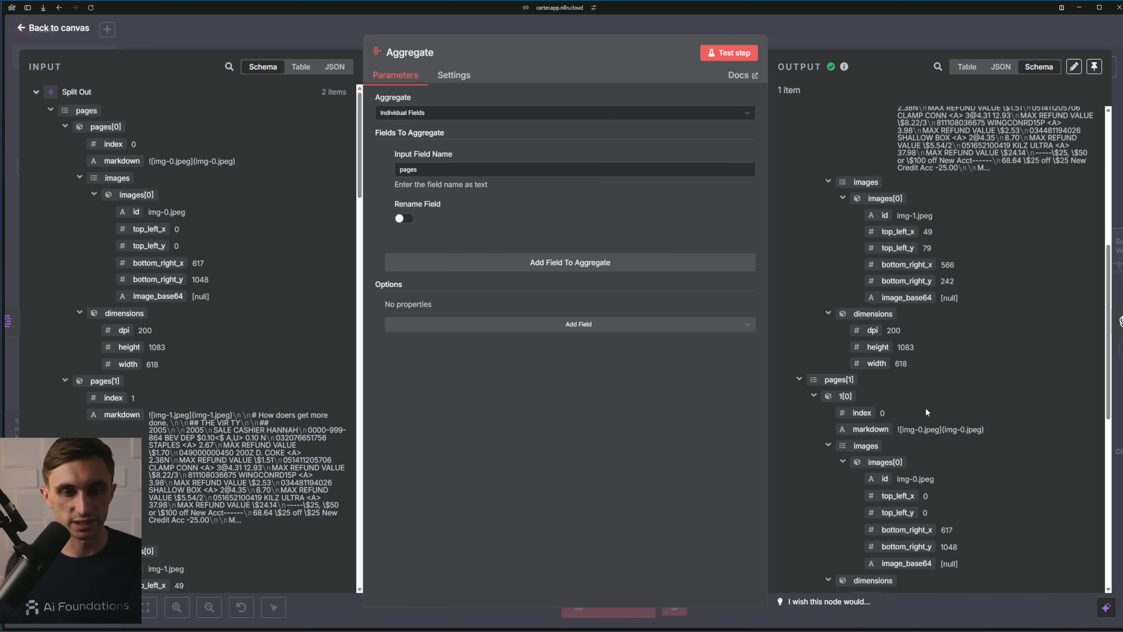
scroll(926, 406, down, 5)
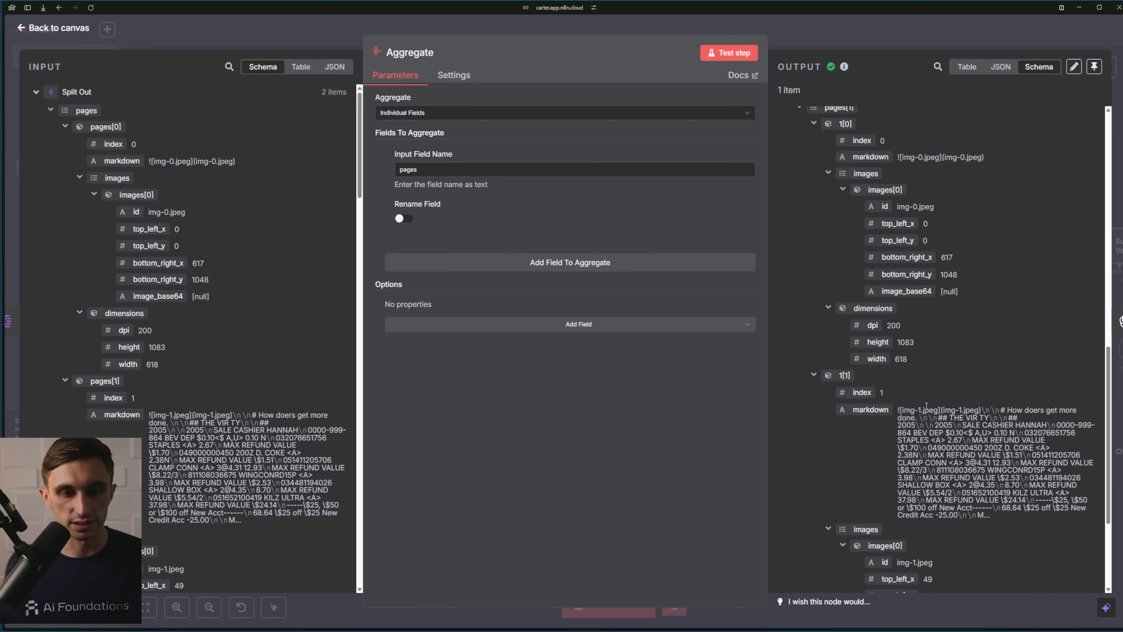
drag(902, 318, 980, 424)
scroll(982, 387, up, 6)
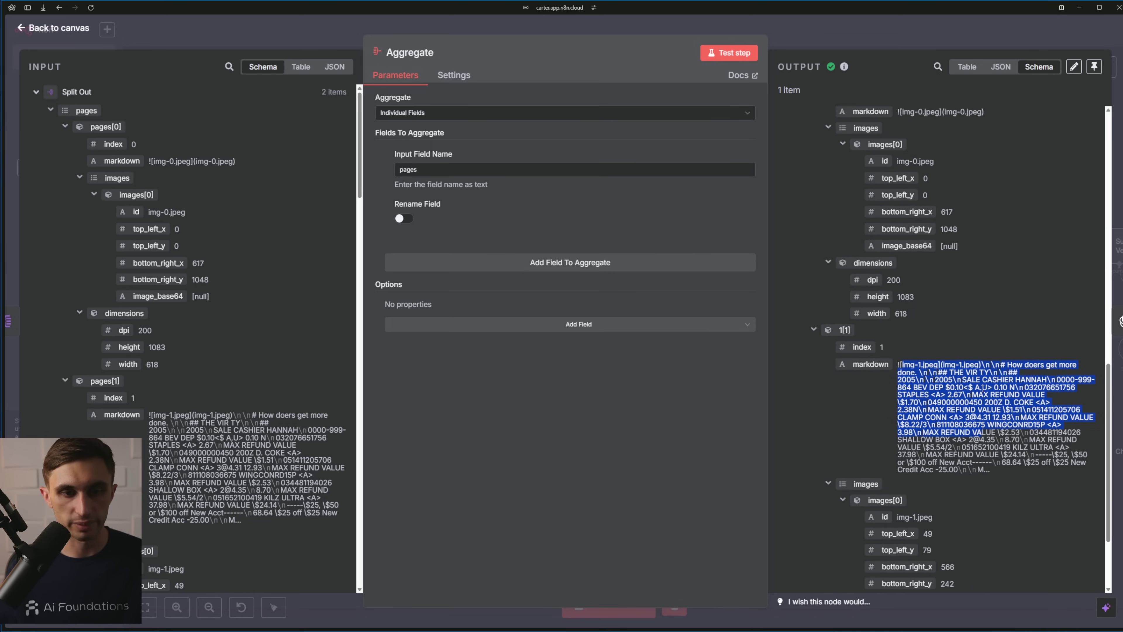
scroll(983, 385, up, 8)
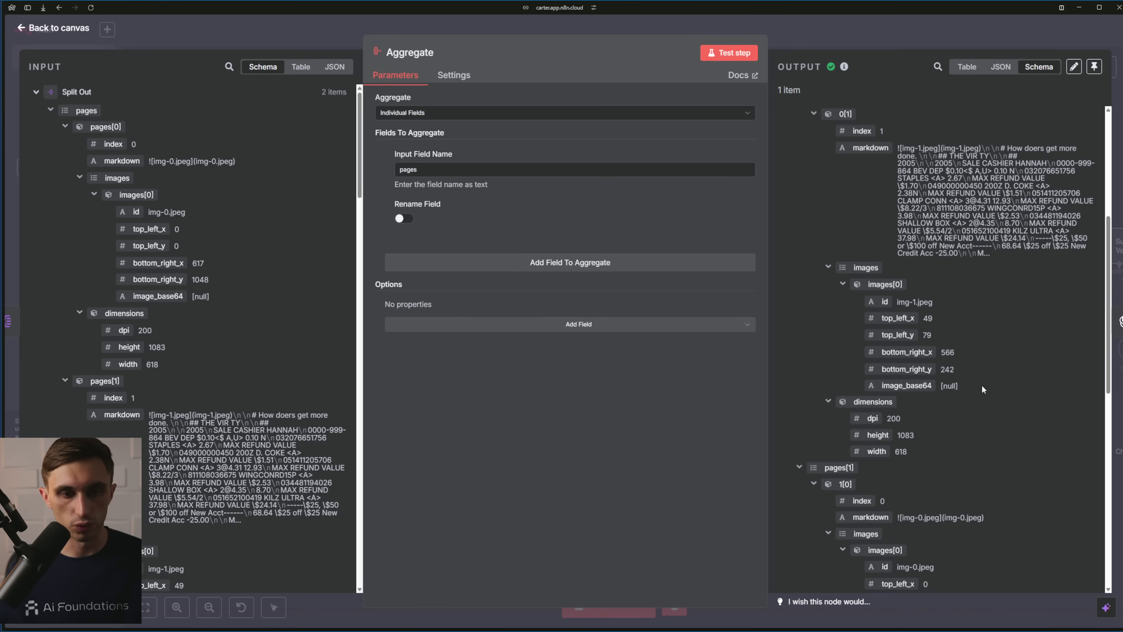
scroll(983, 386, up, 3)
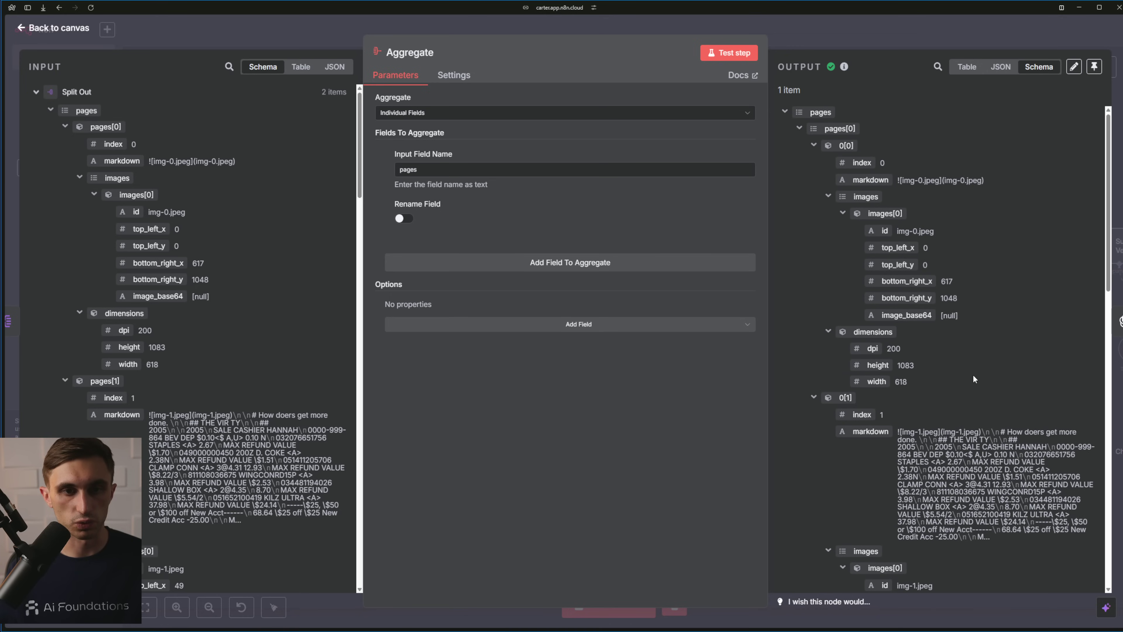
click(154, 39)
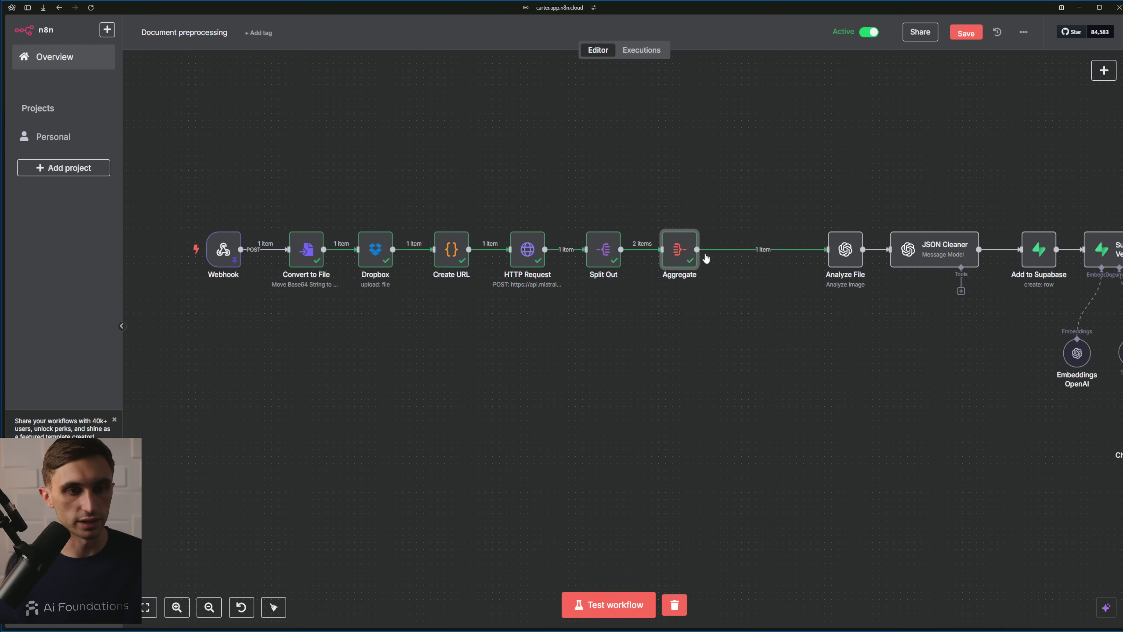
Insert a Code node between Aggregate and Analyze File and clear its default JavaScript
click(756, 250)
text(code)
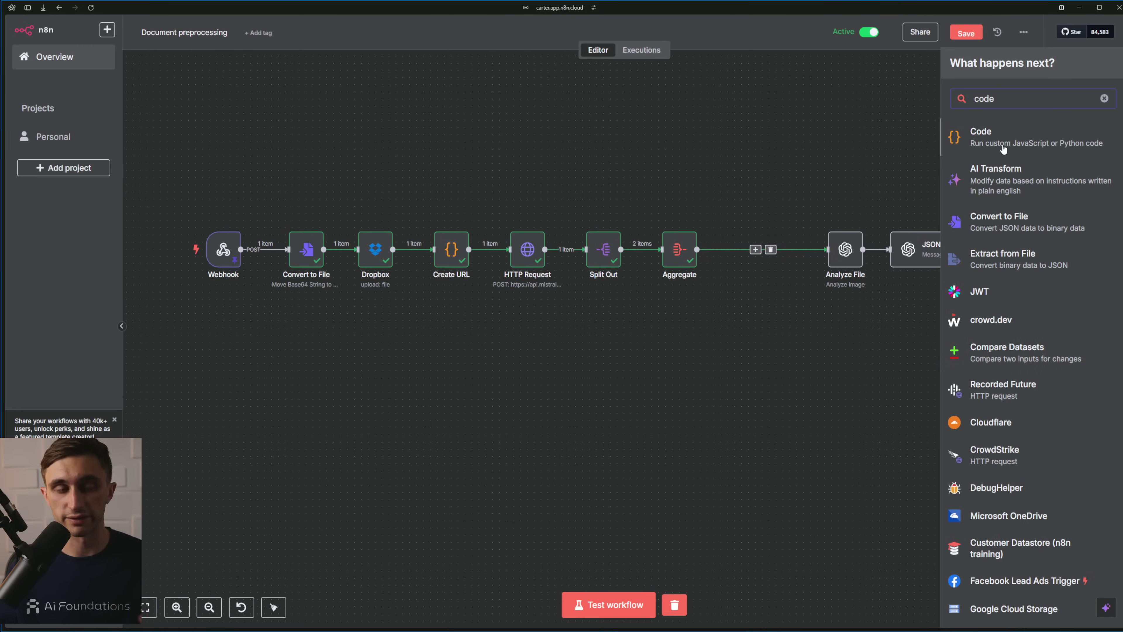
click(1003, 144)
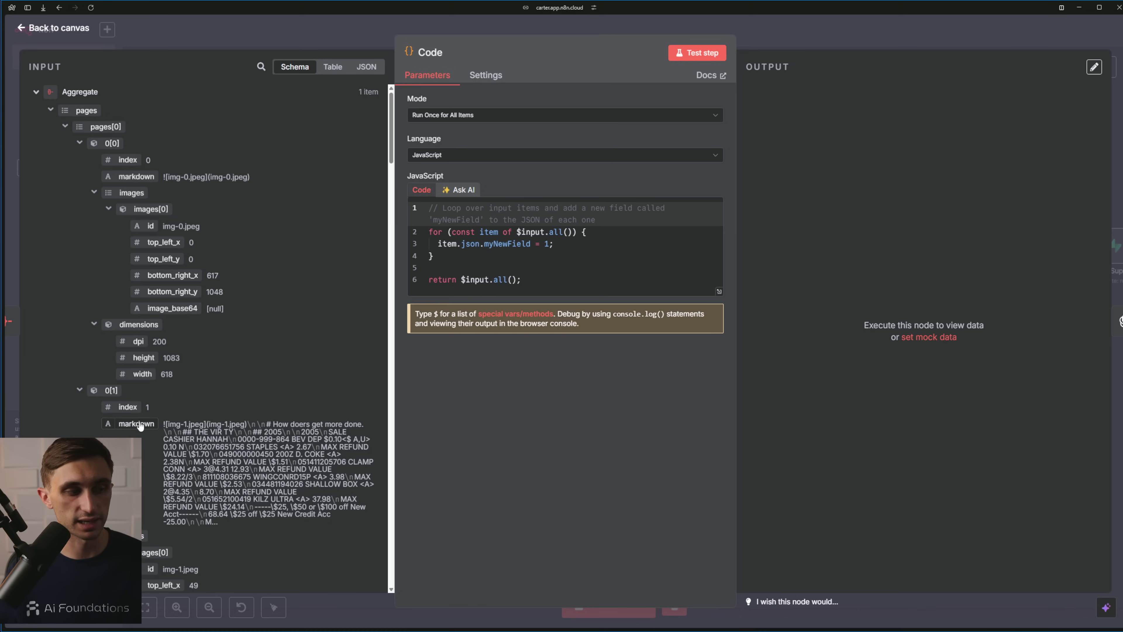
click(442, 257)
key(ctrl+a)
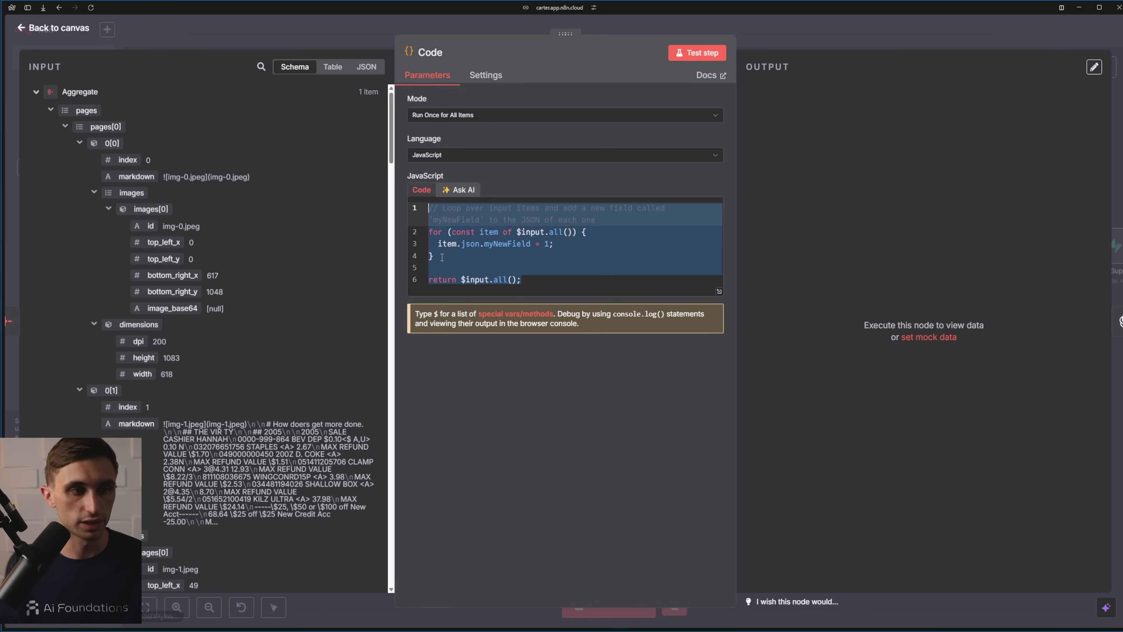
key(BackSpace)
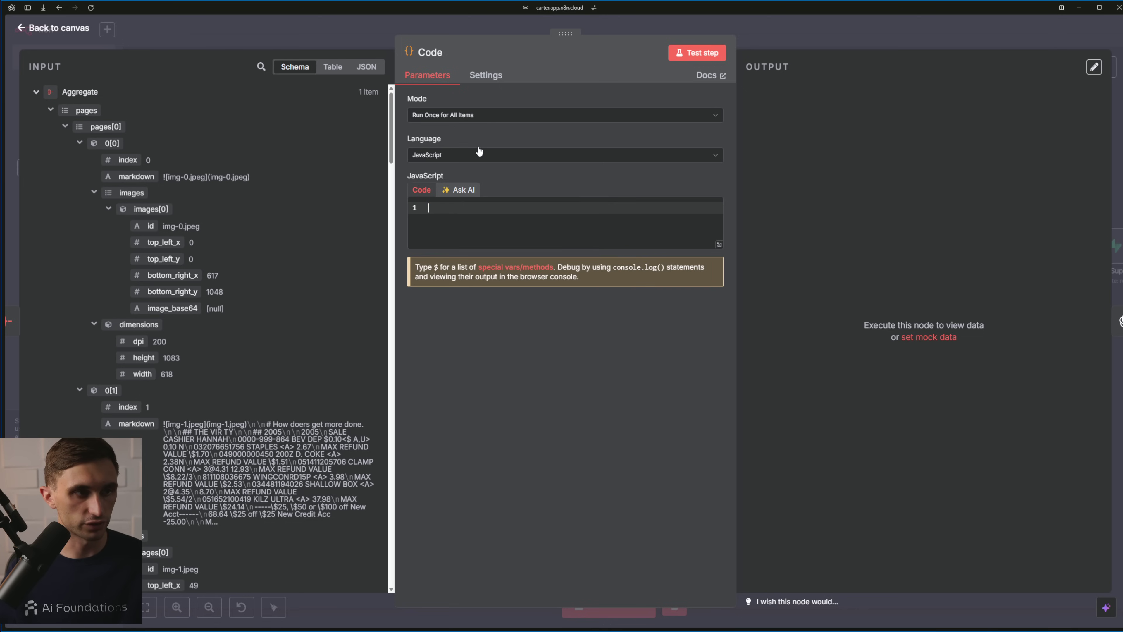
Copy the Code node's input data as JSON, switch to ChatGPT and start a new chat with Search enabled
click(366, 68)
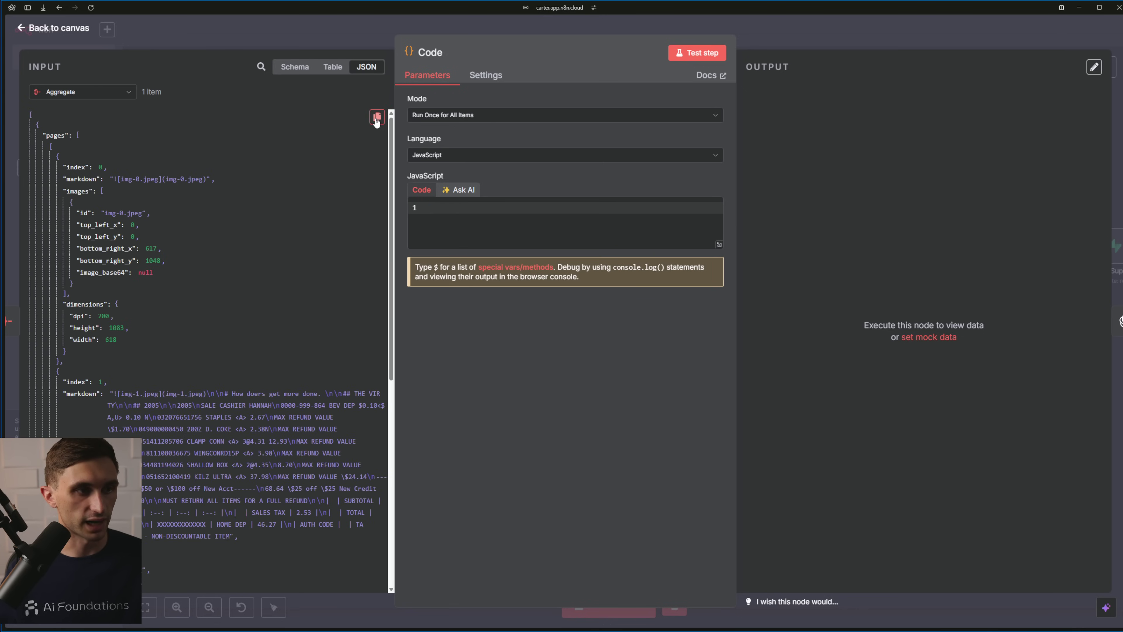
click(377, 119)
key(ctrl+Tab)
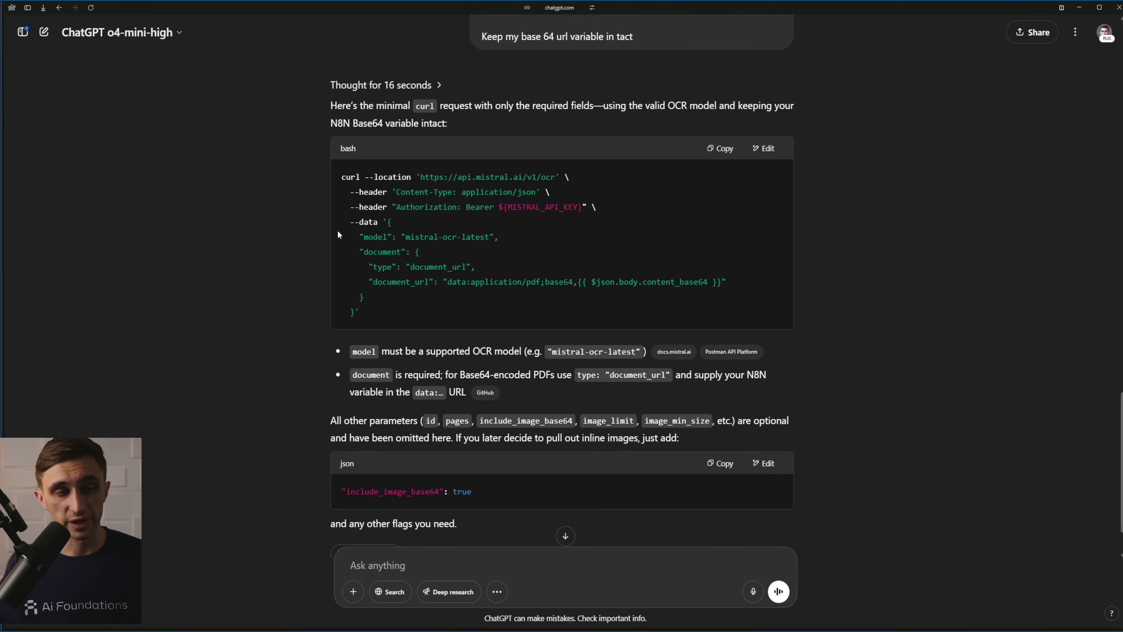
click(45, 40)
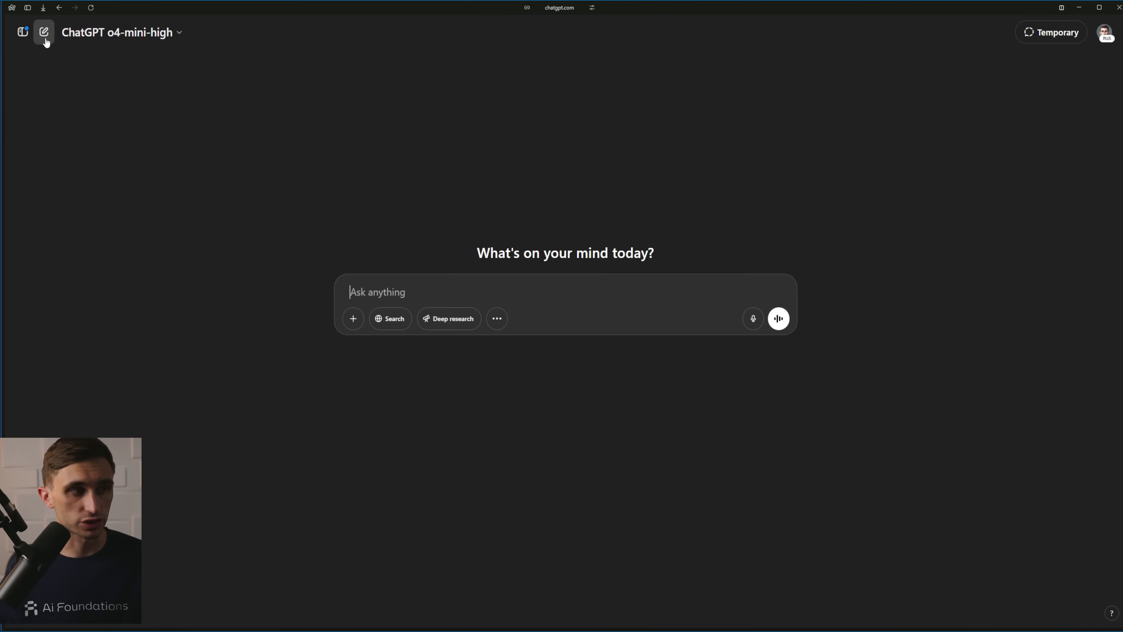
click(391, 321)
Start the prompt with "Write javascript for an n8n code node that receives data like this:" and paste the copied JSON
text(Wr)
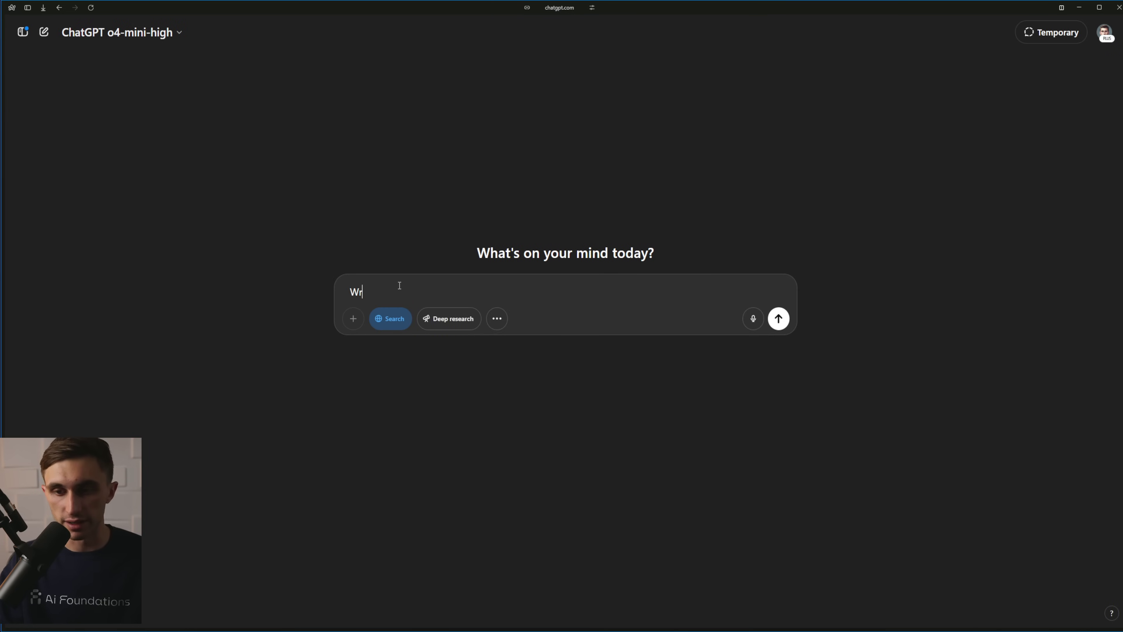
text(ite j)
text(avascript for an n8n code)
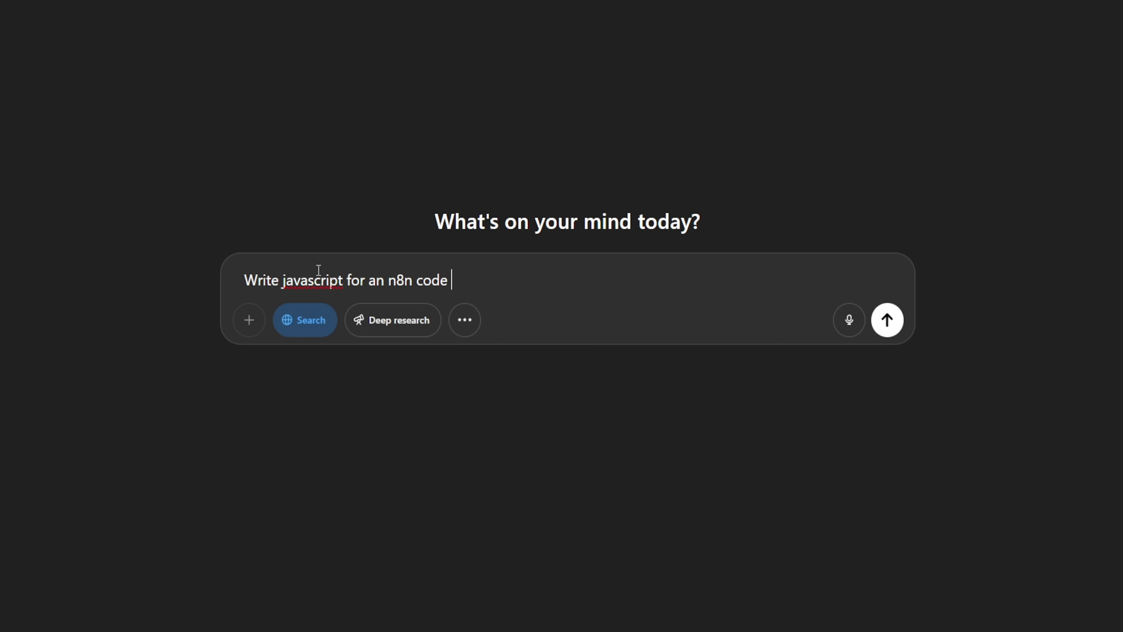
text( node that receives data like this)
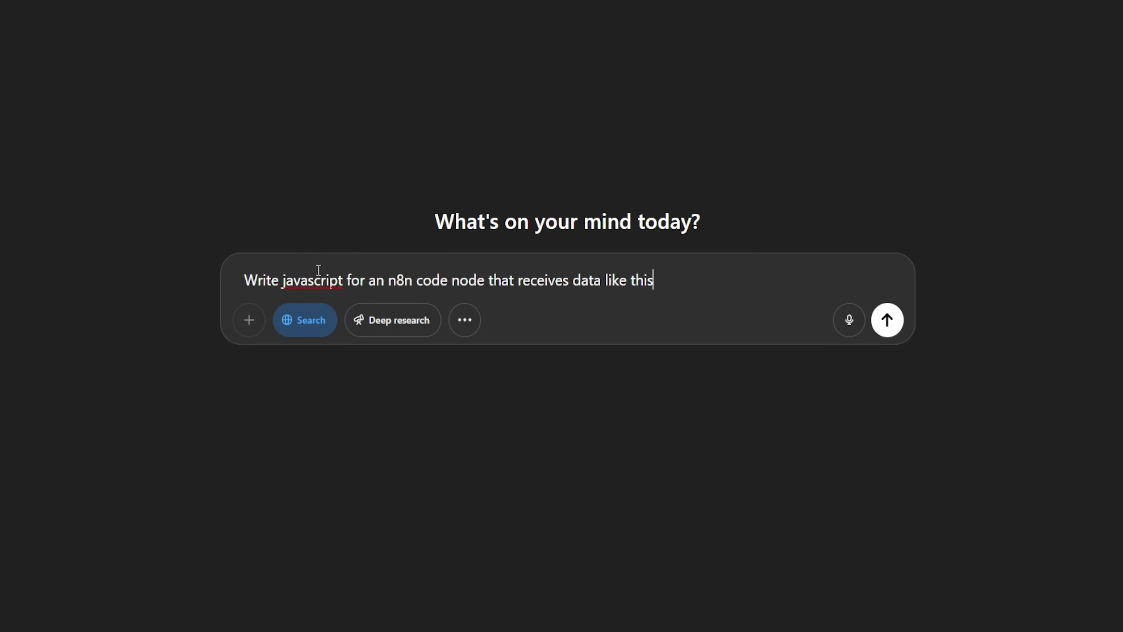
key(ctrl+v)
Add below the JSON "And what I want the code node to do is parse out and aggregate all markdown fields in order"
text(And what I want the)
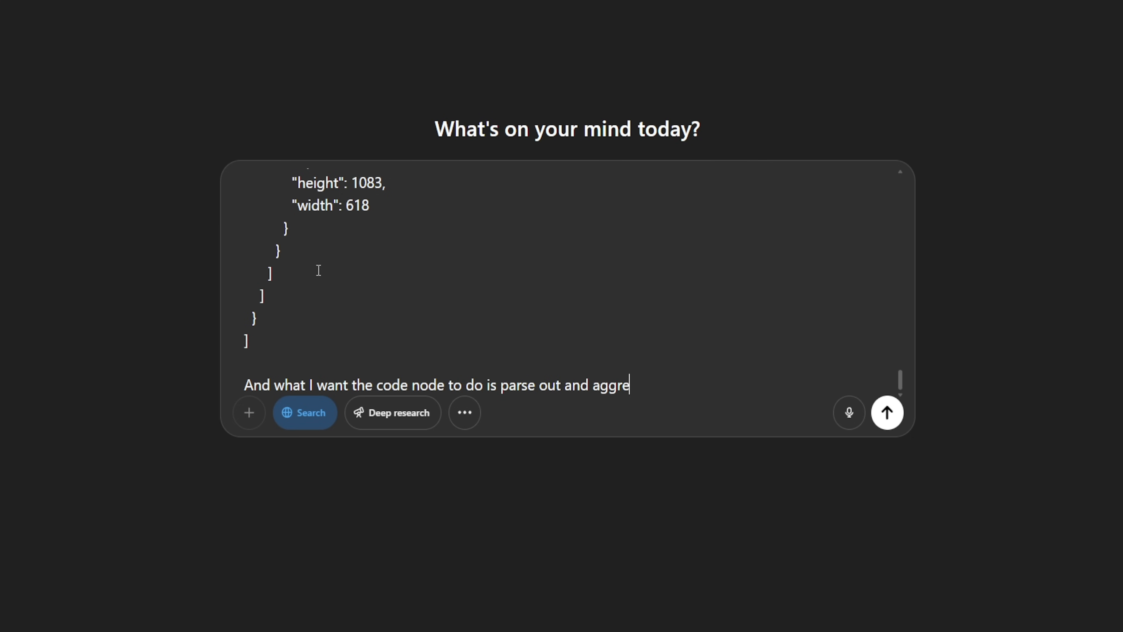
text(gate all mardwo)
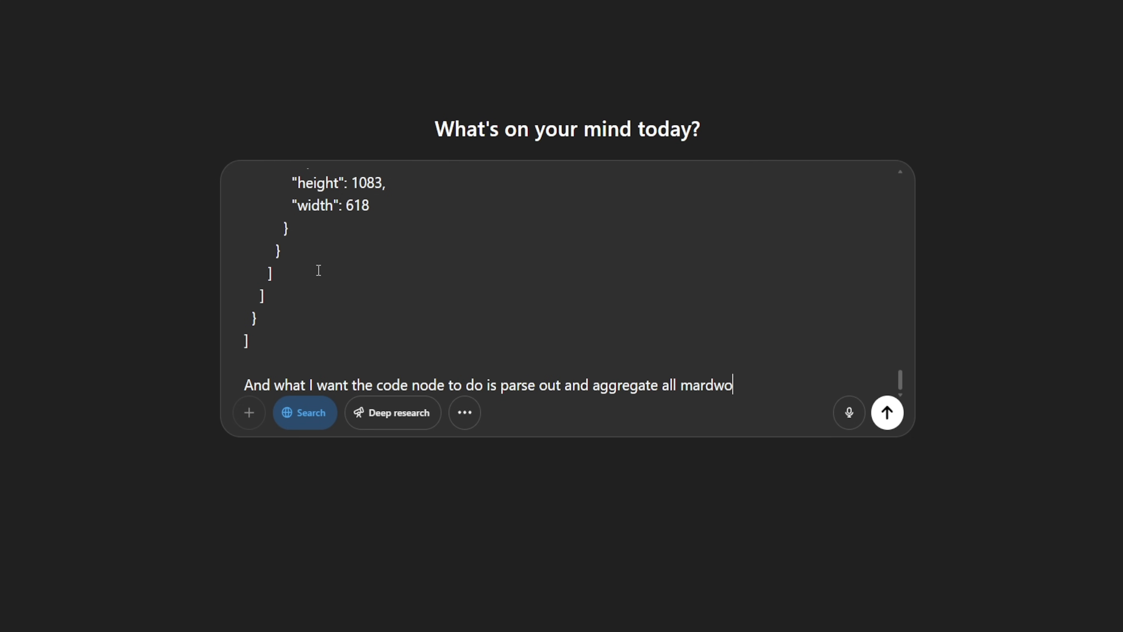
text(wn fields in order)
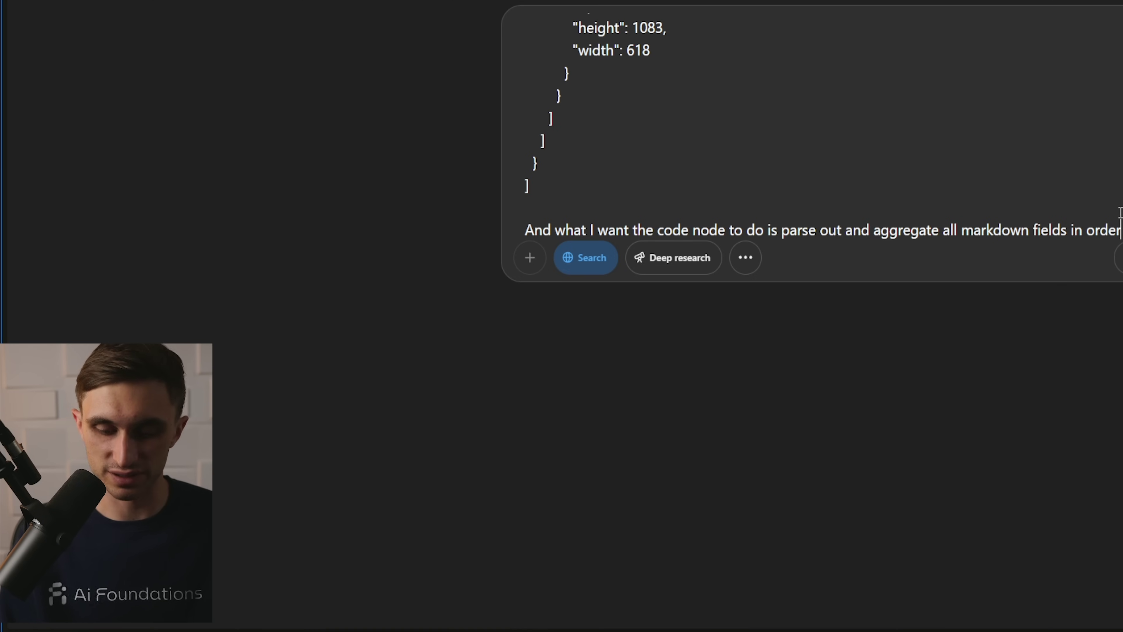
text(:)
key(shift+Return)
key(shift+Return)
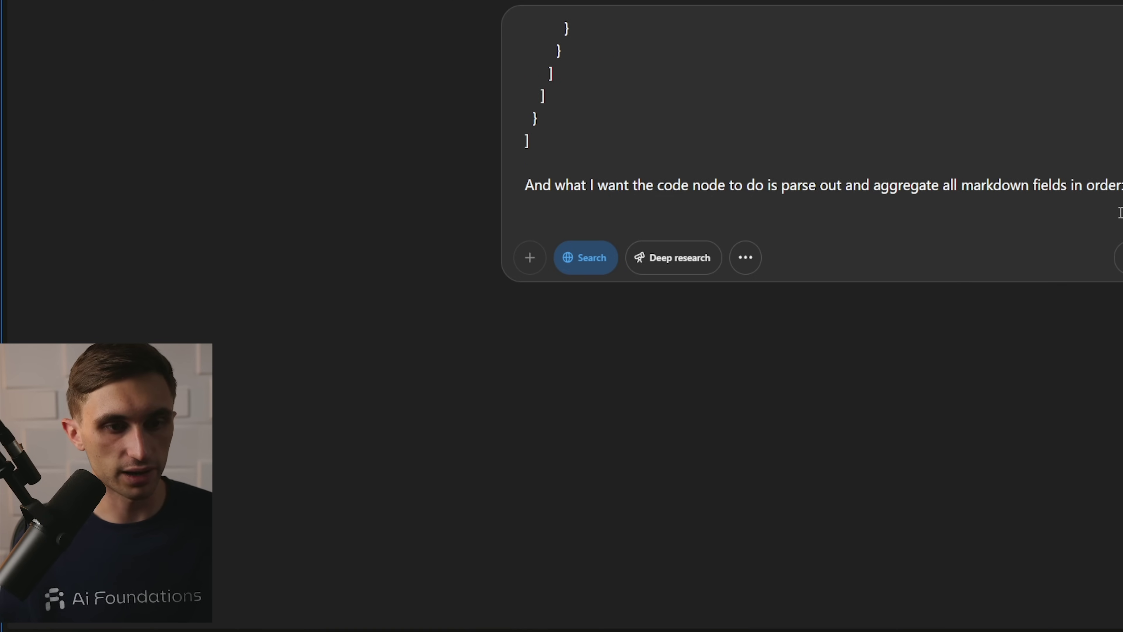
key(BackSpace)
key(BackSpace)
key(BackSpace)
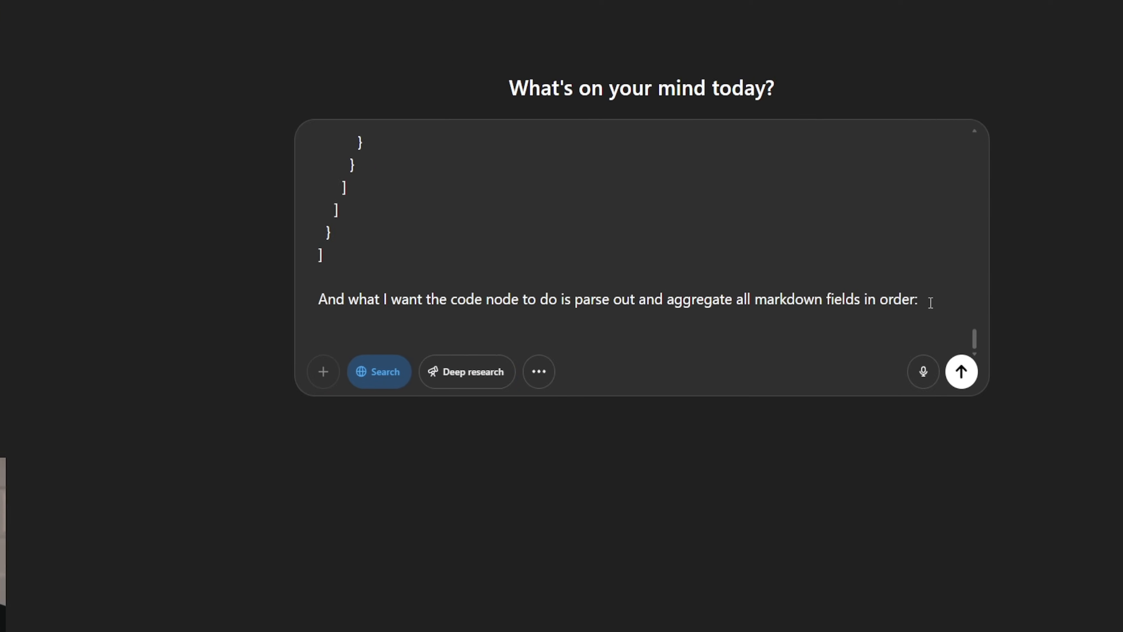
Extend the prompt with ", get rid of any other data. All we want is the appended together markdown fields in one final output called ocr."
text(, get r)
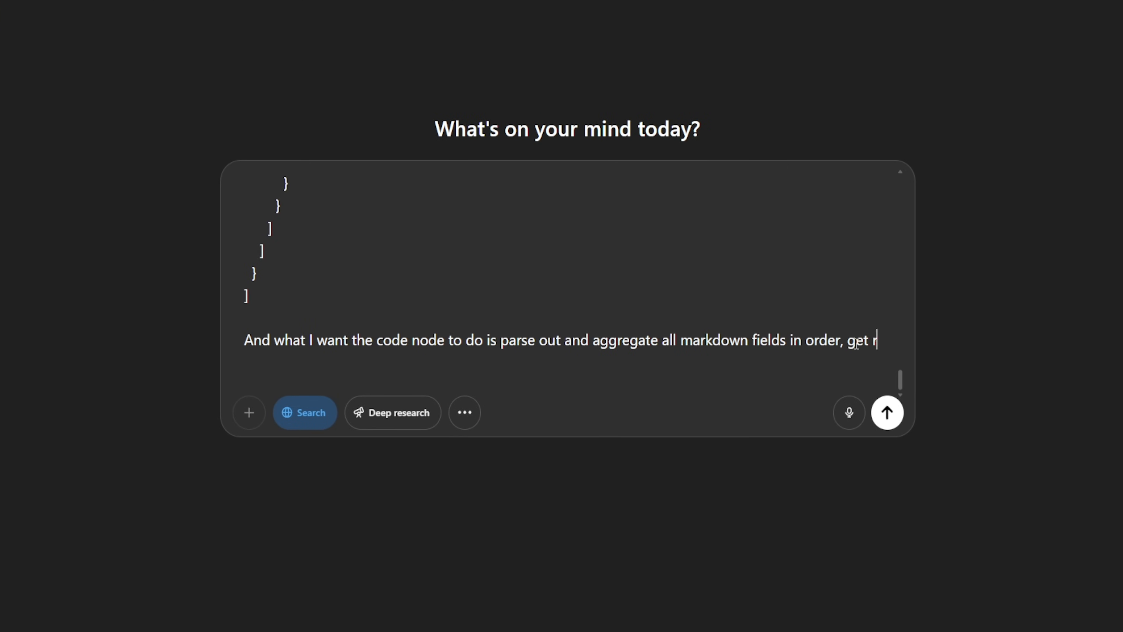
text(id of any other data. All we want is)
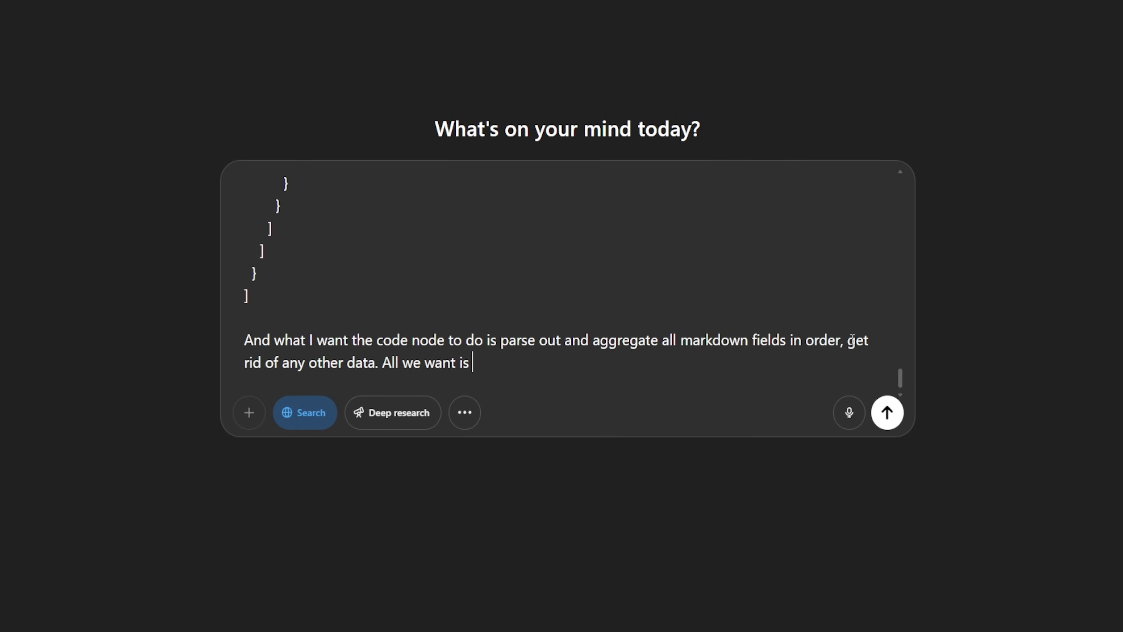
text( the appended)
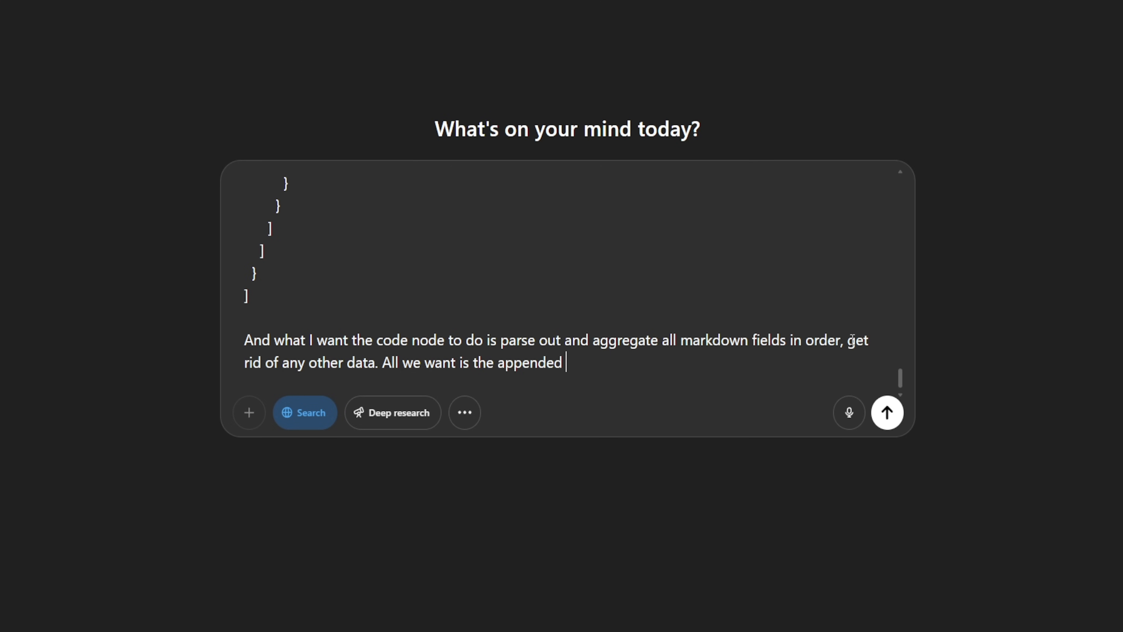
text( together markdwon fi)
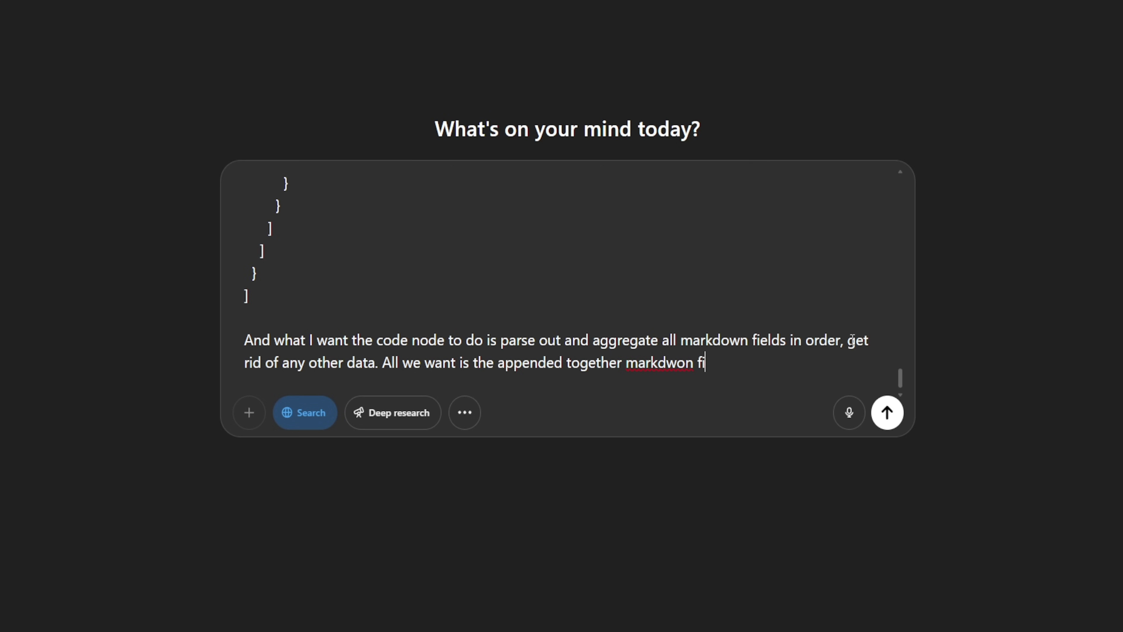
key(BackSpace)
key(BackSpace)
key(BackSpace)
key(BackSpace)
key(BackSpace)
key(BackSpace)
text(own fields in one fin)
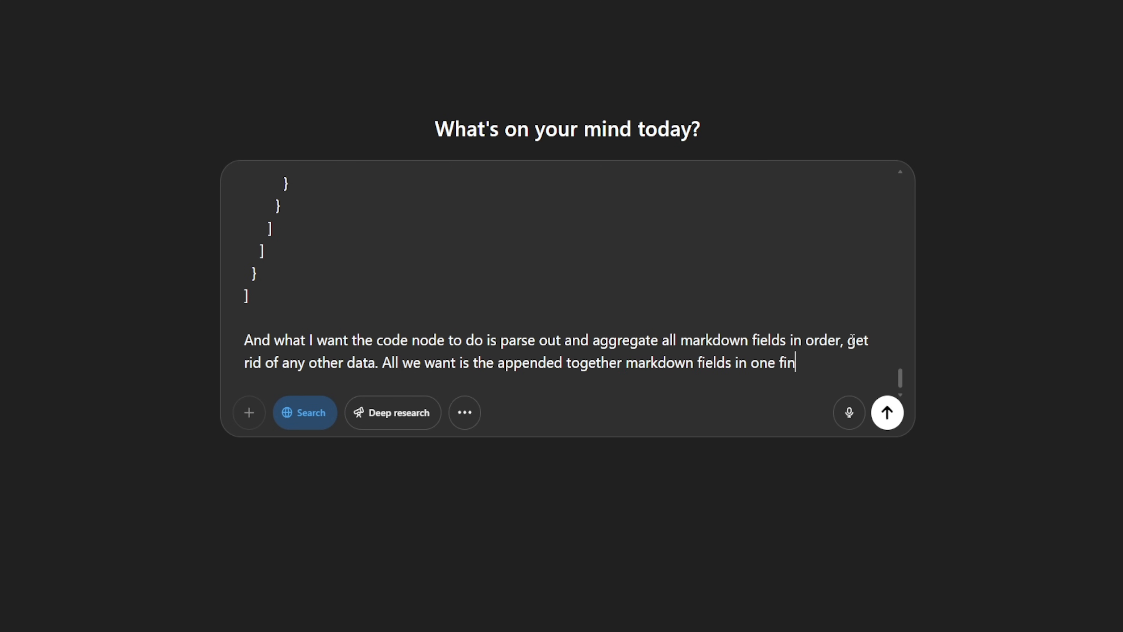
text(al output called oc)
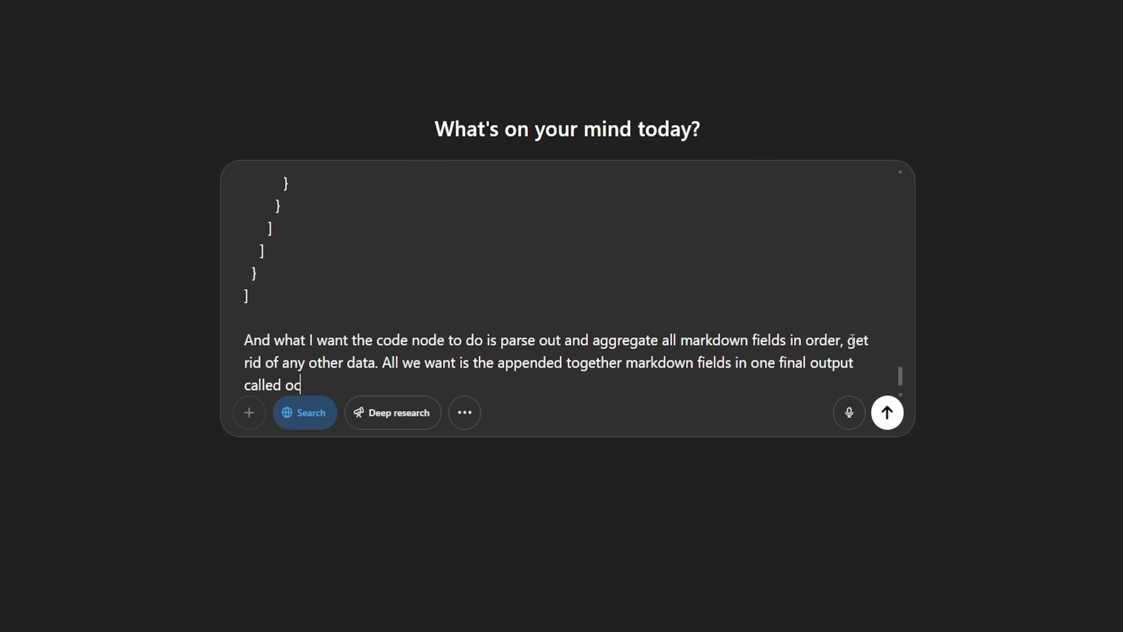
text(r.)
Add a new paragraph "This should work for any number of markdown fields that you receive." and send the prompt
key(shift+Return)
key(shift+Return)
text(This shou)
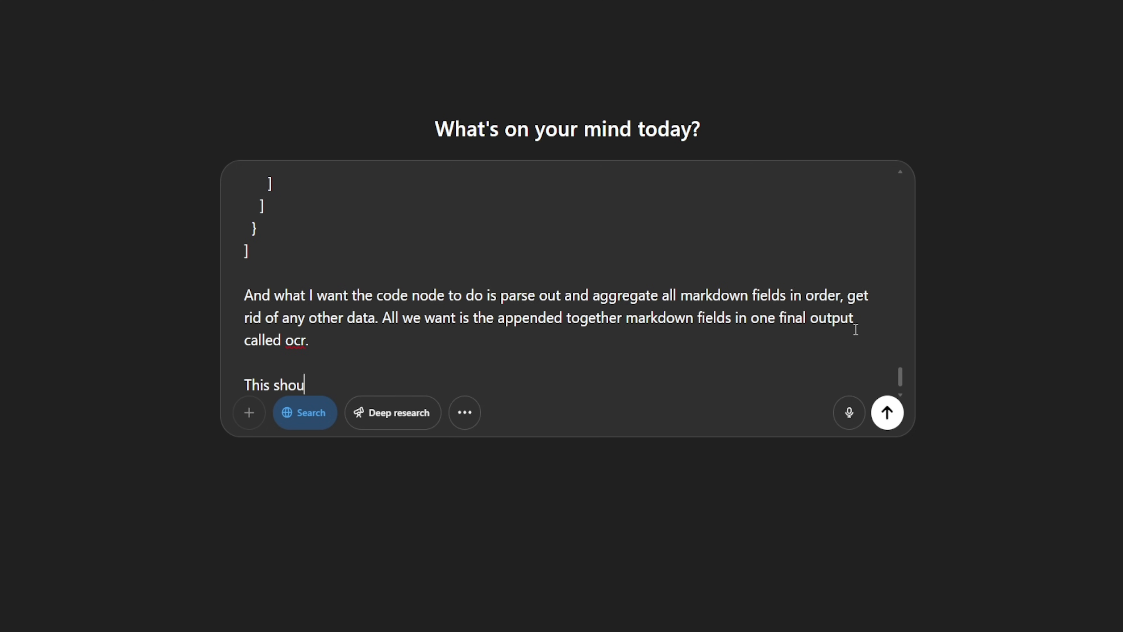
text(ld work for any number of markdwon)
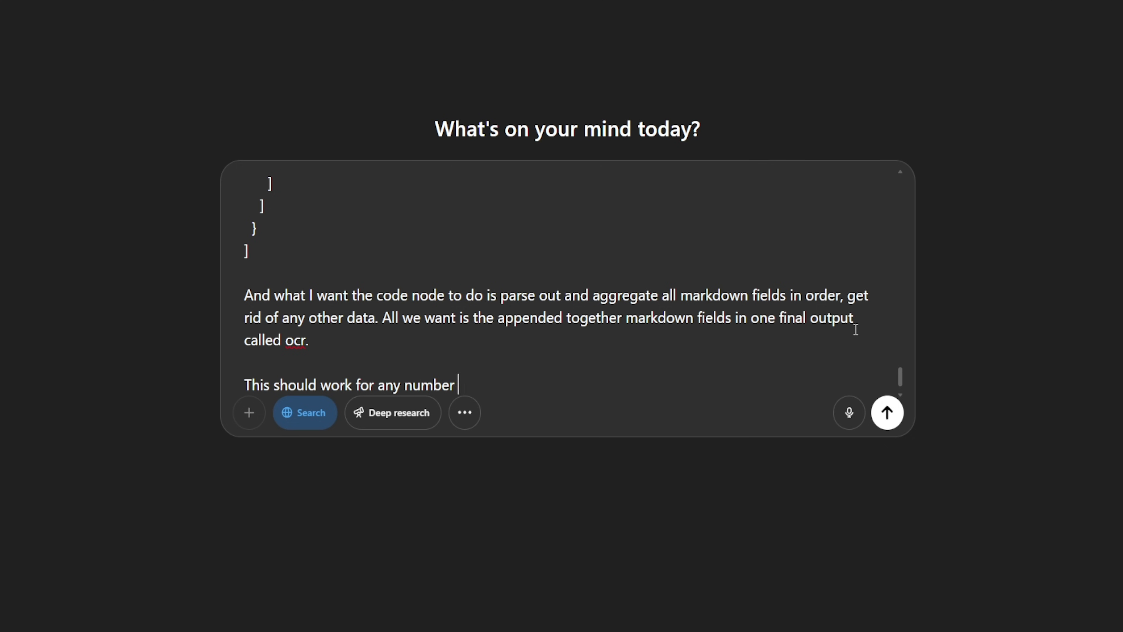
key(BackSpace)
text(own fields that you receive.)
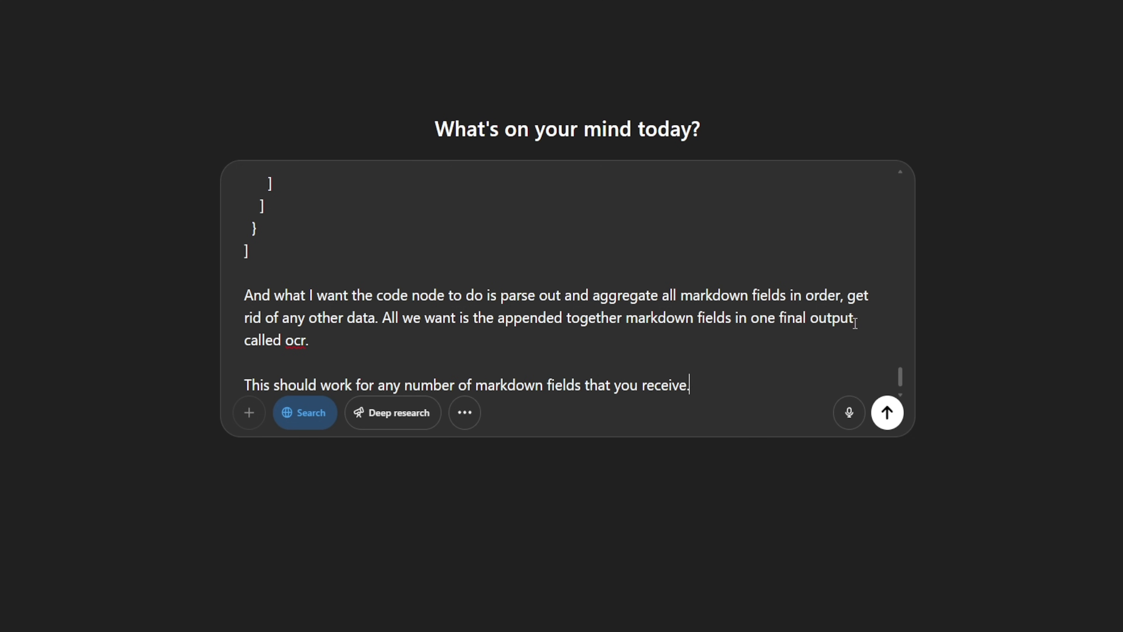
click(887, 412)
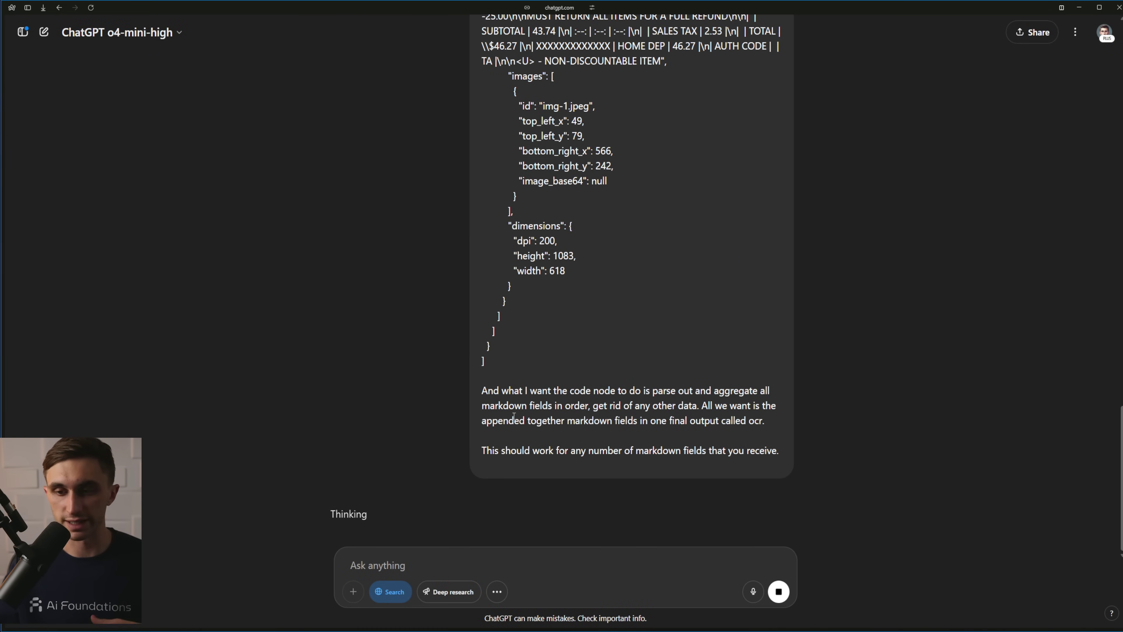
Examine the markdown fields of each page in the sent JSON, and read through the JavaScript in the reply
scroll(603, 338, up, 10)
scroll(604, 339, up, 15)
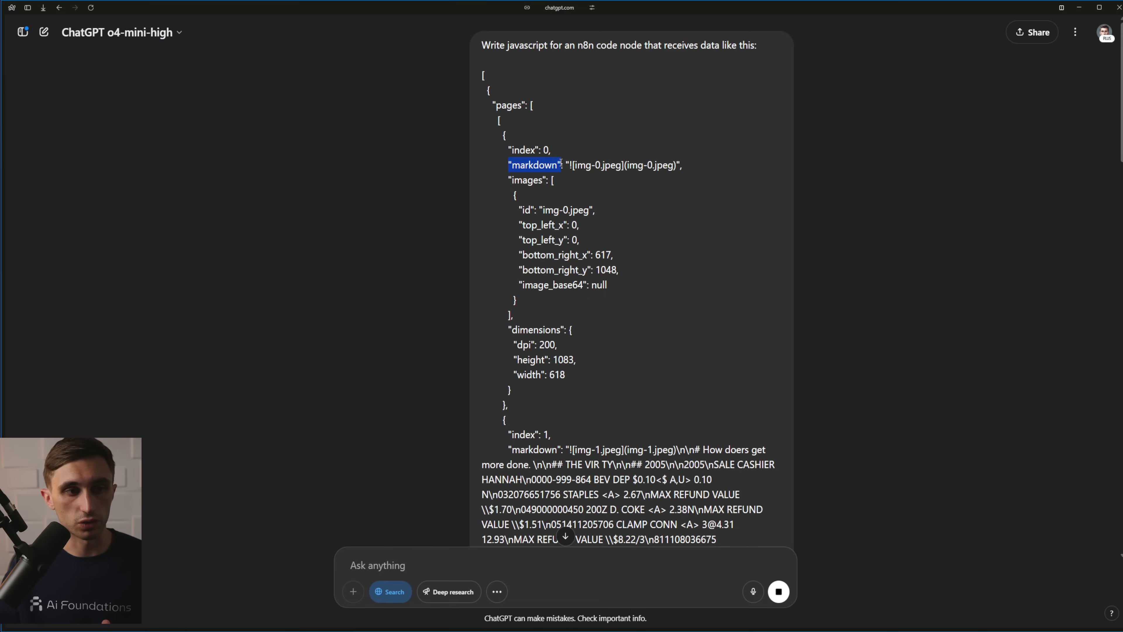
drag(568, 164, 670, 166)
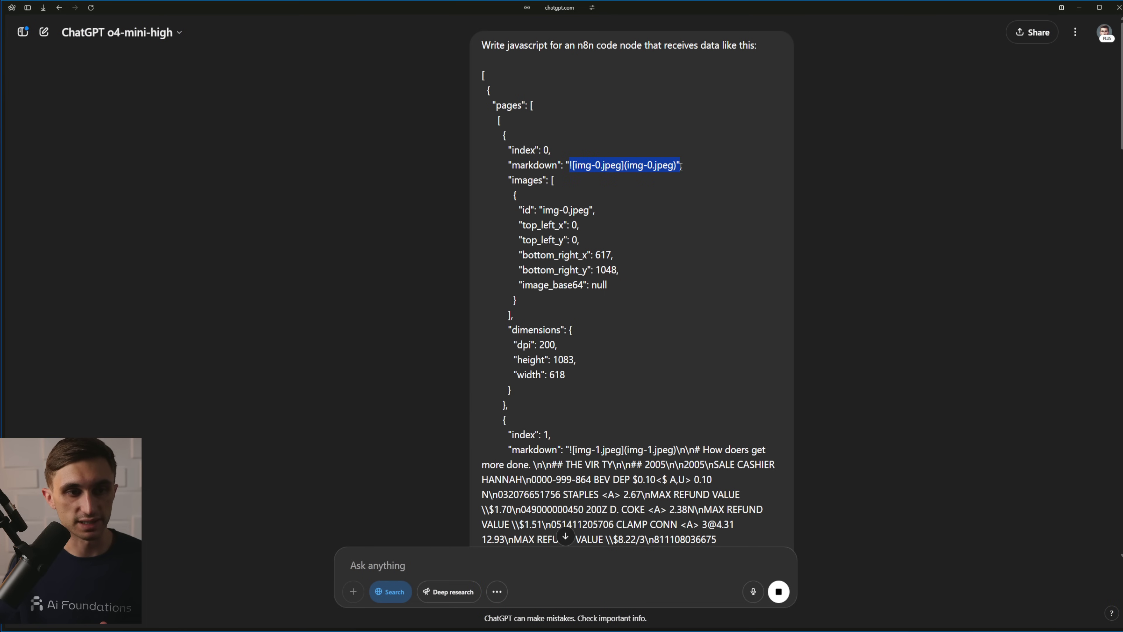
scroll(681, 166, down, 3)
drag(570, 313, 649, 364)
scroll(625, 471, down, 4)
scroll(652, 365, down, 6)
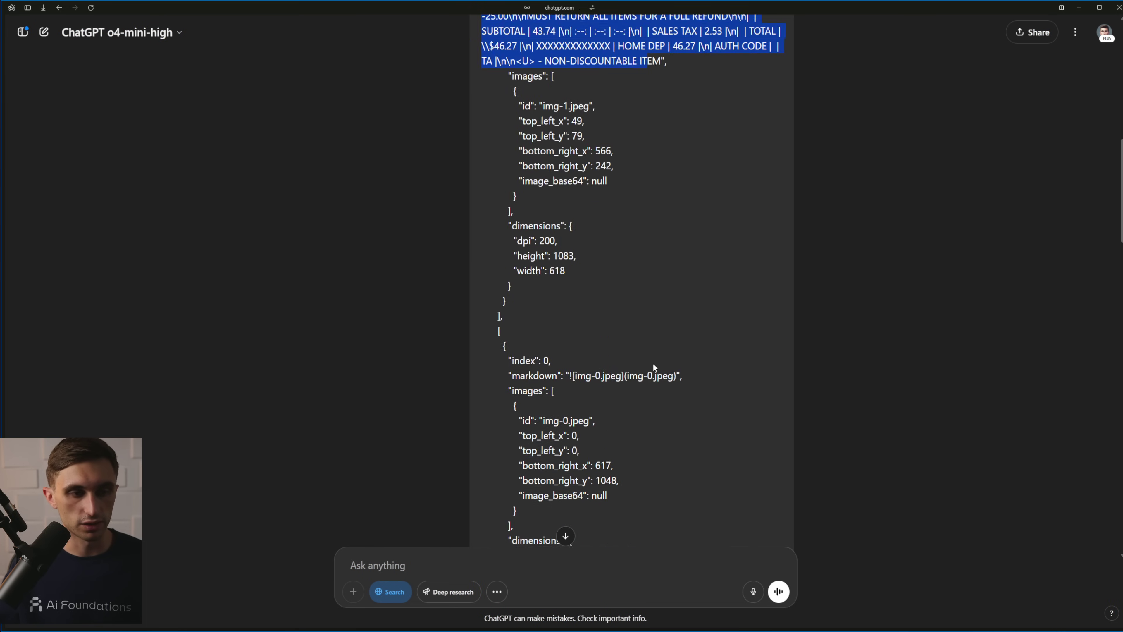
scroll(653, 362, up, 16)
click(606, 246)
scroll(606, 246, down, 5)
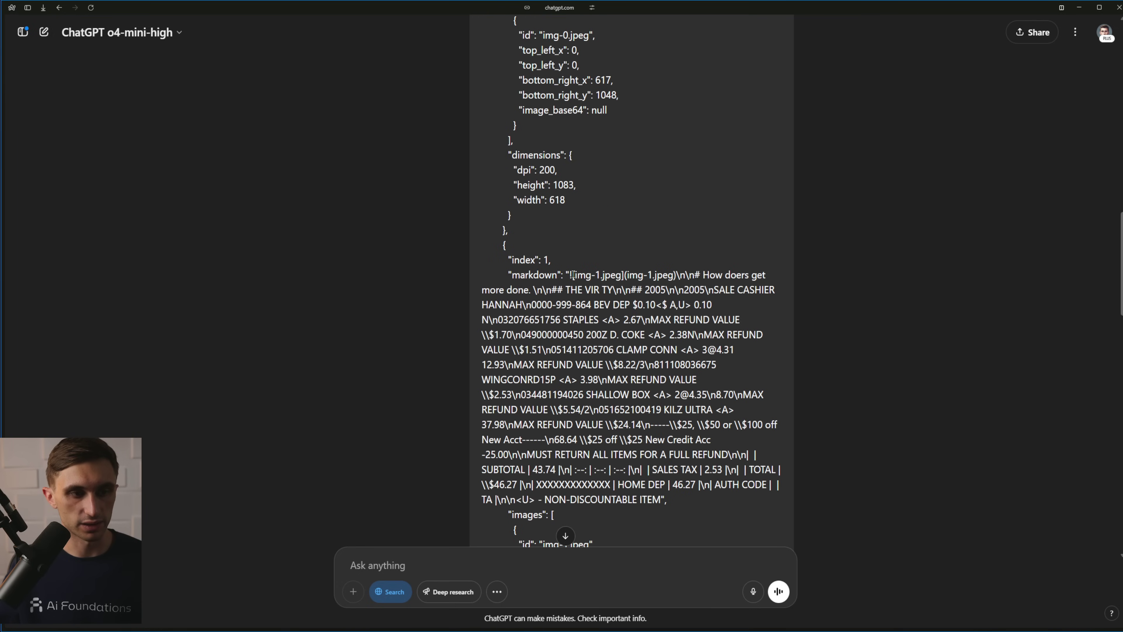
drag(571, 275, 660, 499)
scroll(637, 455, up, 9)
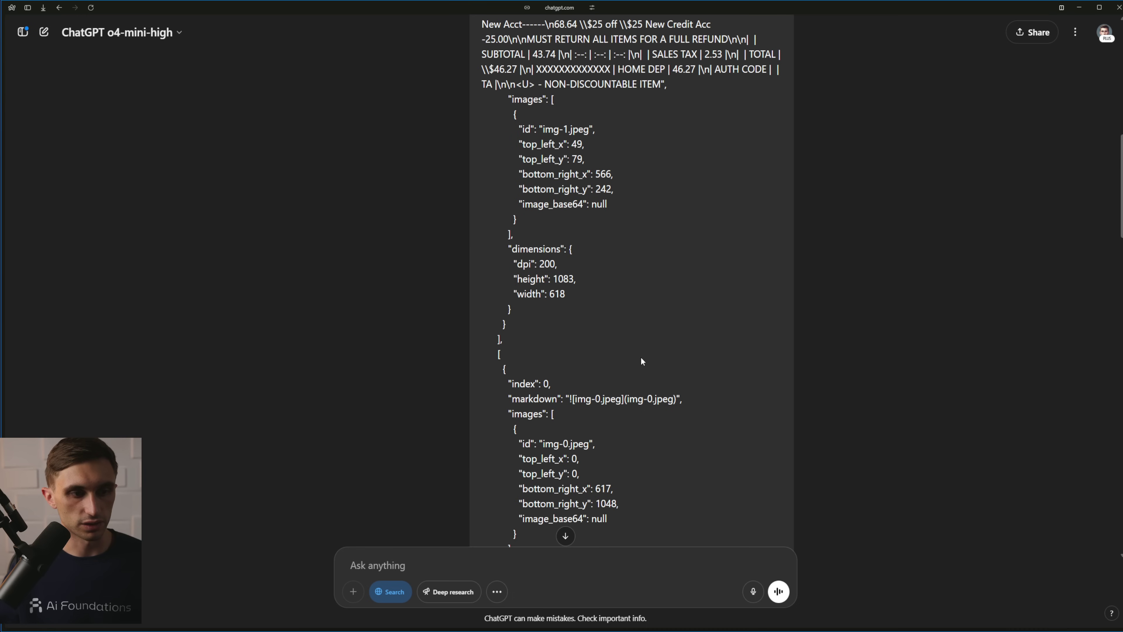
scroll(642, 361, down, 17)
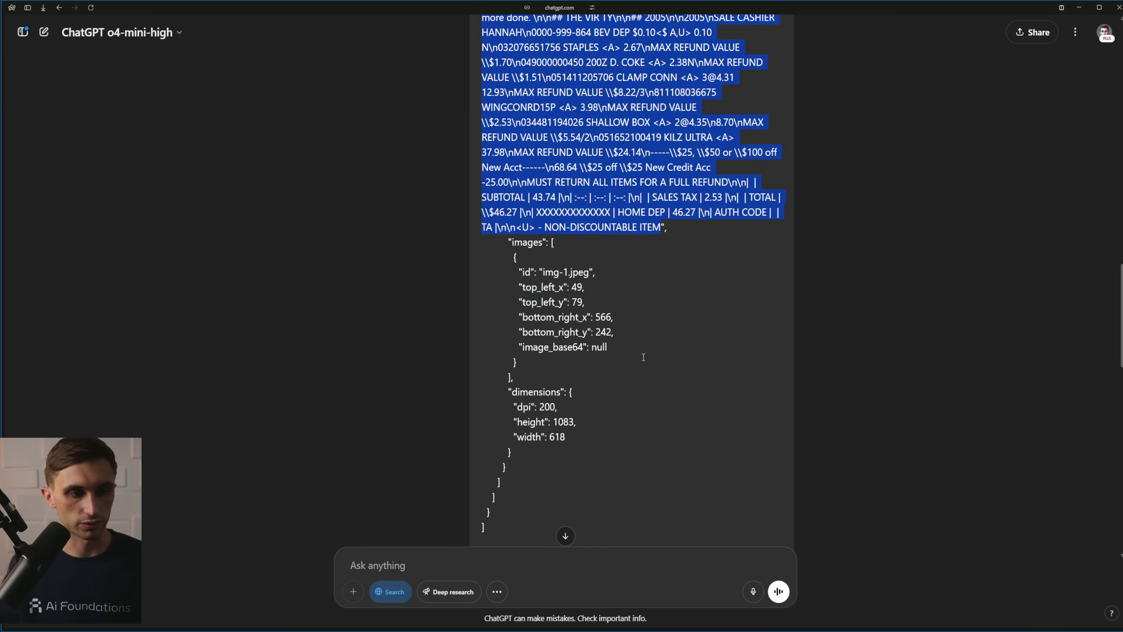
scroll(644, 356, up, 20)
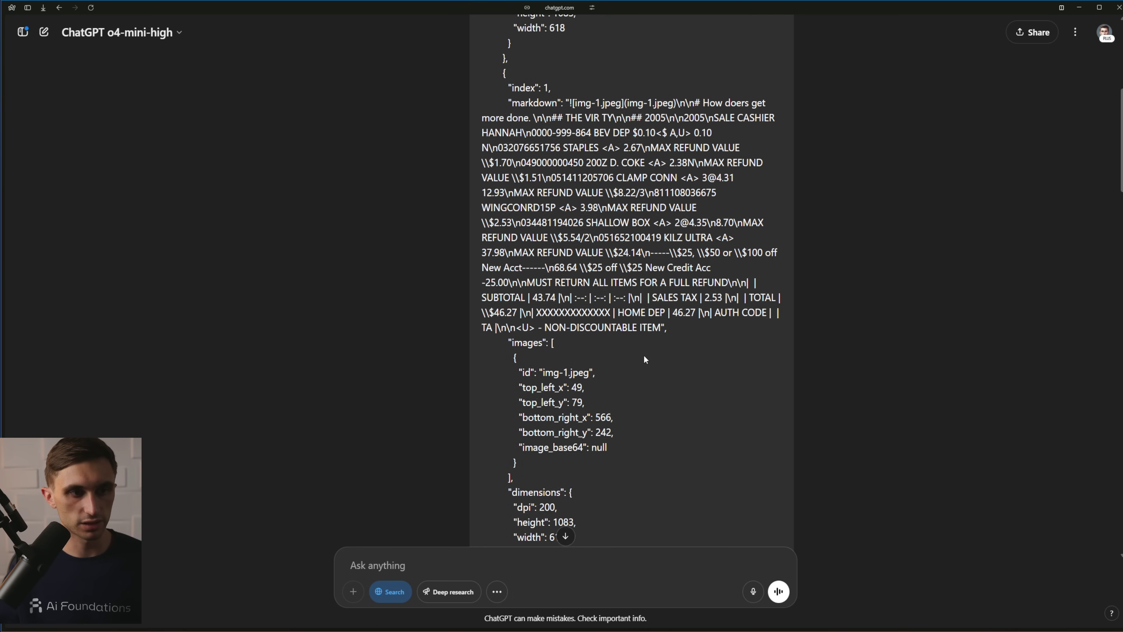
scroll(645, 360, up, 8)
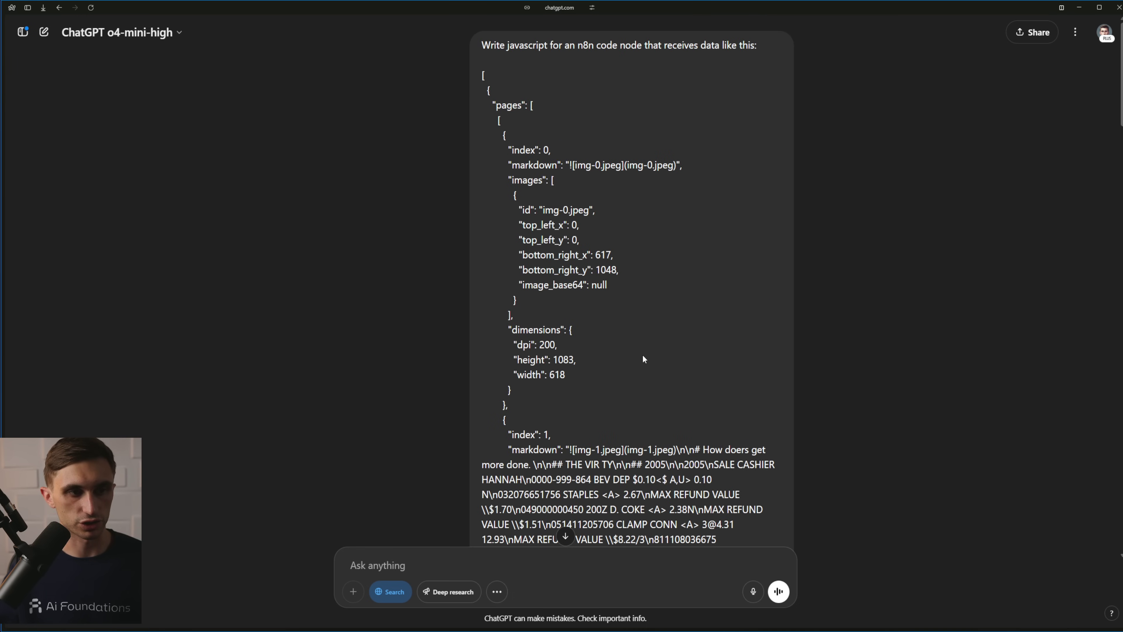
scroll(643, 354, down, 20)
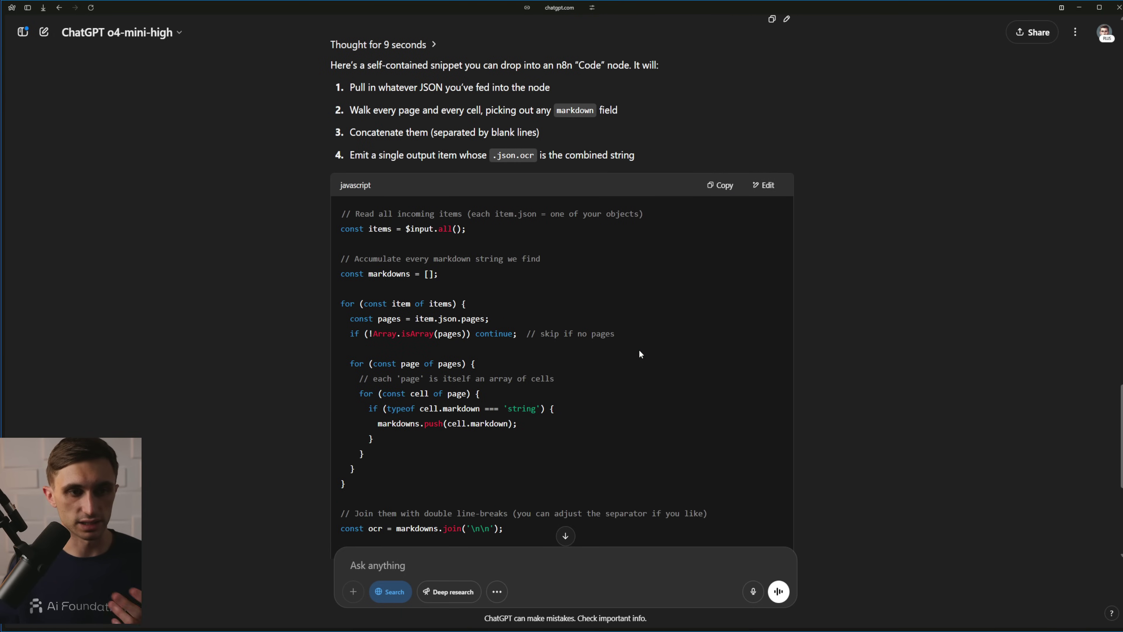
scroll(639, 319, down, 3)
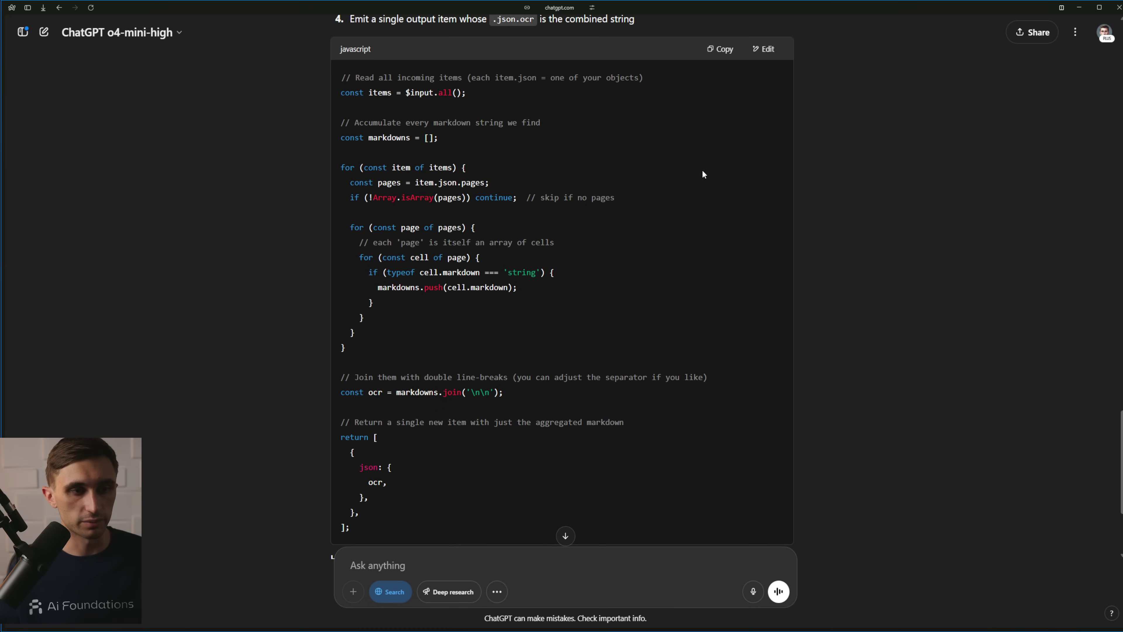
Copy the generated JavaScript into the Code node, test the step and check the combined ocr output
click(718, 54)
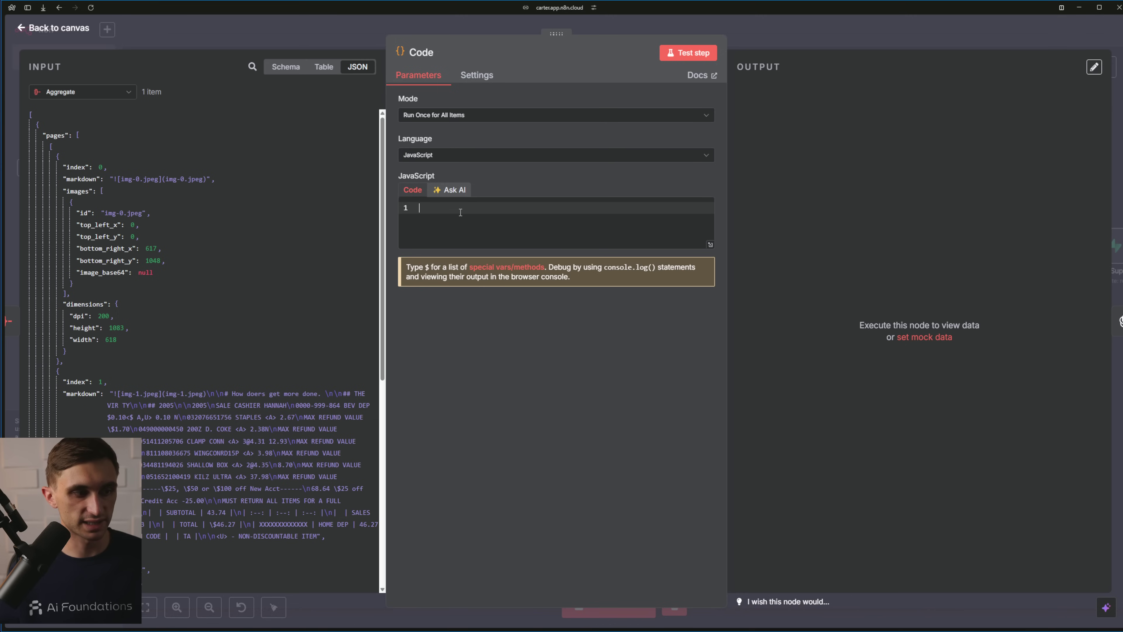
key(ctrl+v)
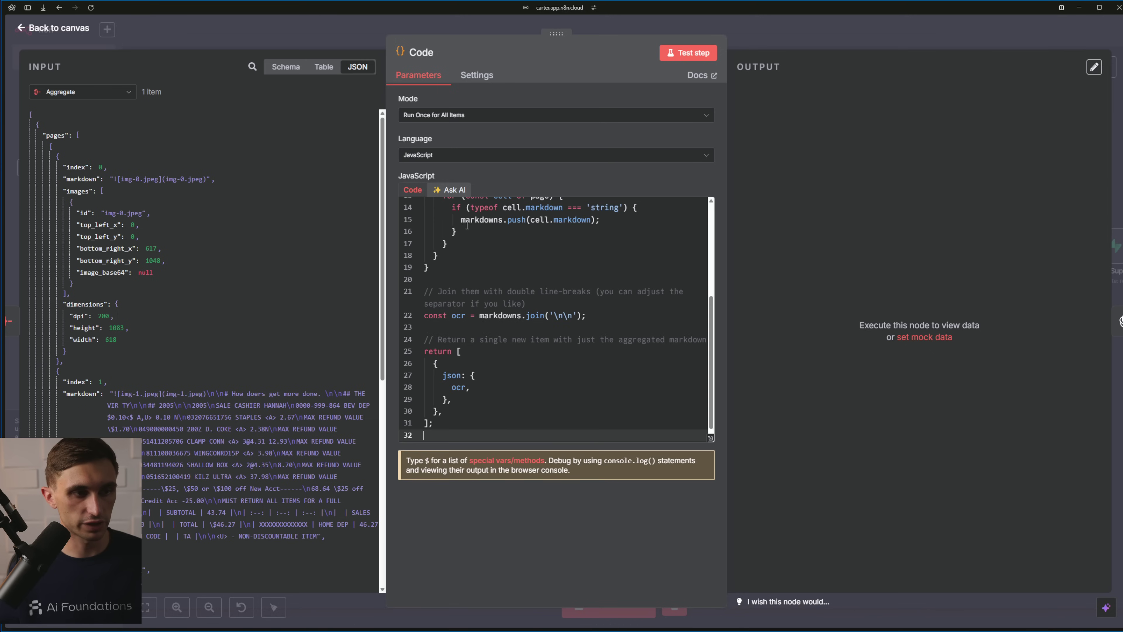
click(676, 53)
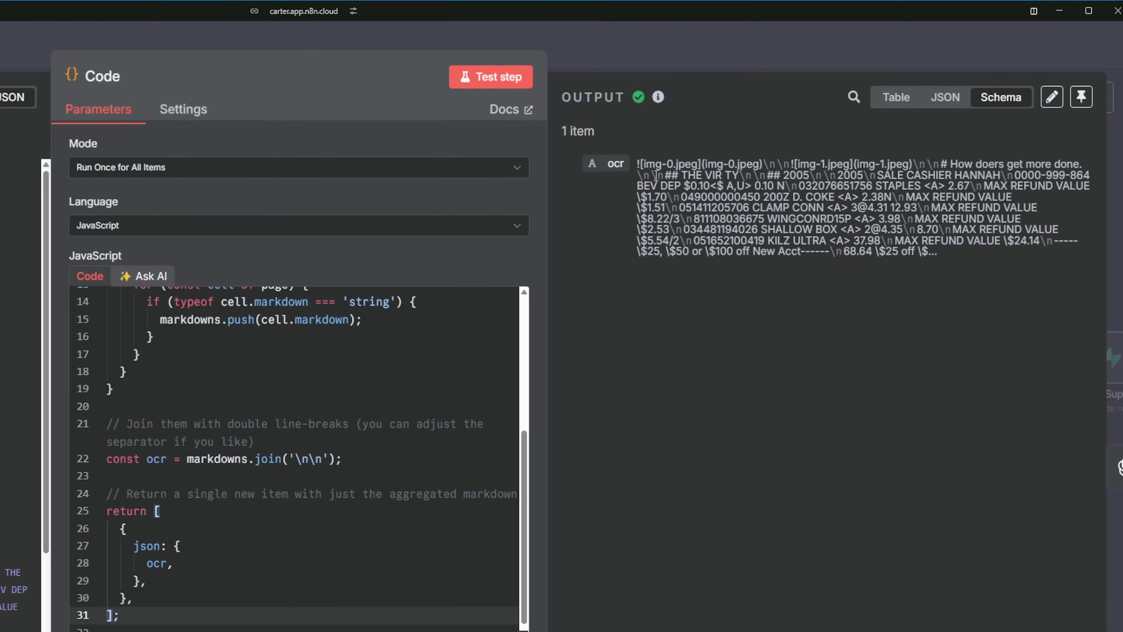
drag(624, 166, 744, 167)
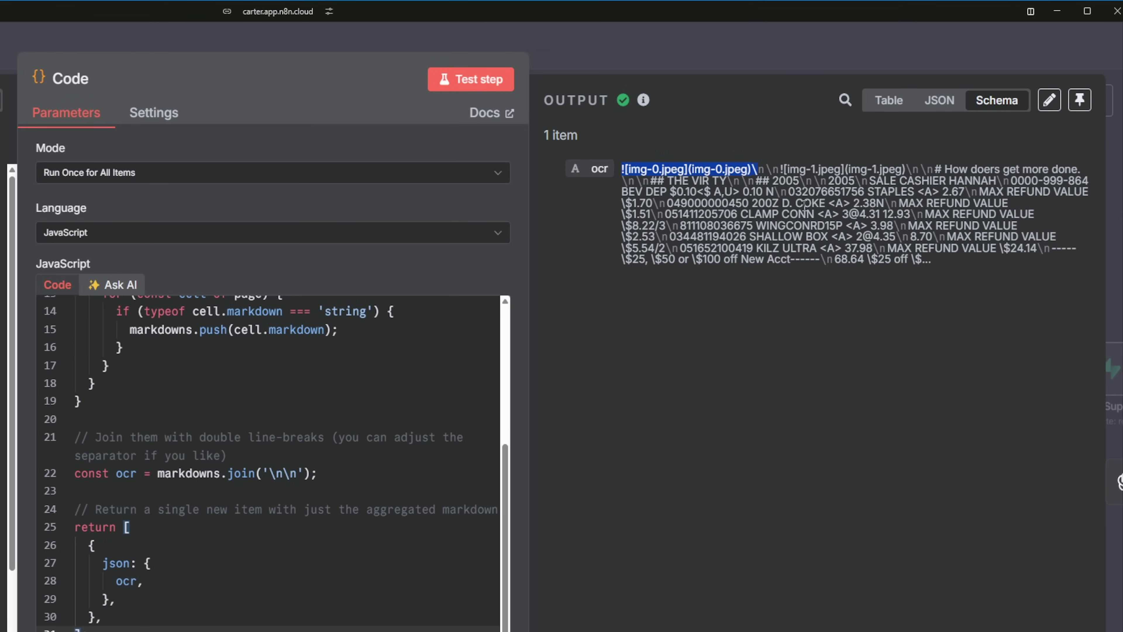
drag(931, 260, 625, 153)
click(676, 146)
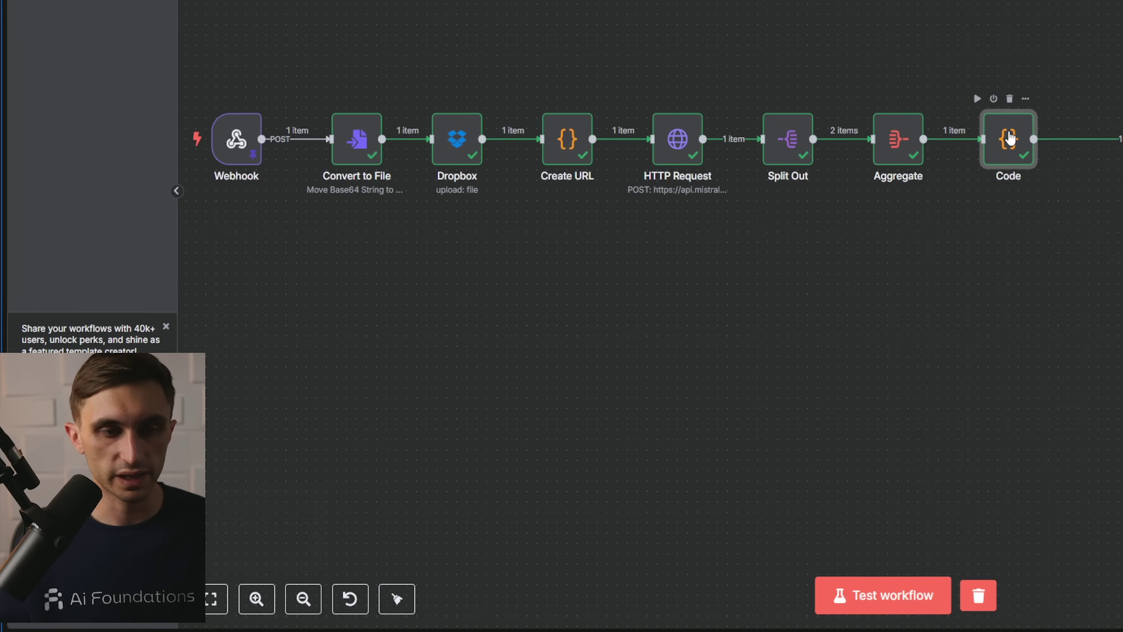
Rename the Code node to "OCR Final Result"
right_click(705, 283)
click(726, 328)
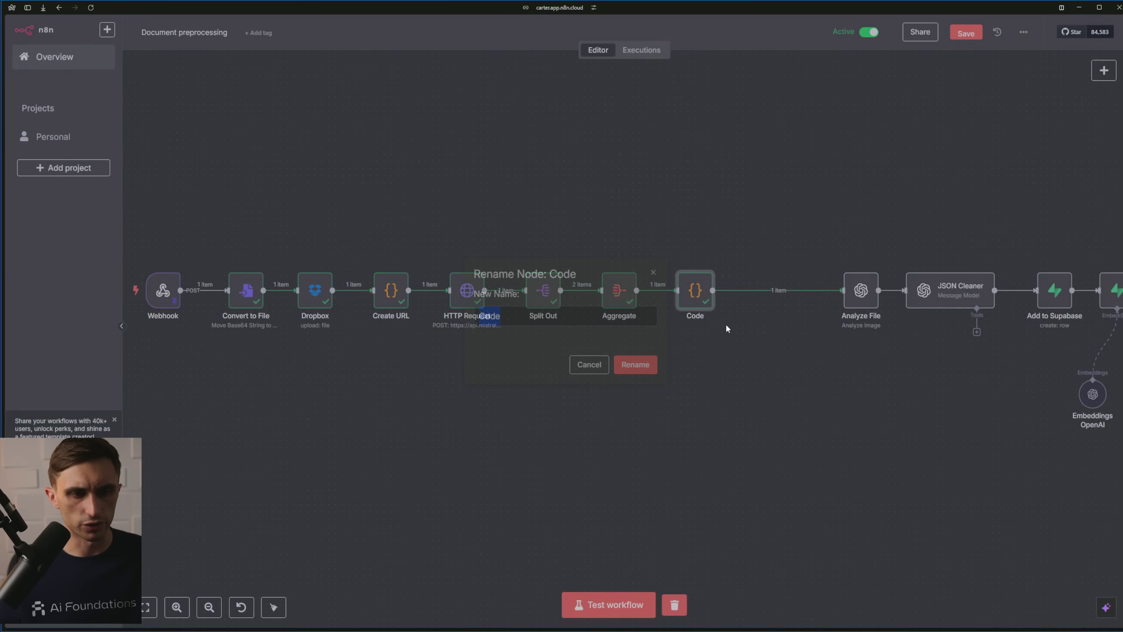
text(OCR)
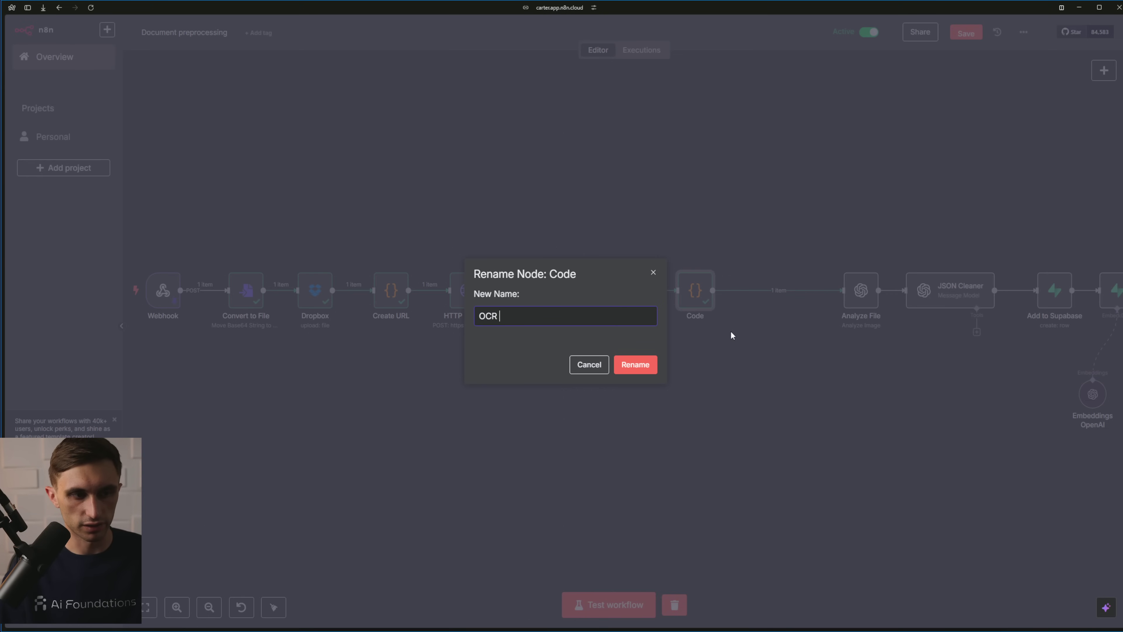
text( Final Res)
text(ult)
key(Return)
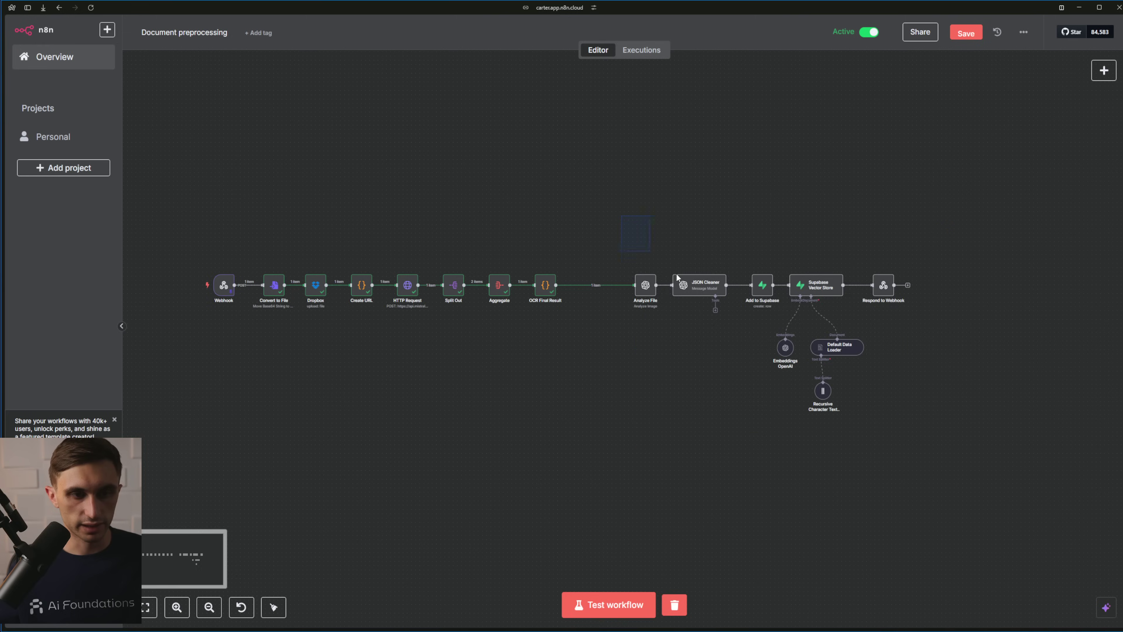
Move Analyze File and all nodes after it together so they sit close behind OCR Final Result
drag(628, 252, 874, 371)
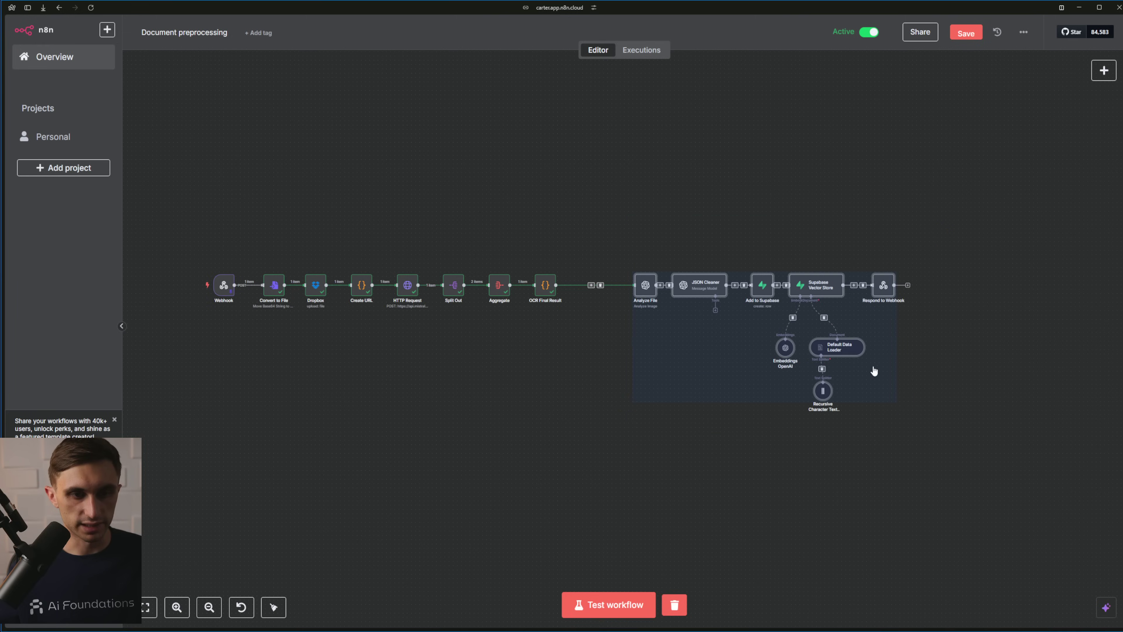
drag(826, 290, 759, 286)
click(637, 231)
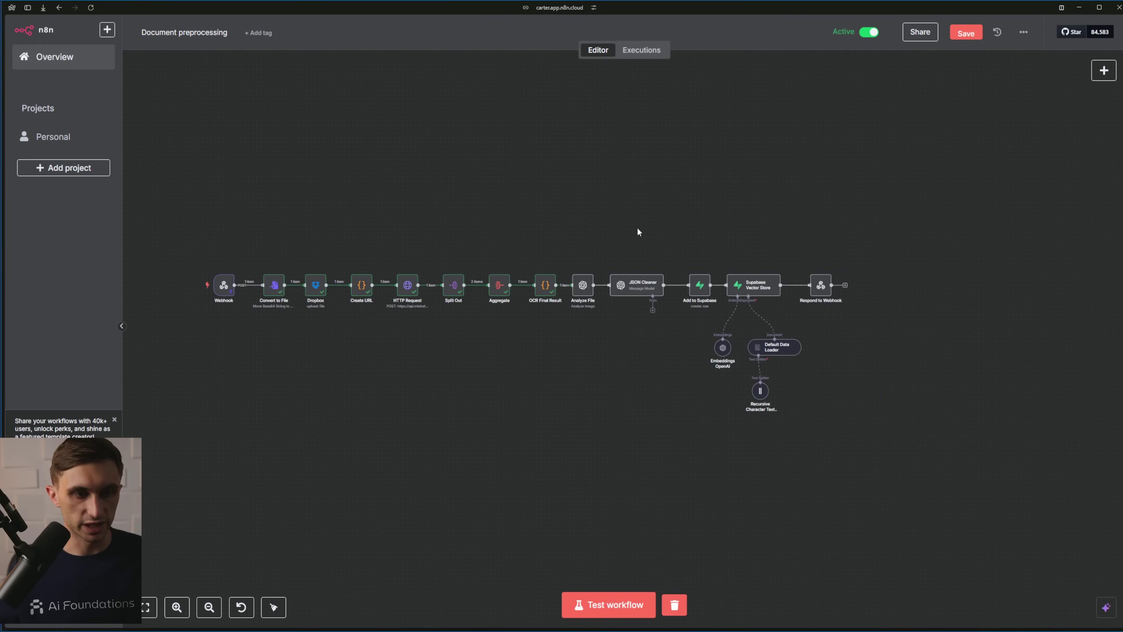
Run the Analyze File node on its own to test it
scroll(636, 231, up, 3)
scroll(704, 339, right, 1)
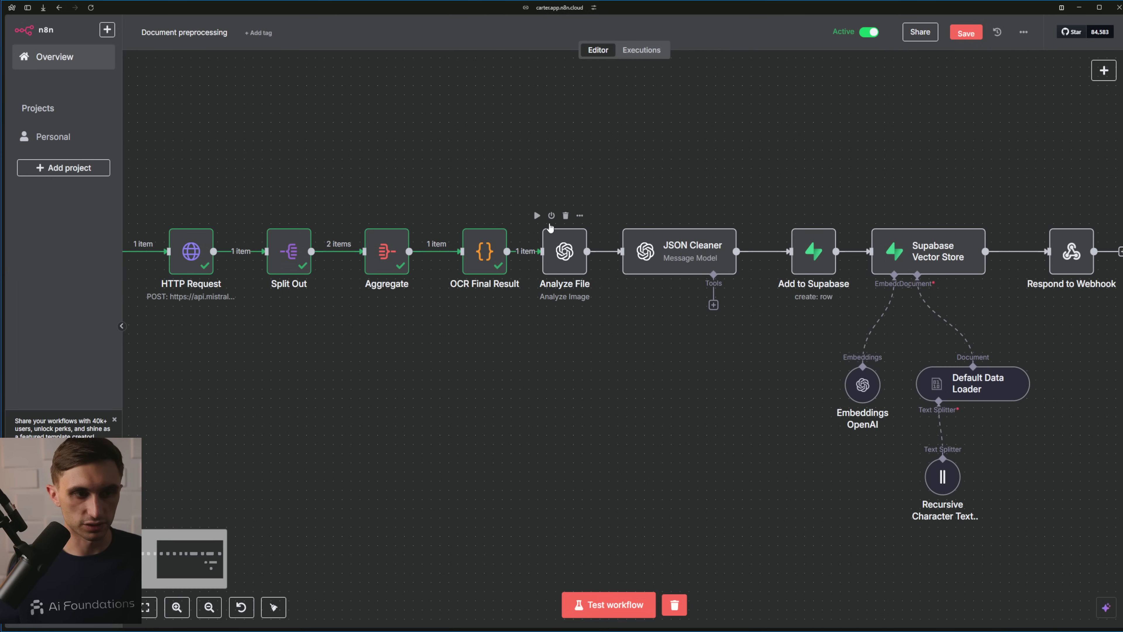
click(538, 216)
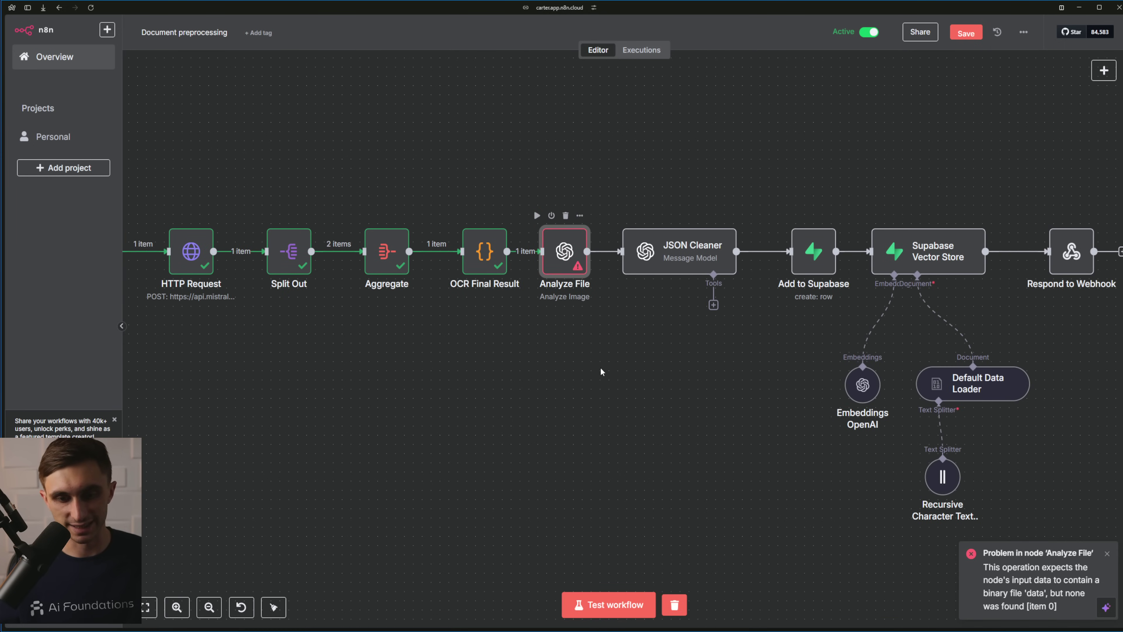
Open Analyze File and examine the binary and JSON data of Convert to File as its input
scroll(573, 311, left, 8)
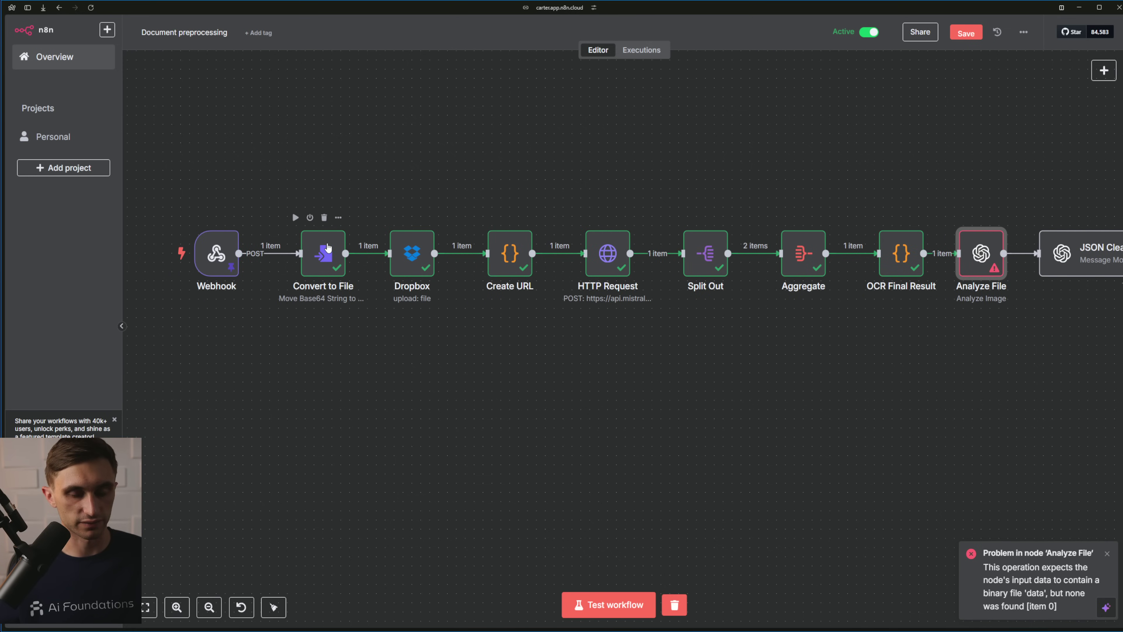
scroll(758, 174, right, 3)
double_click(827, 257)
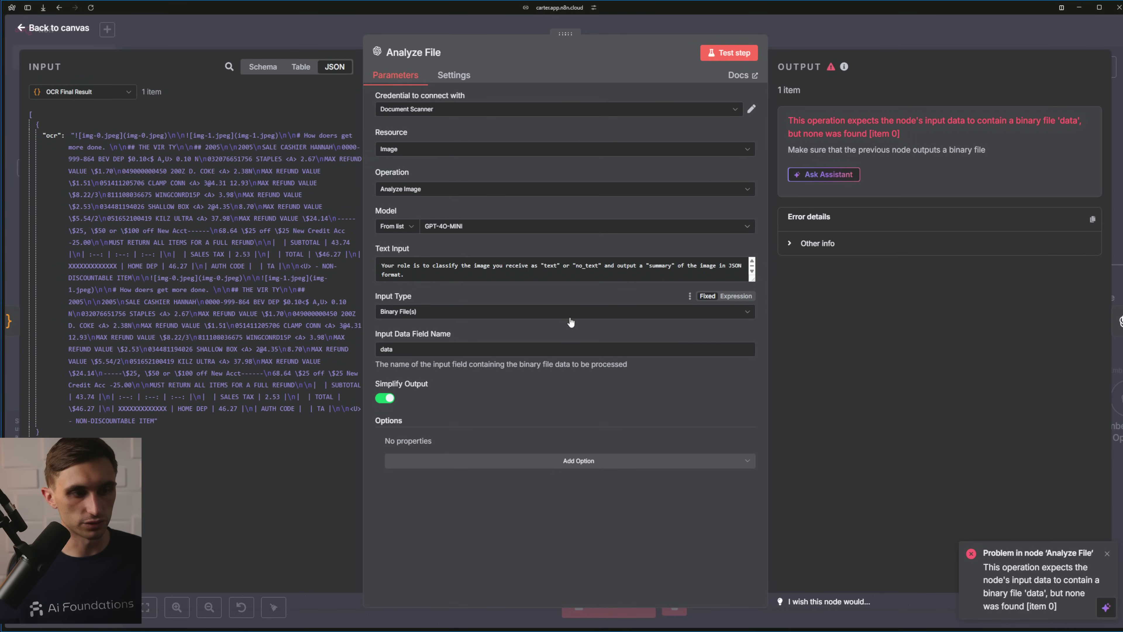
click(476, 348)
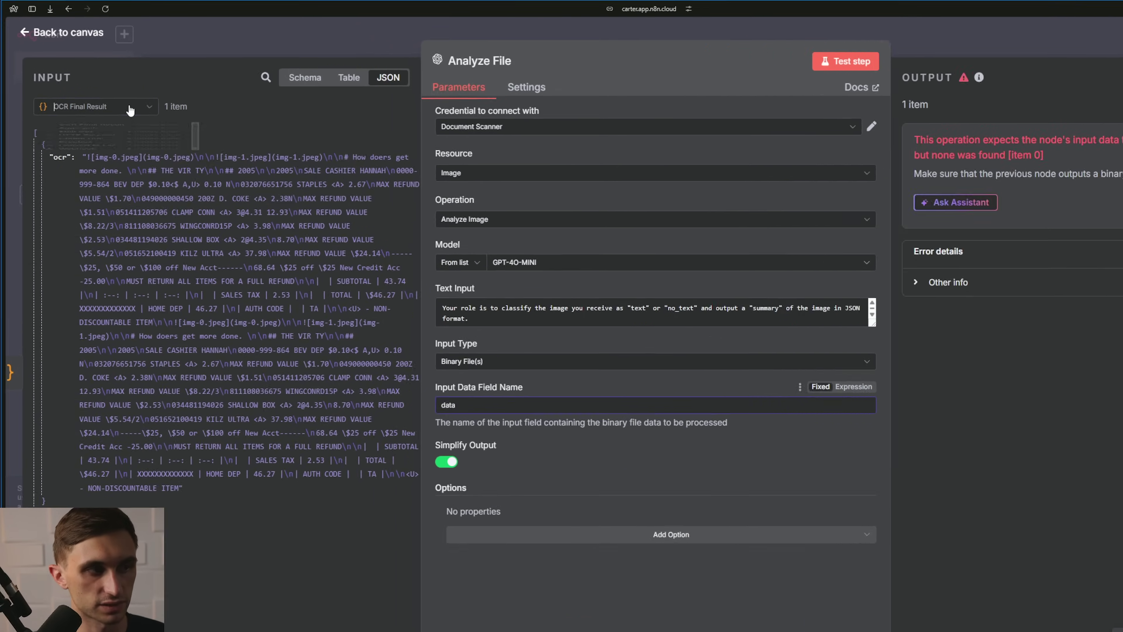
click(119, 92)
click(174, 319)
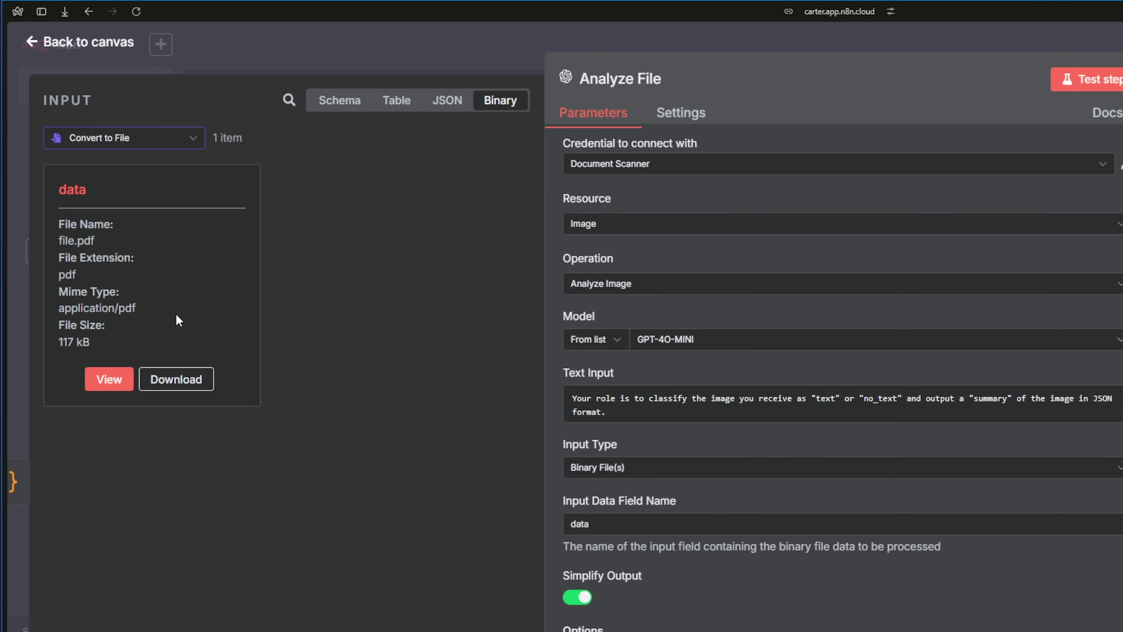
click(445, 105)
click(500, 101)
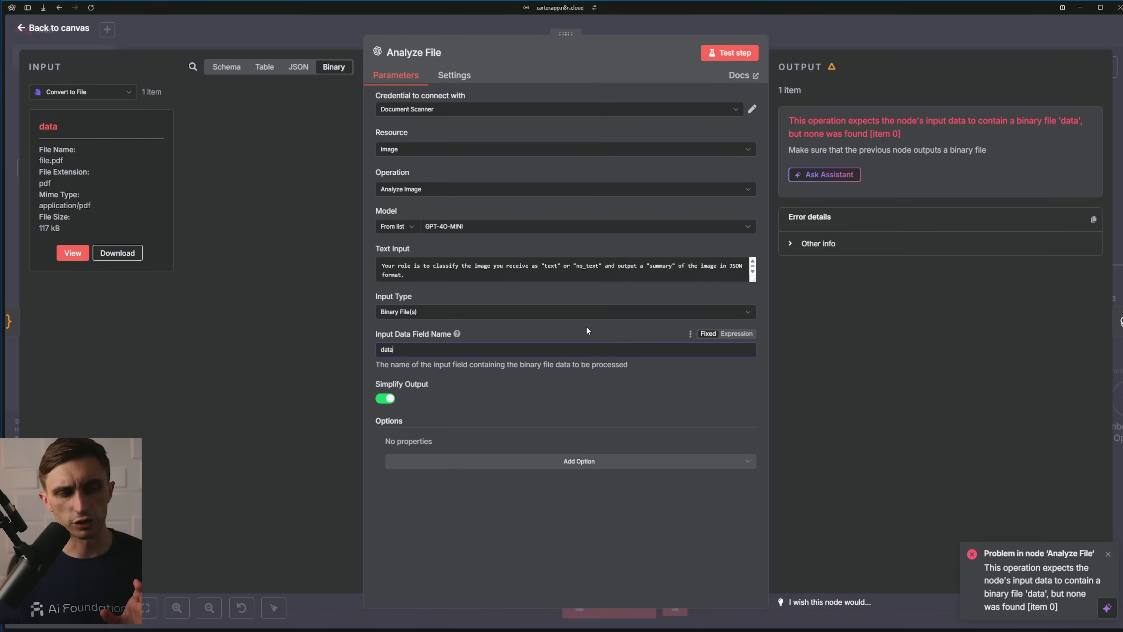
Clear the Input Data Field Name in Analyze File and return to the canvas
drag(408, 347, 338, 320)
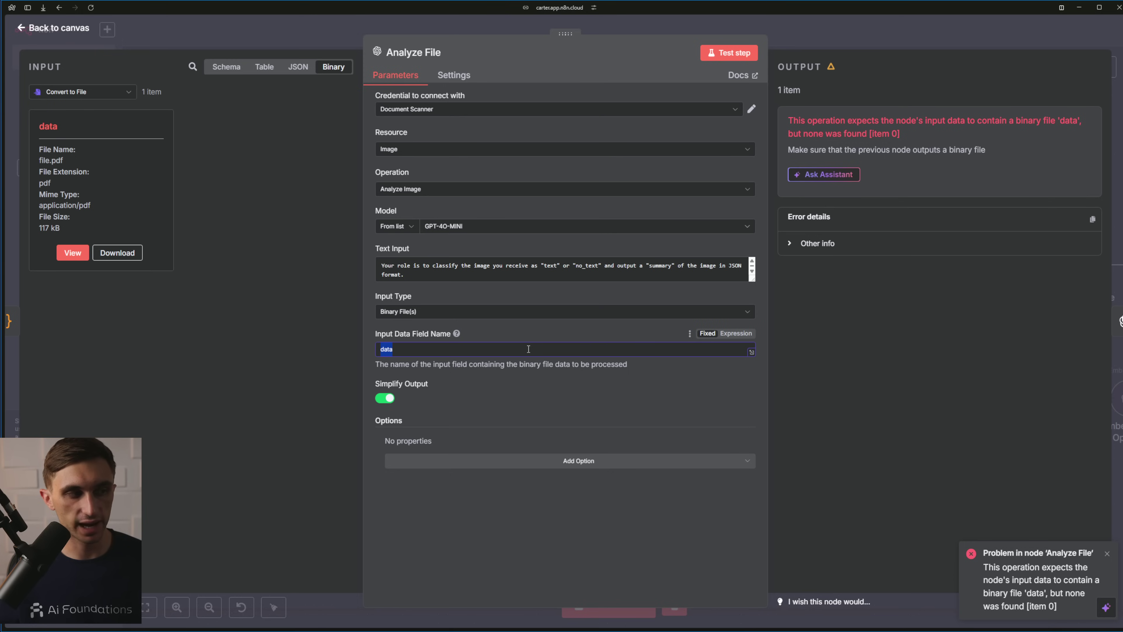
key(BackSpace)
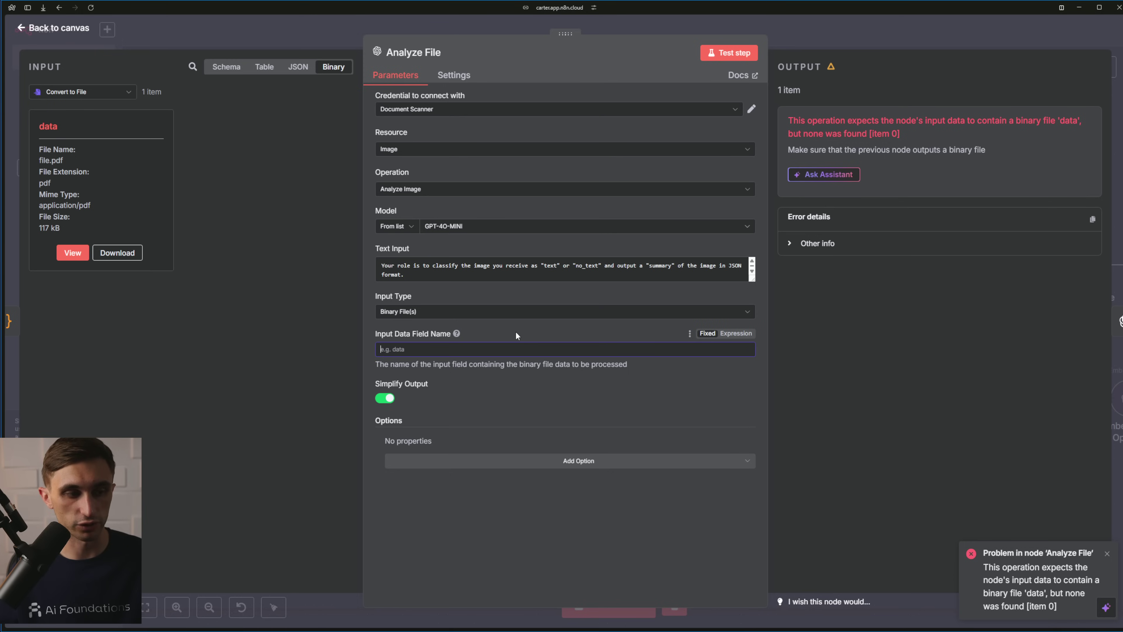
click(70, 31)
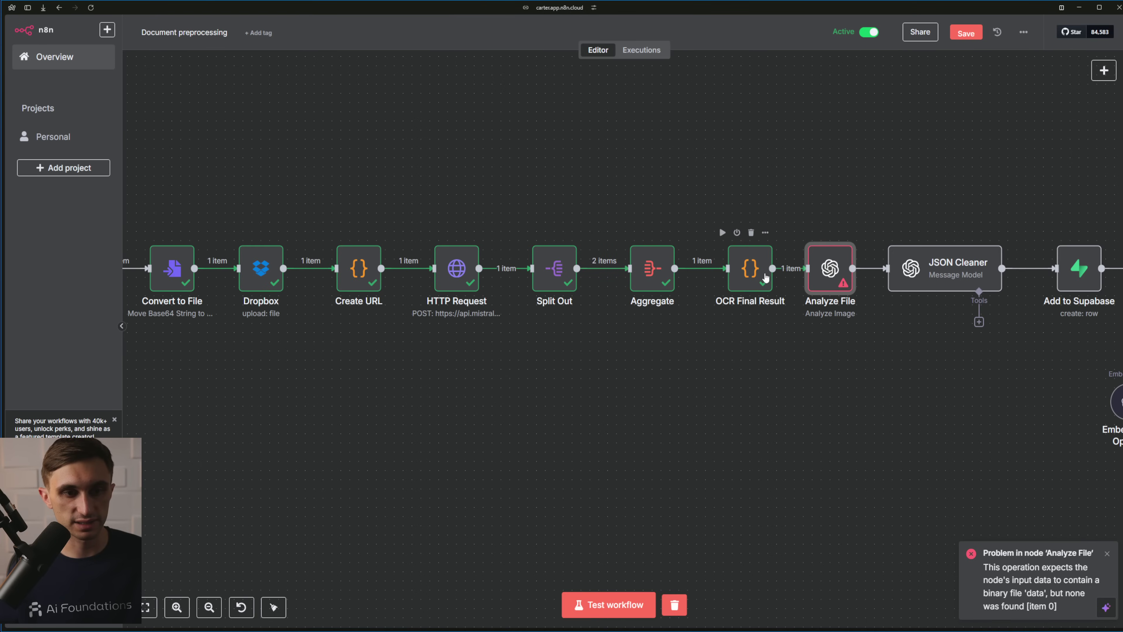
Move OCR Final Result above the node row and insert a Move base64 string to file node between it and Analyze File
drag(748, 268, 714, 168)
click(764, 217)
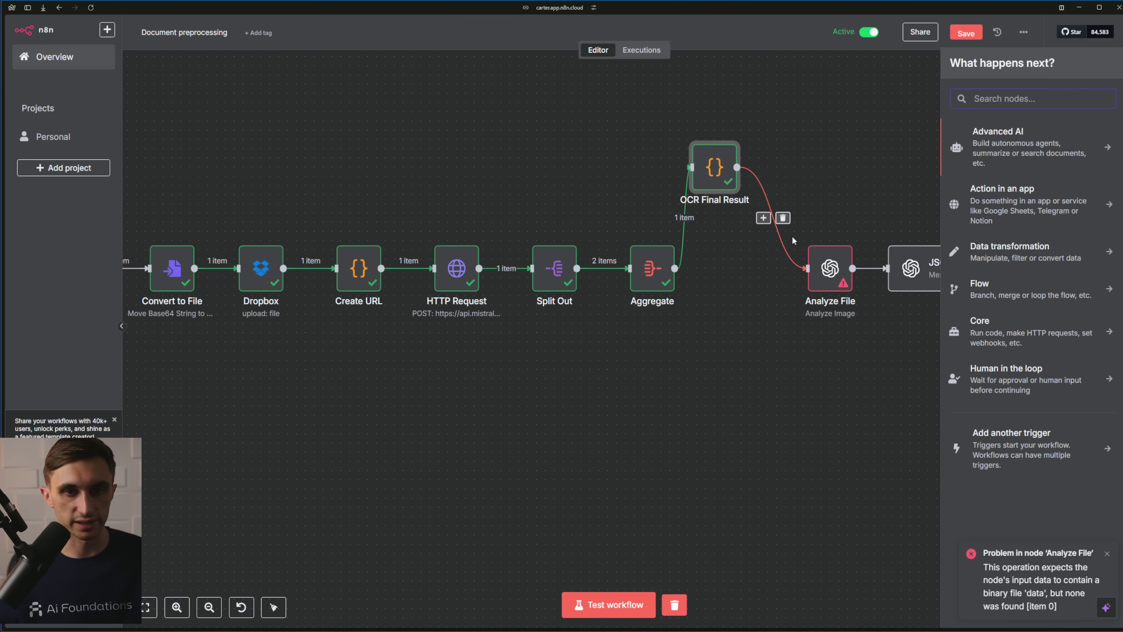
text(convert)
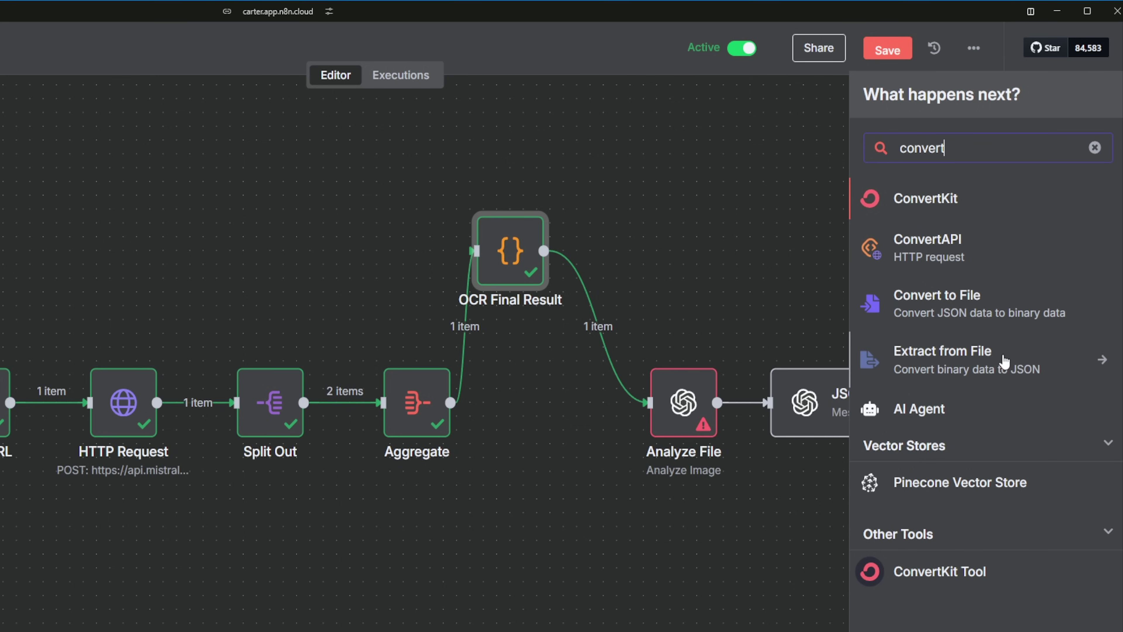
click(1005, 319)
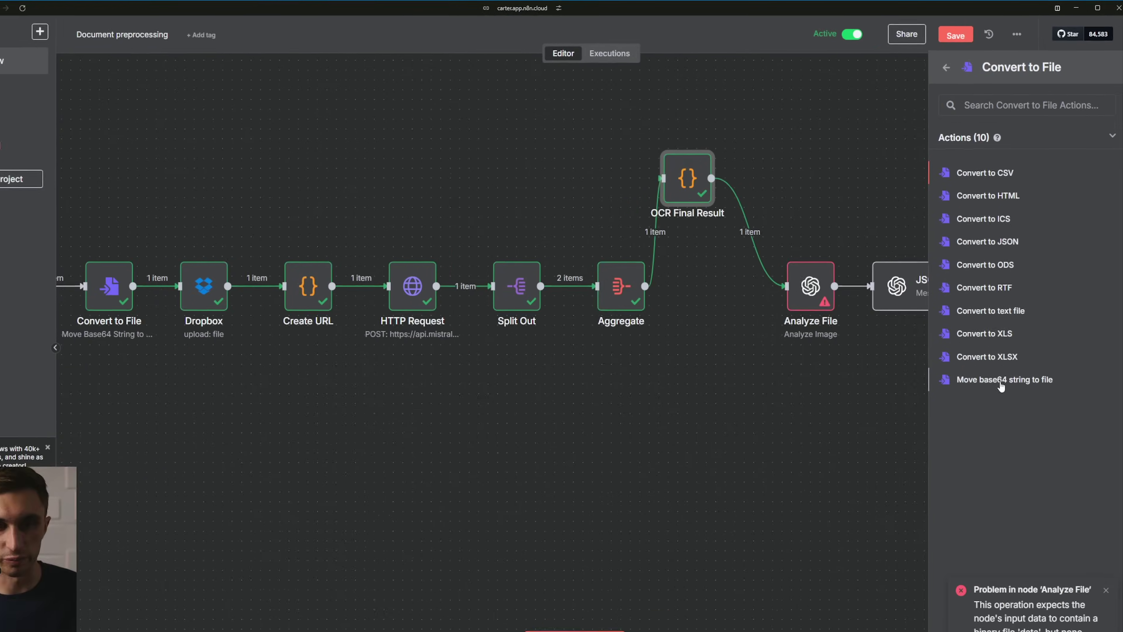
click(949, 536)
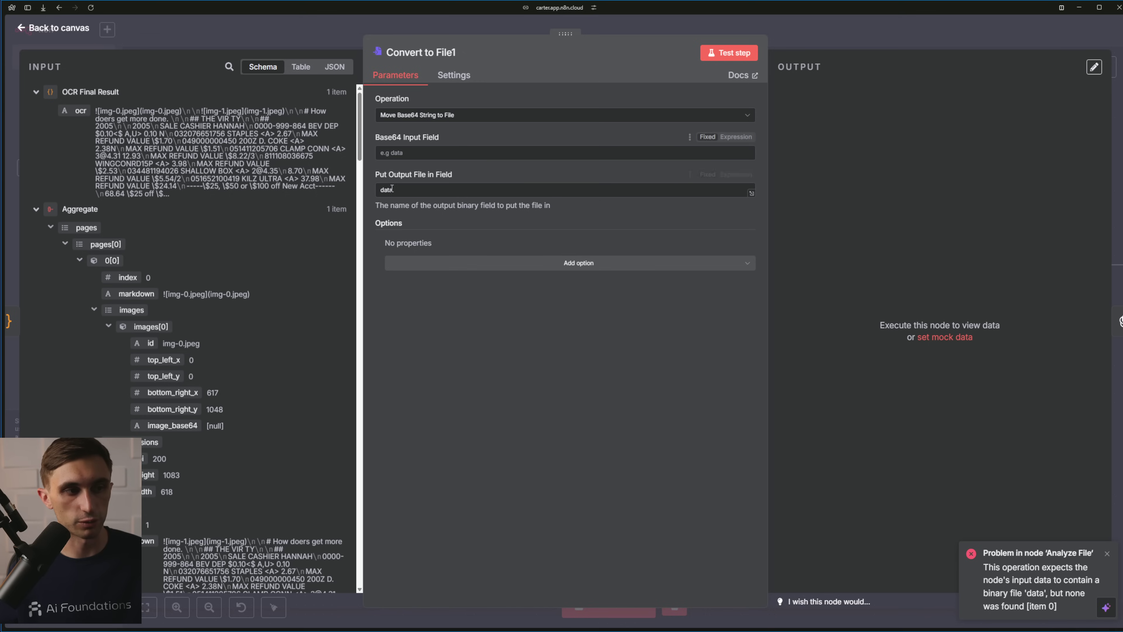
Set the new conversion node's Base64 Input Field to the Webhook's body.content_base64, test the step and return to the canvas
click(101, 89)
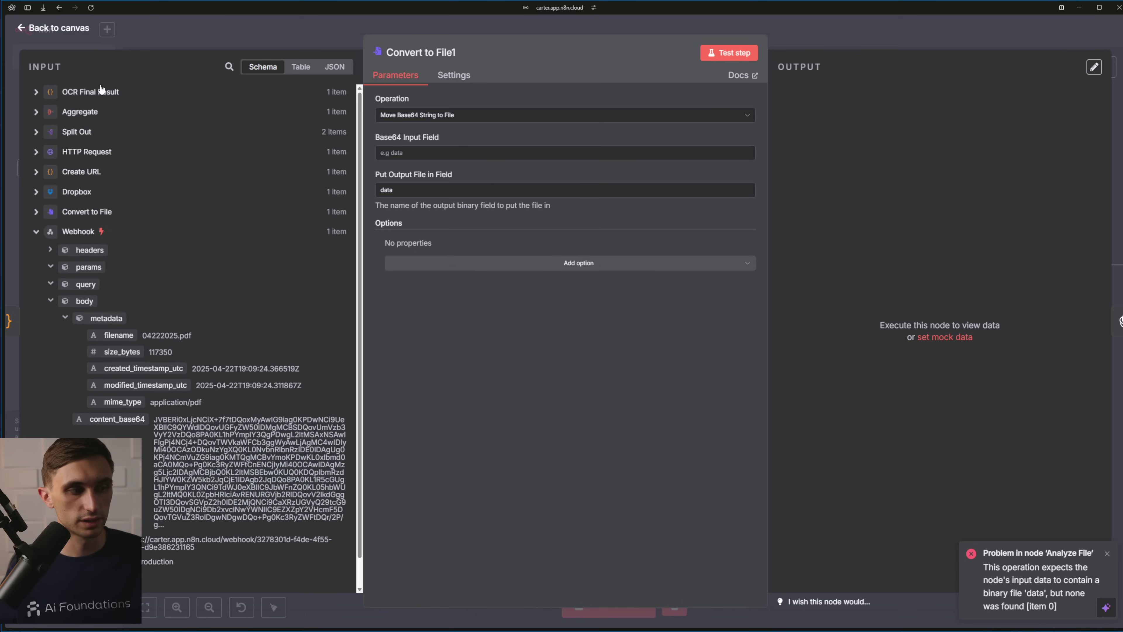
scroll(111, 306, down, 1)
drag(117, 389, 373, 154)
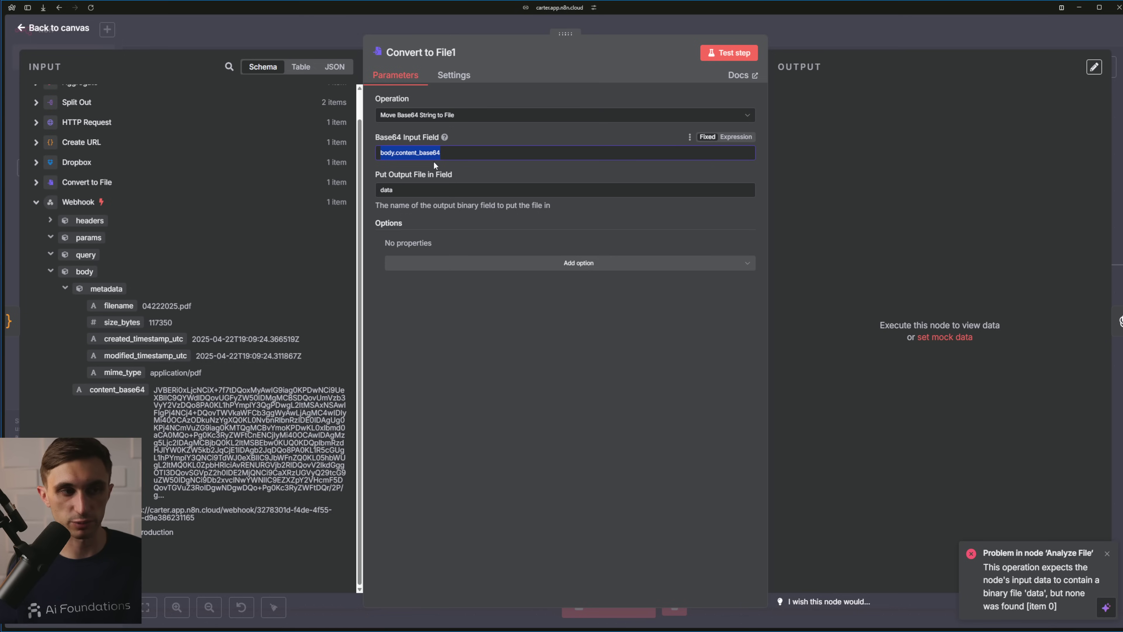
click(747, 58)
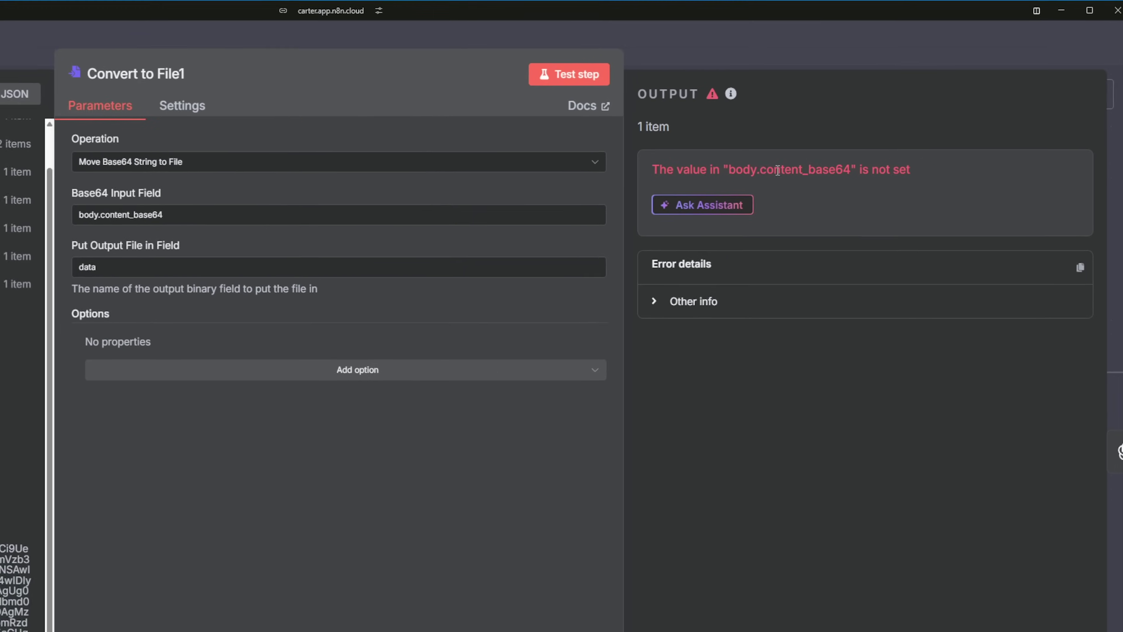
double_click(777, 171)
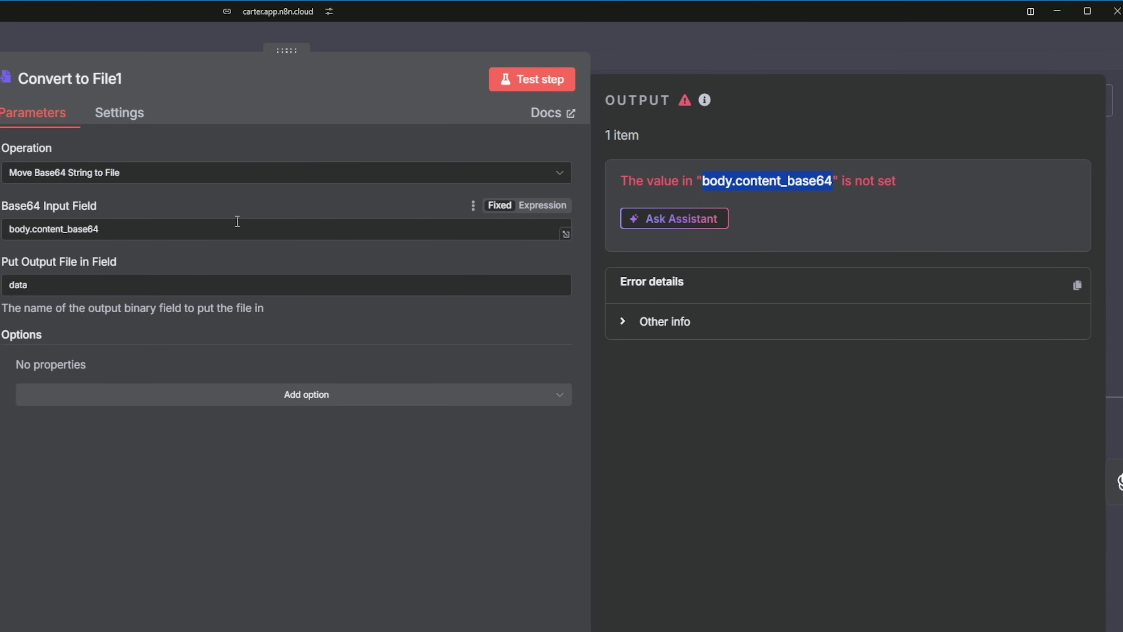
click(230, 214)
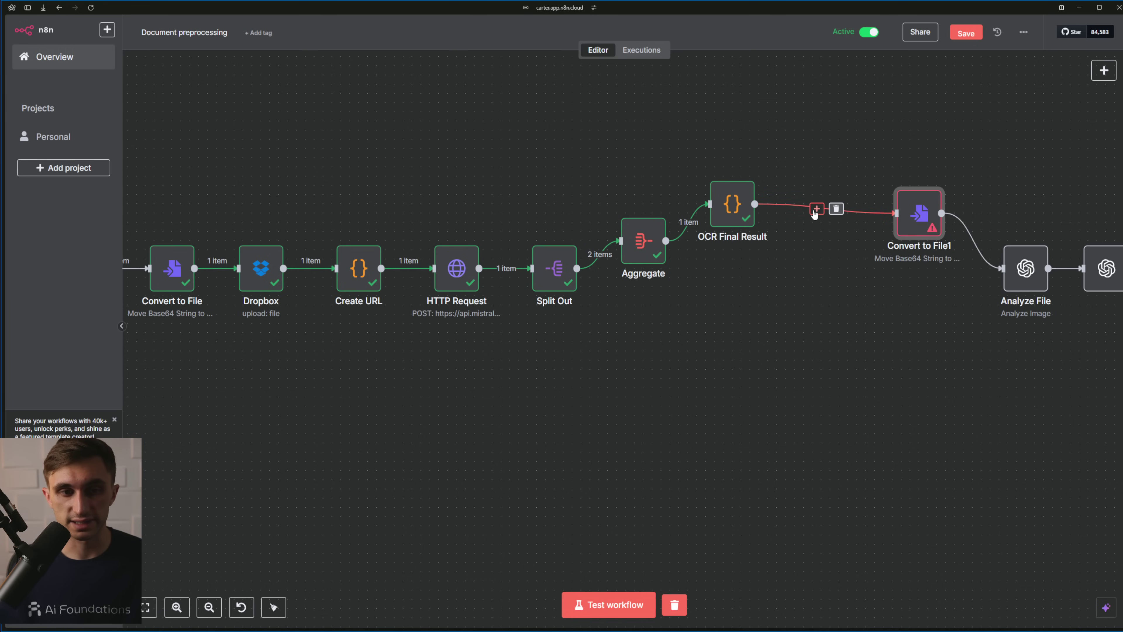
Insert an Edit Fields node between OCR Final Result and Convert to File1
click(816, 208)
text(sett)
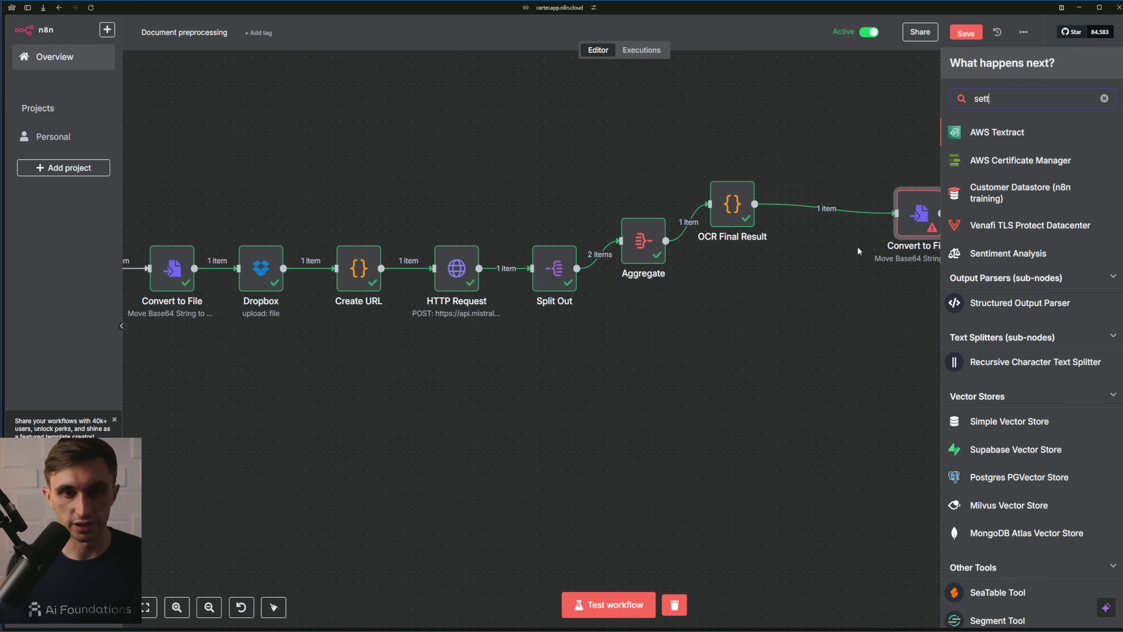
key(BackSpace)
click(1017, 141)
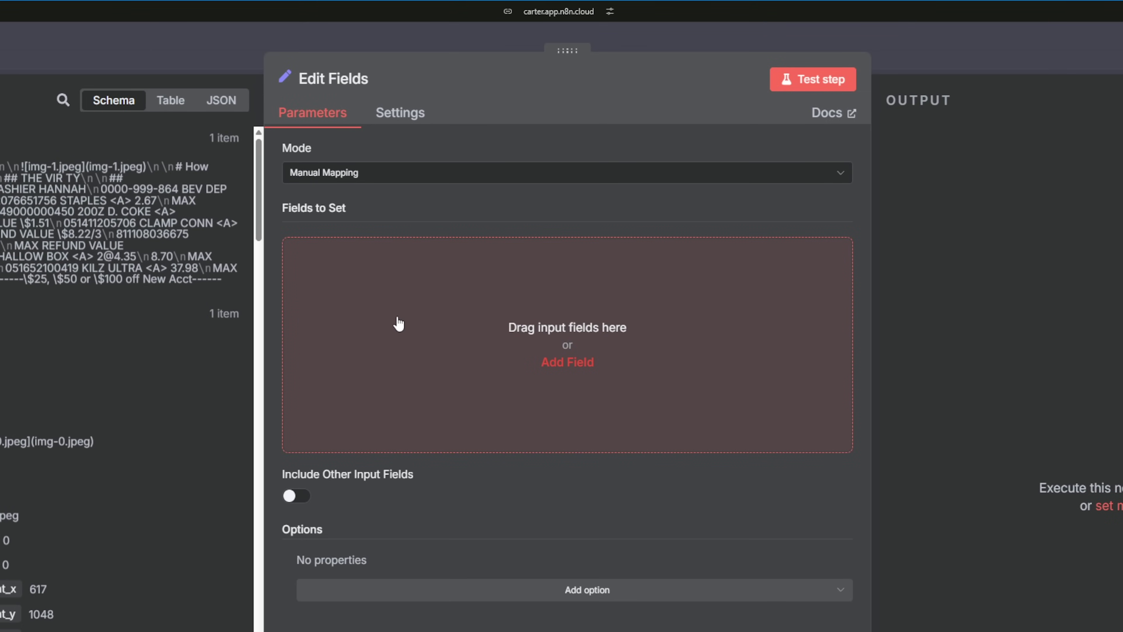
Add a string field named data set to {{ $('Webhook').item.json.body.content_base64 }}, test the Edit Fields step and return to the canvas
click(399, 325)
click(665, 248)
text({{ $('Webhook').item.json.body.content_base64 }})
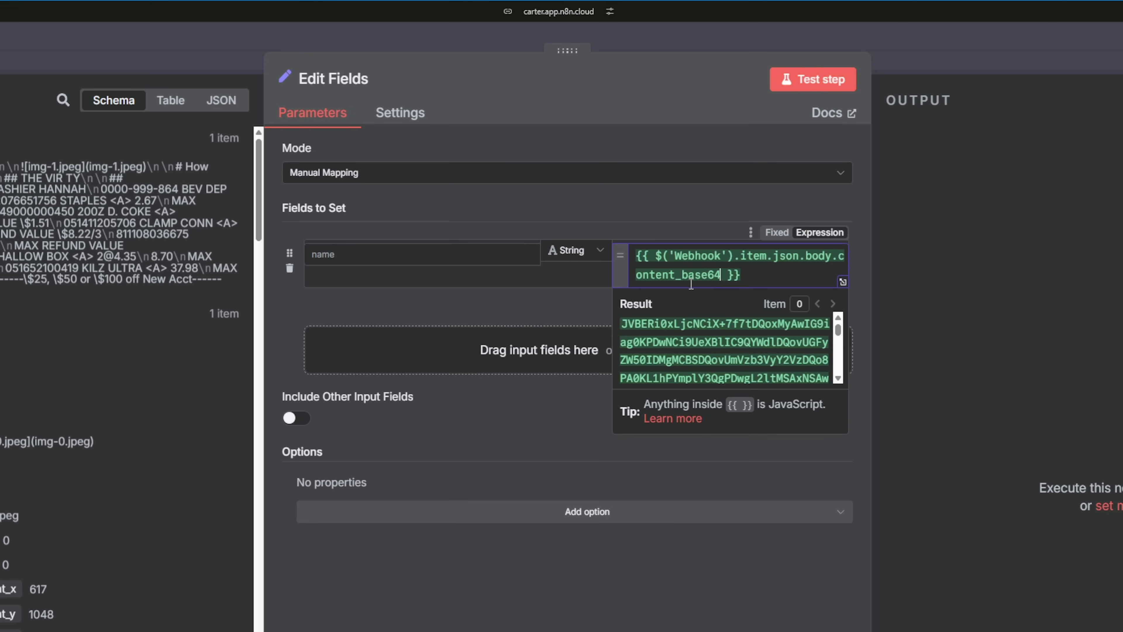
key(ctrl+a)
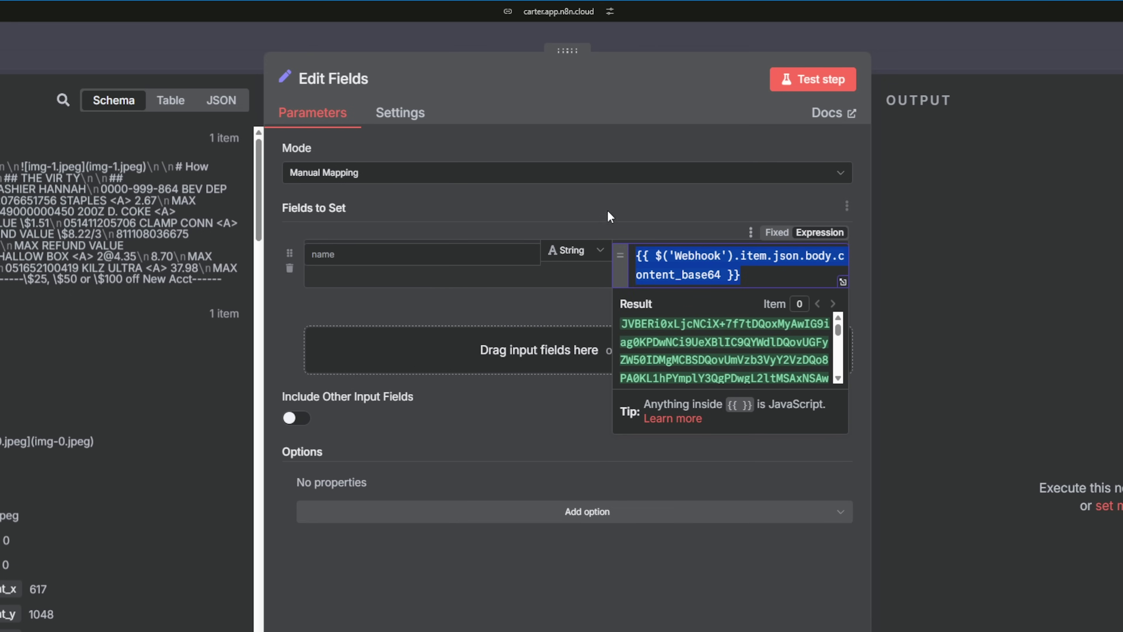
click(614, 196)
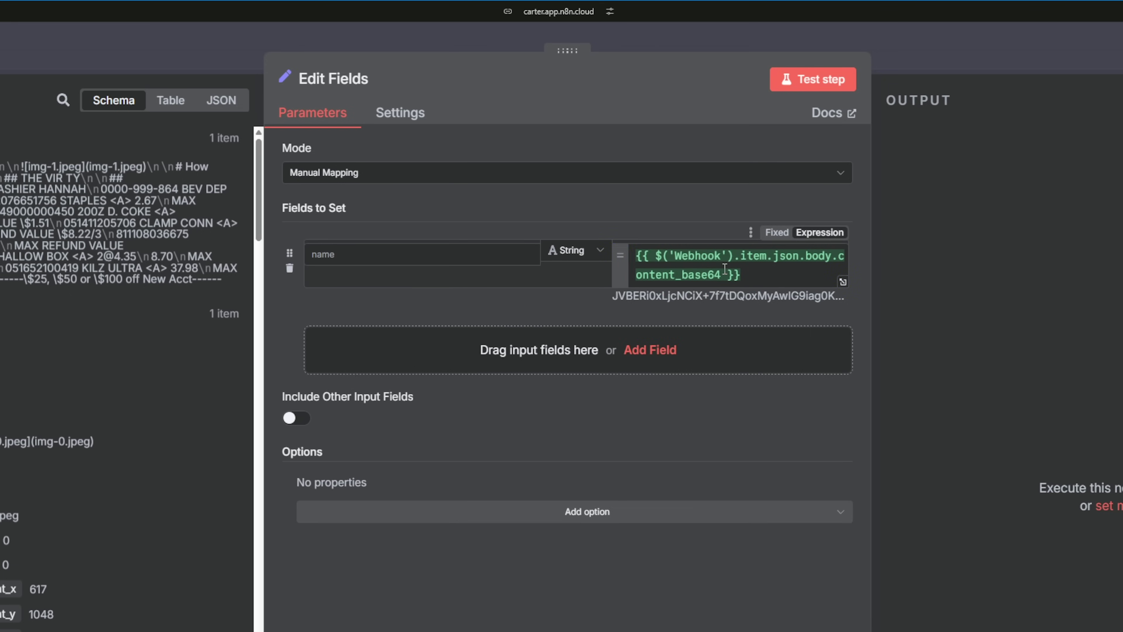
click(363, 253)
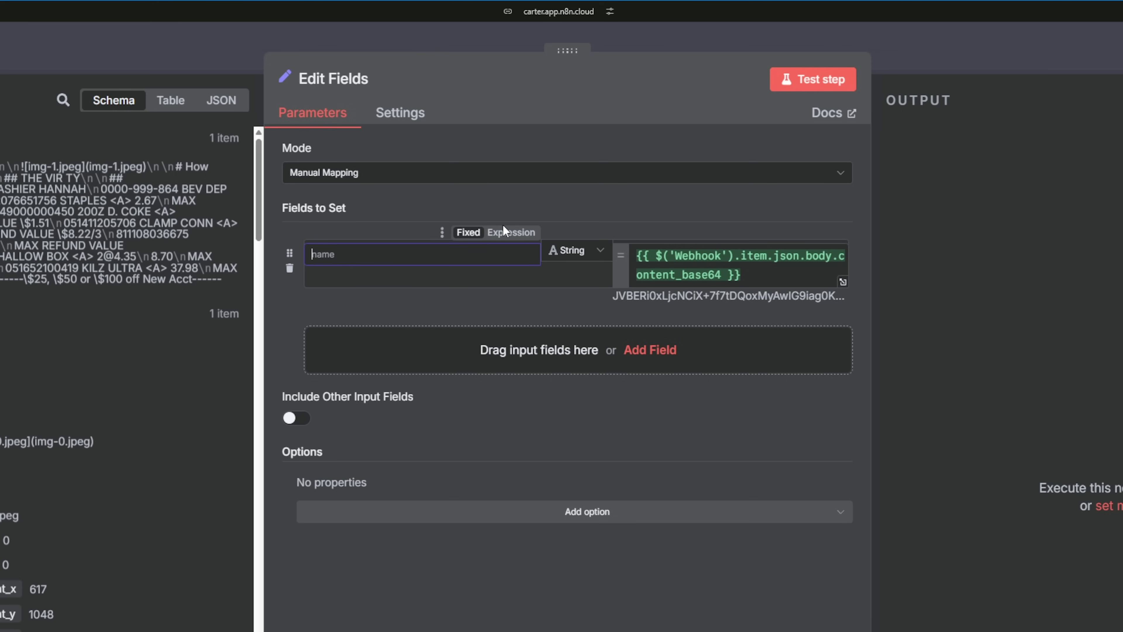
text(data)
click(814, 80)
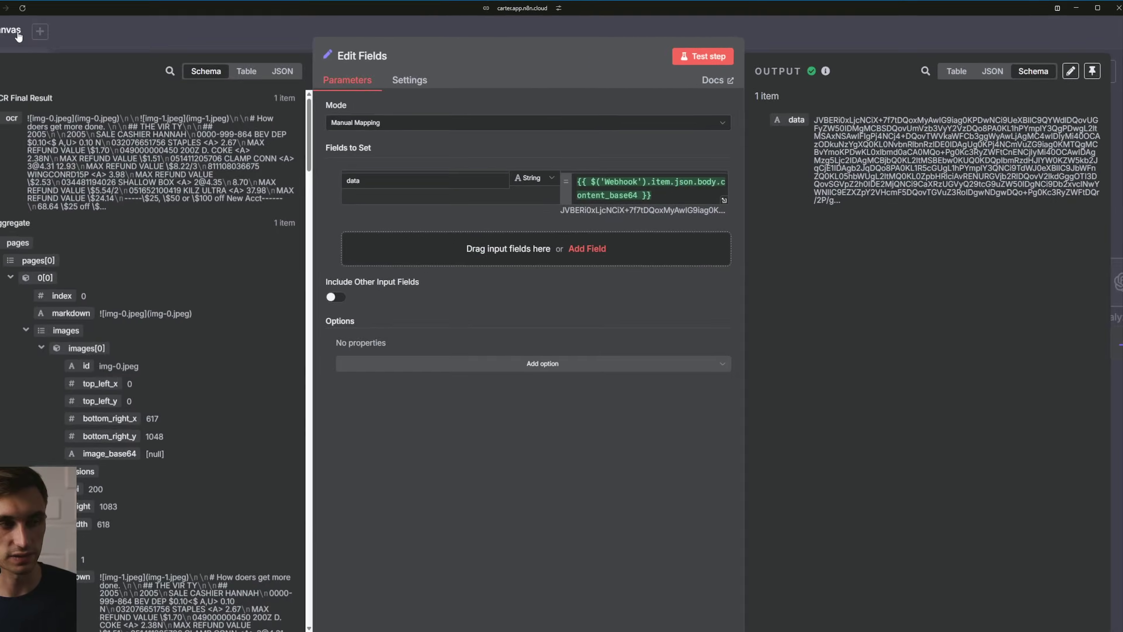
key(Escape)
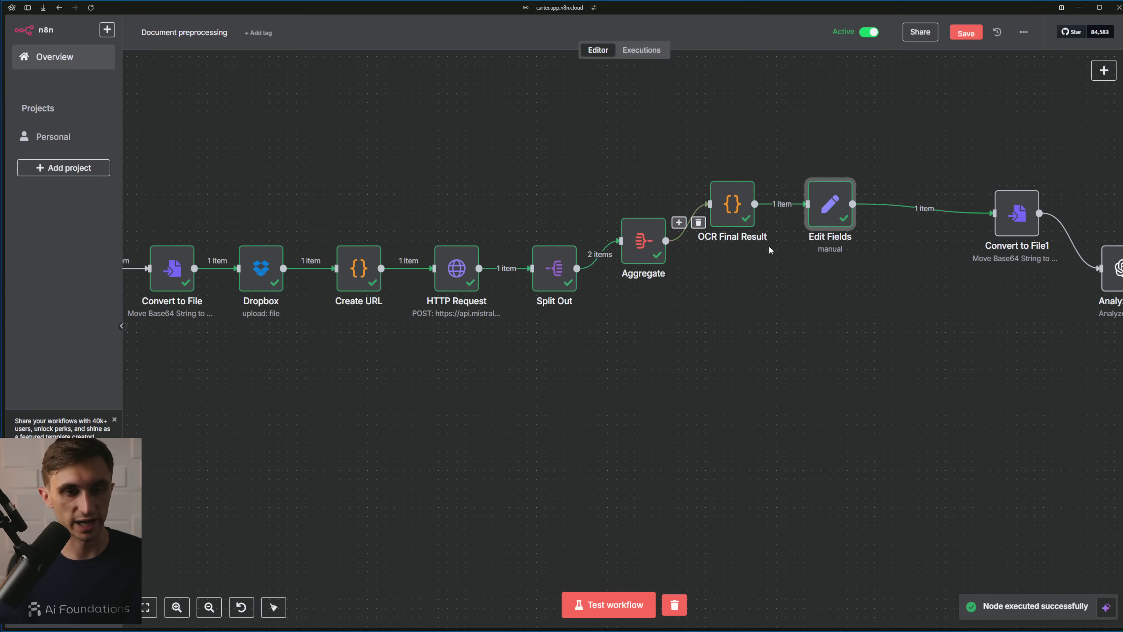
Move Convert to File1 closer to the Edit Fields node and rename Edit Fields as base64 Variable Refresh
drag(1017, 216, 919, 197)
right_click(831, 213)
click(856, 259)
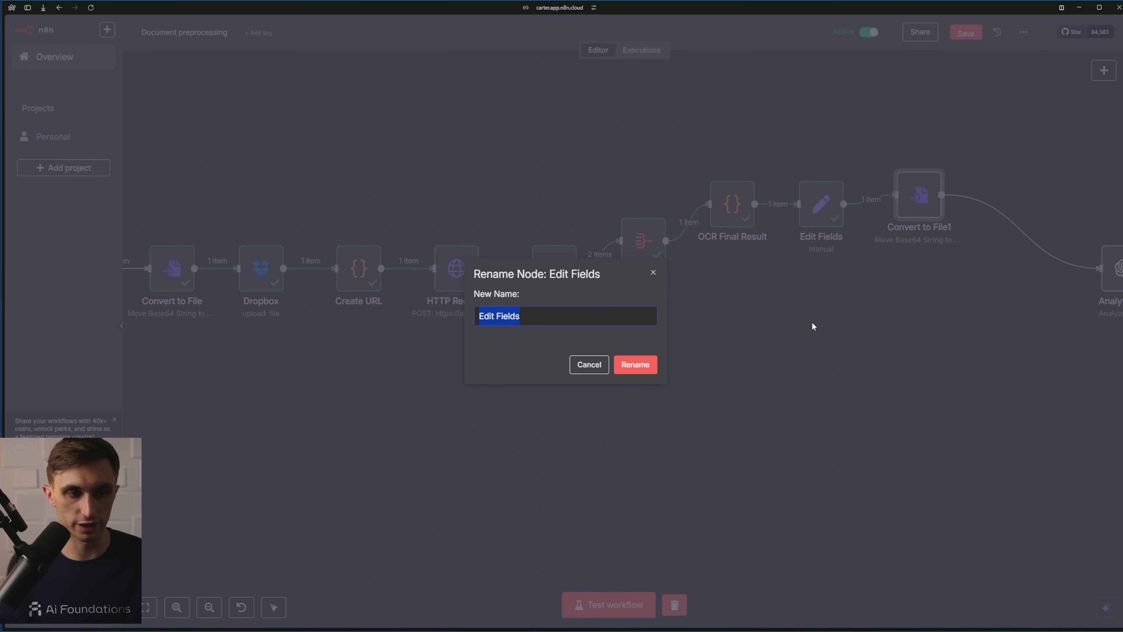
text(base)
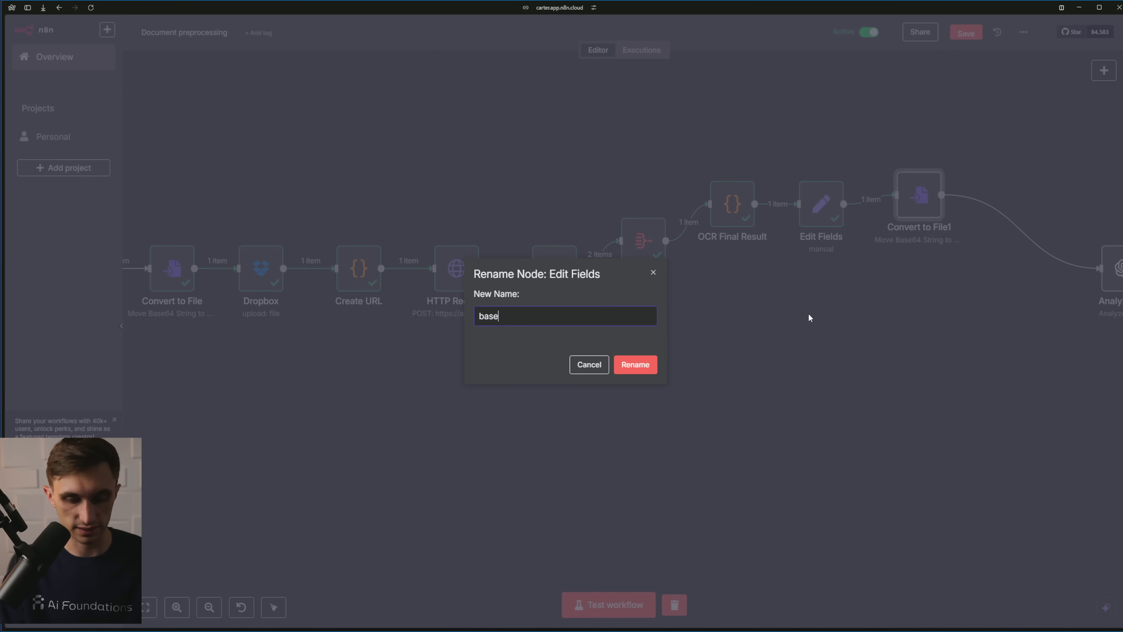
text(64 Variable Re)
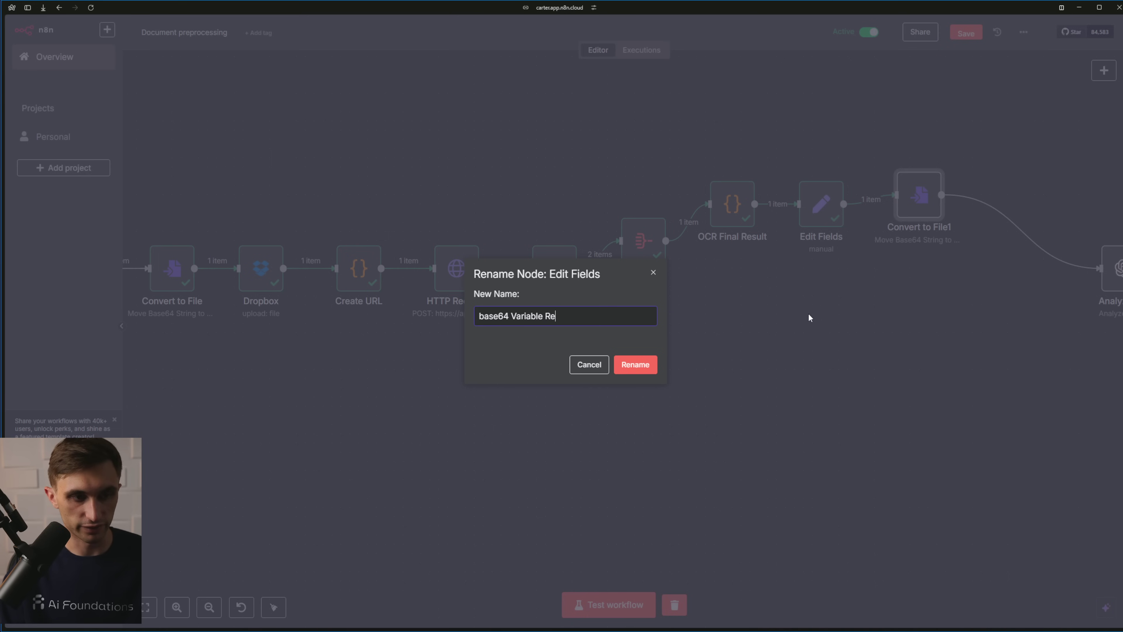
text(fresh)
key(Return)
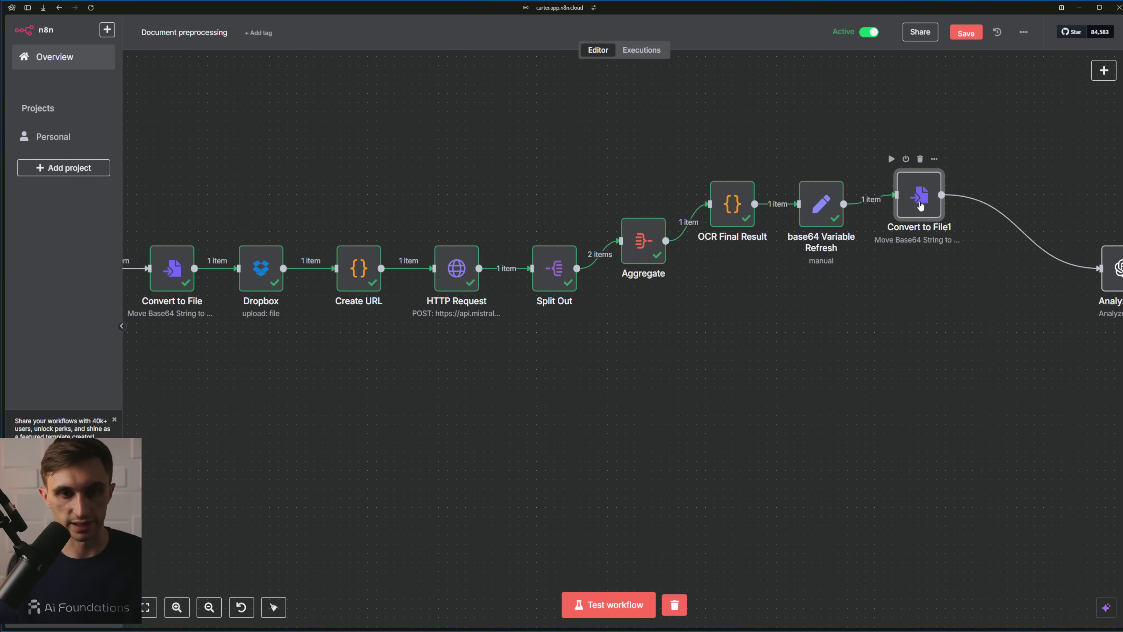
Try testing Convert to File1 with its Base64 Input Field mapped to the expression {{ $json.data }}
double_click(920, 206)
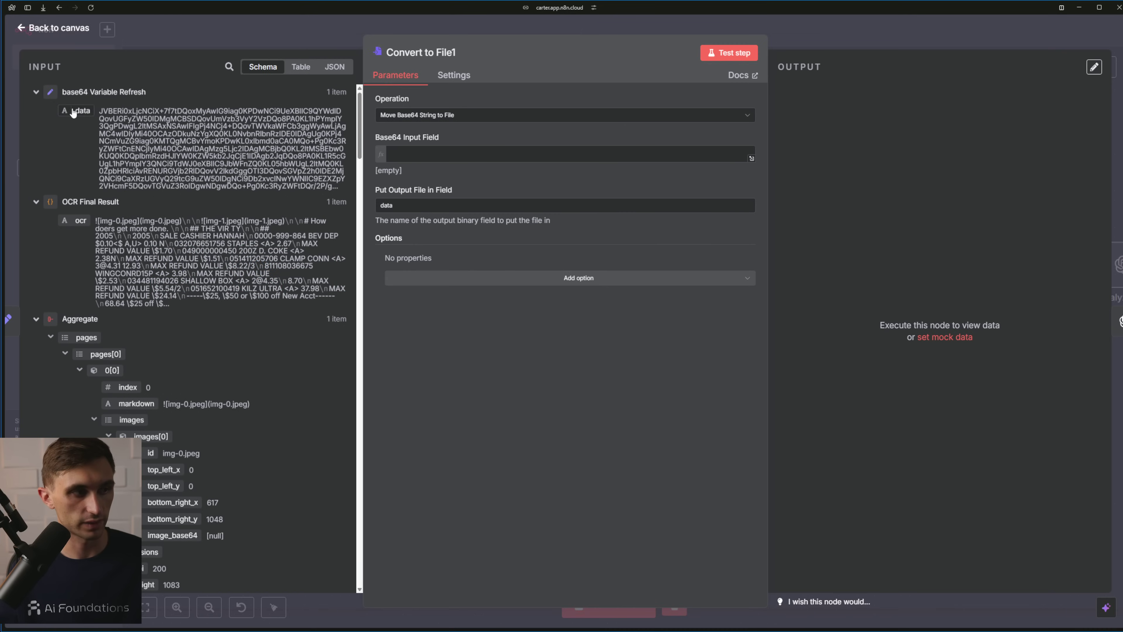
drag(82, 111, 465, 168)
click(513, 136)
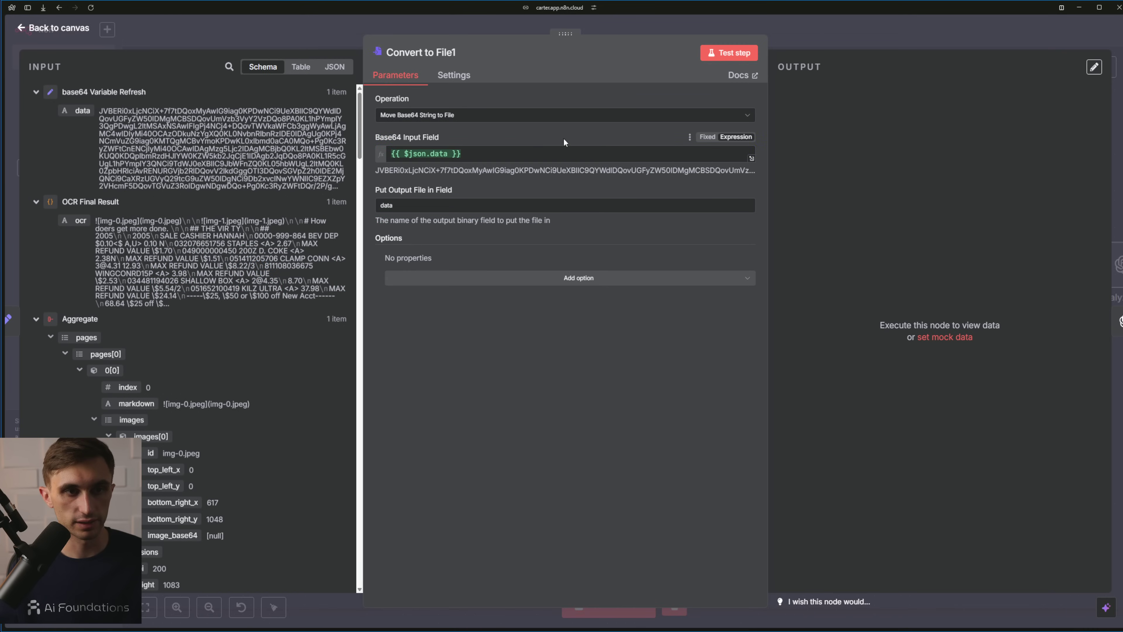
click(718, 54)
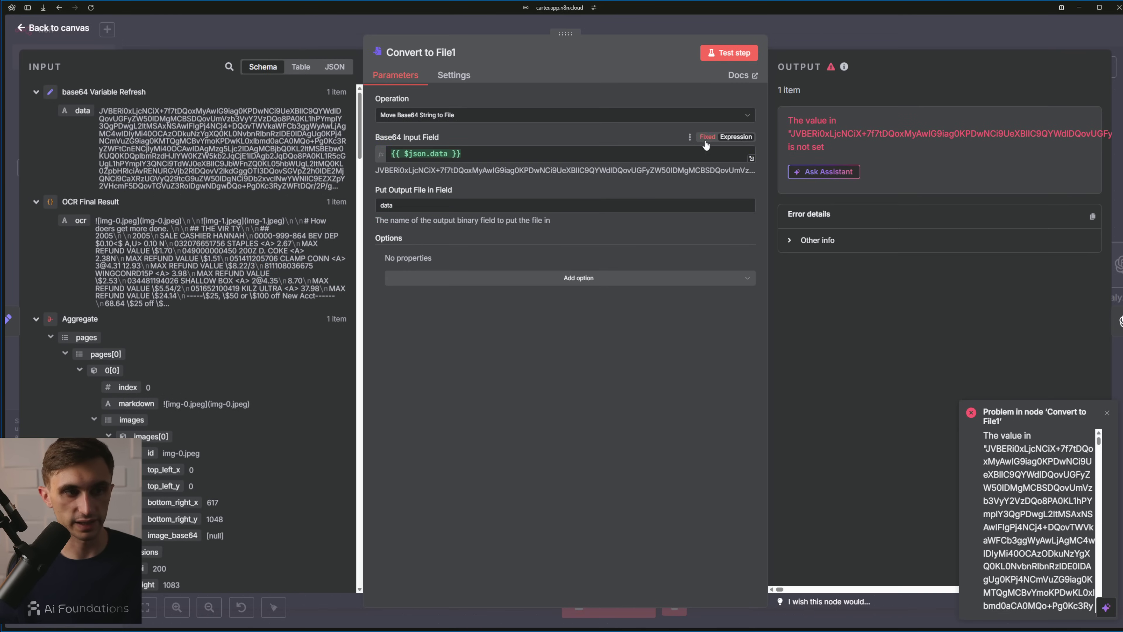
Switch Convert to File1's Base64 Input Field to the fixed value data, test the step and inspect the binary output's file details
click(707, 136)
triple_click(493, 152)
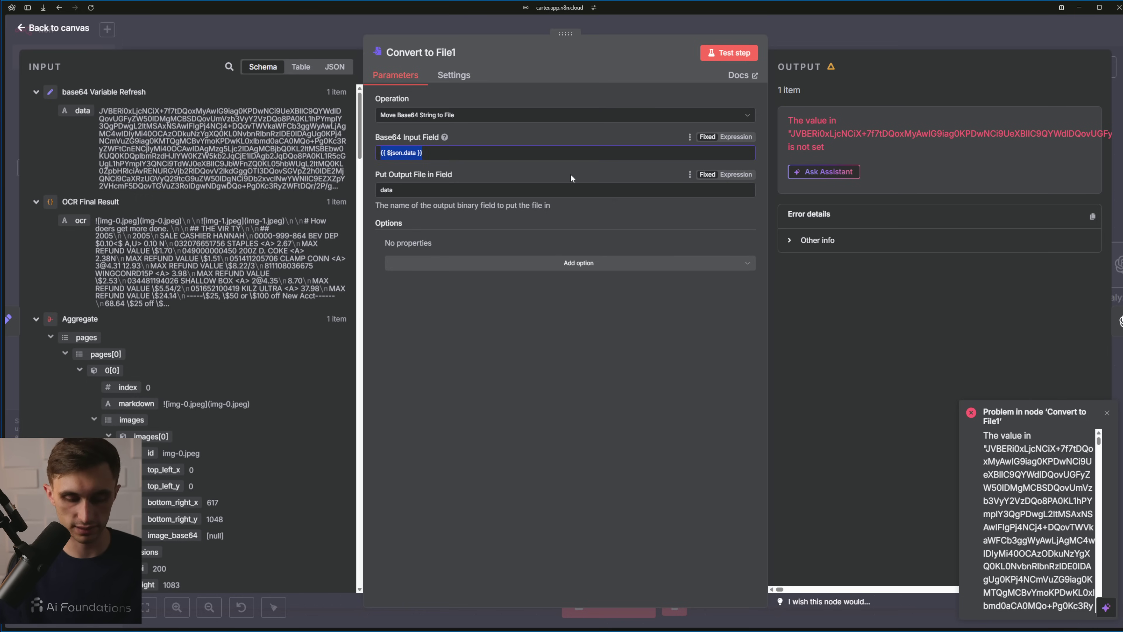
text(data)
click(729, 52)
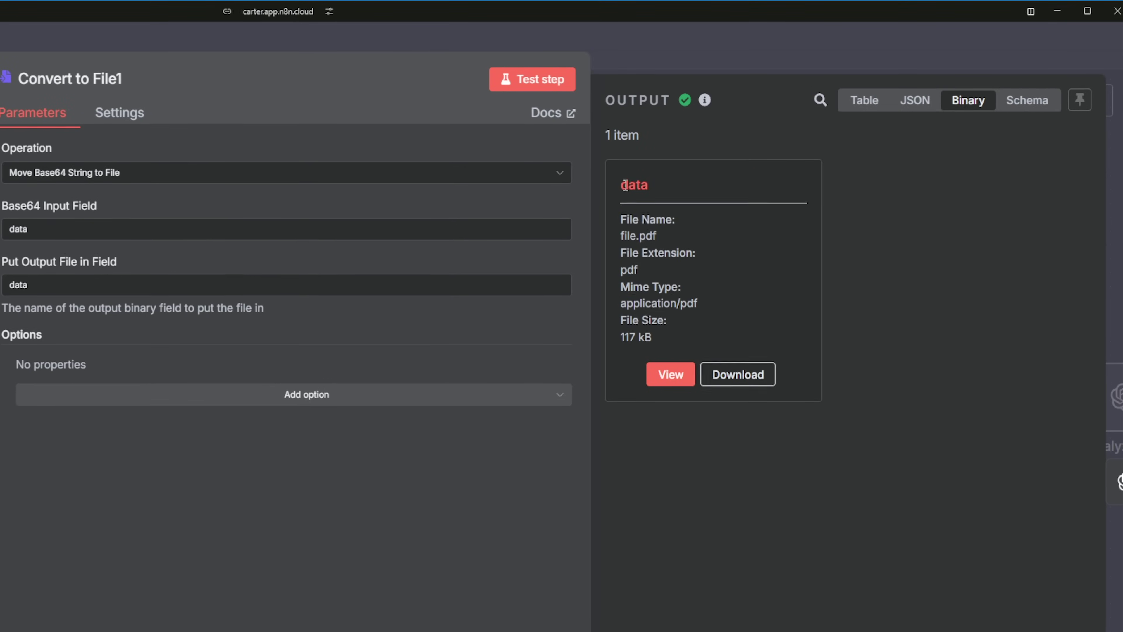
drag(625, 185, 715, 326)
click(715, 318)
drag(624, 177, 722, 315)
click(725, 313)
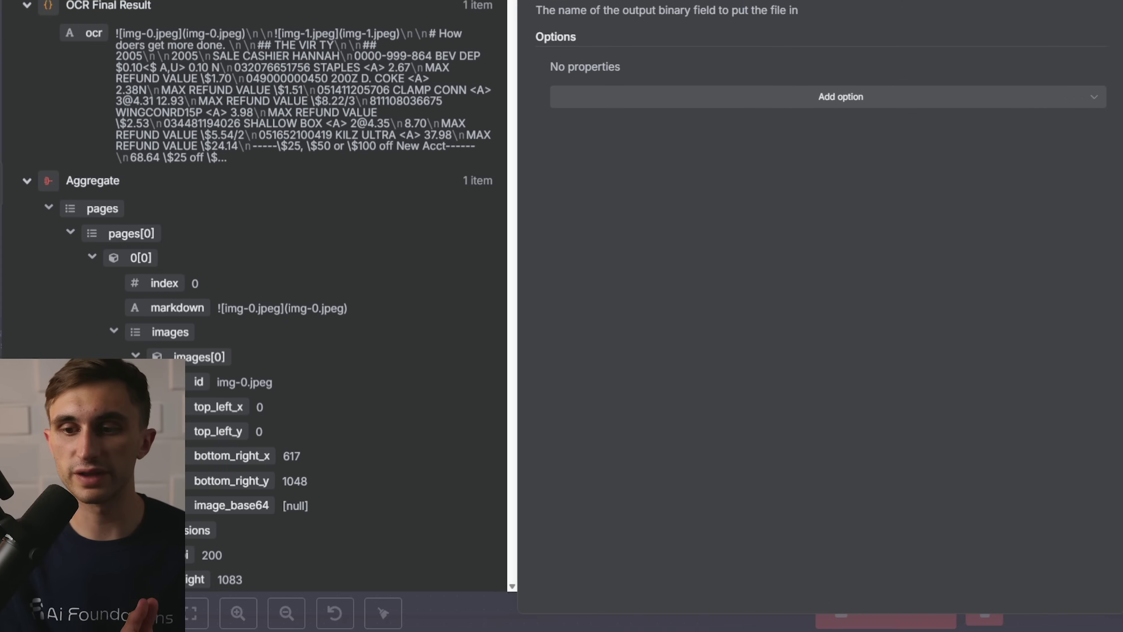
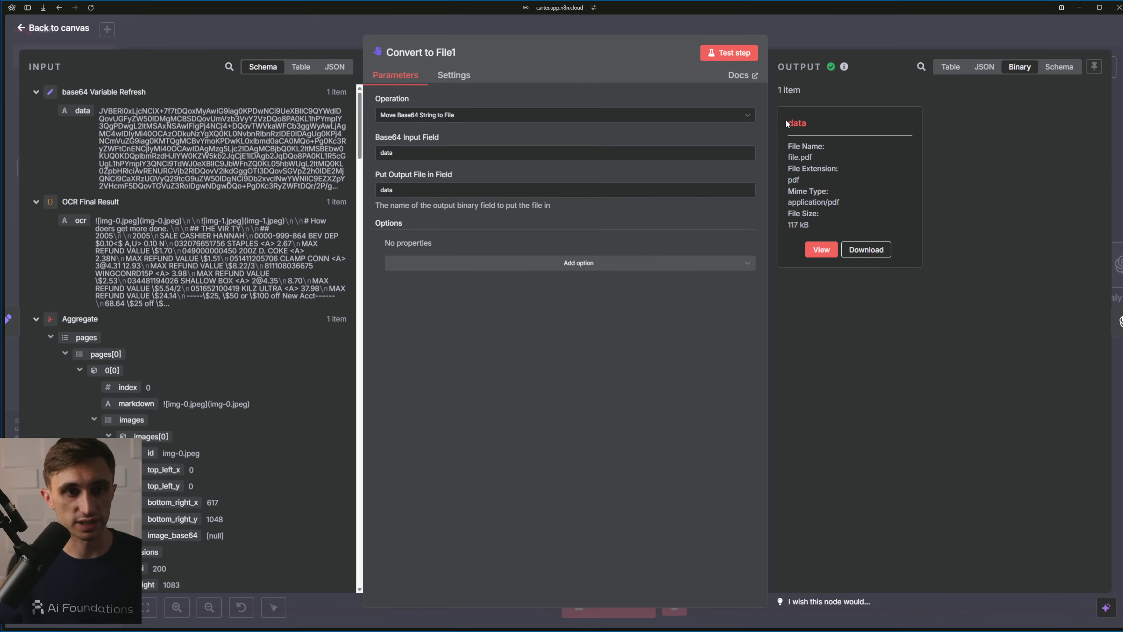
drag(786, 122, 839, 215)
click(851, 220)
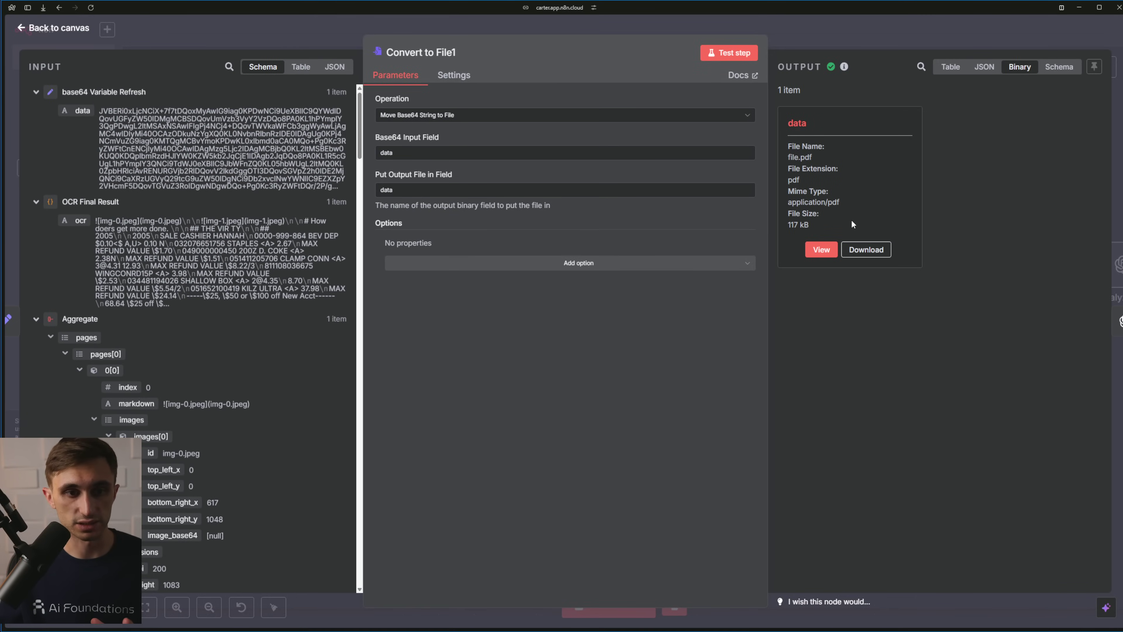
Return to the canvas and line up Convert to File1 and Analyze File in the row after base64 Variable Refresh
click(67, 27)
drag(957, 209, 574, 208)
drag(759, 286, 679, 223)
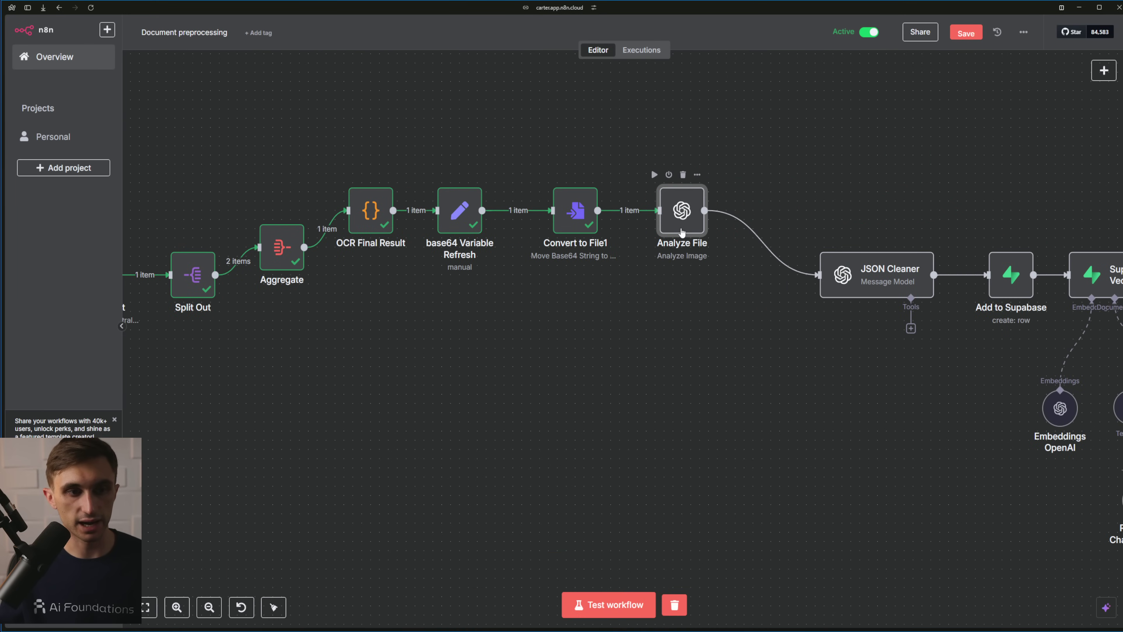
Set Analyze File's Input Data Field Name to data, test the step and read the output
double_click(682, 232)
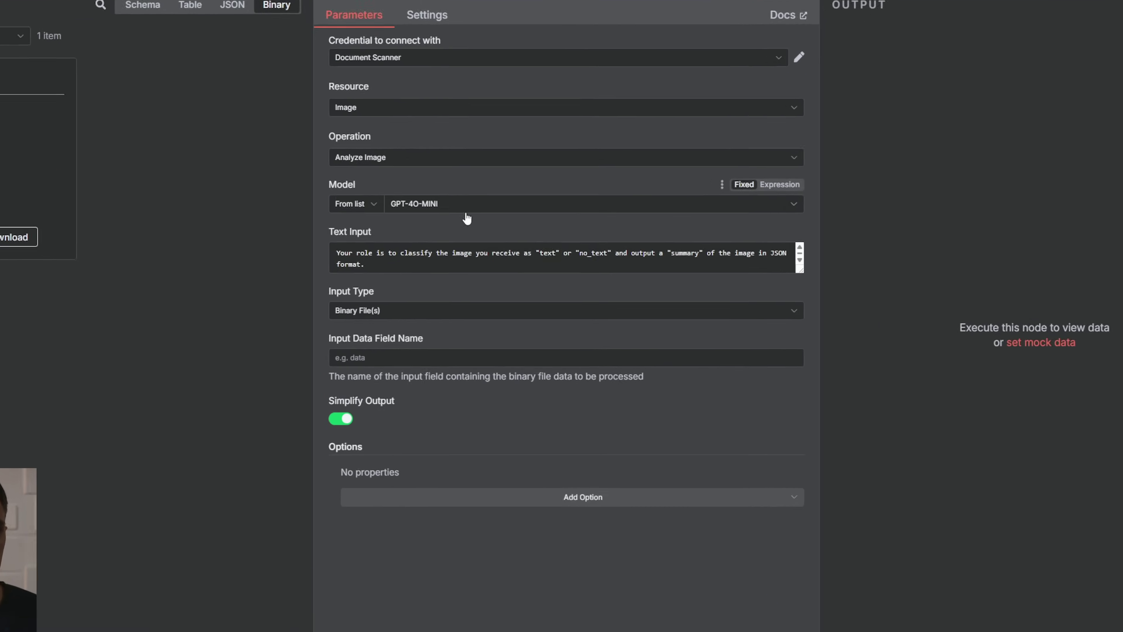
click(427, 351)
text(data)
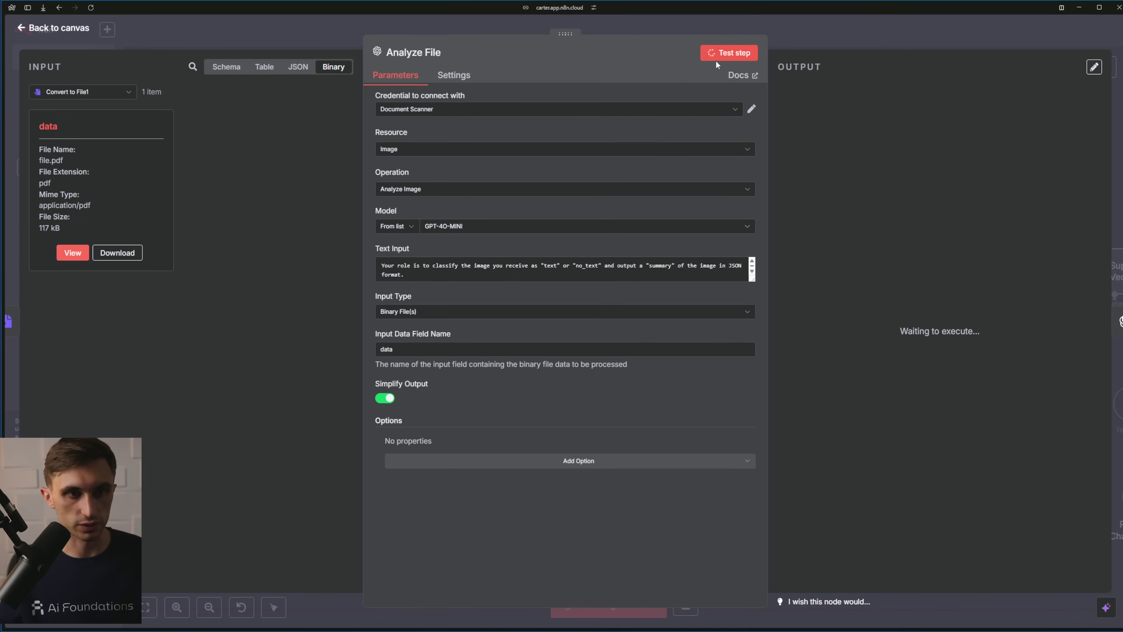
click(715, 58)
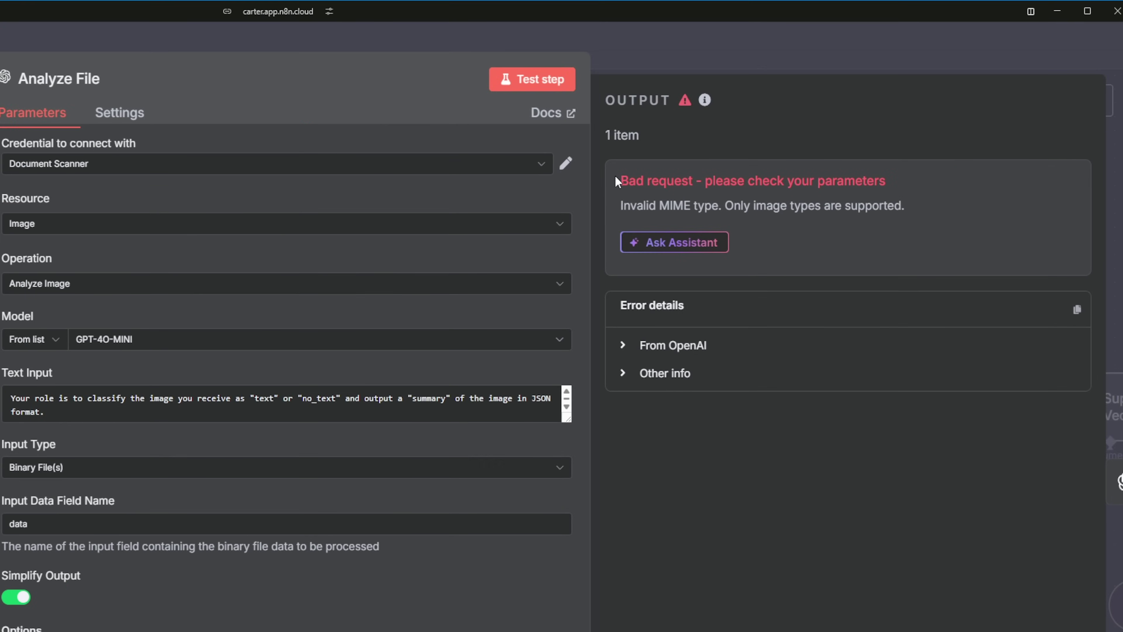
drag(646, 170, 897, 190)
click(668, 185)
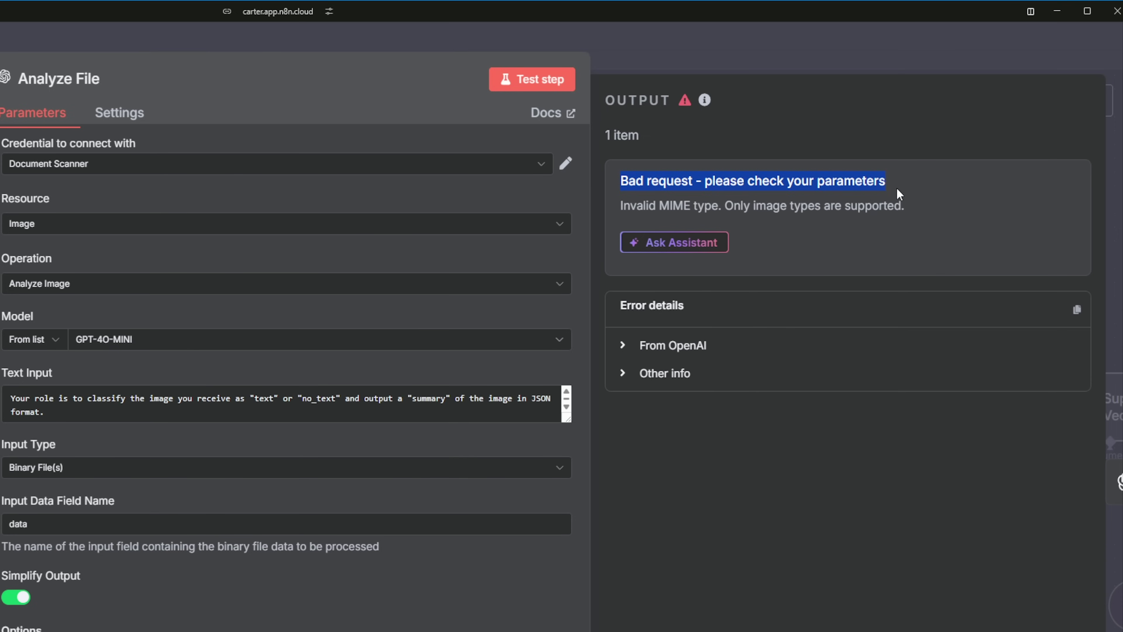
click(906, 199)
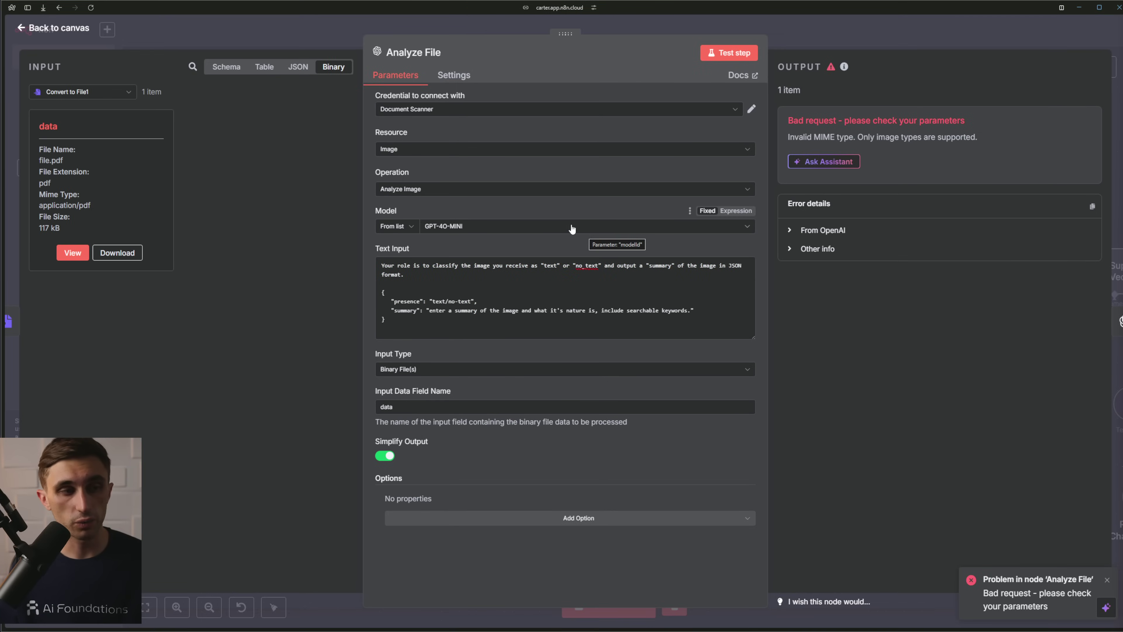
Change Analyze File's resource to File with the Upload a File operation, test the step and inspect the output
click(451, 149)
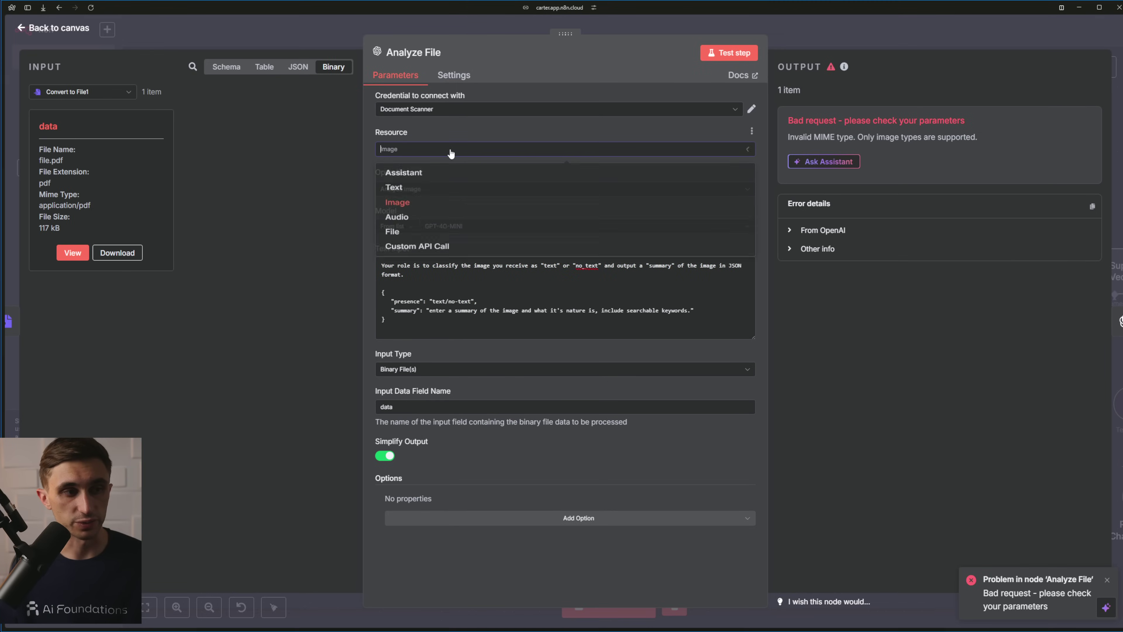
click(428, 243)
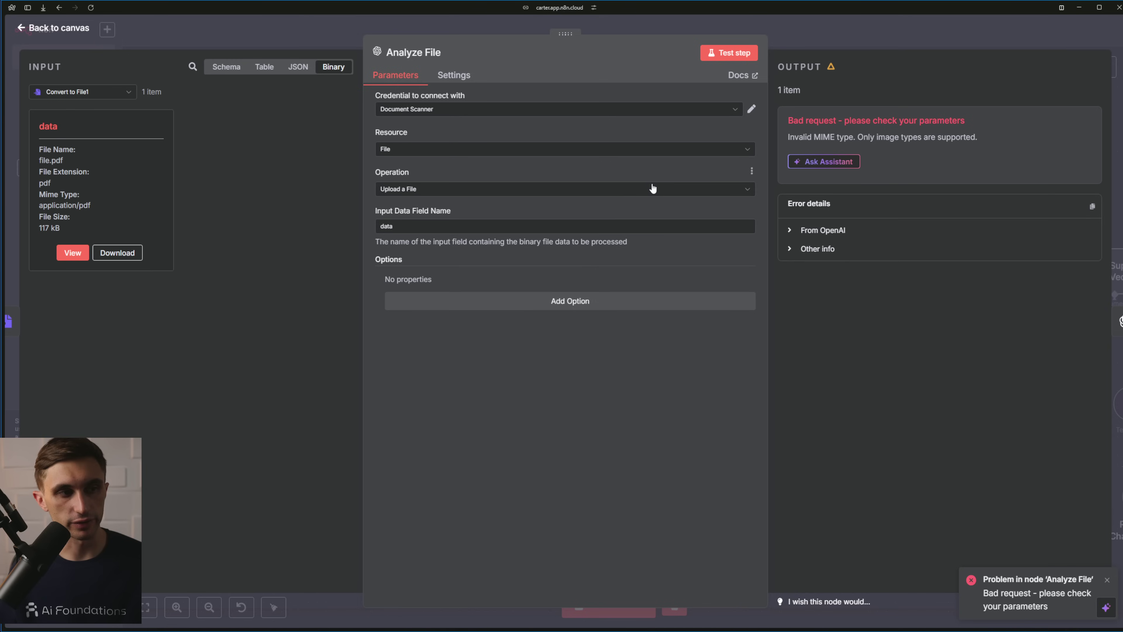
click(725, 53)
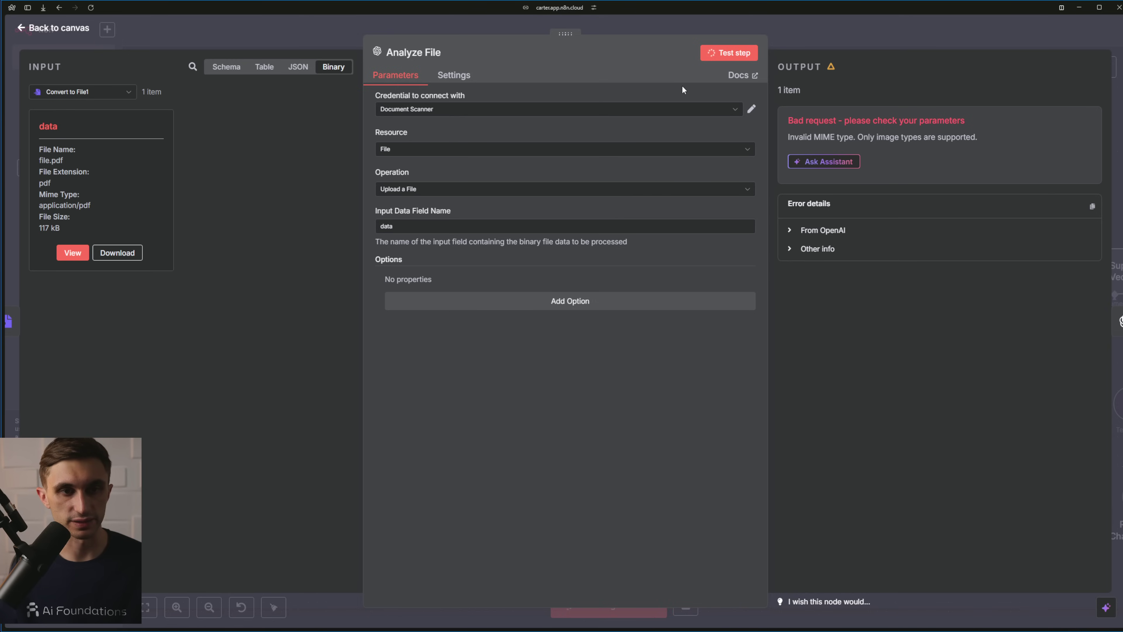
drag(830, 251, 775, 96)
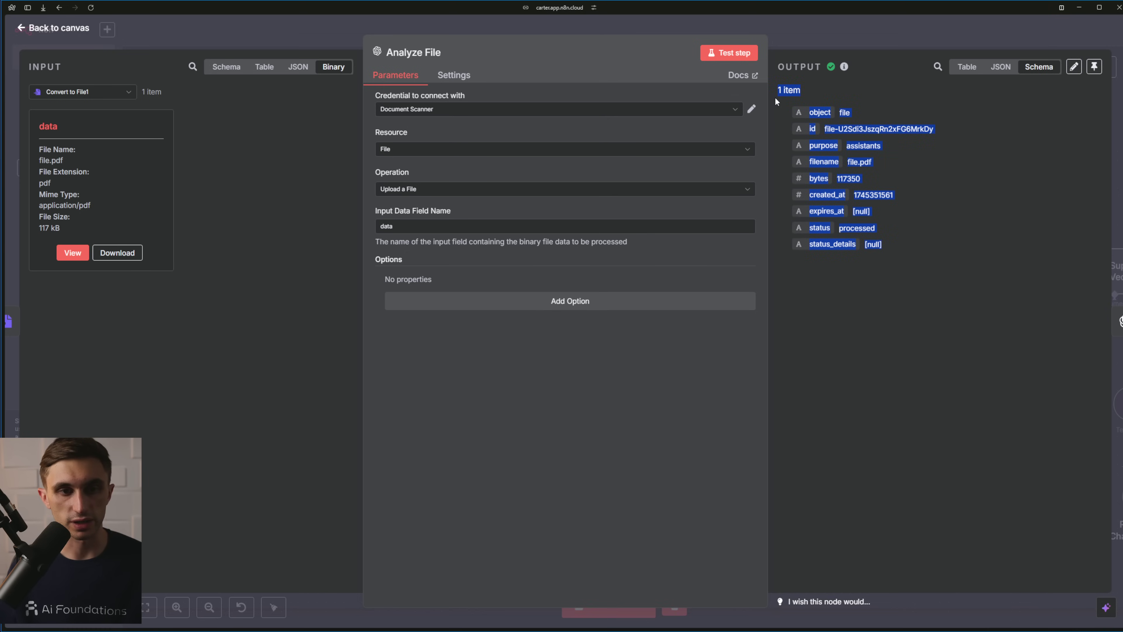
drag(903, 166, 850, 162)
click(892, 167)
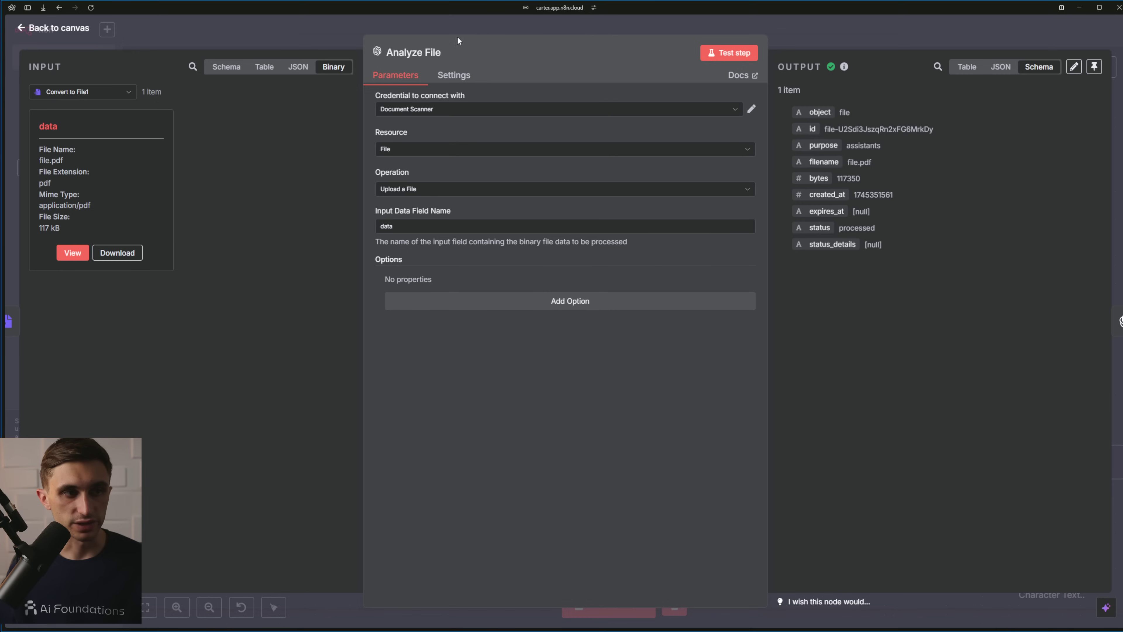
Rename the Analyze File node as Upload File and return to the canvas
click(447, 53)
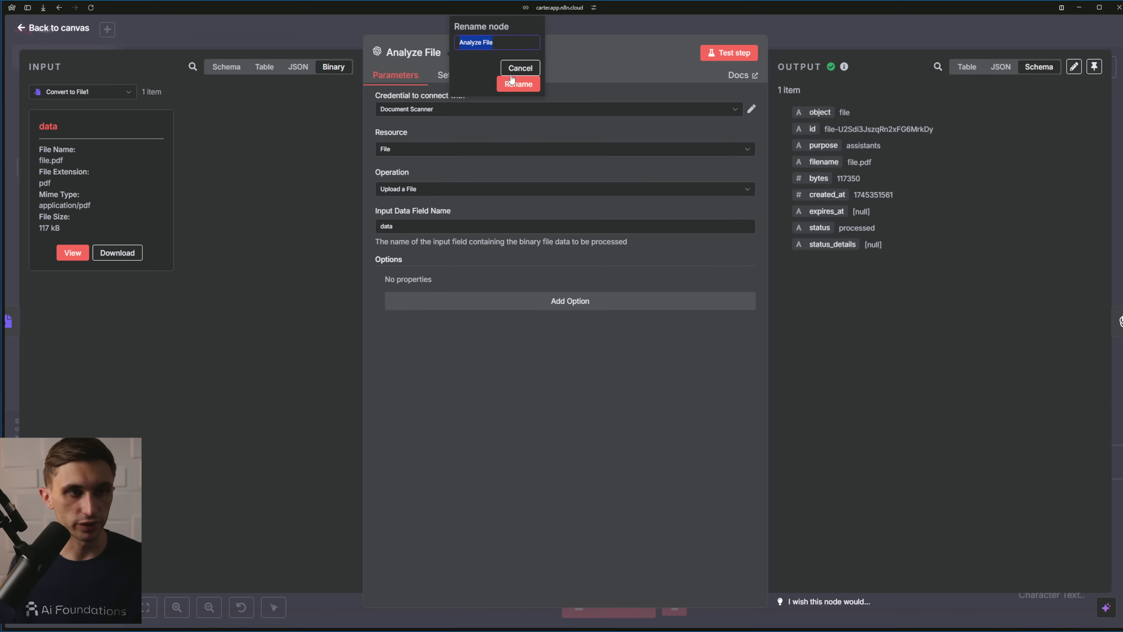
text(Upload File)
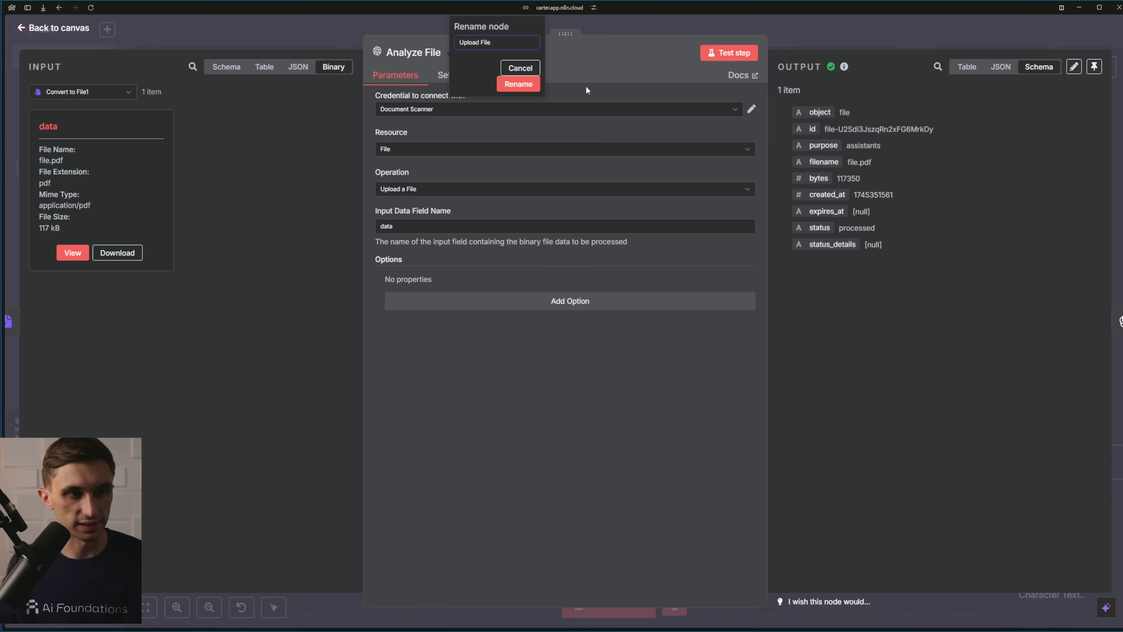
click(531, 84)
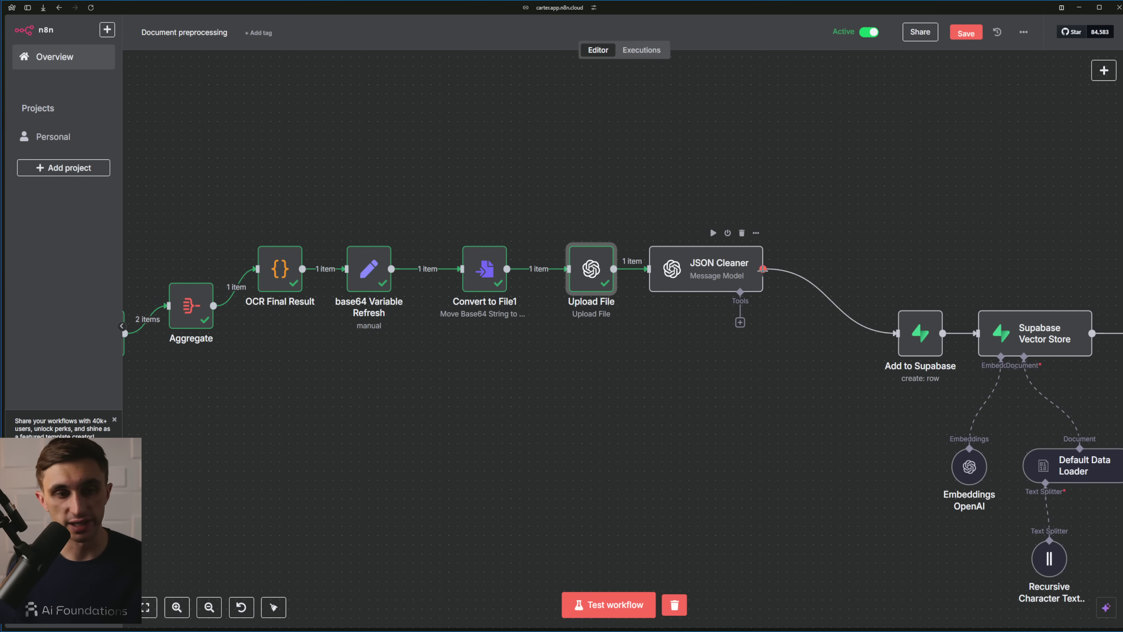
Delete the JSON Cleaner node and browse the OpenAI actions for the connection between Upload File and Add to Supabase
click(742, 234)
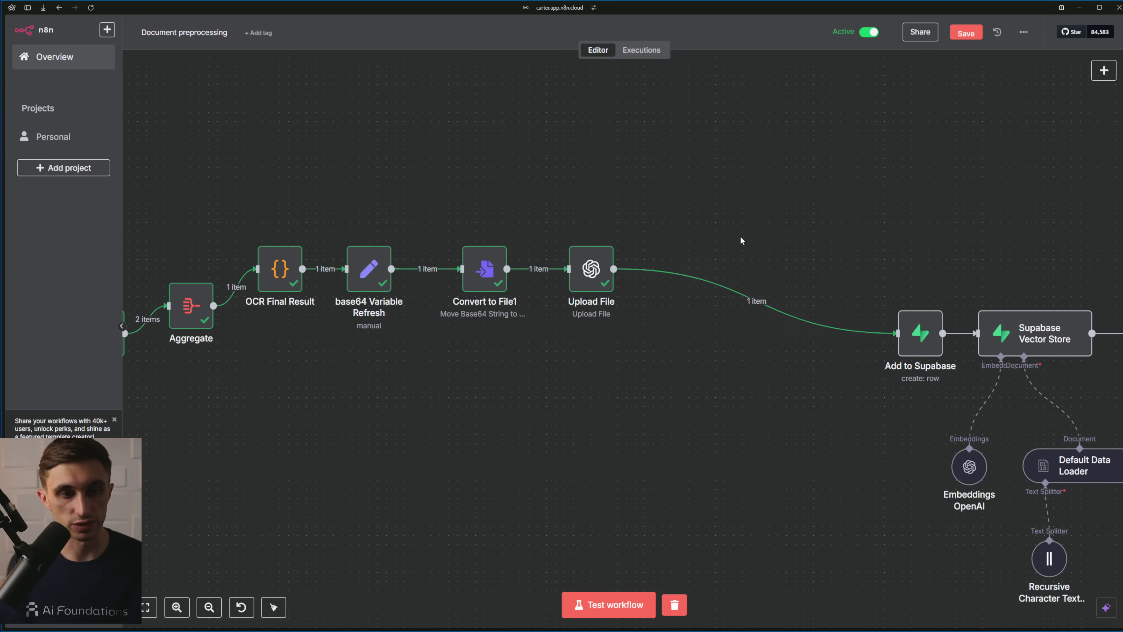
click(747, 302)
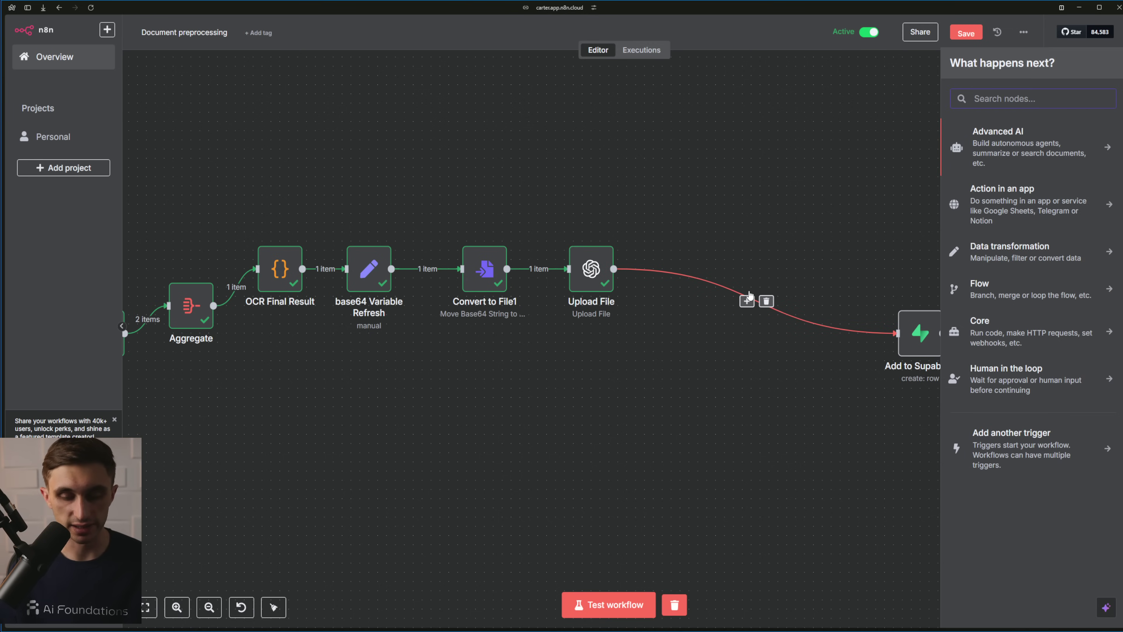
text(open)
click(1026, 134)
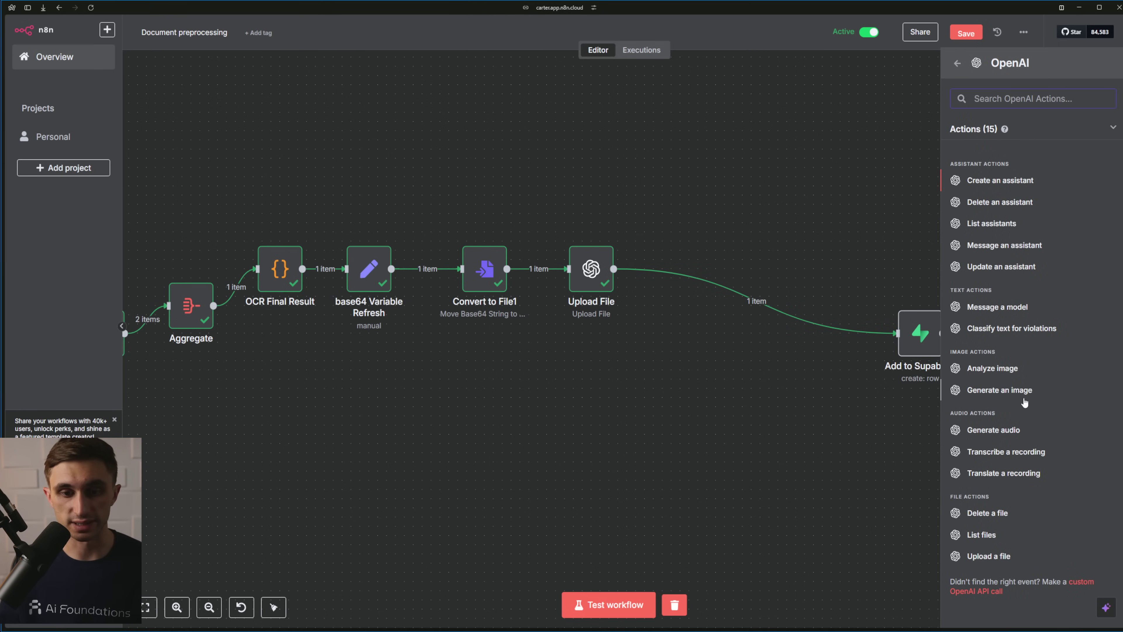
scroll(1026, 310, down, 1)
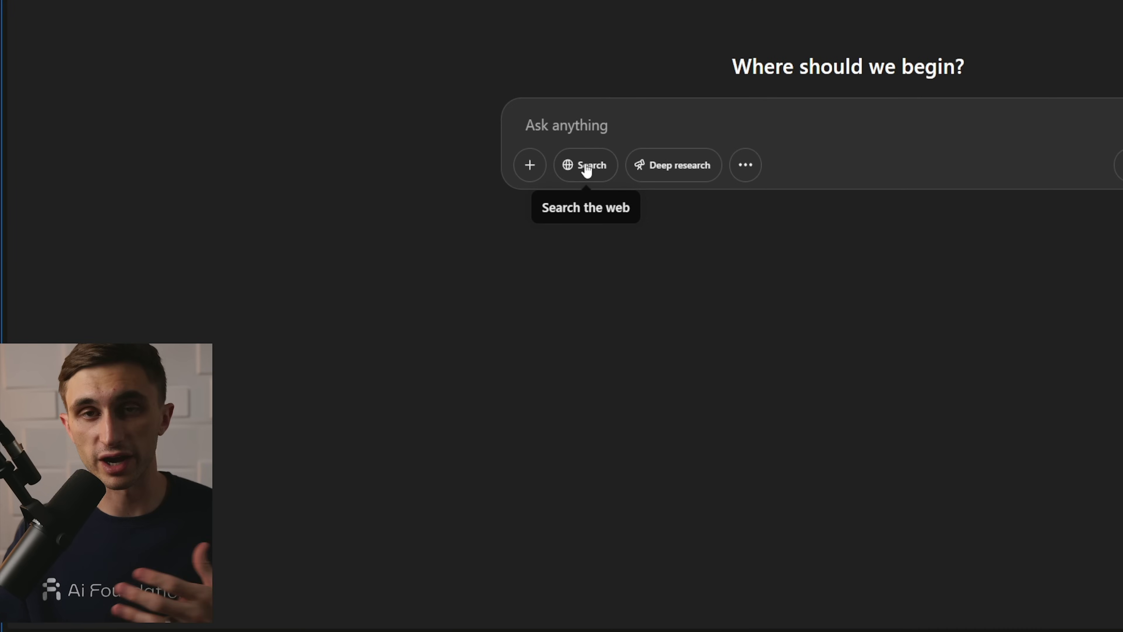
Switch to ChatGPT and, with web search on, ask how to add a PDF uploaded to OpenAI to the AI agent's context using its file id
click(588, 168)
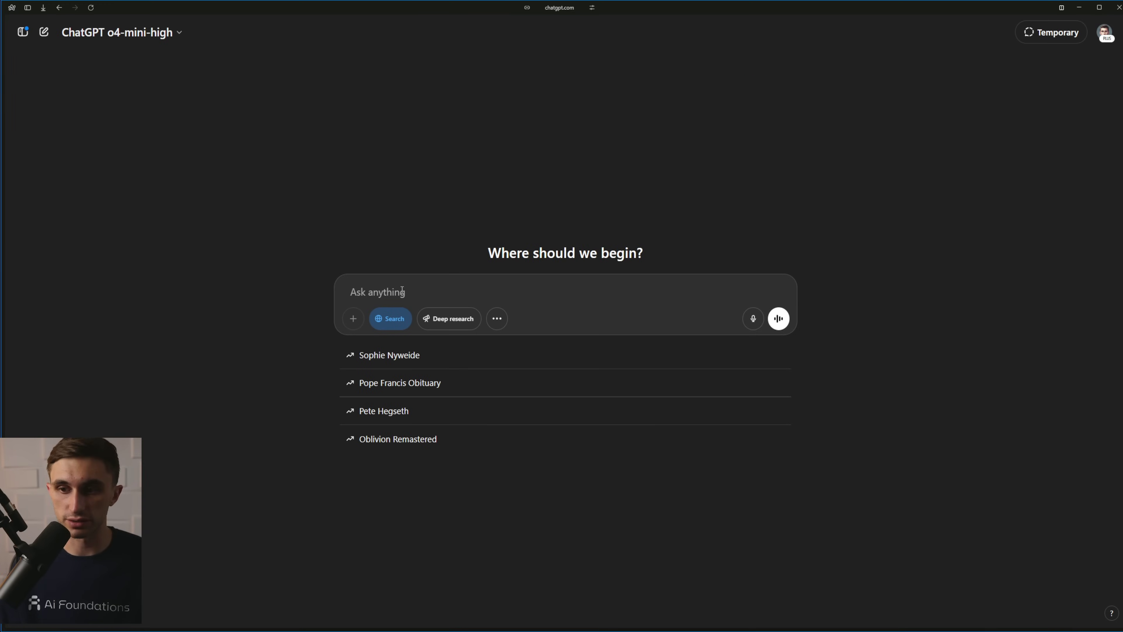
text(I've uploaded a pd)
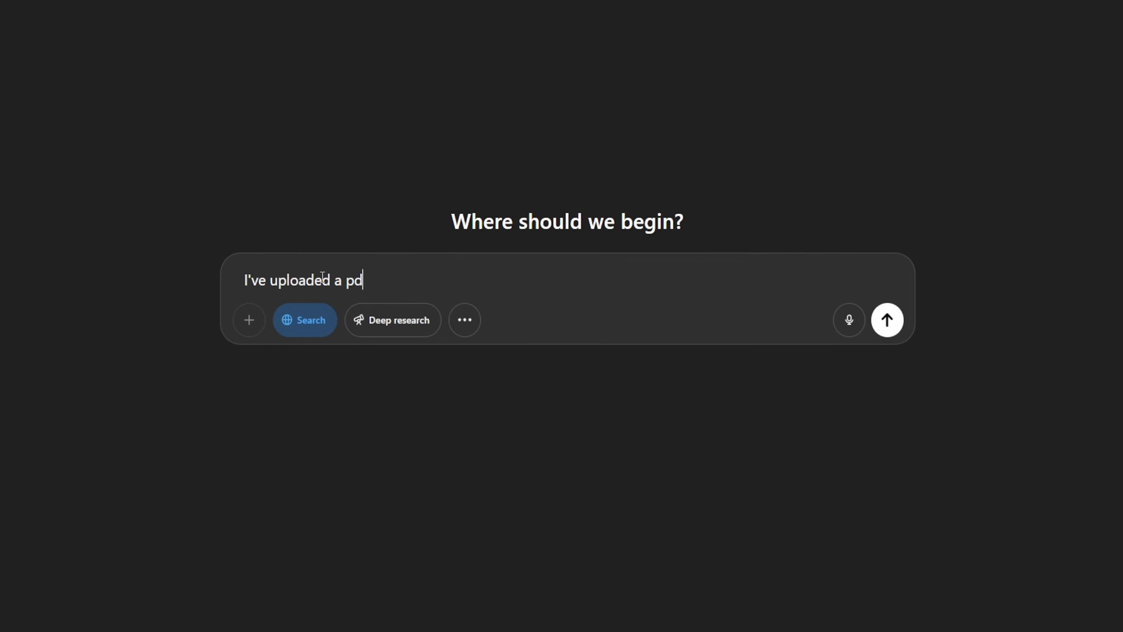
text(f to open ai, how )
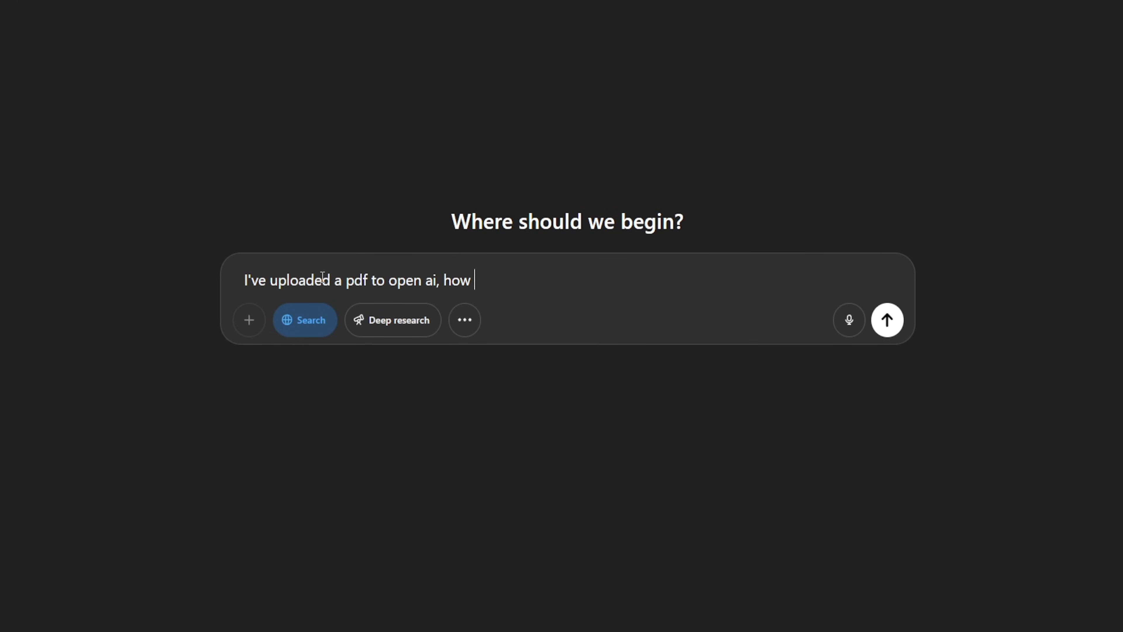
text(would i add that )
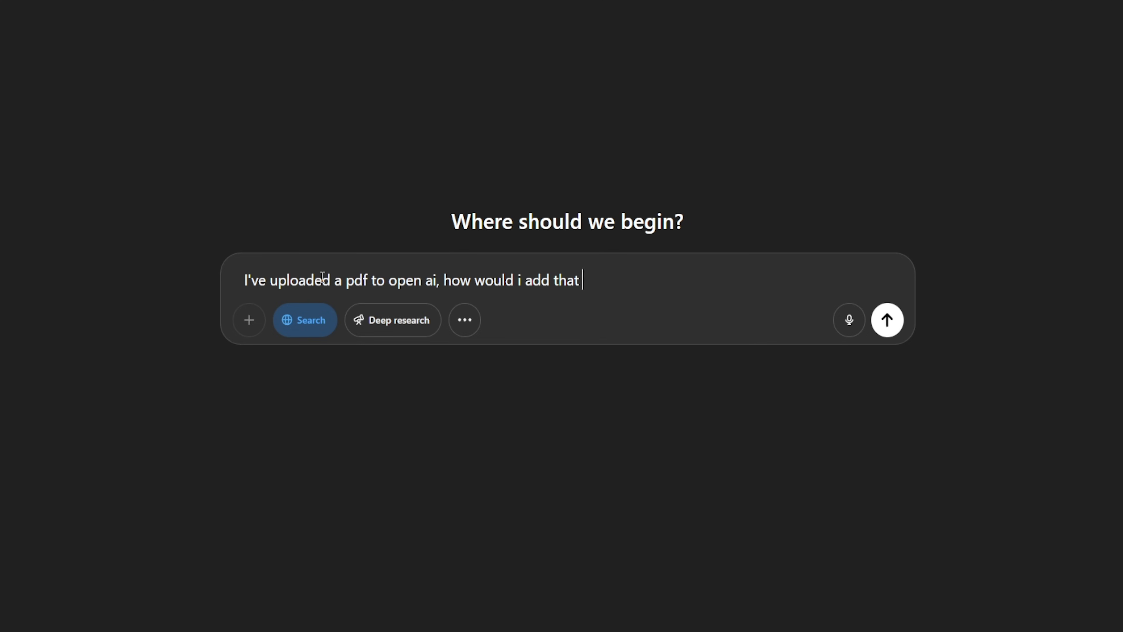
text(to the context of th)
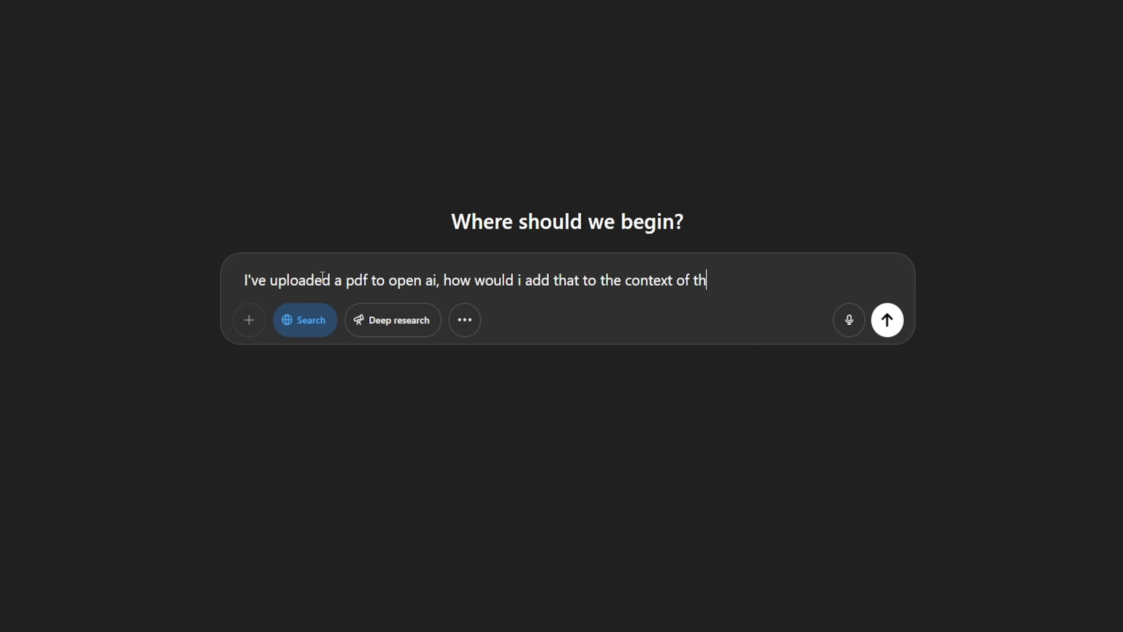
text(e ai agent if )
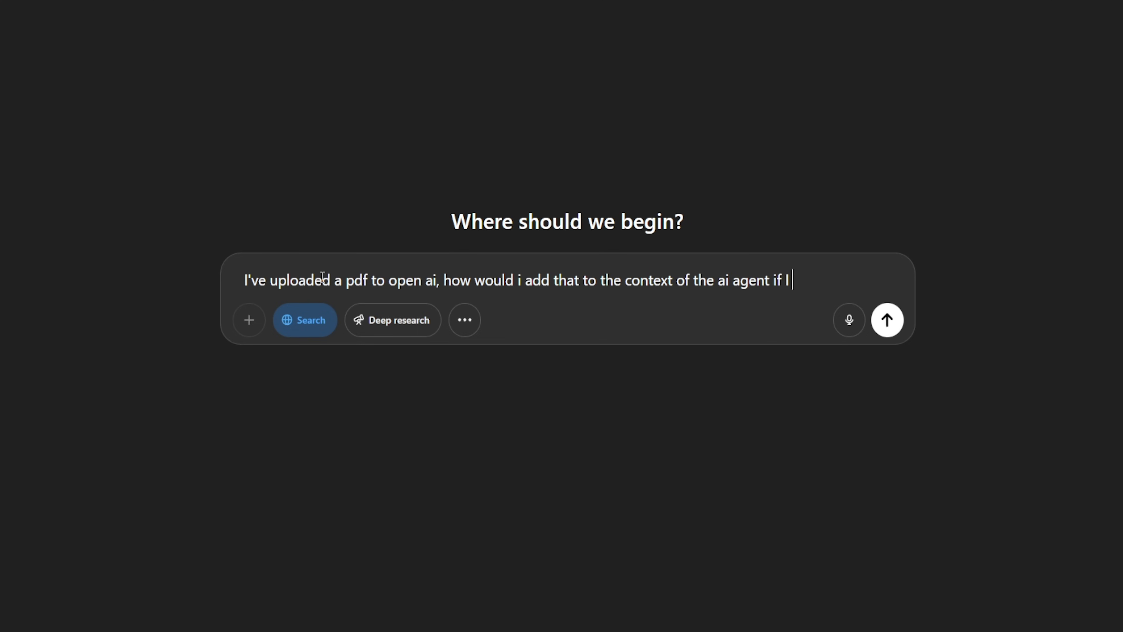
text(I have the file )
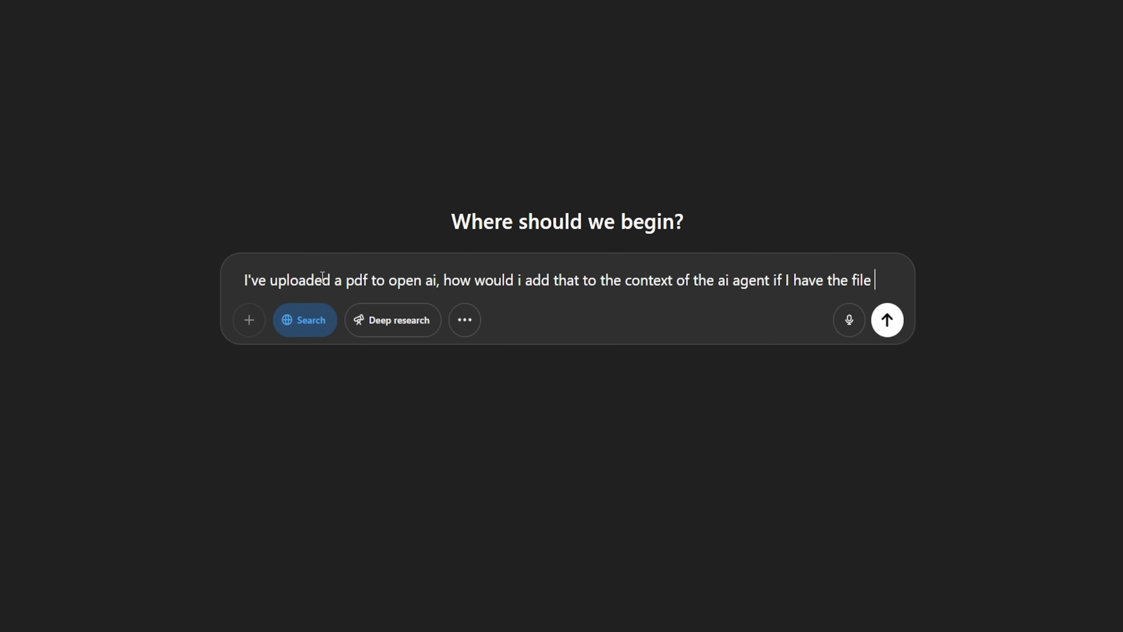
text(id?  Create )
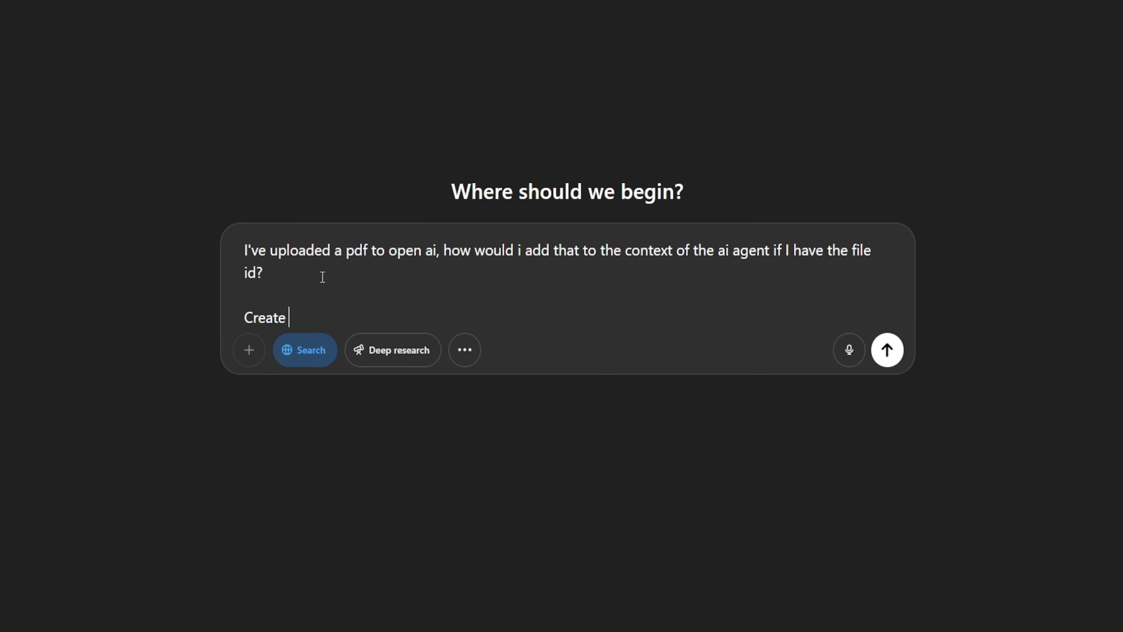
Extend the prompt to request a custom API call that messages a model, with spots for system prompt and user message and a specified JSON output structure
text(a custom api call that message)
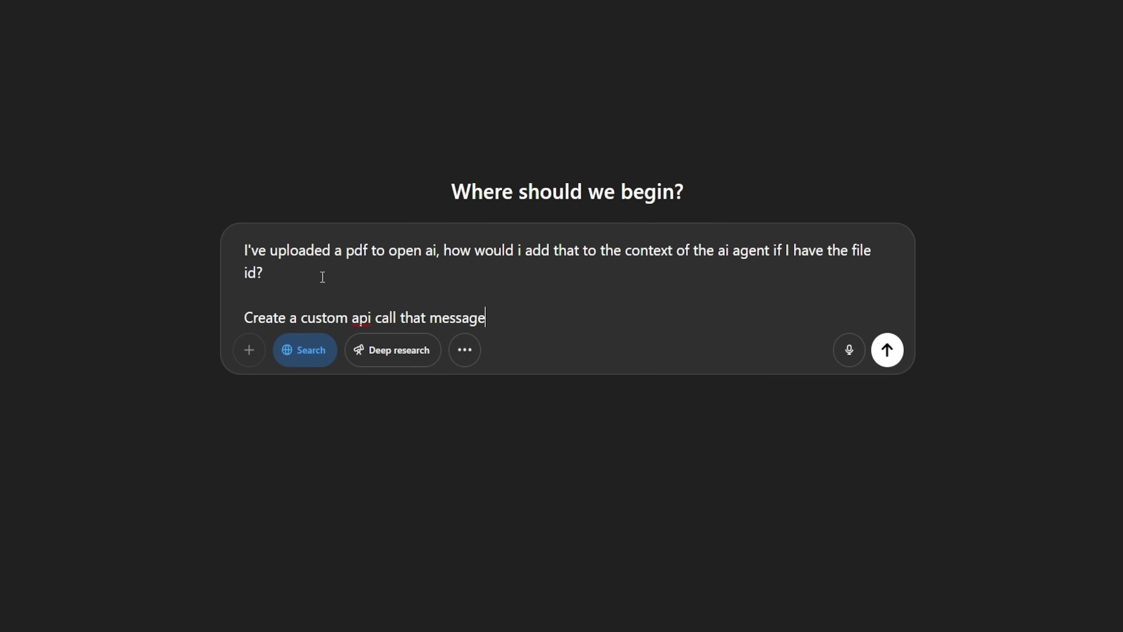
text(s a model, give me a )
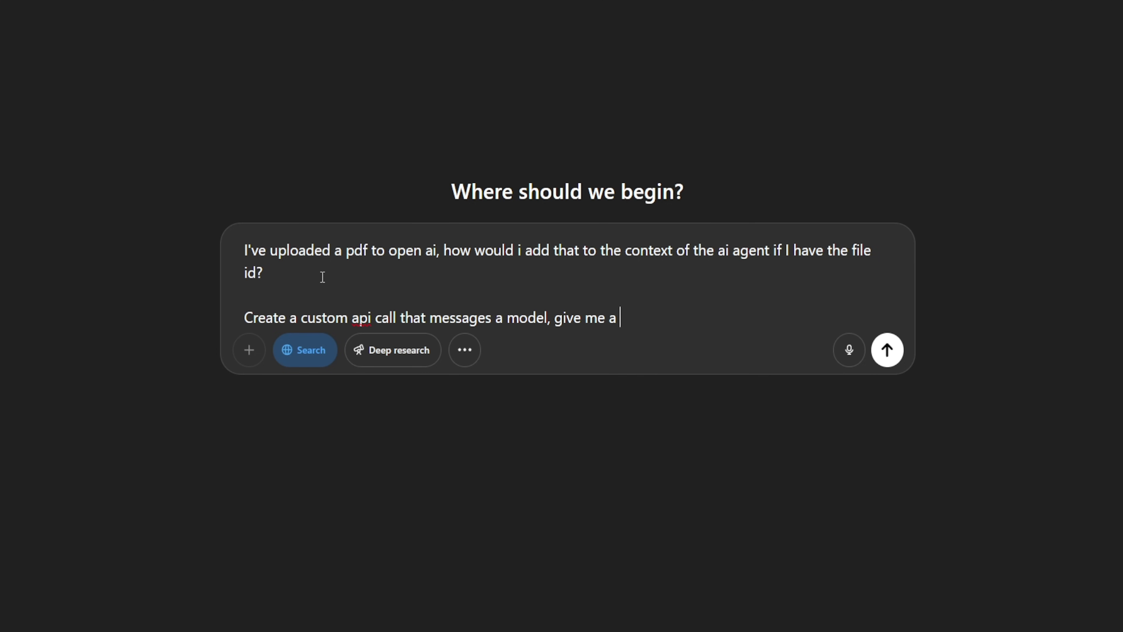
text(spot for the syst)
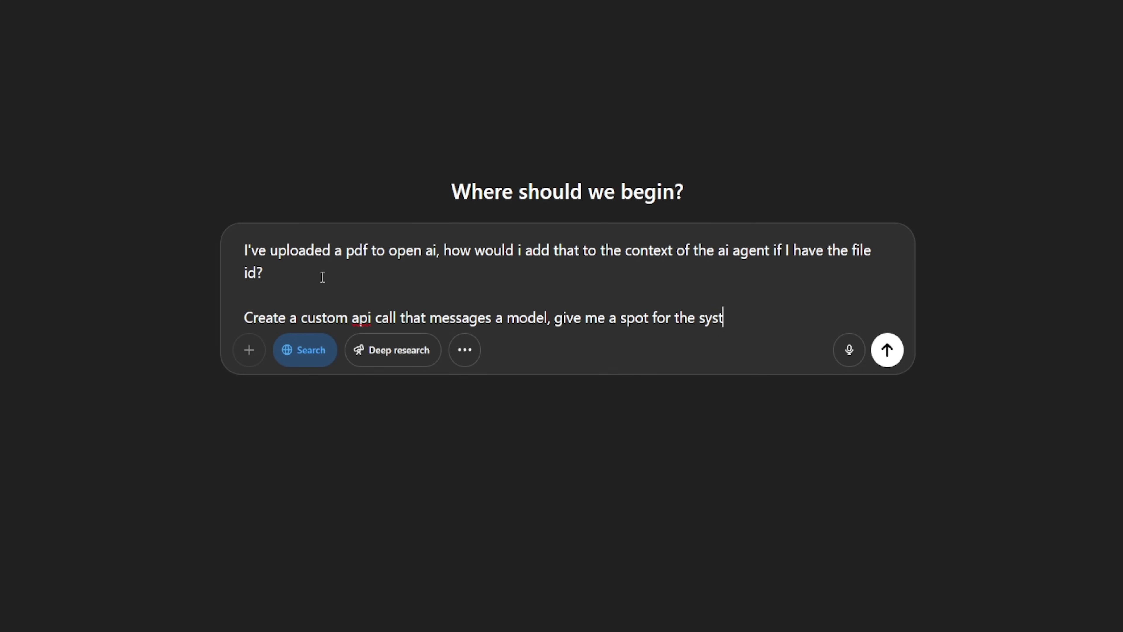
text(em prompt and make the )
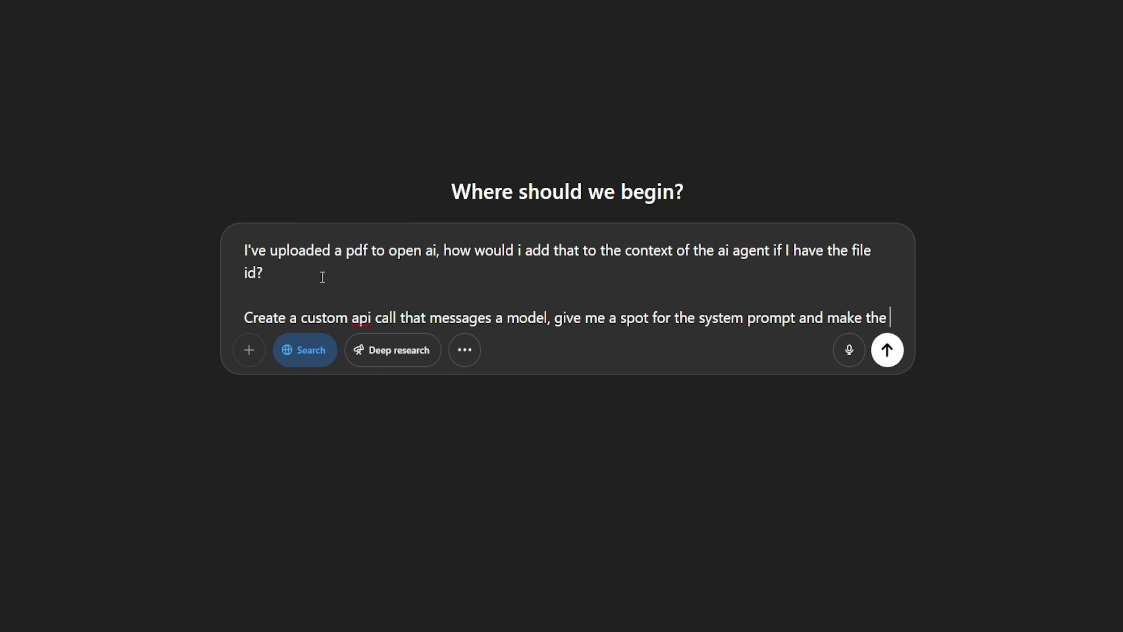
text(json output s)
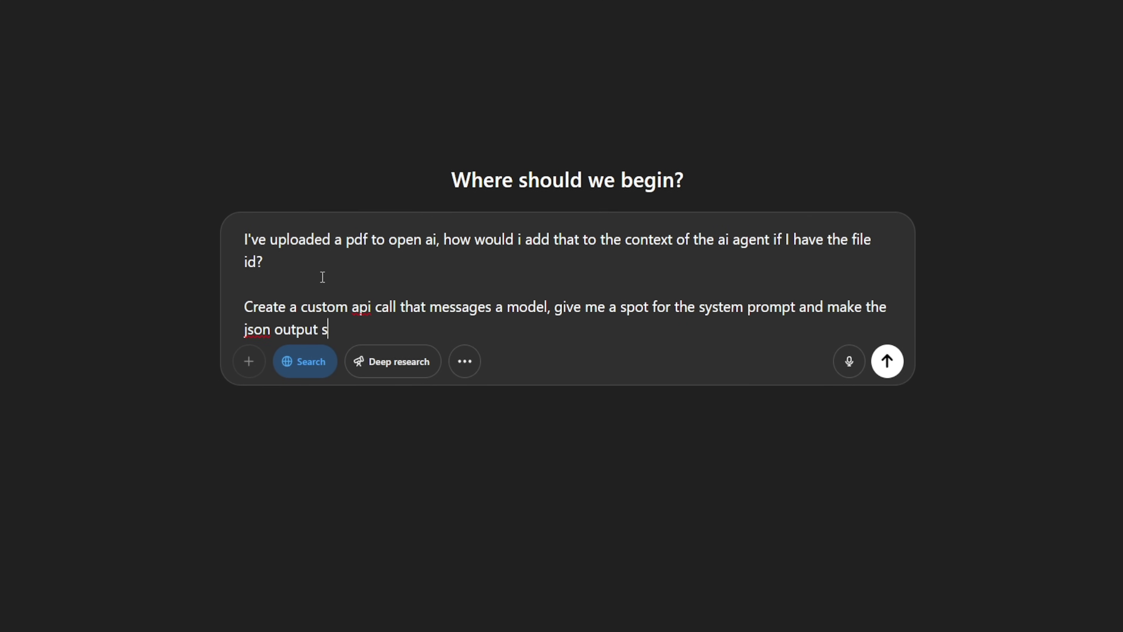
text(tructure the following:)
key(shift+Return)
key(shift+Return)
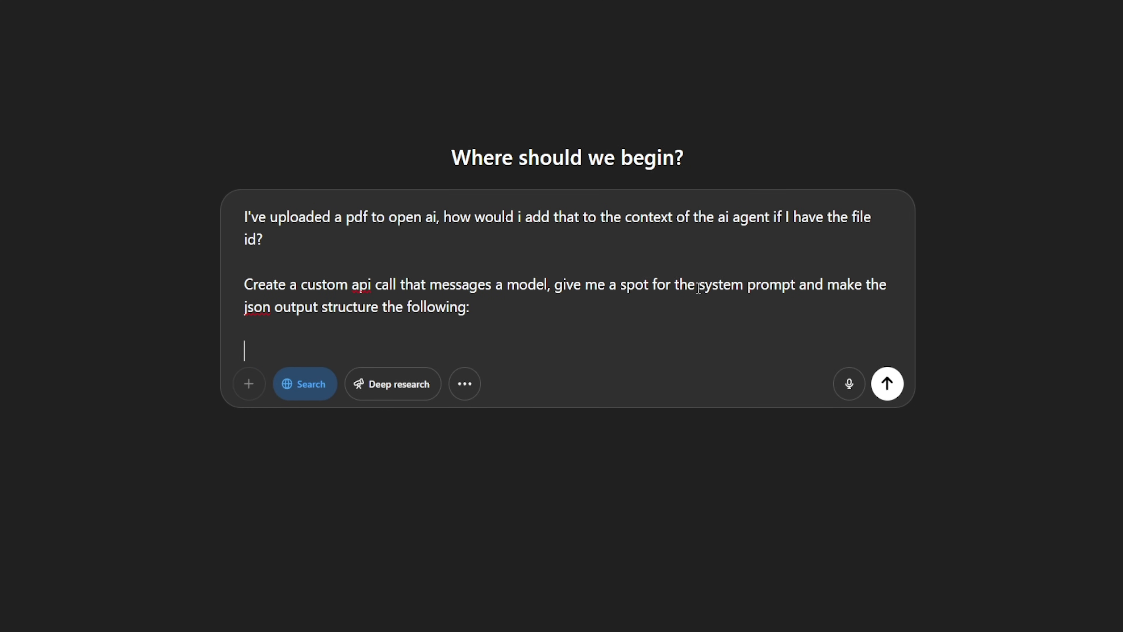
drag(699, 288, 801, 287)
click(800, 288)
text(; and user message,)
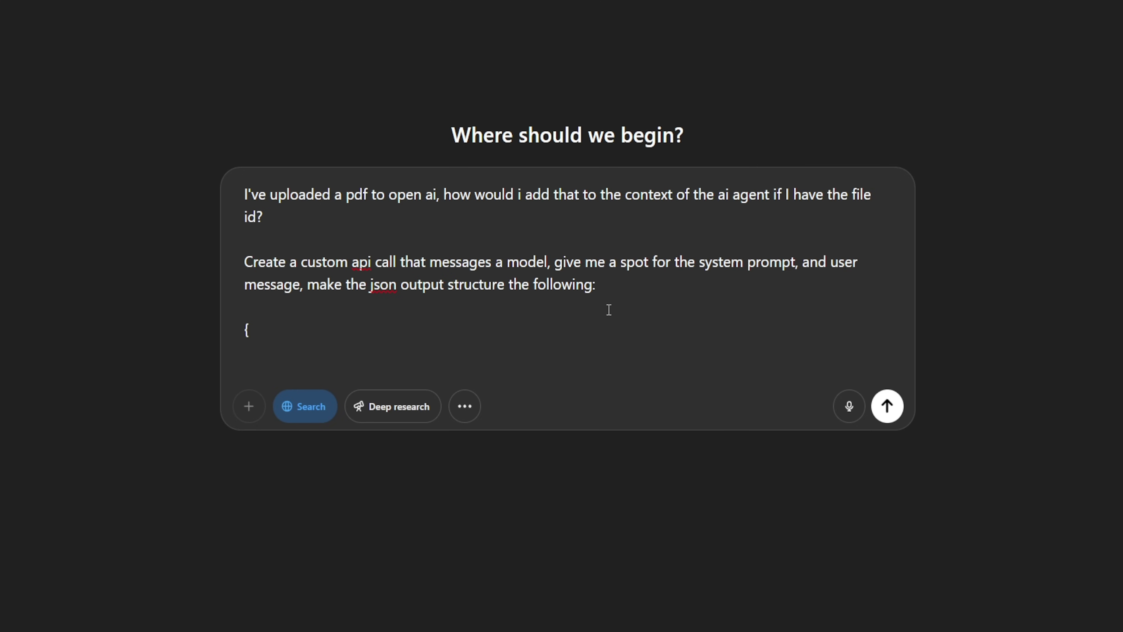
Define the JSON structure with "summary": "a summary of the file" and "keywords": "searchable keywords comma separated", and send the prompt
key(shift+Return)
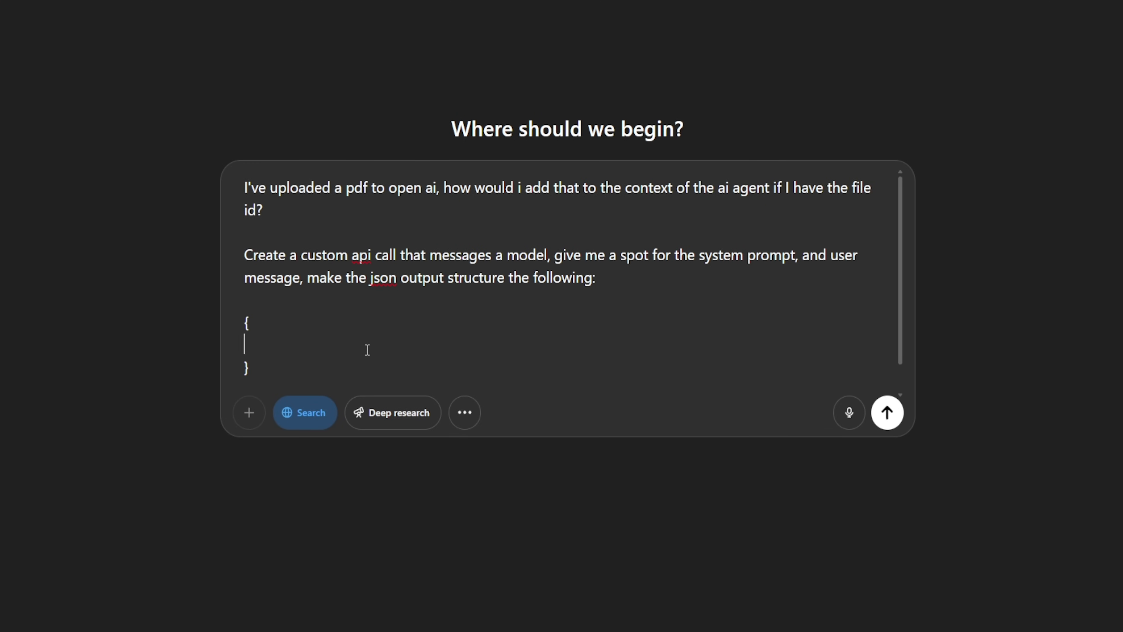
text("summary": "a sum)
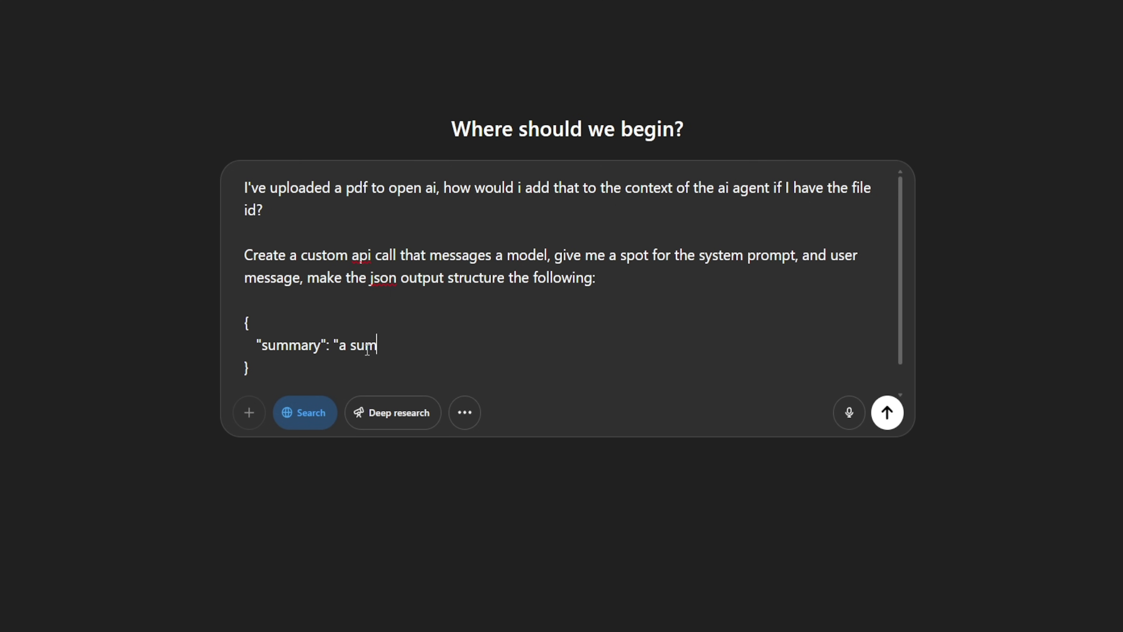
text(mary of the file")
key(shift+Return)
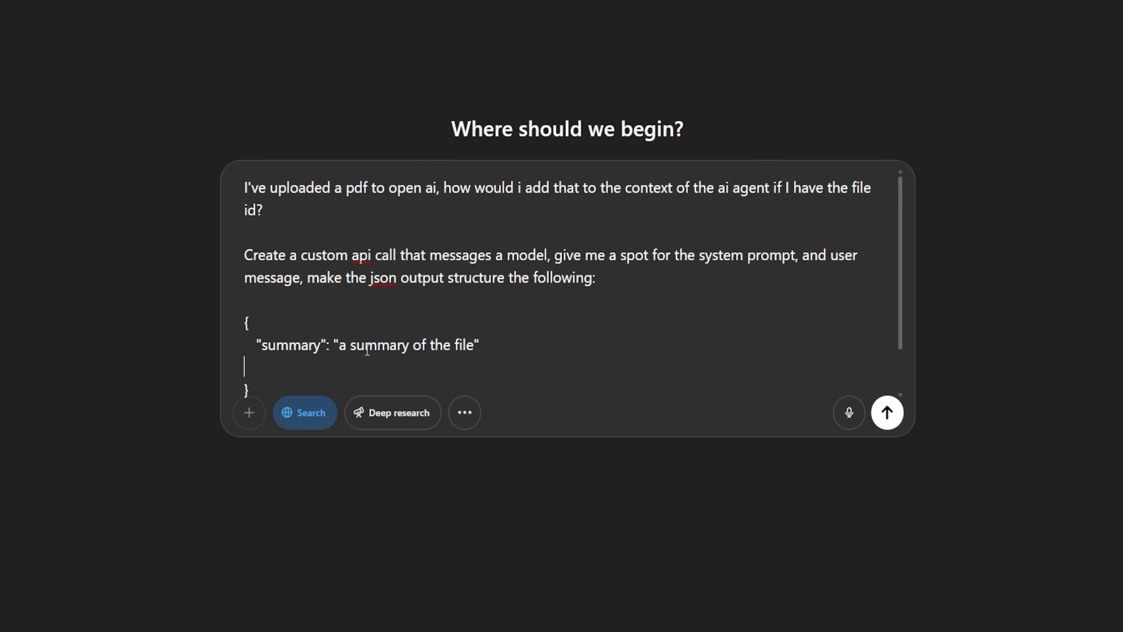
text("keywords":" )
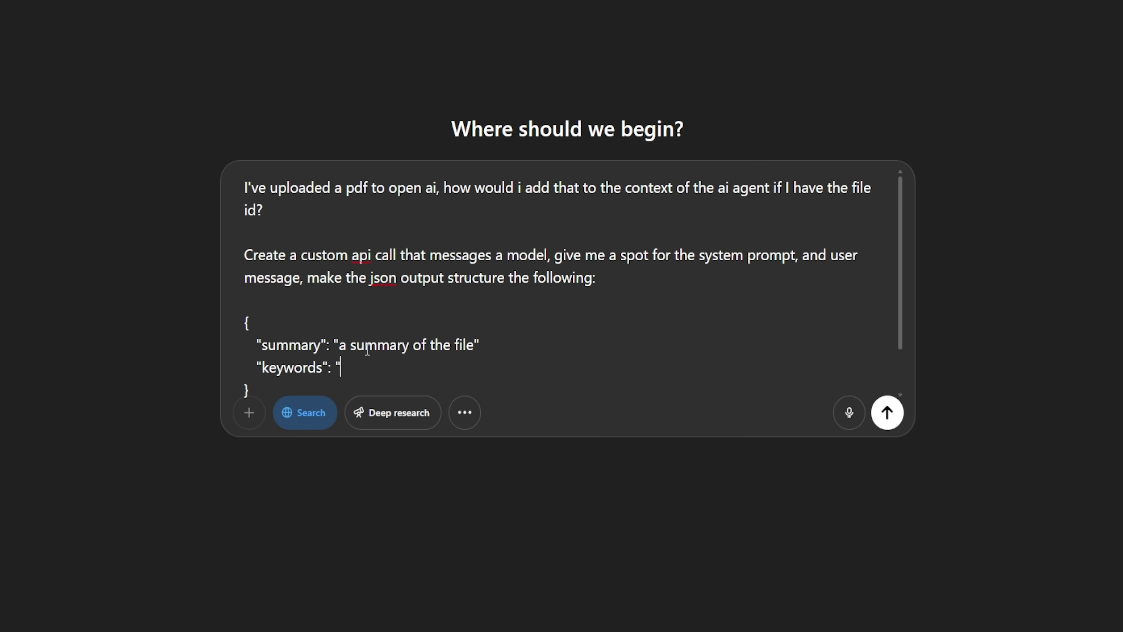
text(searchable key)
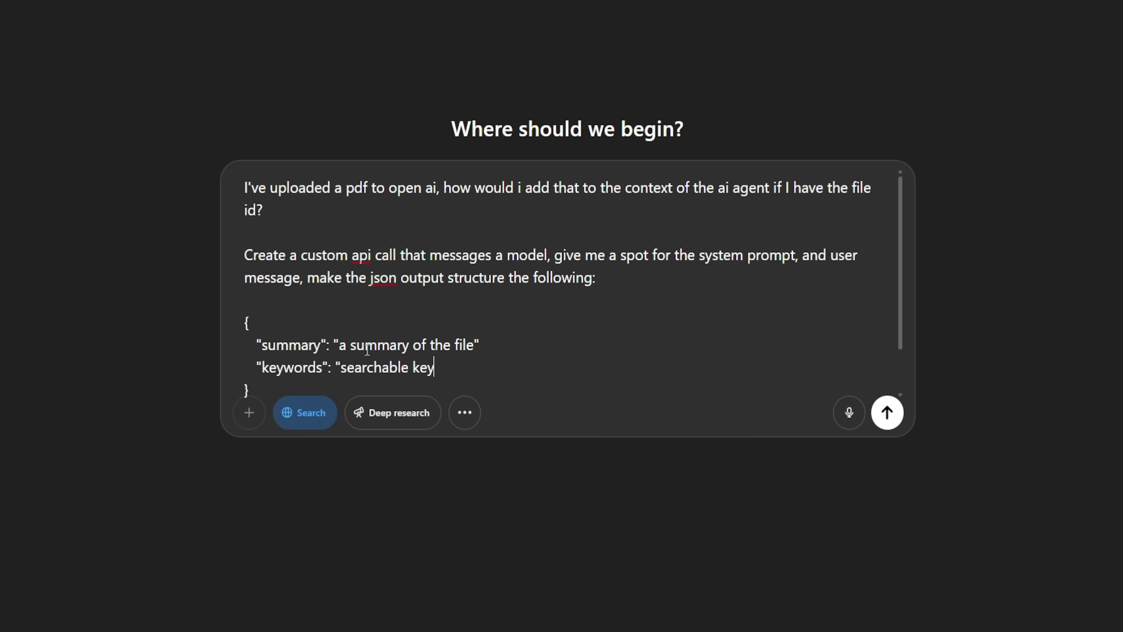
text(words comma)
text(separated")
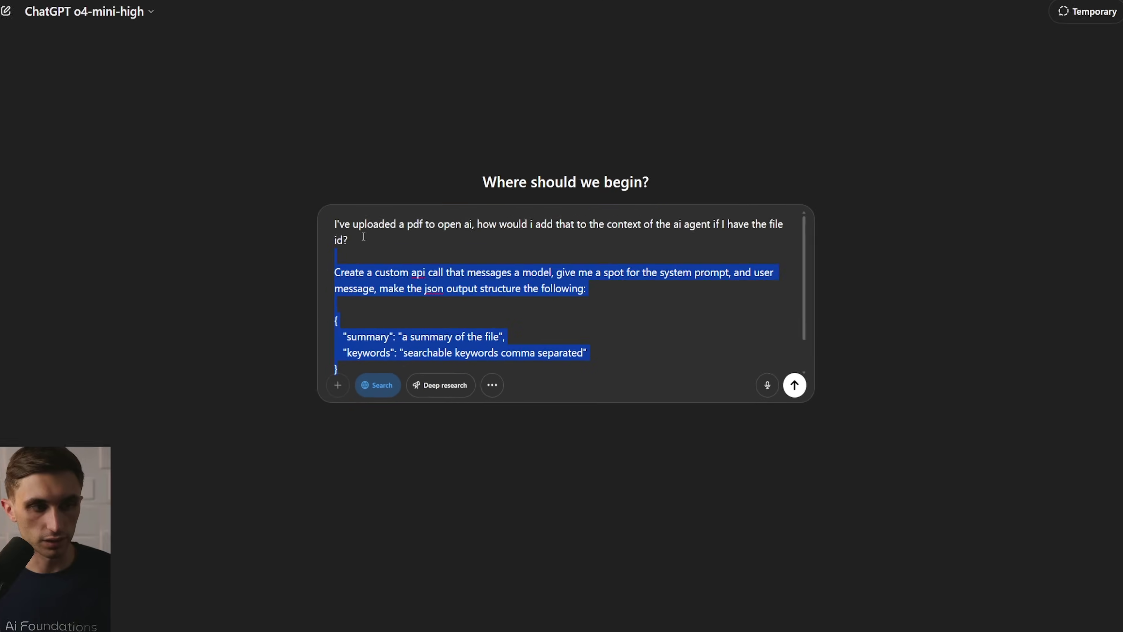
click(781, 380)
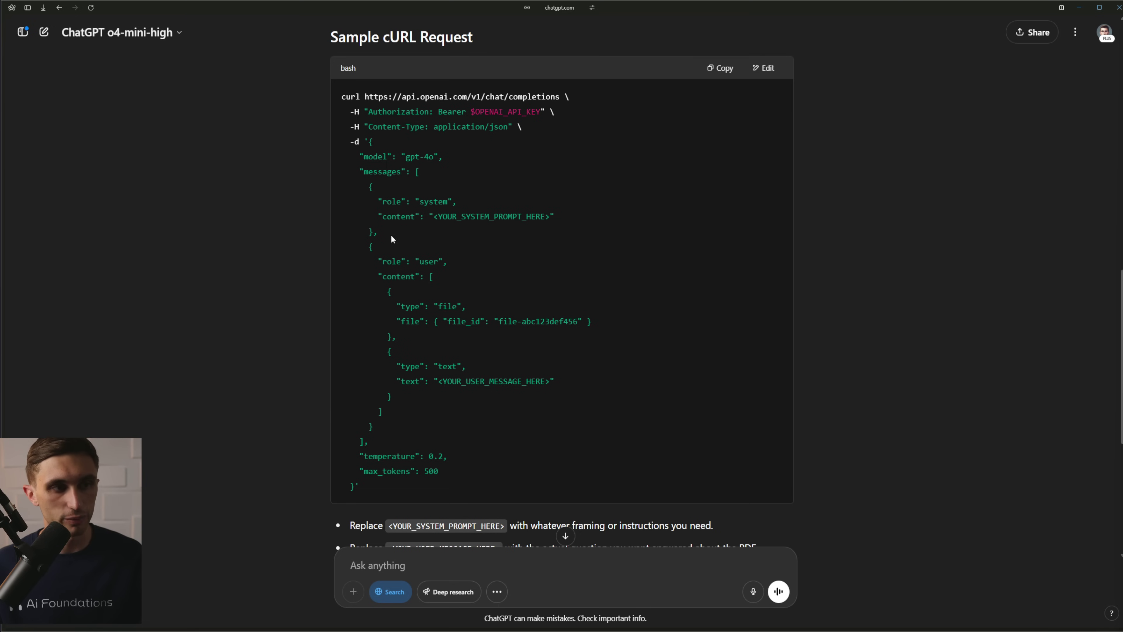
Examine the JSON body of the sample cURL request, from the model through the system and user messages
drag(368, 142, 479, 438)
drag(367, 445, 367, 445)
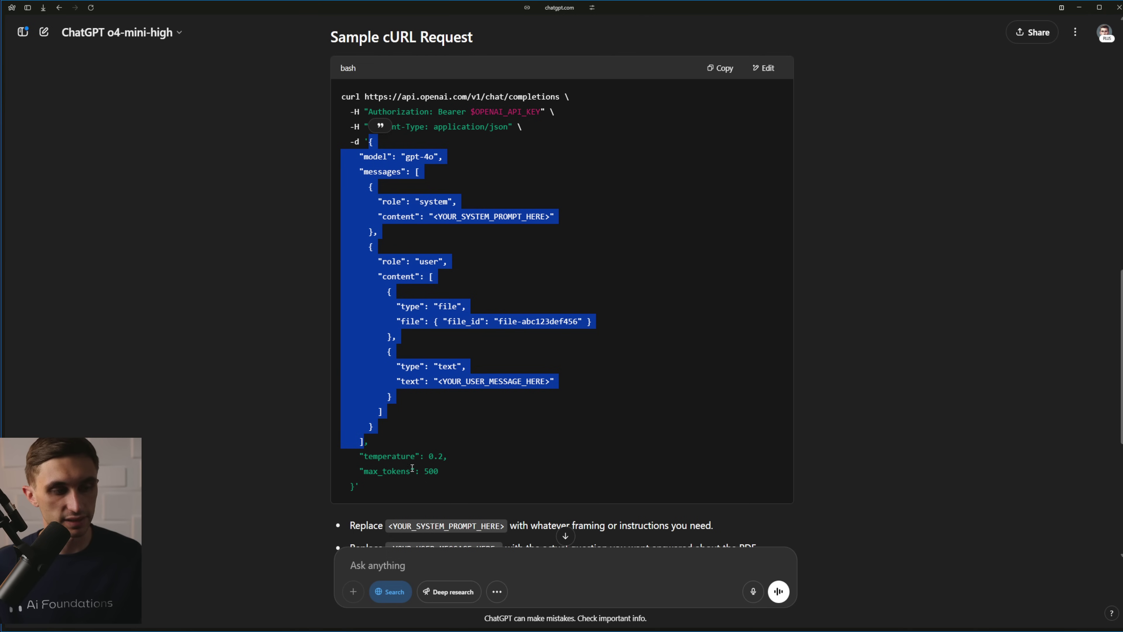
click(240, 224)
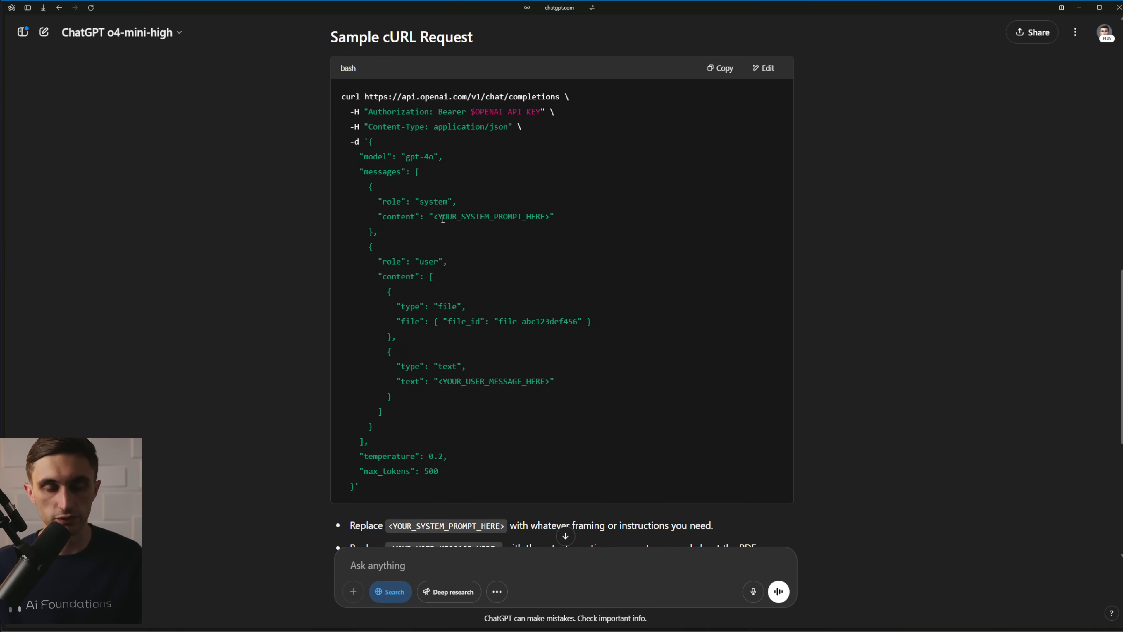
drag(371, 139, 365, 443)
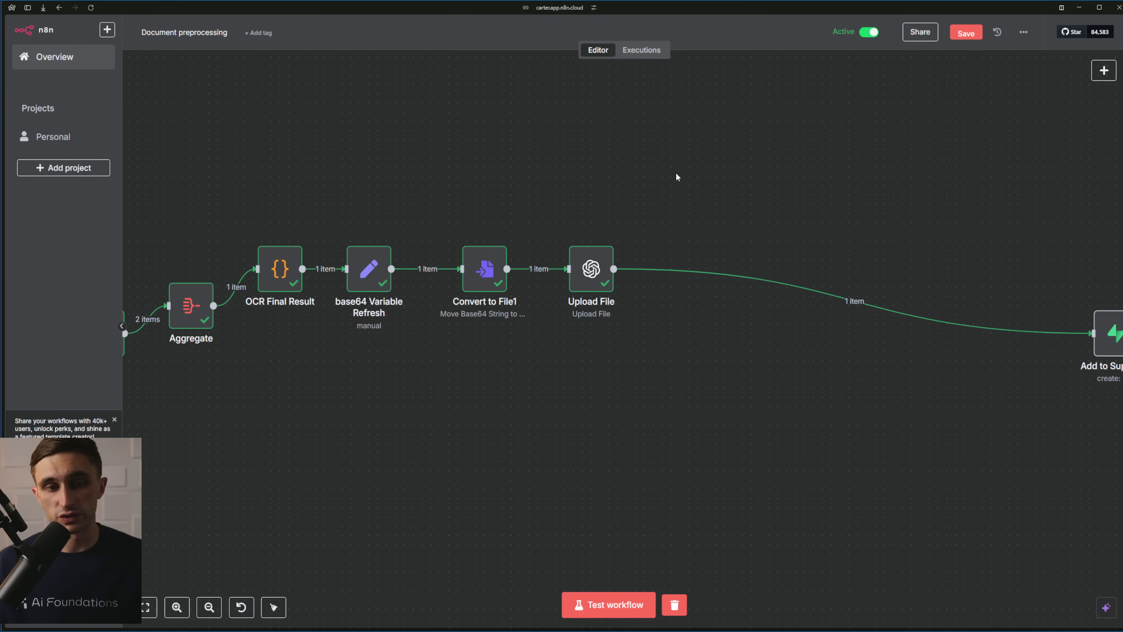
Switch back to n8n and insert an HTTP Request node between Upload File and Add to Supabase
click(843, 302)
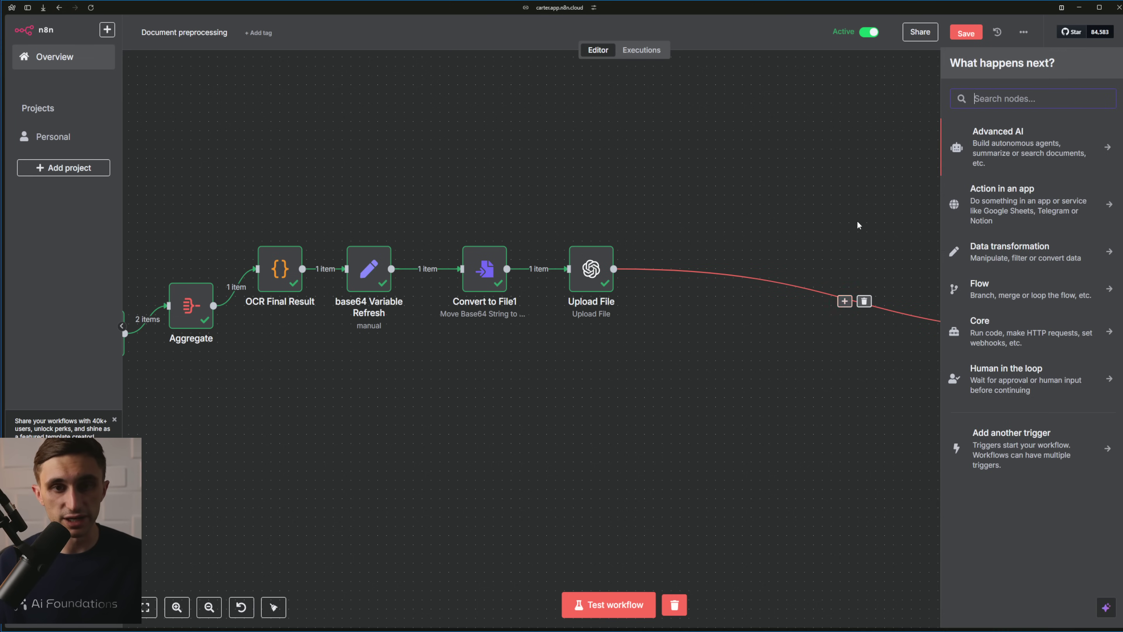
text(http)
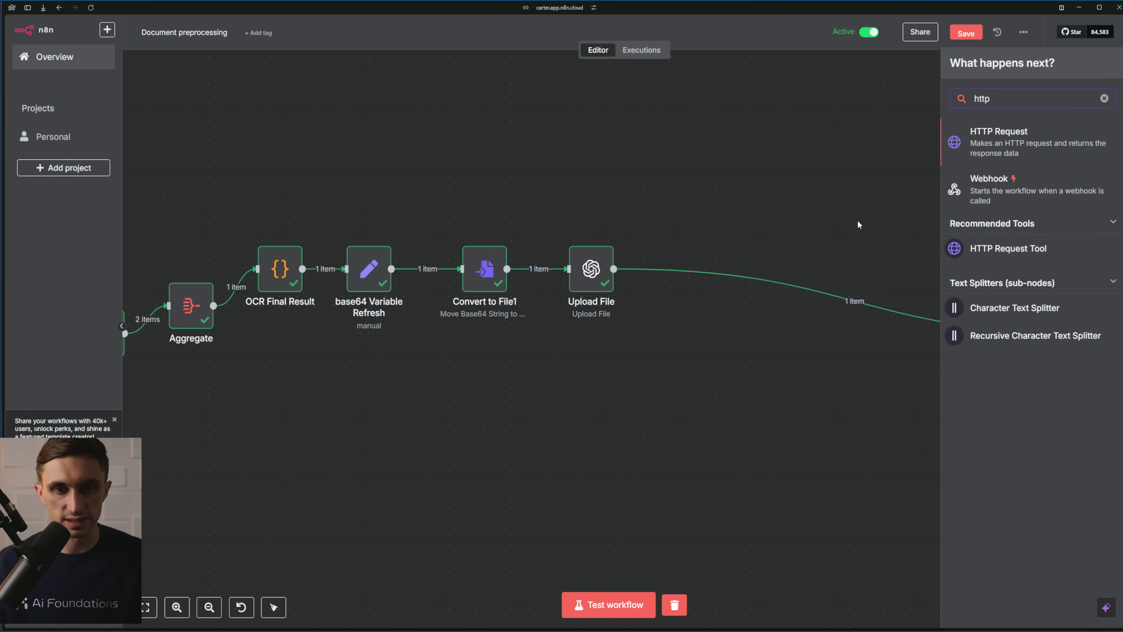
click(988, 147)
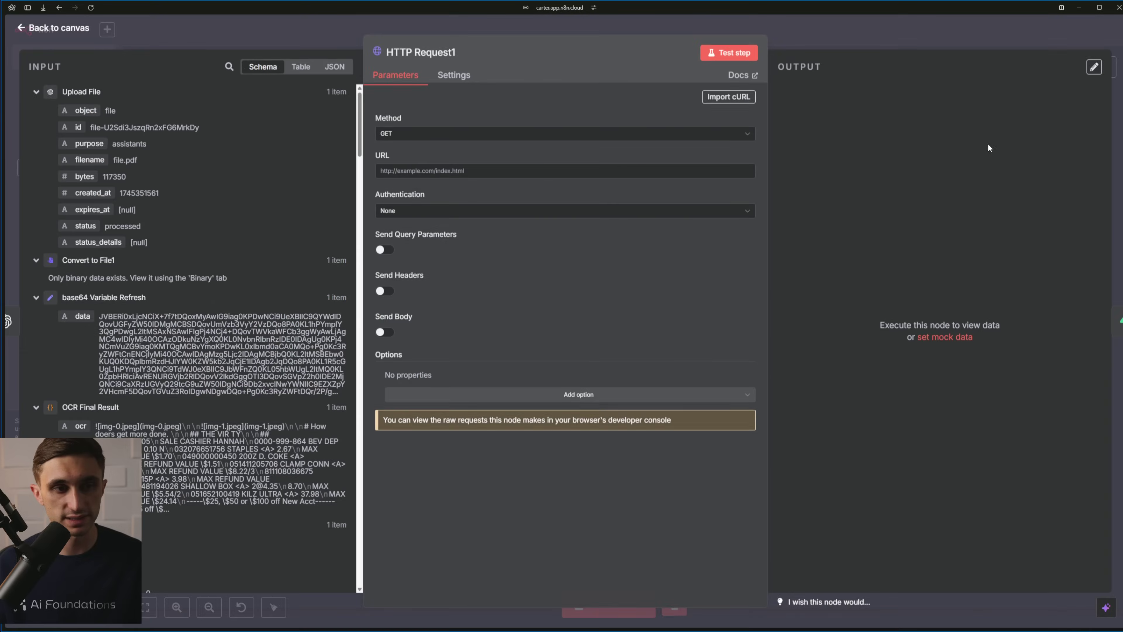
Authenticate the new HTTP Request with a predefined OpenAi credential, choosing Document Scanner
click(606, 242)
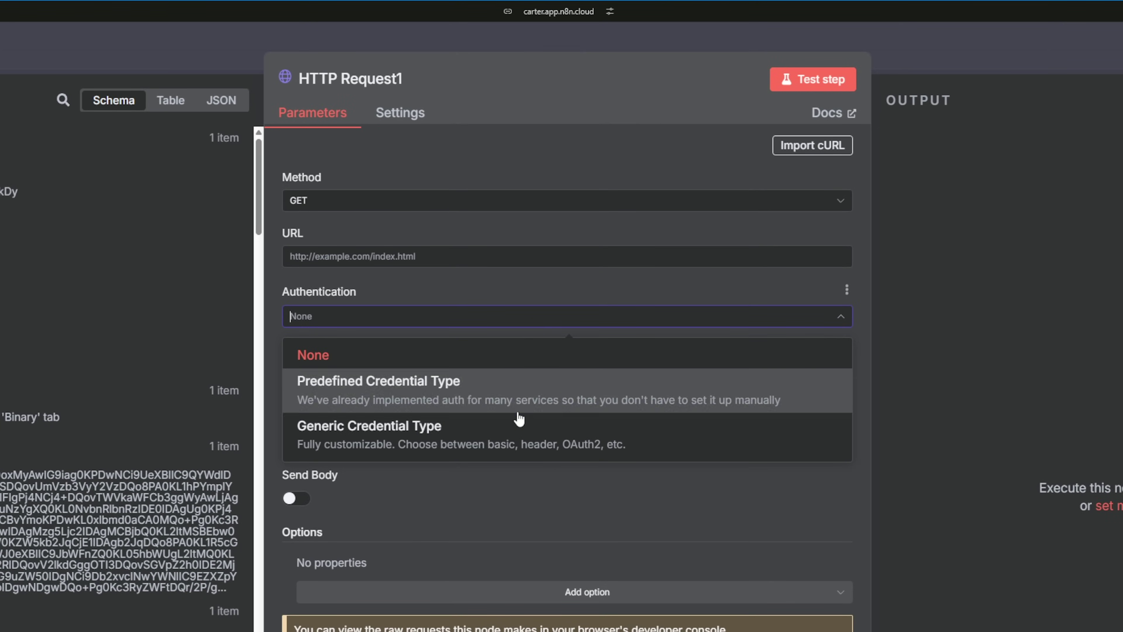
click(522, 414)
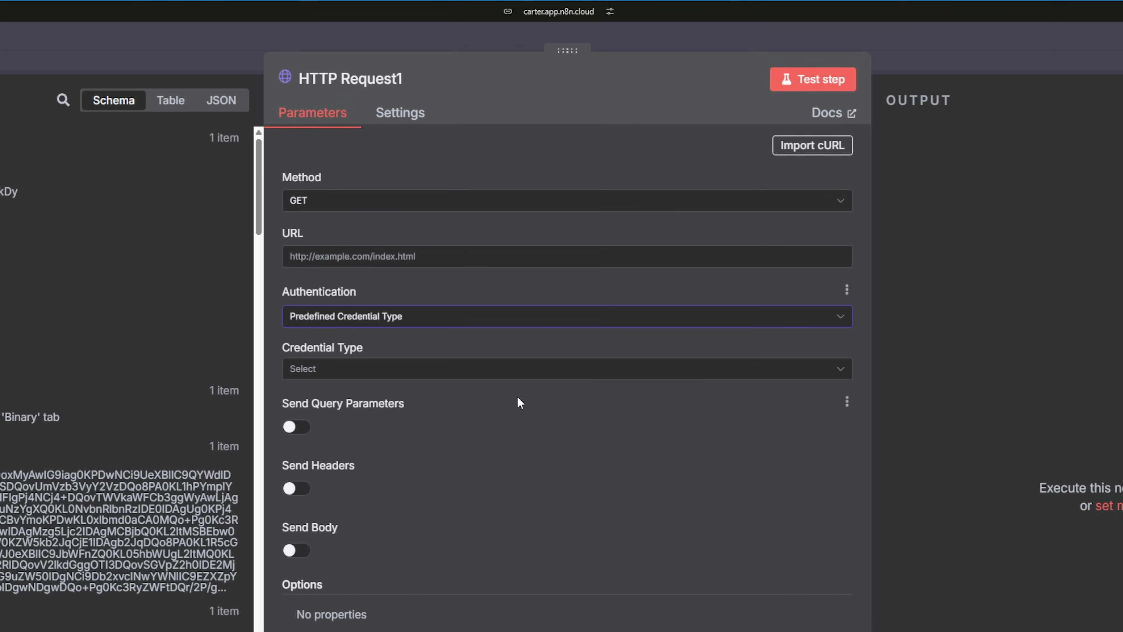
click(501, 376)
text(open)
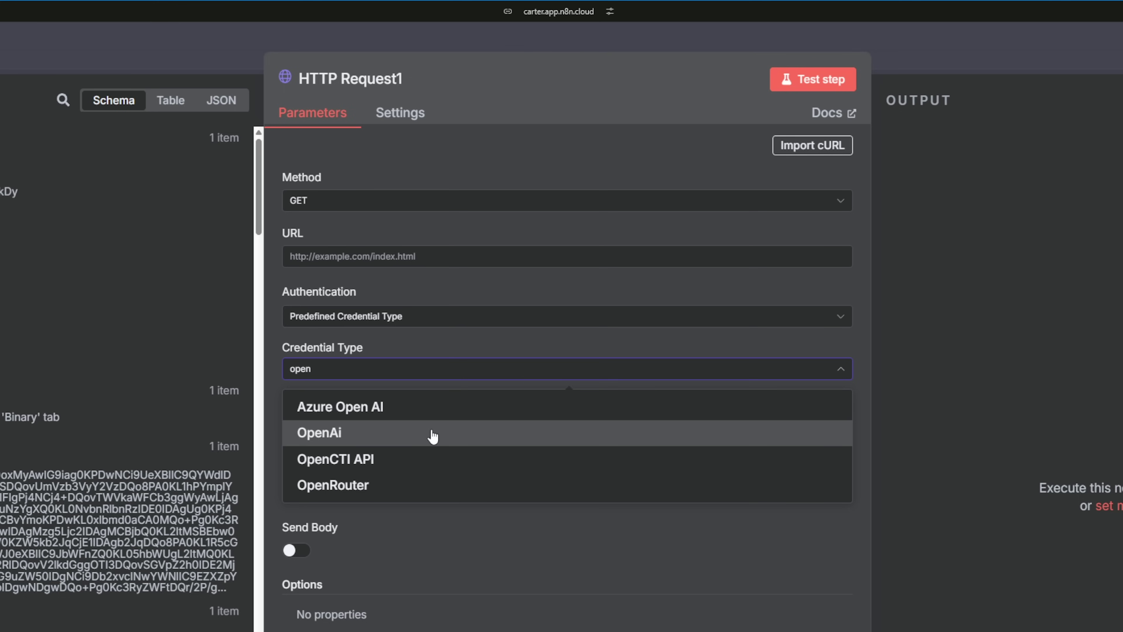
click(433, 436)
scroll(429, 411, down, 3)
click(426, 270)
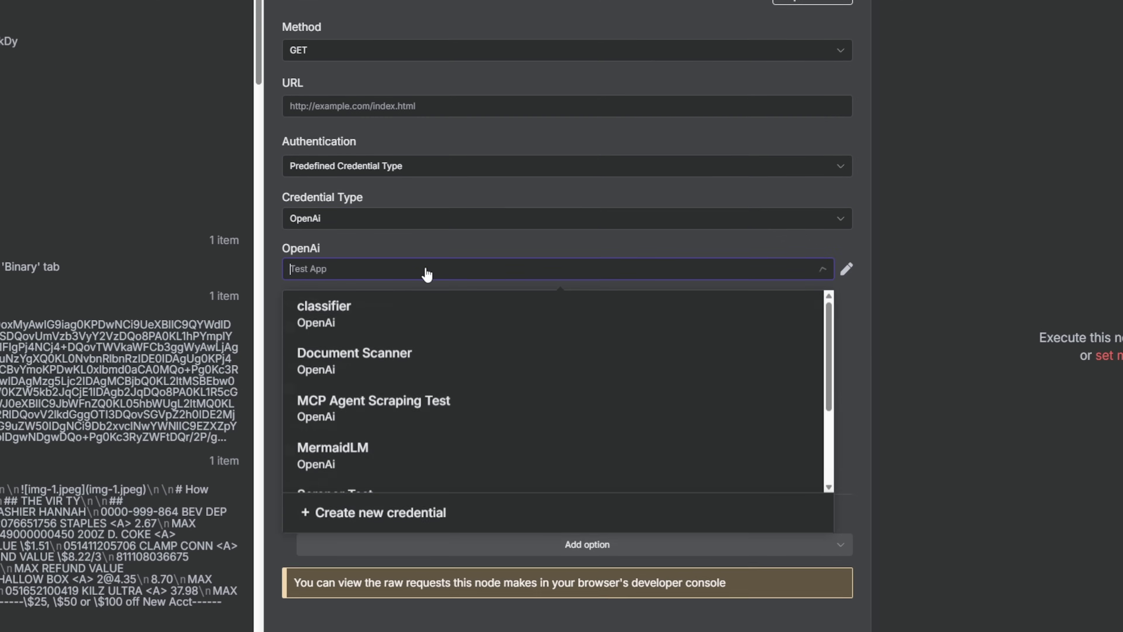
scroll(419, 364, up, 3)
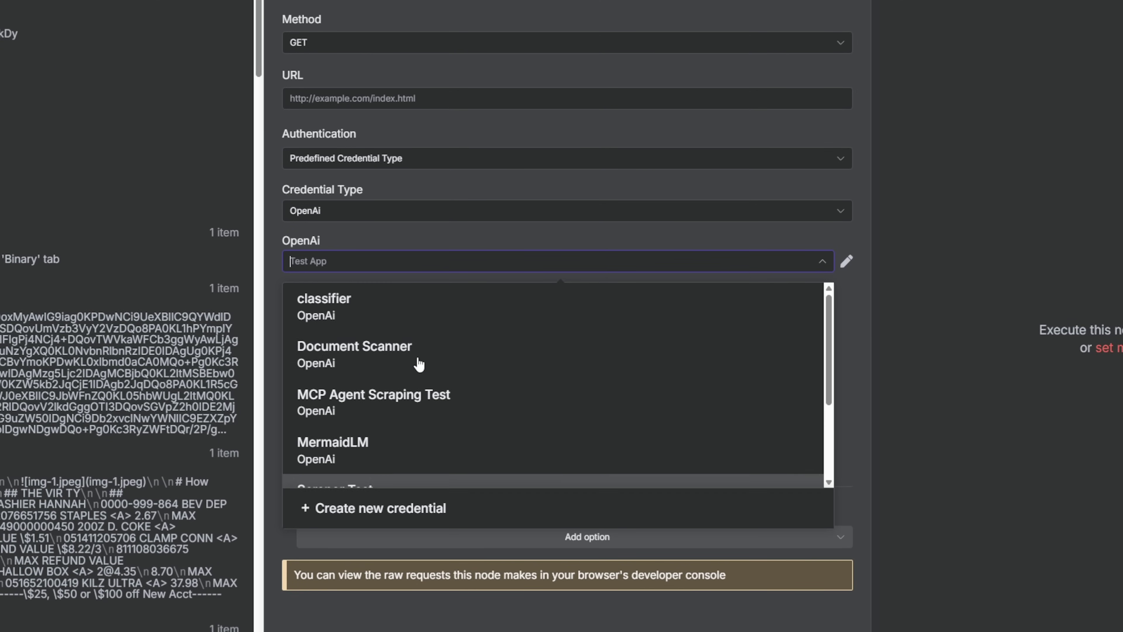
click(420, 363)
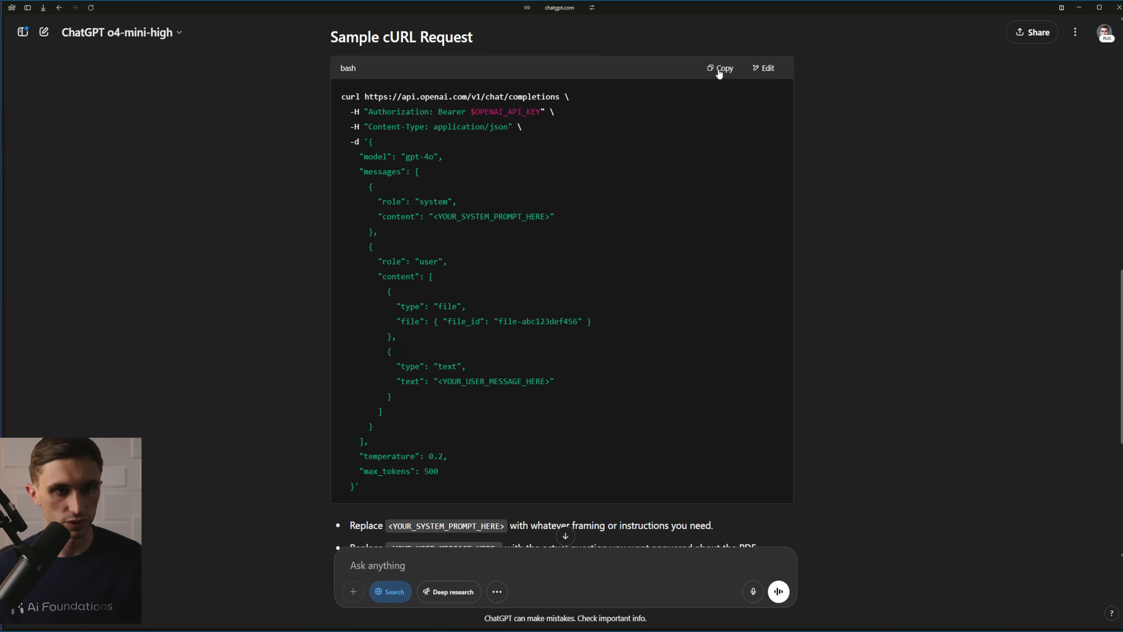
Copy the sample cURL request from ChatGPT, import it into the n8n HTTP Request node and turn off sending headers
click(719, 69)
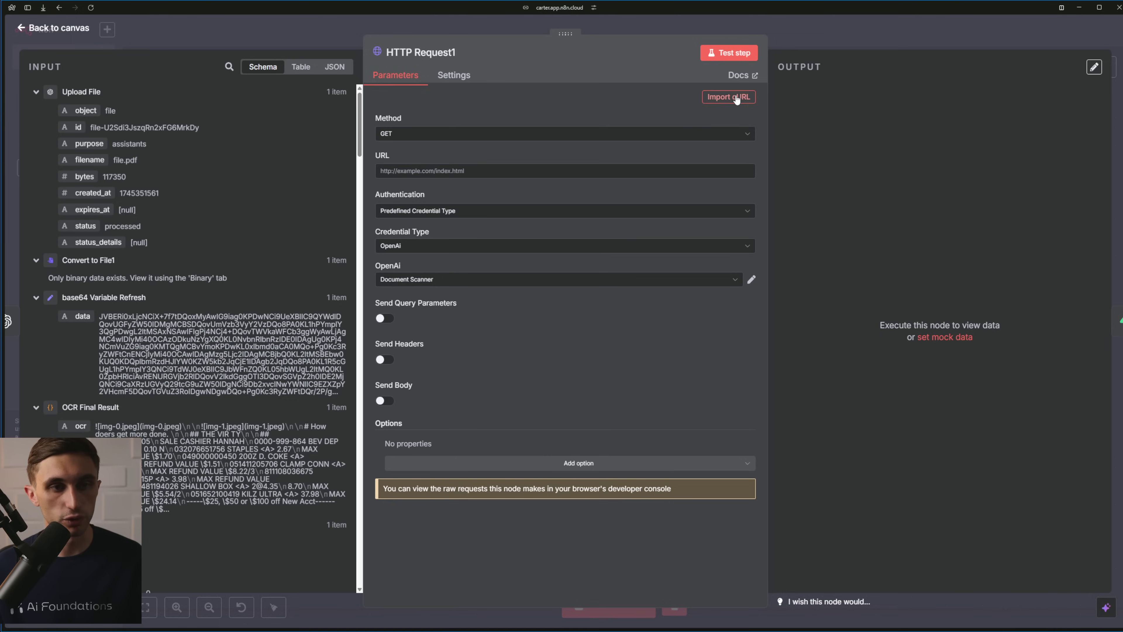
click(736, 97)
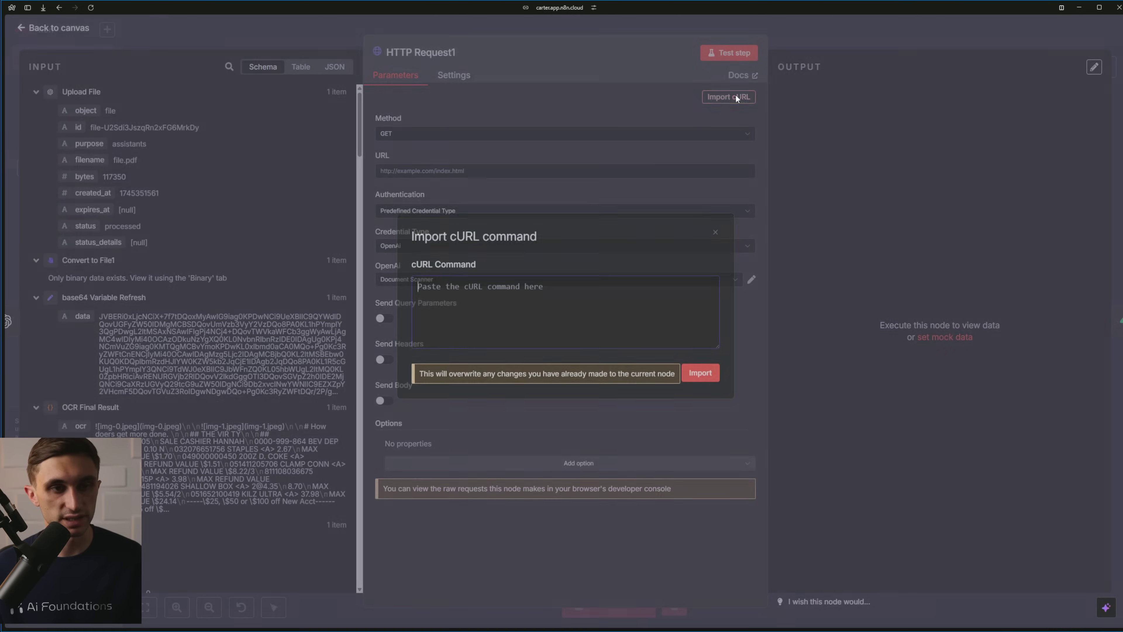
key(ctrl+v)
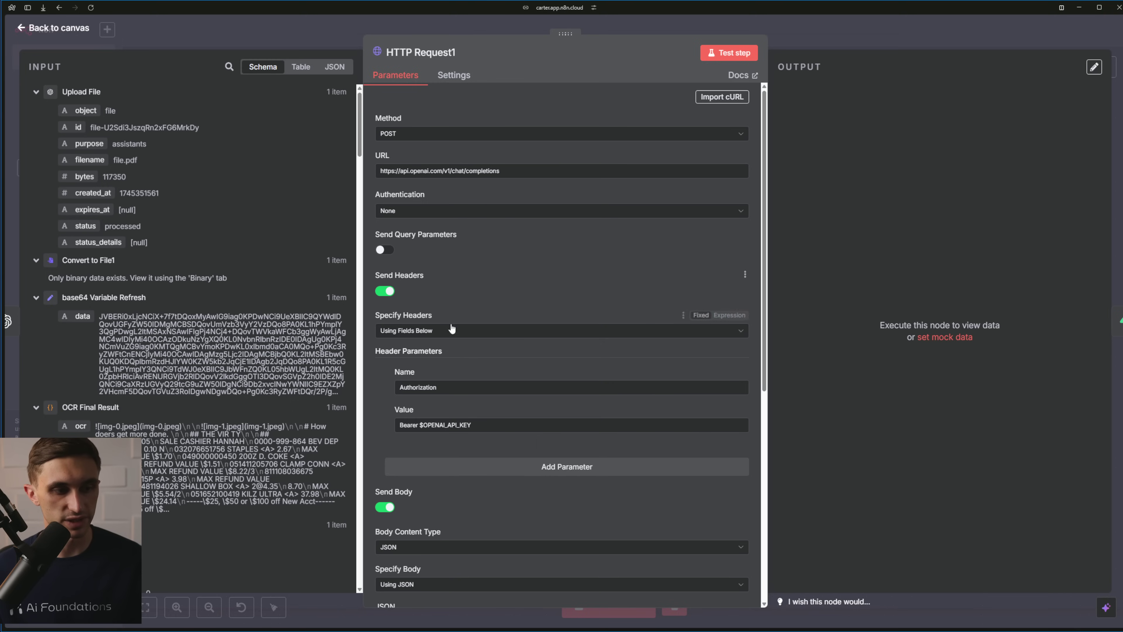
scroll(444, 298, down, 1)
click(390, 249)
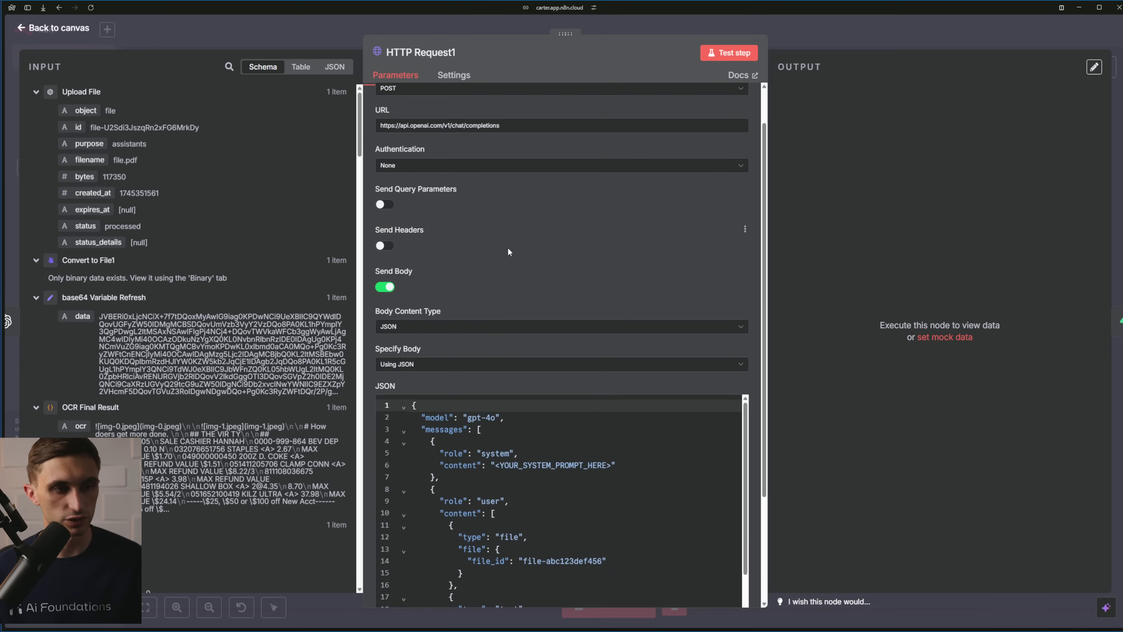
Set the imported request's authentication to the predefined OpenAi credential type with the Document Scanner credential
scroll(490, 222, up, 1)
click(490, 211)
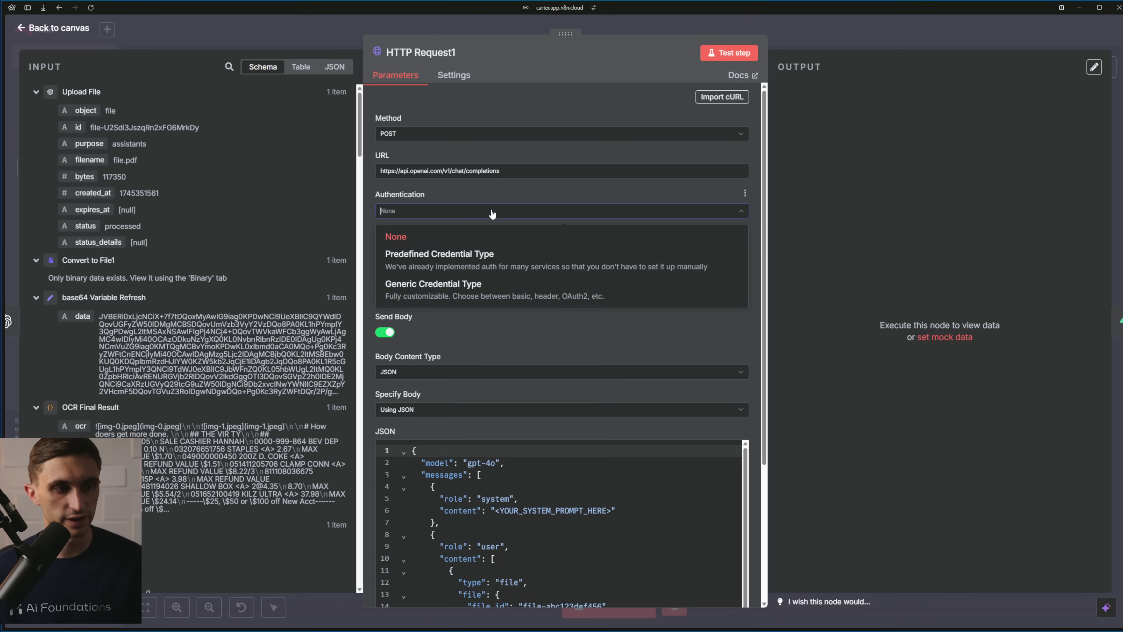
click(497, 261)
click(473, 248)
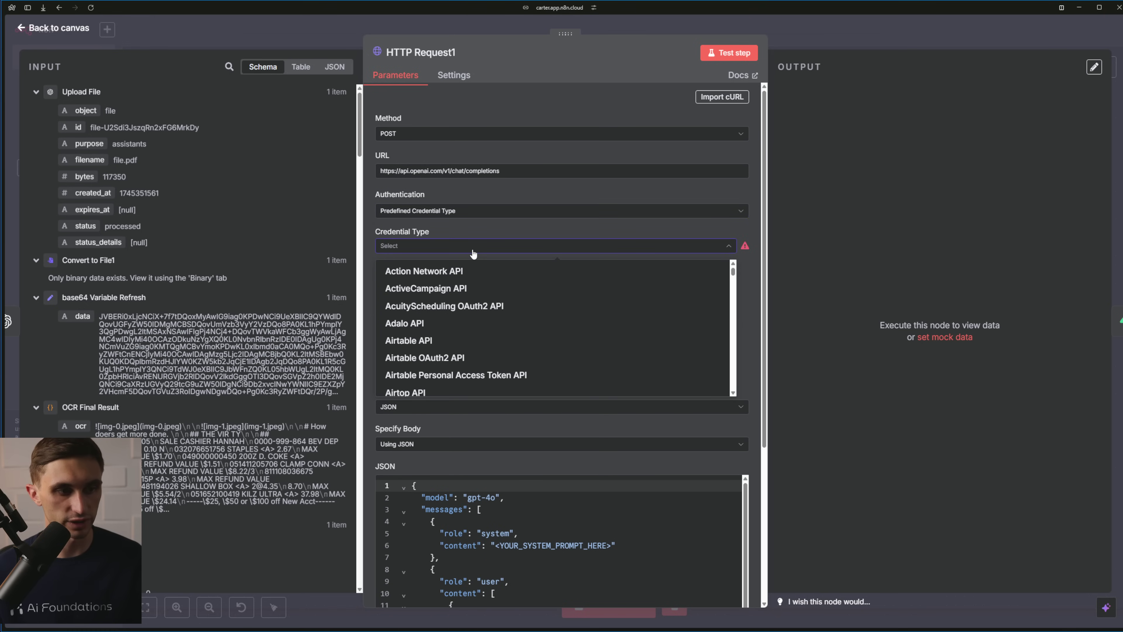
text(open)
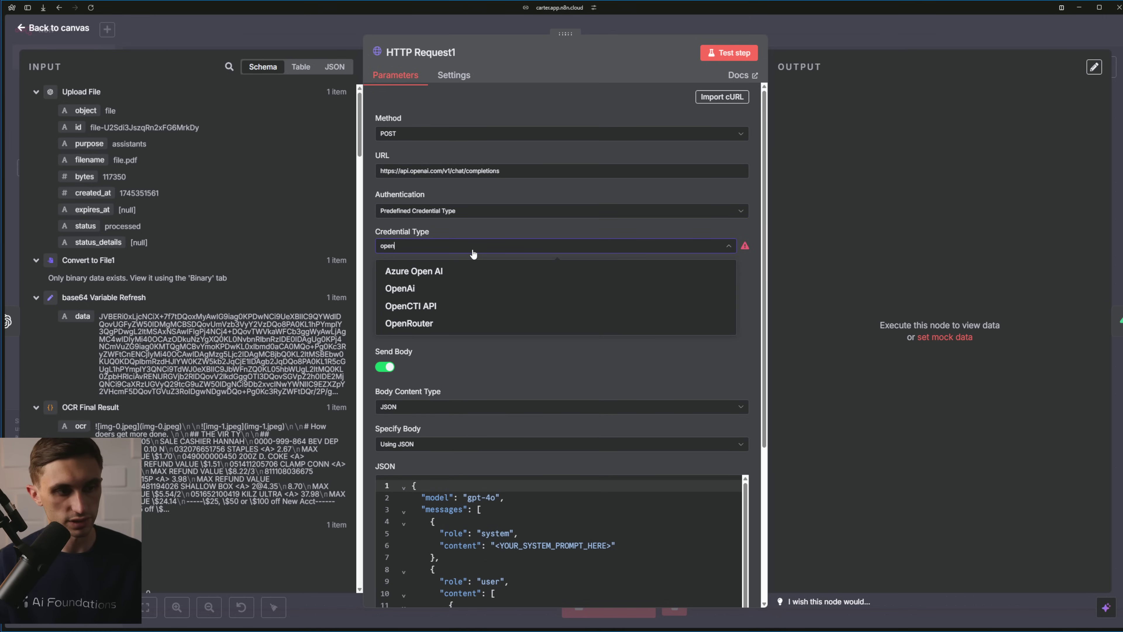
click(471, 290)
click(465, 279)
click(462, 336)
Examine the imported JSON body, including the model value and the system and user message placeholders
scroll(509, 337, down, 6)
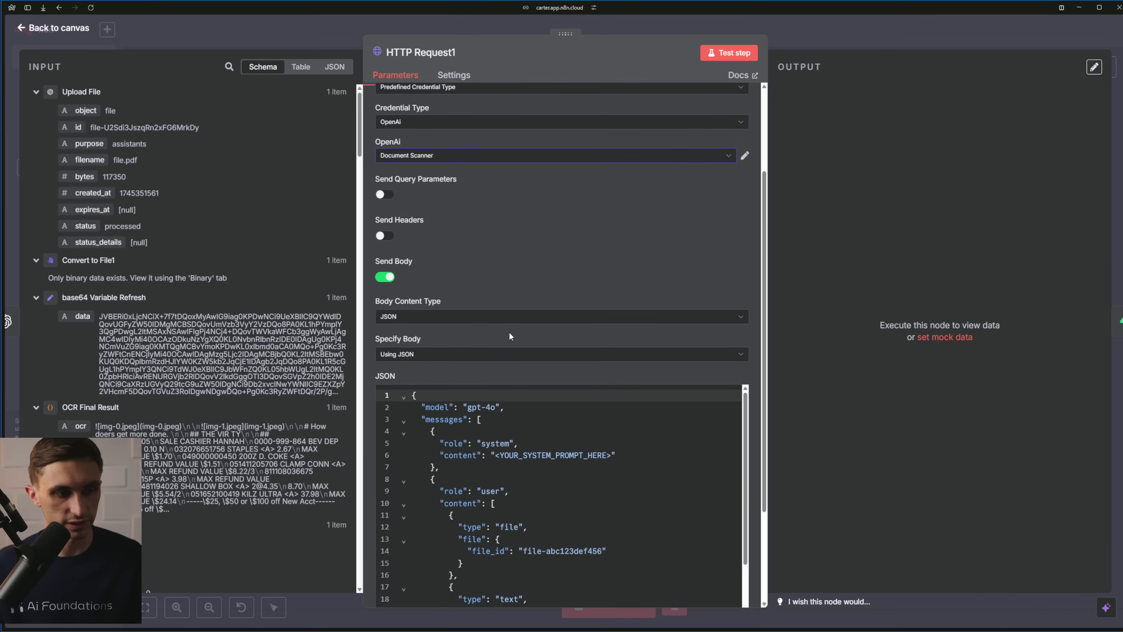
scroll(508, 333, down, 2)
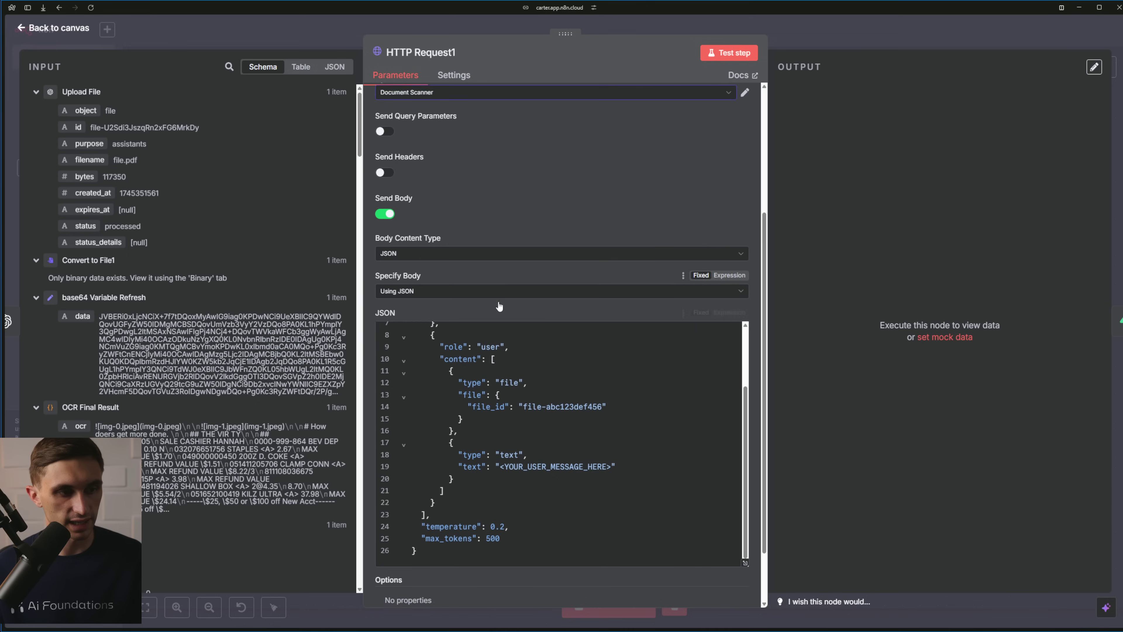
scroll(544, 328, up, 3)
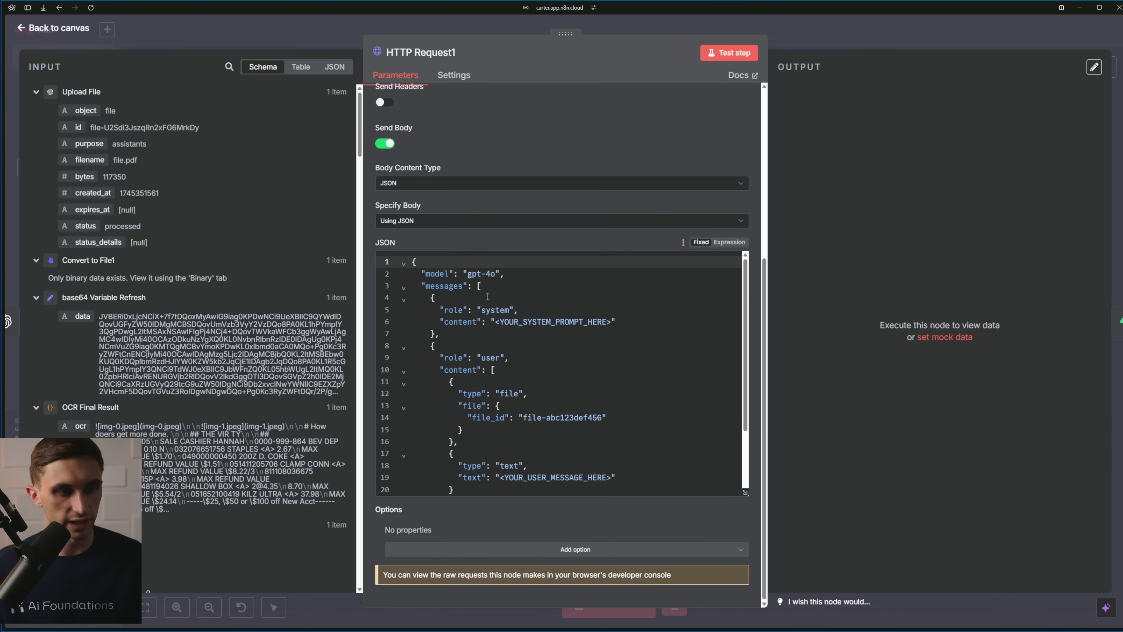
click(488, 273)
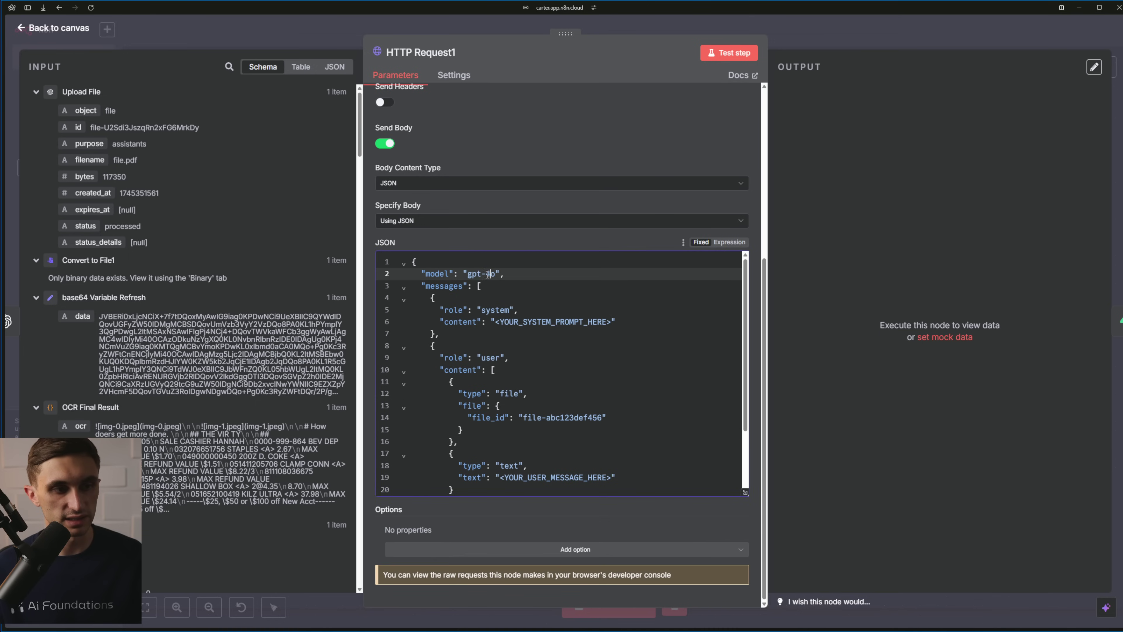
click(501, 275)
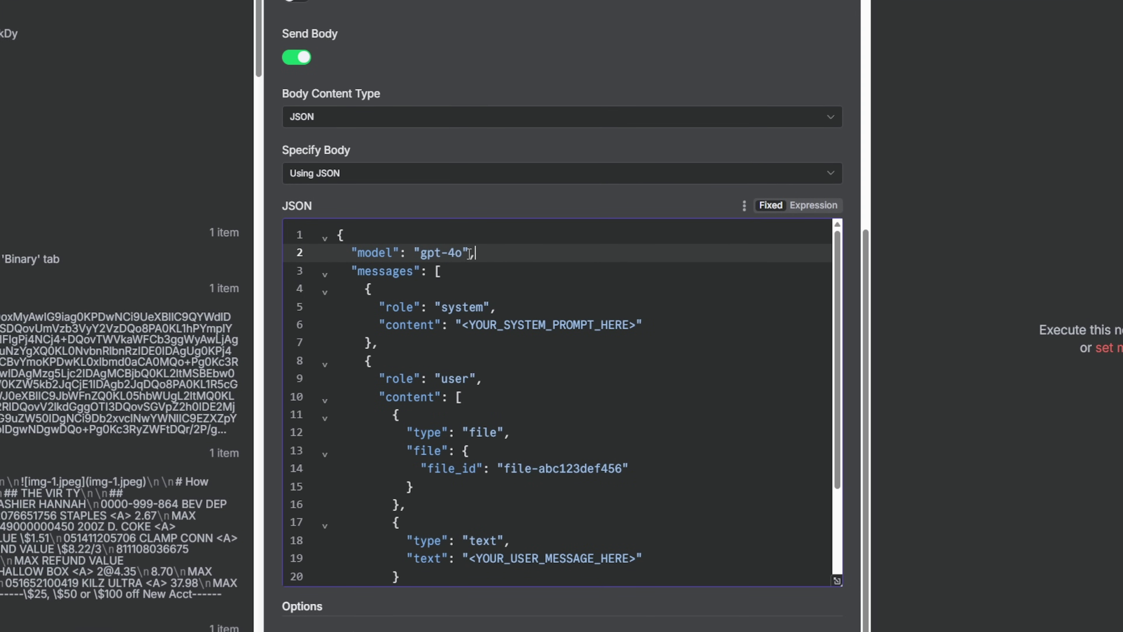
drag(463, 253, 430, 252)
click(504, 290)
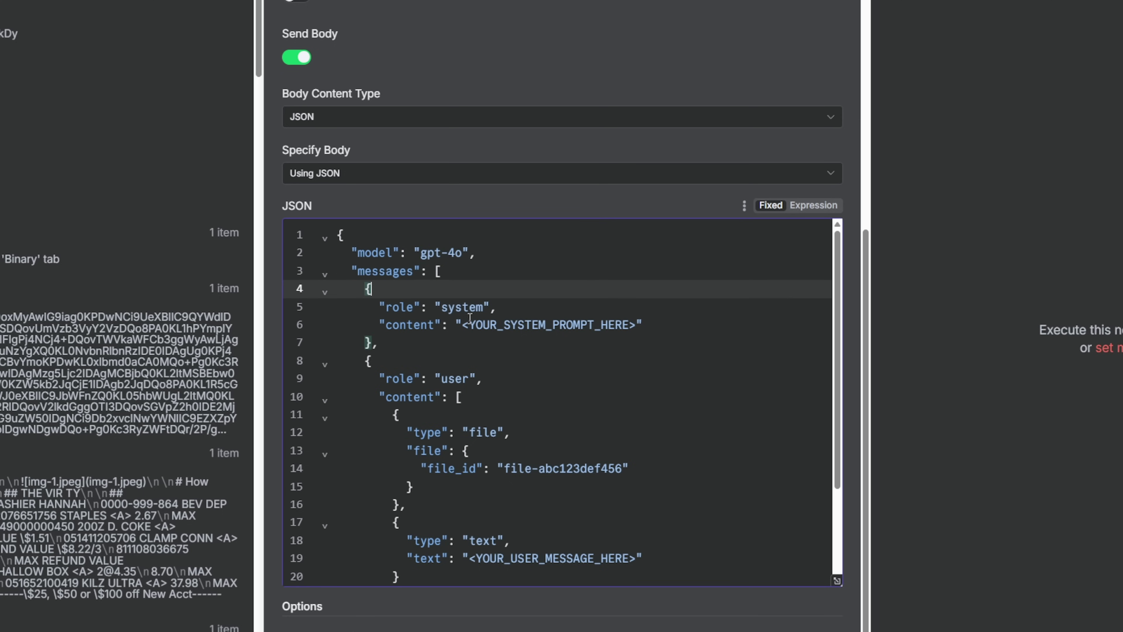
Replace the system prompt placeholder with "Your role is to analyze the file and generate a summary with keywords so that it's searchable in my RAG system later"
drag(463, 325, 642, 327)
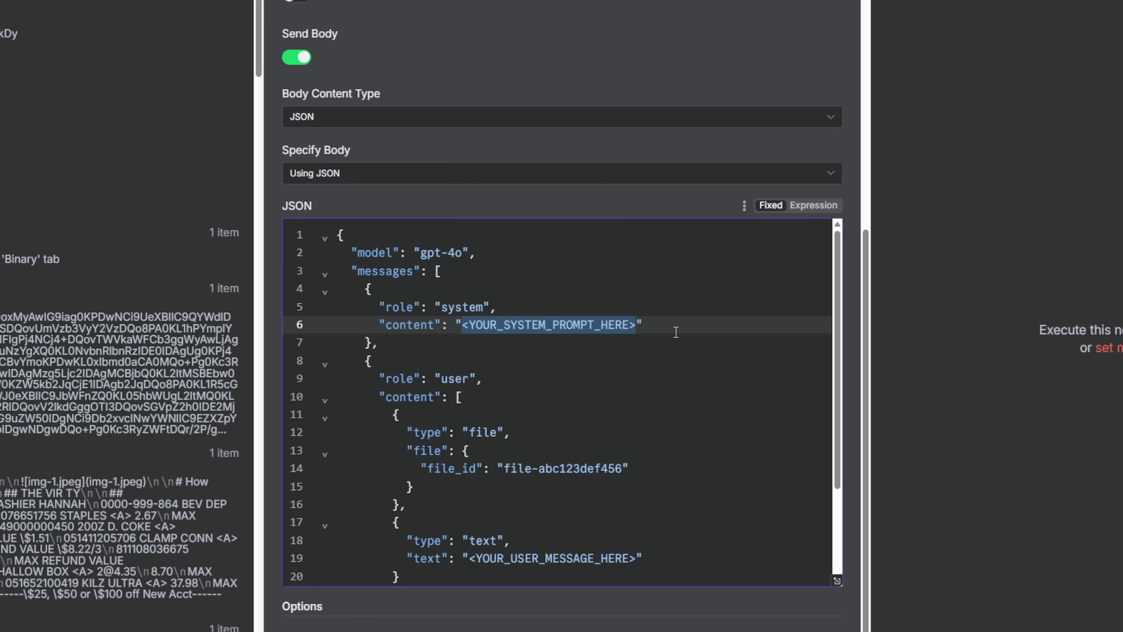
text(Your role i)
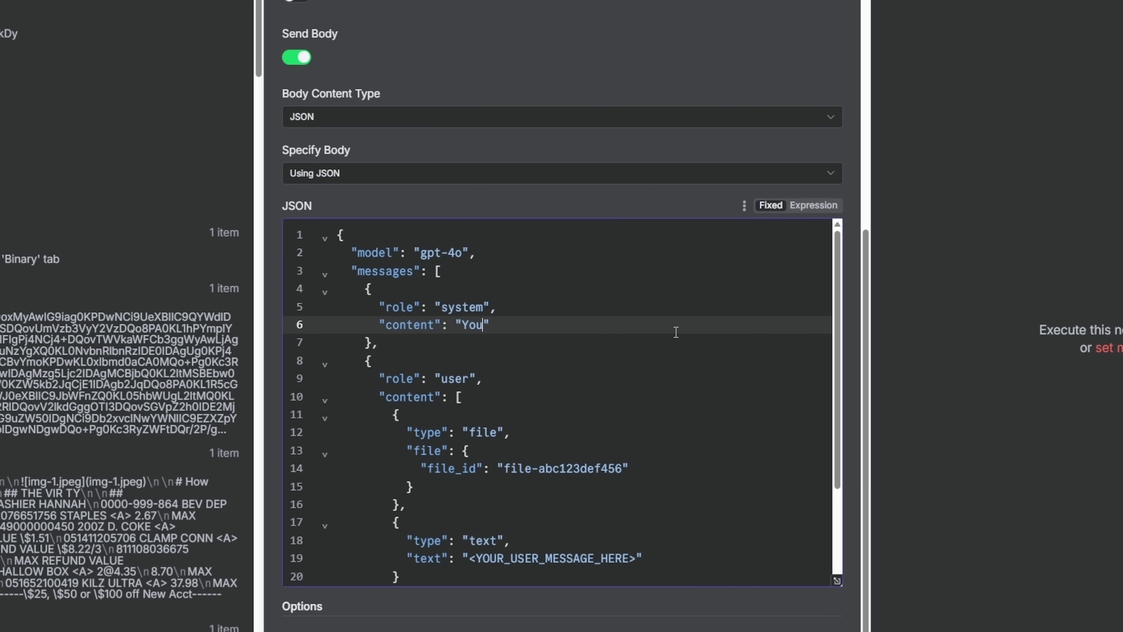
text(s to analy)
text(ze the file and gener)
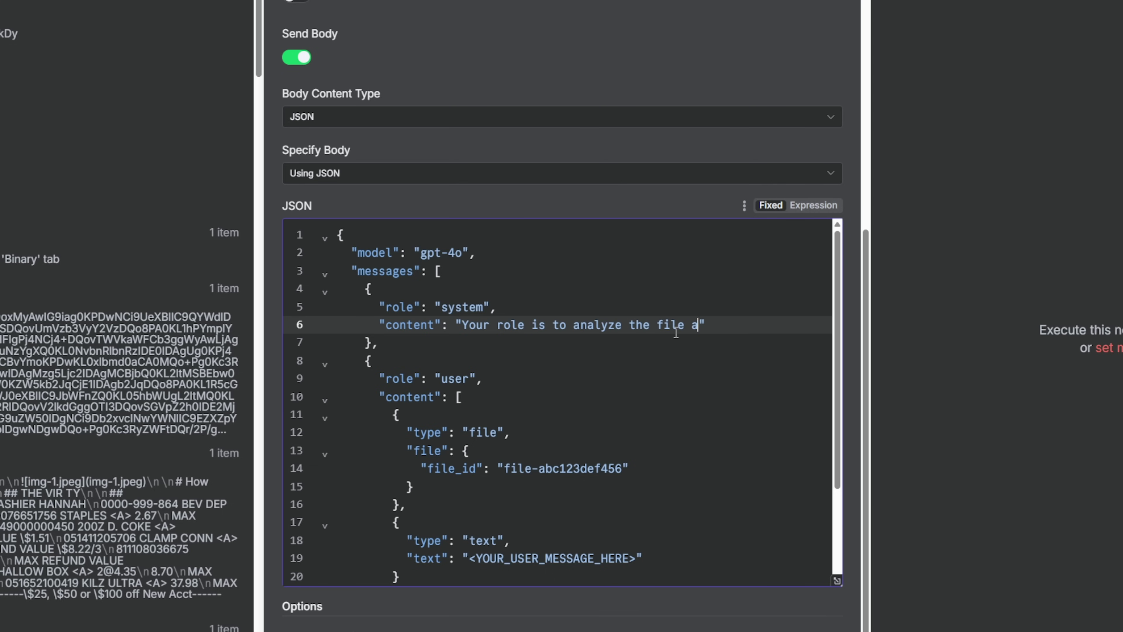
text(ate a summary with ke)
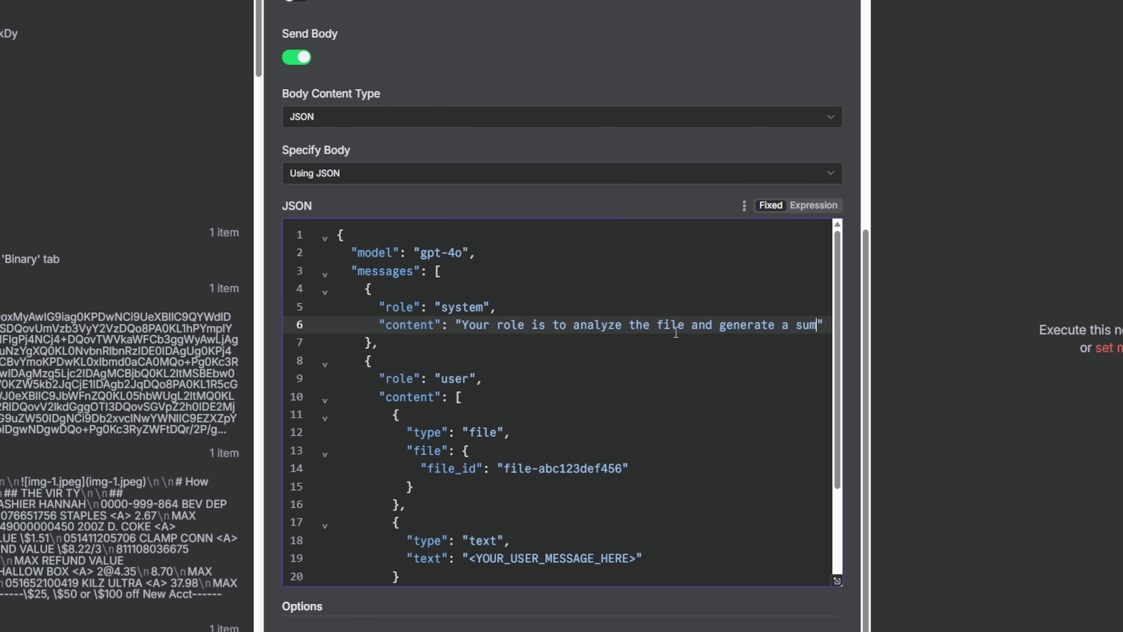
text(ywords so that )
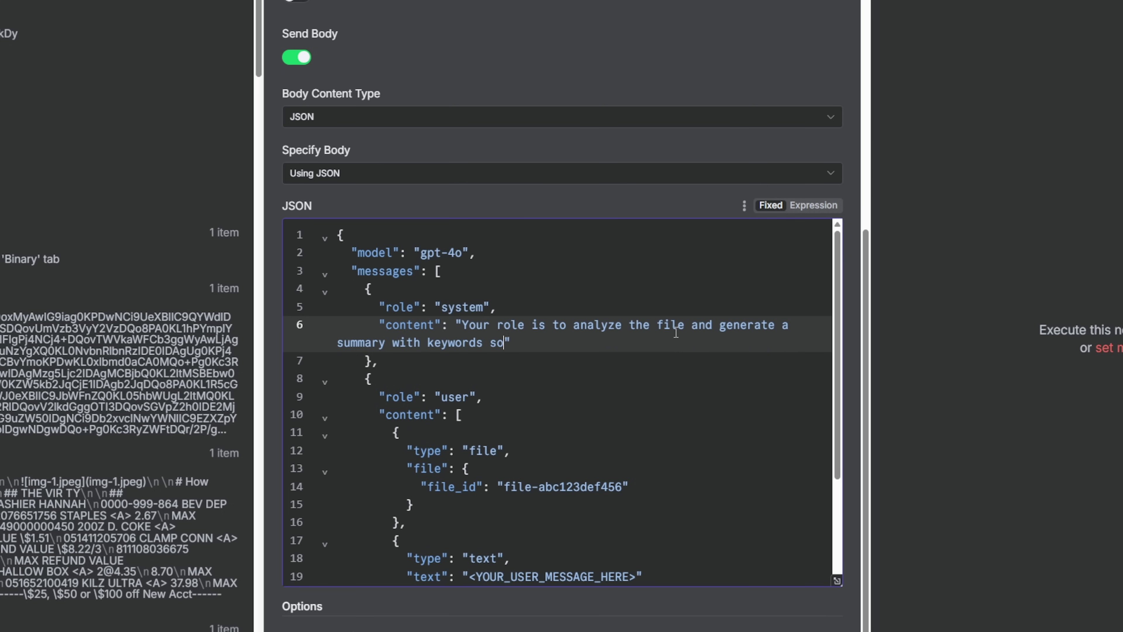
text(it's ser)
key(BackSpace)
text(archable in my RAG s)
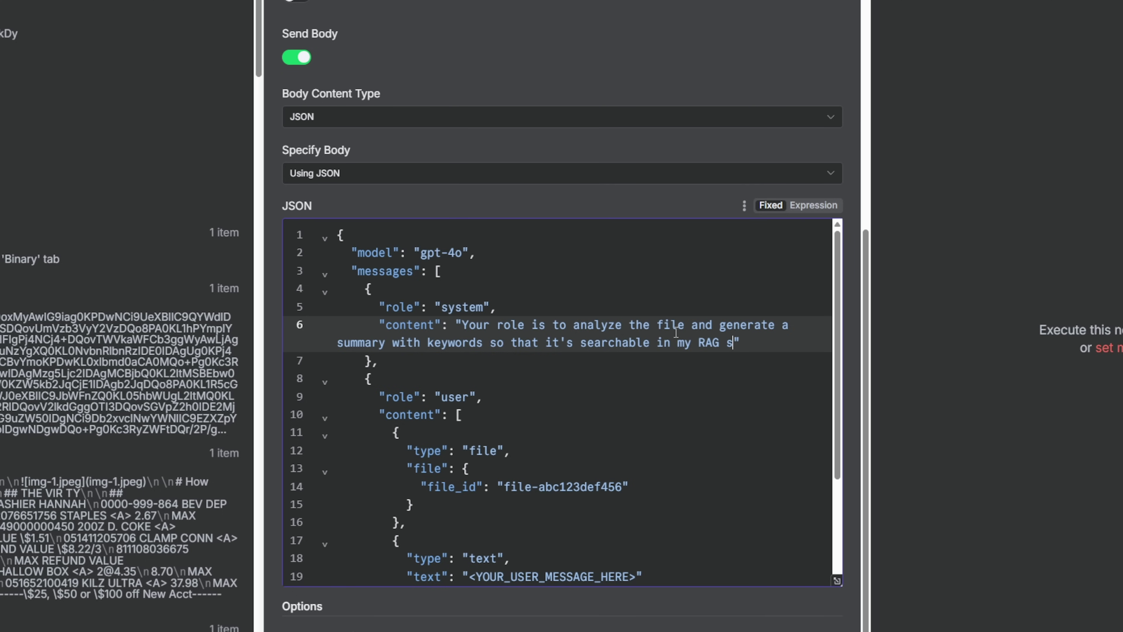
text(ystem late)
Continue the system prompt with ", make sure to be thorough in the summary. Output content in JSON format: {"
text(r, make sure to be )
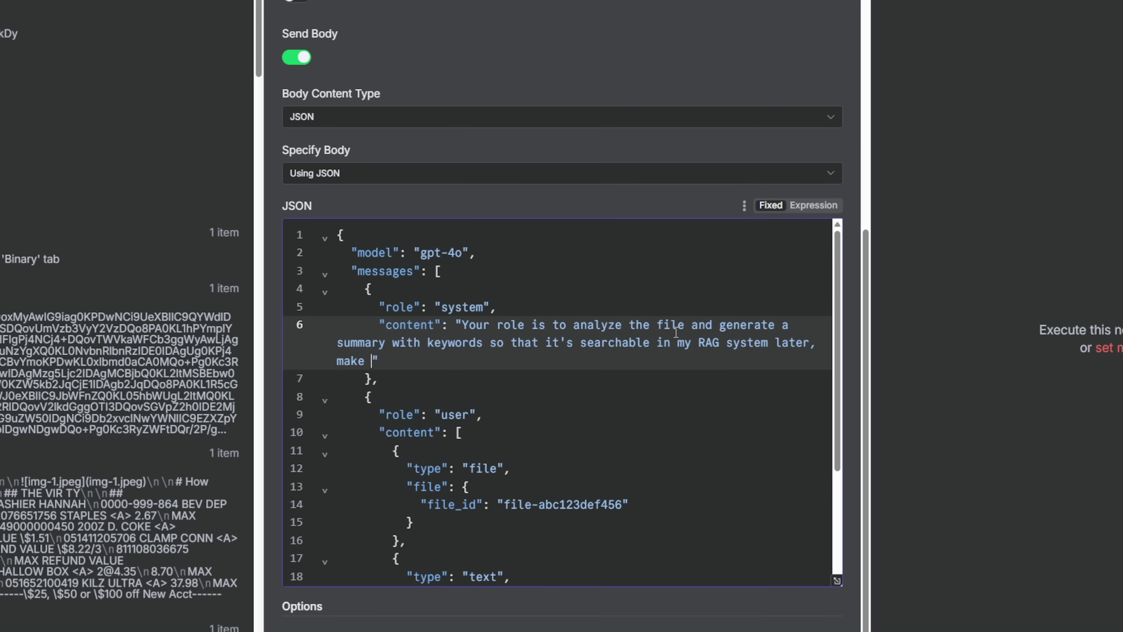
text(thorough in the summary. )
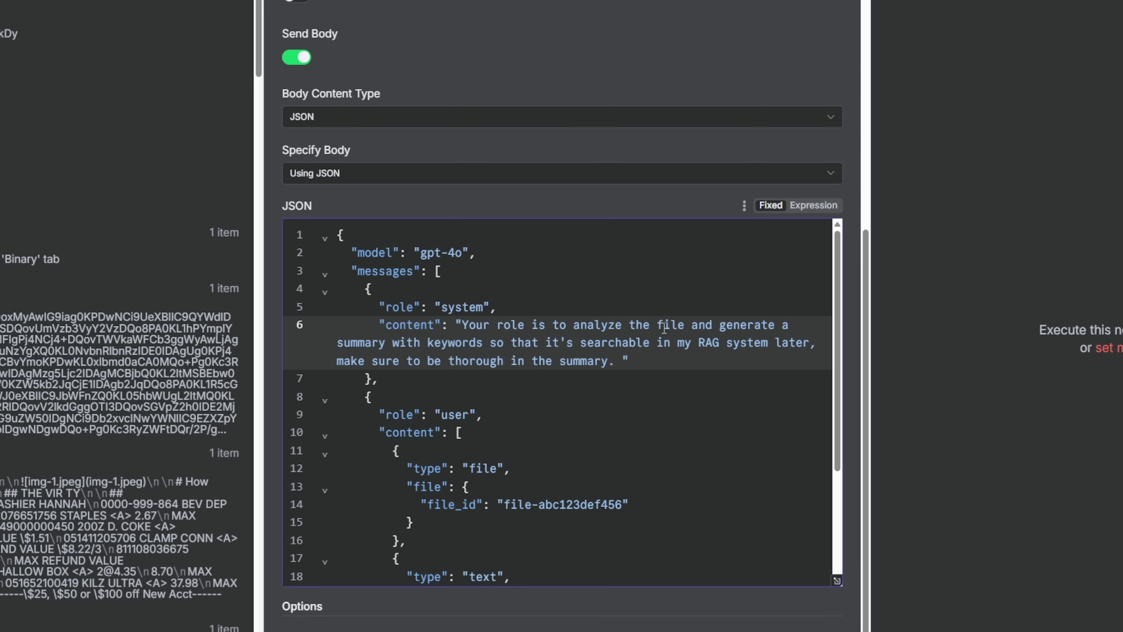
text(Output content in JSON format: {)
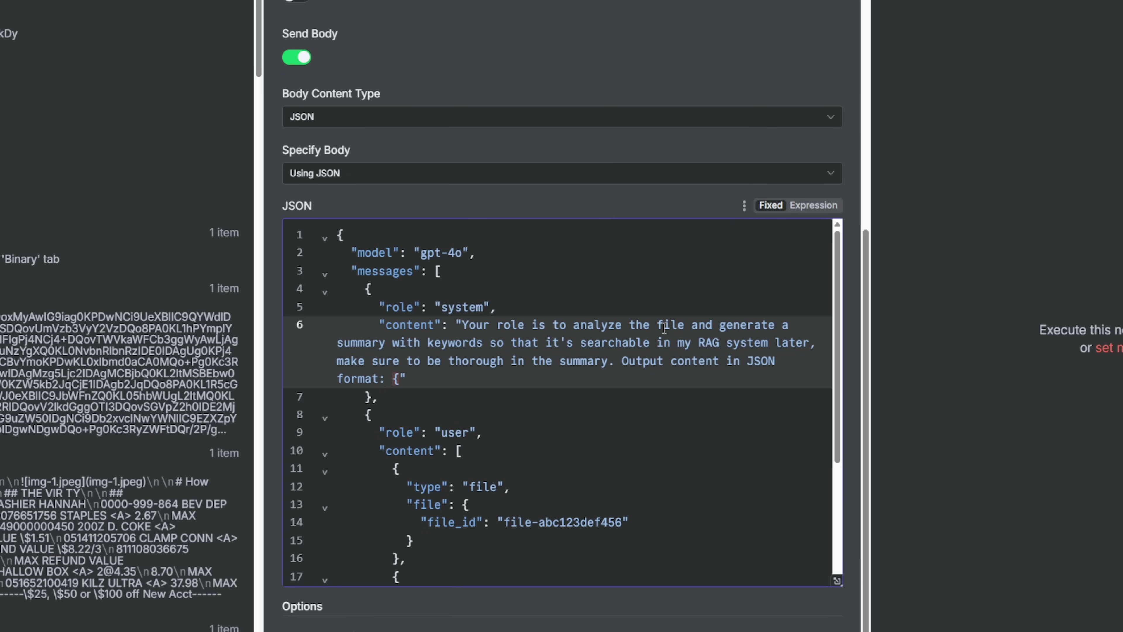
Complete the prompt's JSON format with "summary": "A thorough summary of the document" and "keywords": "a comma separated list of keywords", and close the brace
scroll(655, 337, down, 2)
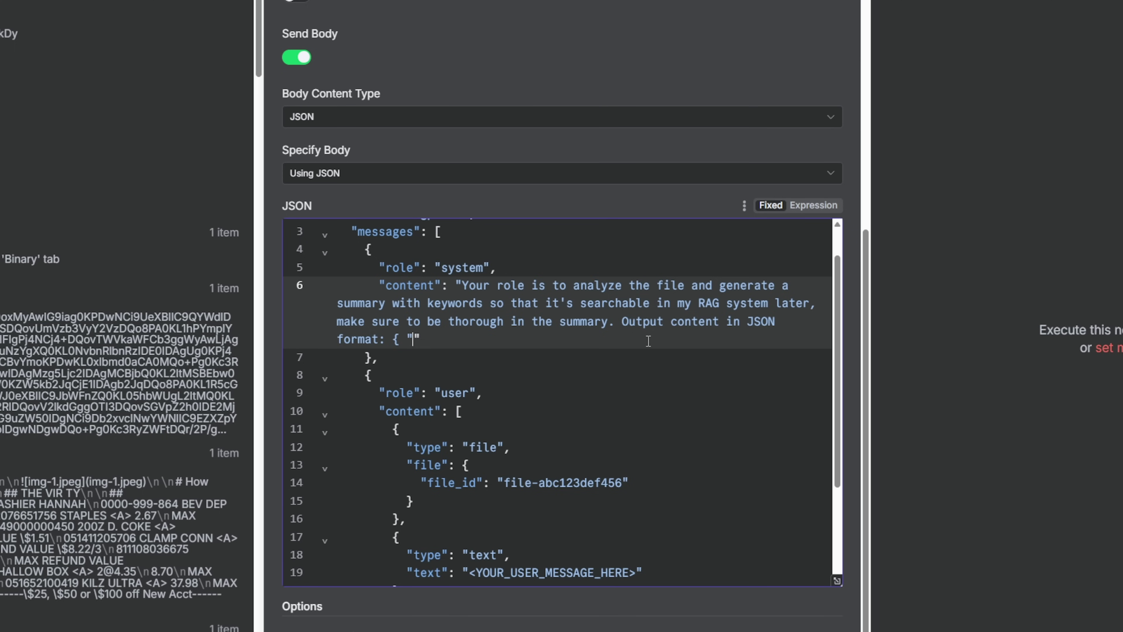
text(ummary": " "A thr)
key(BackSpace)
text(orough summary of the )
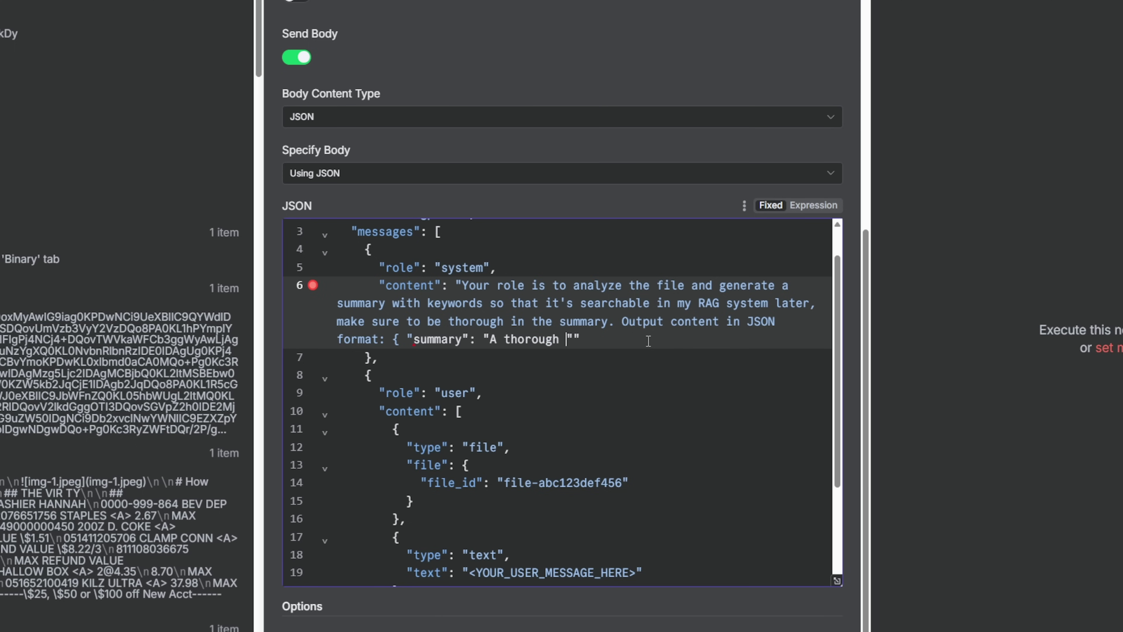
text(document")
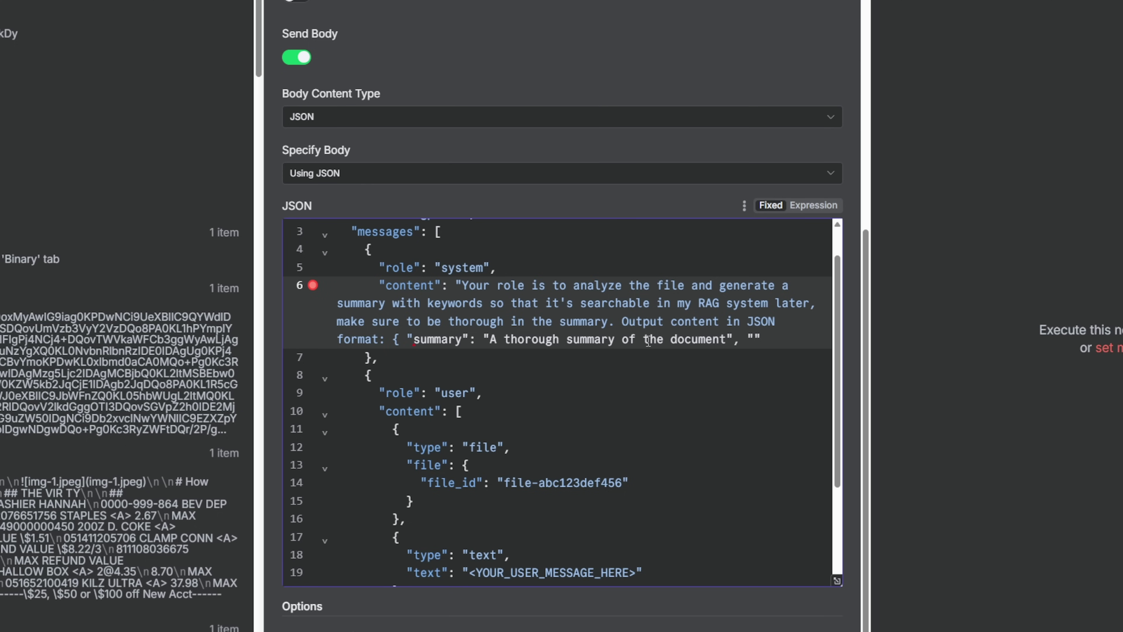
text(, "keywords": )
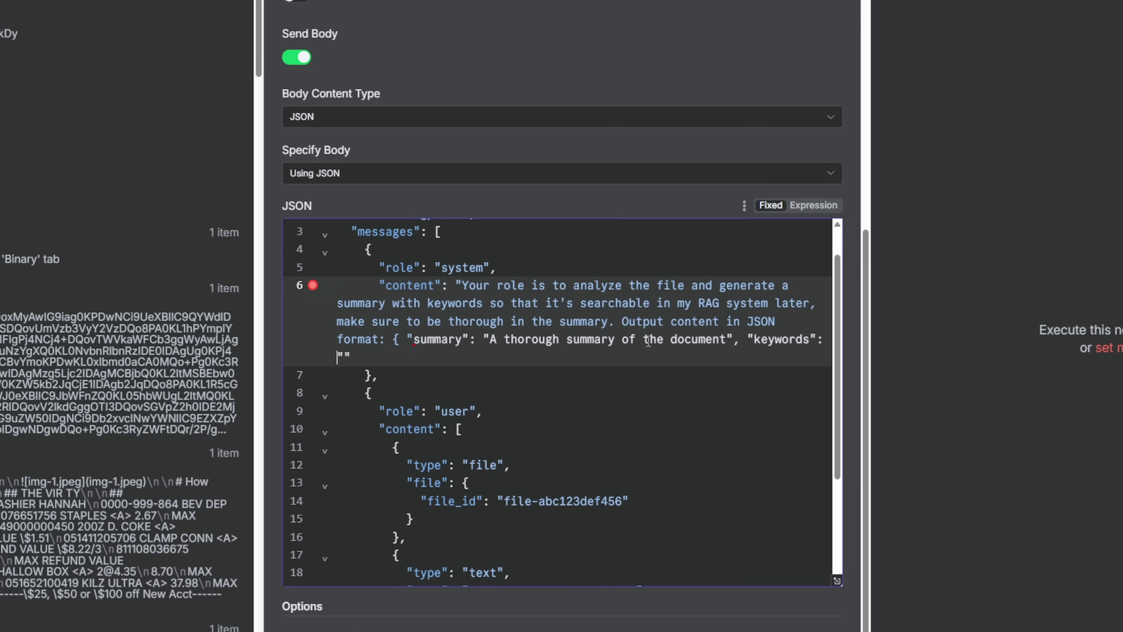
text("a comma)
text( separated list of)
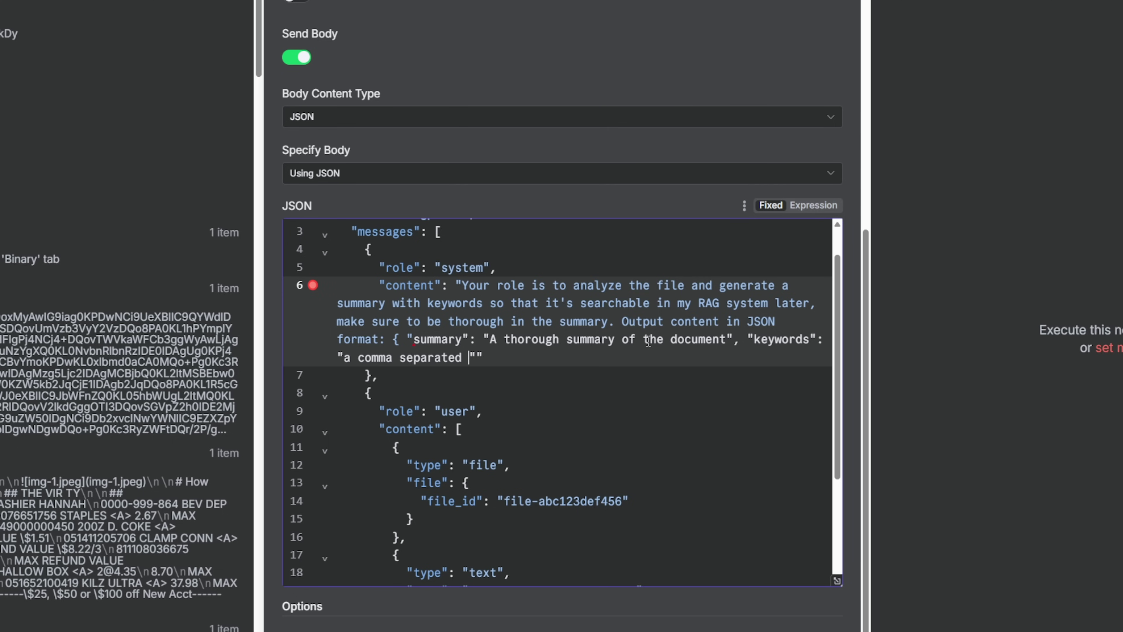
text( keywords)
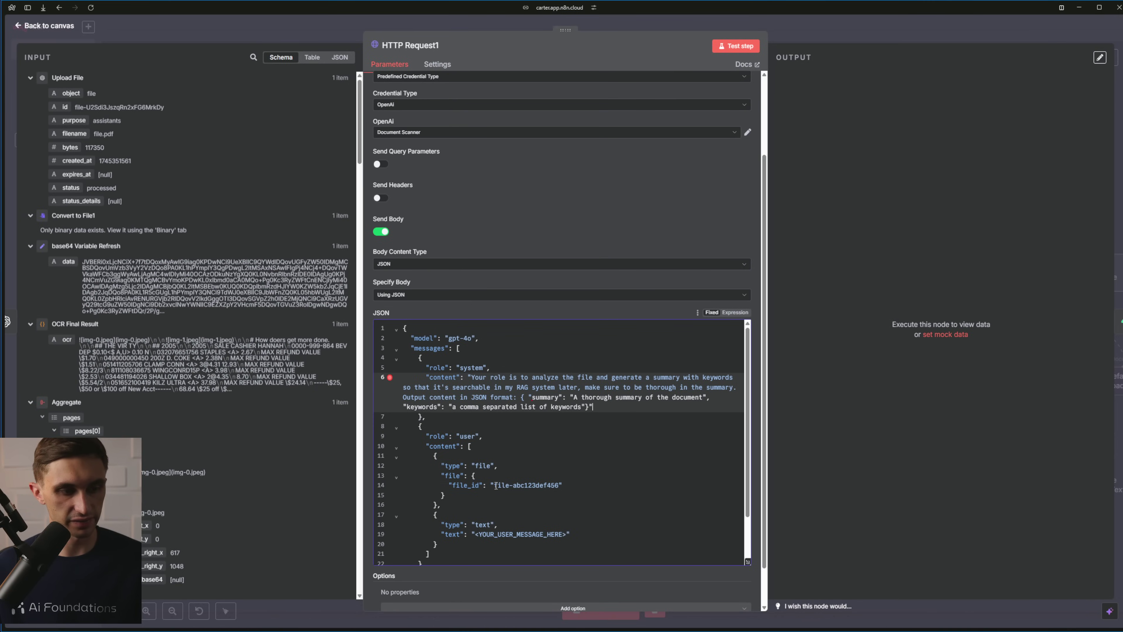
Clear the sample file_id value in the JSON body and map the Upload File node's id into the body
drag(495, 486, 558, 491)
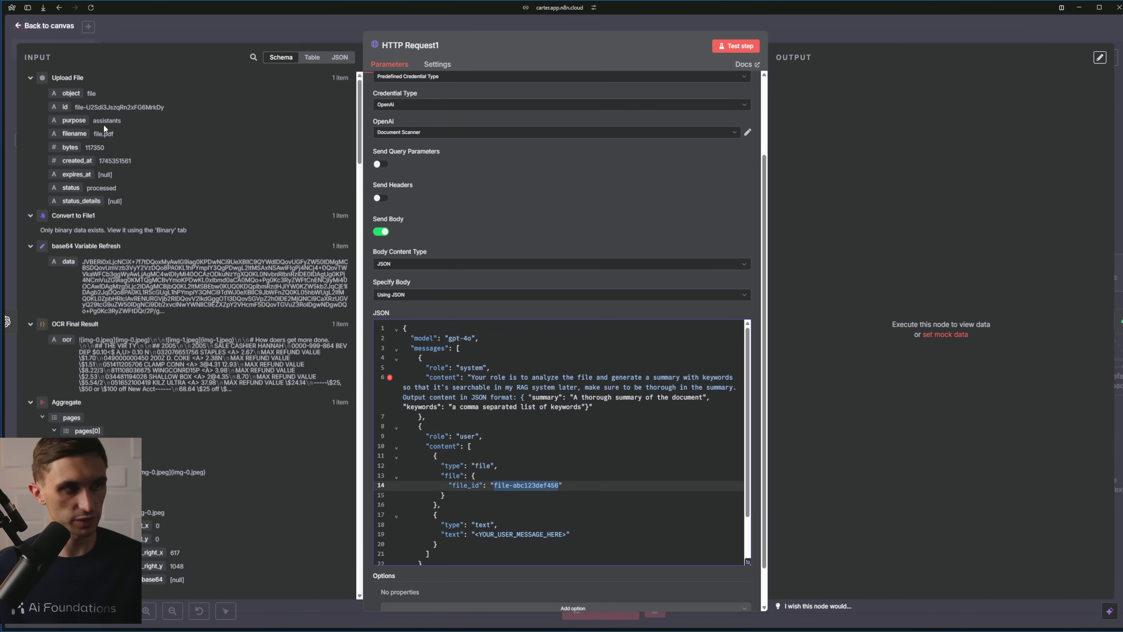
key(BackSpace)
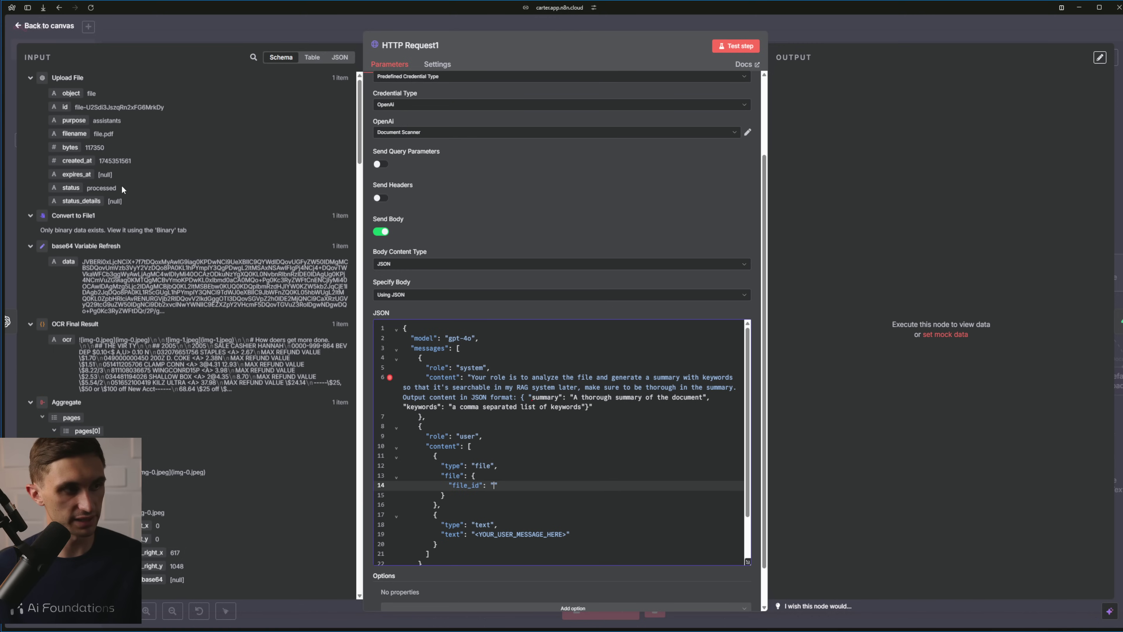
drag(64, 107, 445, 430)
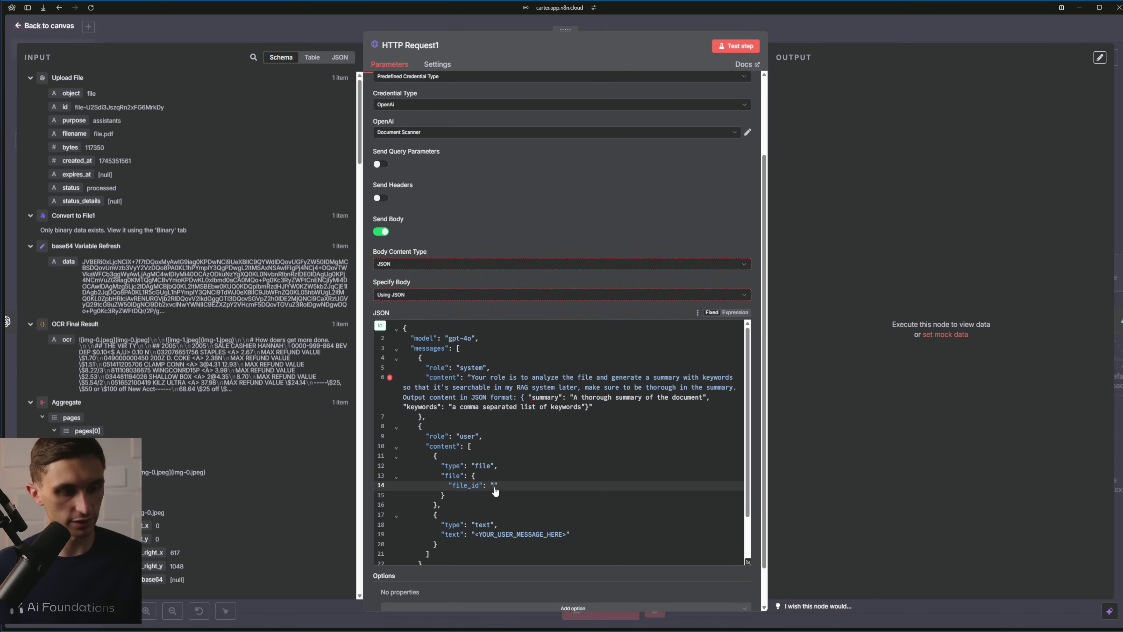
drag(494, 486, 494, 486)
scroll(497, 449, down, 3)
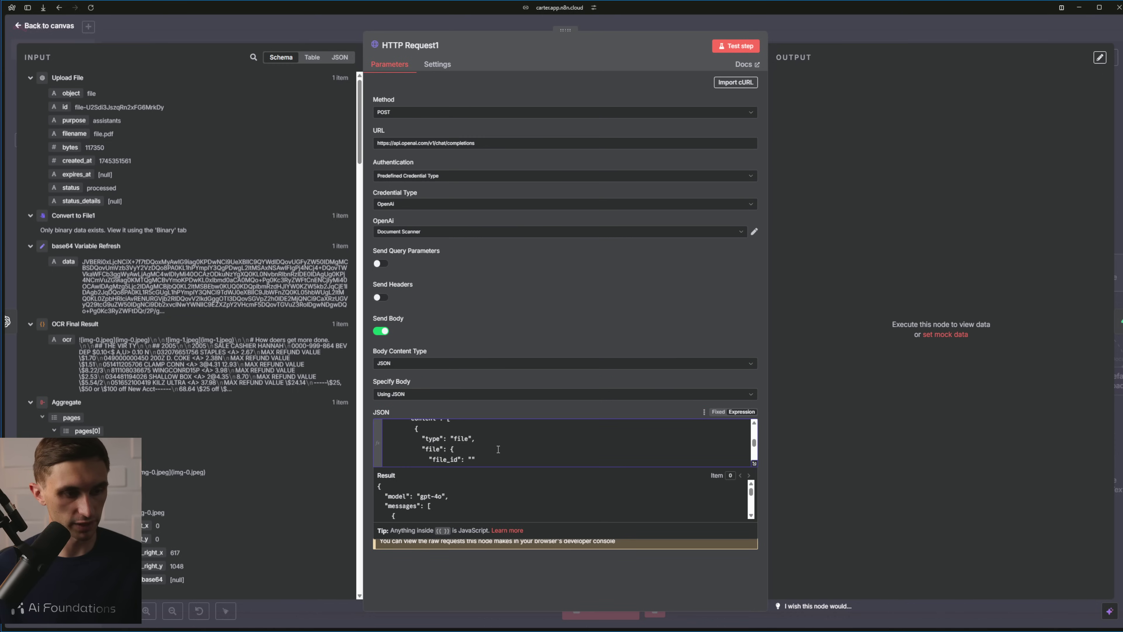
In the expanded expression editor, move {{ $json.id }} from the end of the body to between the file_id quotes
click(754, 464)
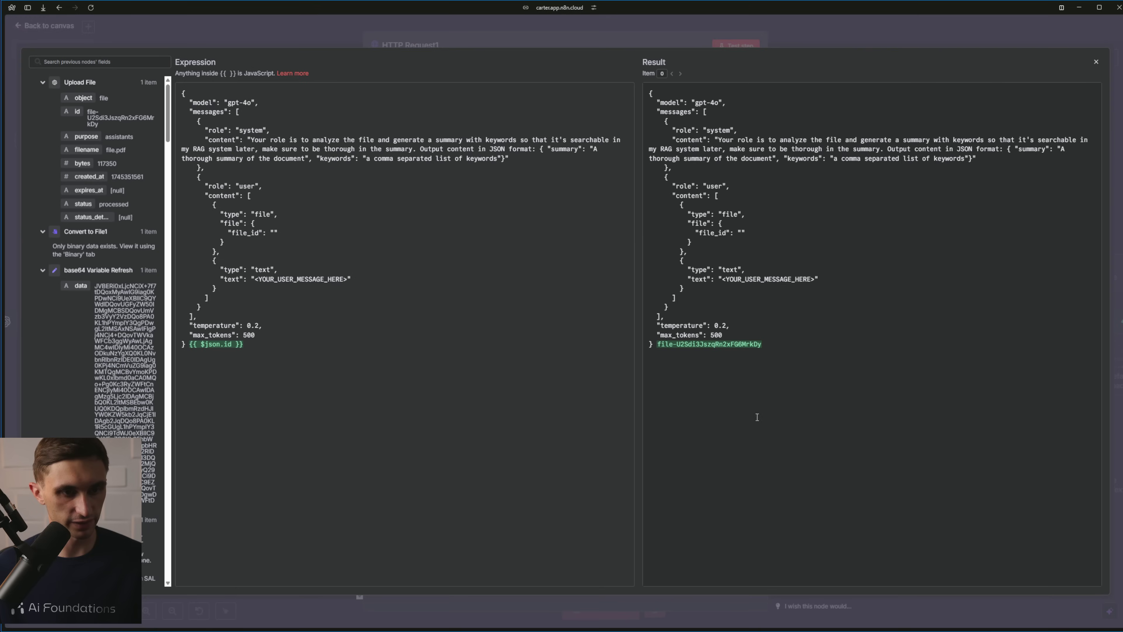
drag(243, 345, 188, 344)
key(ctrl+c)
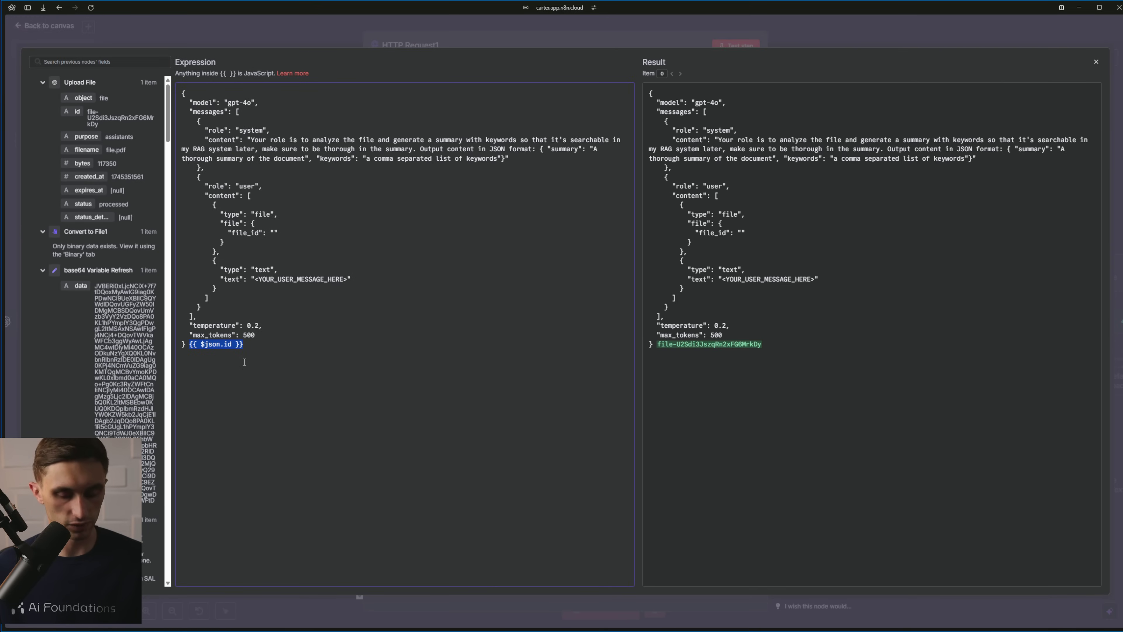
key(BackSpace)
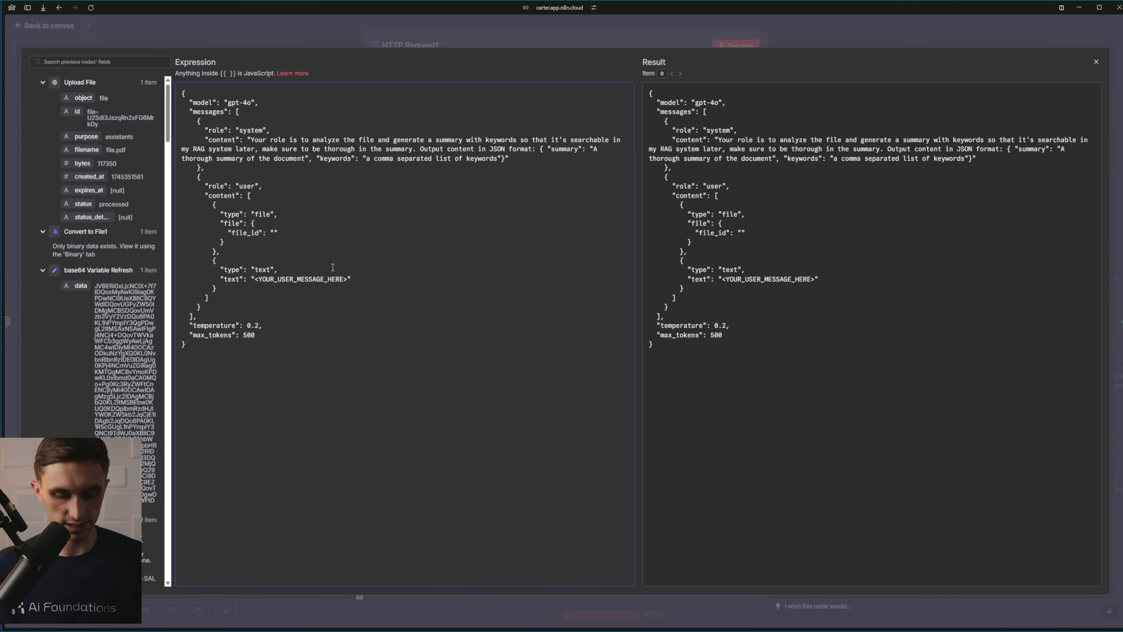
click(272, 232)
key(ctrl+v)
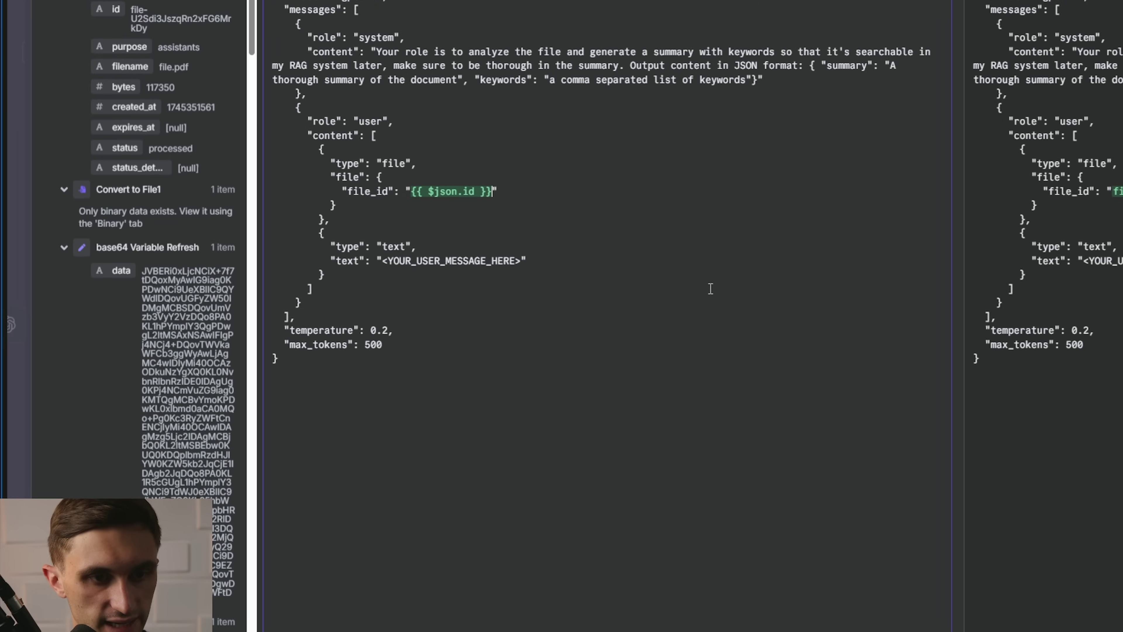
Replace the user message placeholder with "Summarize this file."
click(514, 258)
drag(520, 261, 382, 261)
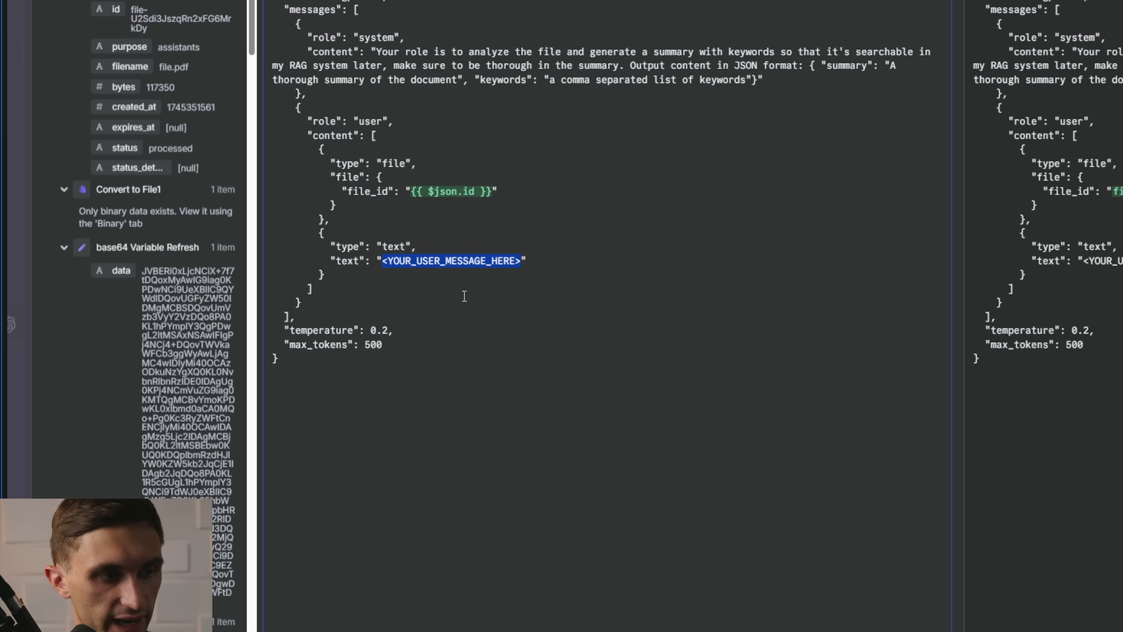
key(BackSpace)
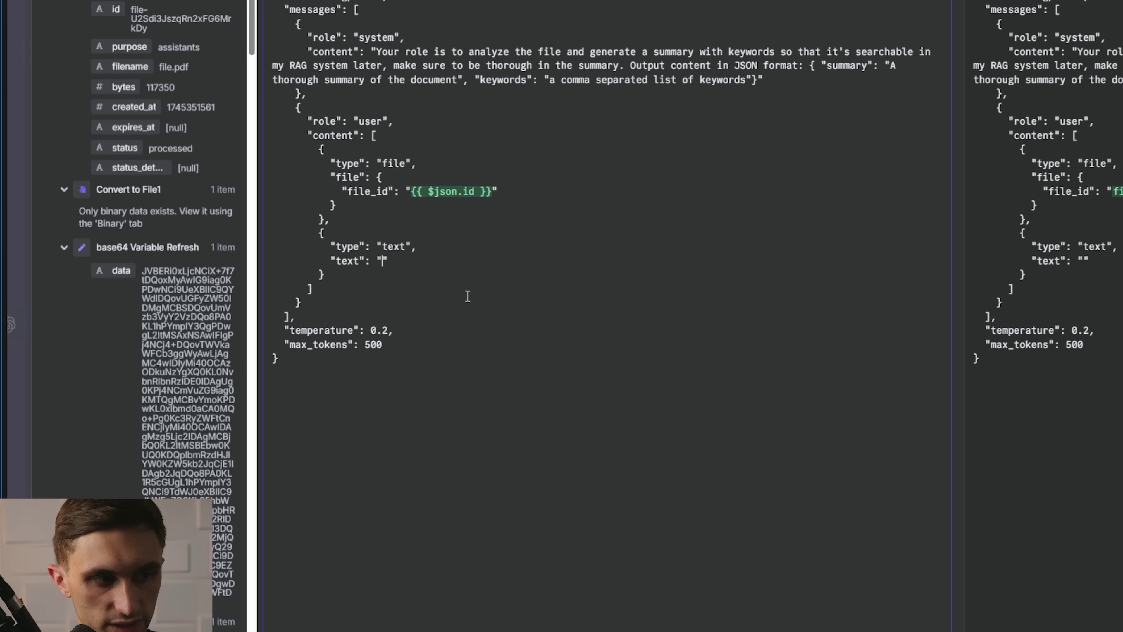
text(Summarize this f)
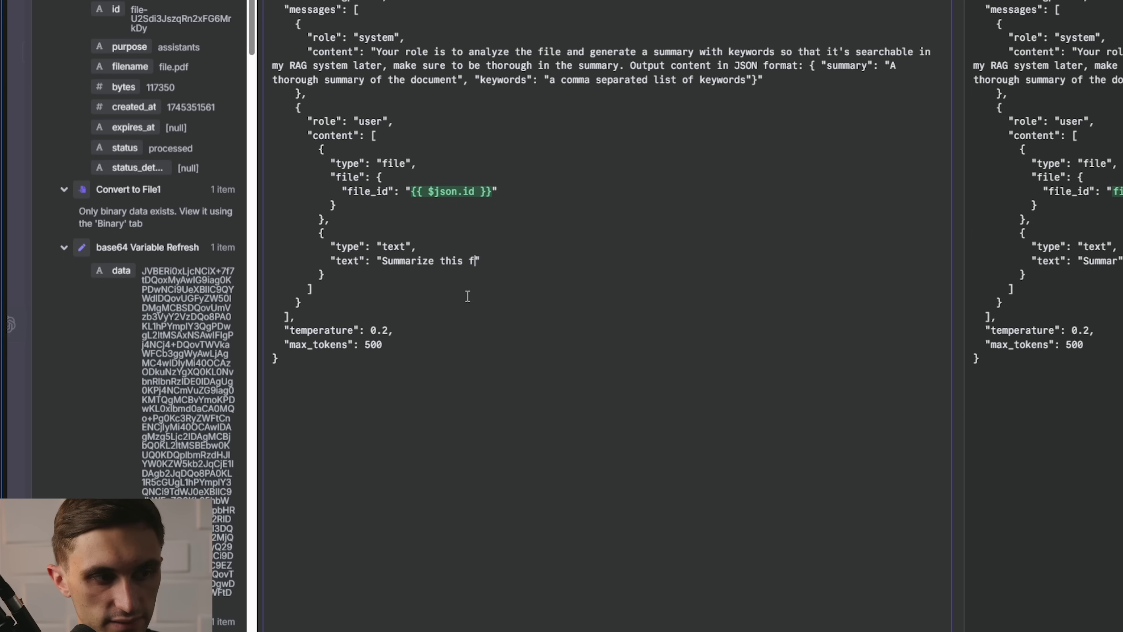
text(ile)
text(.)
Set max_tokens to 0 in the JSON body
double_click(373, 345)
key(BackSpace)
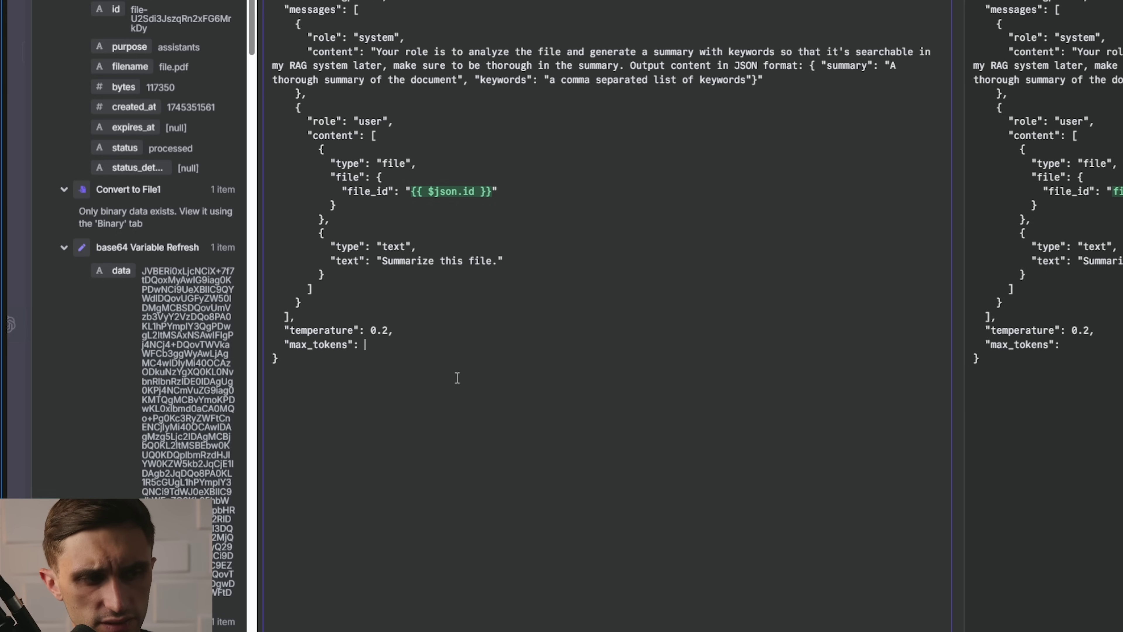
text(0)
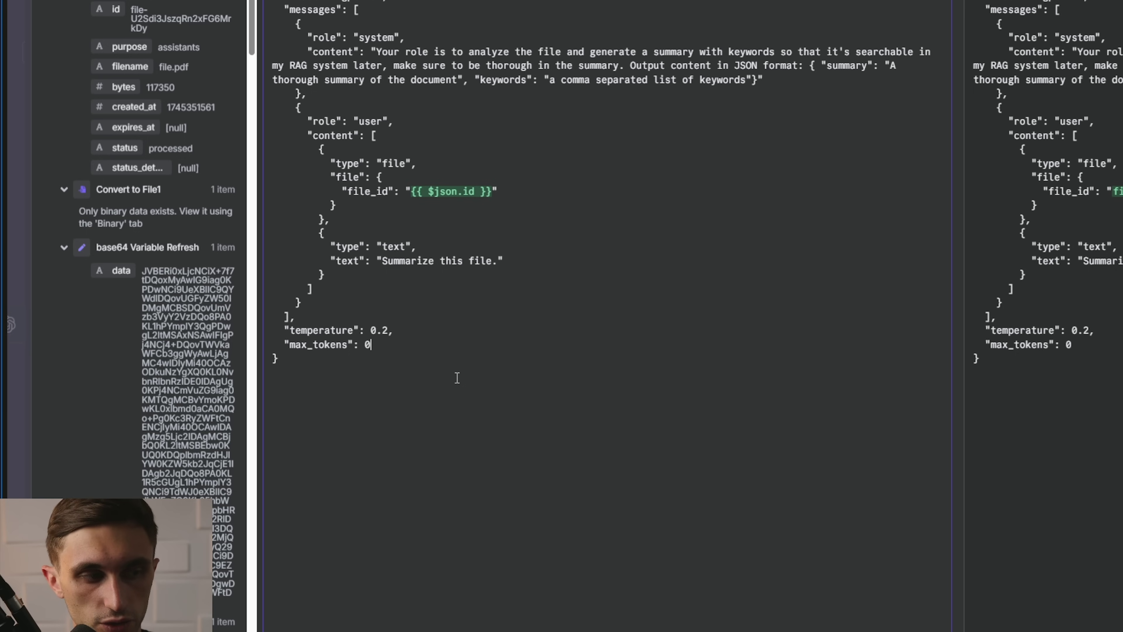
click(458, 377)
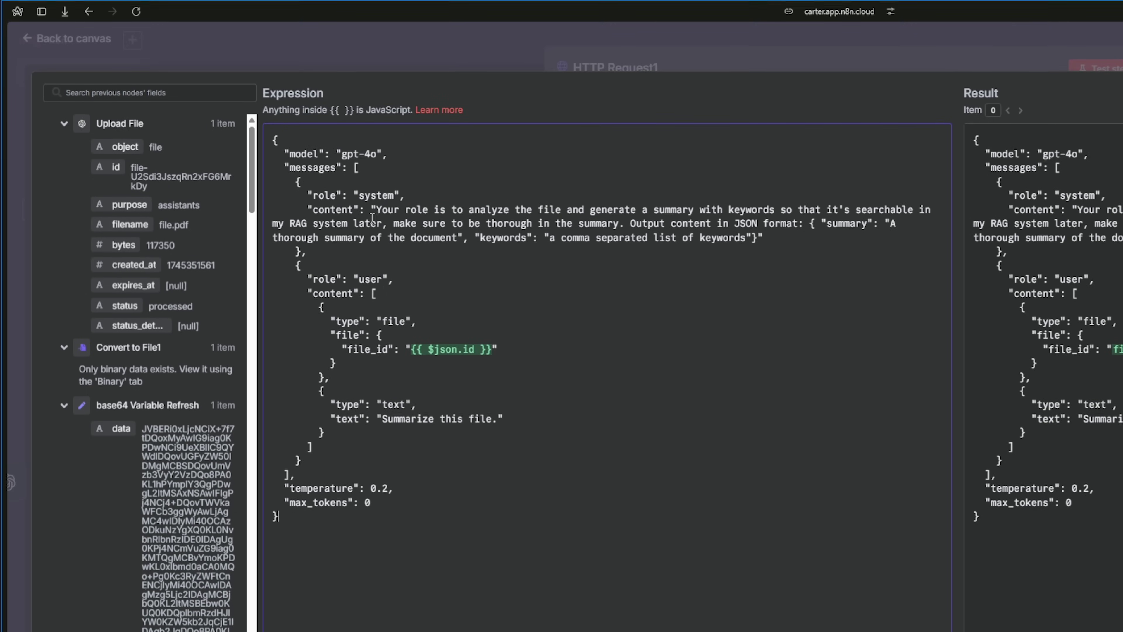
Copy the entire JSON body and paste it into a new message in the ChatGPT conversation
drag(455, 219, 726, 242)
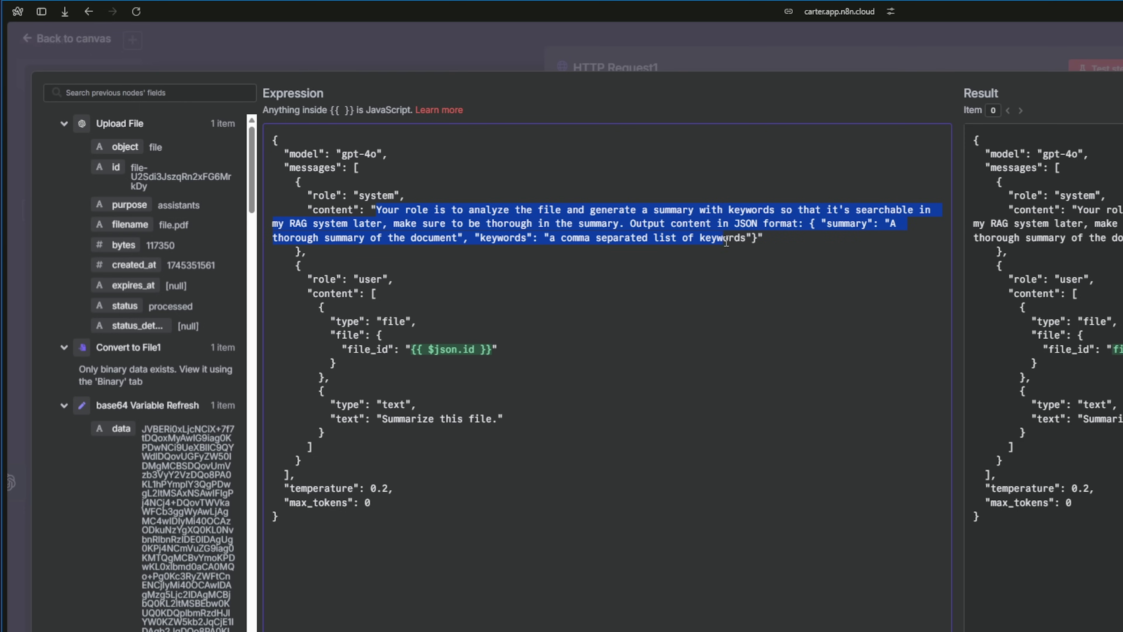
click(761, 239)
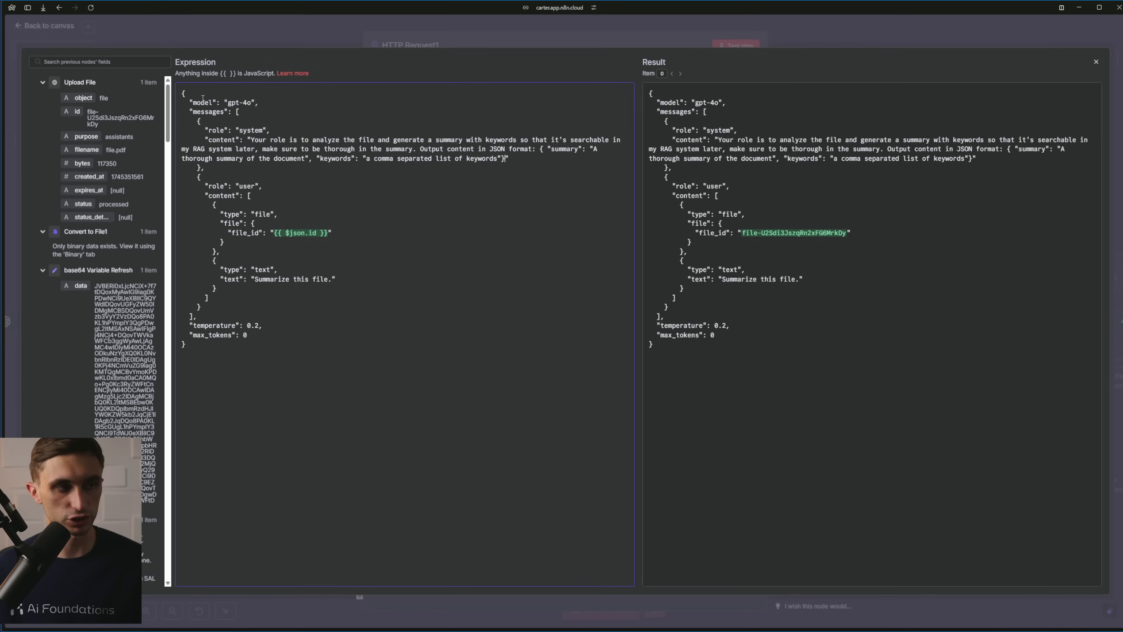
drag(182, 94, 285, 402)
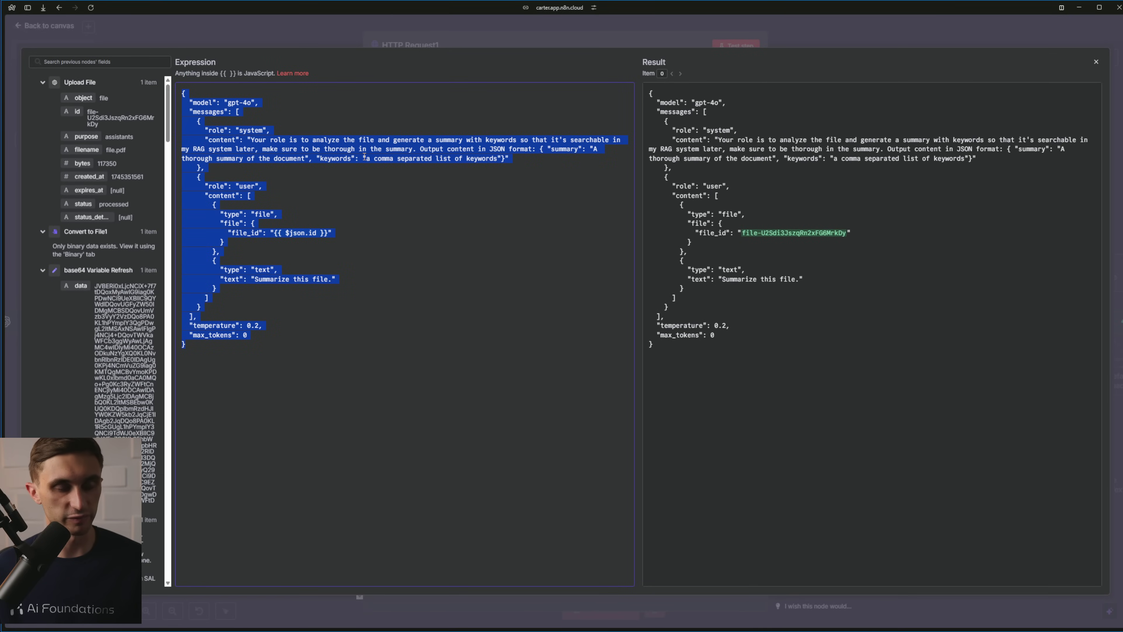
key(ctrl+Tab)
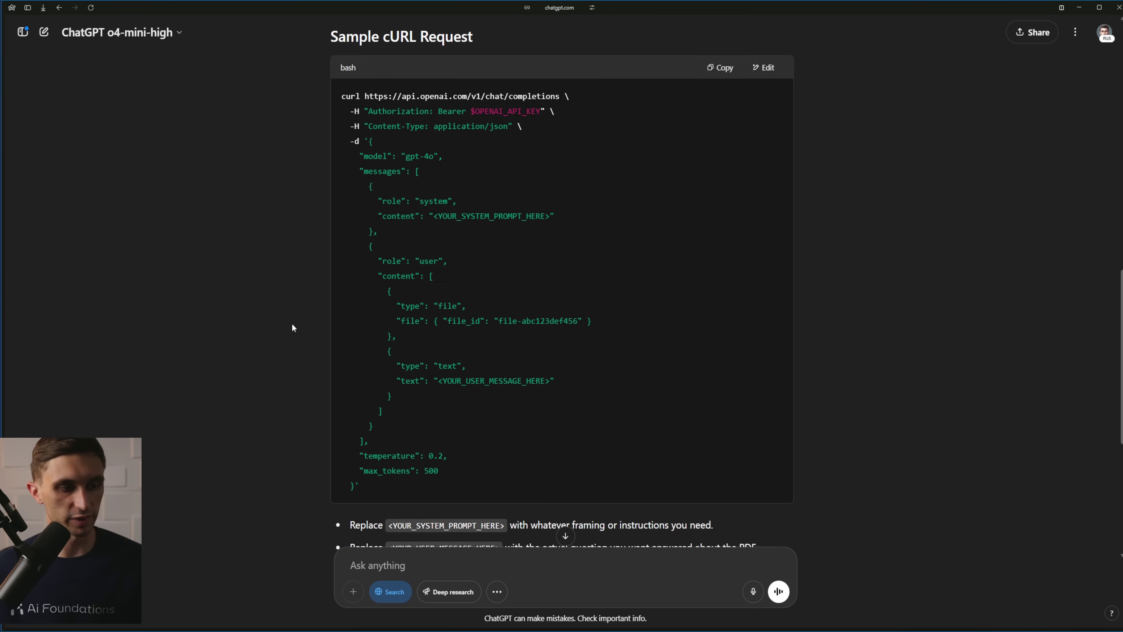
scroll(292, 327, down, 6)
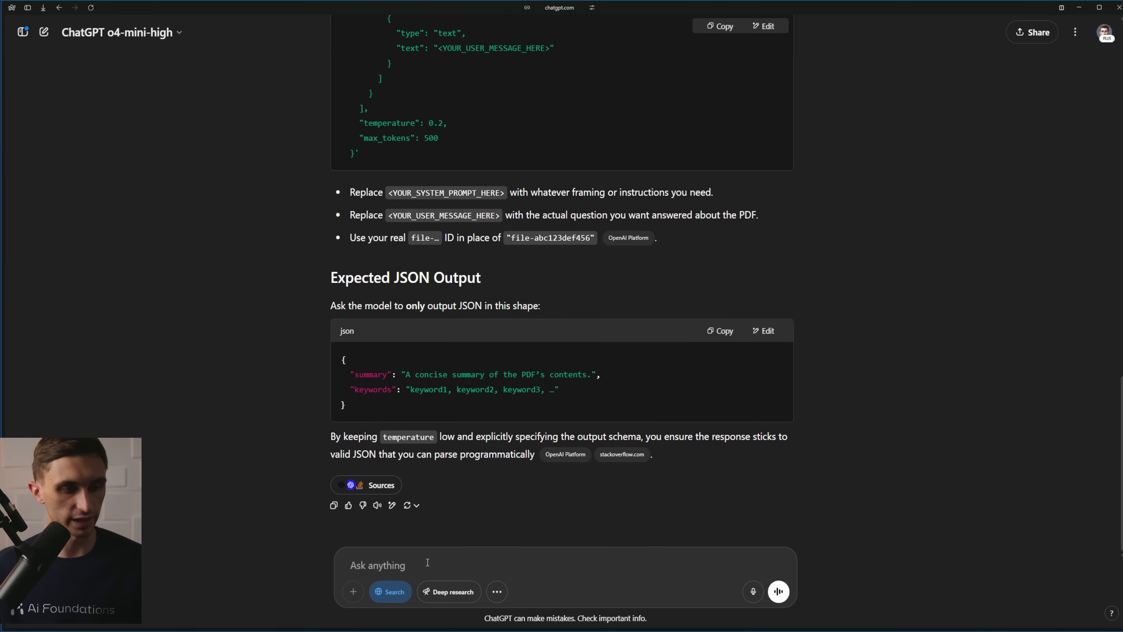
key(ctrl+v)
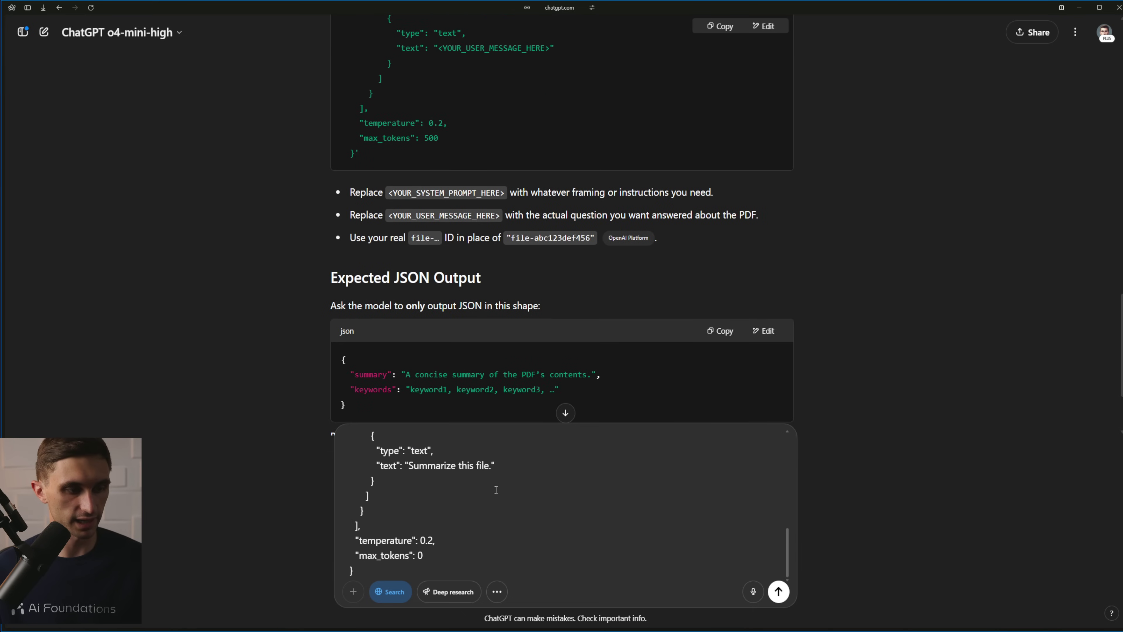
Below the pasted body, leave a blank line and write "make sure this body is formated correctly for an http request and"
key(shift+Return)
key(shift+Return)
text(make sure )
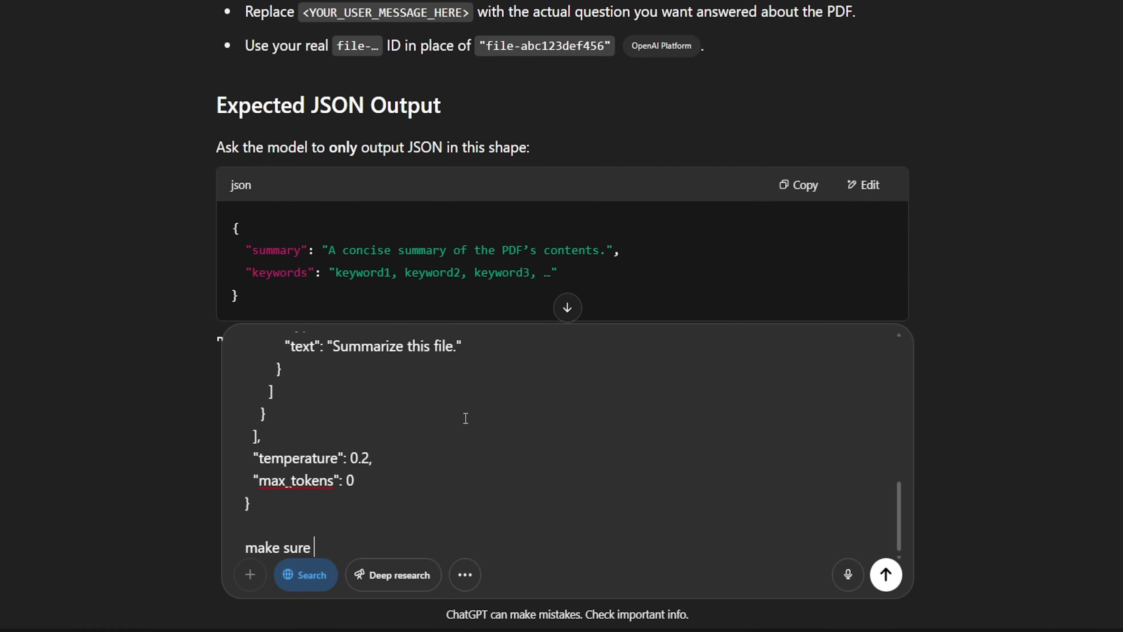
text(this bod)
text(y is formated correctly for )
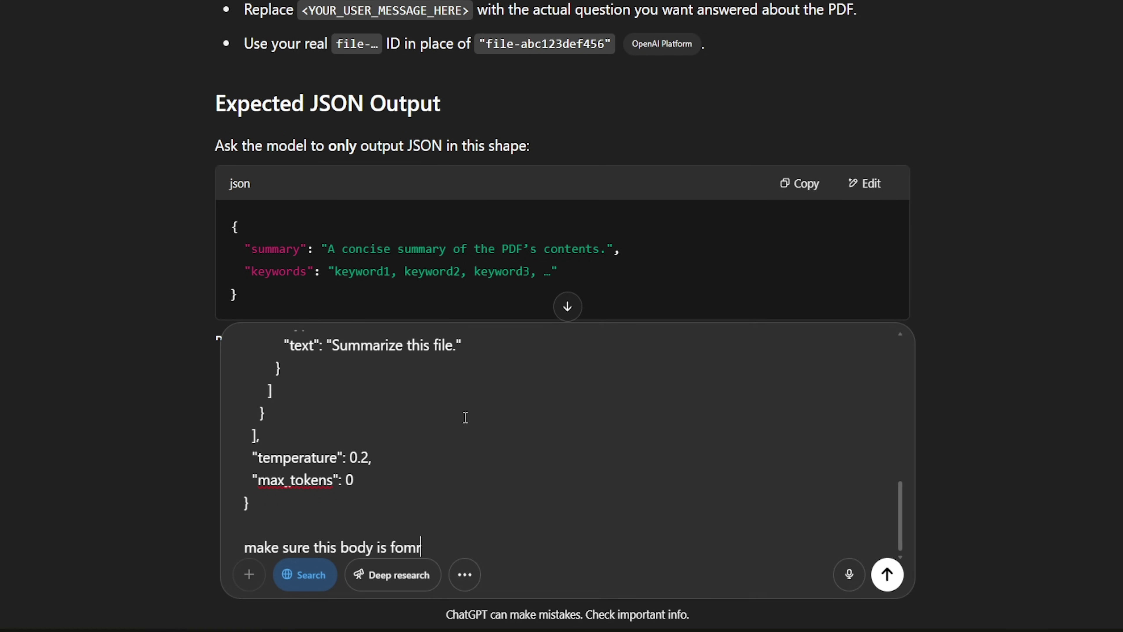
text(an )
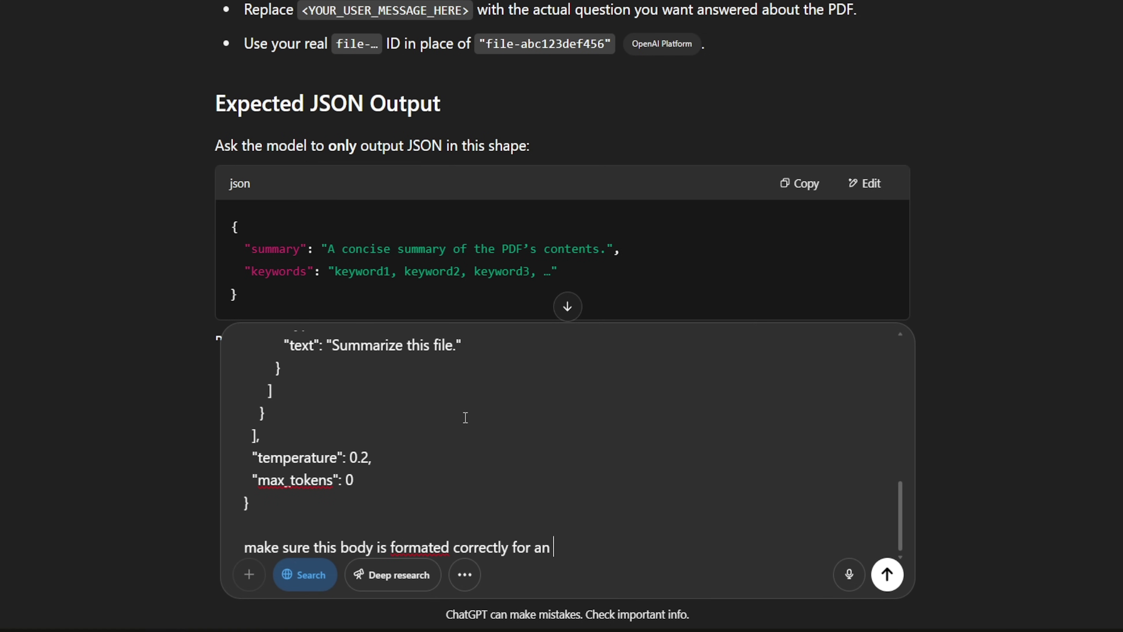
text(http request and )
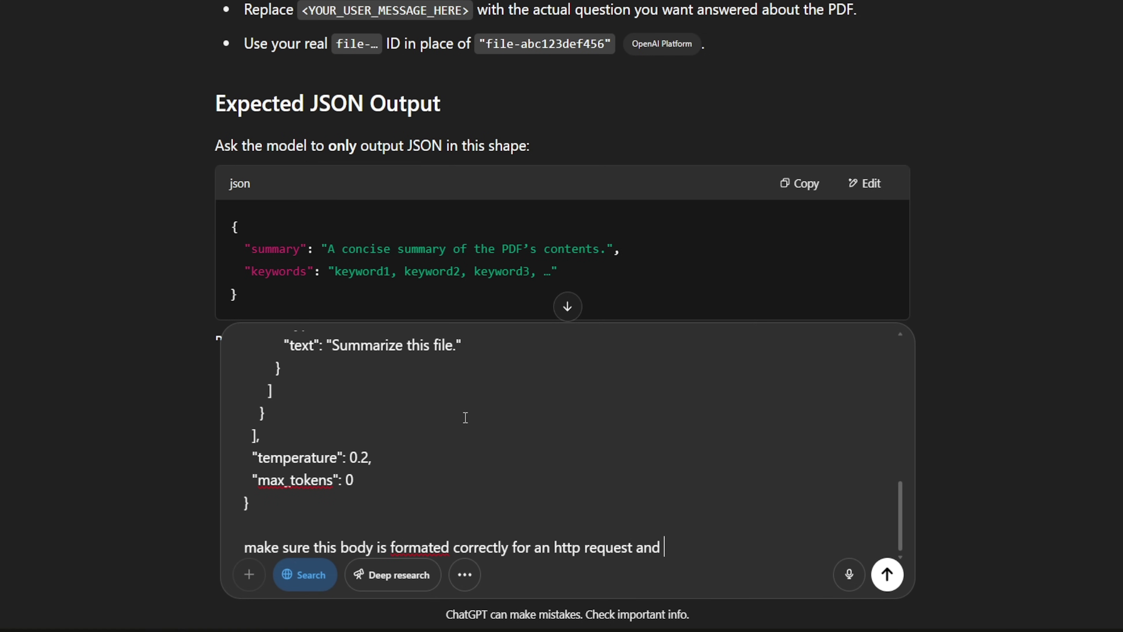
Continue the message with "also make sure that we add the json structure and output type if necessary and if required by open"
text(also make sure that we )
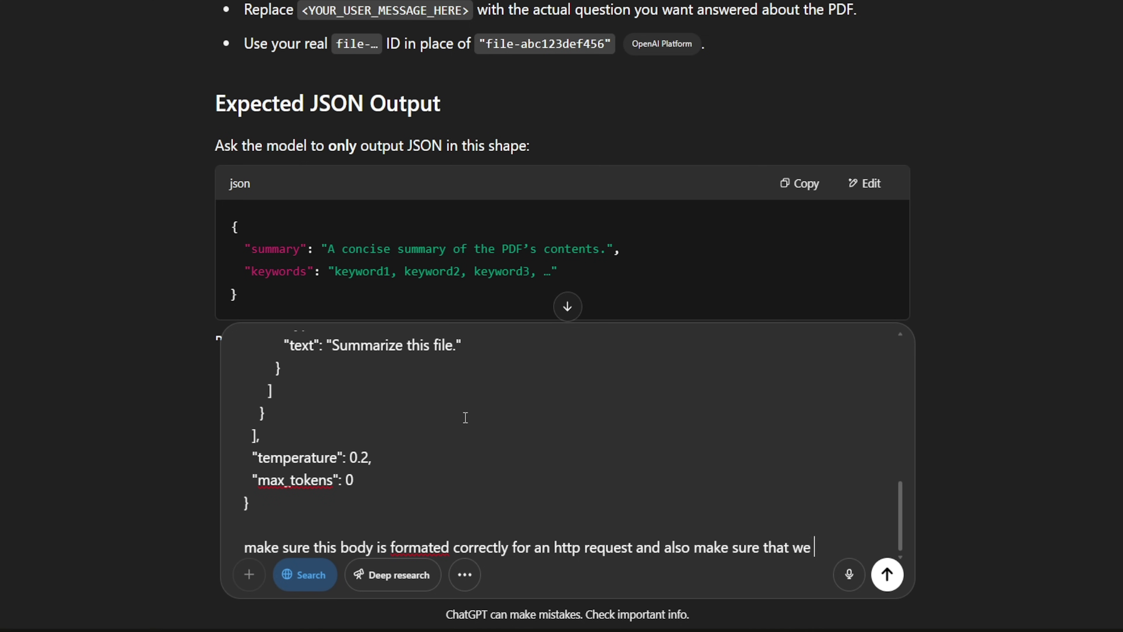
text(add the json stru)
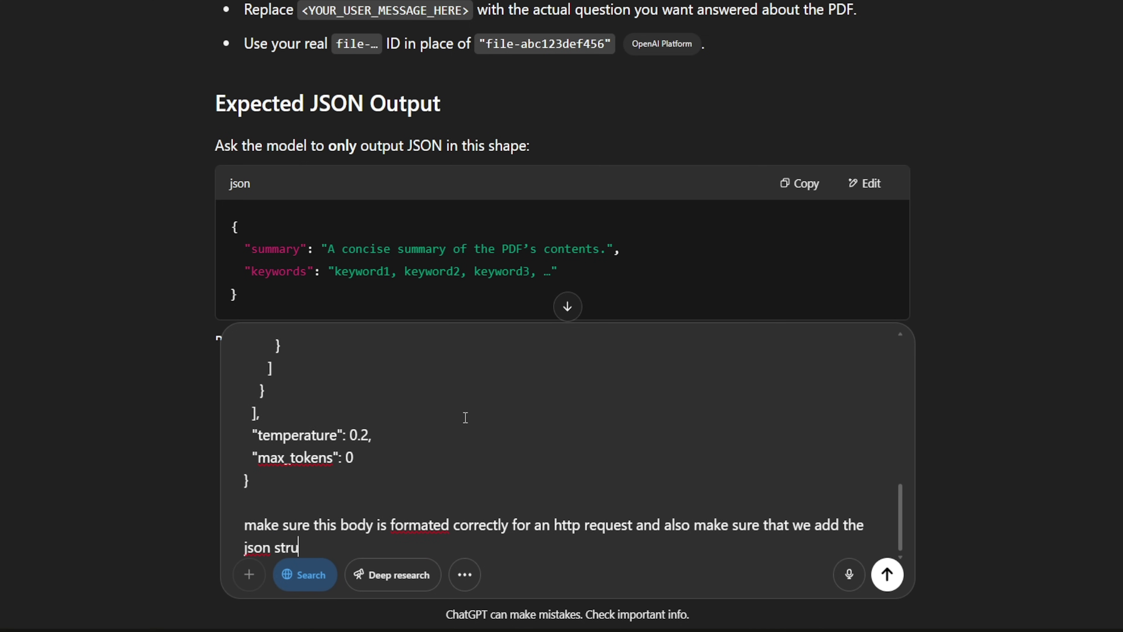
text(cture and output type if )
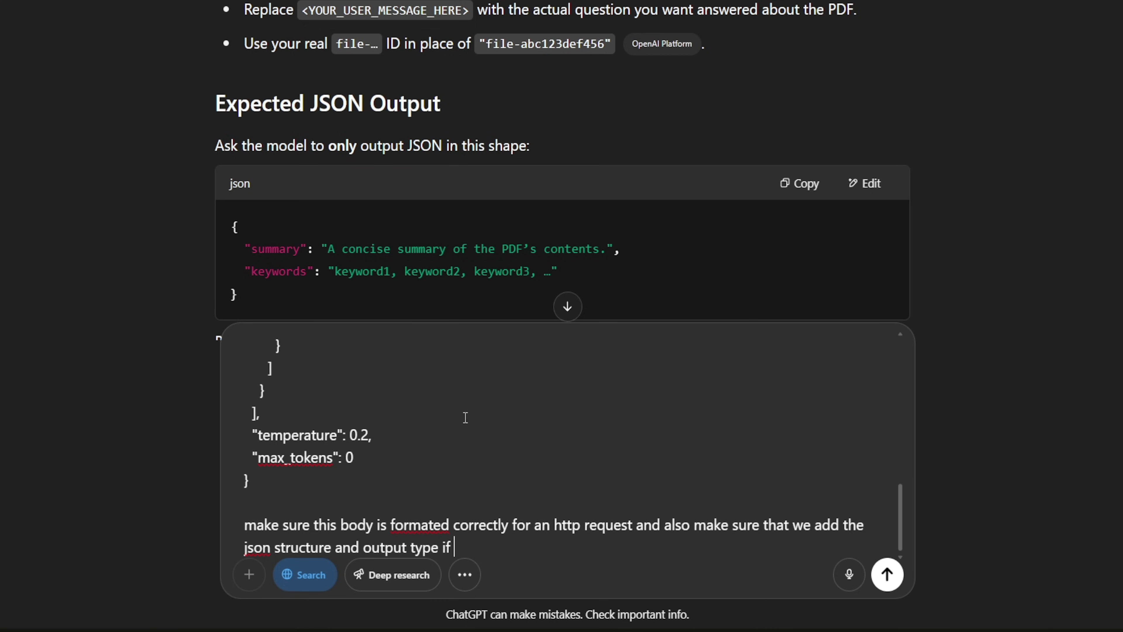
text(necessary and if)
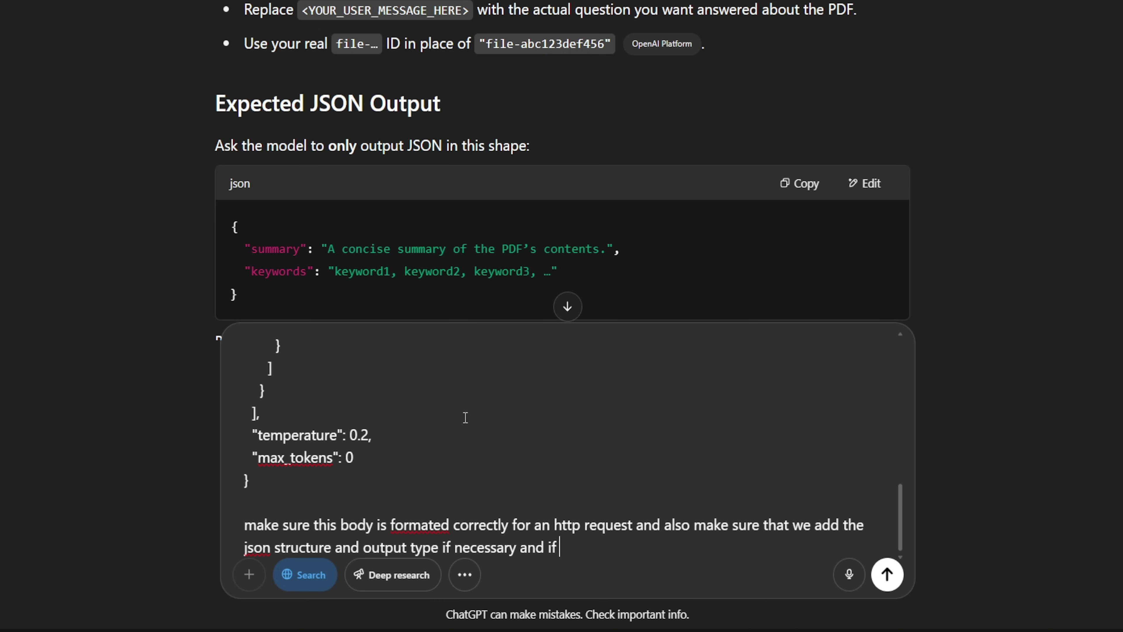
text( required by open )
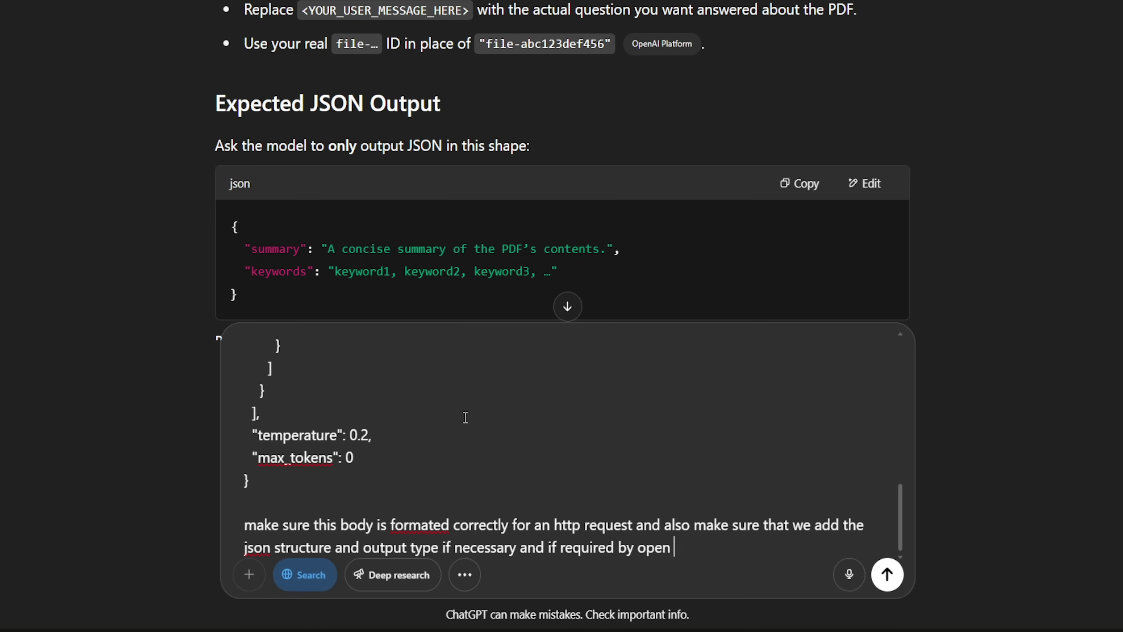
Finish the message with "ai. I want the json output to be mandatory." and send it to ChatGPT
text(ai. I want the j)
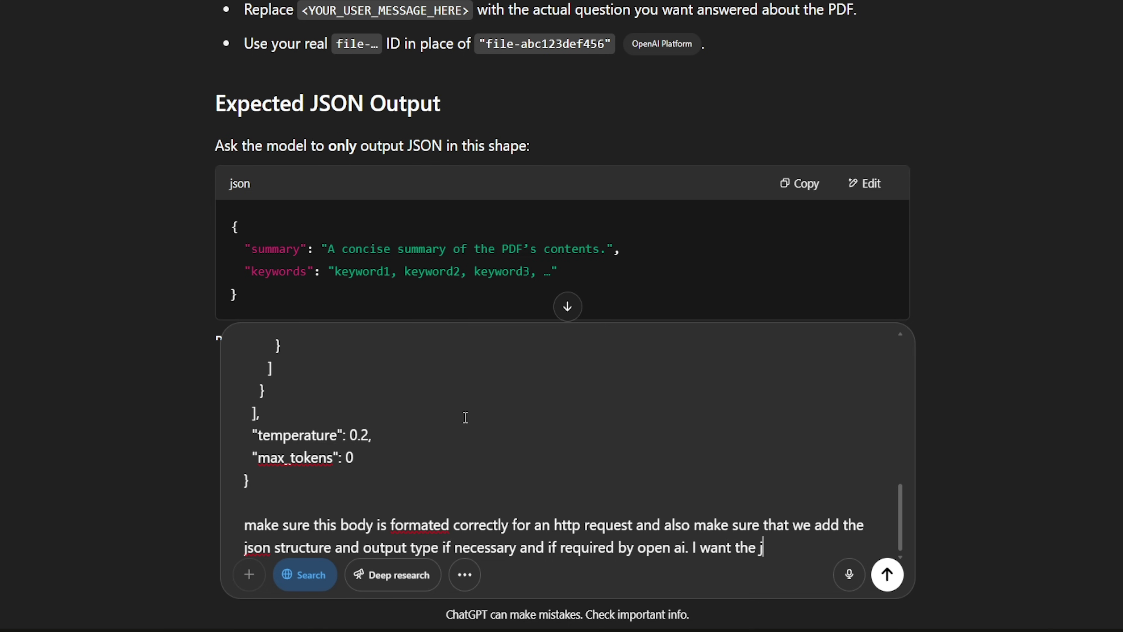
text(son output to be manda)
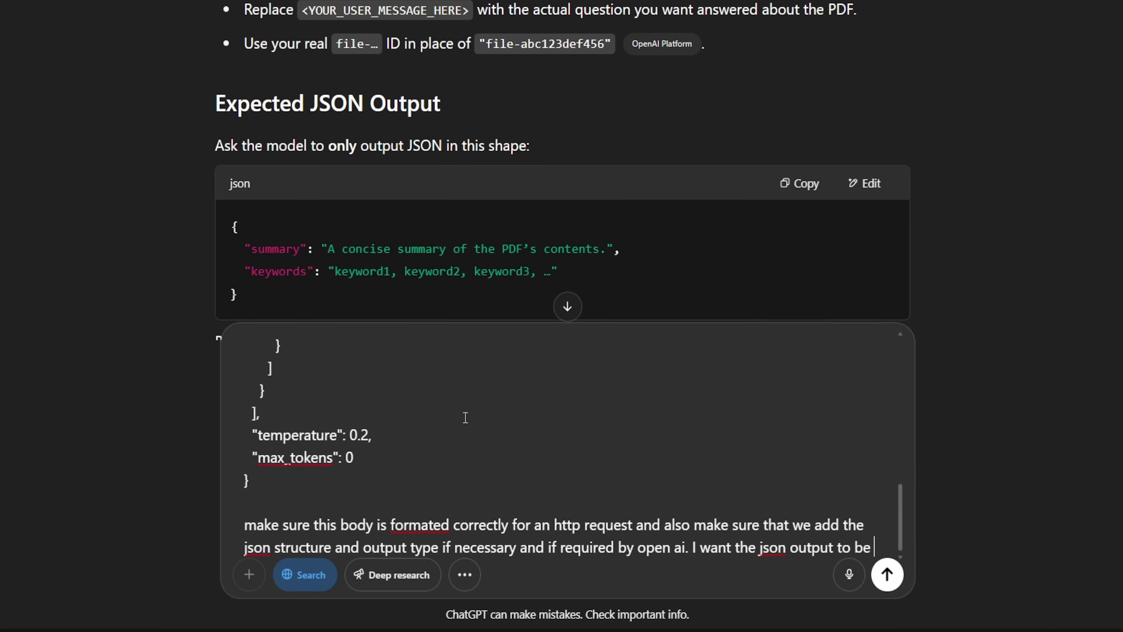
text(rt)
key(BackSpace)
key(BackSpace)
text(tory.)
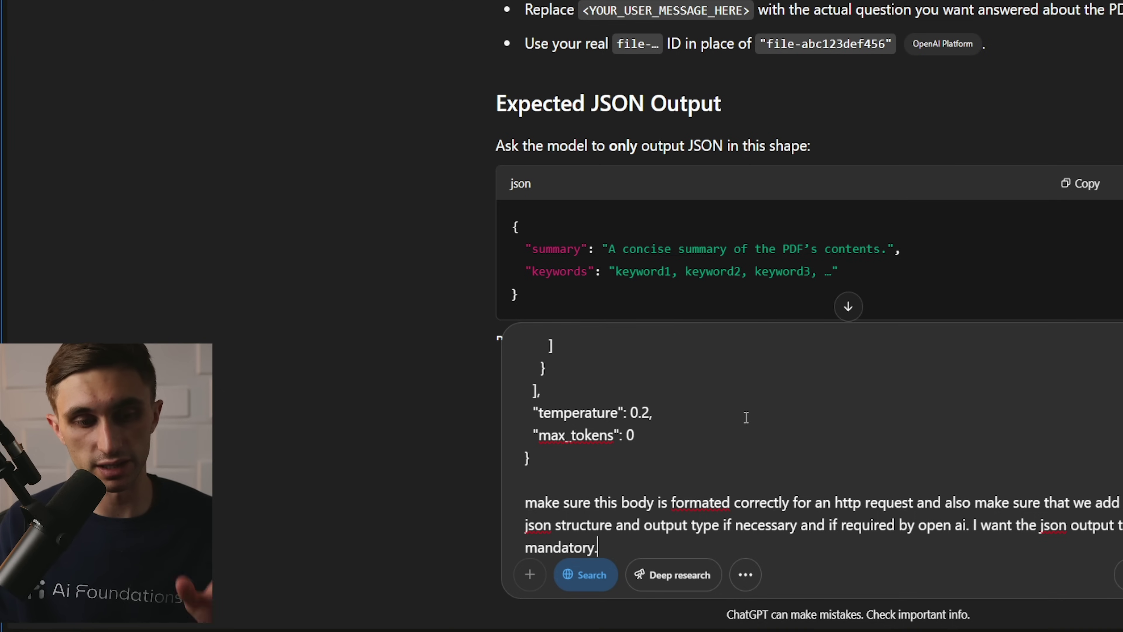
key(Return)
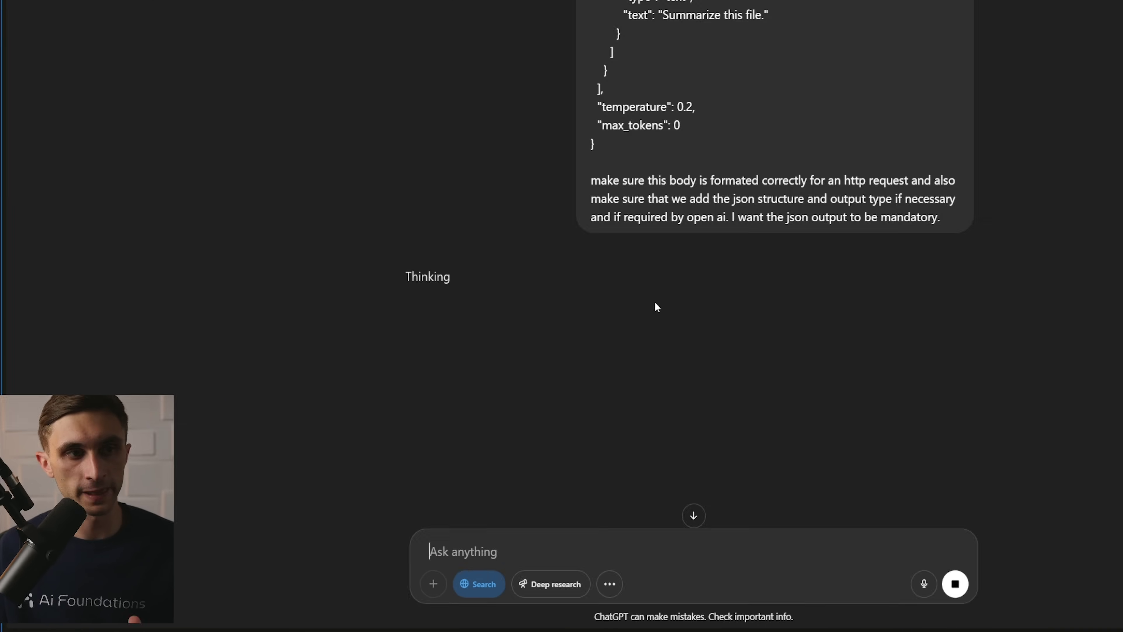
drag(534, 476, 482, 42)
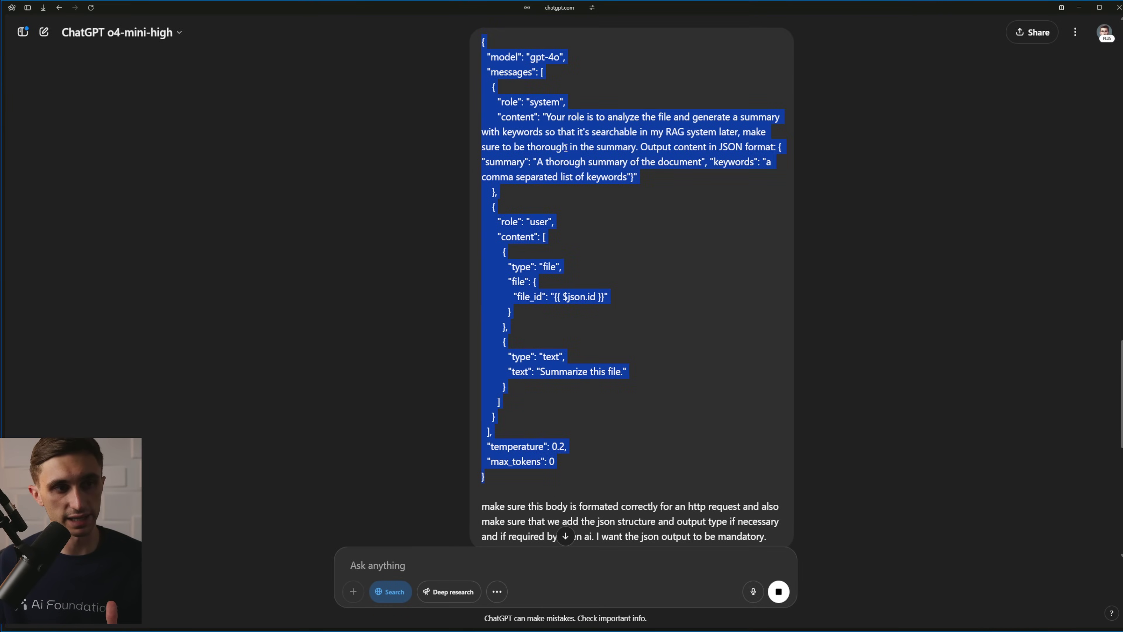
Examine the submitted prompt and the generated request body, including its file_id and response_format lines, and copy the generated JSON
click(596, 262)
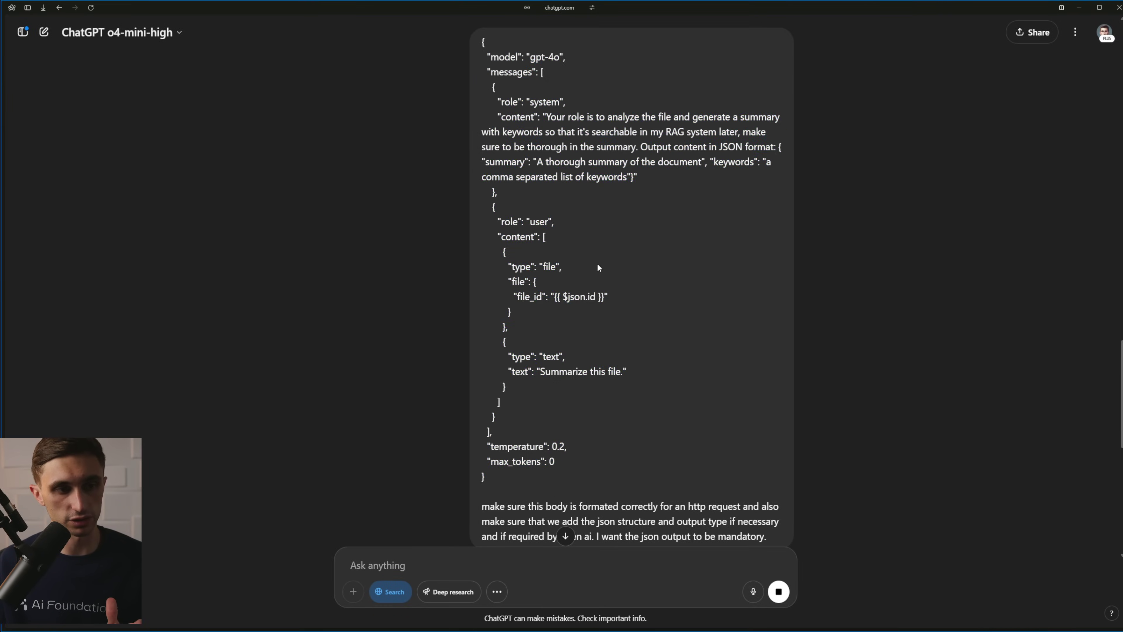
scroll(610, 262, down, 9)
scroll(608, 251, up, 6)
drag(556, 160, 604, 160)
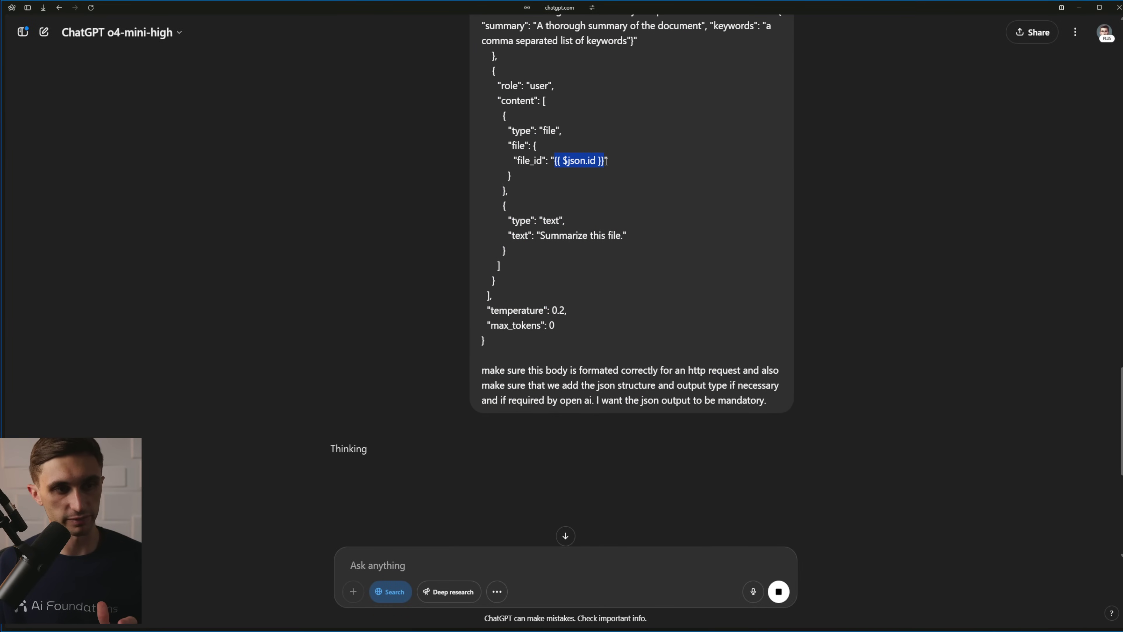
click(615, 193)
scroll(558, 310, down, 5)
scroll(558, 310, down, 3)
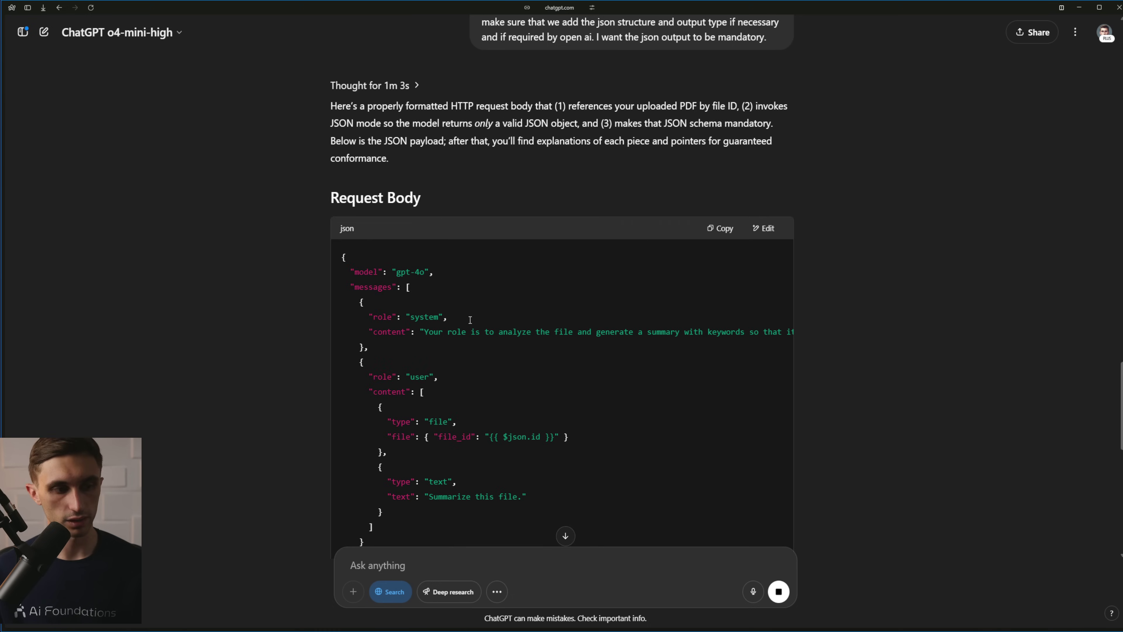
scroll(576, 315, down, 4)
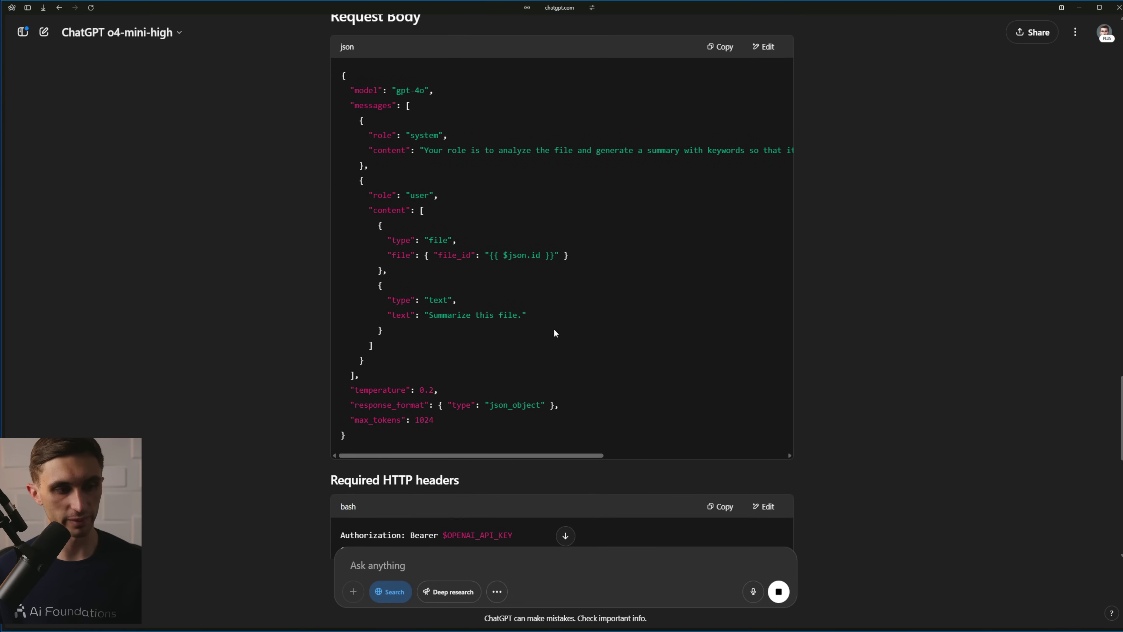
drag(349, 405, 559, 404)
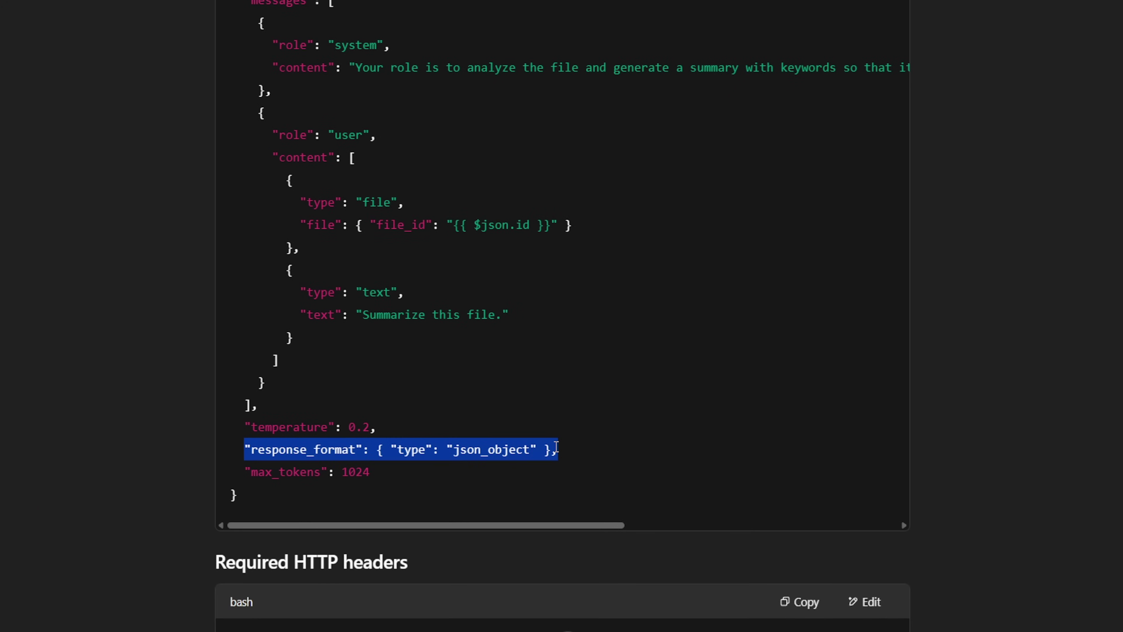
click(558, 447)
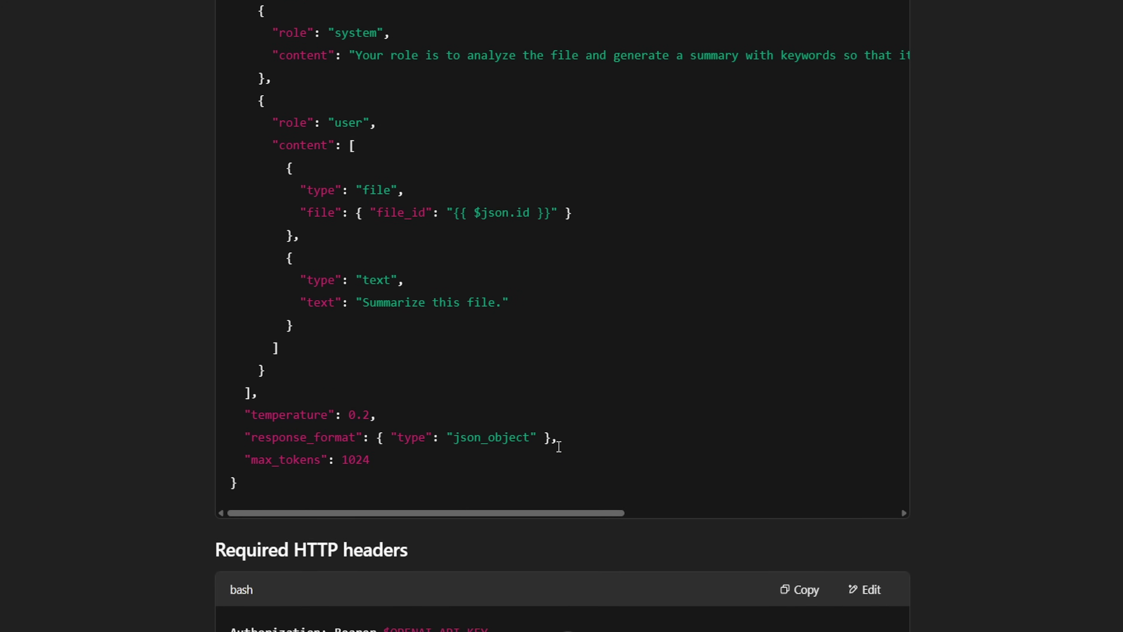
scroll(557, 426, down, 5)
scroll(525, 370, up, 4)
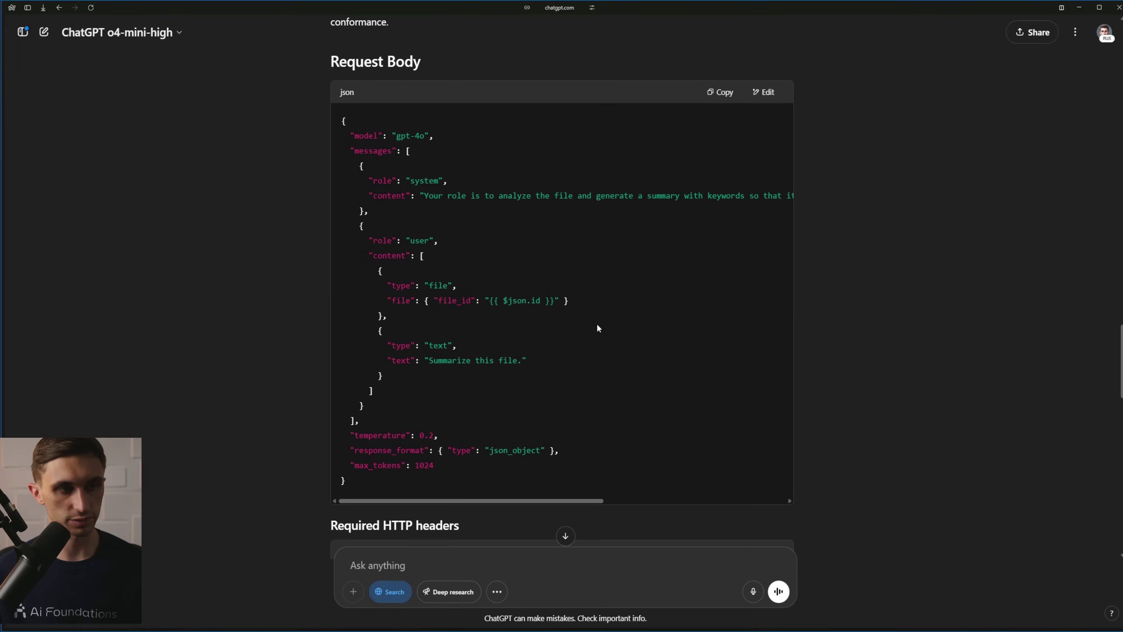
click(724, 99)
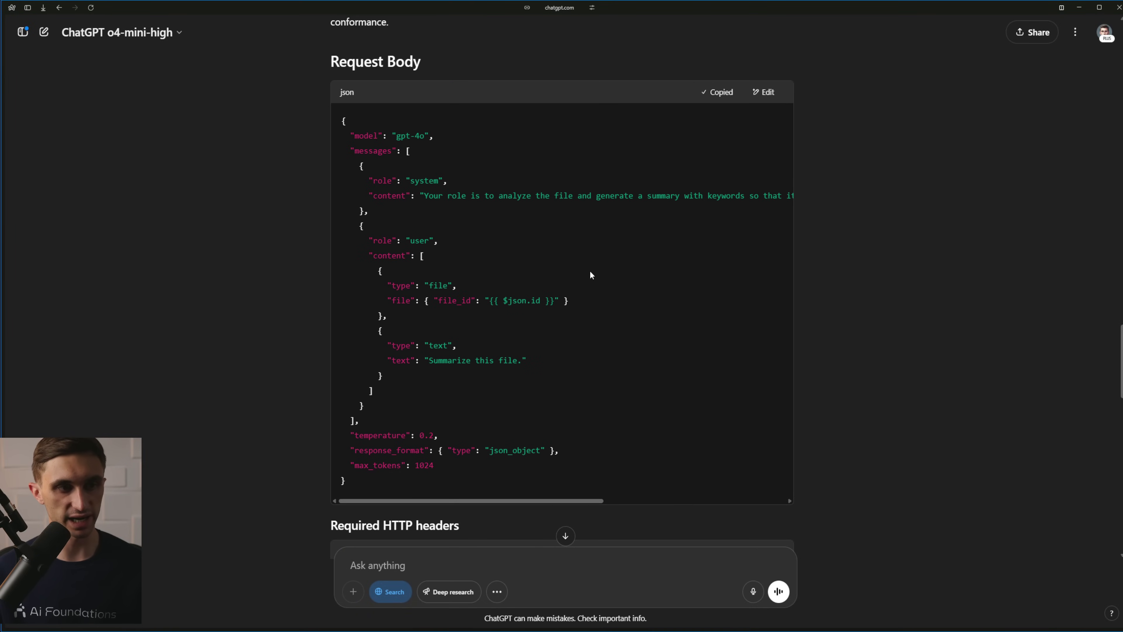
drag(526, 497, 389, 233)
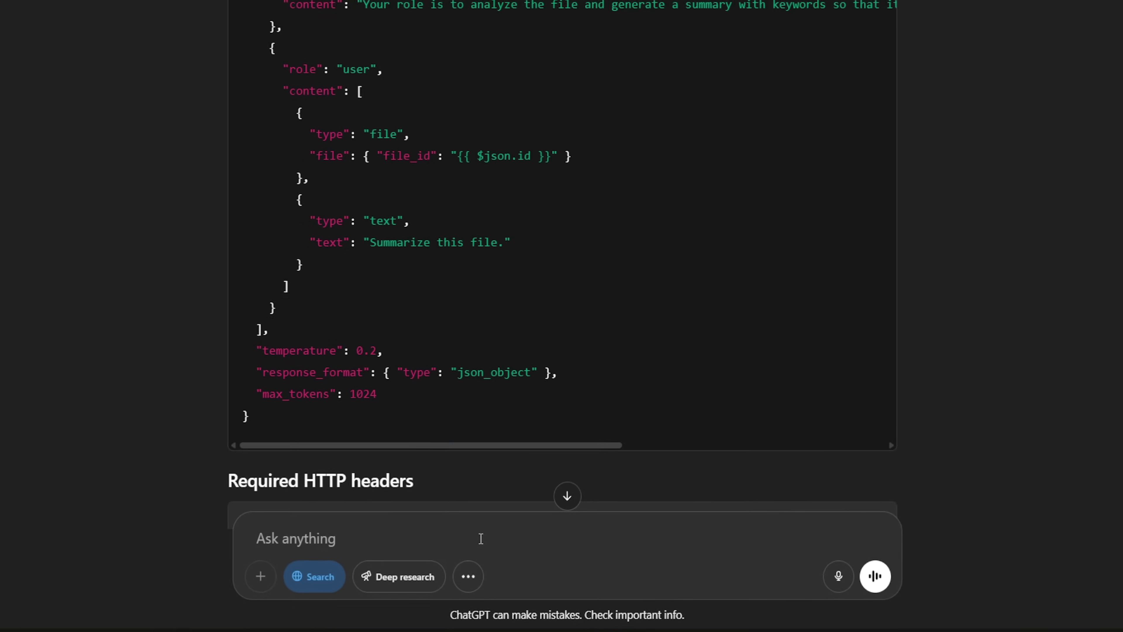
Send a follow-up asking to show an example of the json structure in the system prompt, as OpenAI may require, and verify parsing structure needn't go elsewhere
click(482, 539)
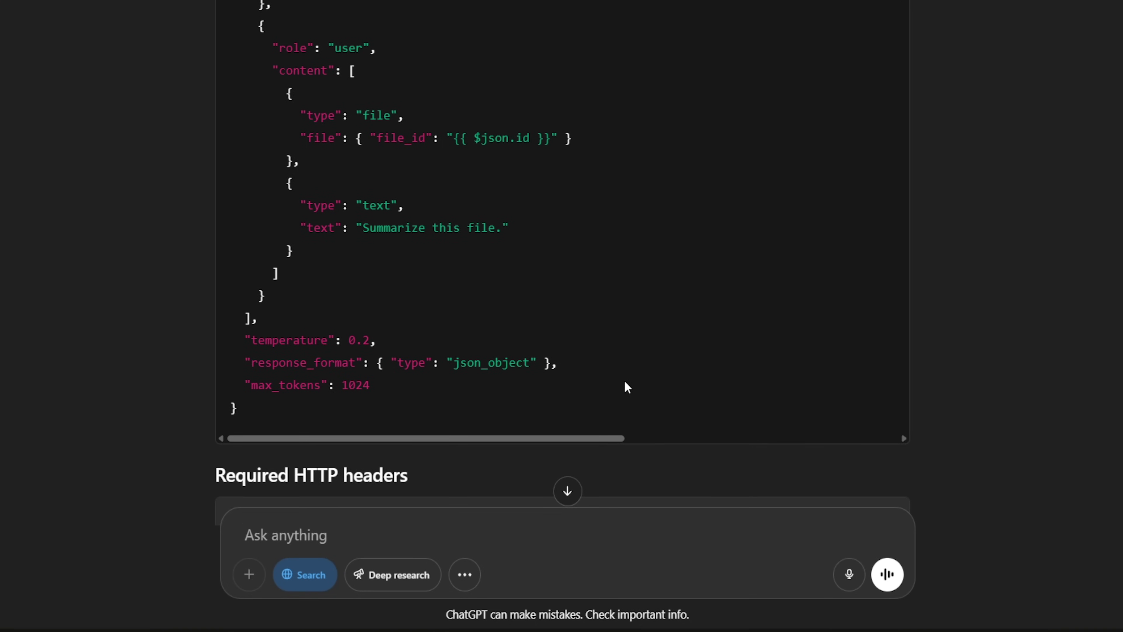
text(Make sure to show a)
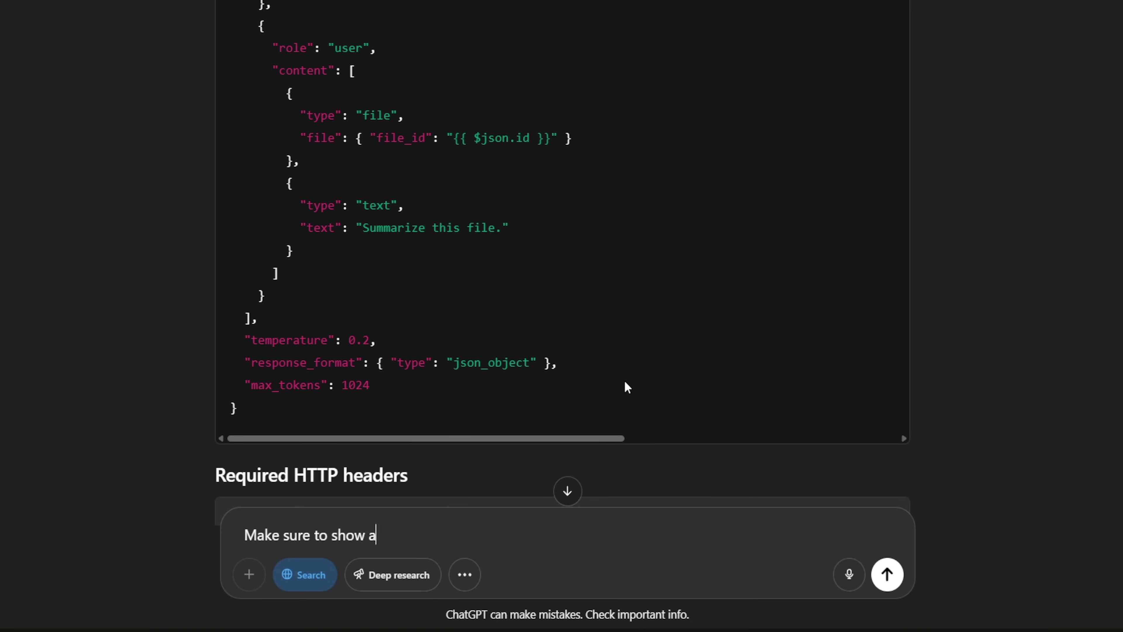
text(n example of the json )
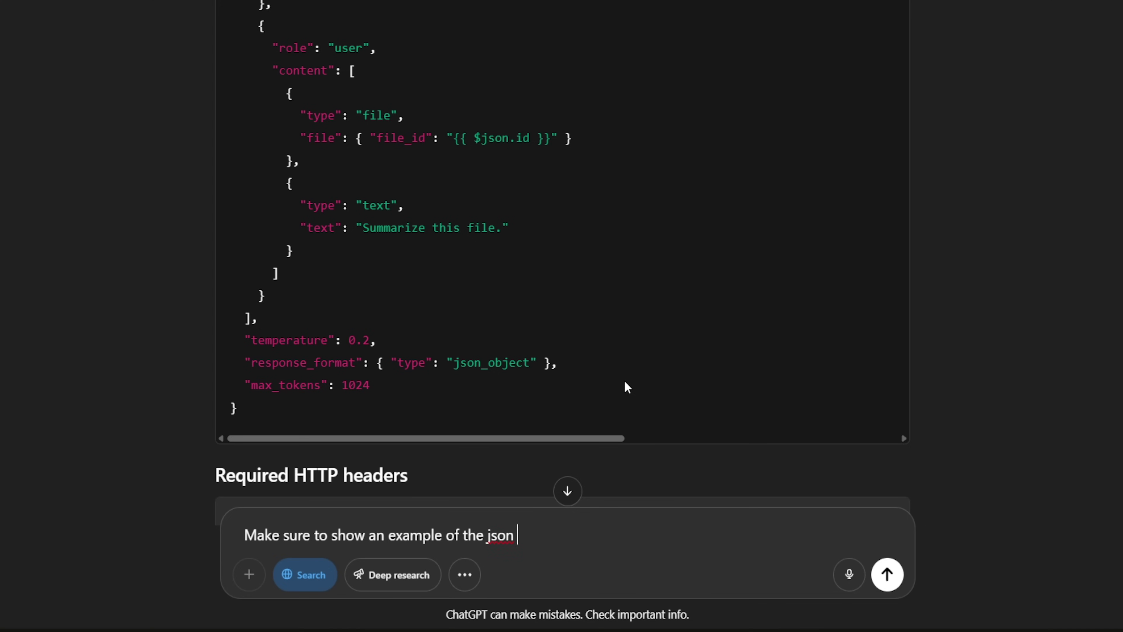
text(structure in the system)
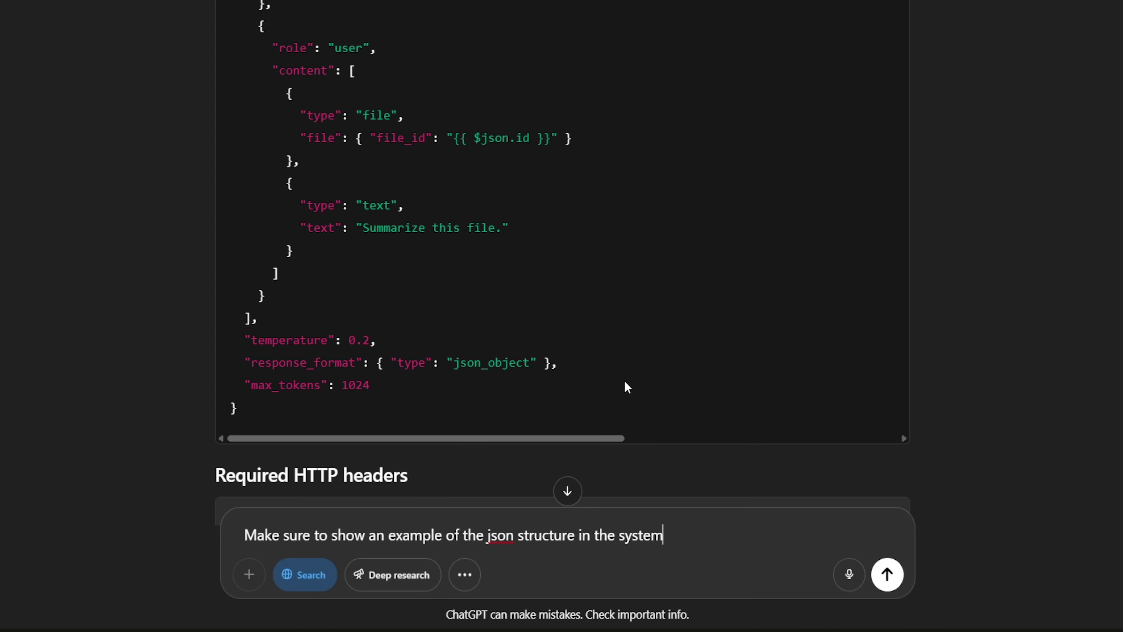
text( prompt as well, I)
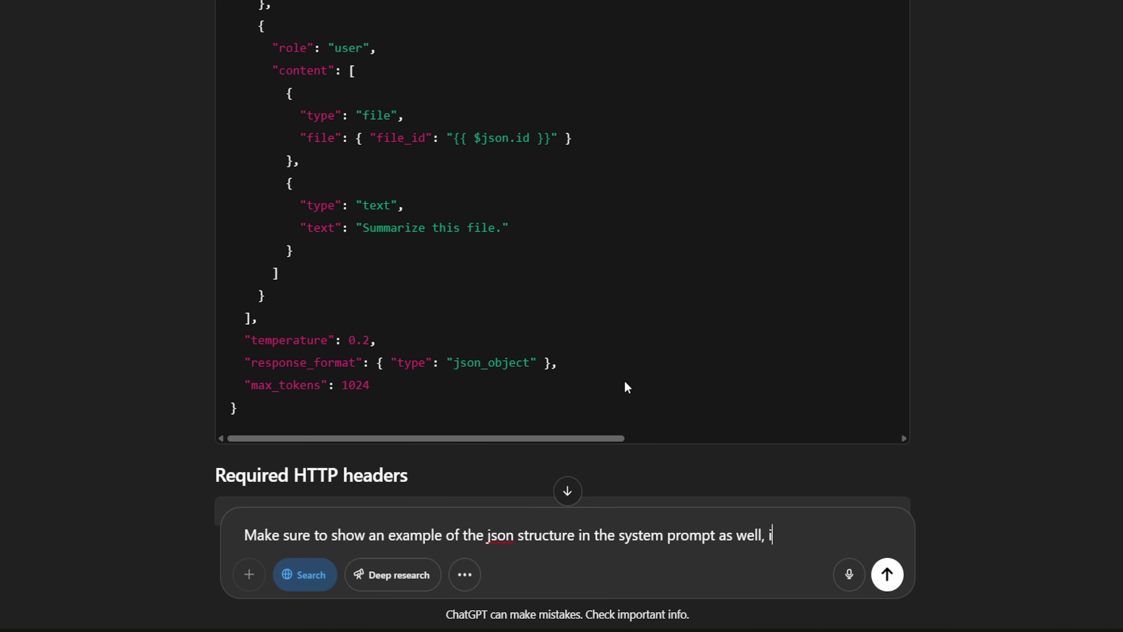
text( think that's require)
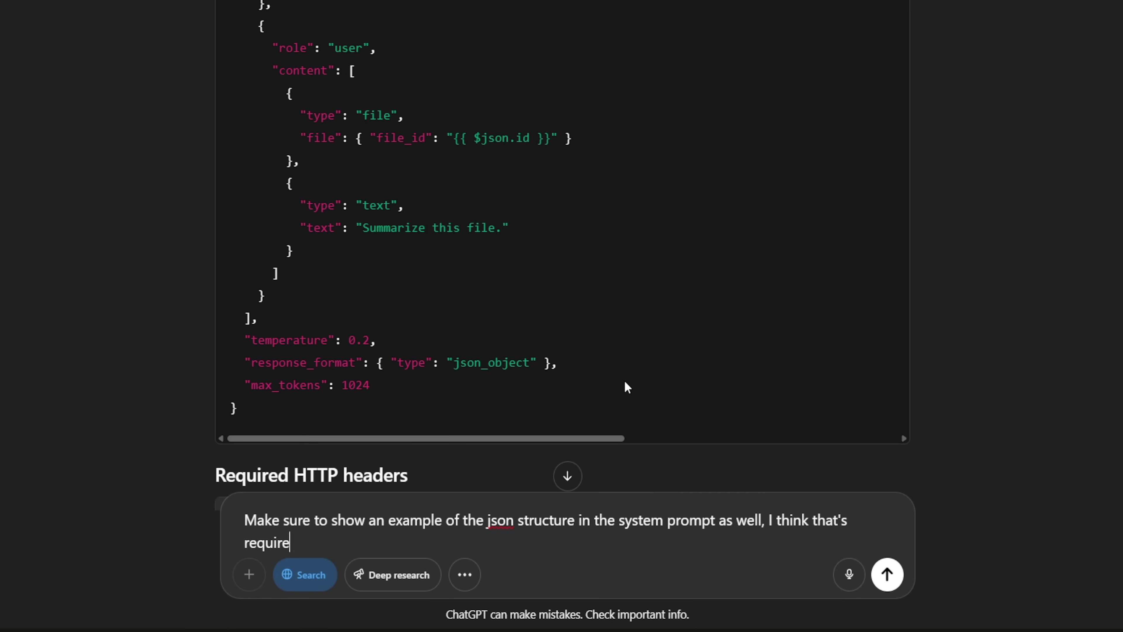
text(d with open ai. Verify)
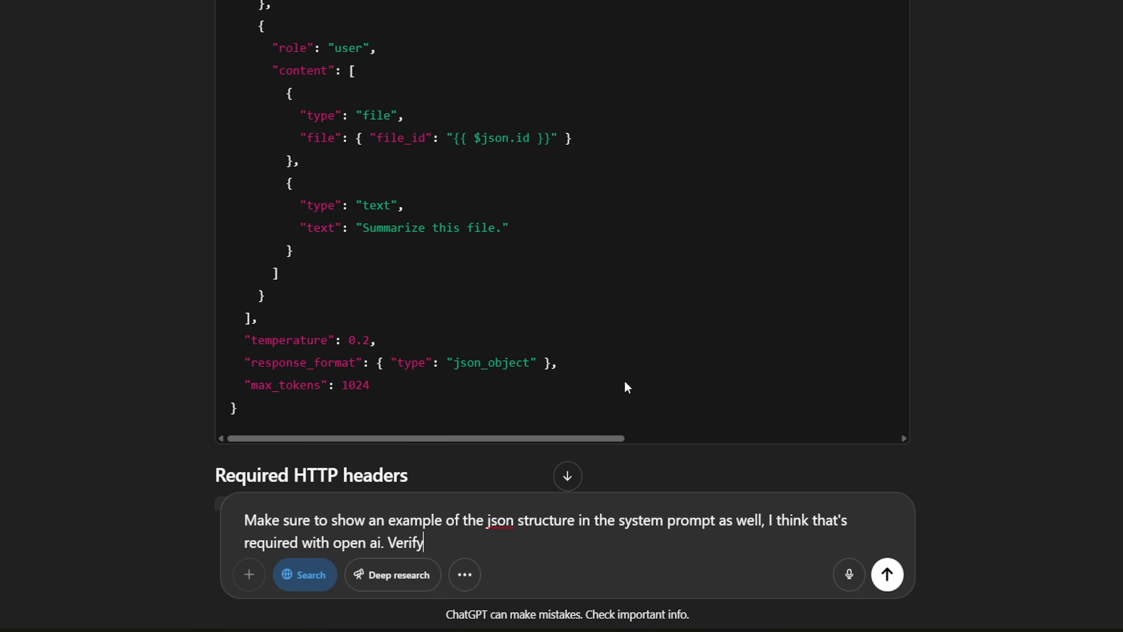
text( and make sure the )
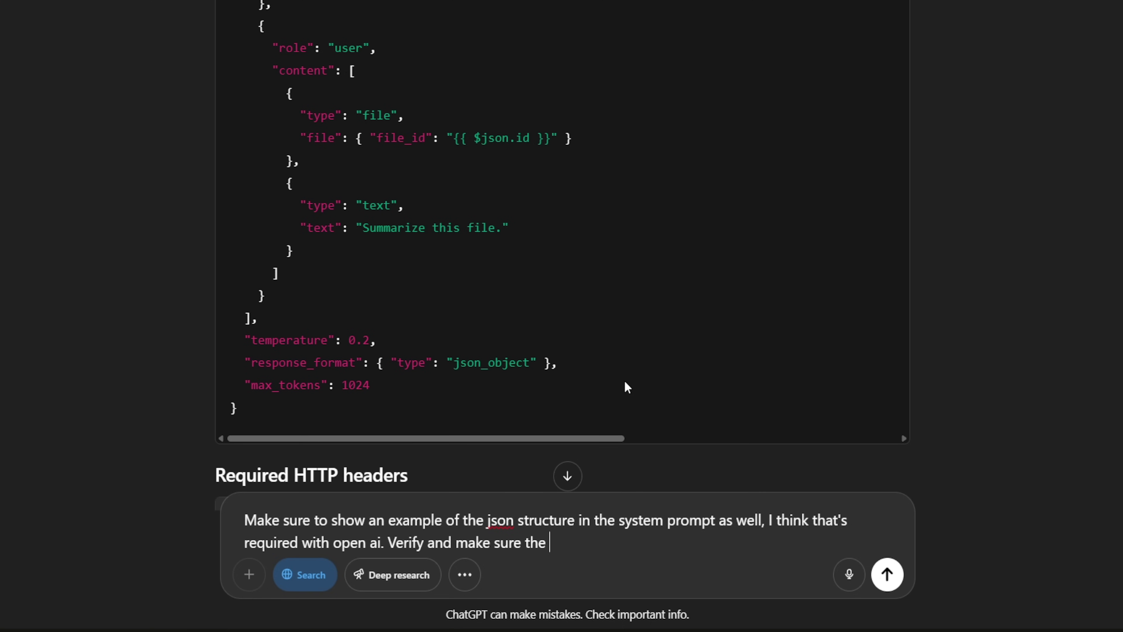
text(structure for parsin)
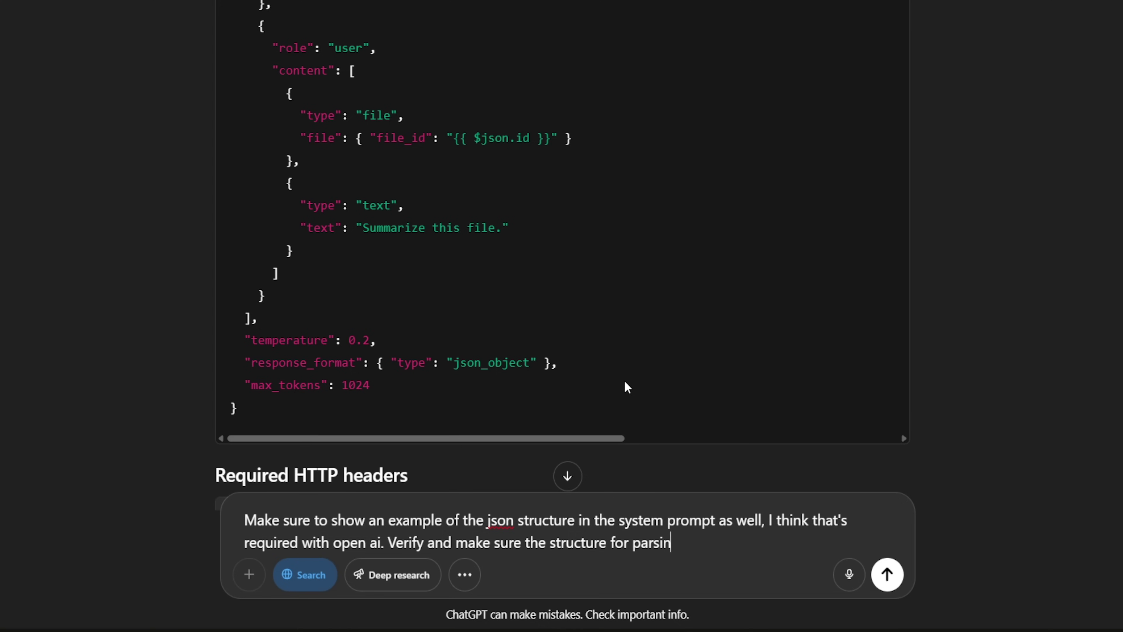
text(g that json doesn)
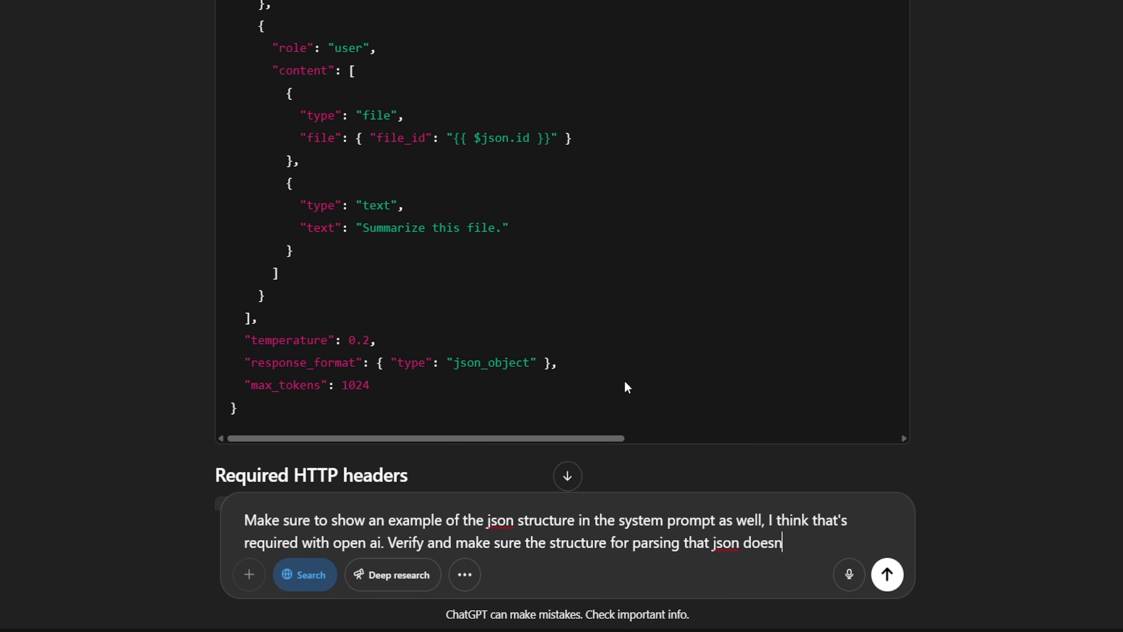
text('t need to go somewhere else.)
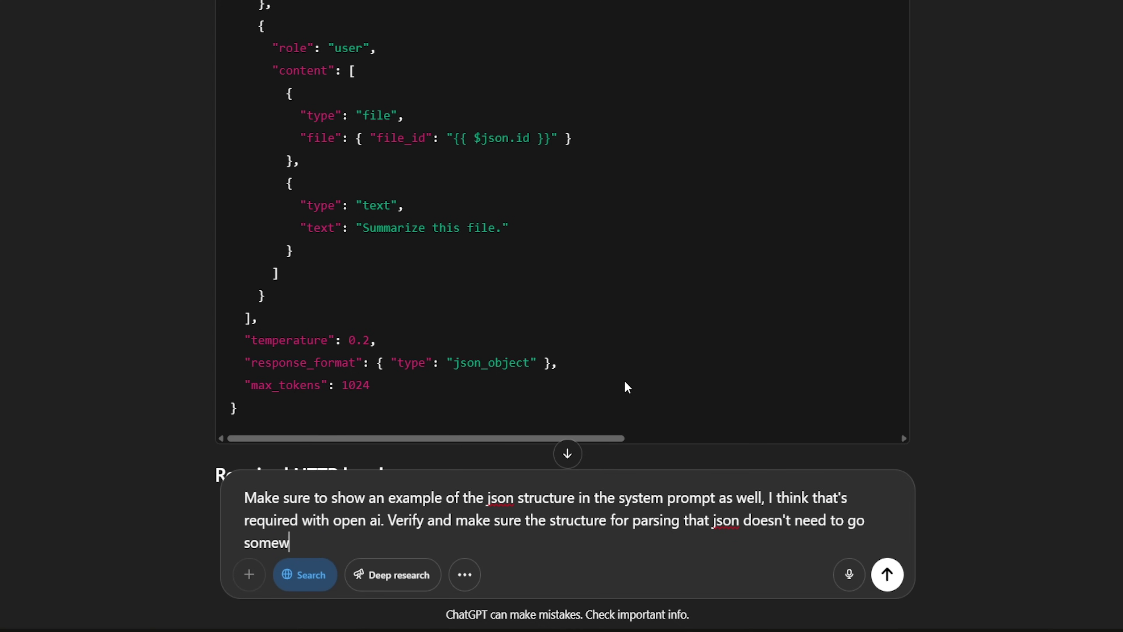
key(Return)
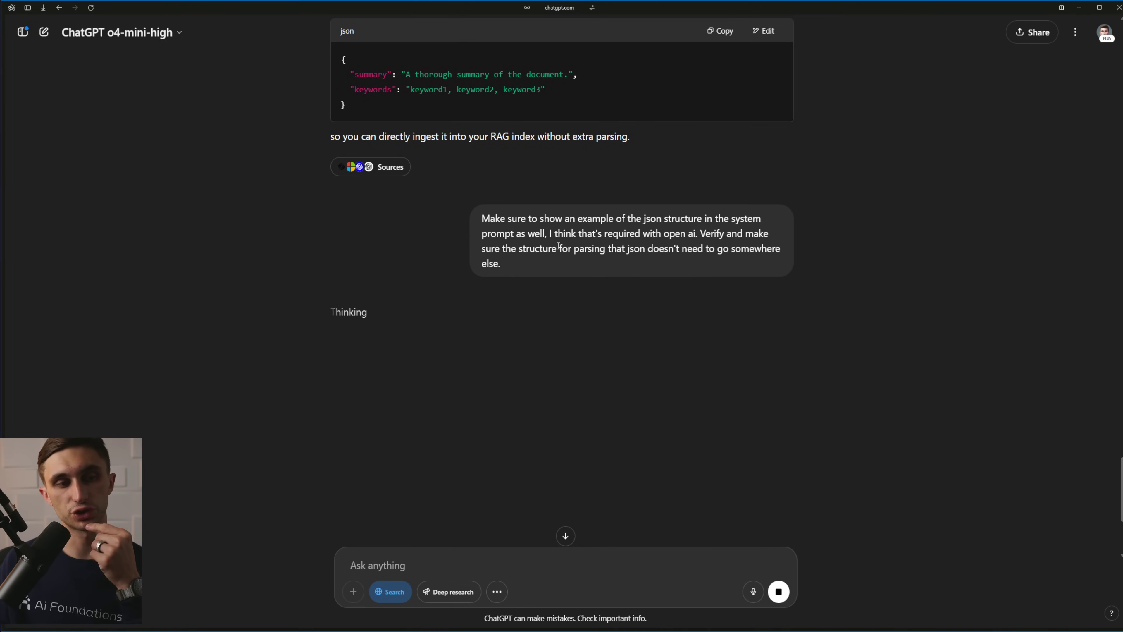
drag(582, 240, 633, 248)
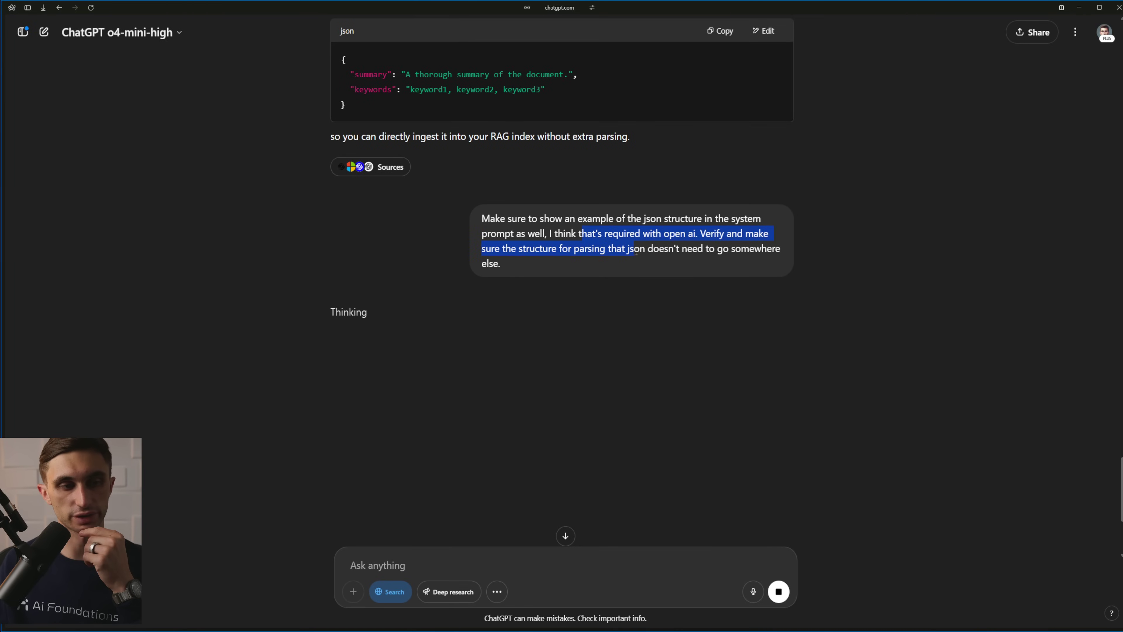
click(637, 263)
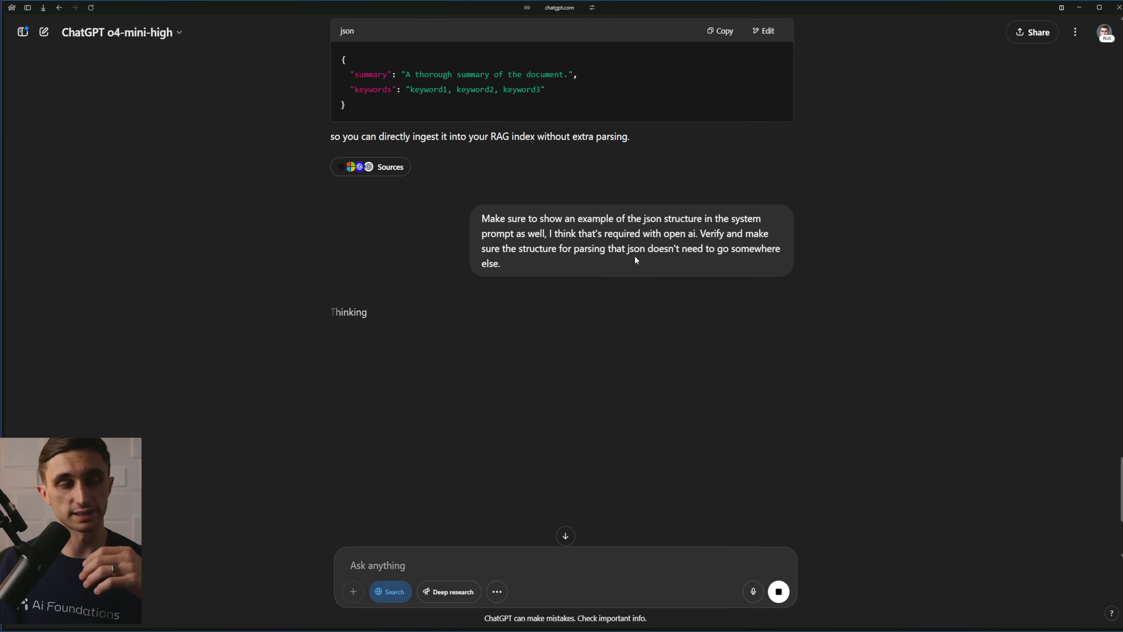
drag(412, 78, 563, 74)
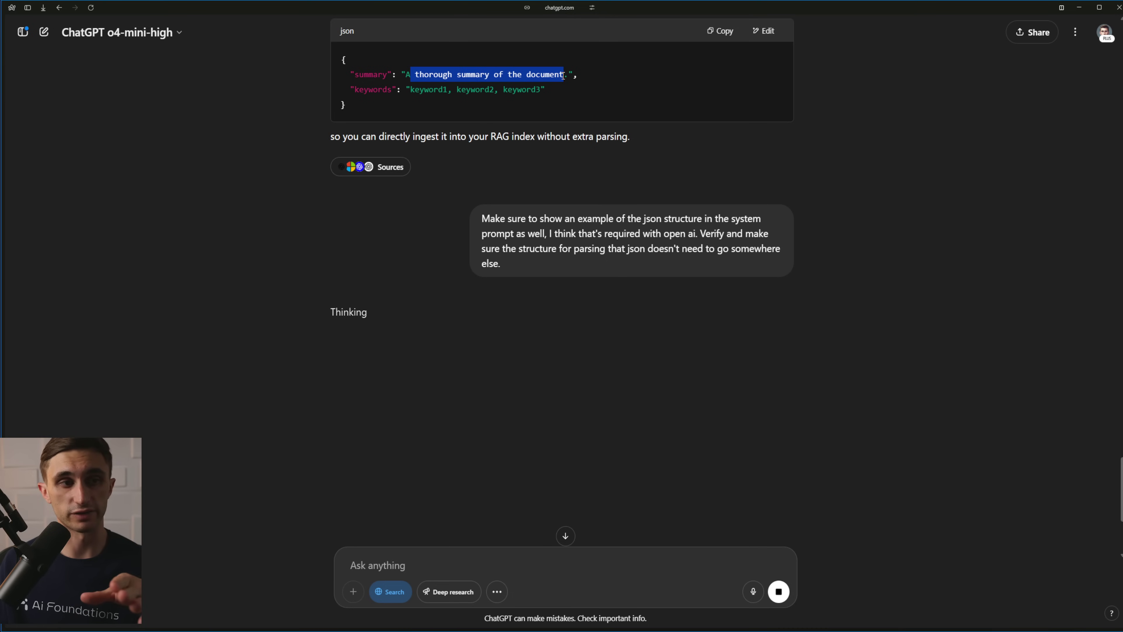
click(562, 152)
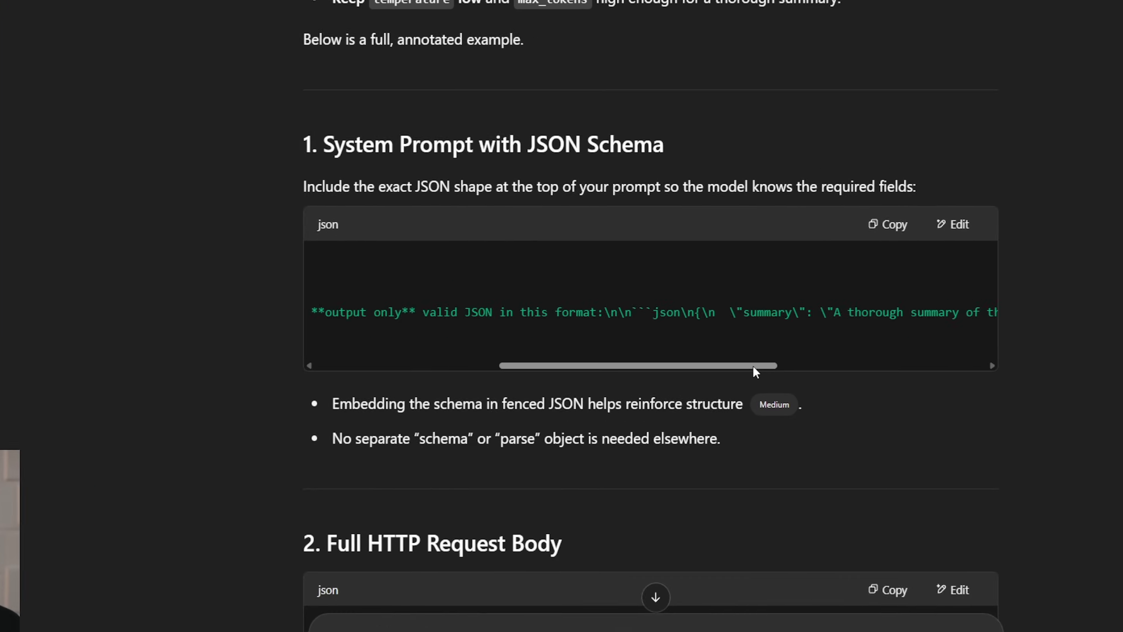
Check the system prompt with JSON schema in the new reply and copy the code under Full HTTP Request Body
drag(756, 372, 977, 361)
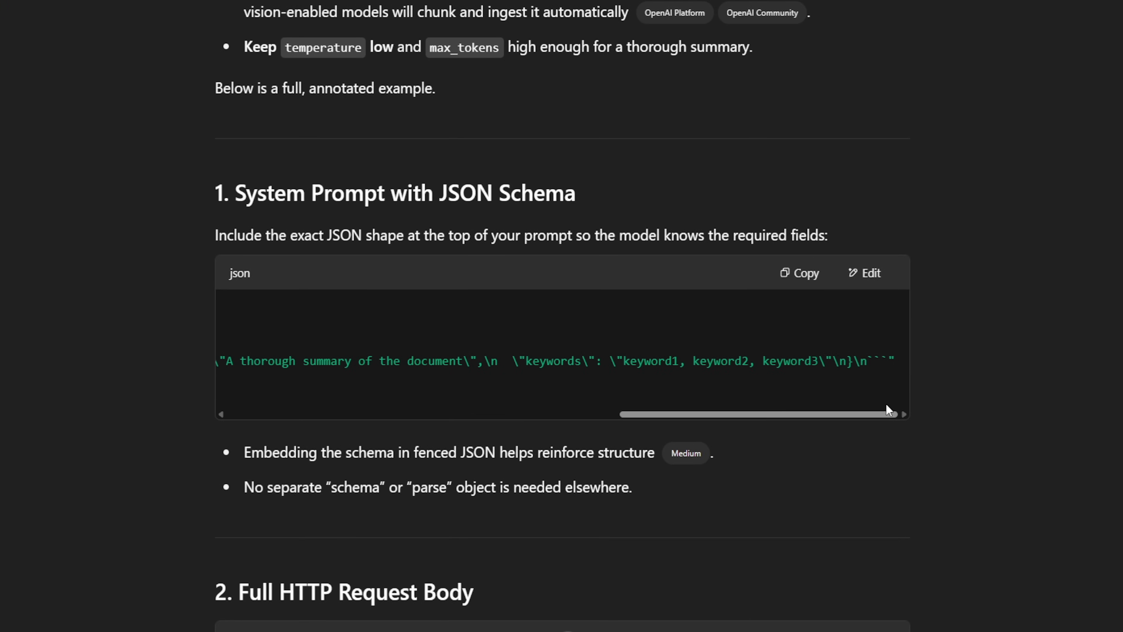
drag(889, 409, 399, 416)
scroll(492, 359, down, 10)
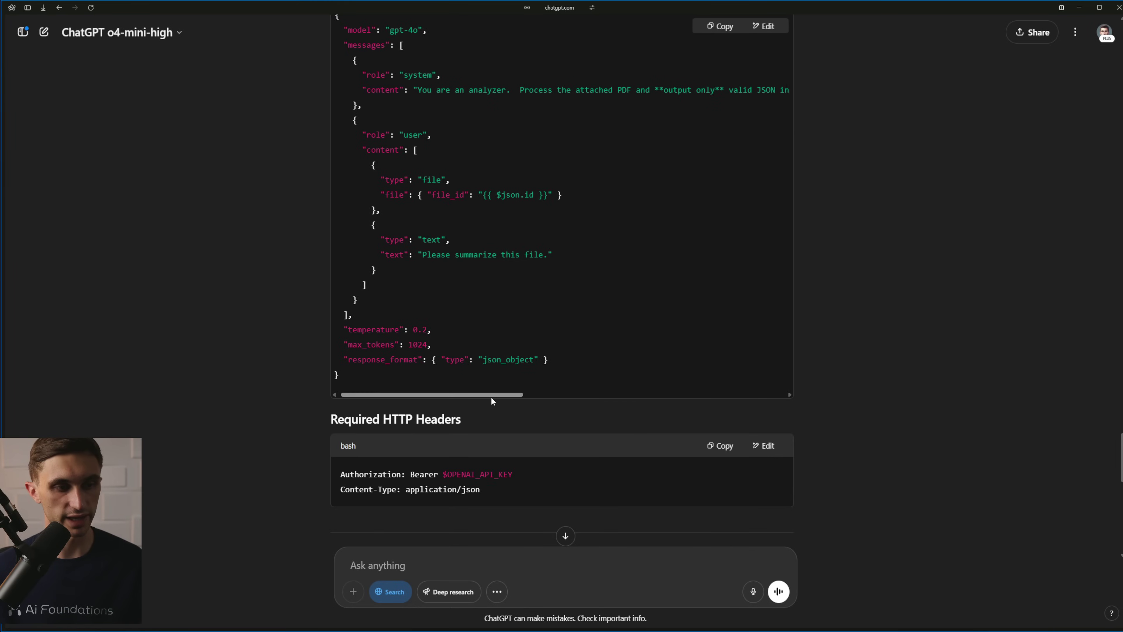
drag(490, 397, 478, 376)
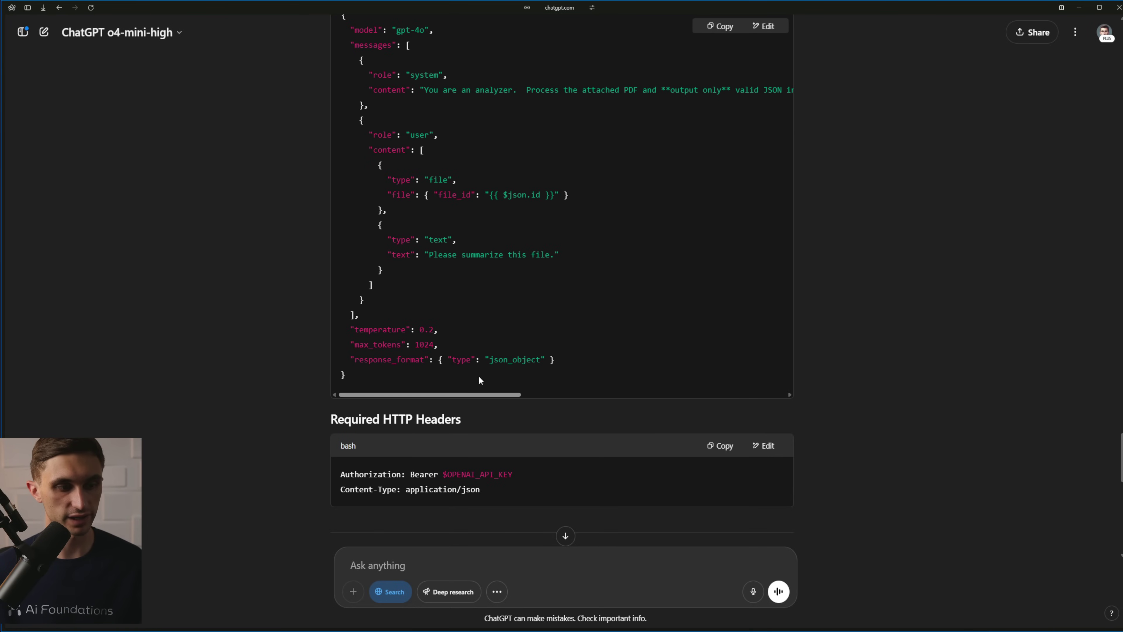
scroll(696, 210, up, 4)
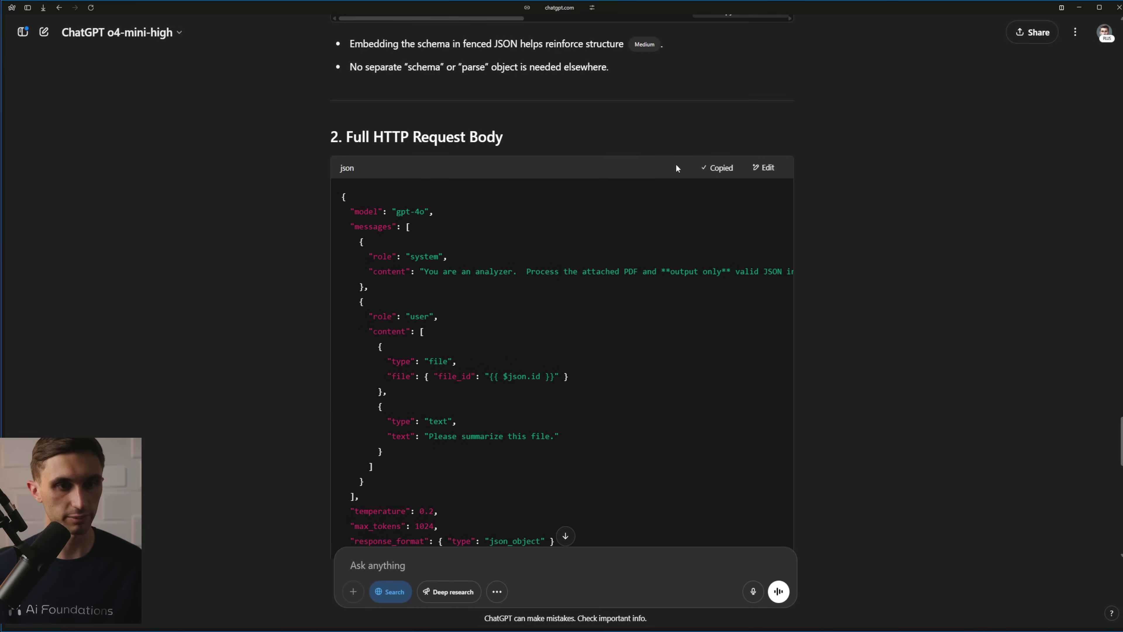
Switch to n8n, replace HTTP Request1's whole JSON body expression with the copied request body, and close the expression editor
key(ctrl+Tab)
drag(263, 342, 170, 58)
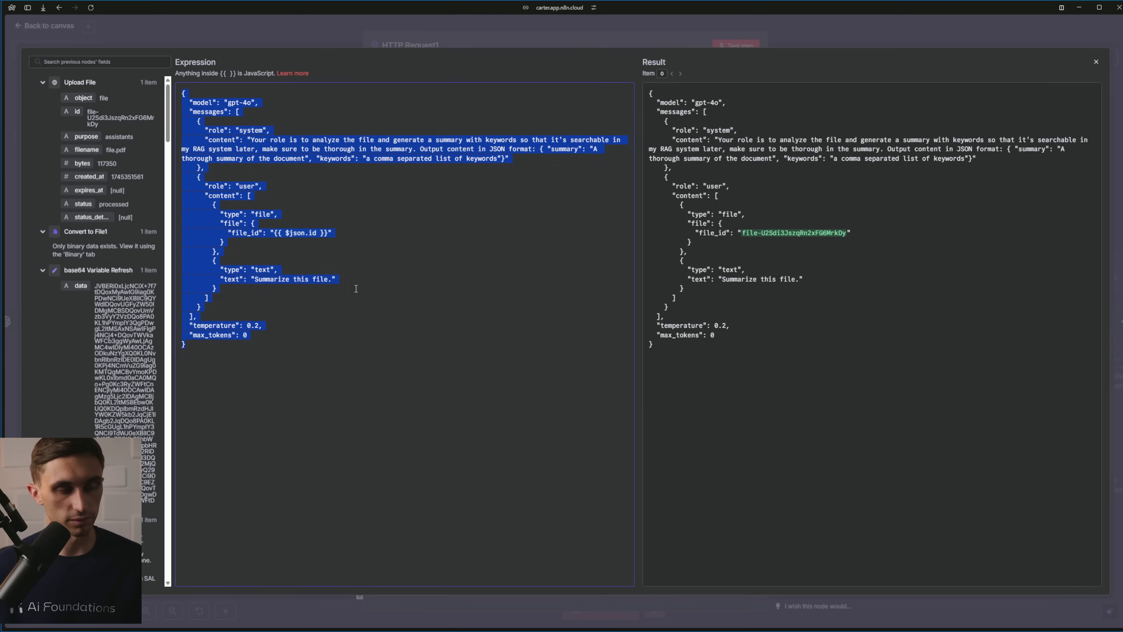
key(BackSpace)
key(ctrl+v)
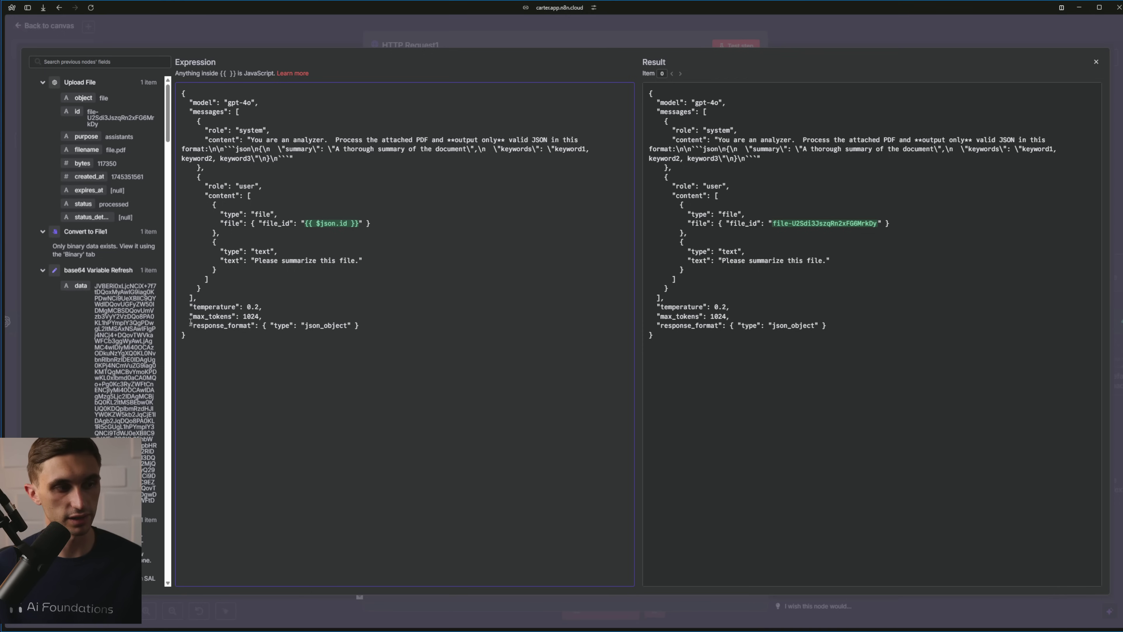
drag(214, 326, 361, 326)
click(362, 327)
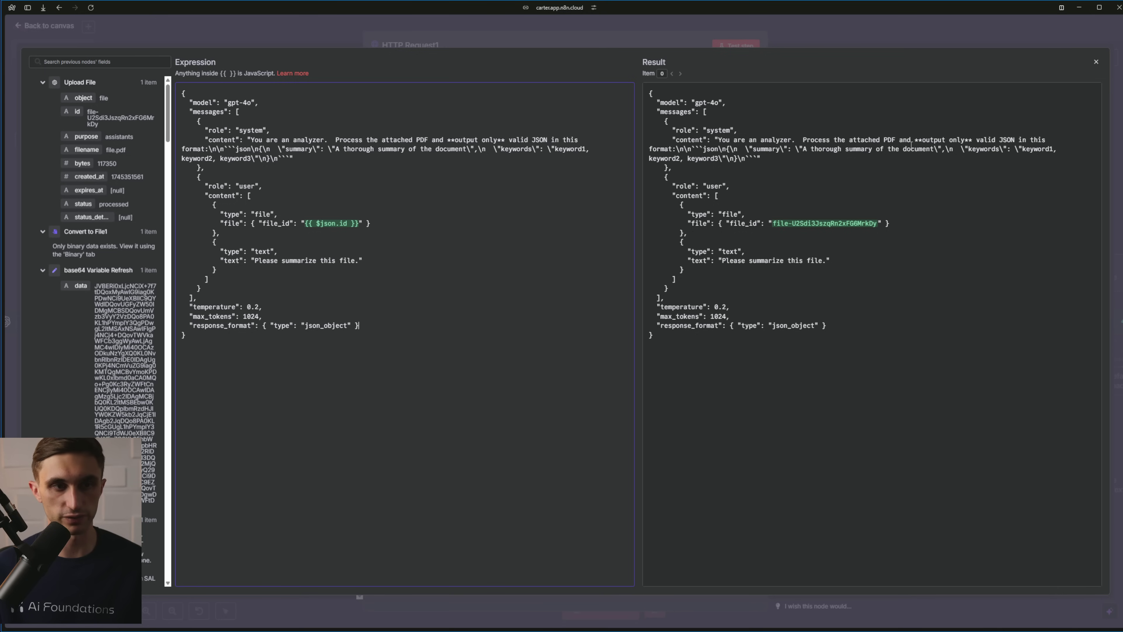
click(1096, 63)
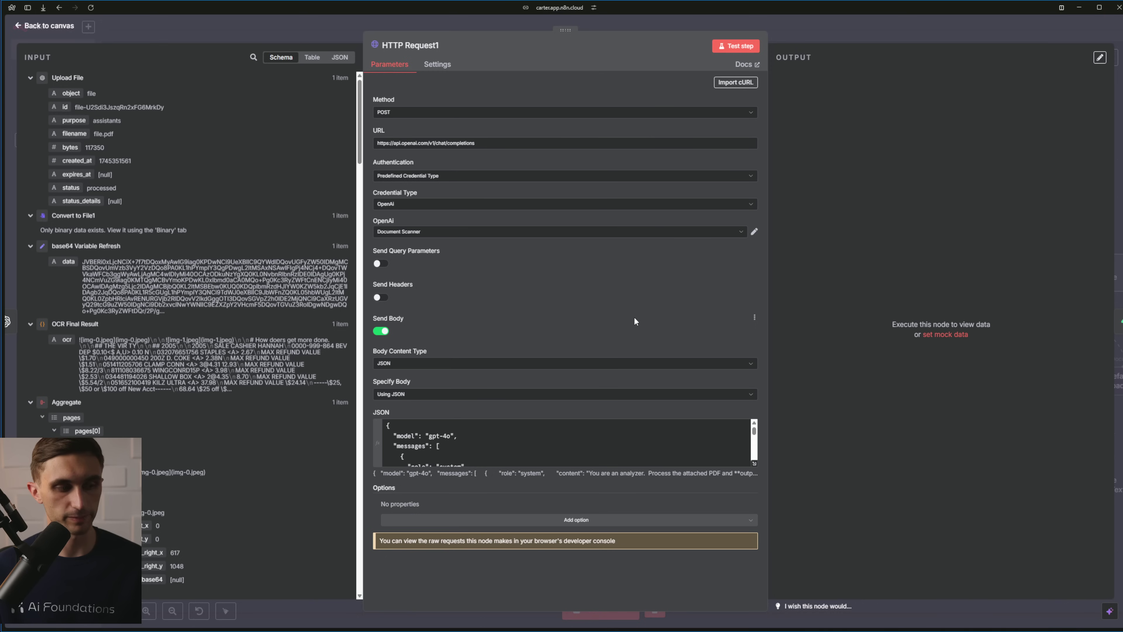
Test the HTTP Request1 step and inspect the message content in its output
click(742, 50)
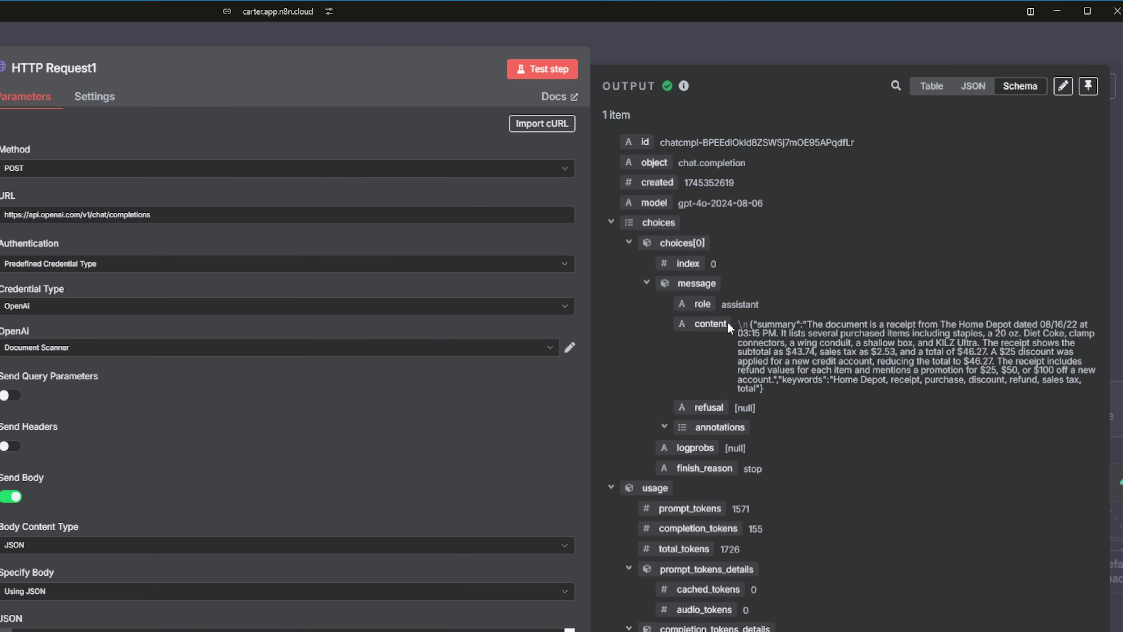
drag(741, 323, 953, 361)
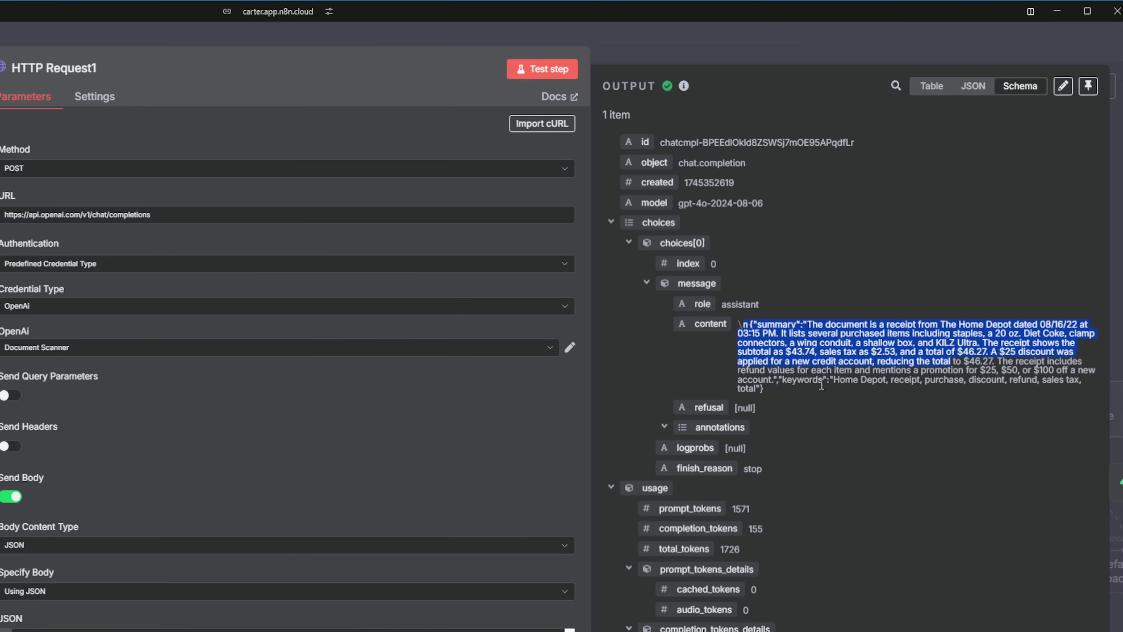
Examine the summary and keywords text in the message content of HTTP Request1's output
drag(780, 379, 810, 391)
click(811, 392)
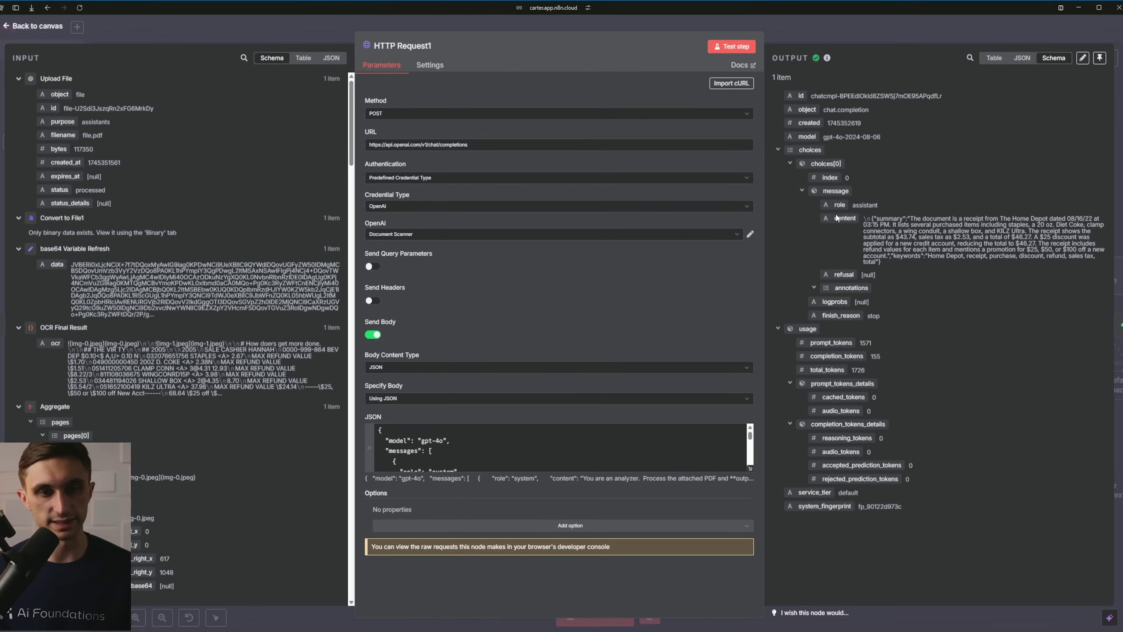
drag(860, 217, 888, 264)
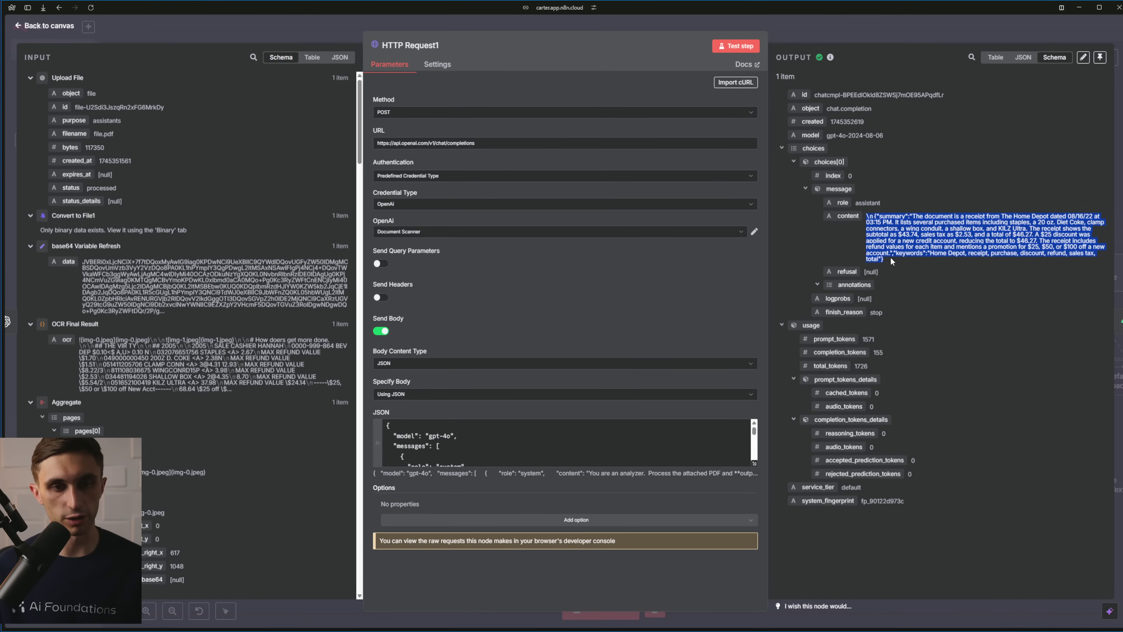
click(895, 261)
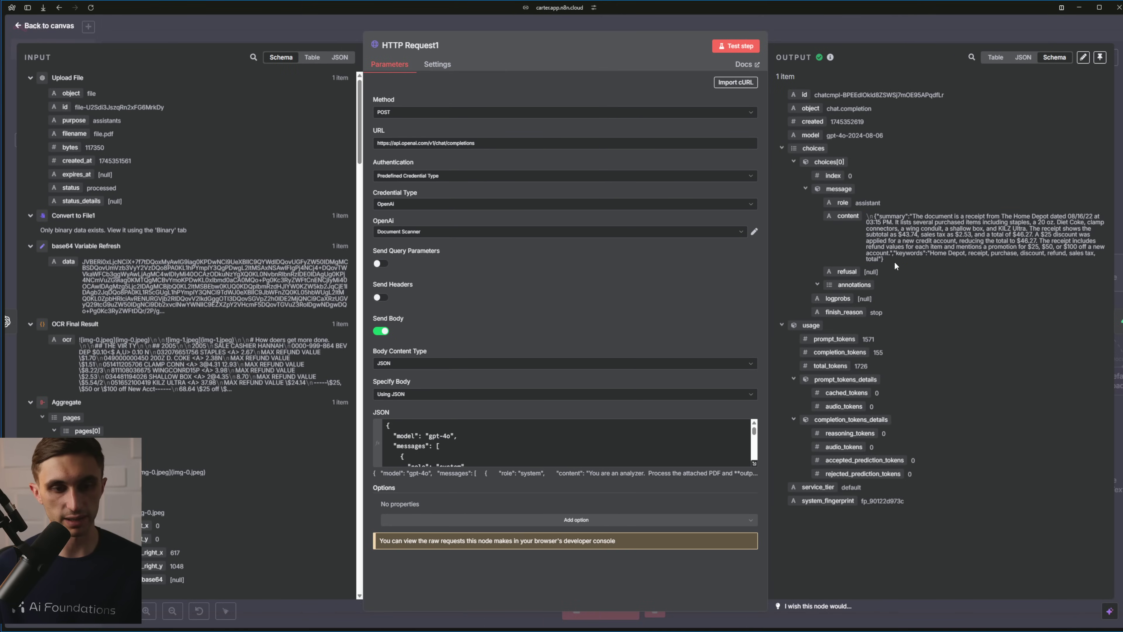
triple_click(895, 261)
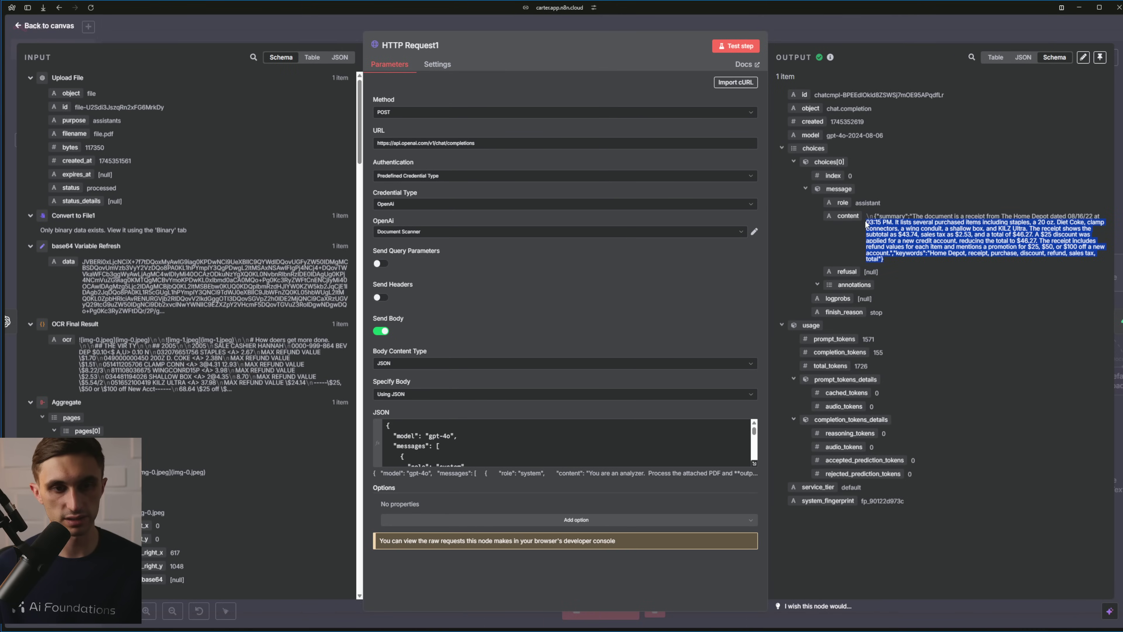
click(901, 258)
drag(879, 217, 896, 216)
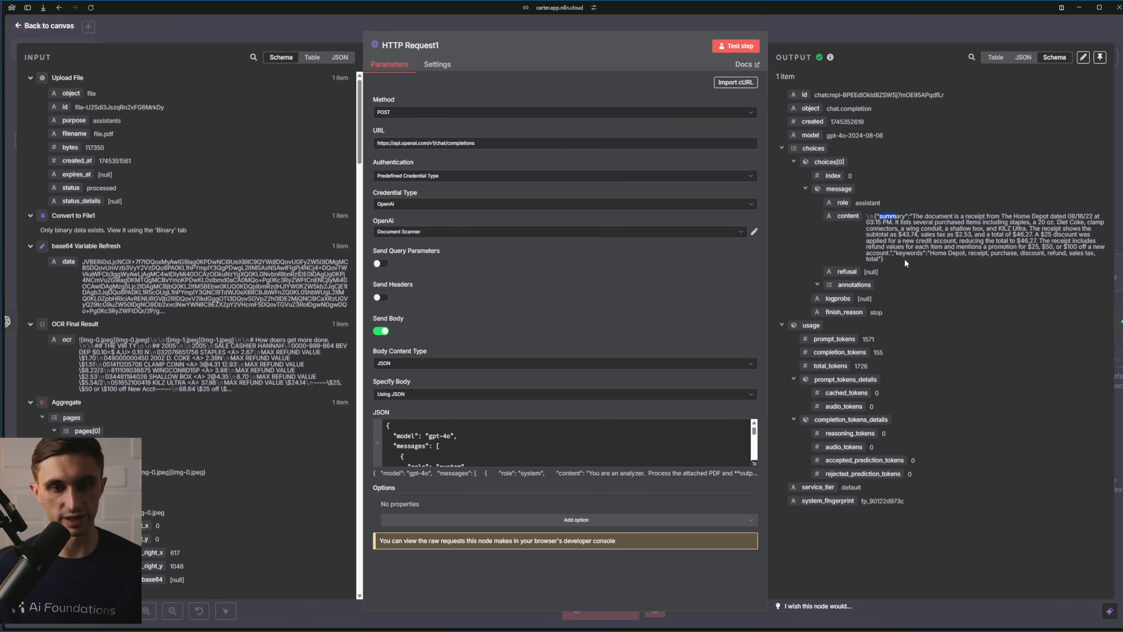
Paste HTTP Request1's whole output into a ChatGPT message, adding "This is what it came back with, please make sure that it parses out those individual json fields."
key(ctrl+a)
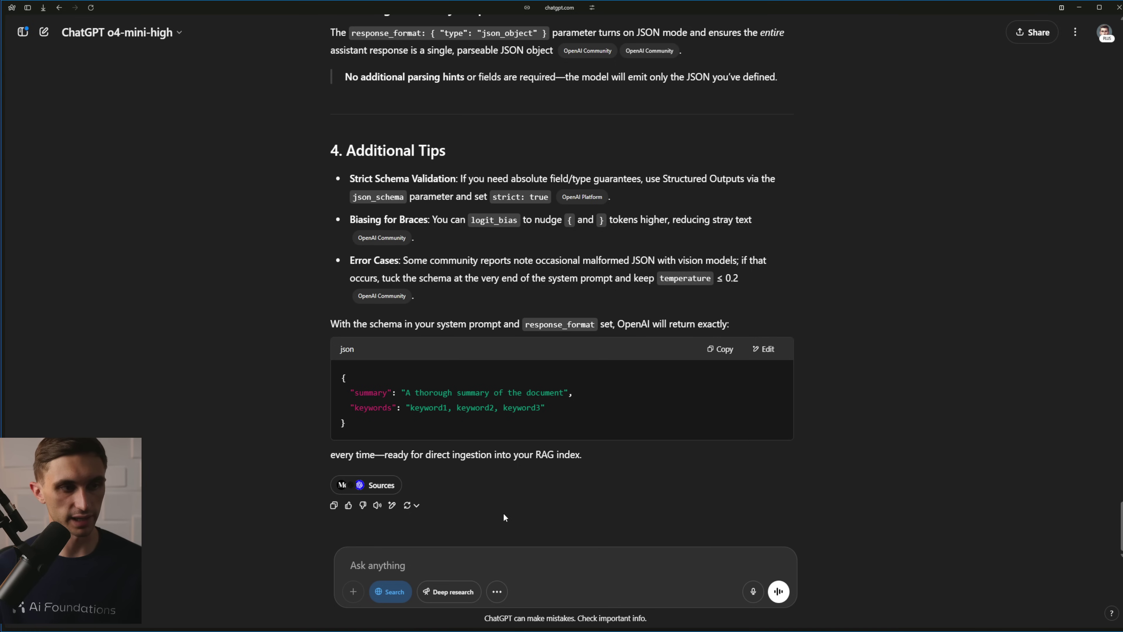
key(ctrl+v)
key(shift+Return)
key(shift+Return)
text(This is)
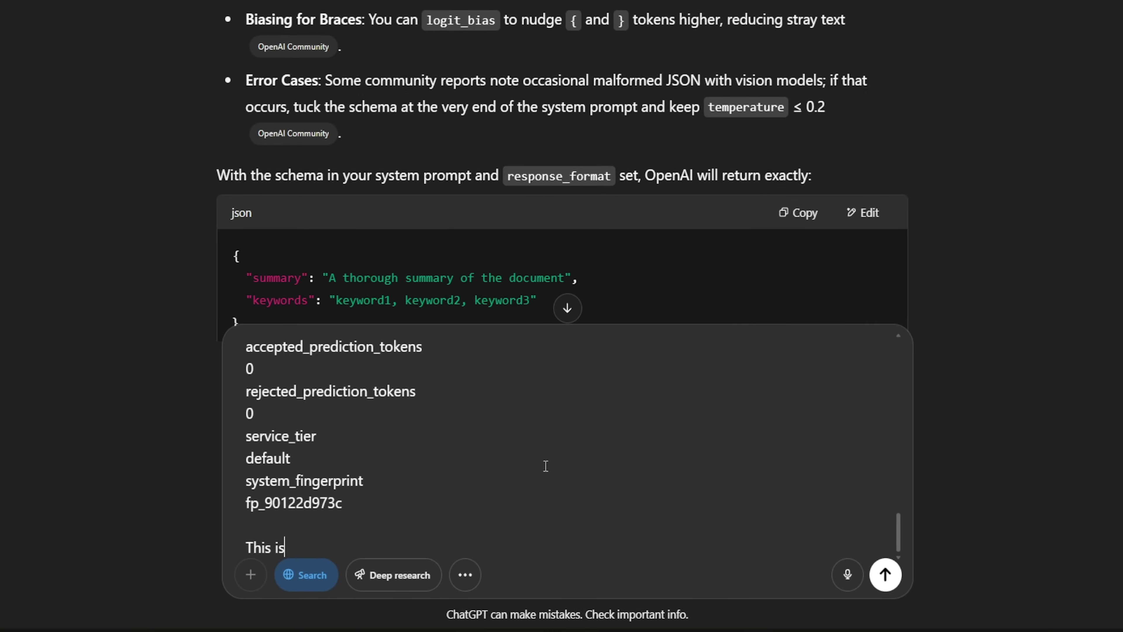
text( what it came ba)
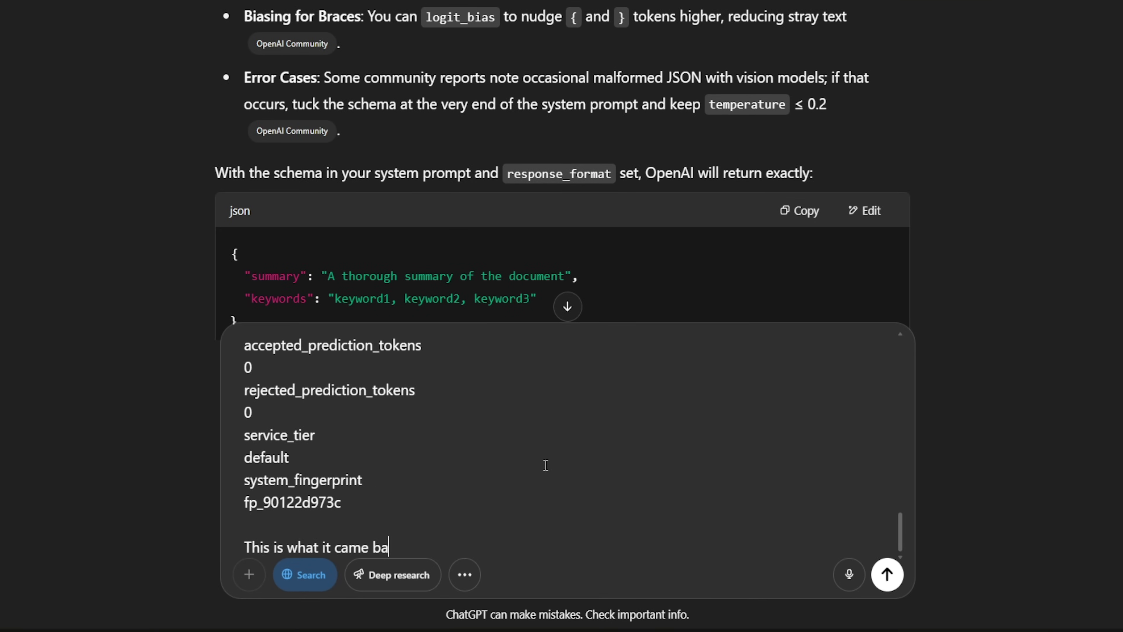
text(ck with, please make sure )
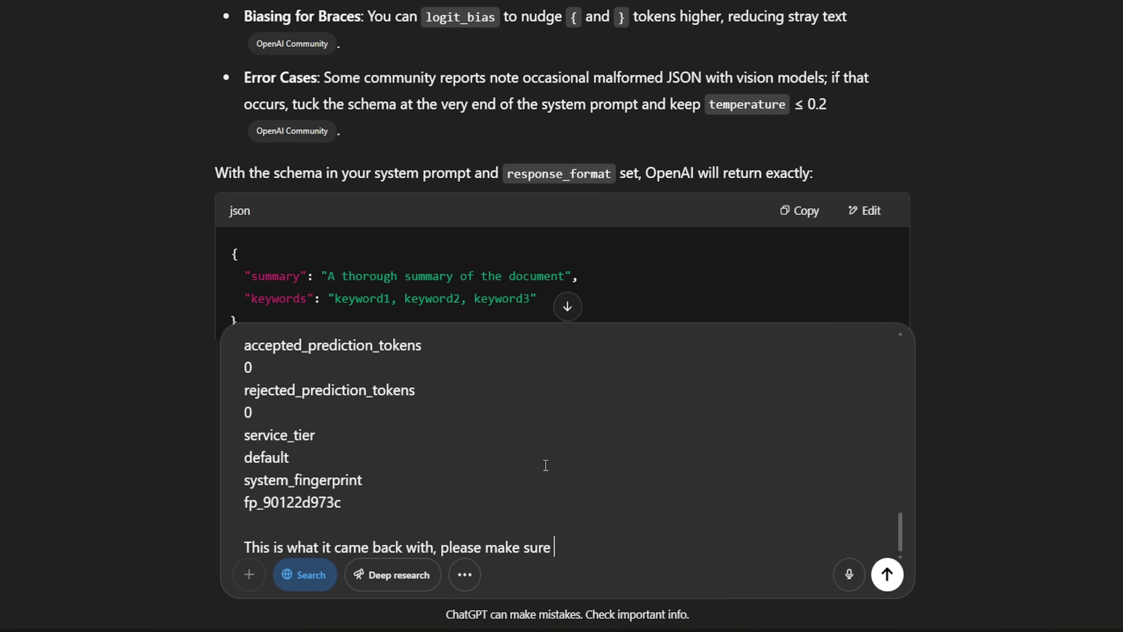
text(that it parses out )
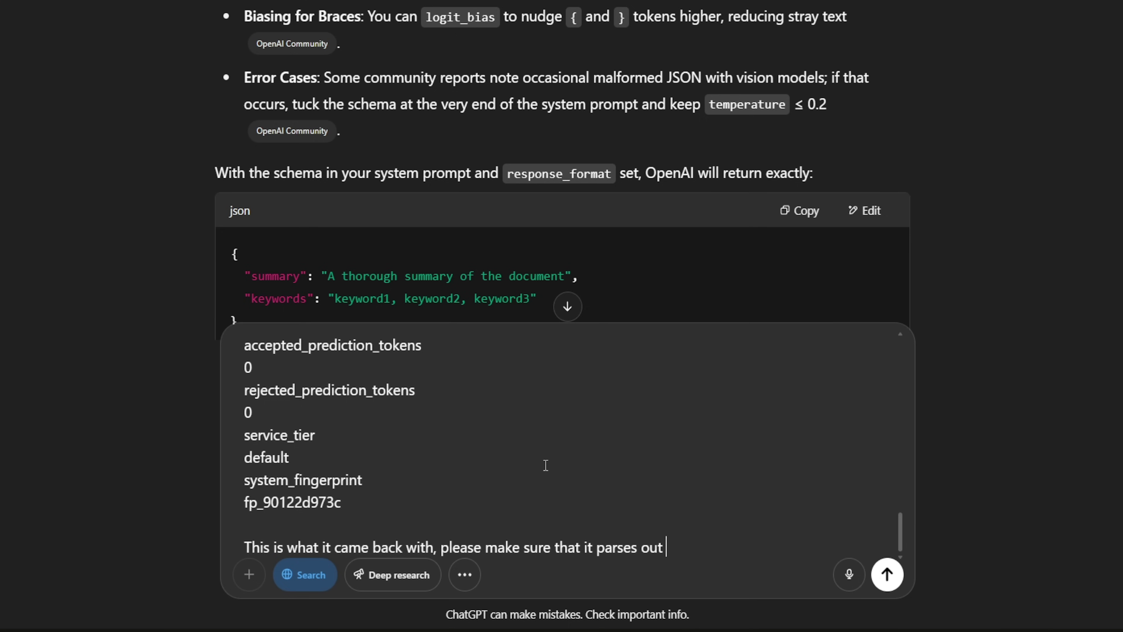
text(those individual json fields.)
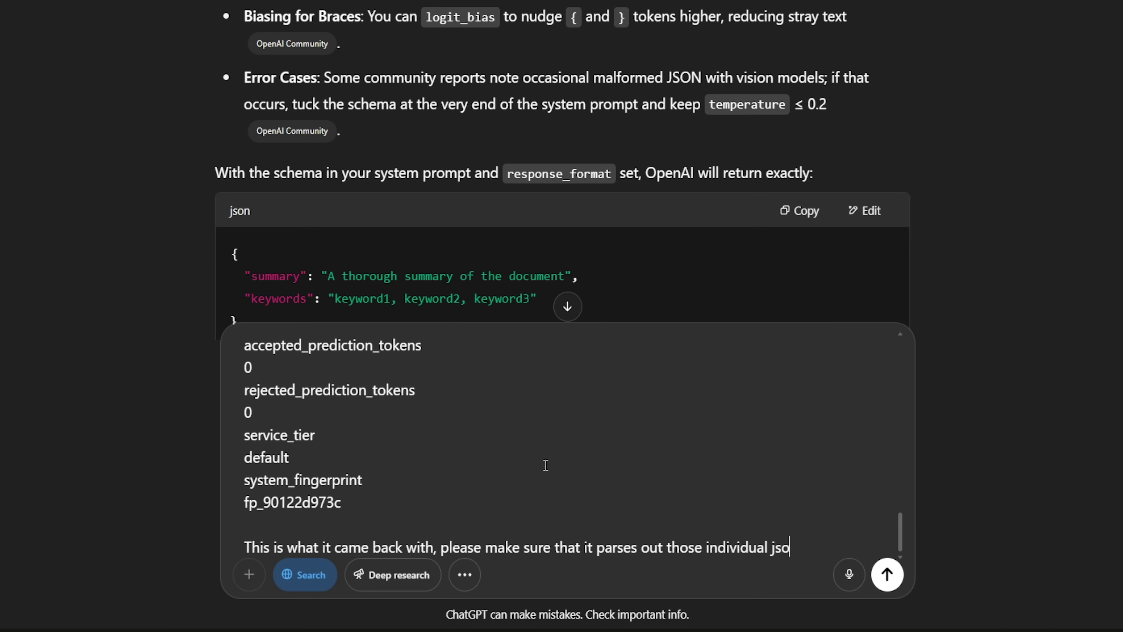
Add a paragraph to the message: "Alter the body if necessary. If it's not possible, let me know and I'll do it another way."
key(shift+Return)
key(shift+Return)
text(Alter the body )
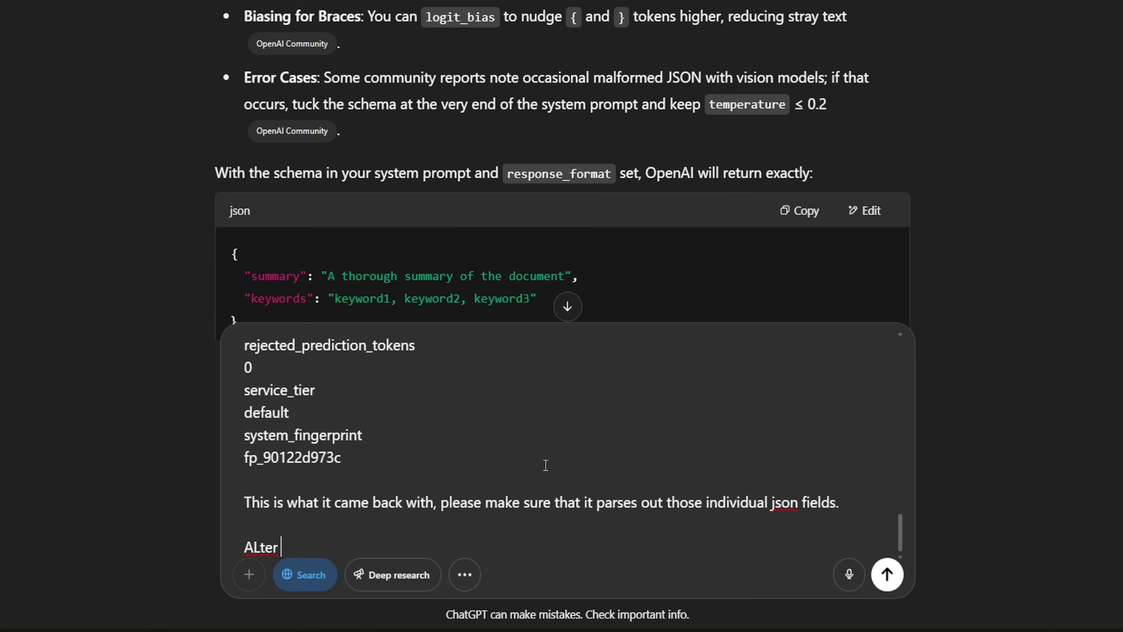
text(if neces)
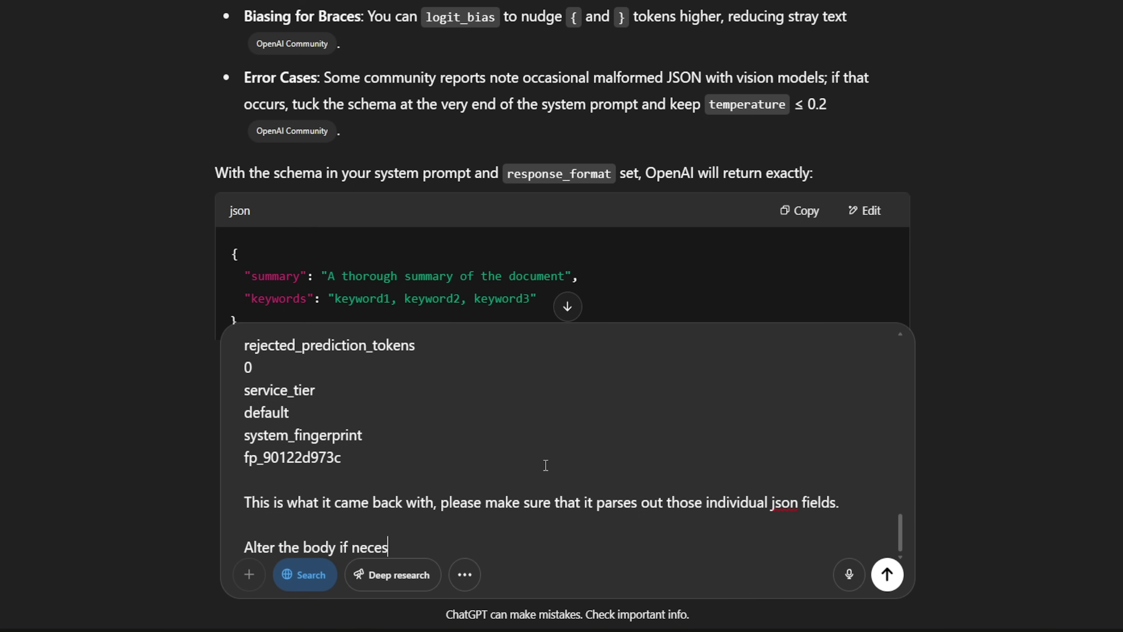
text(sary. If it's not possible, )
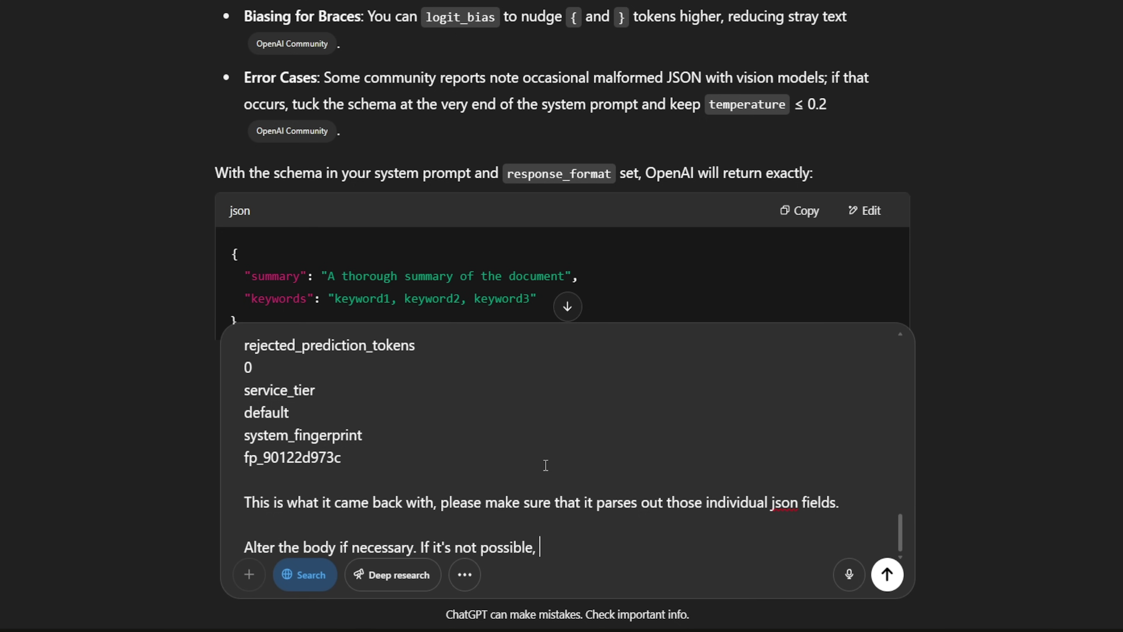
text(let me know and I')
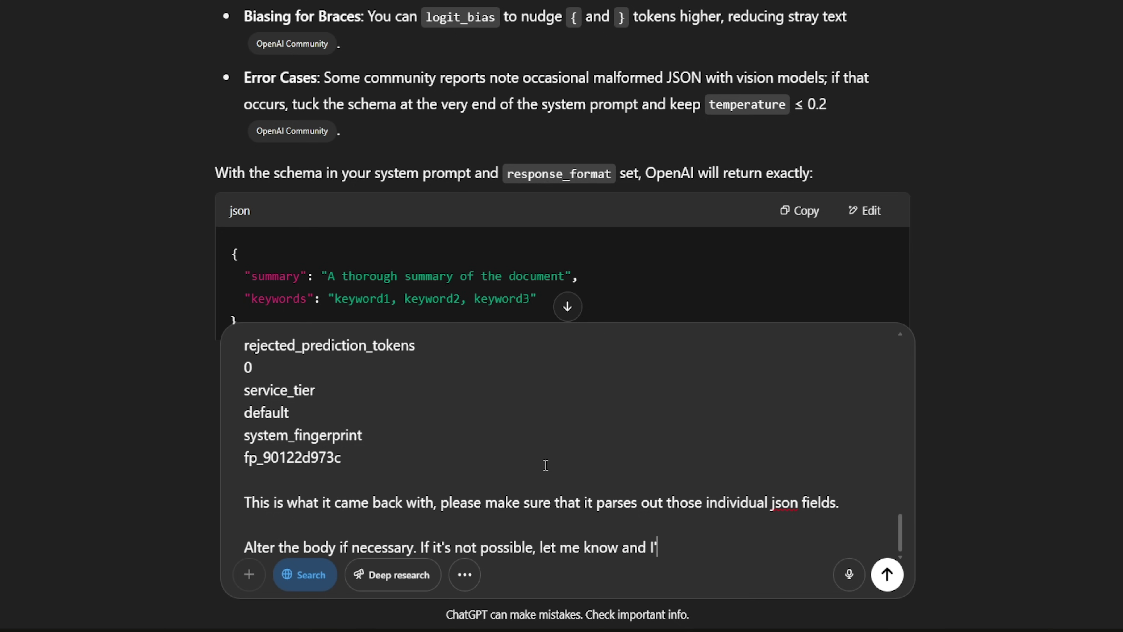
text(ll do it another way.)
Add the closing paragraph "Check openai documentation on how to parse out json." and send the message
key(shift+Return)
key(shift+Return)
text(Che)
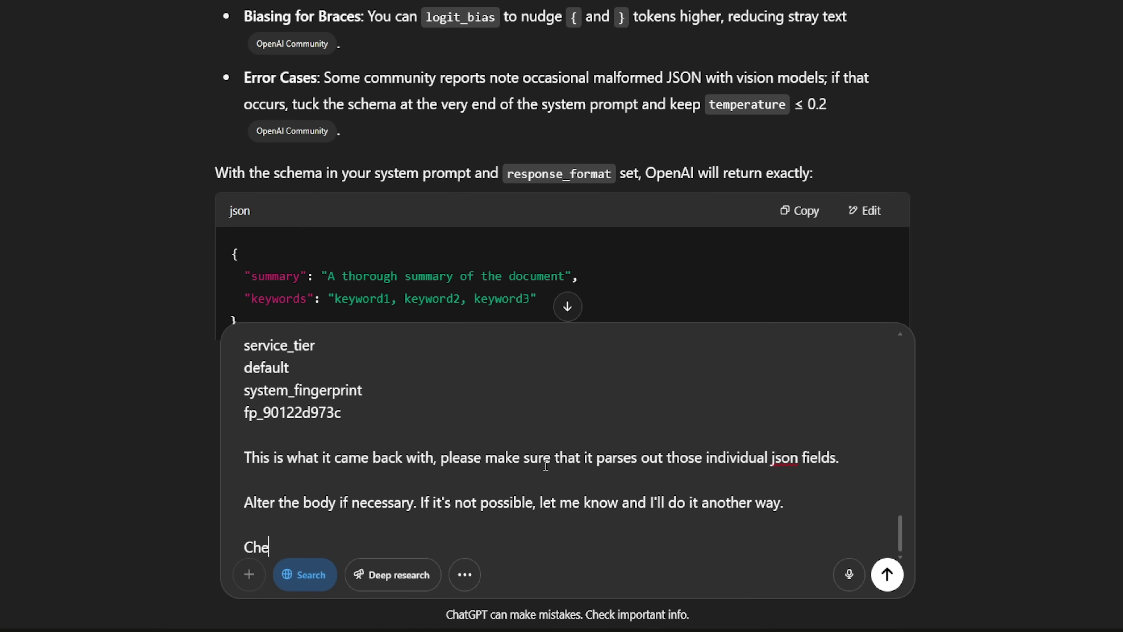
text(ck openai co)
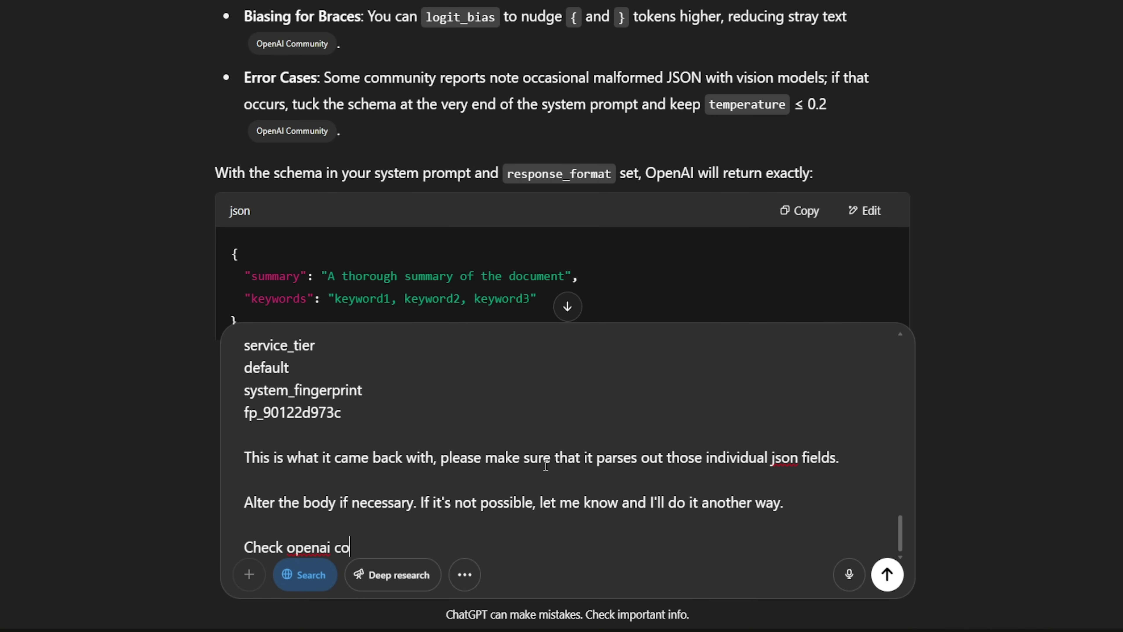
key(BackSpace)
key(BackSpace)
text(documentation on how to)
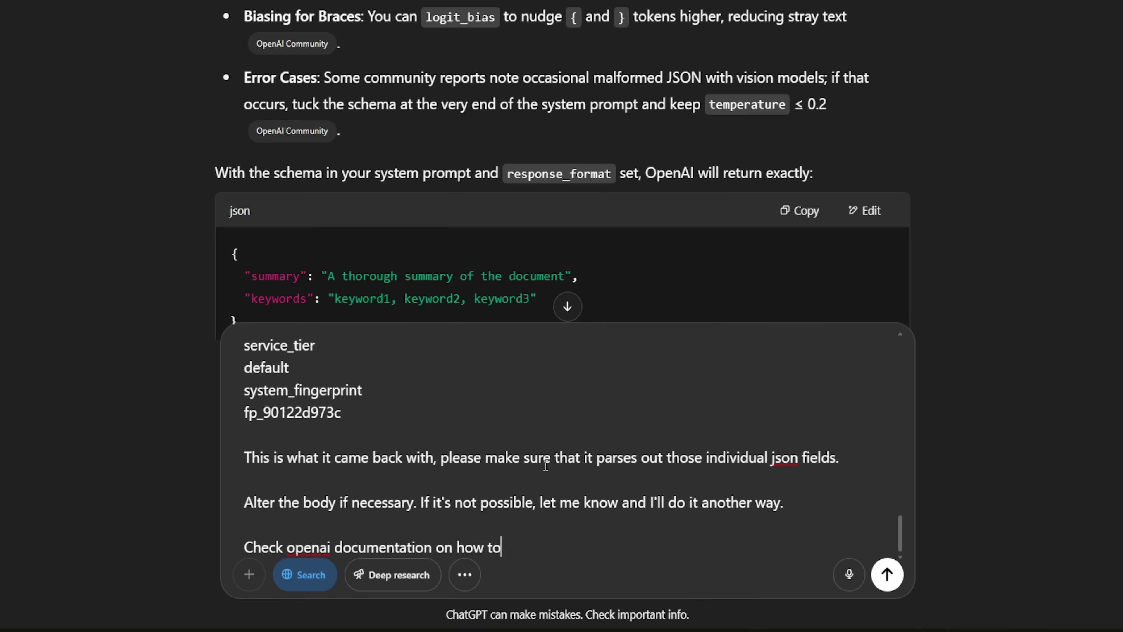
text( parse out json.)
key(Return)
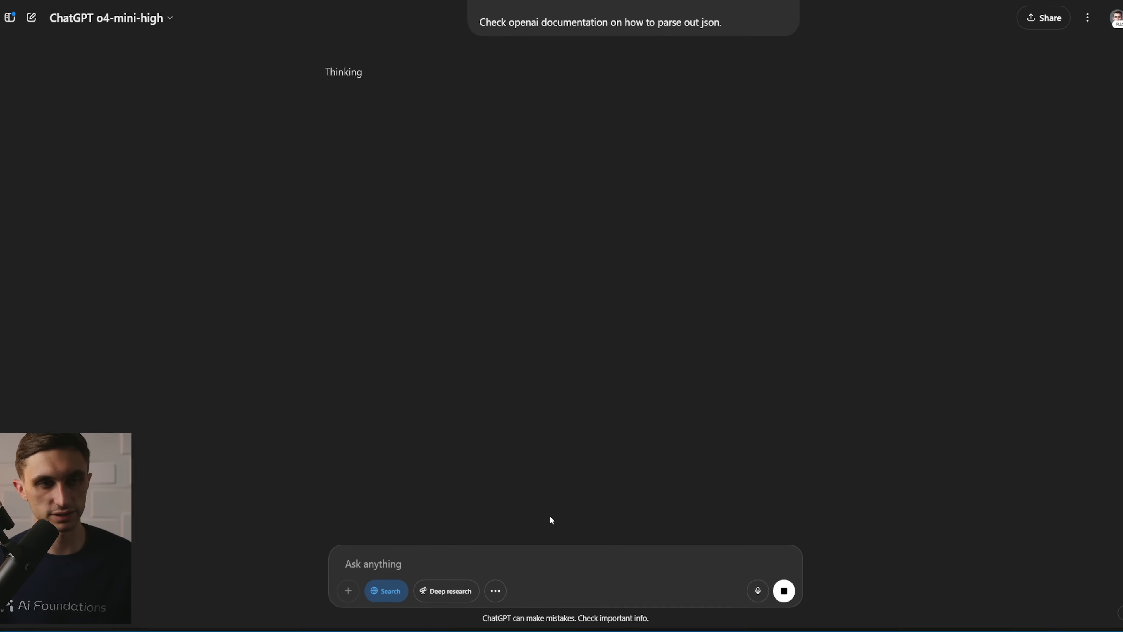
Review the content field with its summary and keywords in the output pasted into the sent message
scroll(573, 399, up, 10)
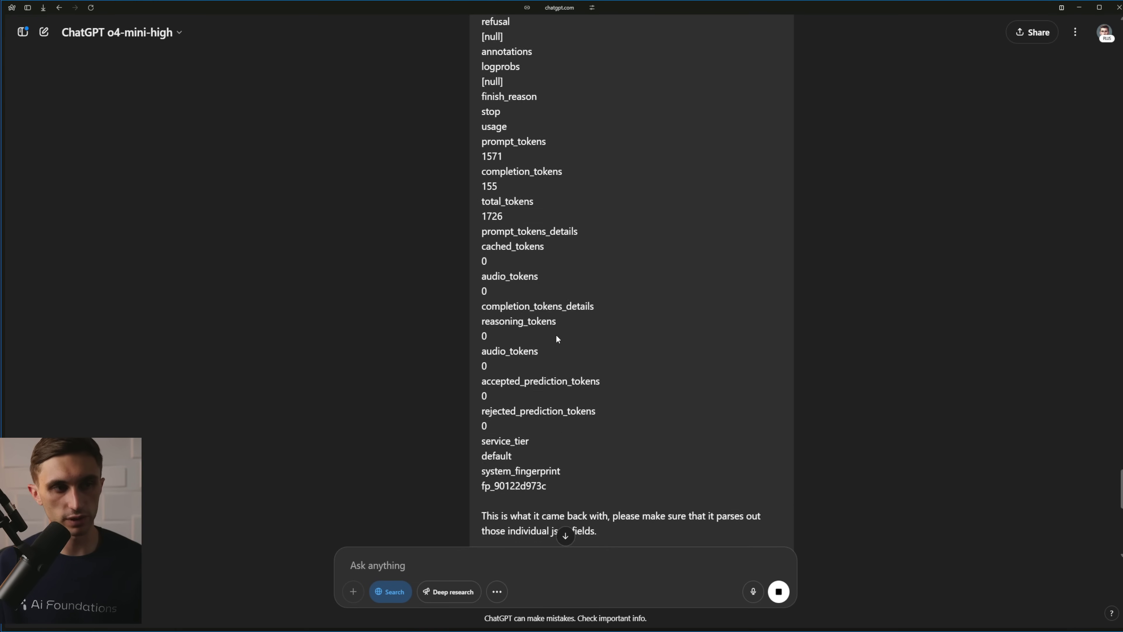
scroll(556, 339, up, 6)
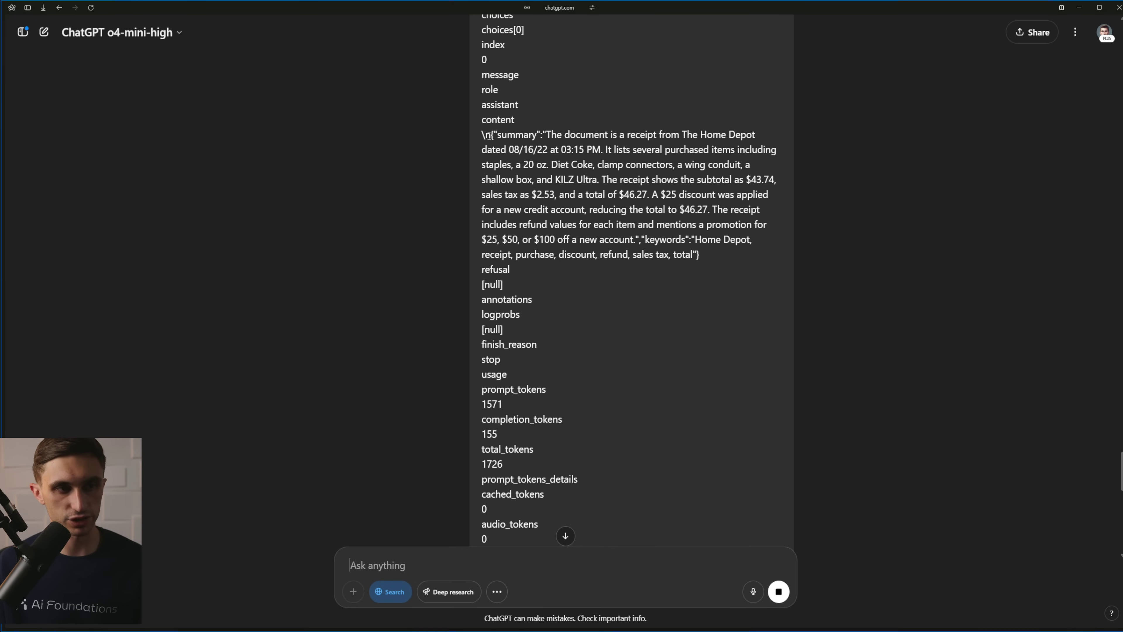
drag(487, 131, 704, 240)
drag(519, 117, 538, 138)
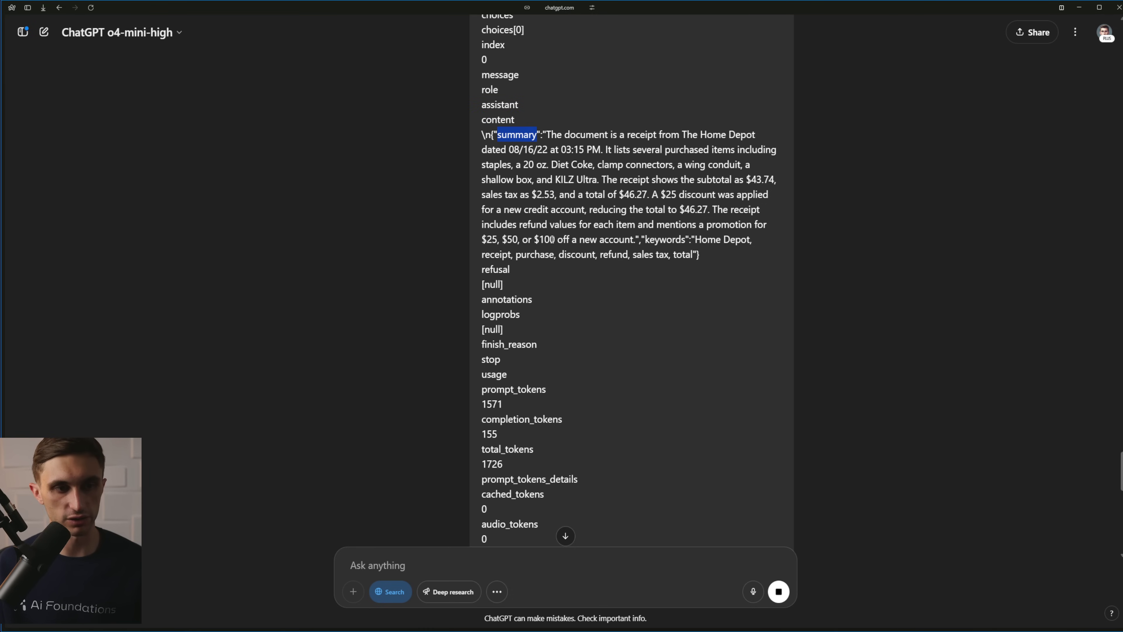
drag(646, 240, 482, 134)
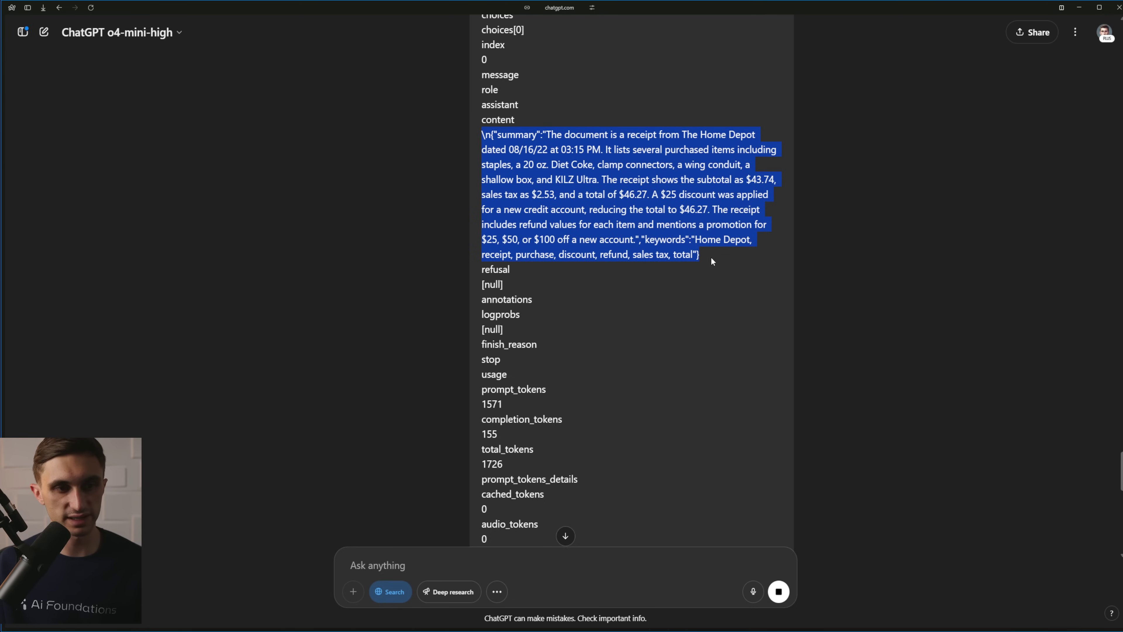
click(655, 325)
Find the Function Calling Interface section in ChatGPT's reply and copy the code under Modified Request Body
scroll(655, 325, down, 15)
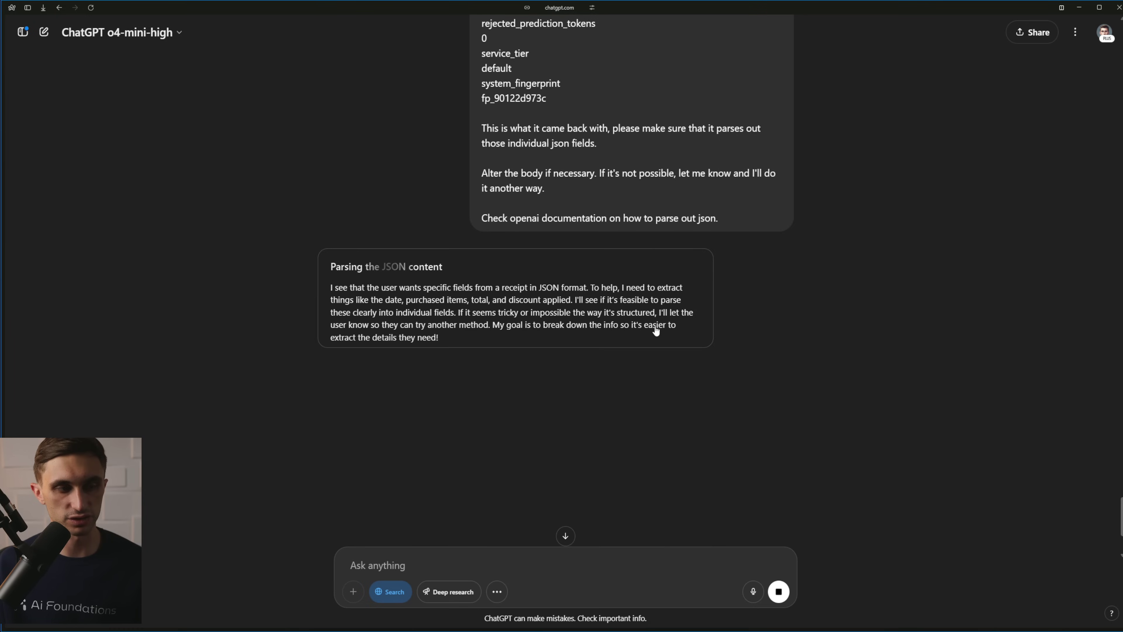
scroll(656, 330, down, 2)
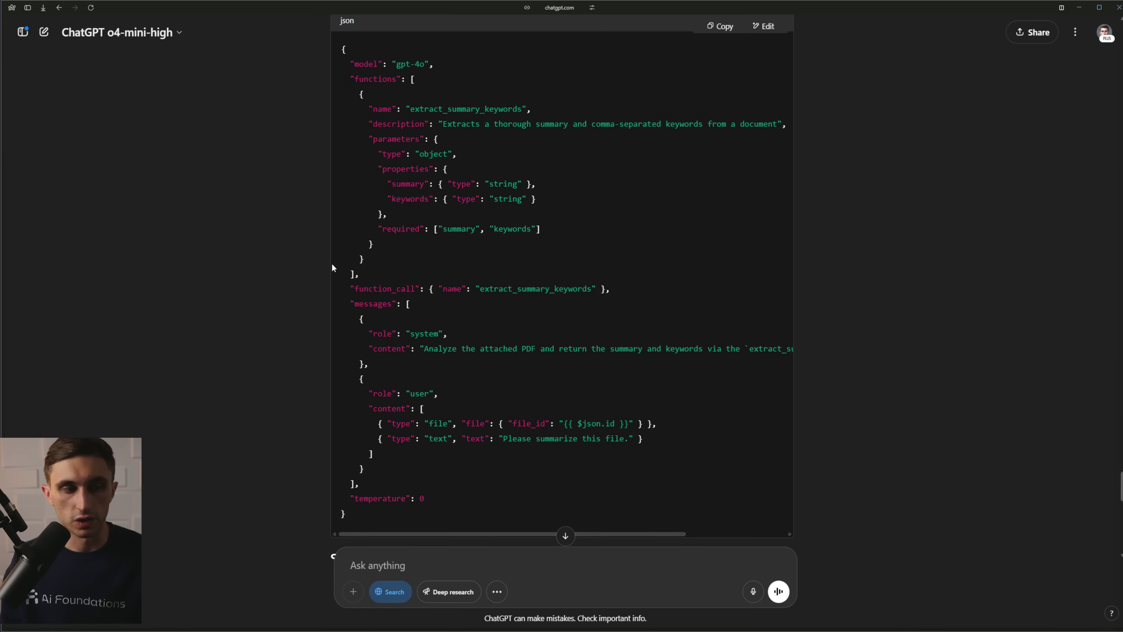
scroll(388, 187, up, 4)
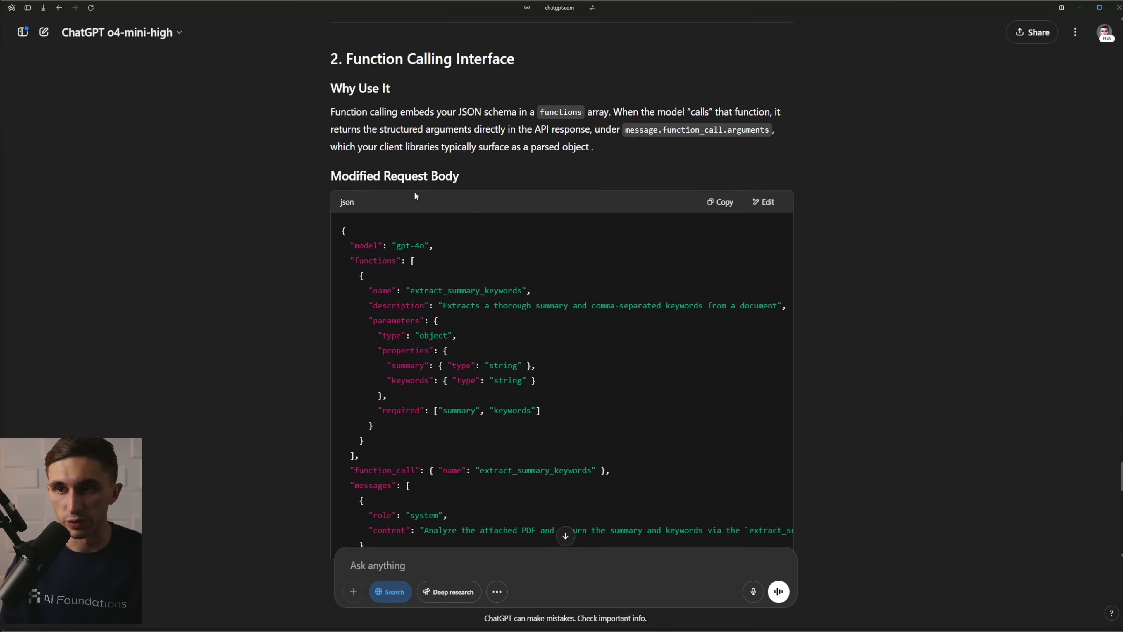
click(724, 203)
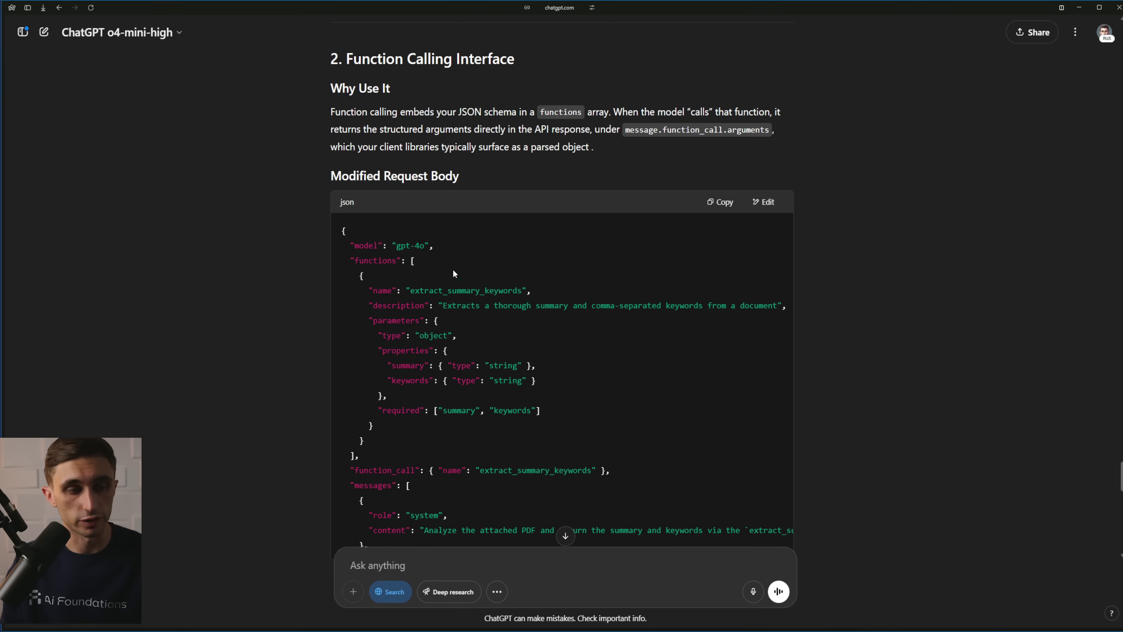
scroll(480, 296, down, 3)
scroll(480, 296, right, 5)
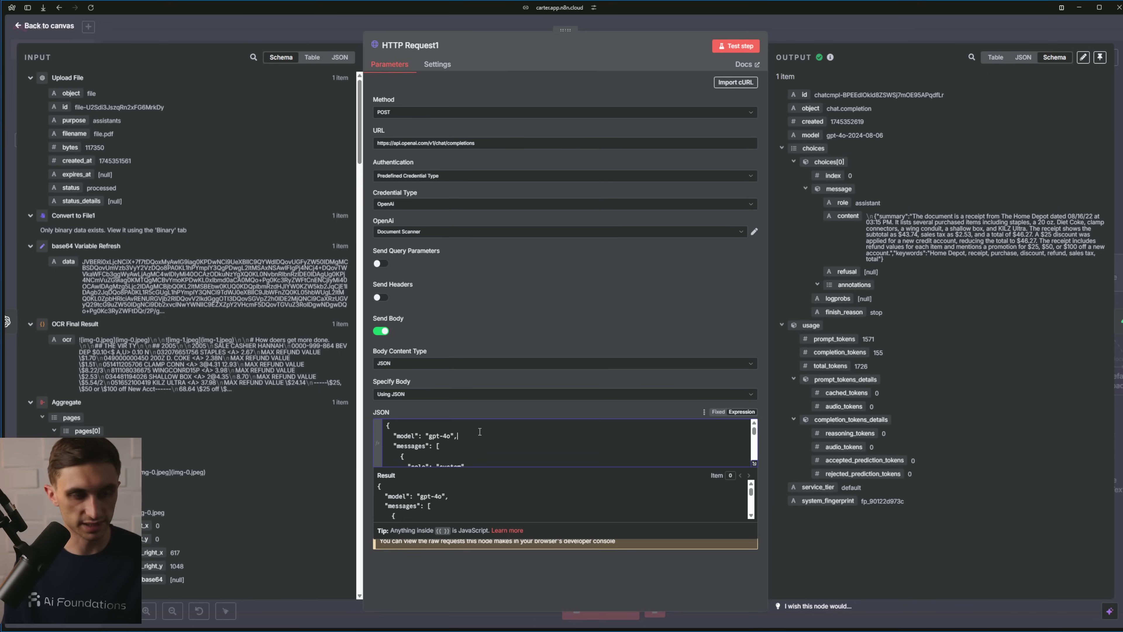
In n8n, replace HTTP Request1's whole JSON body with the copied function-calling request body and remove the trailing empty line
key(ctrl+a)
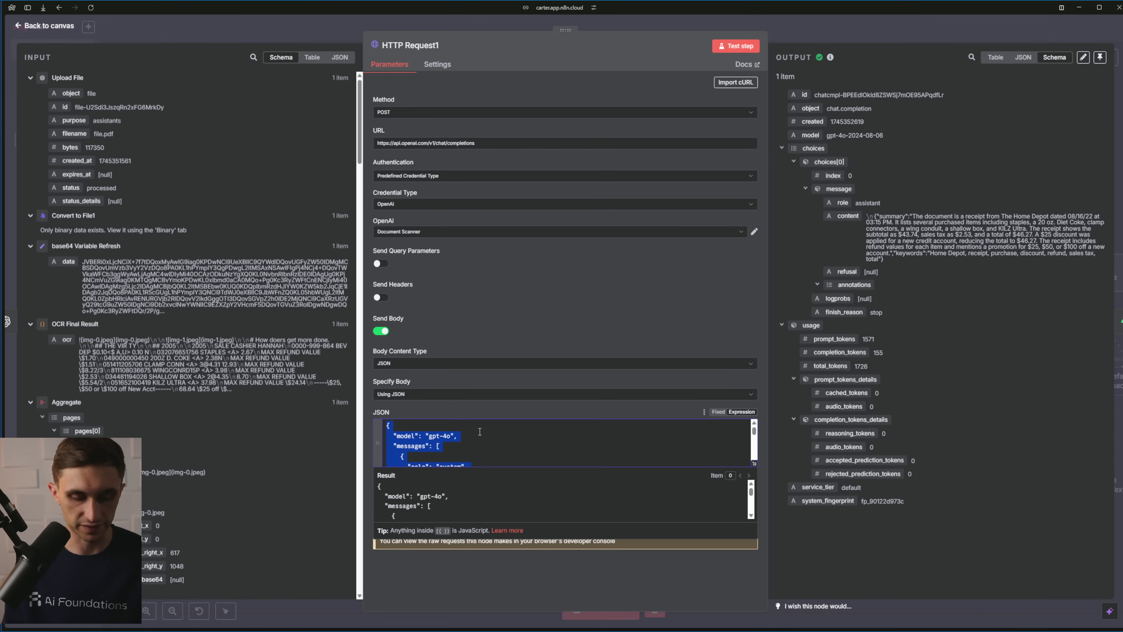
key(ctrl+v)
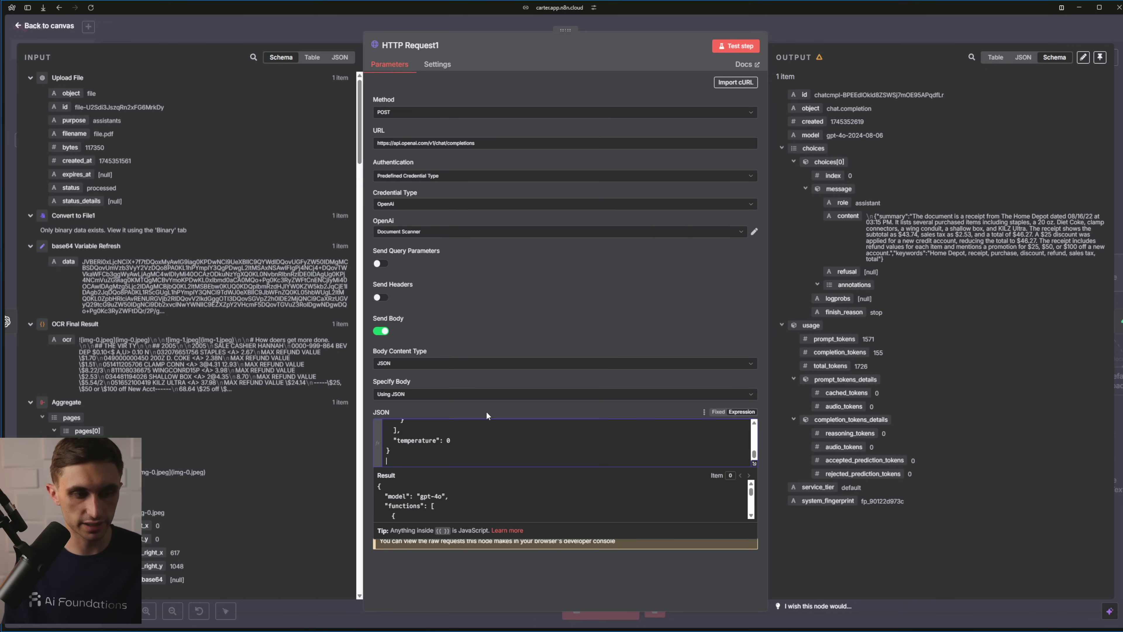
key(BackSpace)
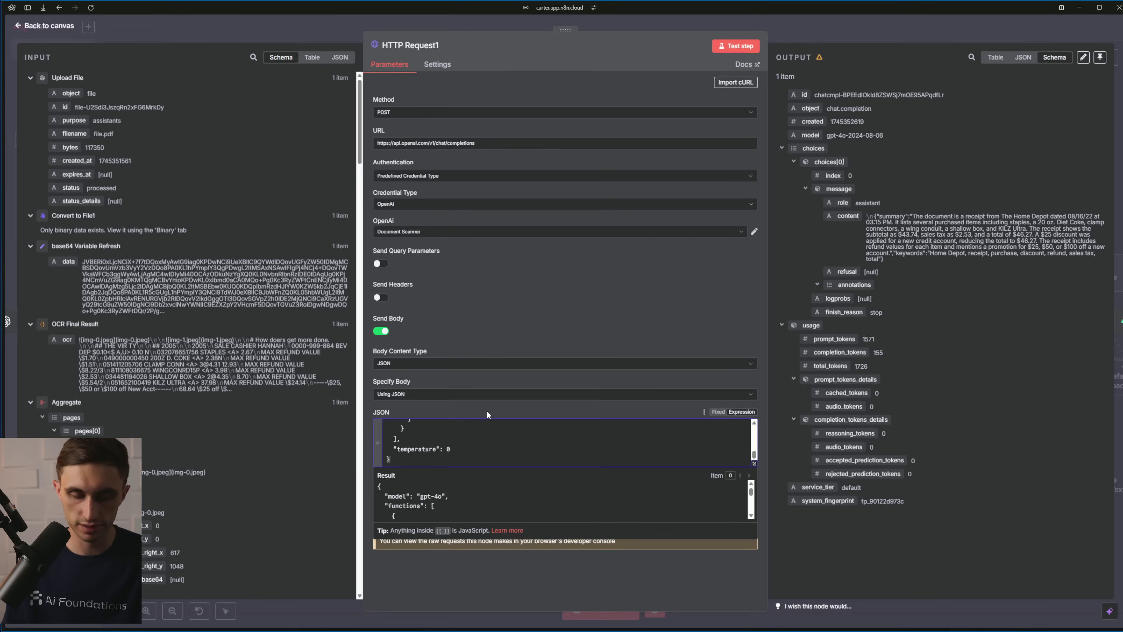
Test the HTTP Request1 step and inspect the function_call arguments in its output
click(733, 49)
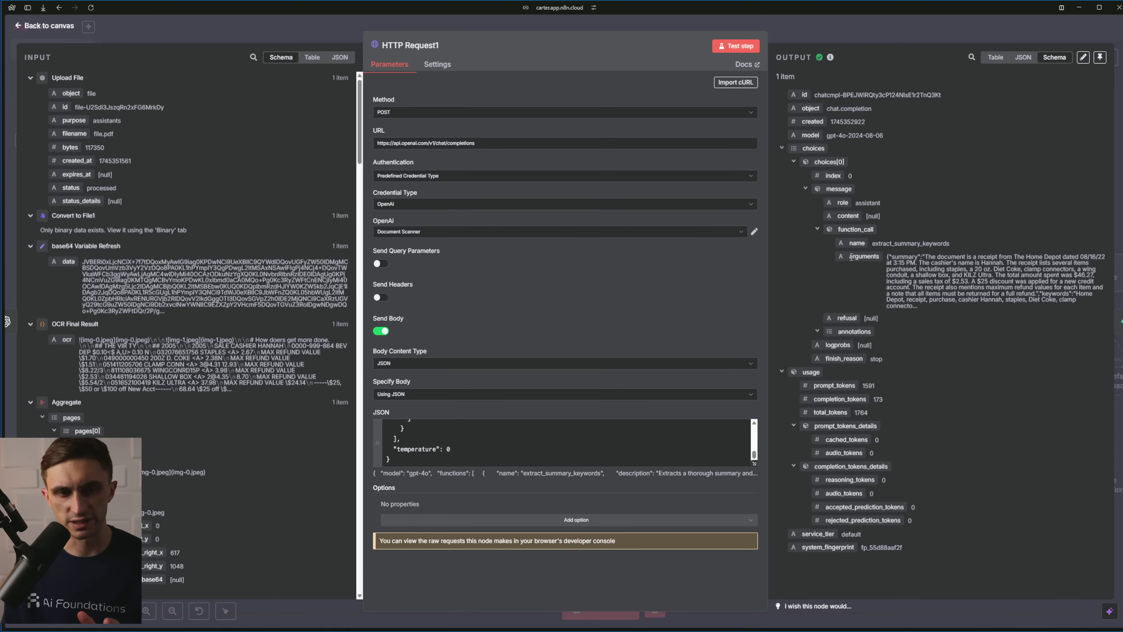
click(901, 264)
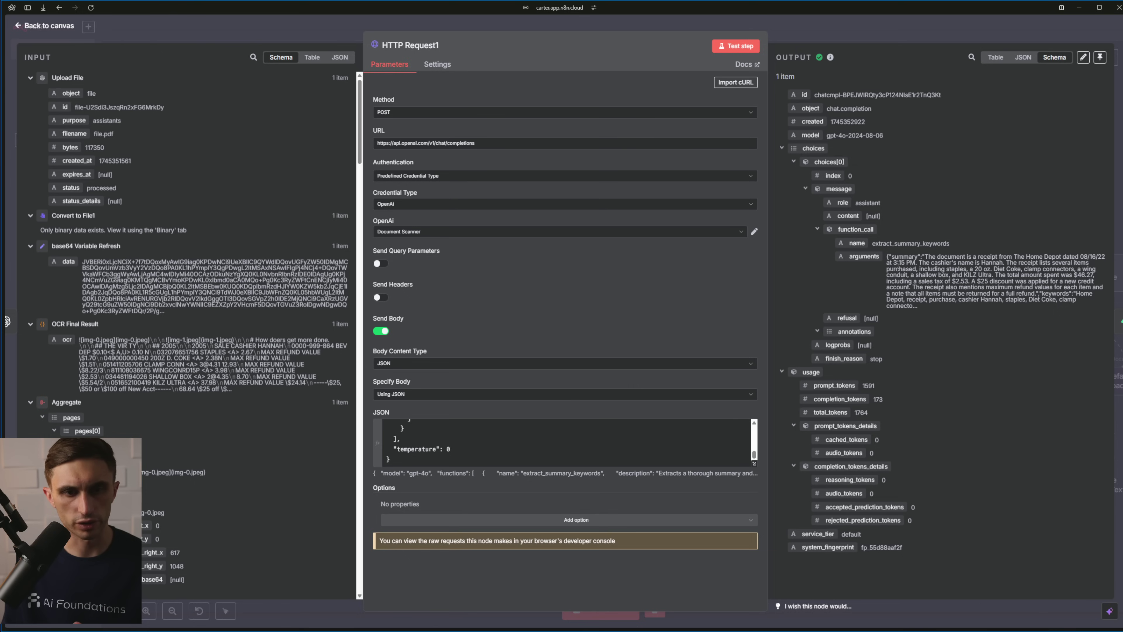
drag(900, 262, 922, 307)
click(923, 307)
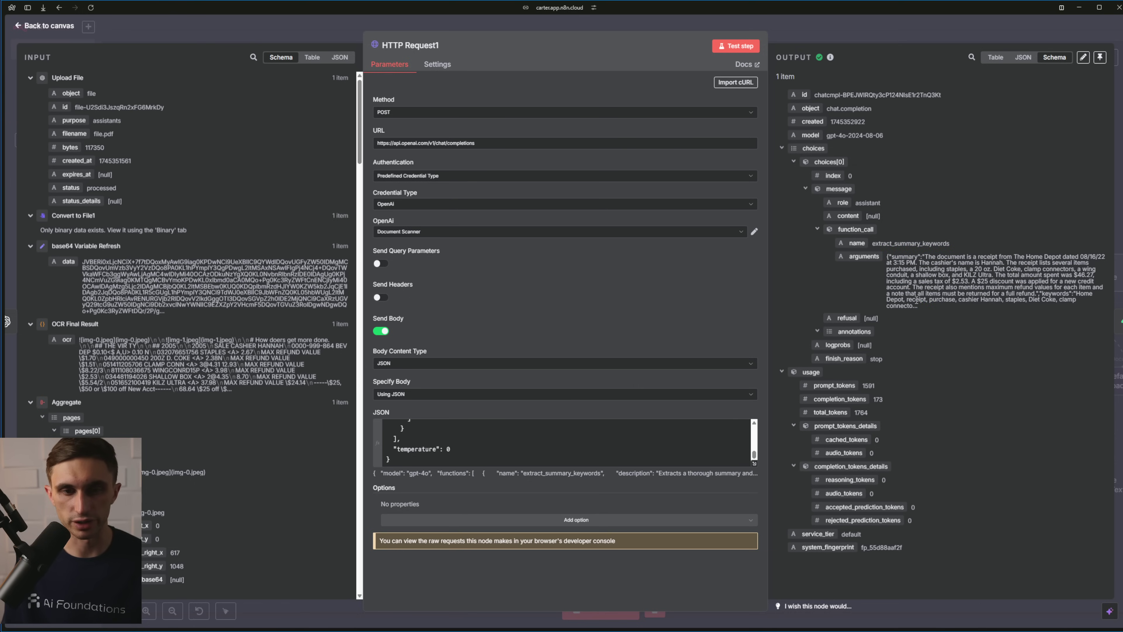
In ChatGPT, write that the function call did a good job but keywords and summary still aren't separate objects, and ask it to output them separately
key(ctrl+a)
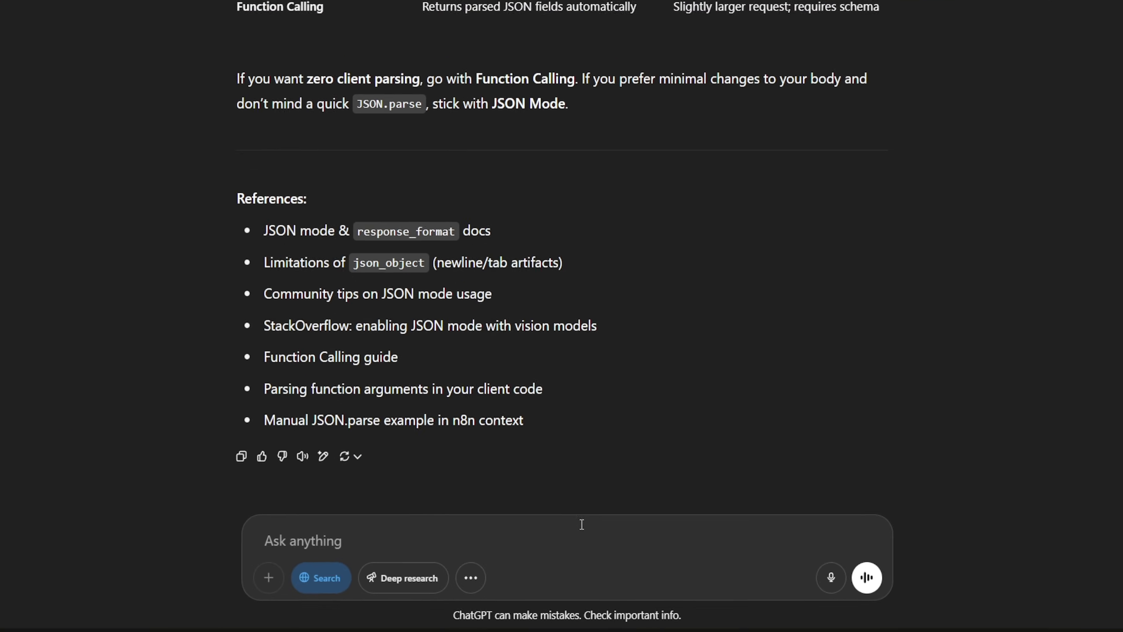
click(570, 534)
text(The func)
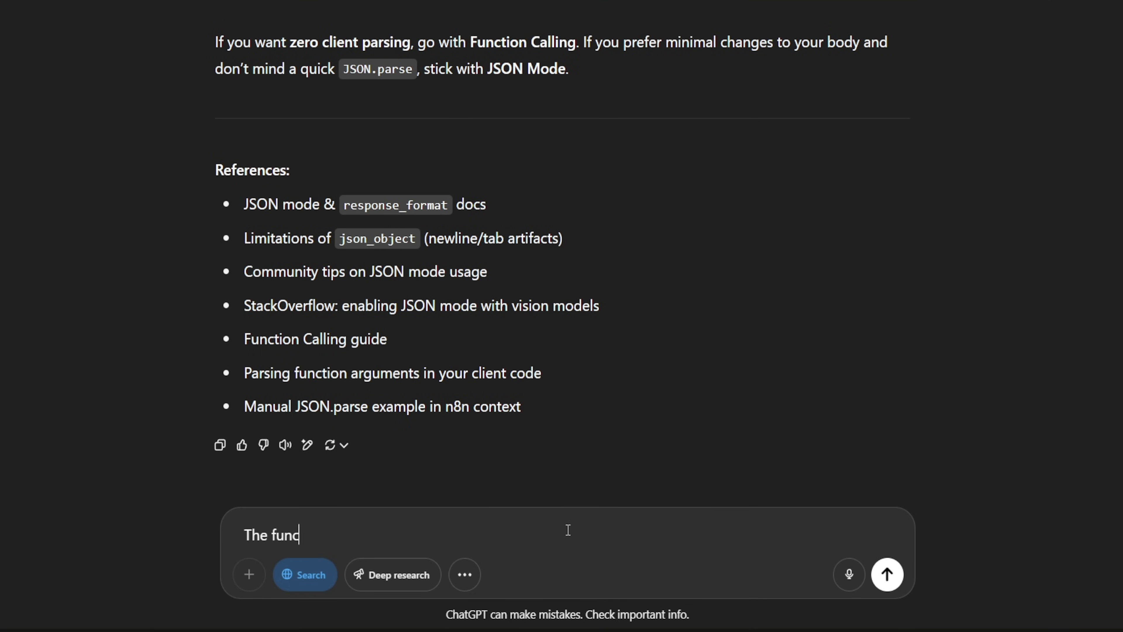
text(tion call ran and it )
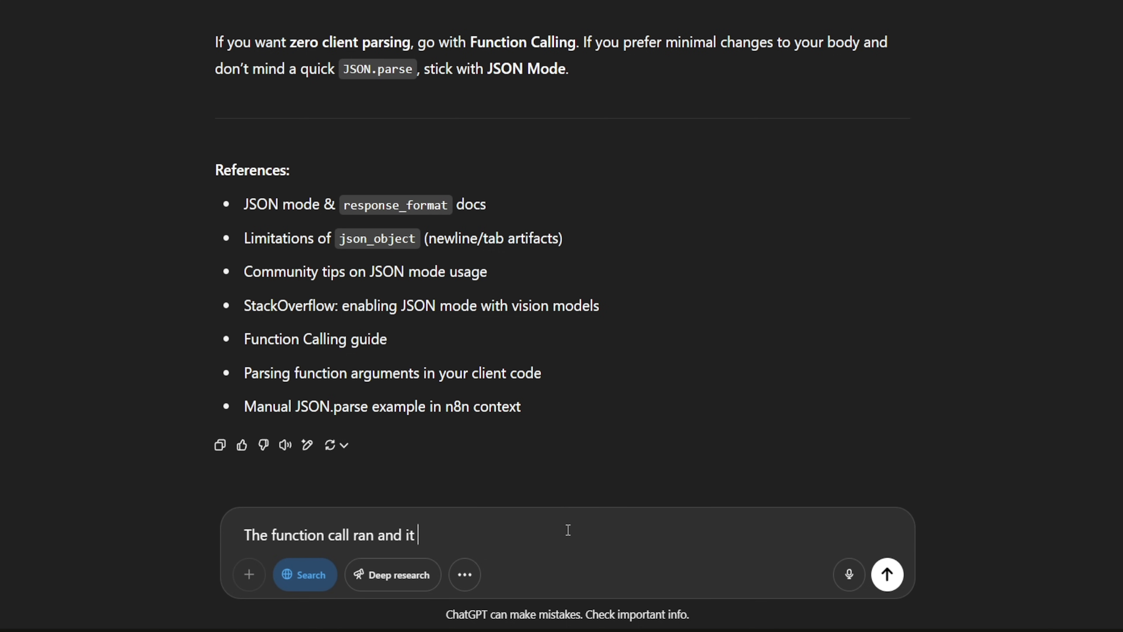
text(did a good job, but)
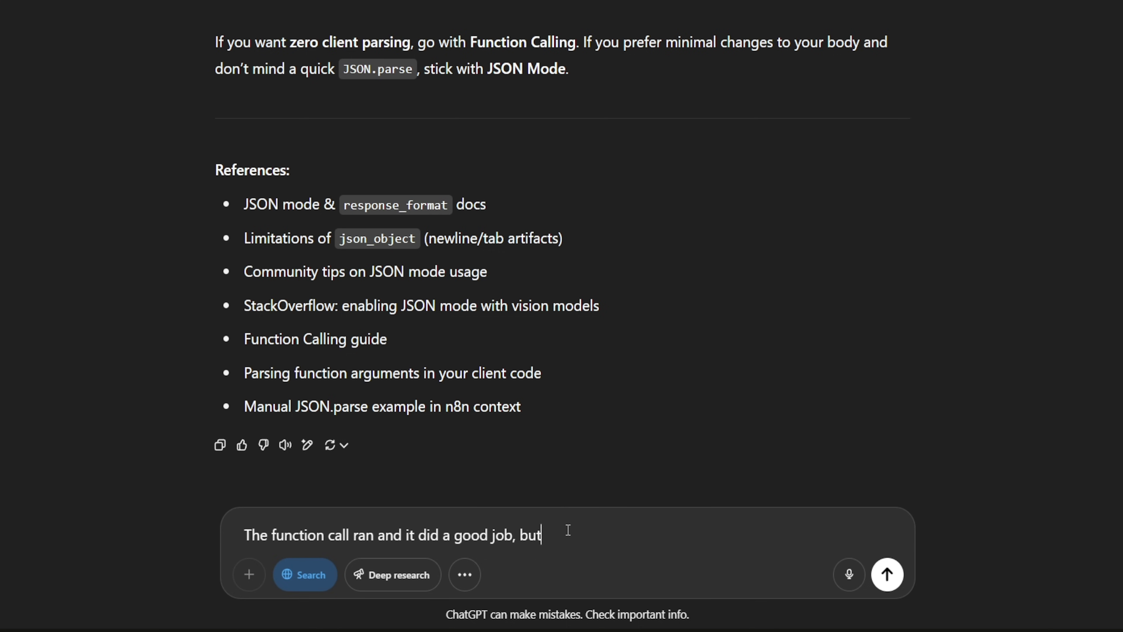
text( we still dont have )
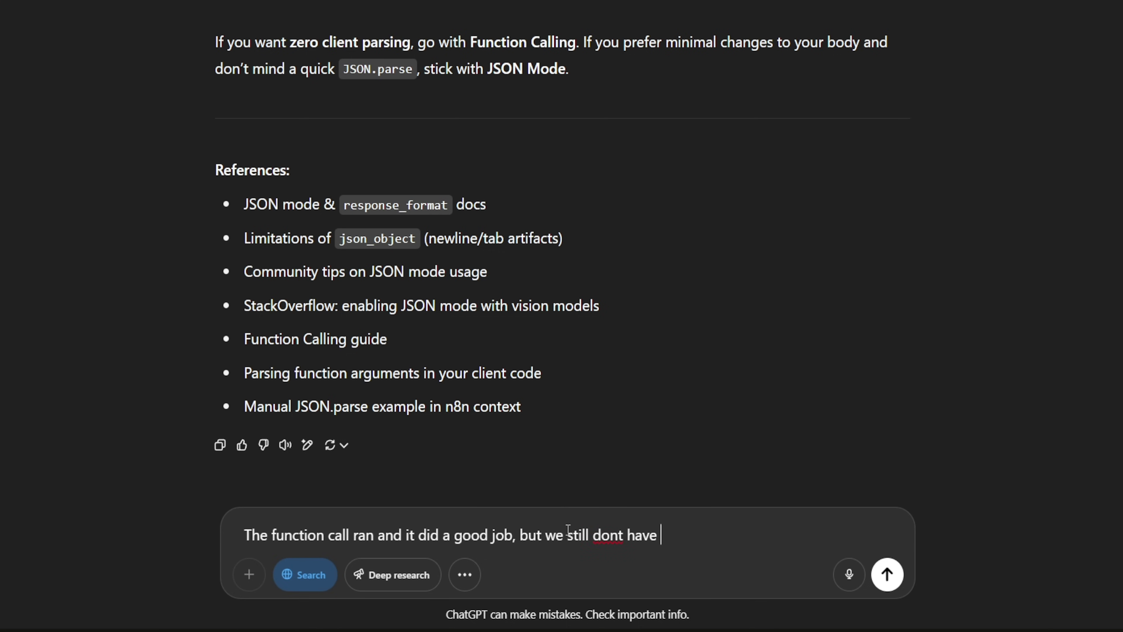
text(keywords and summary )
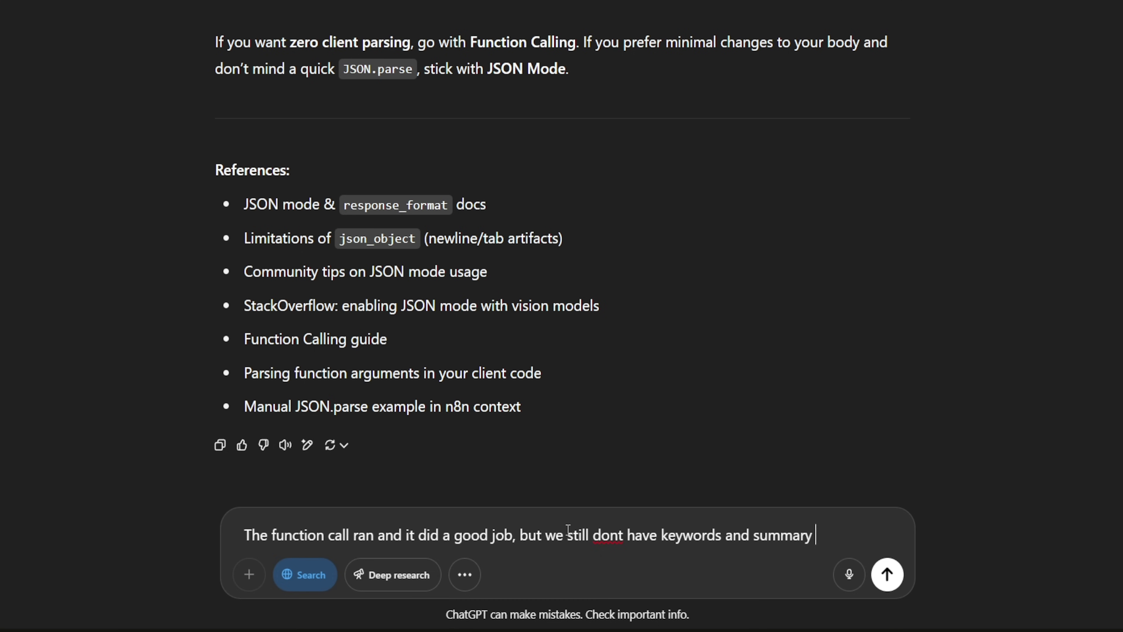
text(as separate objects. Make sure )
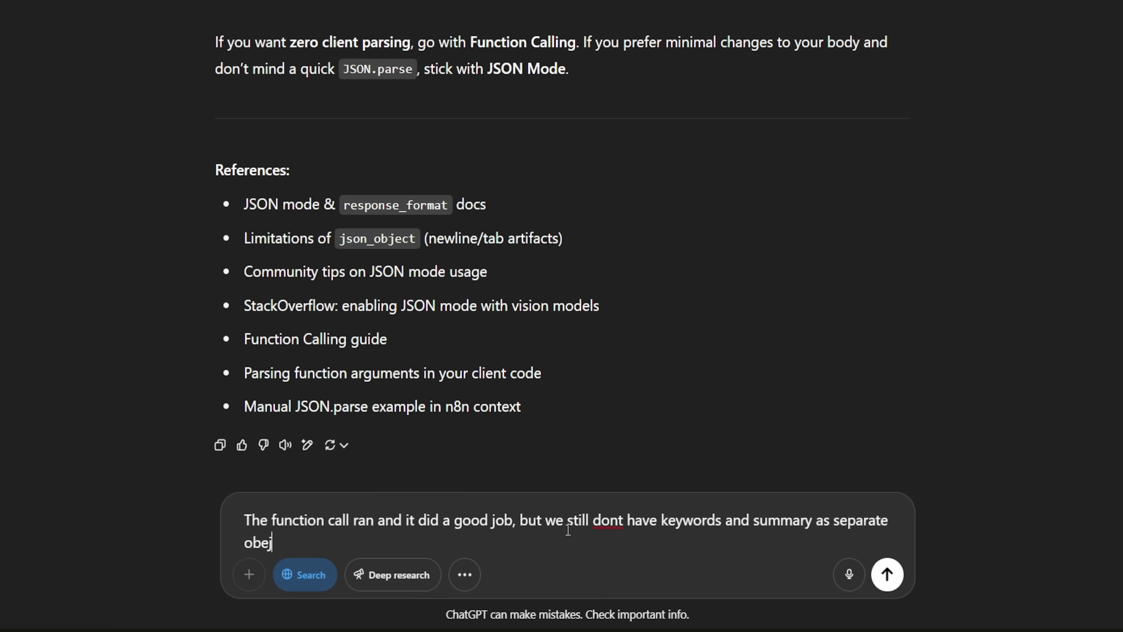
text(it outpu)
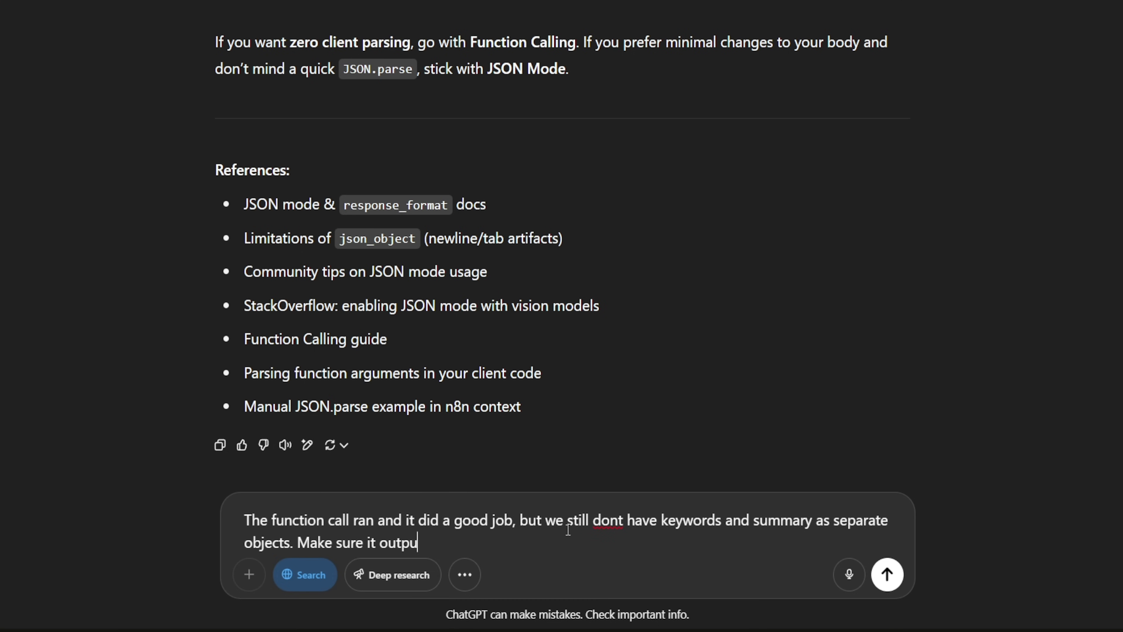
text(ts them separately.)
Paste the copied HTTP Request1 output below the message text, separated by a blank line, and send the message
key(shift+Return)
key(shift+Return)
key(ctrl+v)
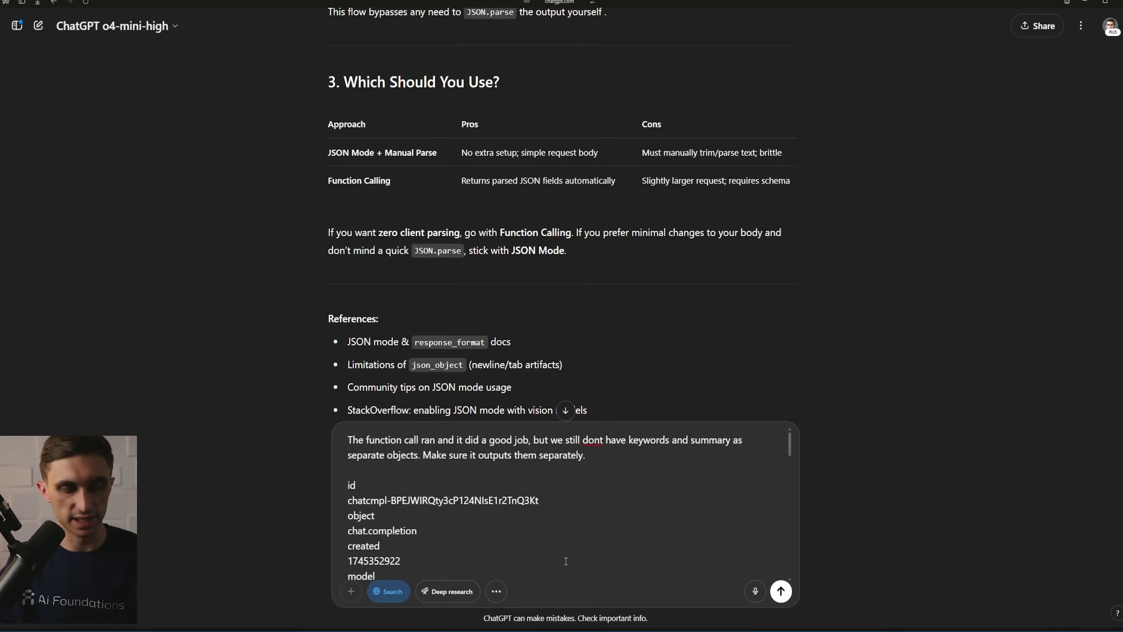
key(Return)
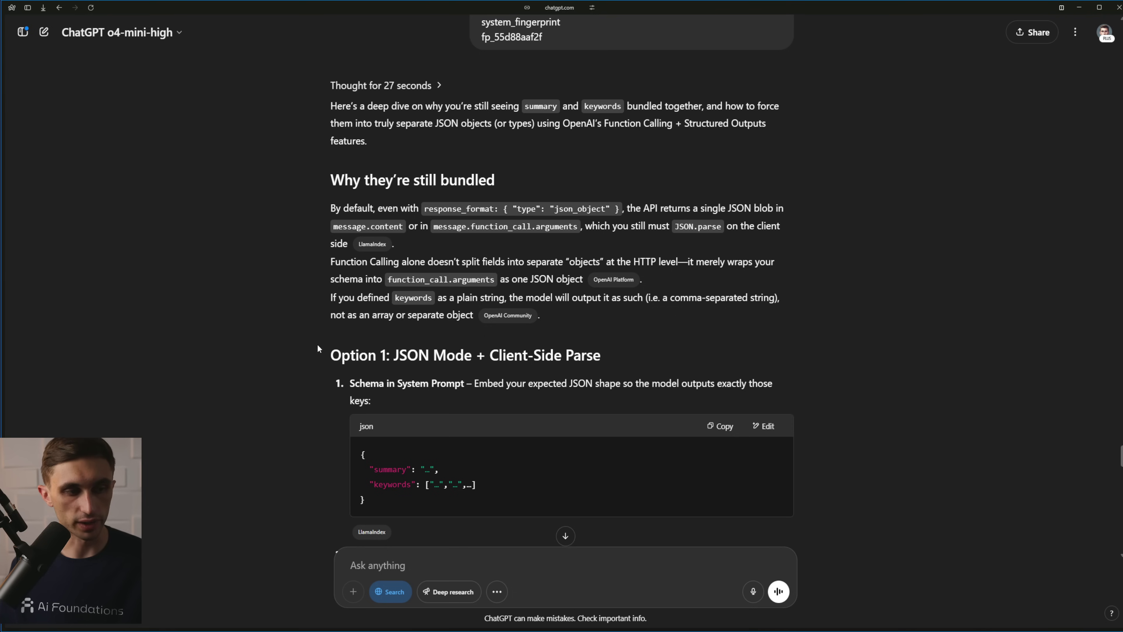
Review the JSON Mode + Client-Side Parse option and the Function Calling + Array-Typed Keywords option in ChatGPT's reply
drag(317, 348, 620, 360)
click(621, 360)
scroll(625, 363, down, 5)
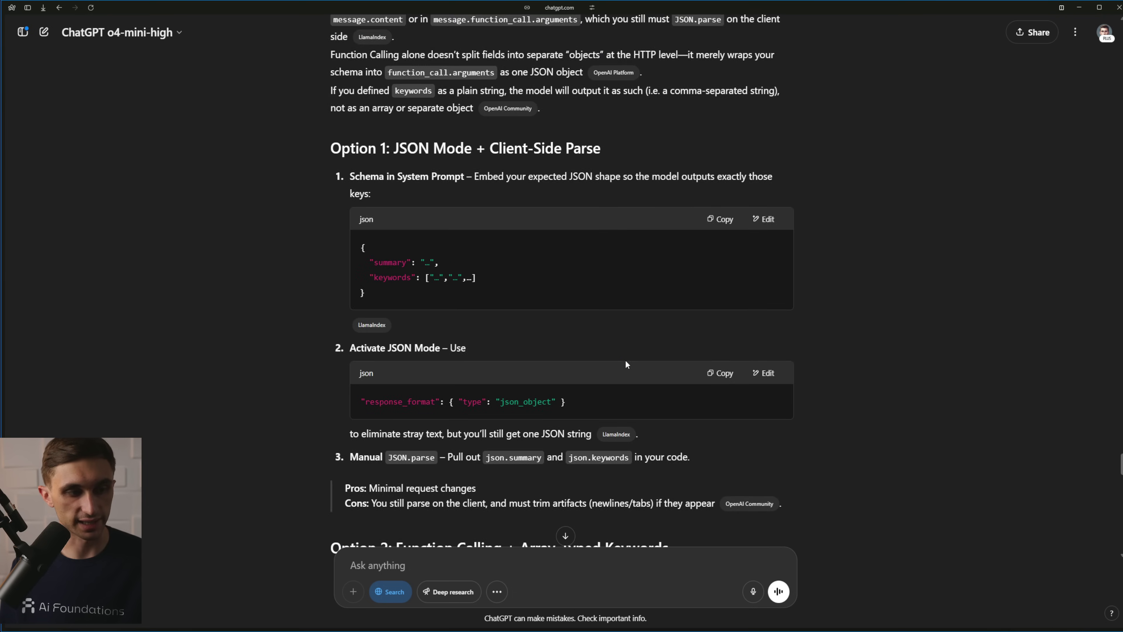
scroll(624, 361, down, 7)
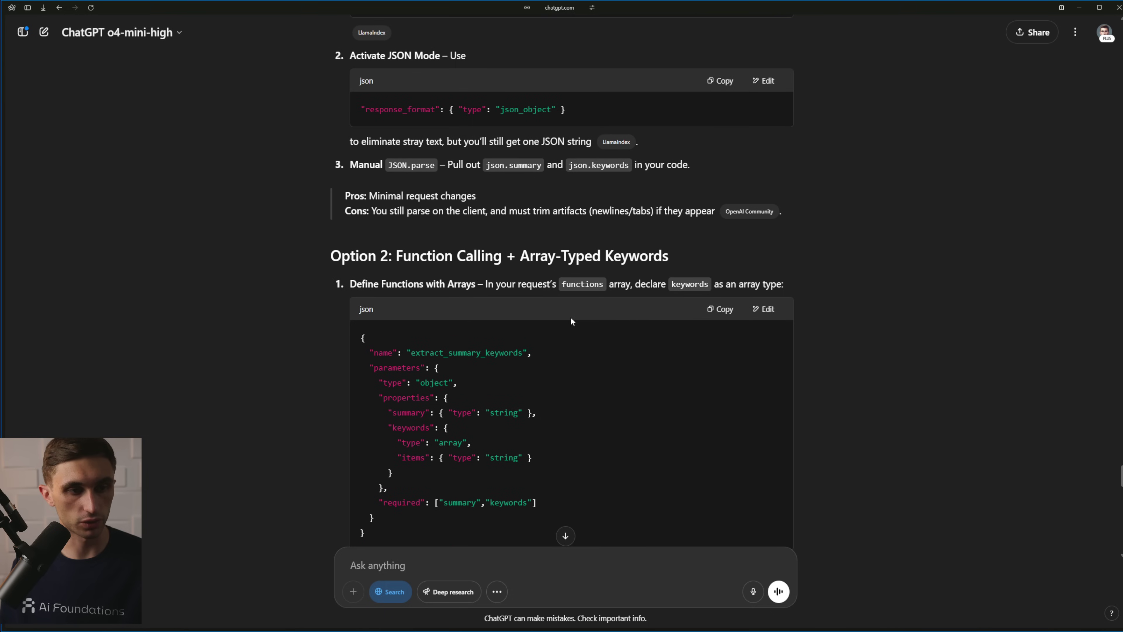
scroll(570, 321, down, 2)
drag(395, 165, 688, 174)
click(688, 174)
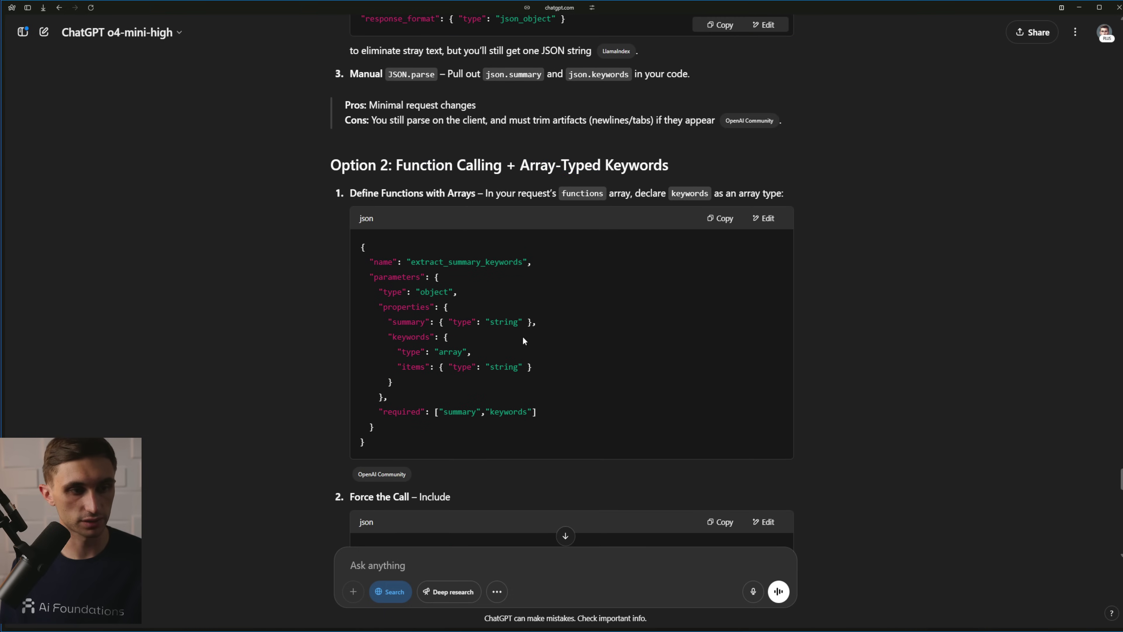
drag(349, 194, 788, 197)
click(787, 196)
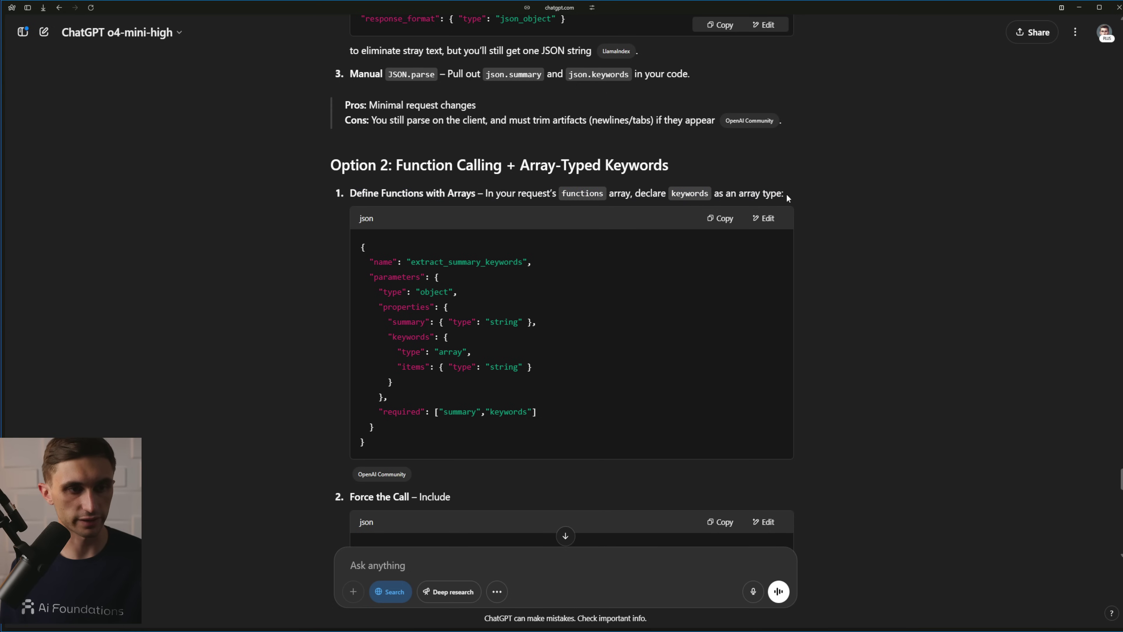
Copy the code under Updated Request Example in ChatGPT's reply and read the explanation following it
scroll(777, 210, down, 10)
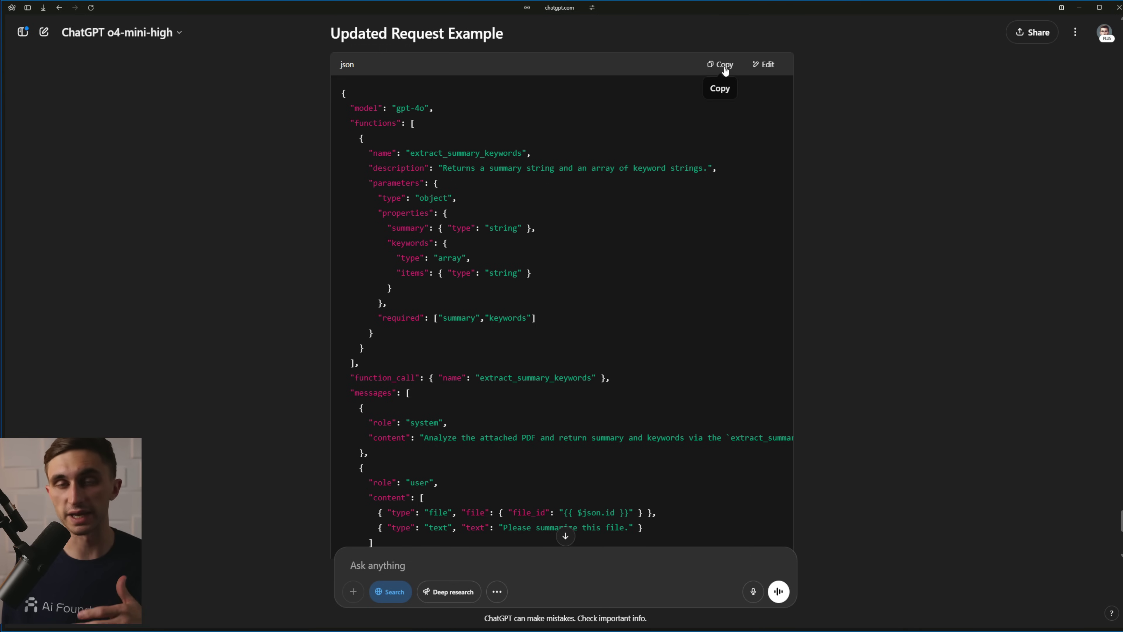
click(725, 70)
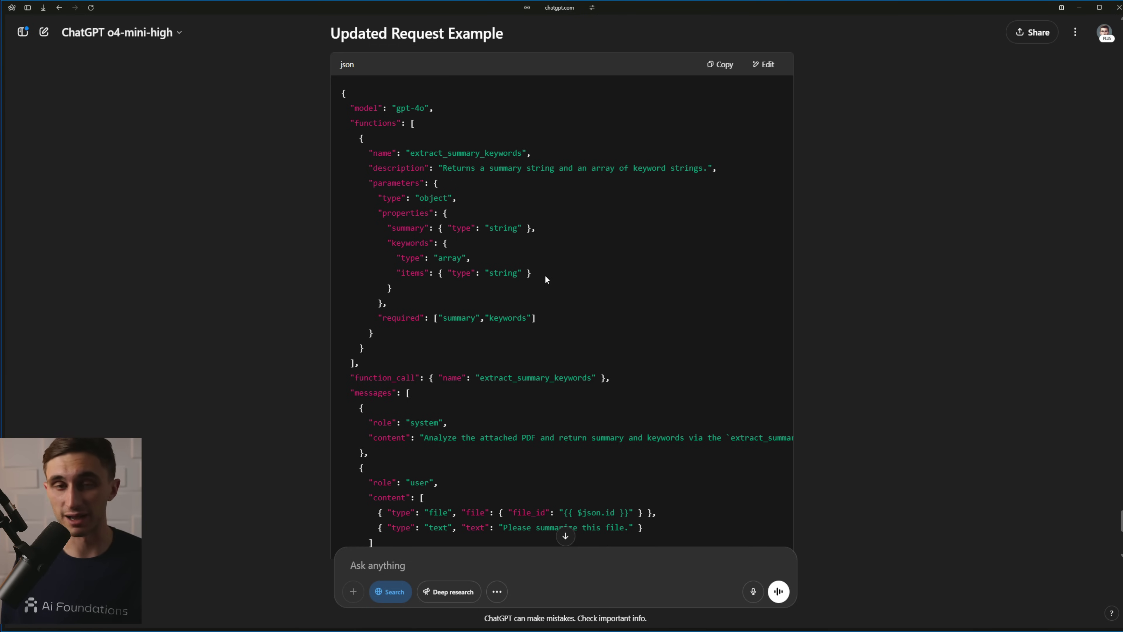
scroll(600, 276, down, 8)
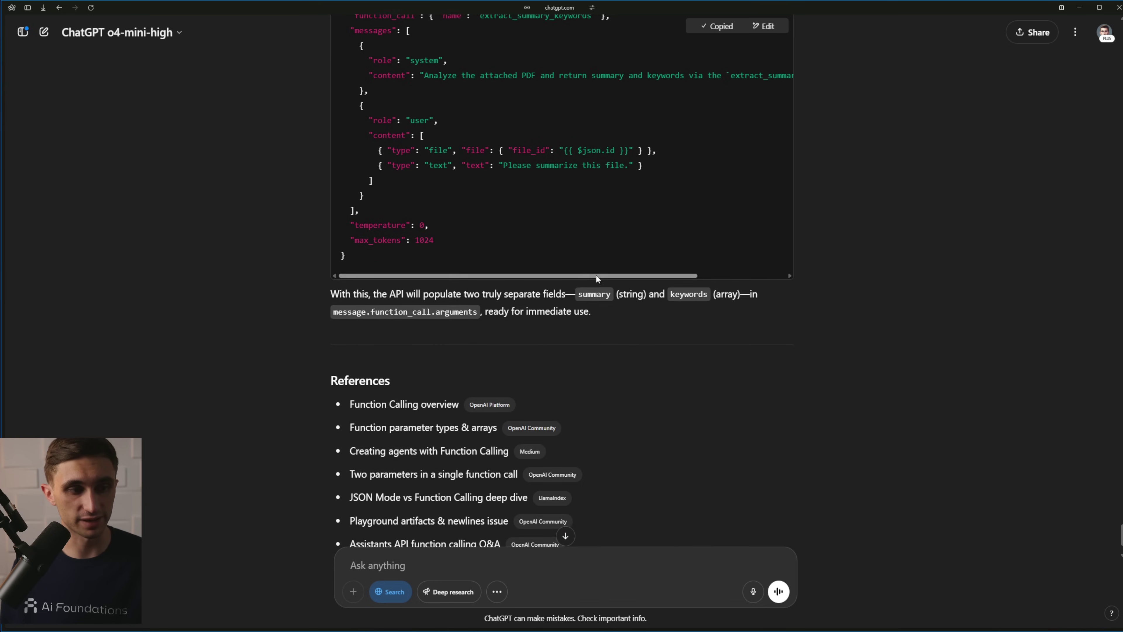
scroll(562, 266, down, 3)
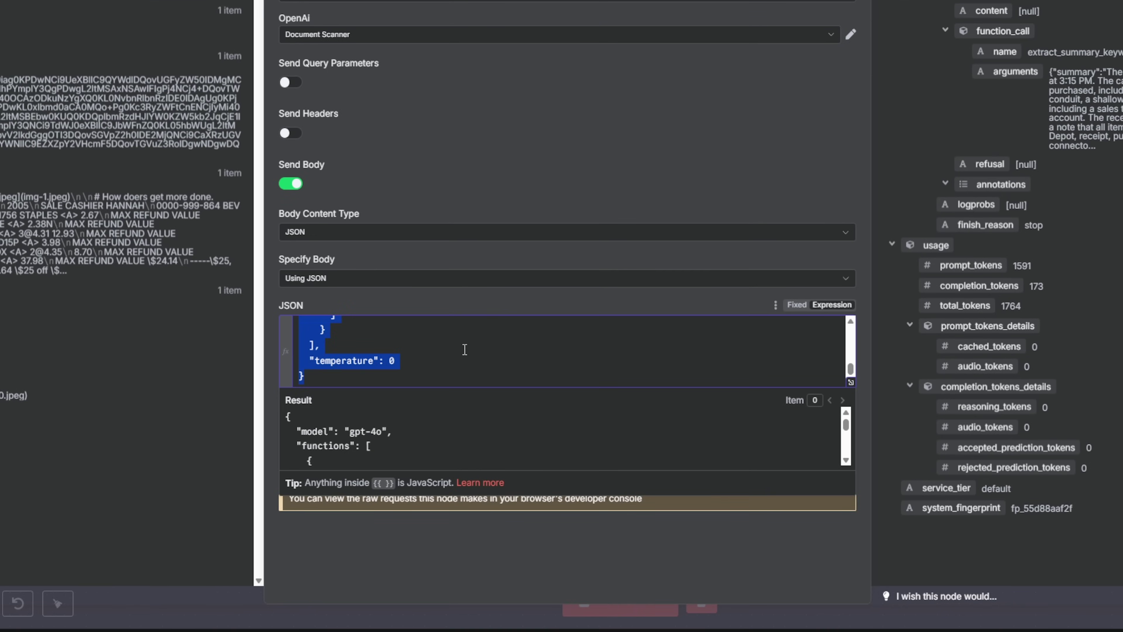
In n8n, replace HTTP Request1's whole JSON body with the copied request body, test the step and inspect the function_call arguments
key(BackSpace)
key(ctrl+v)
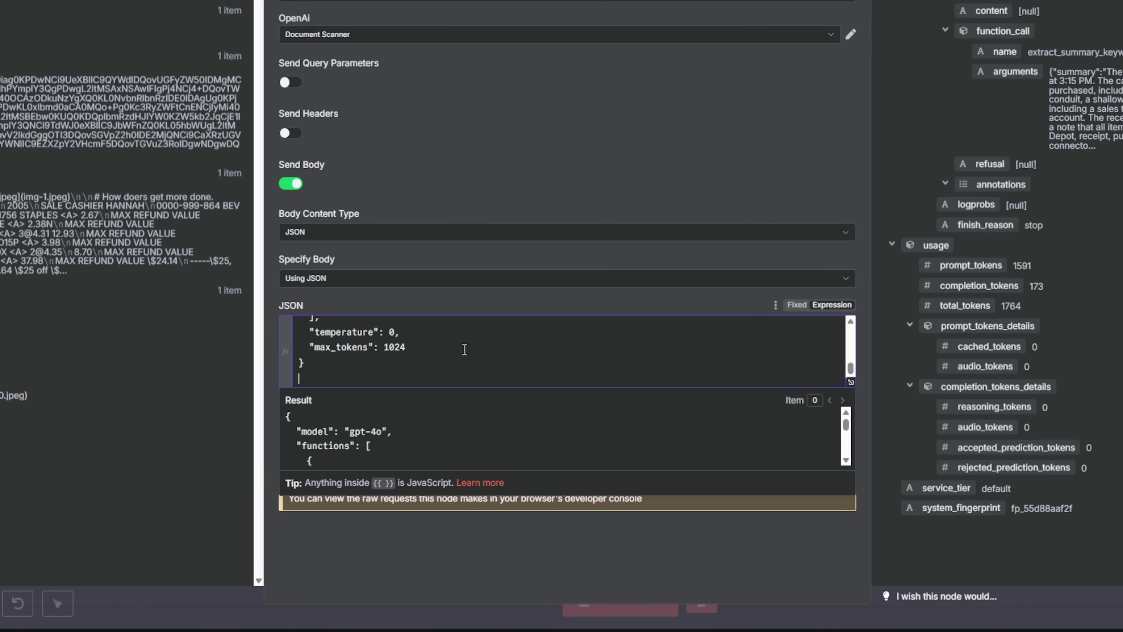
click(729, 180)
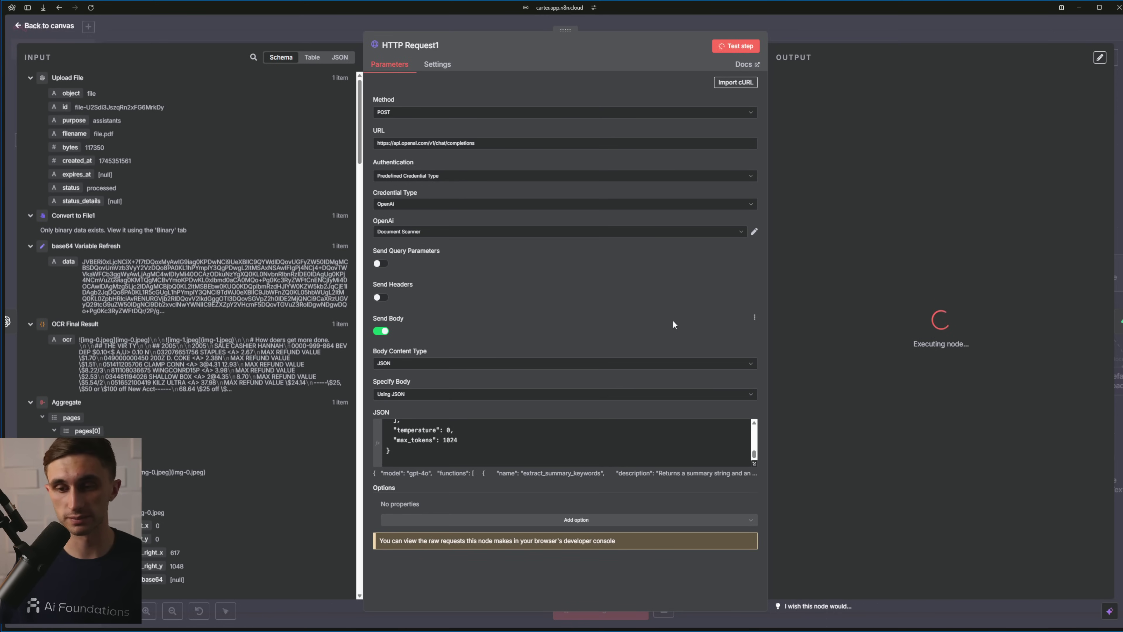
drag(924, 257, 1074, 292)
Undo the last replacement of HTTP Request1's JSON body
click(576, 436)
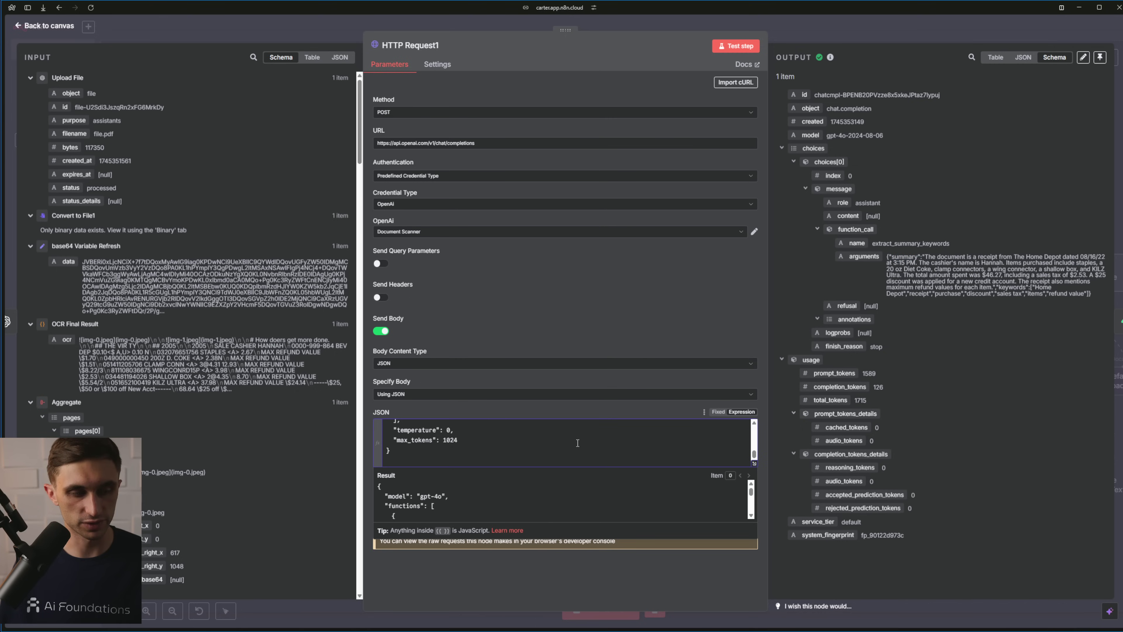
key(BackSpace)
key(BackSpace)
key(BackSpace)
key(BackSpace)
key(BackSpace)
key(BackSpace)
key(BackSpace)
key(BackSpace)
key(BackSpace)
key(BackSpace)
key(BackSpace)
key(BackSpace)
key(BackSpace)
key(BackSpace)
key(BackSpace)
key(BackSpace)
key(BackSpace)
key(BackSpace)
key(BackSpace)
key(BackSpace)
key(ctrl+a)
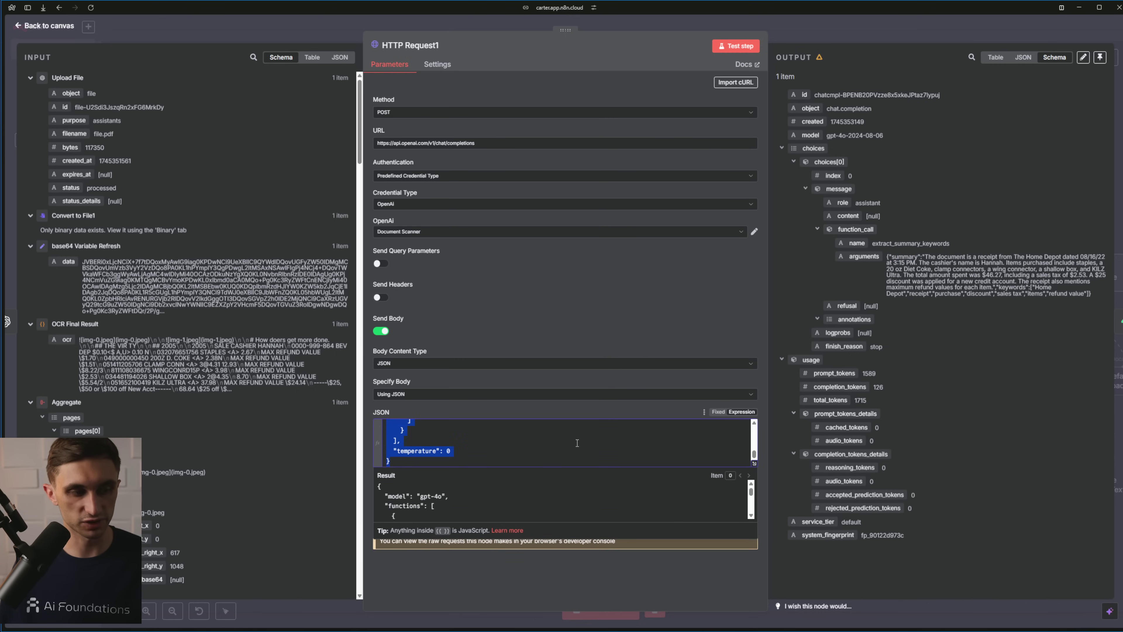
Test the HTTP Request1 step again and inspect the summary and keywords in its function_call arguments
click(736, 45)
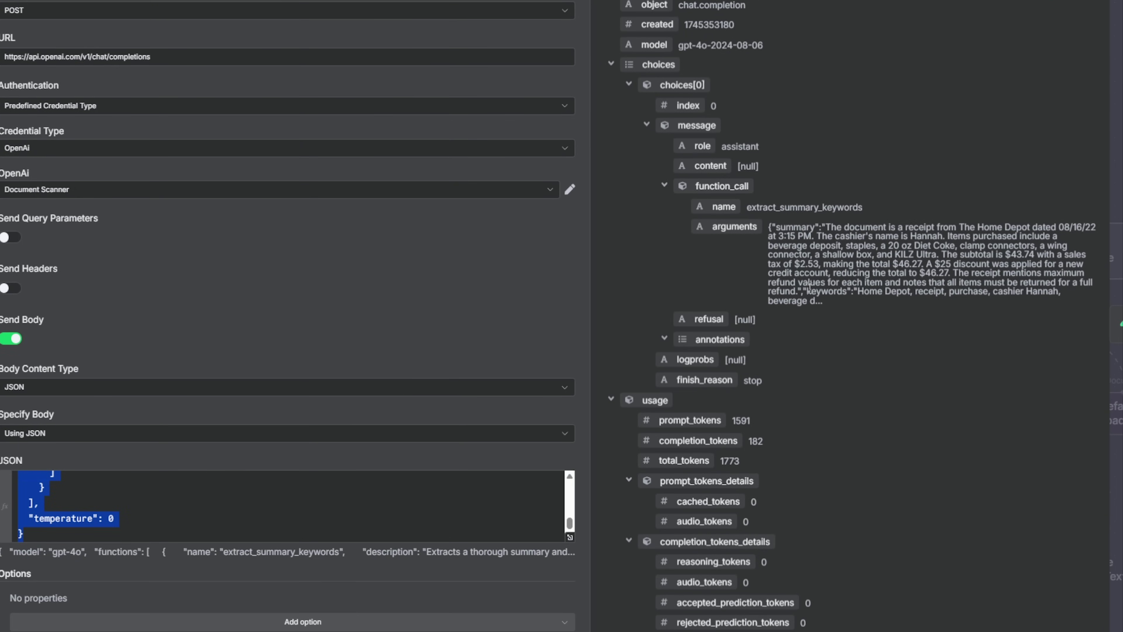
drag(806, 290, 948, 291)
drag(776, 227, 967, 230)
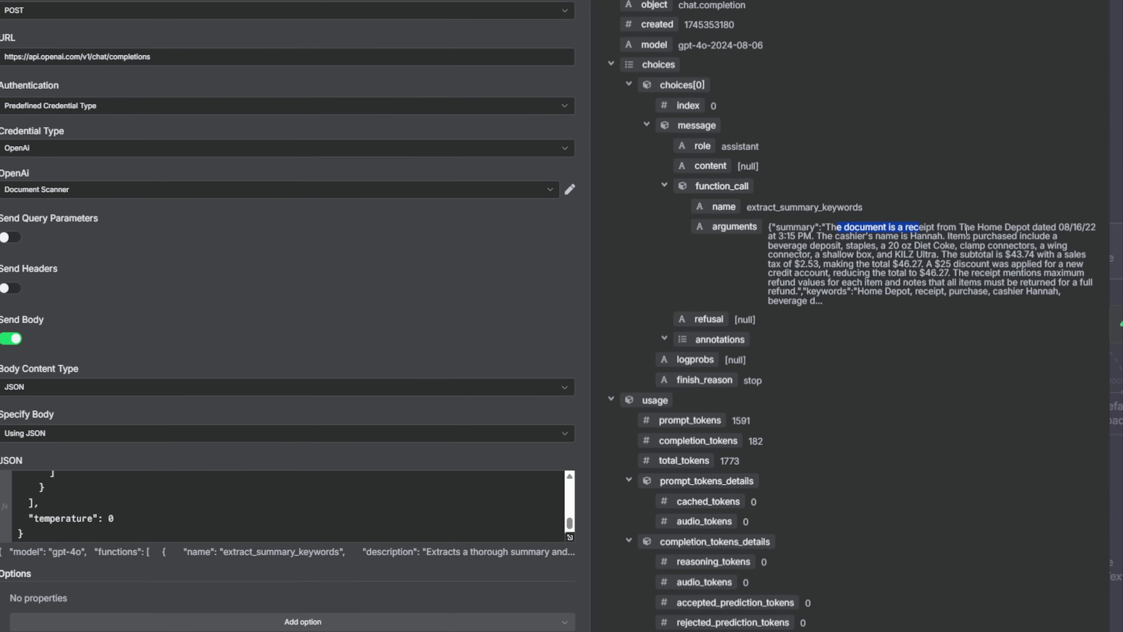
drag(796, 229, 860, 316)
click(863, 318)
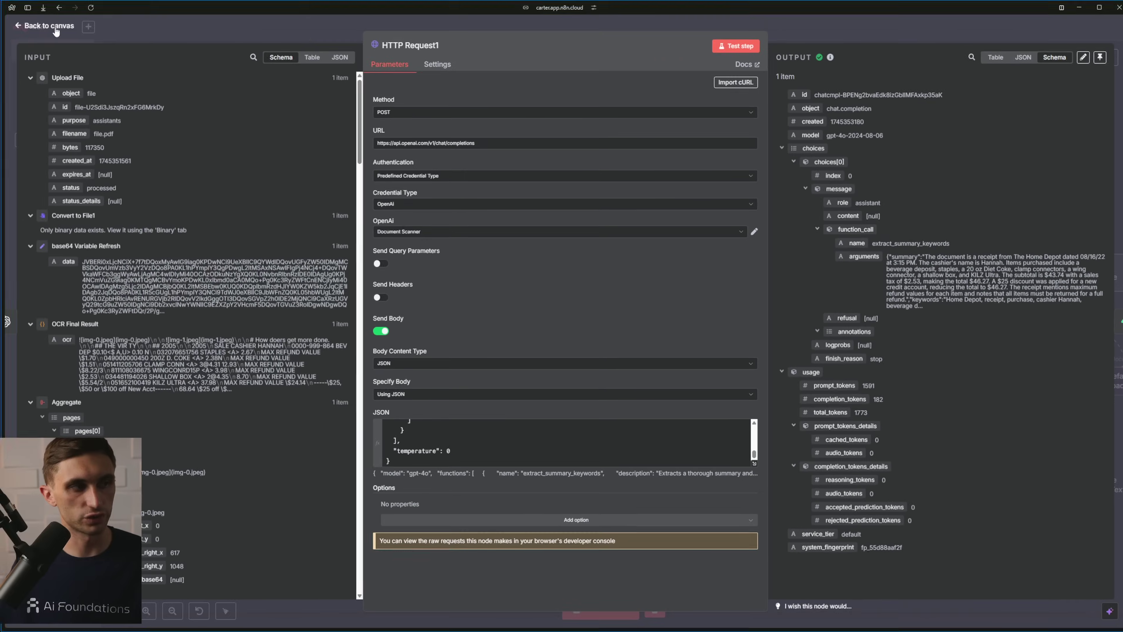
Return to the canvas and insert a Code node between HTTP Request1 and Add to Supabase
key(Escape)
mouse_move(779, 249)
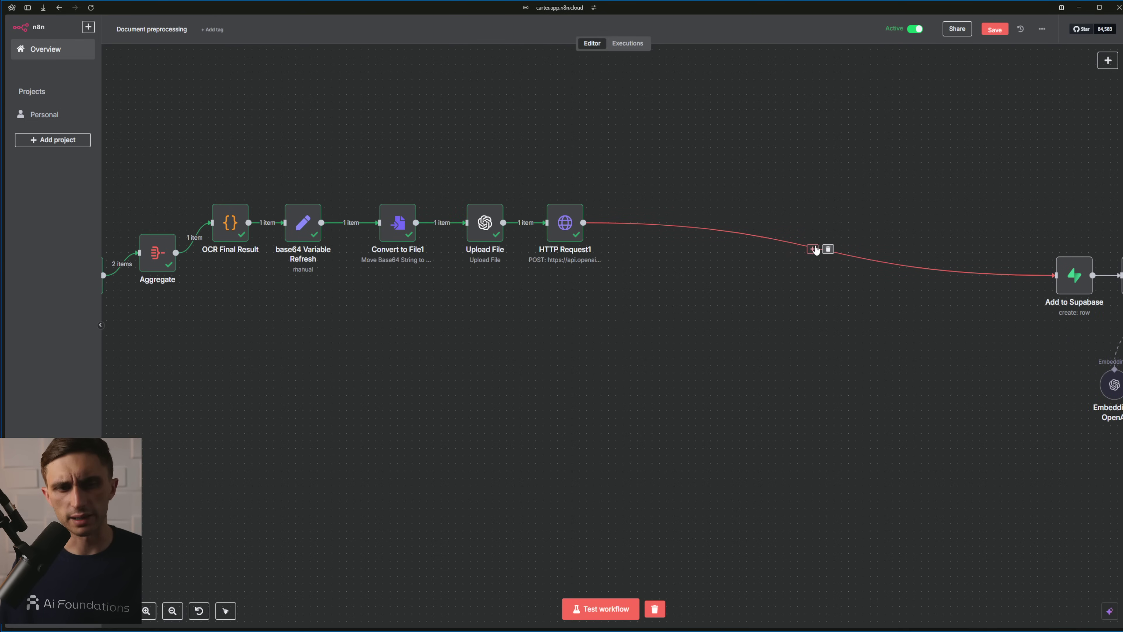
click(813, 249)
text(code)
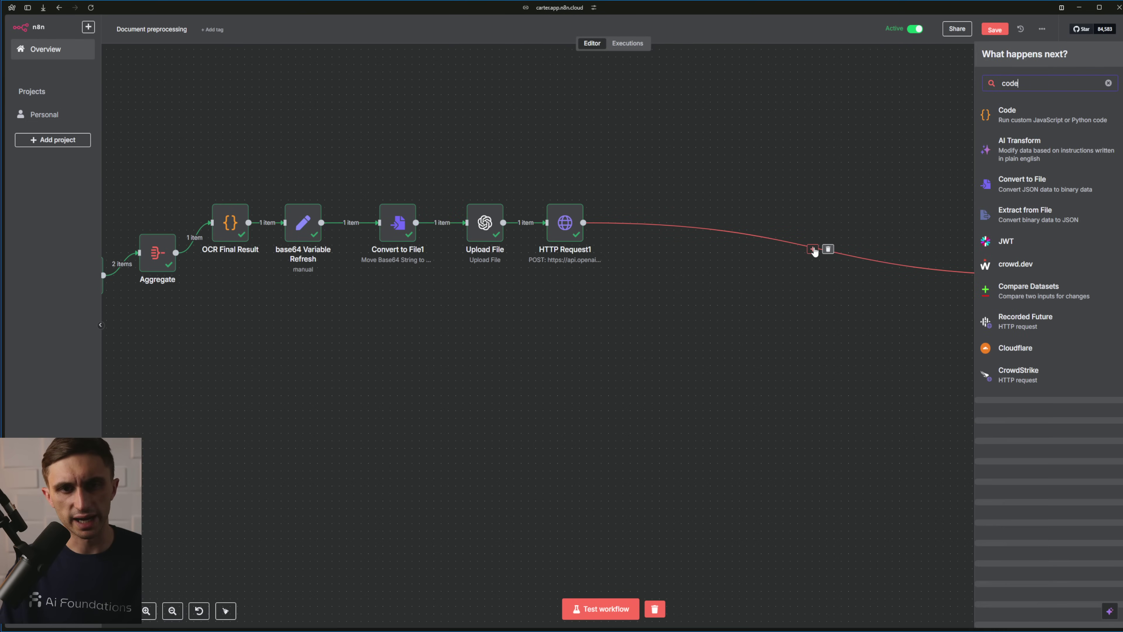
key(Return)
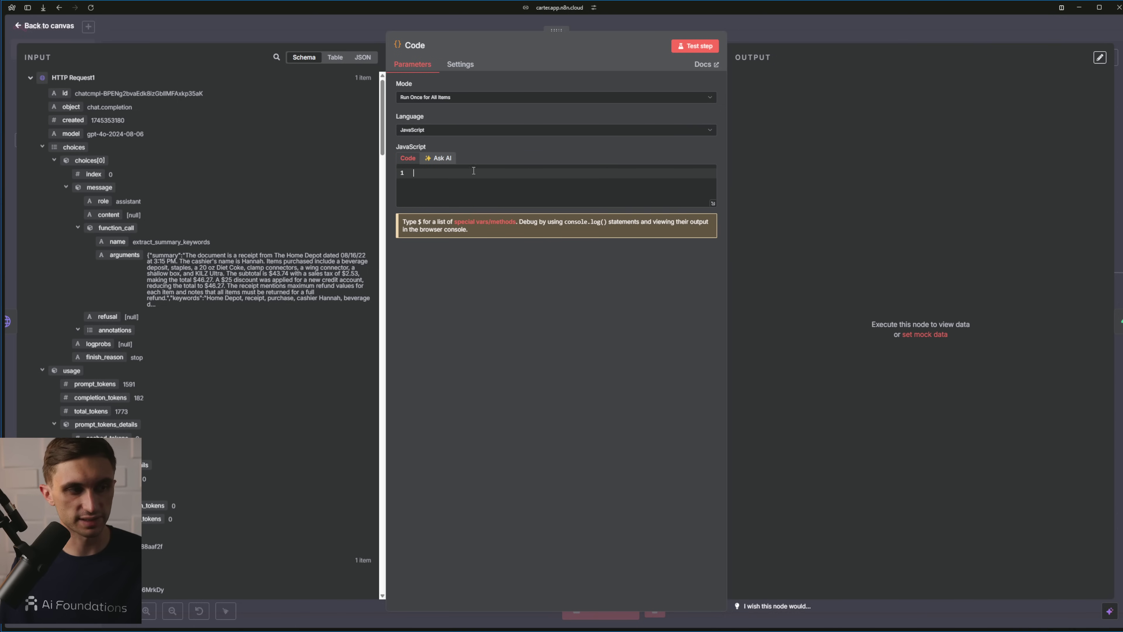
Paste the Code node's HTTP Request1 input data, from id through finish_reason, into a new ChatGPT chat with Search enabled
drag(410, 123, 245, 221)
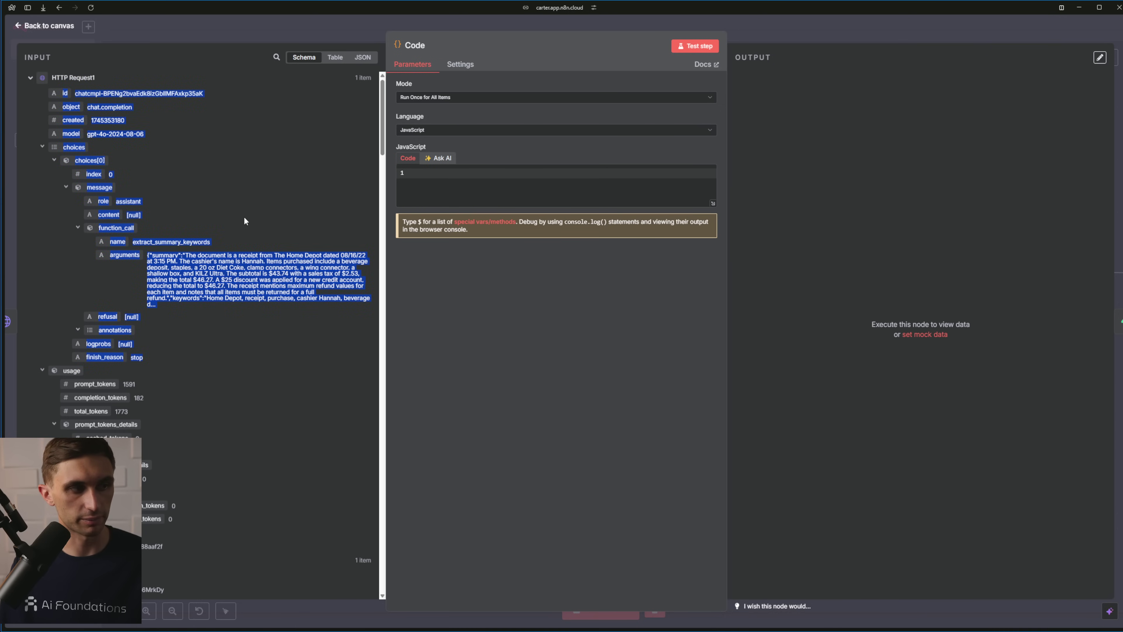
key(ctrl+Tab)
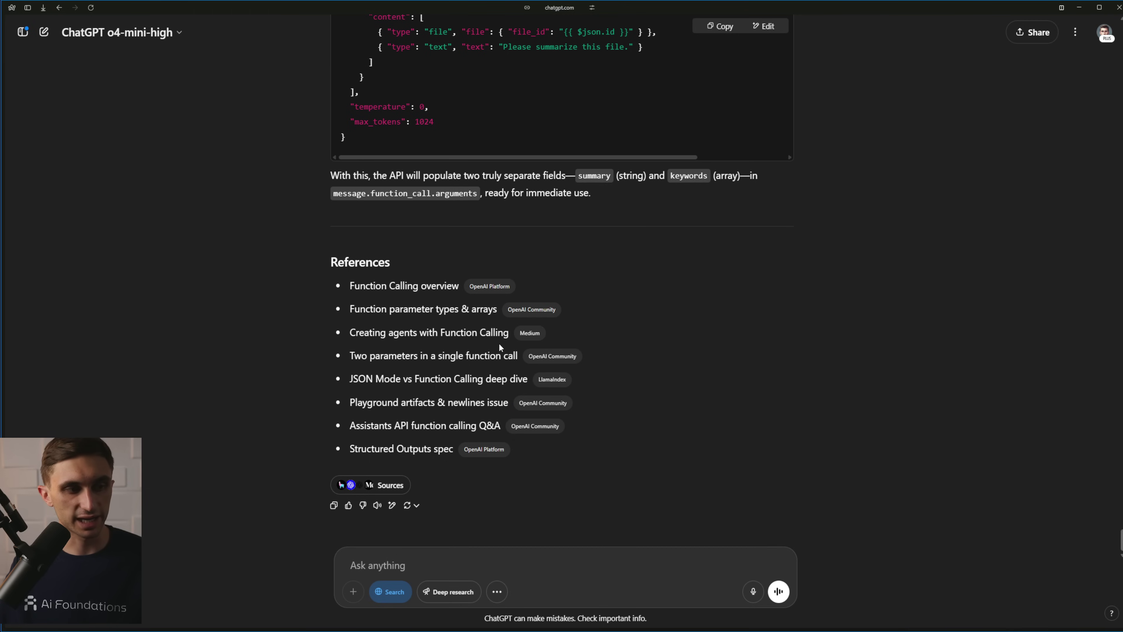
click(44, 32)
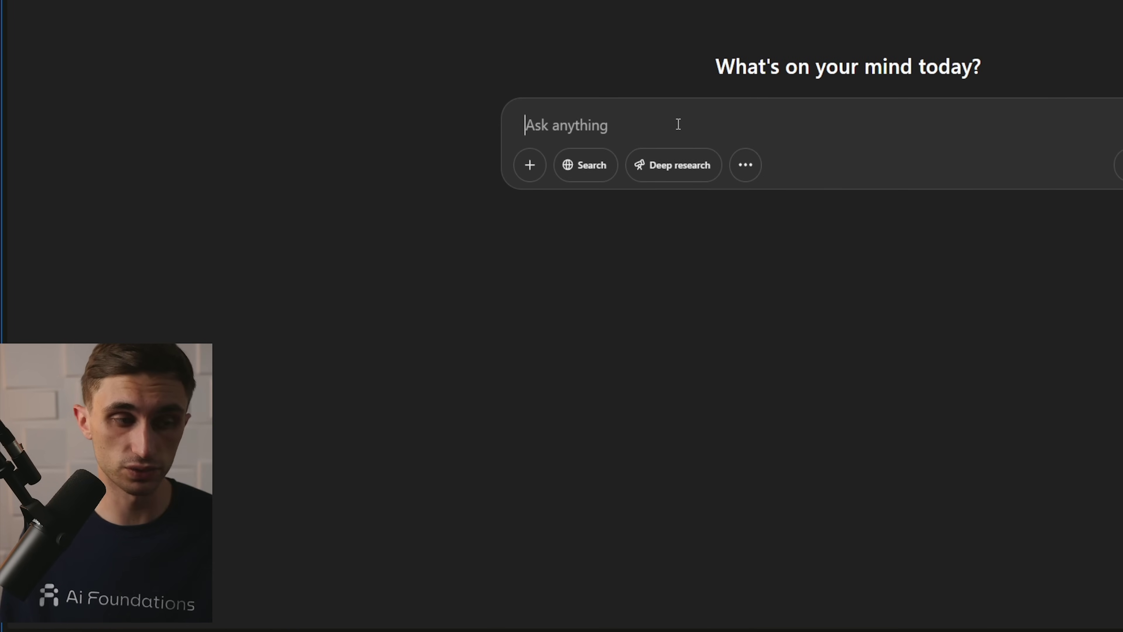
click(588, 165)
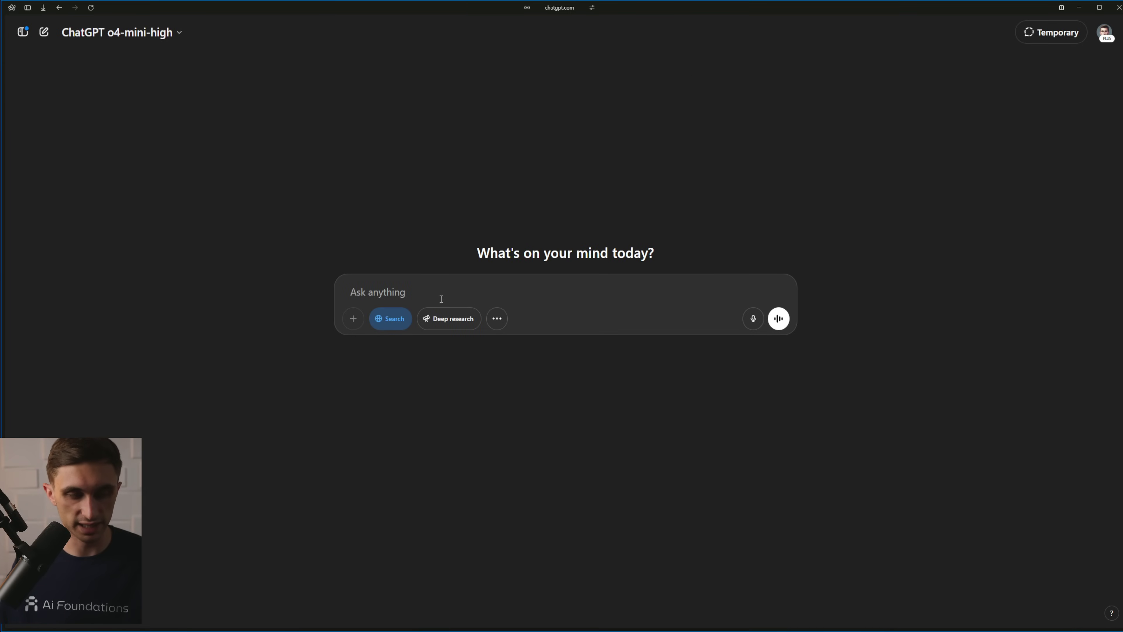
key(ctrl+v)
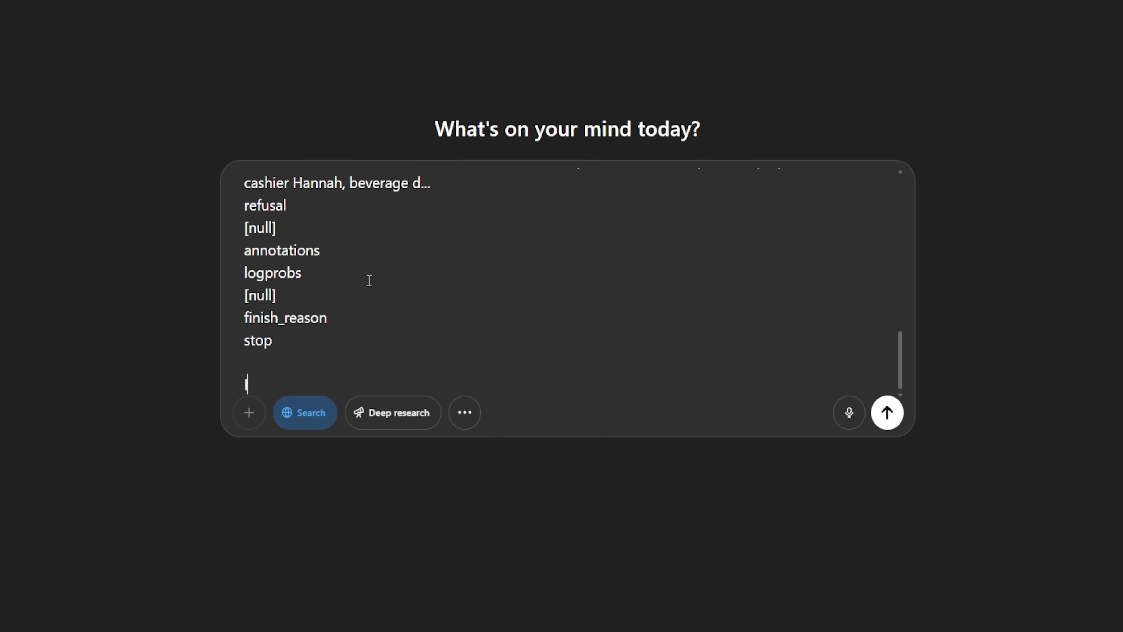
Add the sentence "I have a json object coming in like this." below the pasted data in the prompt
text(I have a json object coming in )
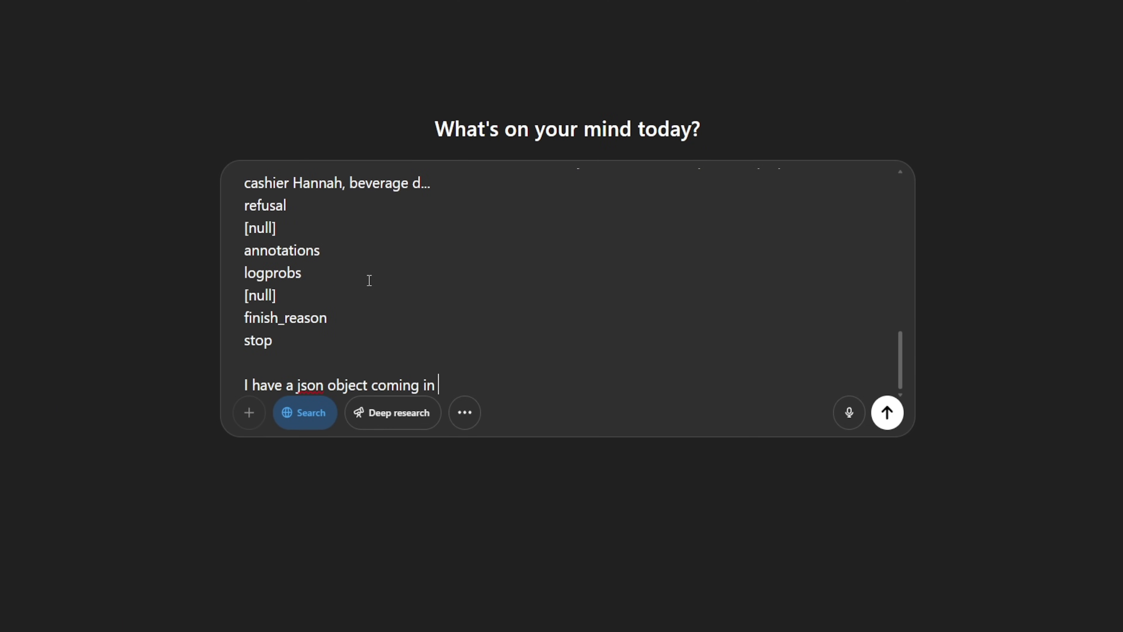
text(like this.)
key(shift+Return)
key(shift+Return)
Add the request "I want you to write an n8n code node that can parse the json into separate objects for:" to the prompt
text(I want )
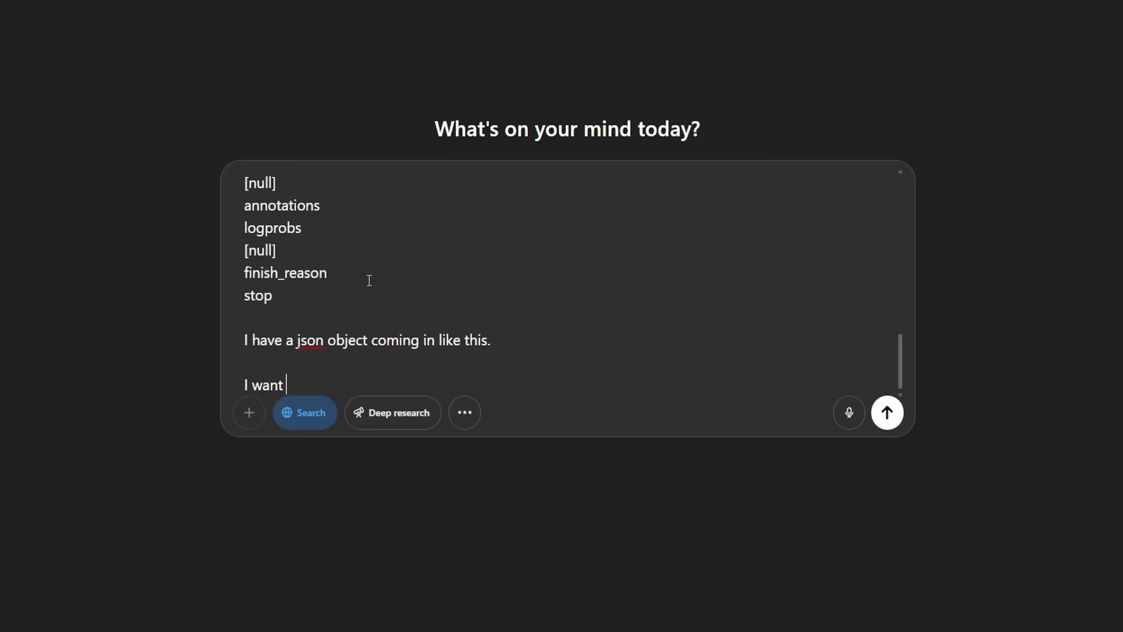
text(you to write an n8)
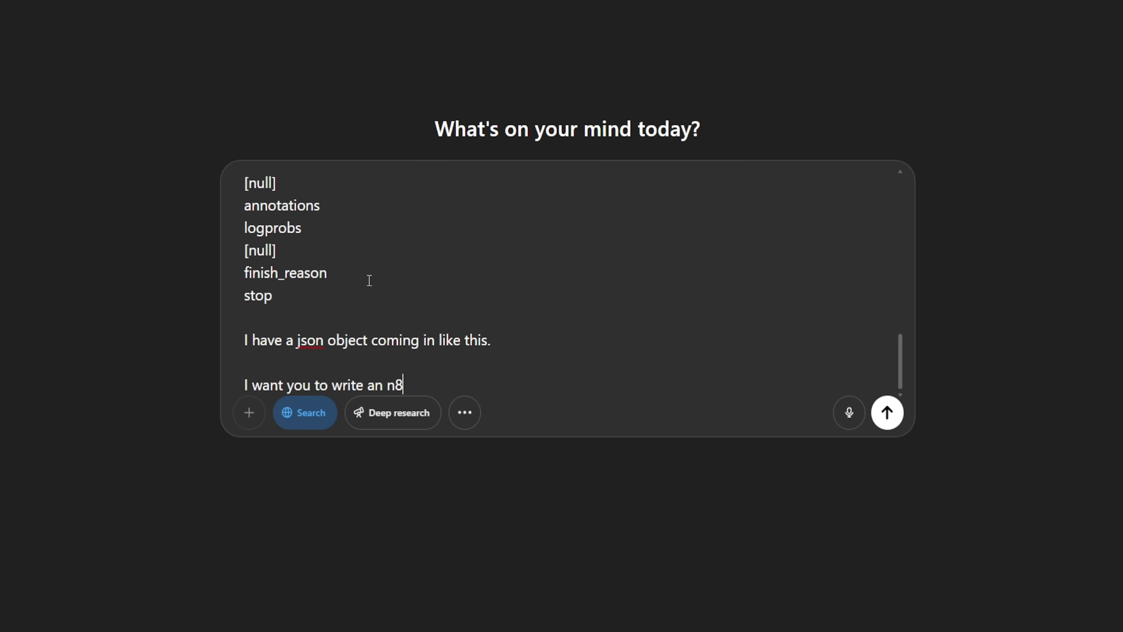
text(n code node that c)
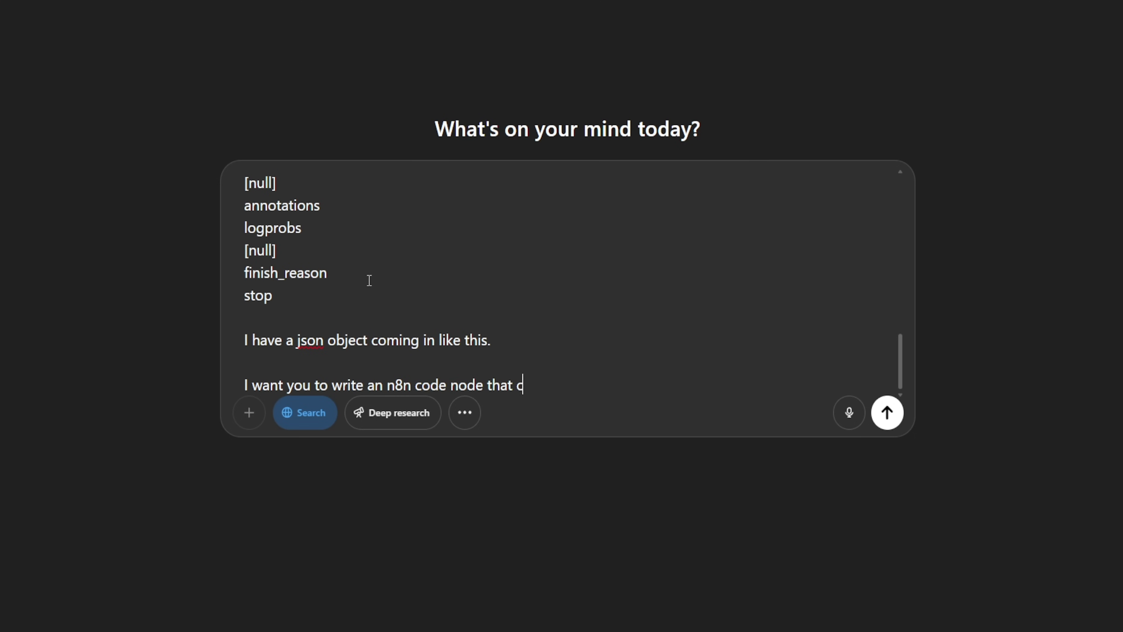
text(an parse the j)
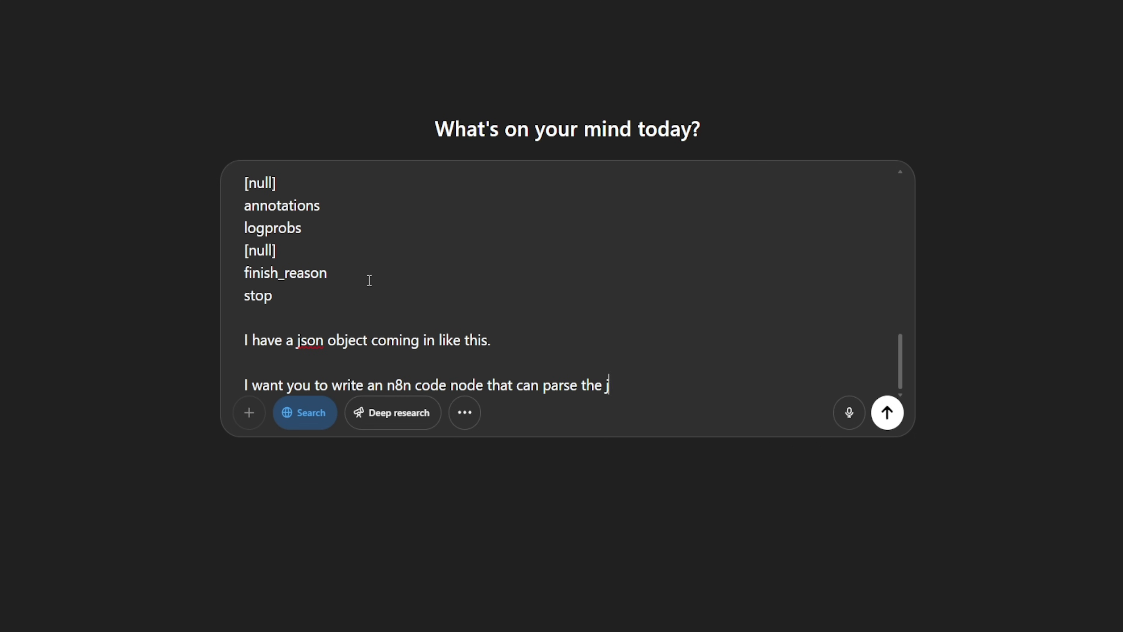
text(son into separate)
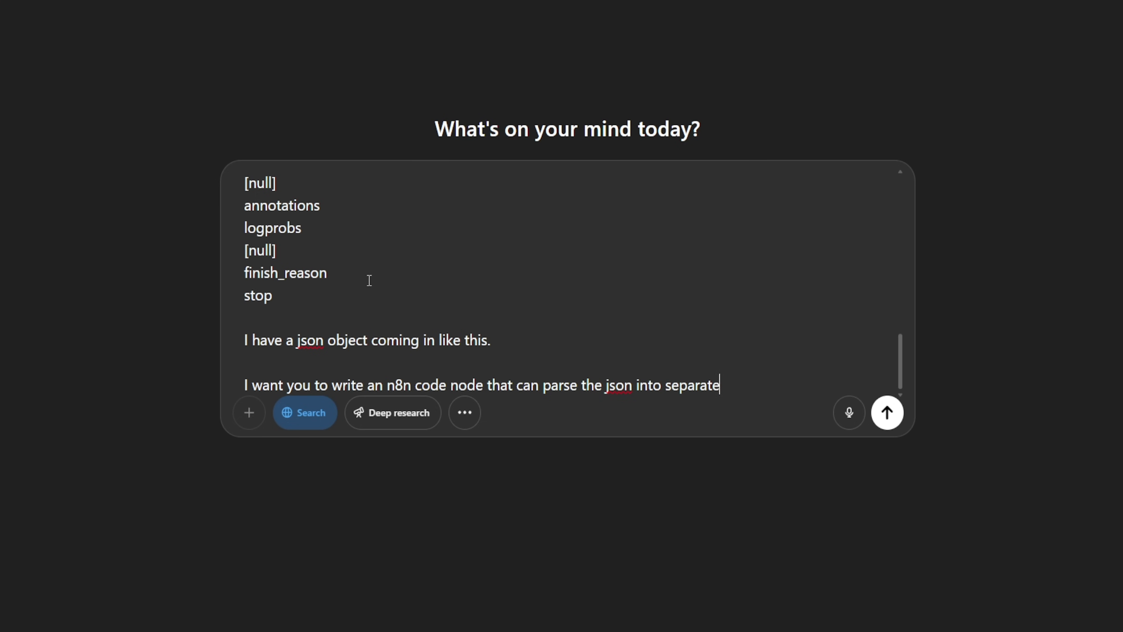
text( objects for:)
key(shift+Return)
key(shift+Return)
List "Summary" and "Keywords" on separate lines joined by "and", followed by "and output those from the arguments in the incoming json."
text("S)
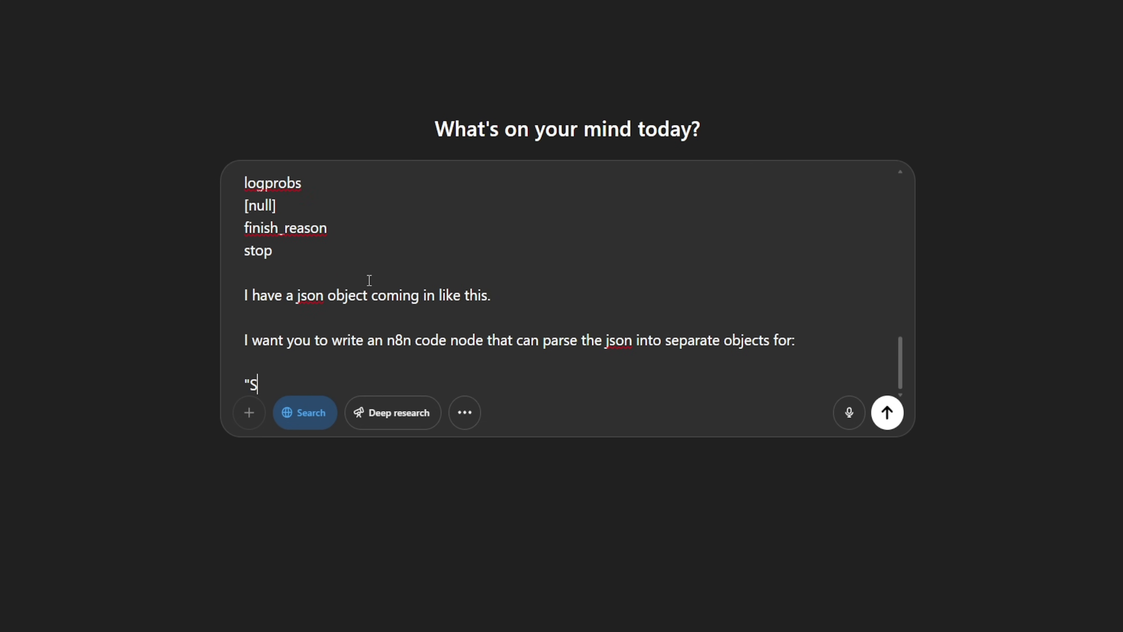
text(ummary")
key(shift+Return)
key(shift+Return)
text(and)
key(shift+Return)
key(shift+Return)
text("K)
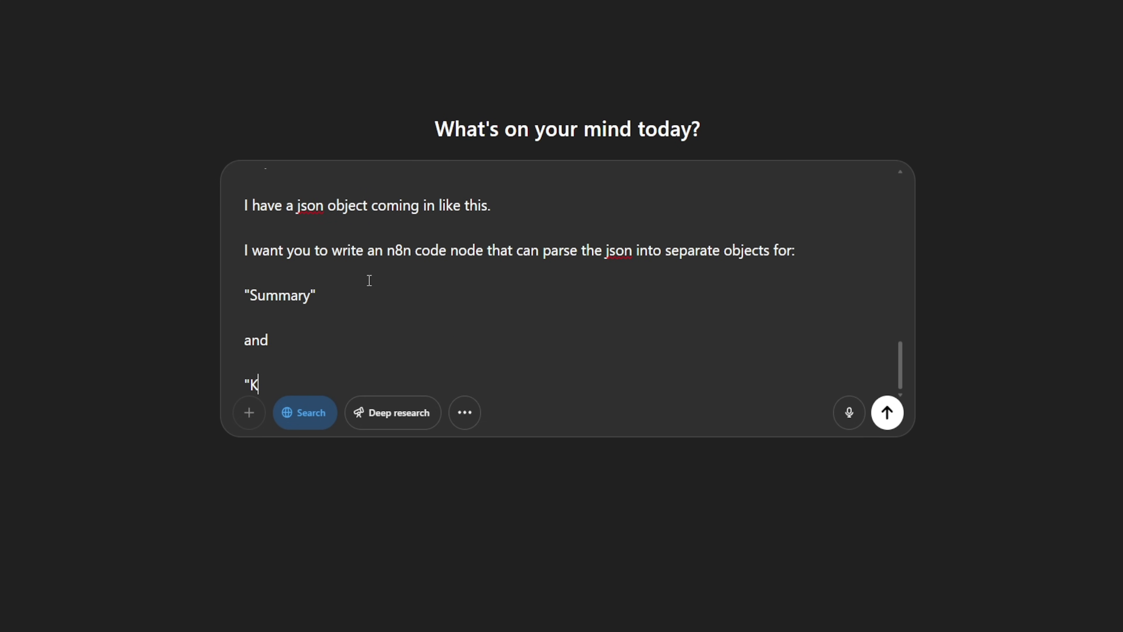
text(eywords")
key(shift+Return)
key(shift+Return)
text(and outp)
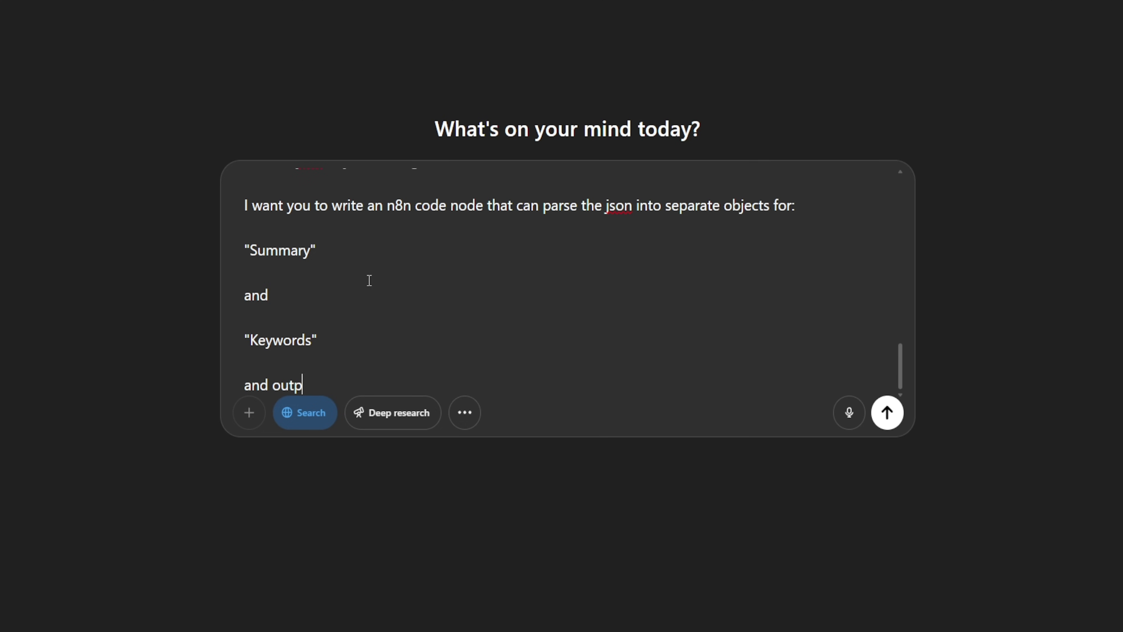
text(ut those from the argum)
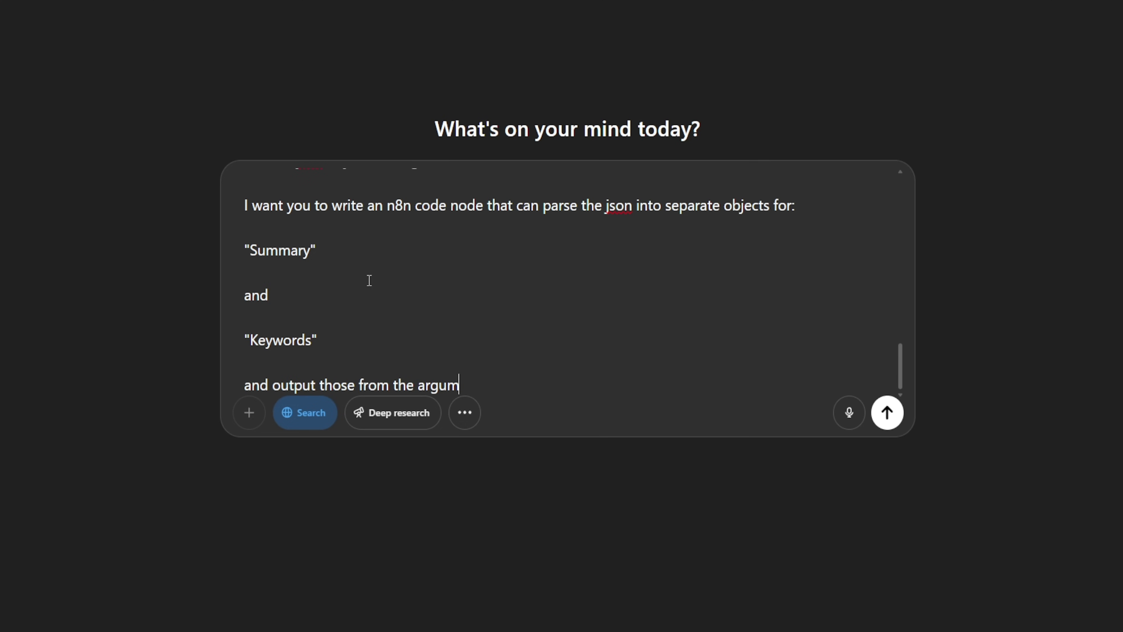
text(ents in the incoming json.)
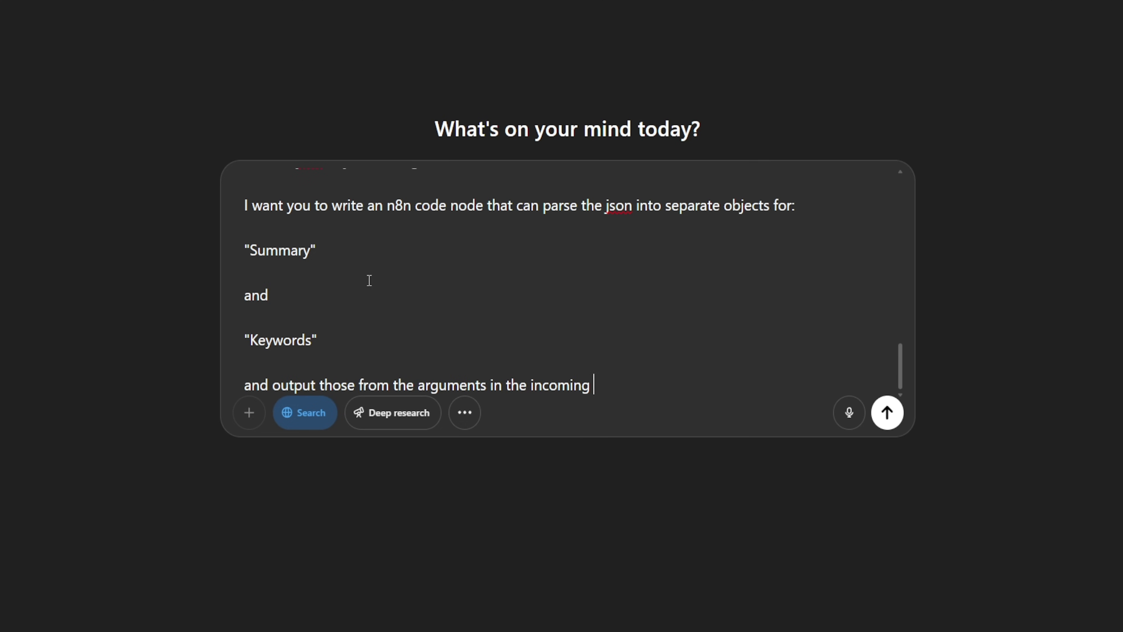
End with "Give me the n8n code node, code. Make sure to research n8n docs on how to write a code node with javascript." and send the prompt
key(shift+Return)
key(shift+Return)
text(Giv  e me th)
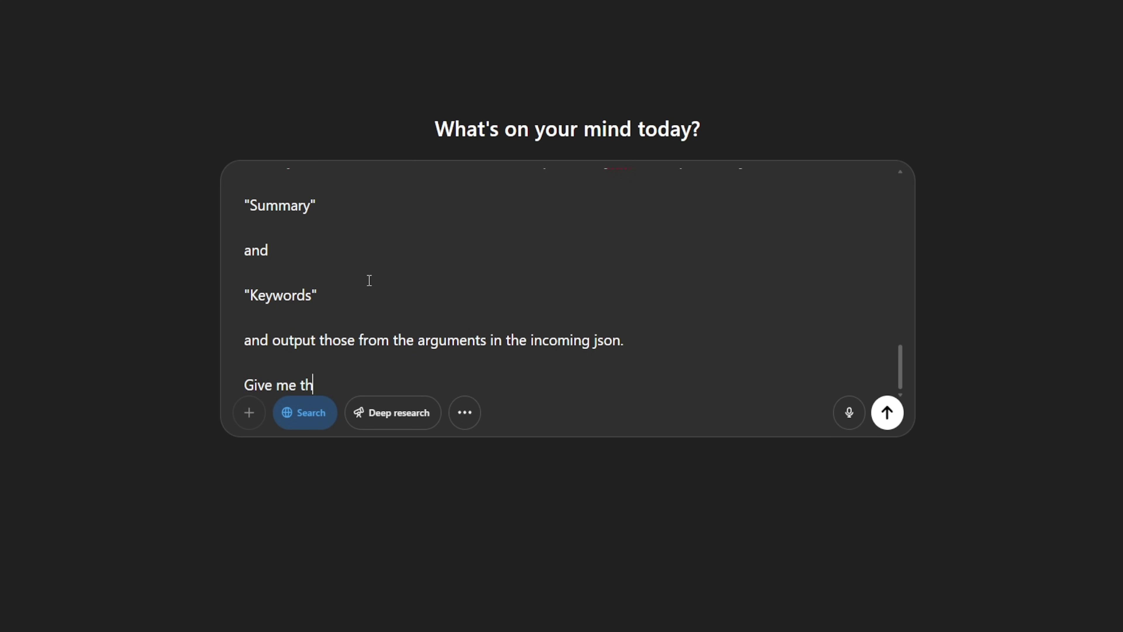
text(e n8n code node, c)
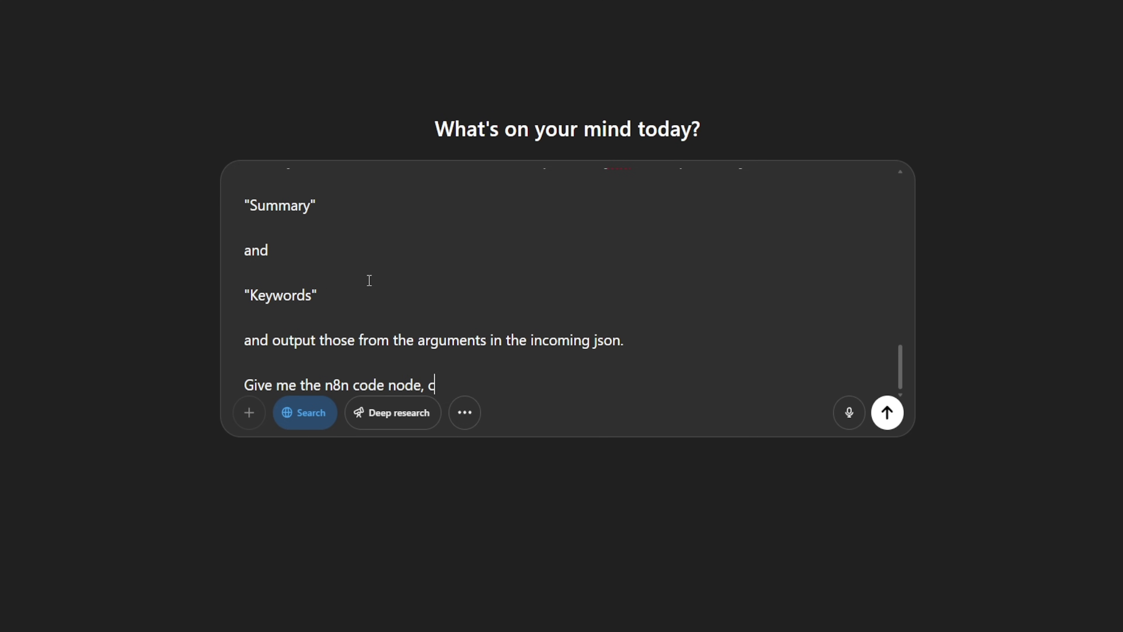
text(ode. Make sure to reas)
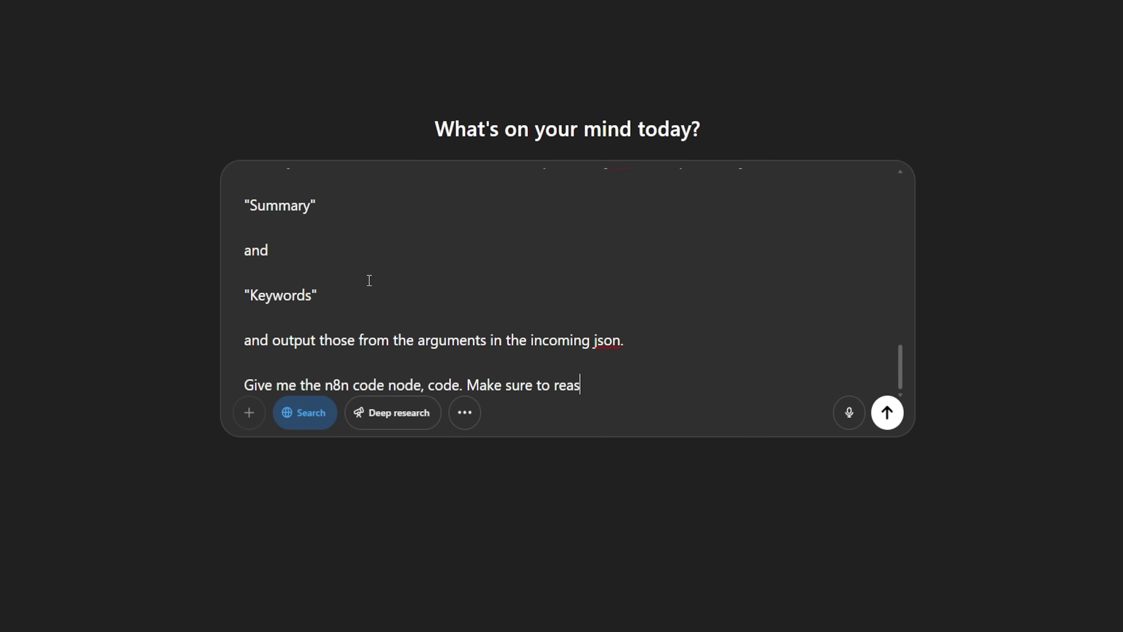
key(BackSpace)
key(BackSpace)
text(search n8n docs on )
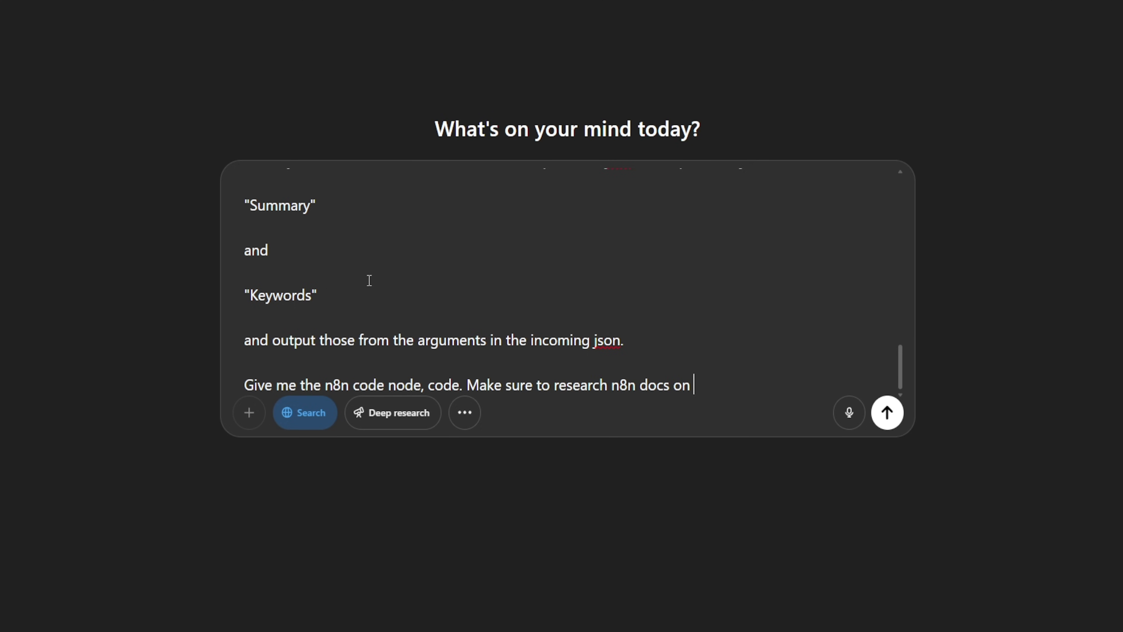
text(how to write a co)
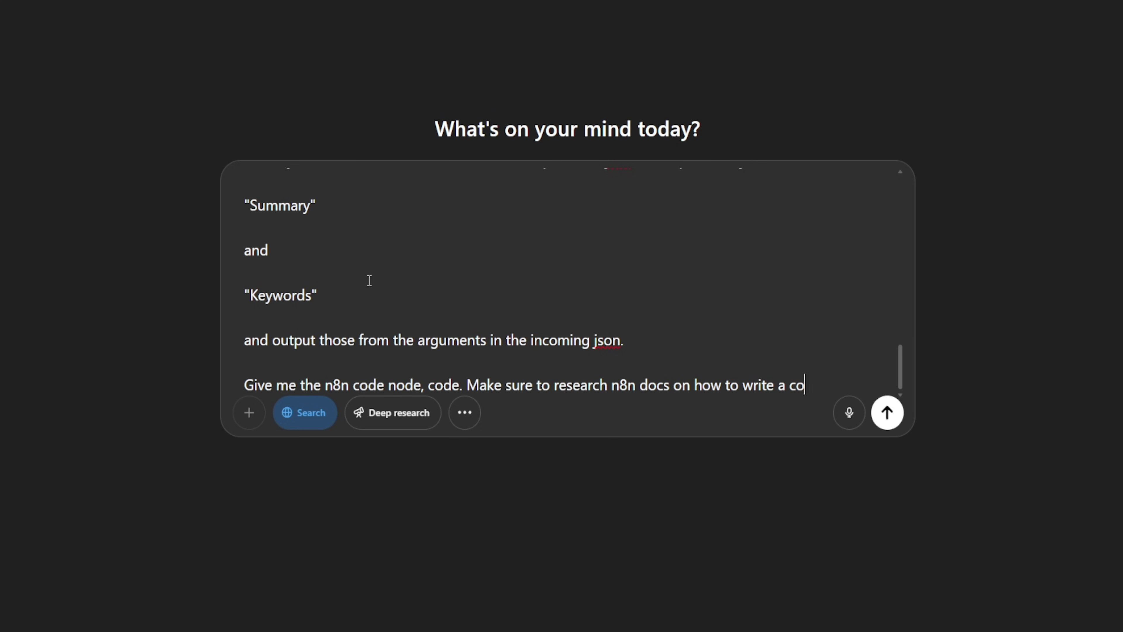
text(de node with javascript.)
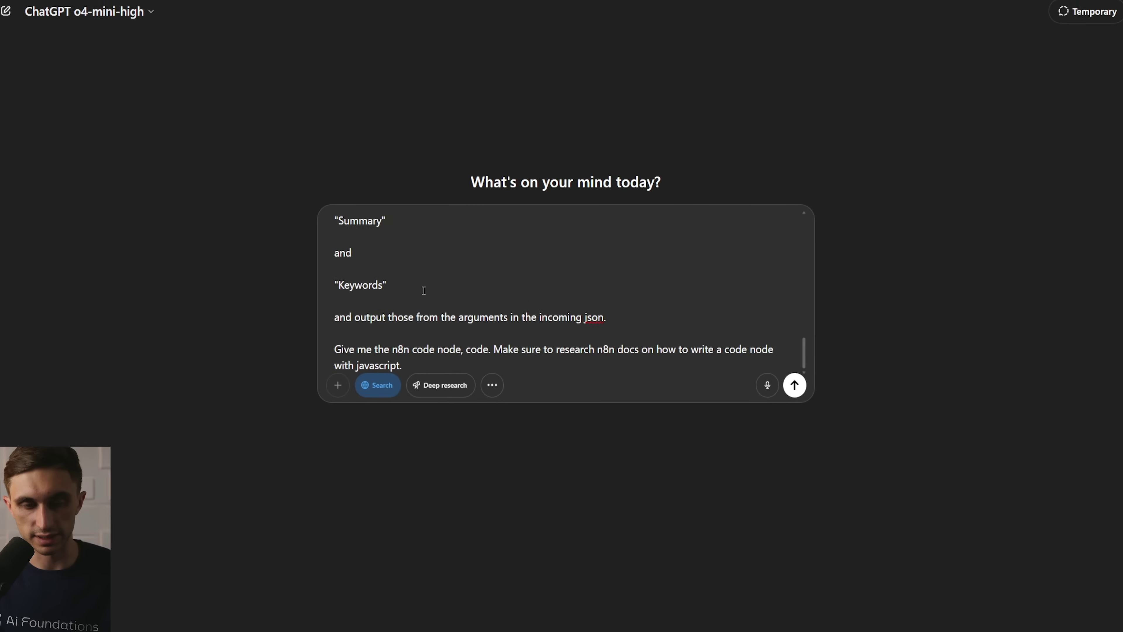
key(Return)
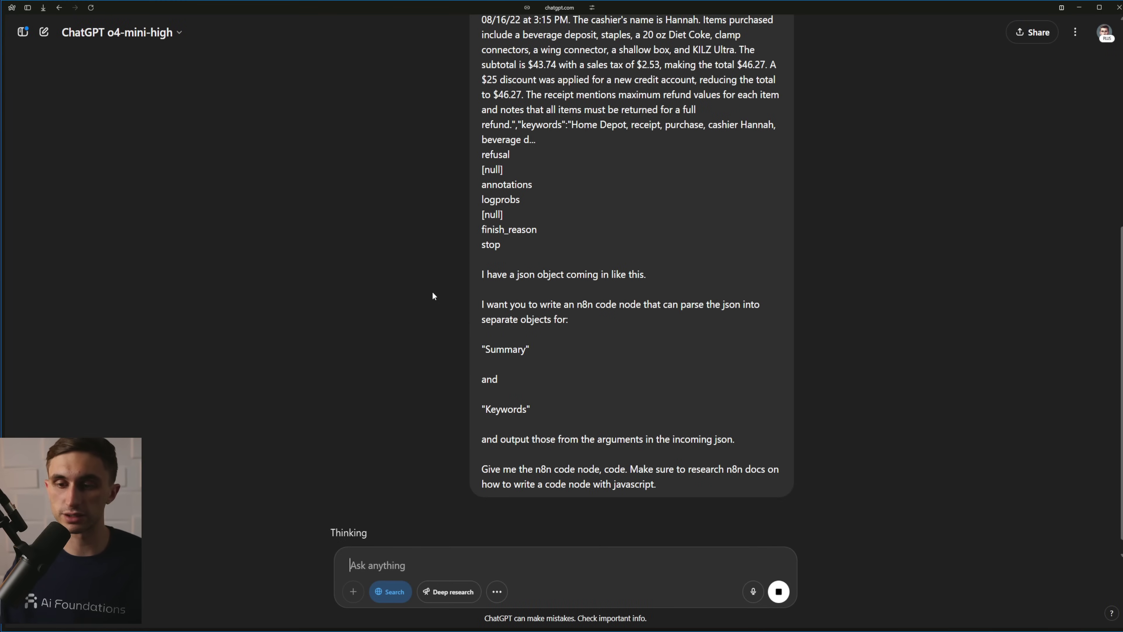
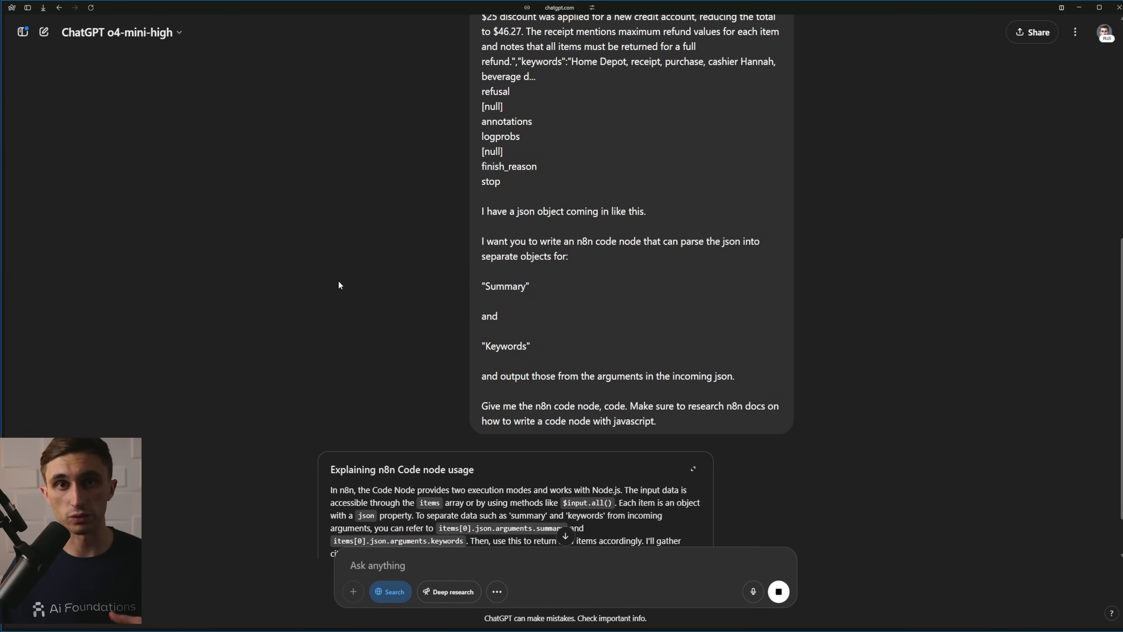
Examine the two JavaScript snippets in the reply, including how they read the arguments field and which run mode each one assumes
scroll(400, 306, down, 15)
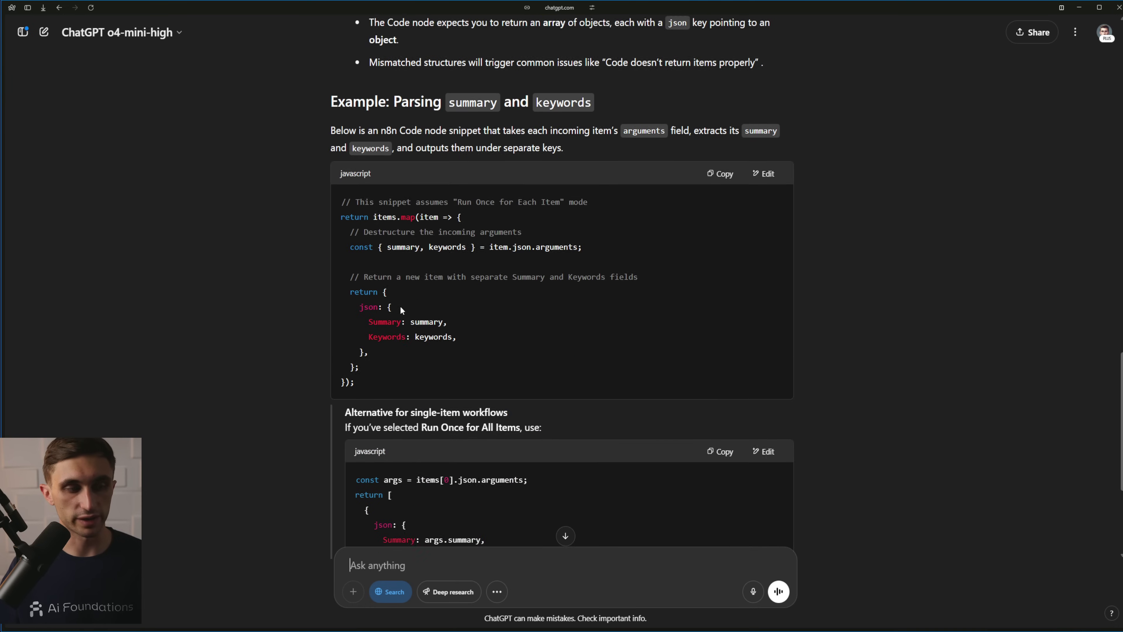
scroll(400, 305, down, 1)
drag(352, 165, 532, 260)
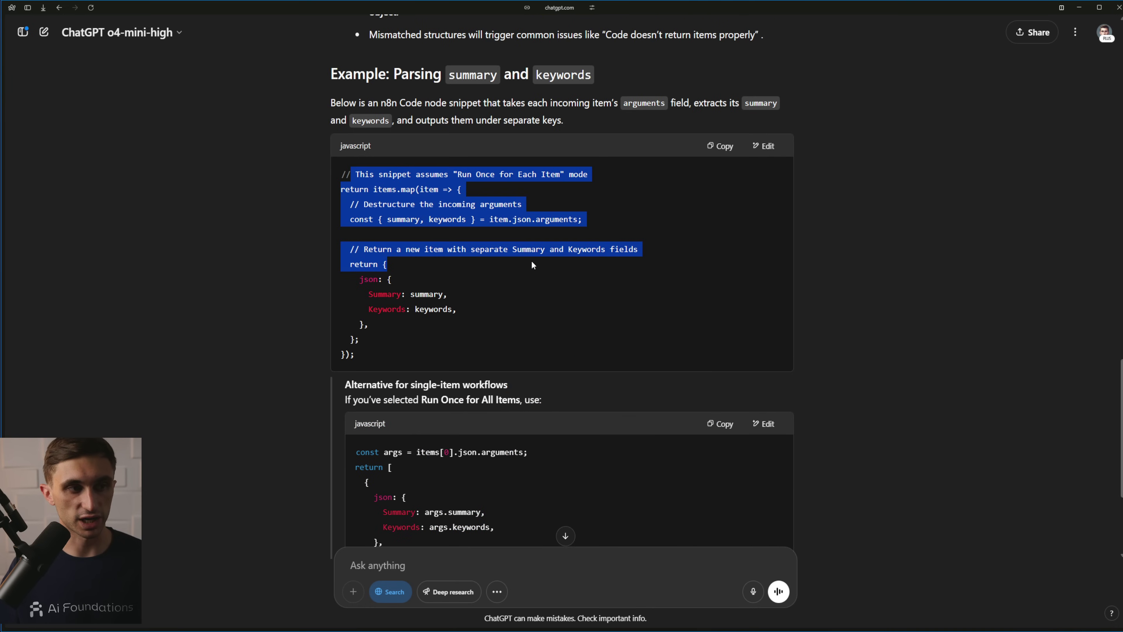
click(528, 300)
scroll(529, 300, down, 5)
drag(387, 203, 511, 204)
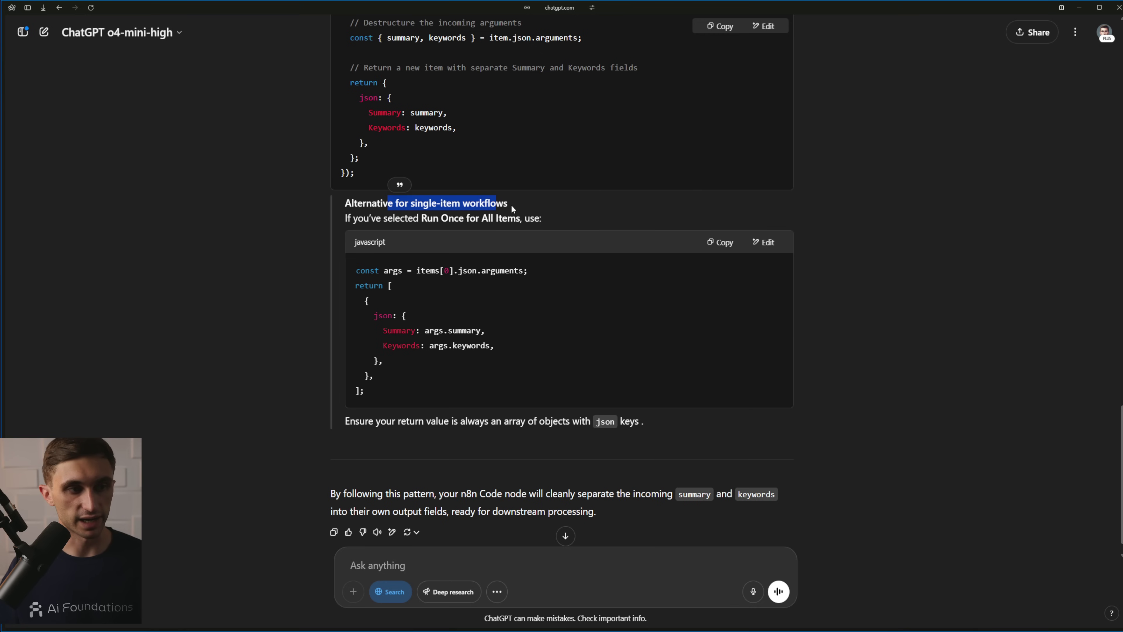
click(445, 237)
drag(375, 258, 521, 406)
key(ctrl+c)
click(521, 406)
scroll(520, 400, up, 6)
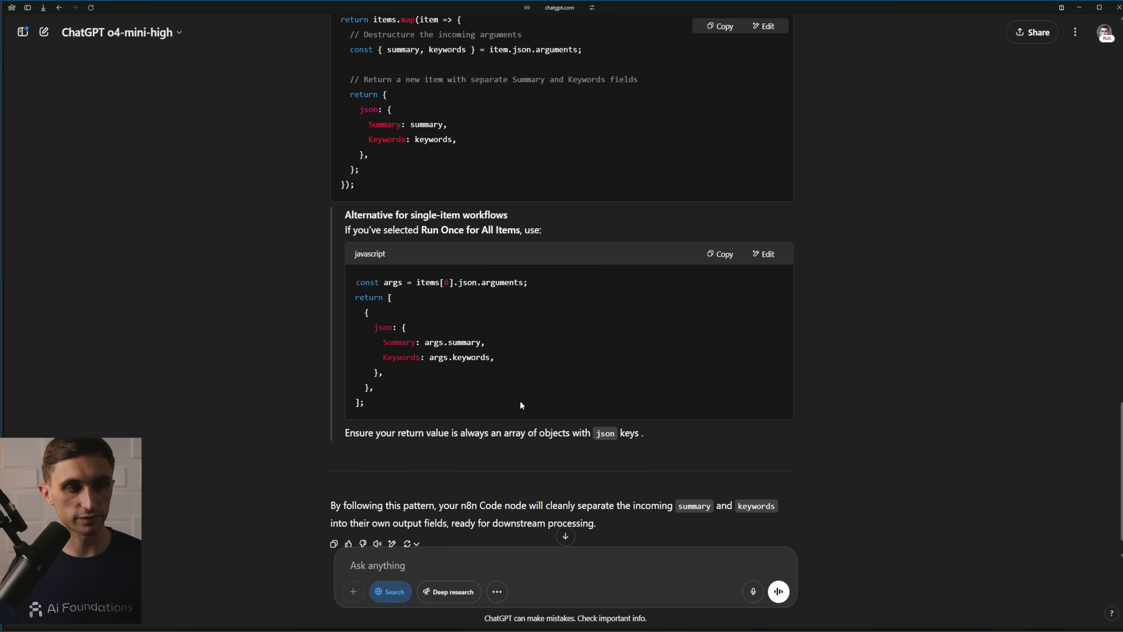
drag(396, 348, 323, 188)
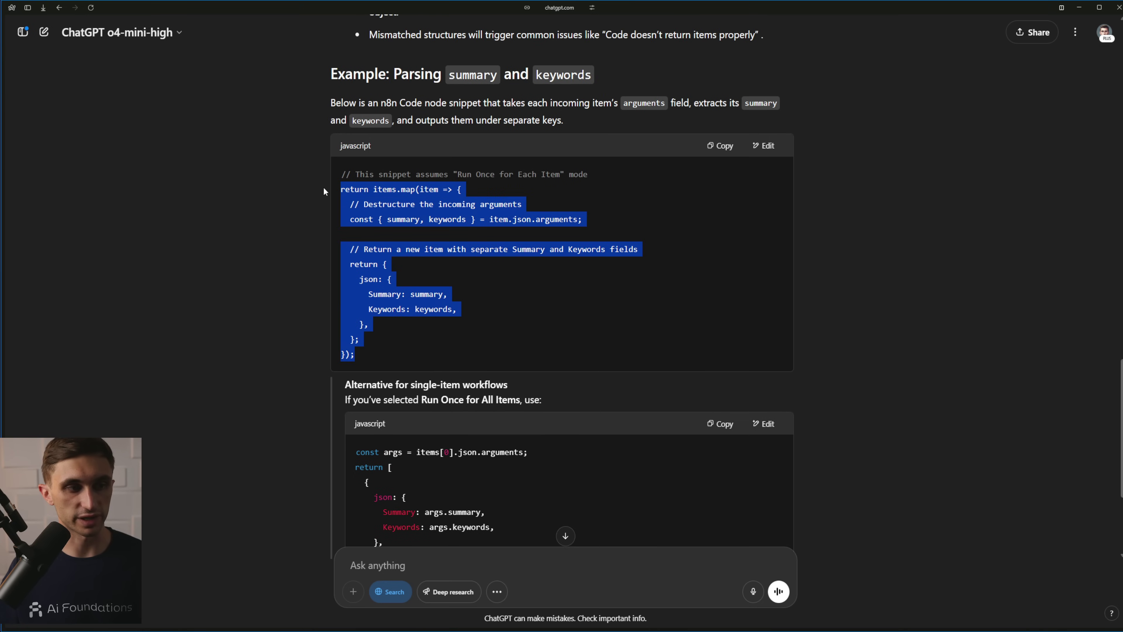
click(514, 271)
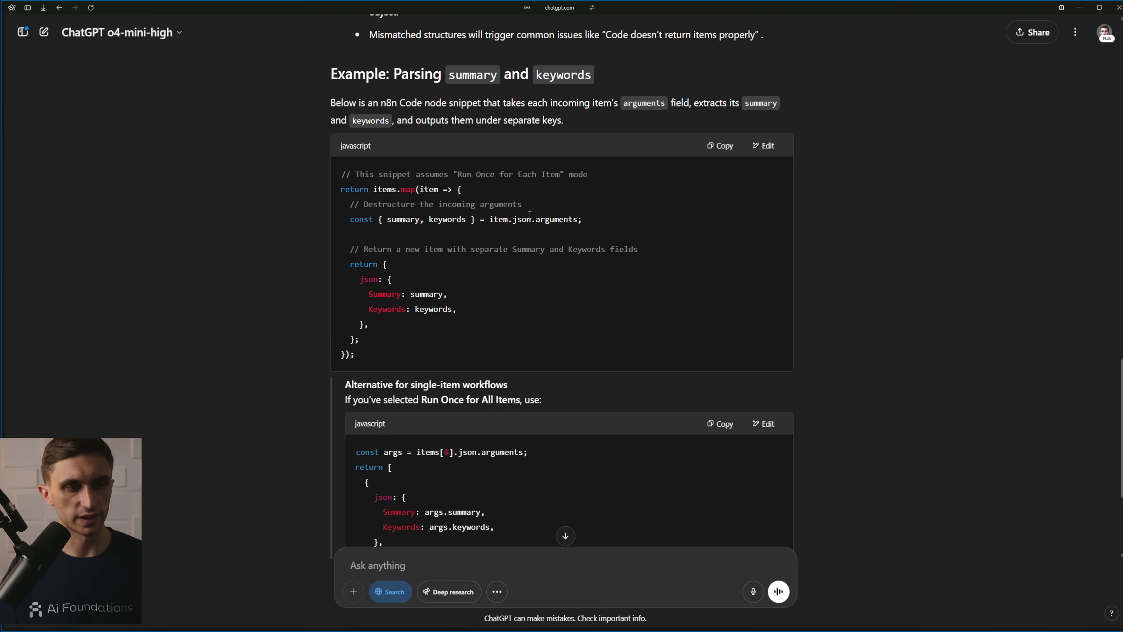
drag(489, 220, 577, 220)
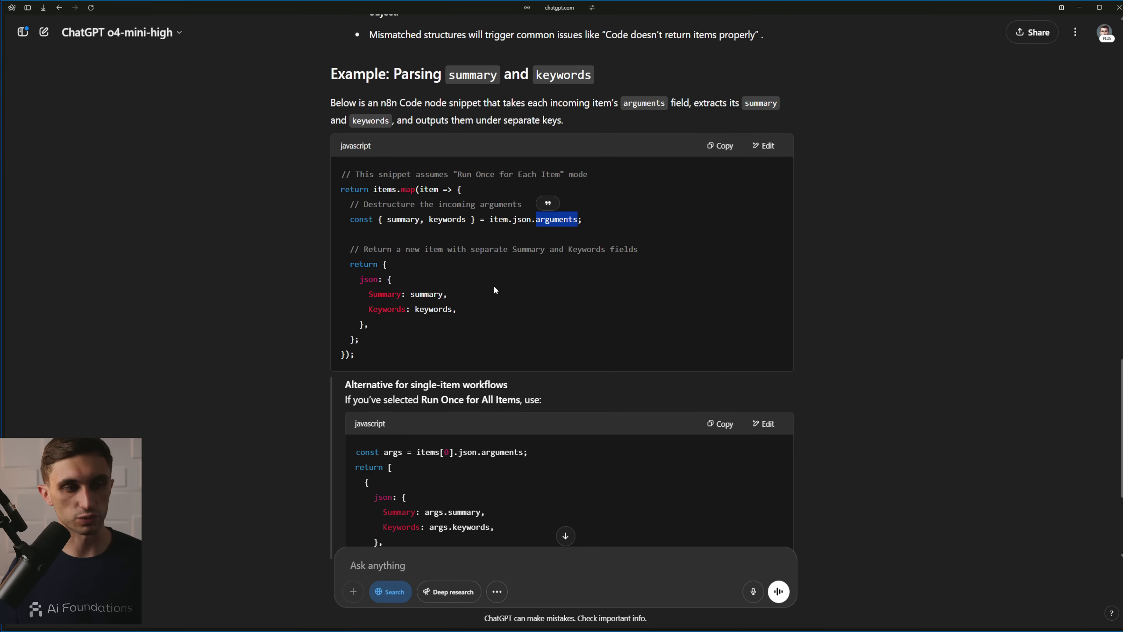
Copy the "Run Once for Each Item" snippet into the Code node in n8n and test the step
click(647, 238)
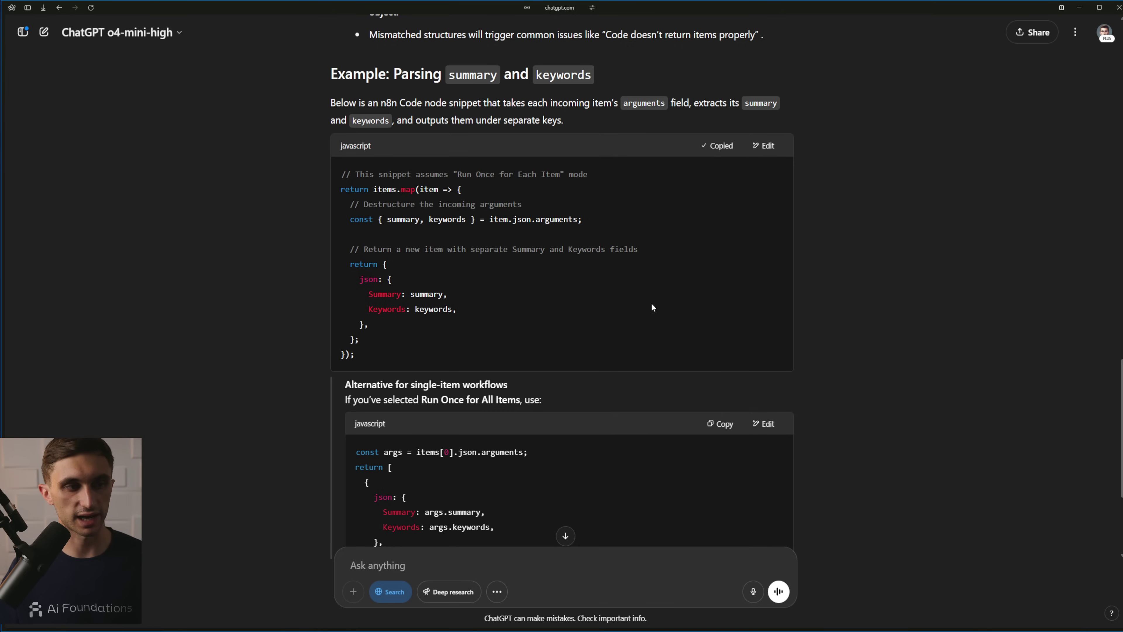
key(ctrl+Tab)
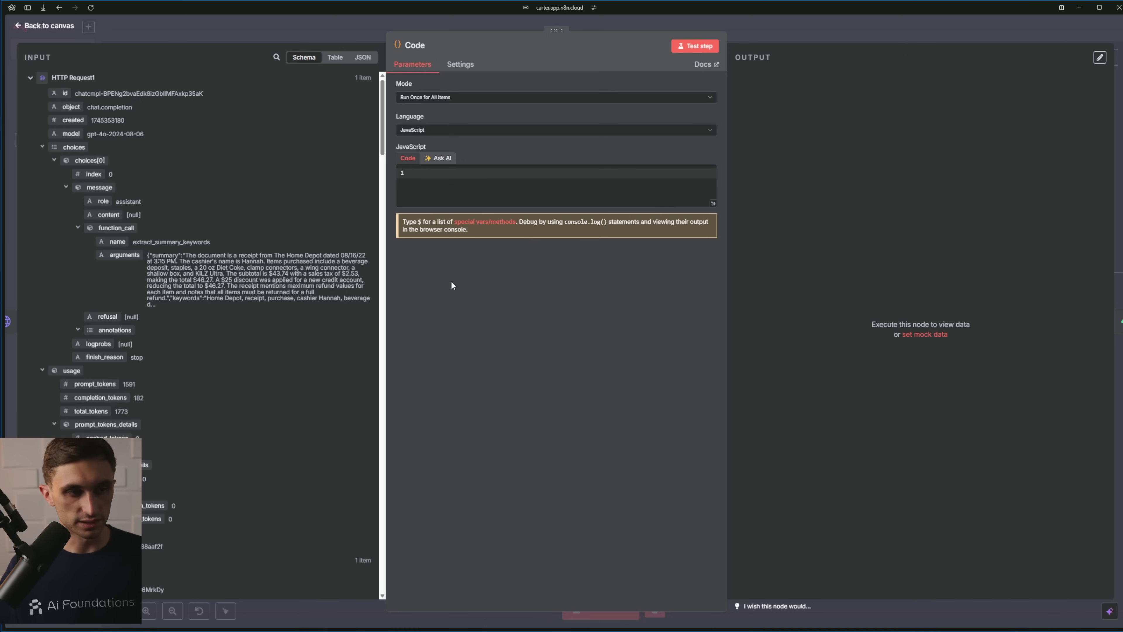
text(// This snippet assumes "Run Once for Each Item" mode return items.map(item => {   // Destructure the incoming arguments   const { summary, keywords } = item.json.arguments;    // Return a new item with separate Summary and Keywords fields   return {     json: {       Summary: summary,       Keywords: keywords,     },   }; });)
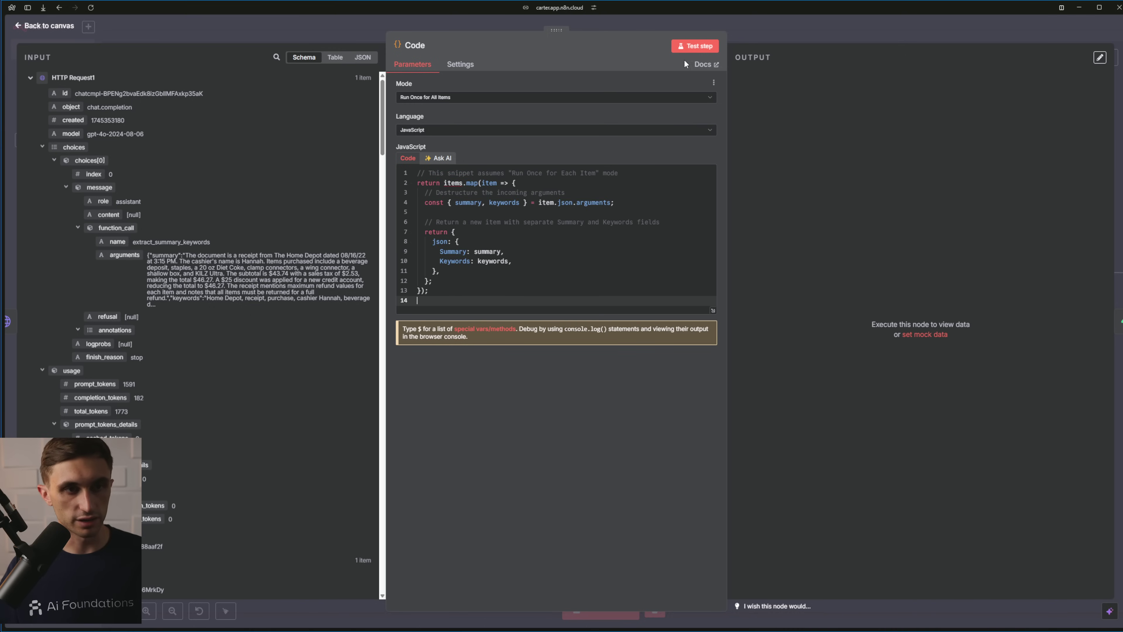
click(687, 49)
Replace the Code node's JavaScript with ChatGPT's alternative "Run Once for All Items" snippet and test the step
drag(444, 301, 366, 134)
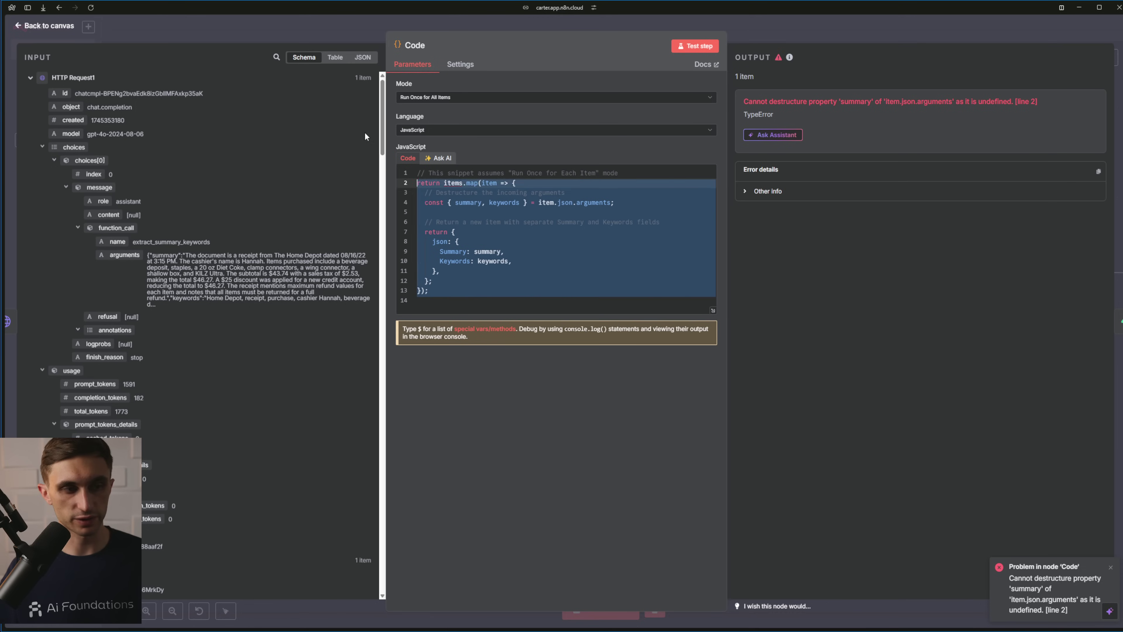
key(ctrl+a)
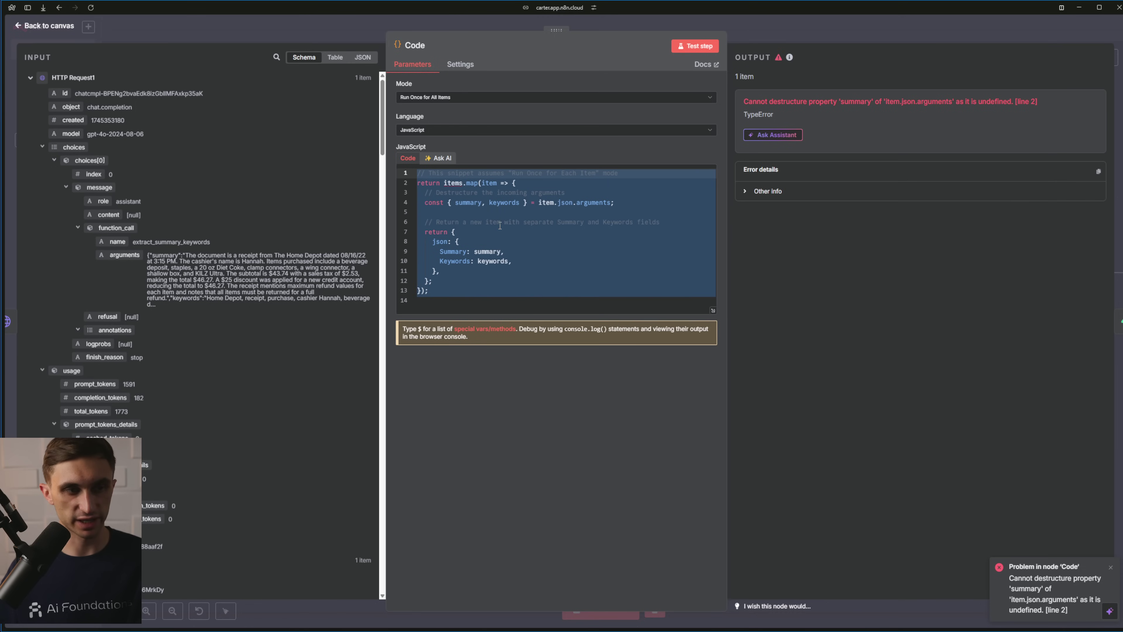
key(ctrl+Tab)
click(721, 216)
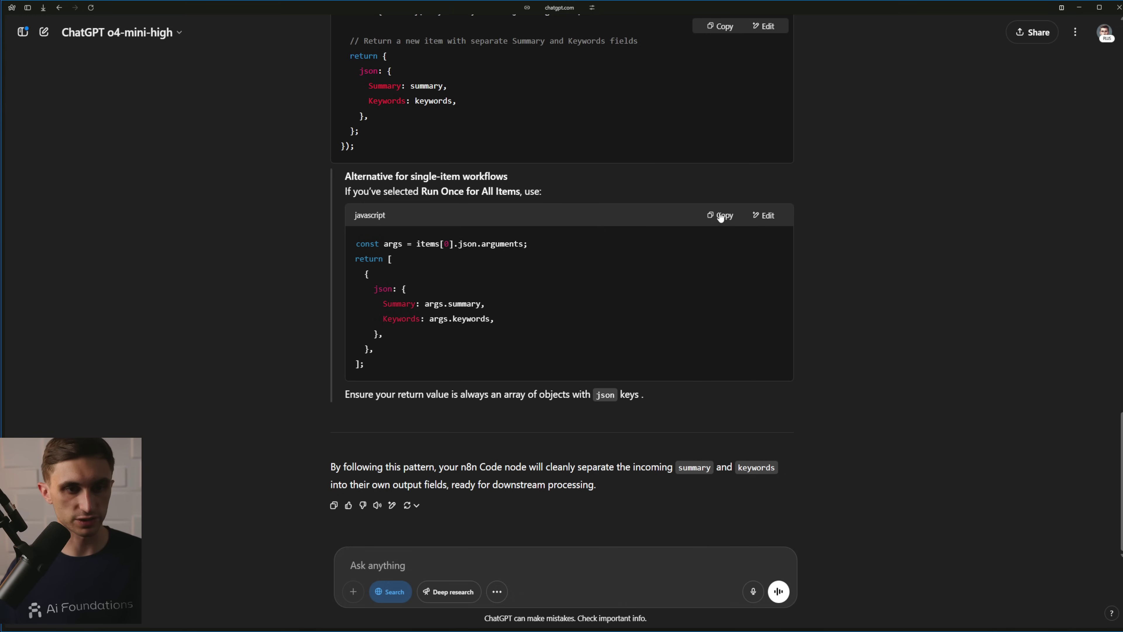
key(ctrl+Tab)
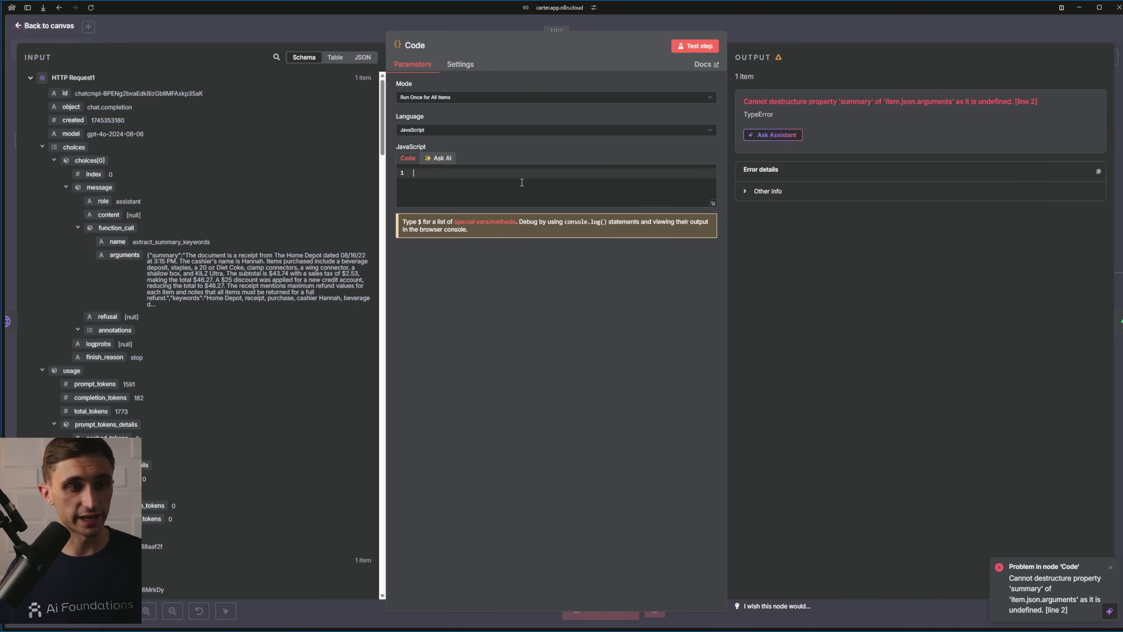
key(ctrl+v)
click(703, 46)
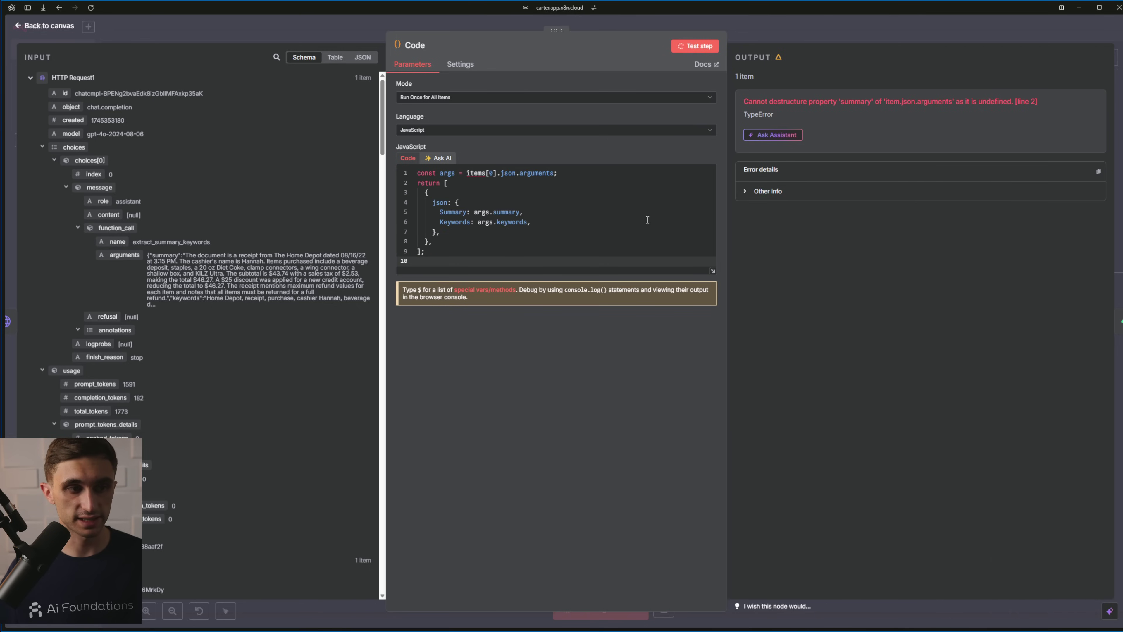
Copy the Code node's full error message, including the TypeError line, into a new ChatGPT prompt followed by a blank line
drag(788, 113, 745, 99)
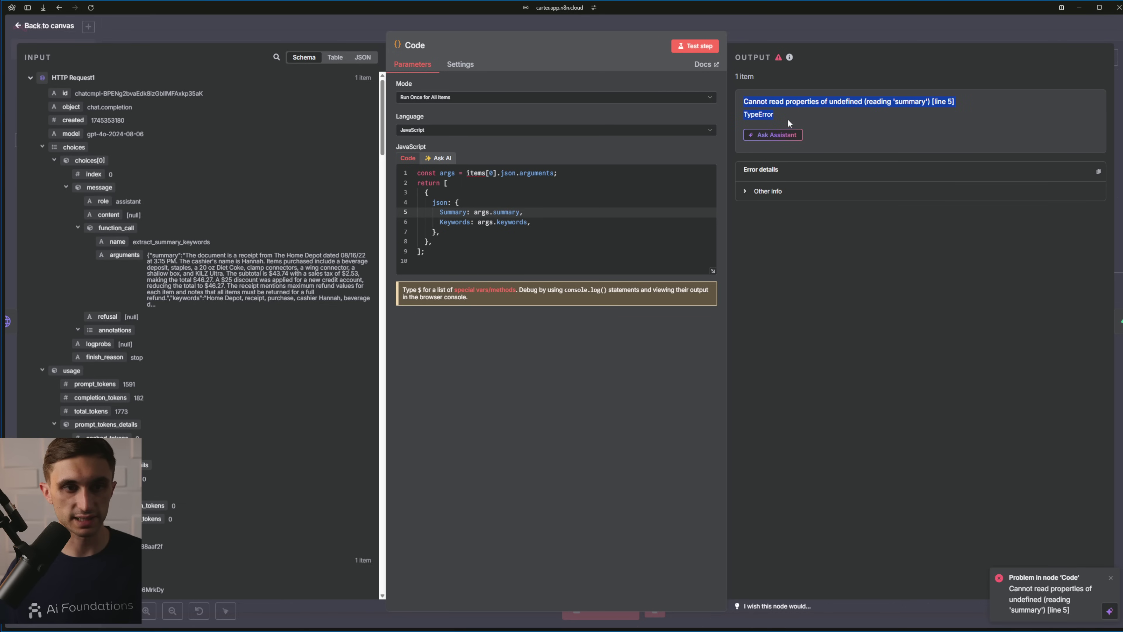
key(ctrl+Tab)
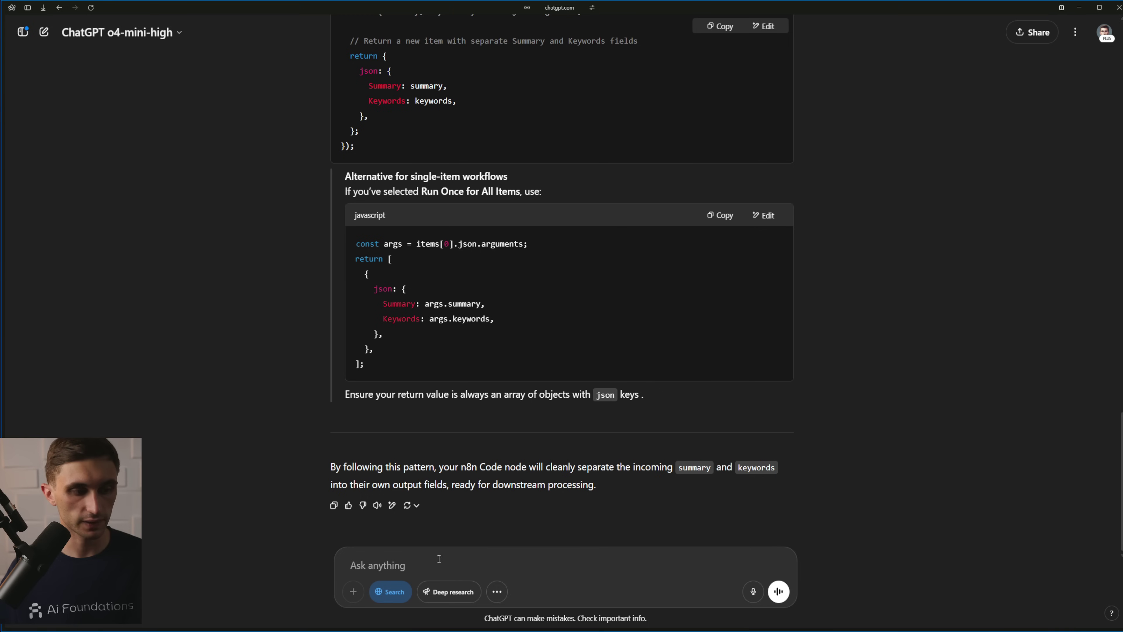
text(Cannot read properties of undefined (reading 'summary') [line 5] TypeError)
key(shift+Return)
key(shift+Return)
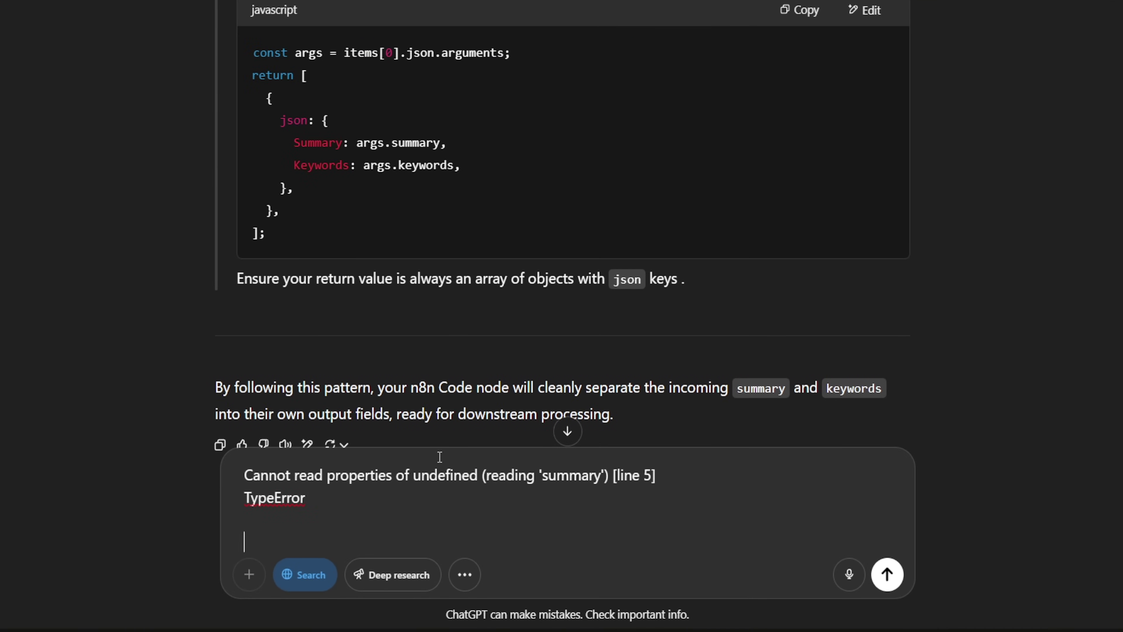
Add "the run once for all items is not working, I'm getting this message." below the error and send the prompt
text(the run once for all i)
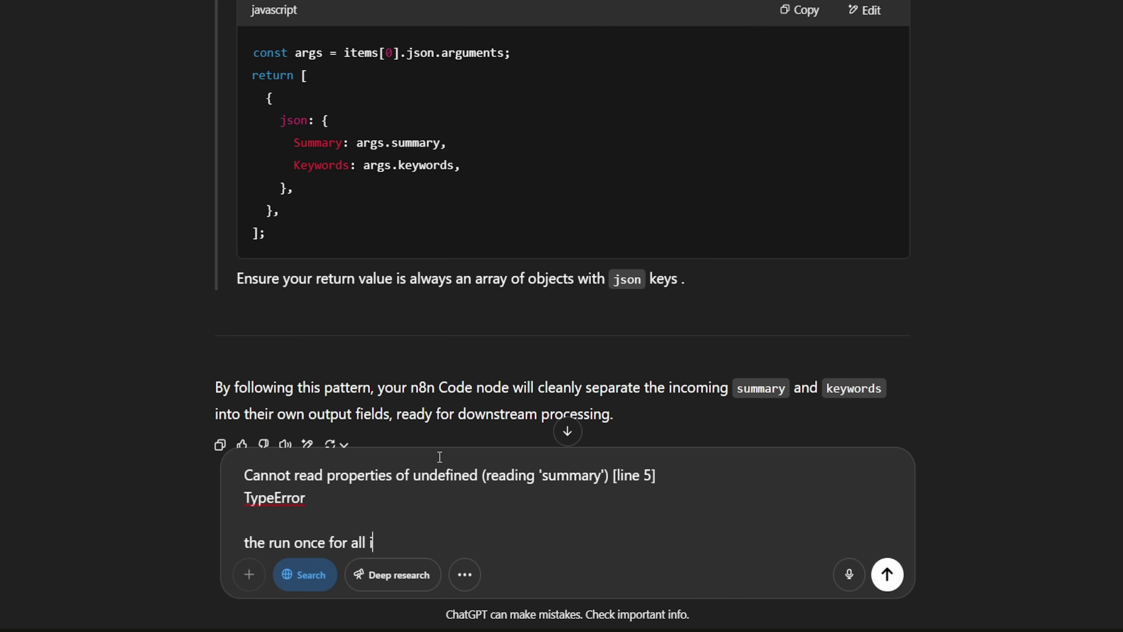
text(tems is not)
key(BackSpace)
text(s not working)
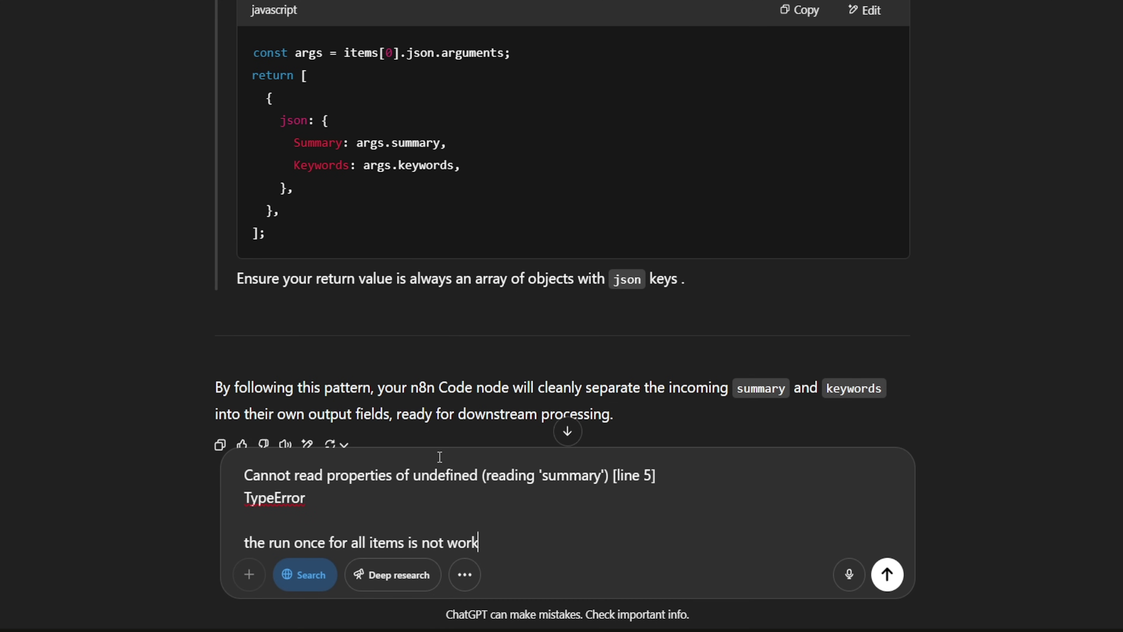
text(, I'm getting thtis me)
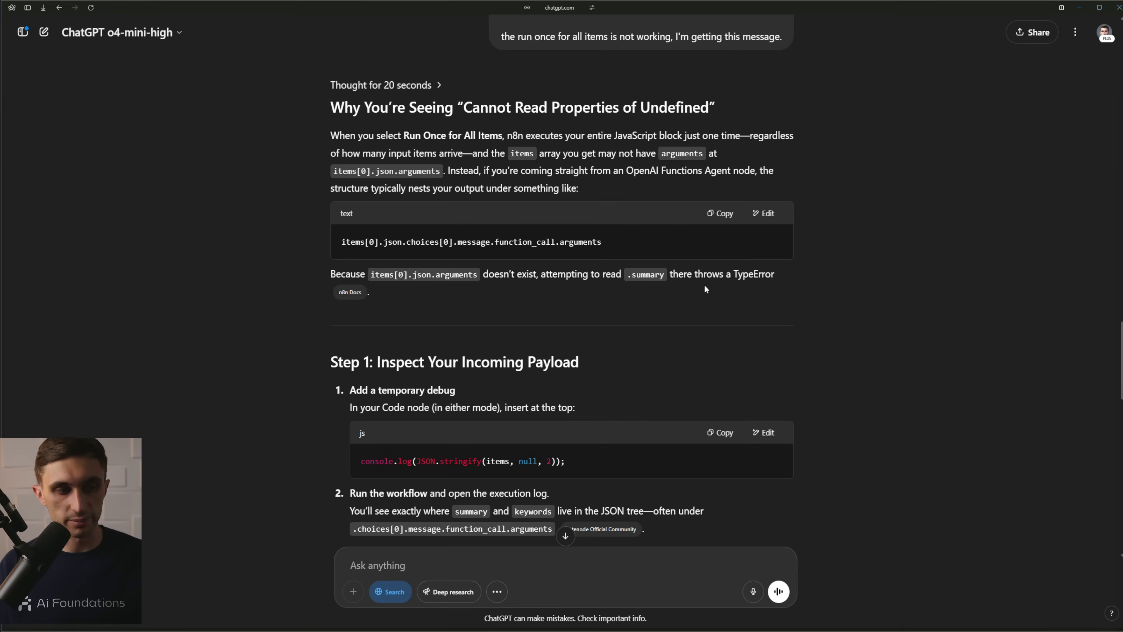
Examine the reply's payload inspection advice and its updated snippets for both run modes
scroll(703, 285, down, 2)
drag(579, 226, 371, 220)
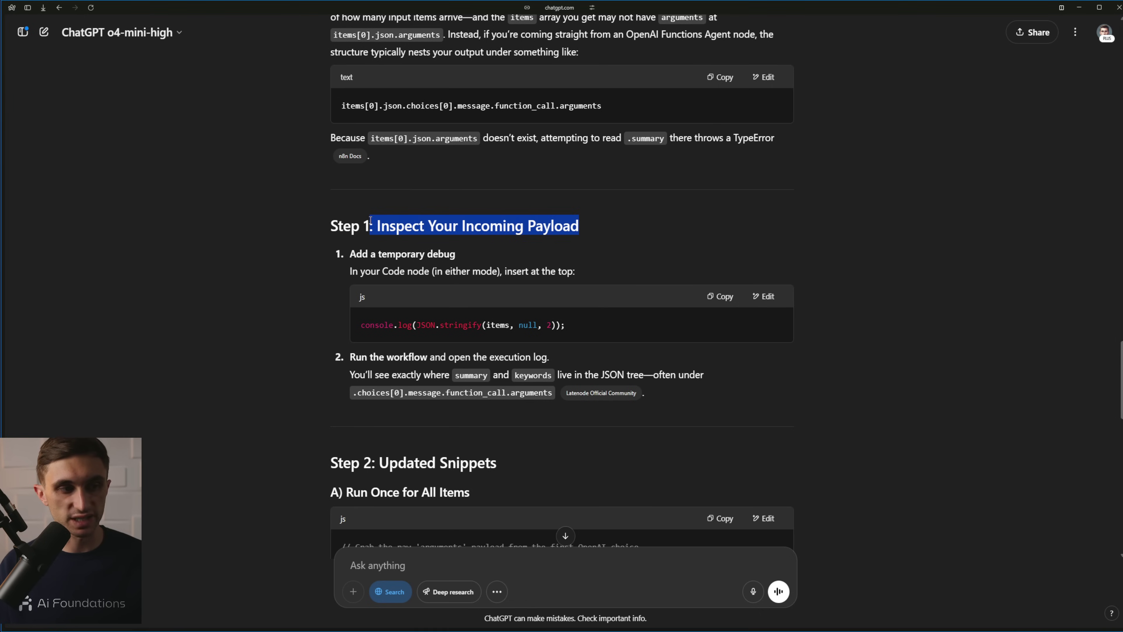
click(528, 233)
scroll(626, 277, down, 6)
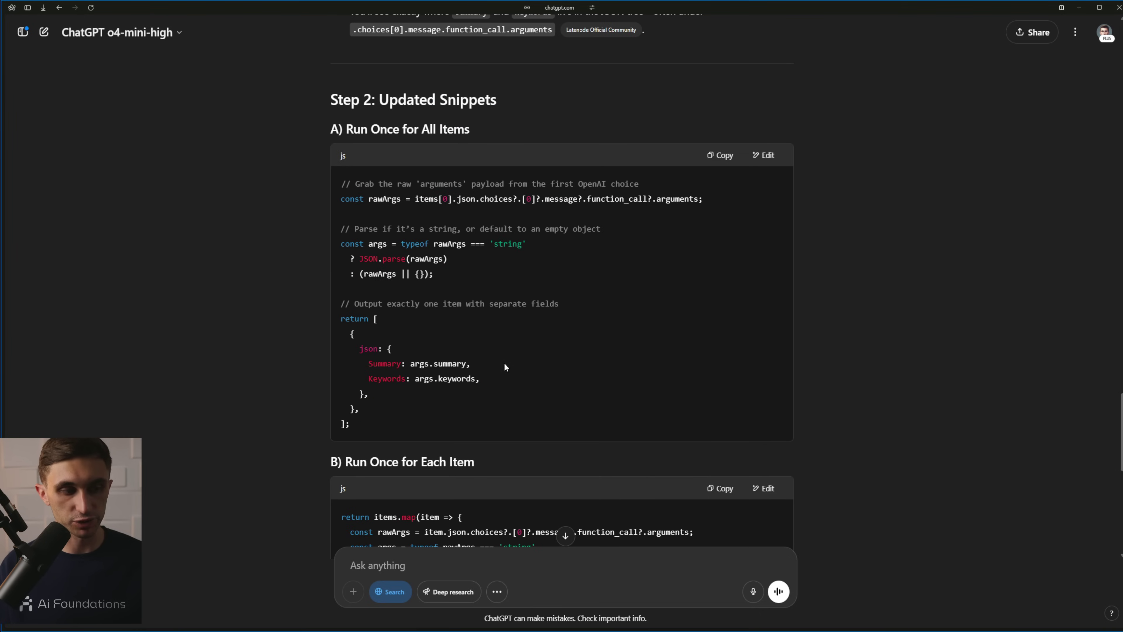
scroll(502, 369, down, 4)
scroll(476, 426, up, 2)
drag(399, 372, 484, 375)
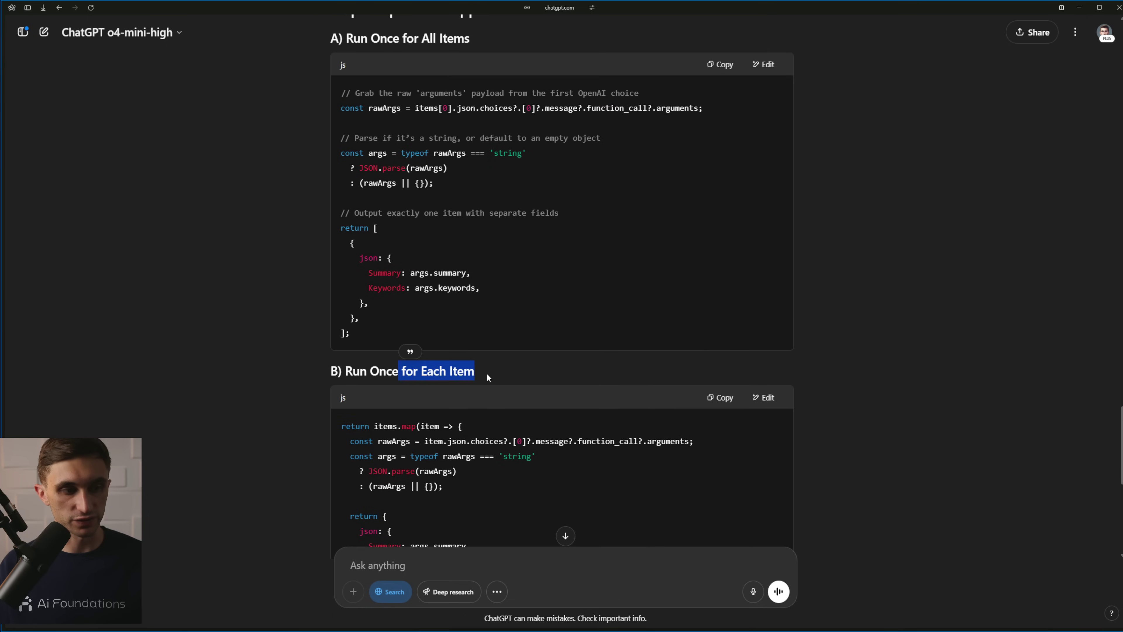
click(484, 375)
scroll(486, 377, up, 2)
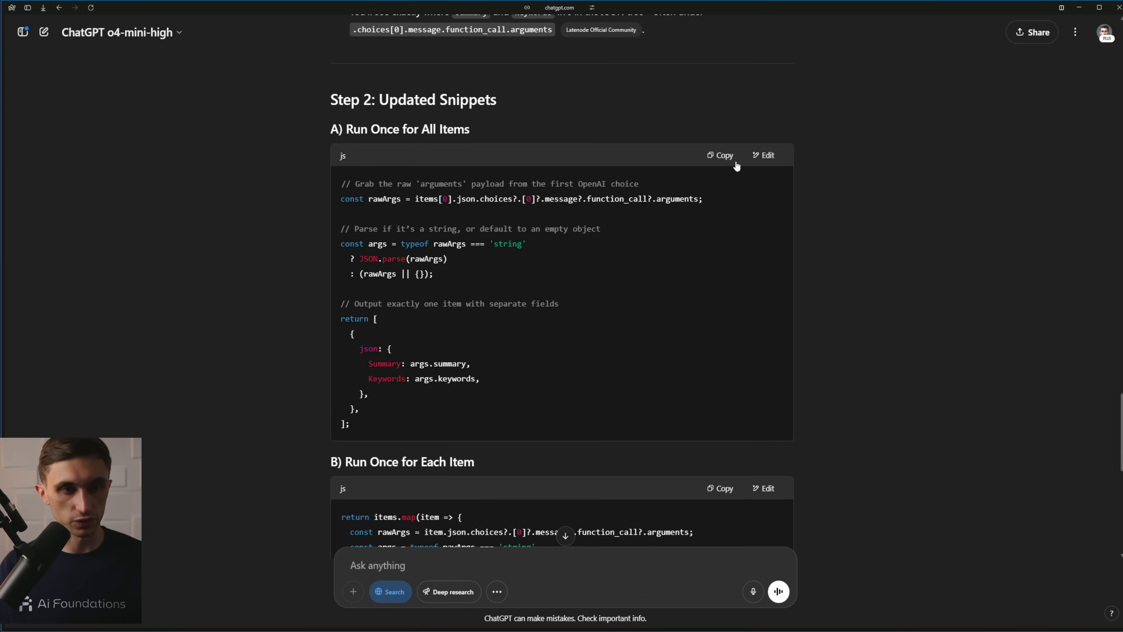
Replace the Code node's JavaScript in n8n with ChatGPT's updated "Run Once for All Items" snippet and test the step
click(729, 163)
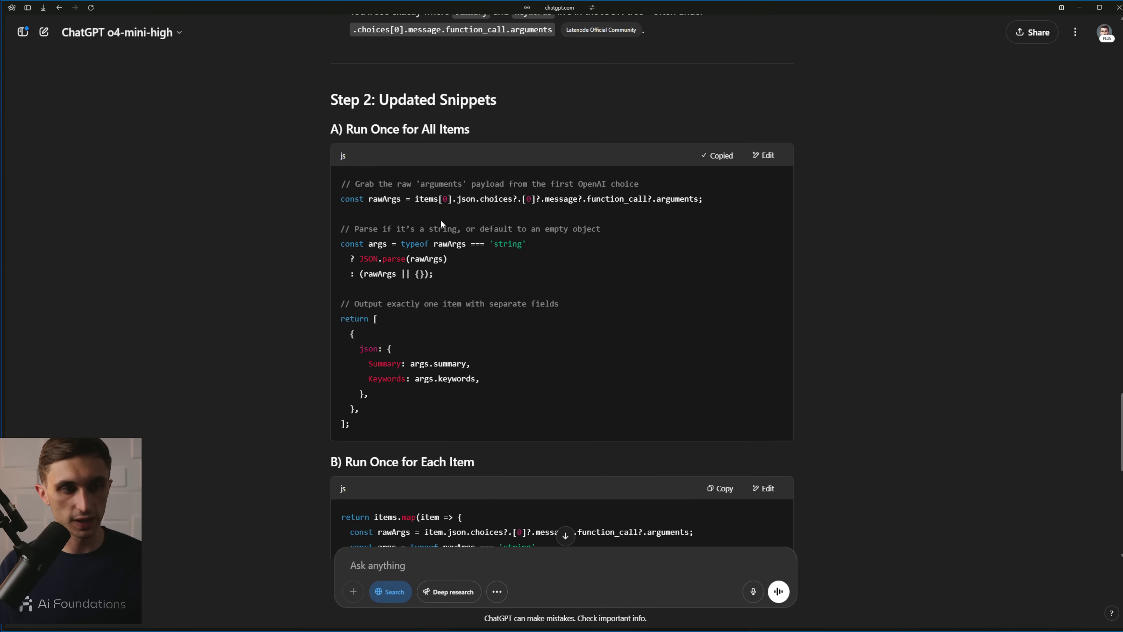
key(ctrl+Tab)
drag(466, 258, 401, 114)
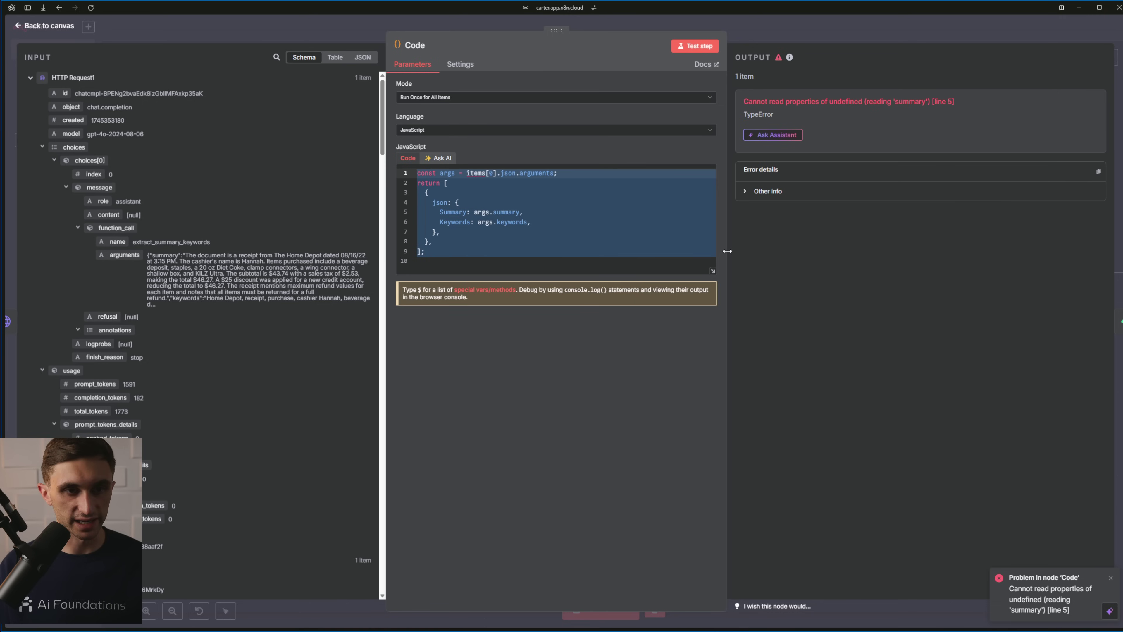
key(BackSpace)
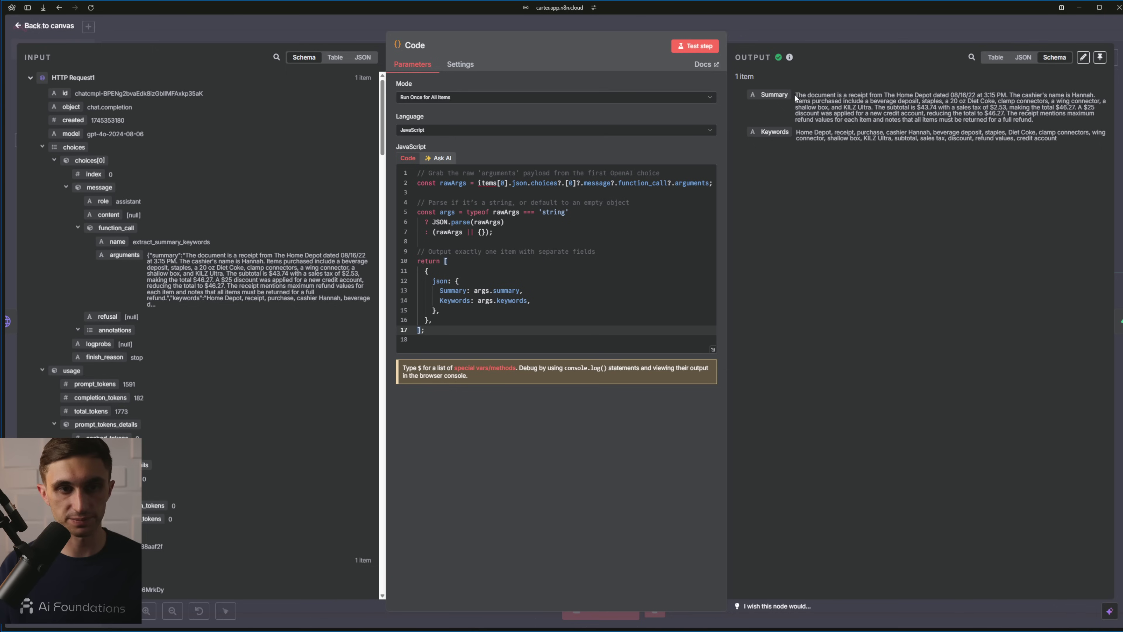
Review the Summary and Keywords values in the Code node's output
drag(795, 94, 918, 102)
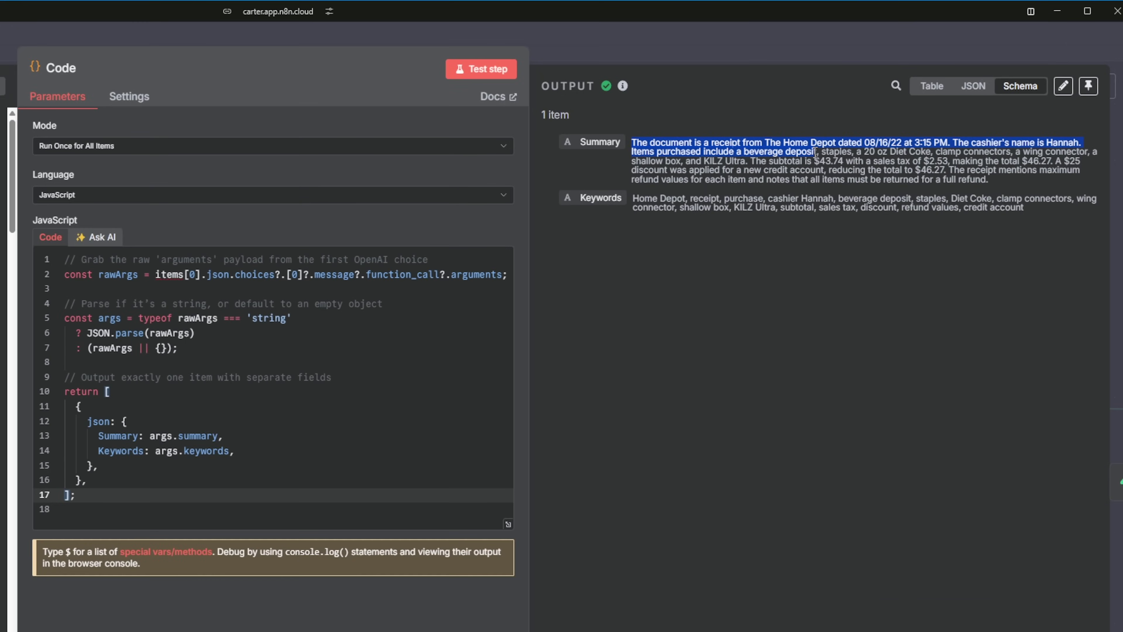
drag(815, 153, 1076, 145)
click(865, 145)
click(907, 145)
drag(657, 153, 718, 153)
drag(750, 161, 924, 163)
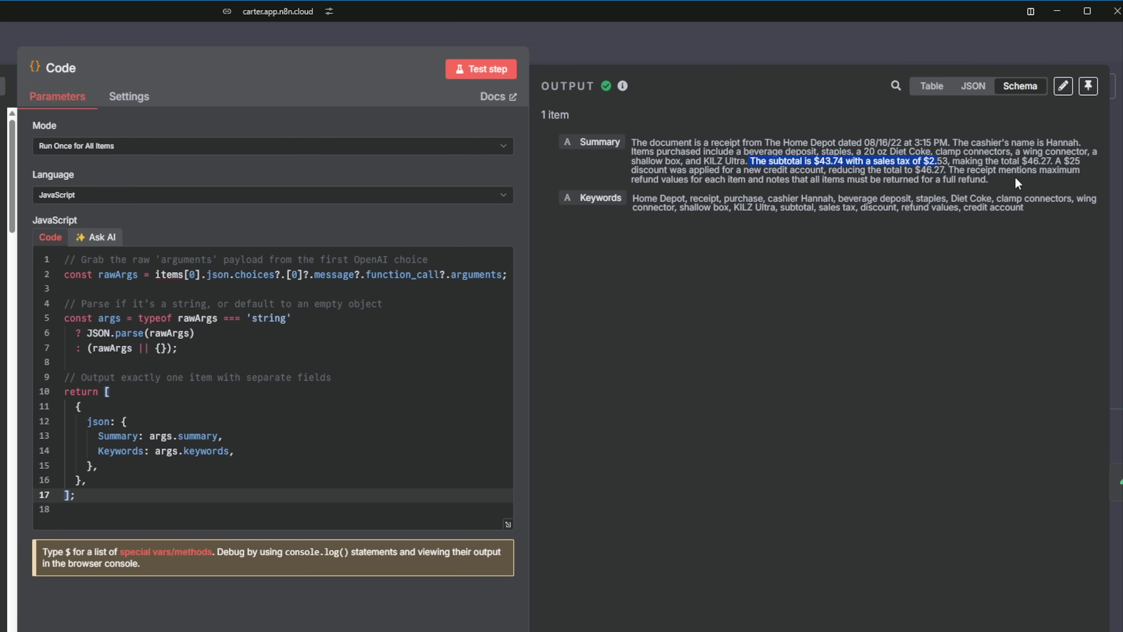
drag(1018, 184, 636, 143)
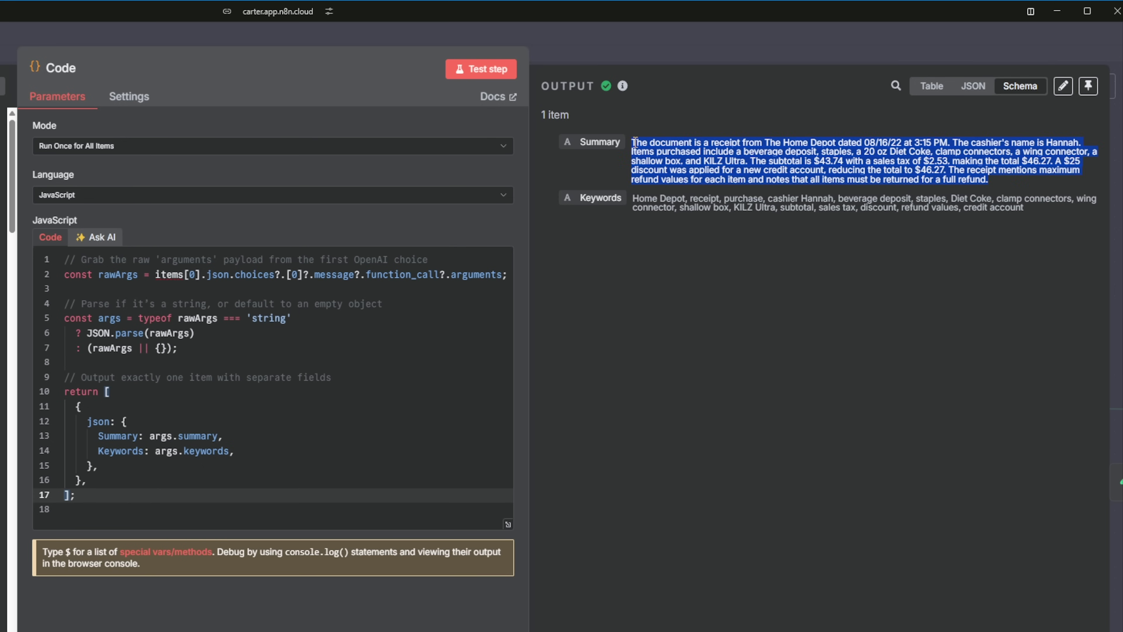
click(786, 185)
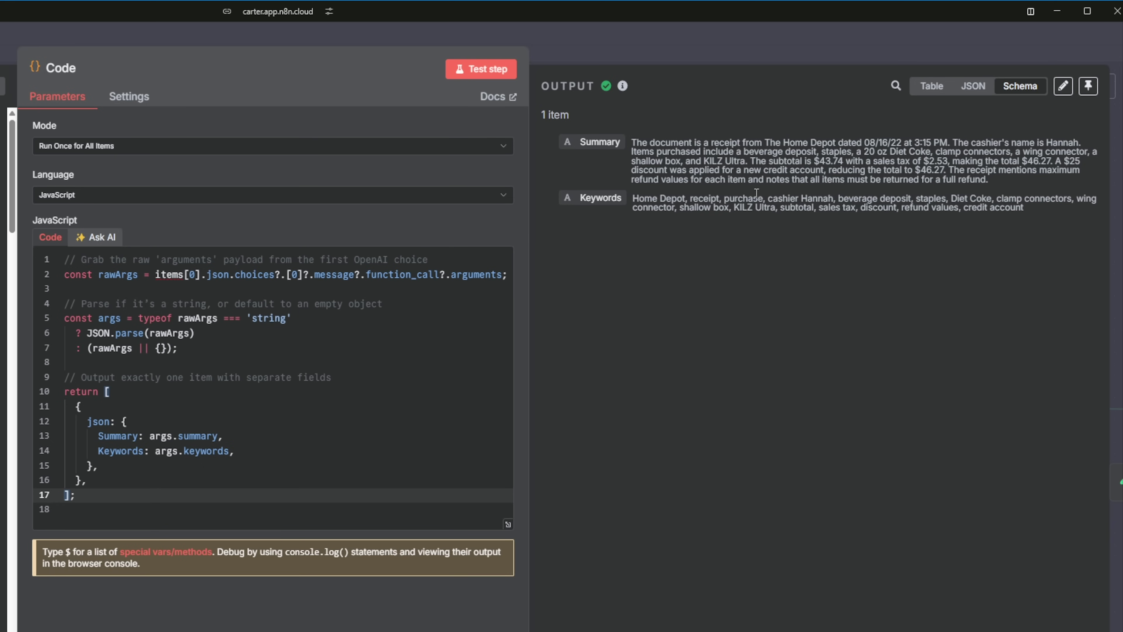
drag(635, 198, 1032, 213)
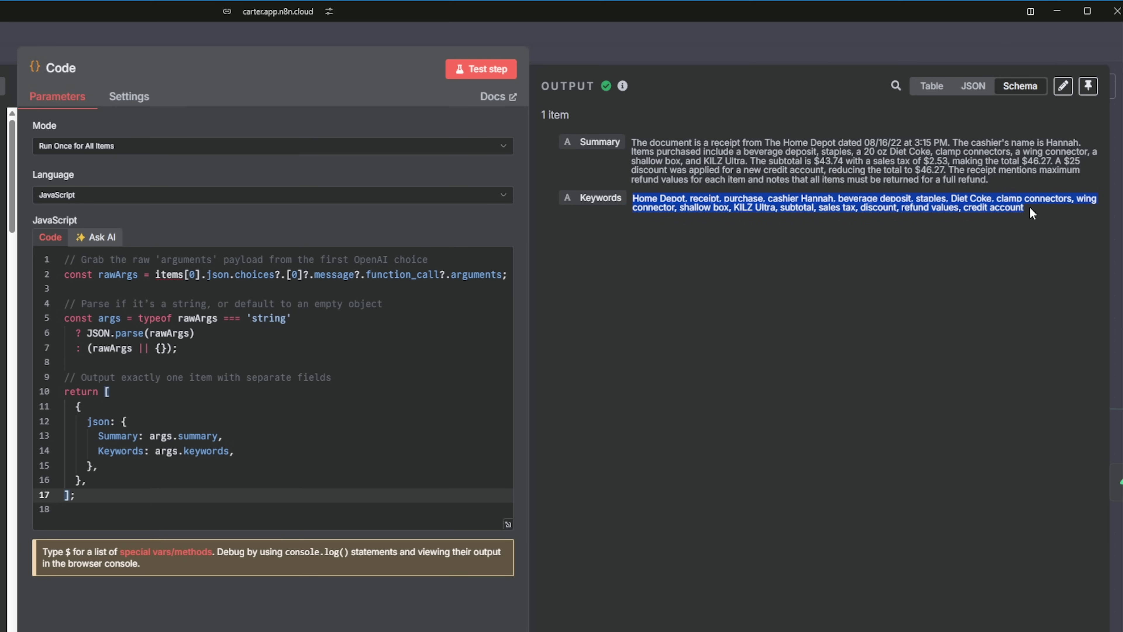
click(1031, 206)
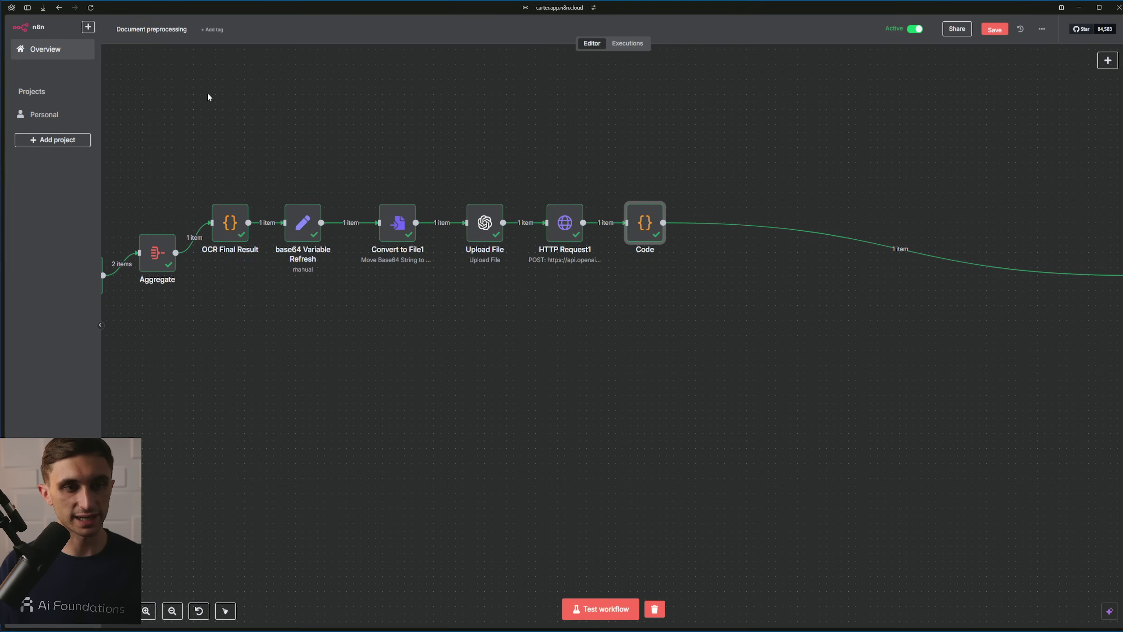
Return to the canvas and move the group of nodes from Add to Supabase to Respond to Webhook close to the Code node
scroll(737, 297, down, 3)
drag(743, 297, 628, 261)
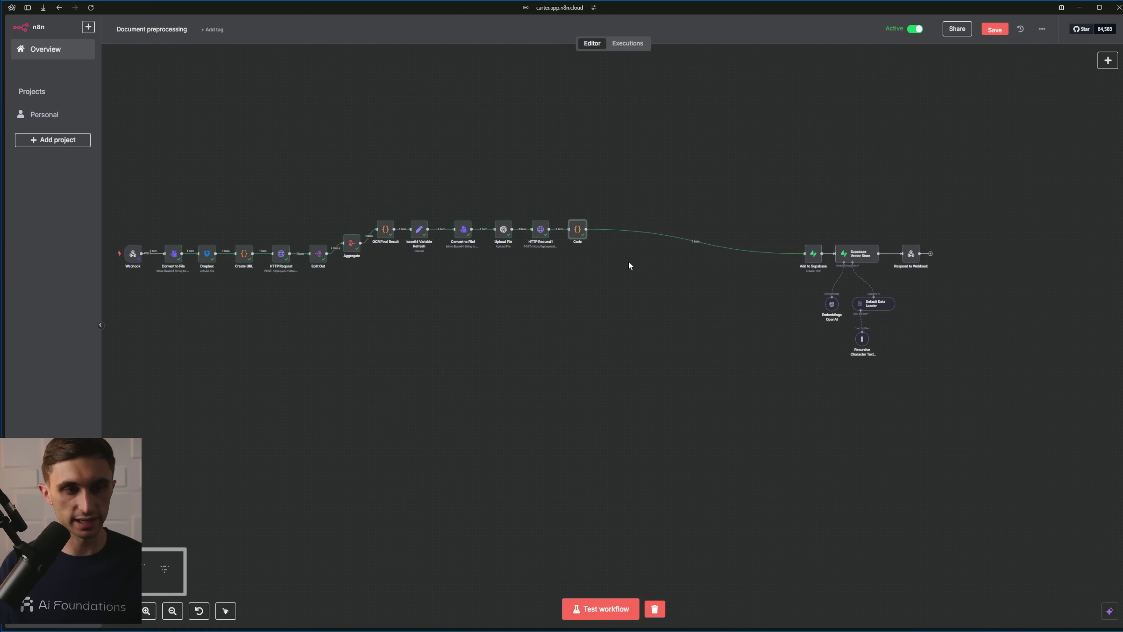
drag(794, 195, 940, 352)
drag(856, 254, 660, 235)
click(581, 261)
scroll(592, 239, up, 5)
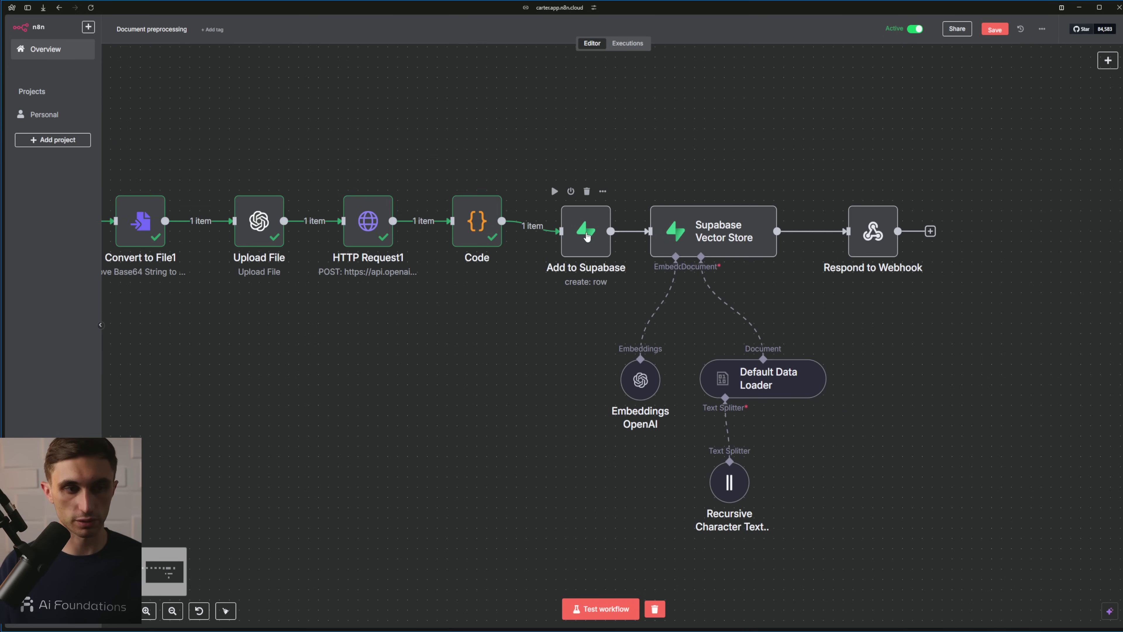
In the Add to Supabase node, replace the text_recognition value with the ocr field from OCR Final Result
double_click(585, 234)
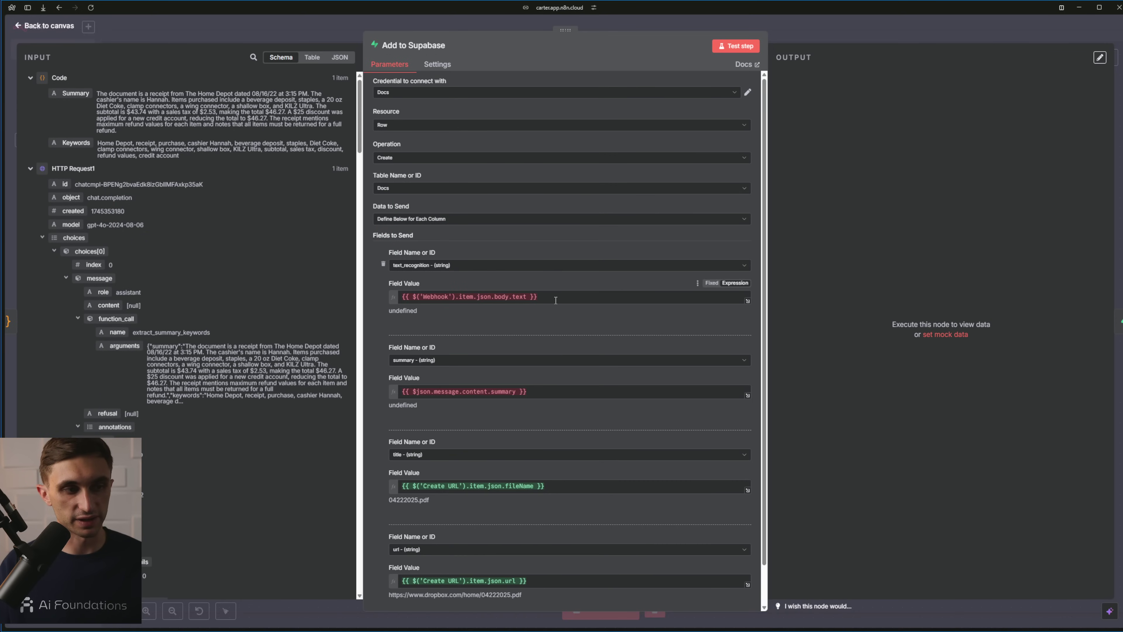
drag(555, 301, 373, 301)
click(490, 286)
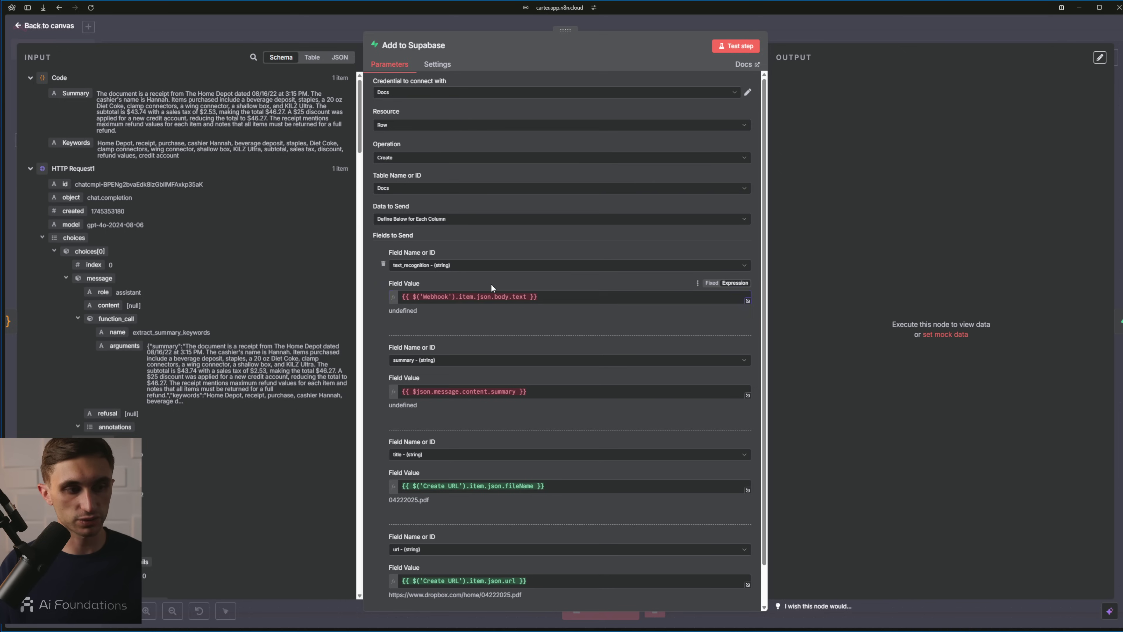
drag(536, 392, 394, 391)
click(513, 372)
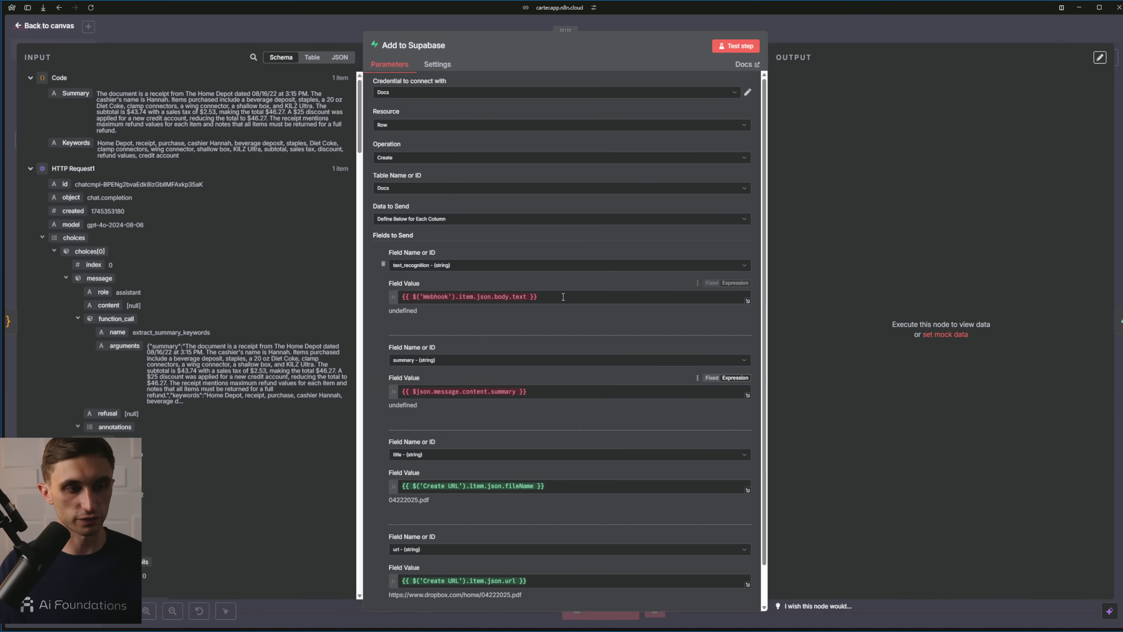
drag(561, 297, 397, 301)
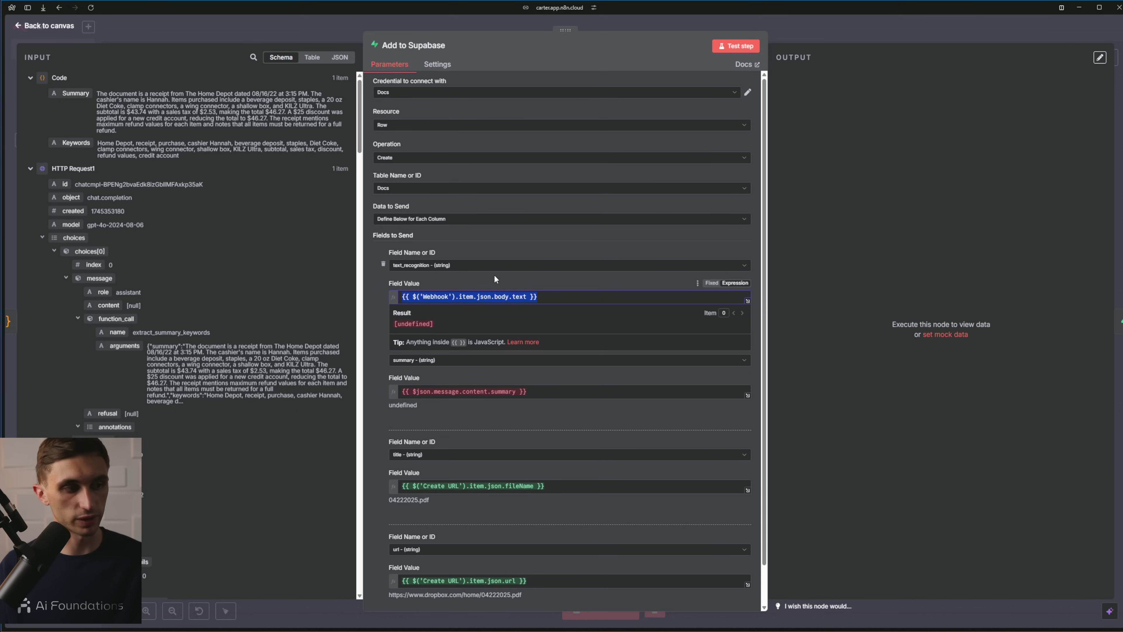
key(BackSpace)
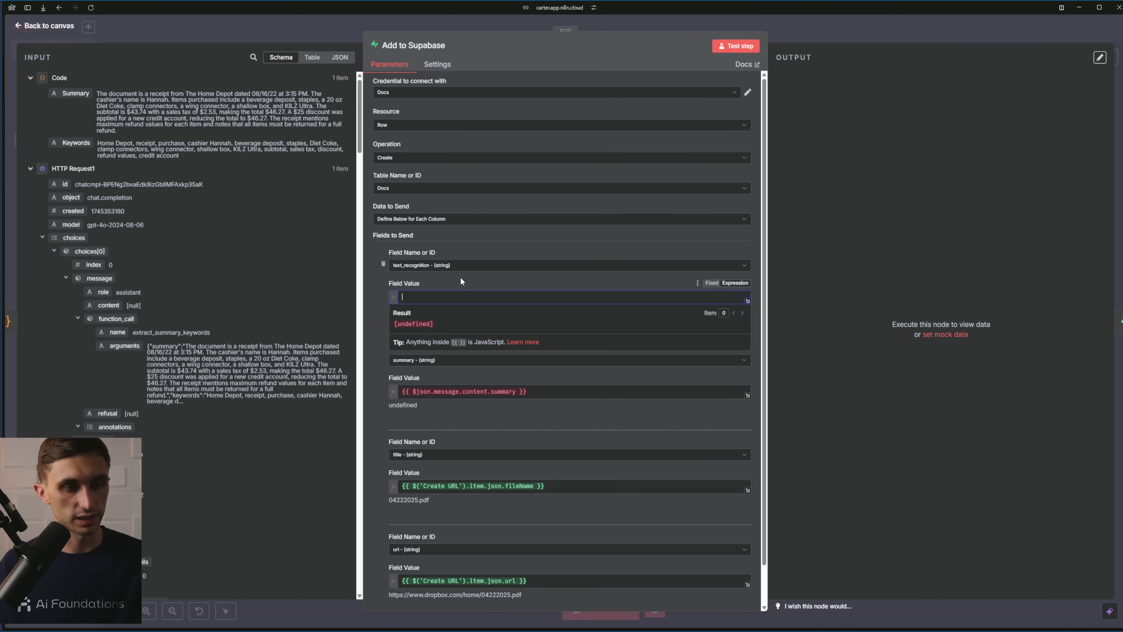
drag(361, 141, 355, 210)
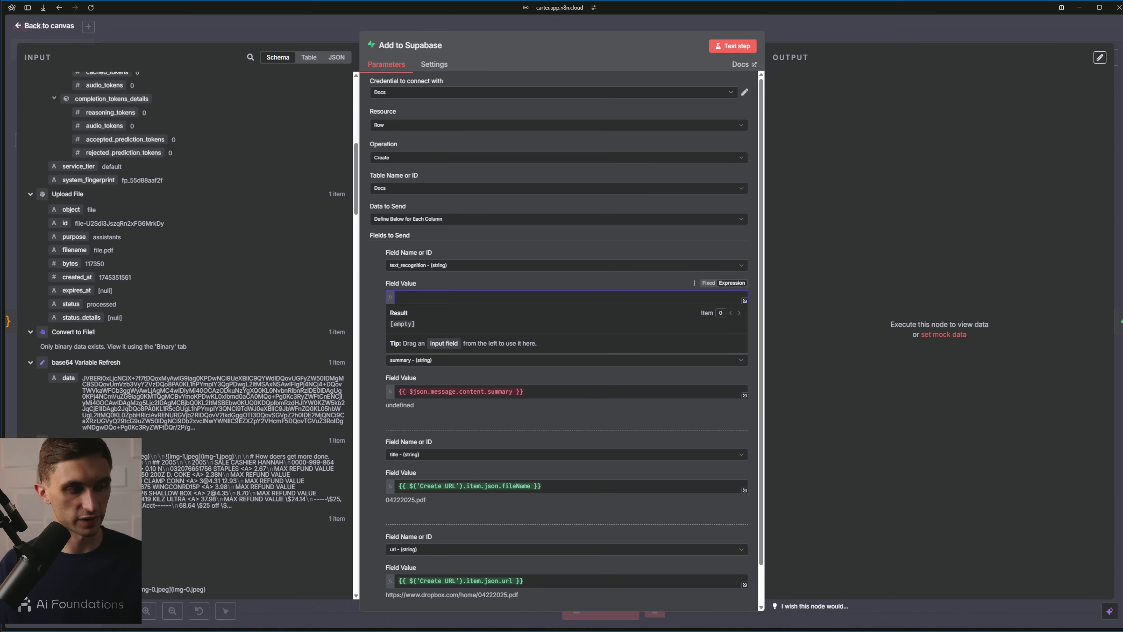
drag(67, 456, 443, 302)
Replace the summary field's expression with the Code node's Summary output, {{ $json.Summary }}
click(537, 393)
key(ctrl+a)
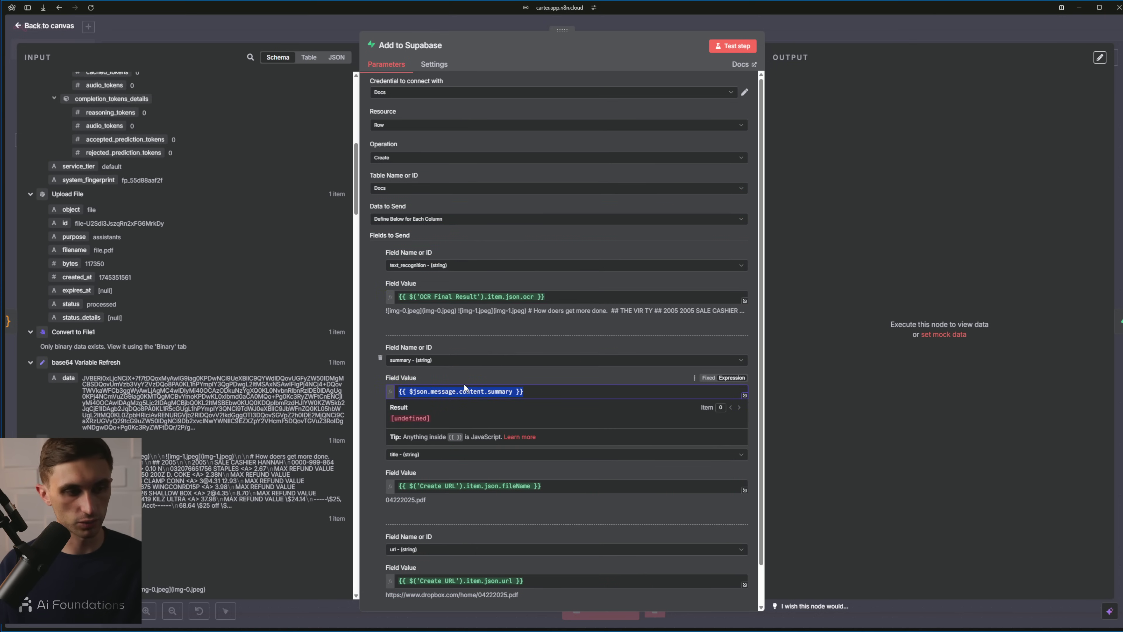
key(BackSpace)
scroll(195, 289, up, 15)
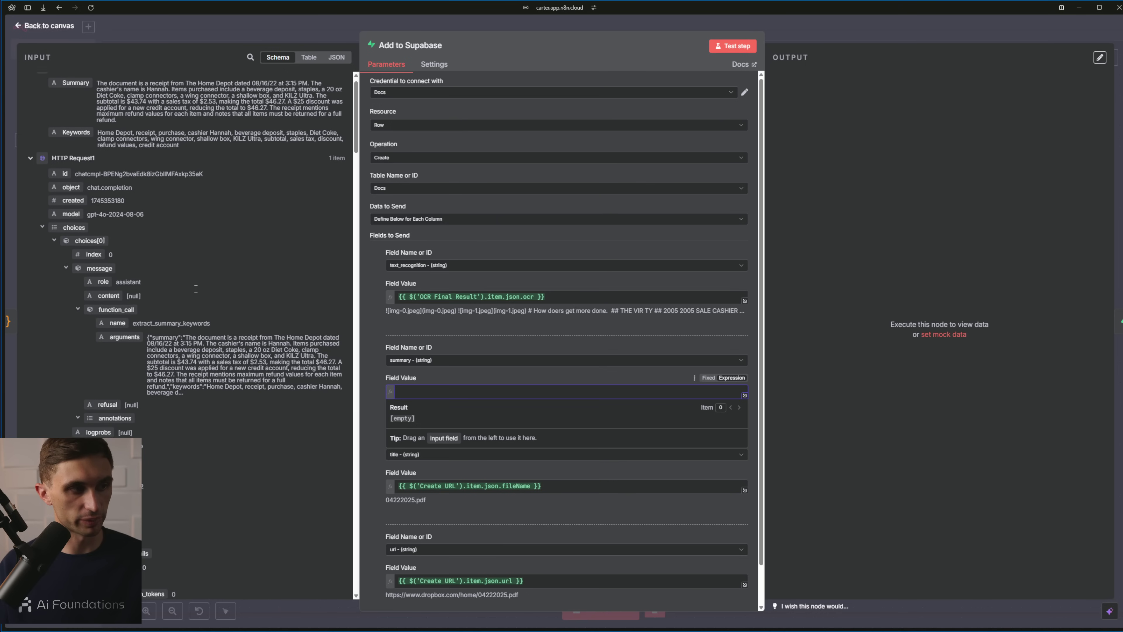
drag(76, 93, 442, 392)
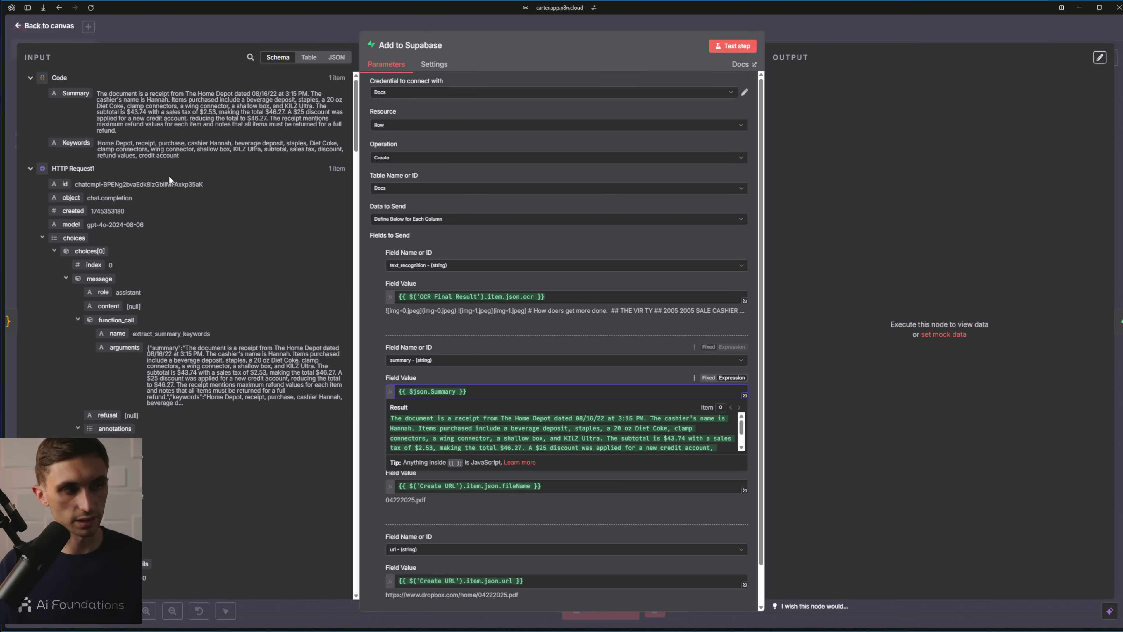
Extend the summary value to "Summary: {{ $json.Summary }} Keywords: {{ $json.Keywords }}" and check its result preview
drag(67, 150, 516, 392)
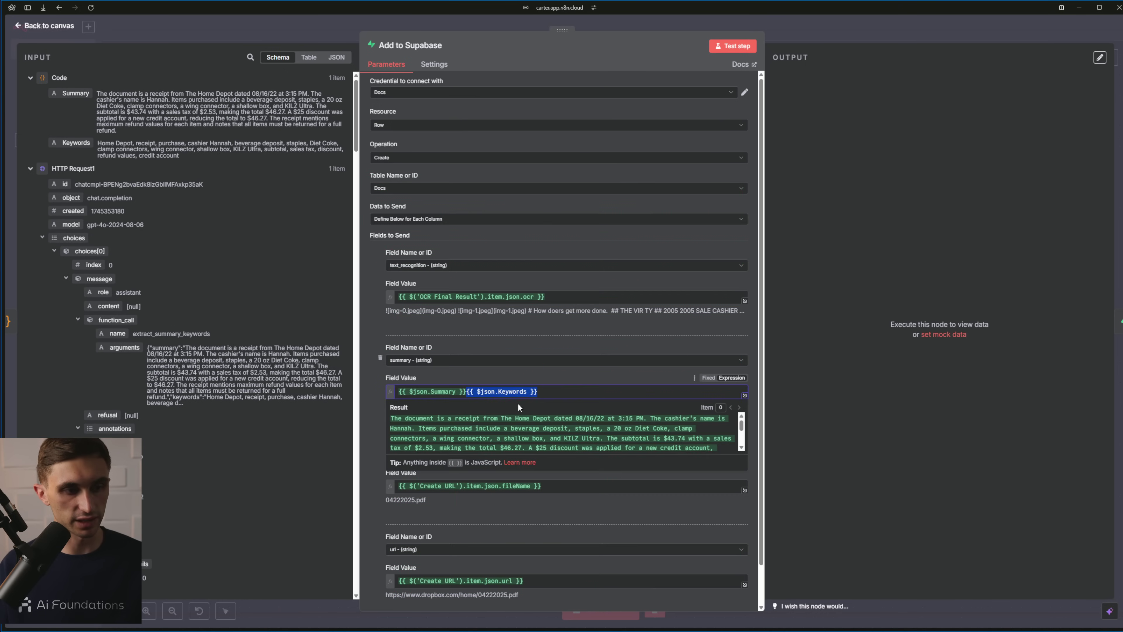
scroll(548, 422, down, 1)
key(Left)
text(Keywords)
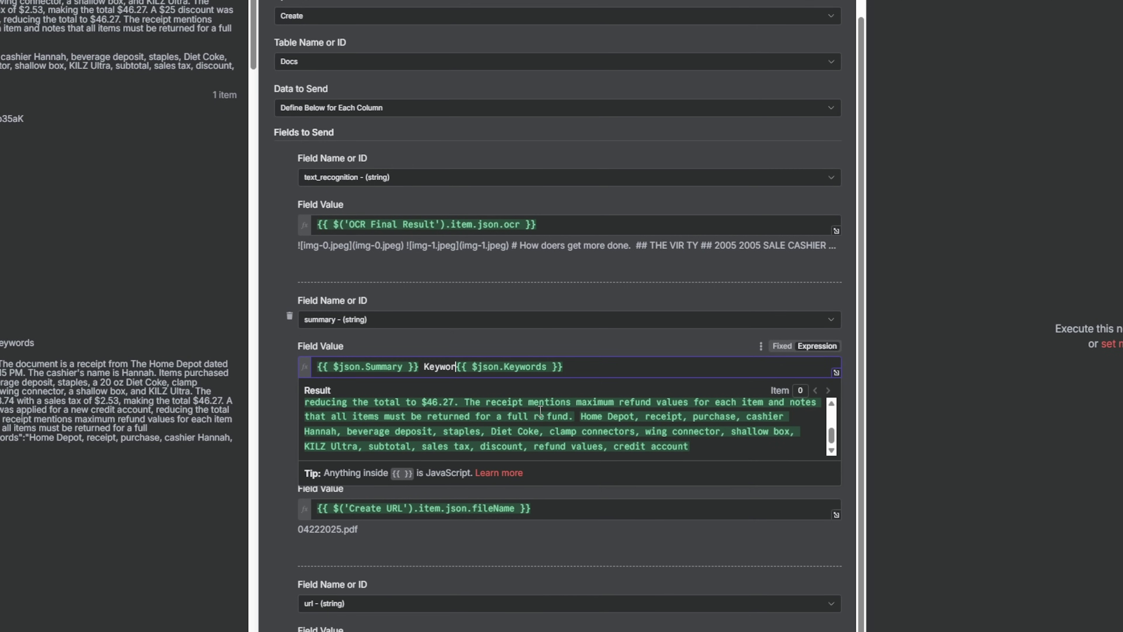
text(: )
text(Summary:)
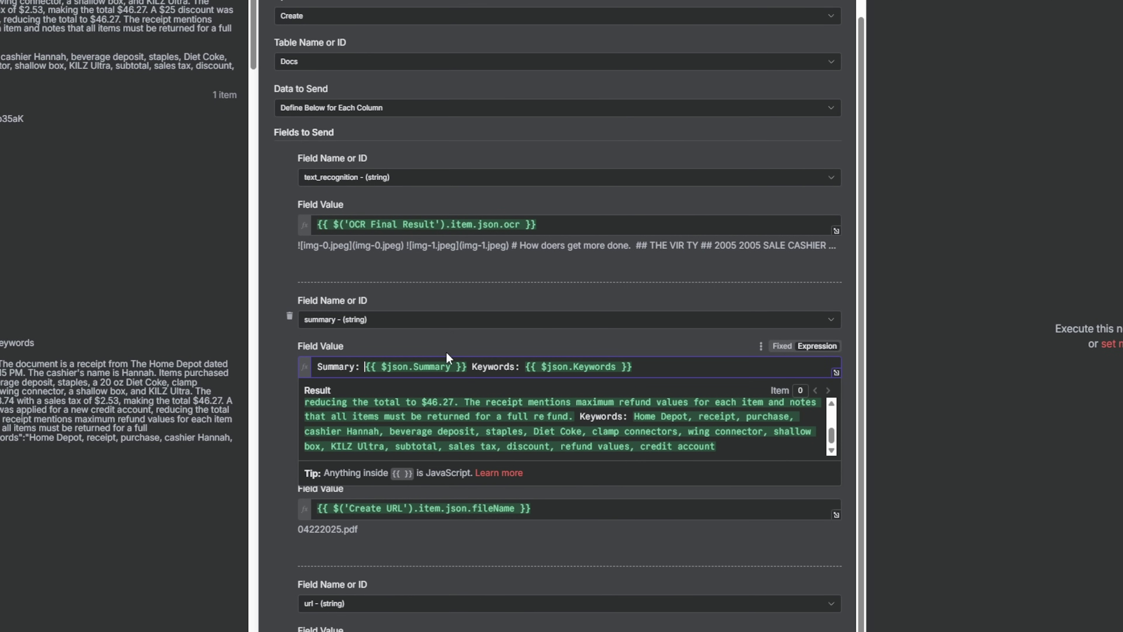
scroll(831, 423, up, 3)
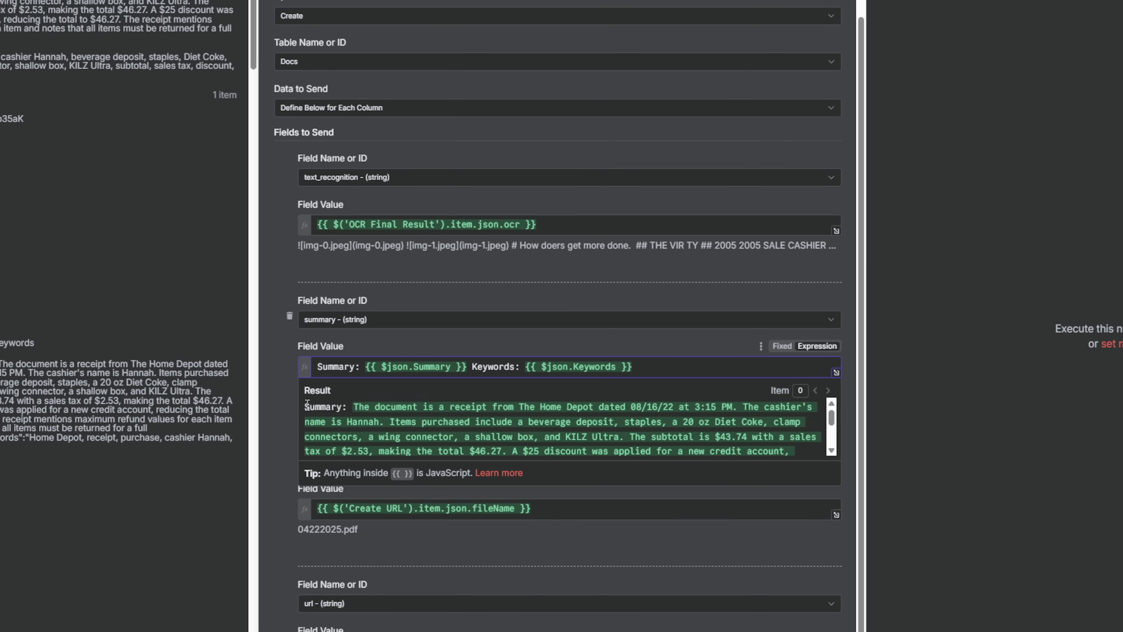
drag(307, 406, 411, 449)
scroll(550, 428, down, 3)
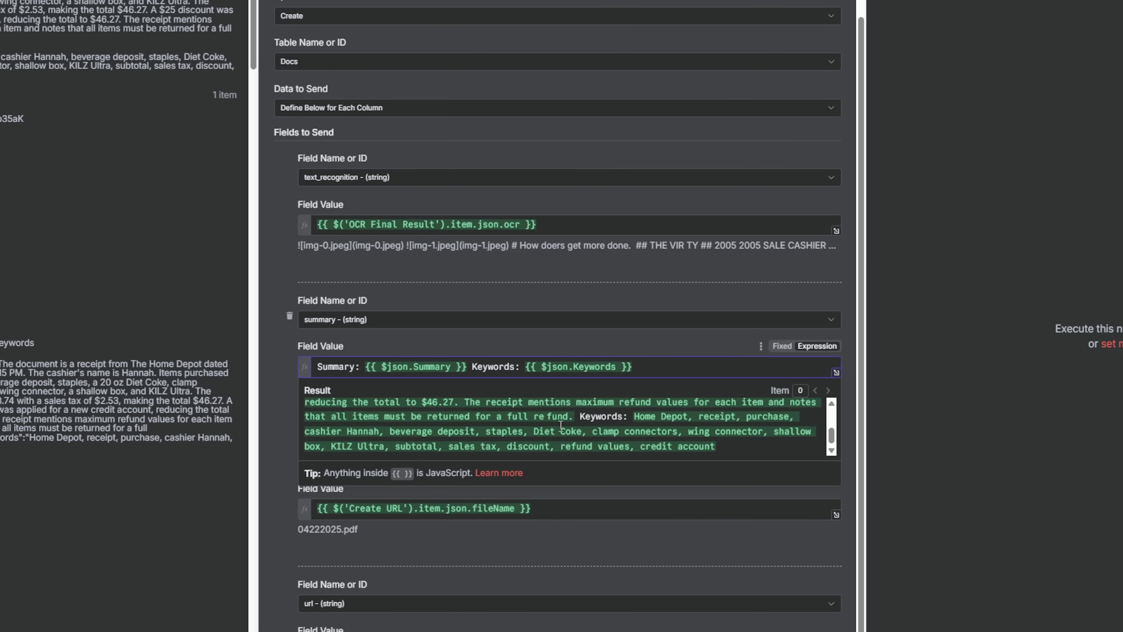
Check the keywords in the summary field's result preview and test-run the Add to Supabase node
drag(592, 423, 720, 455)
click(615, 354)
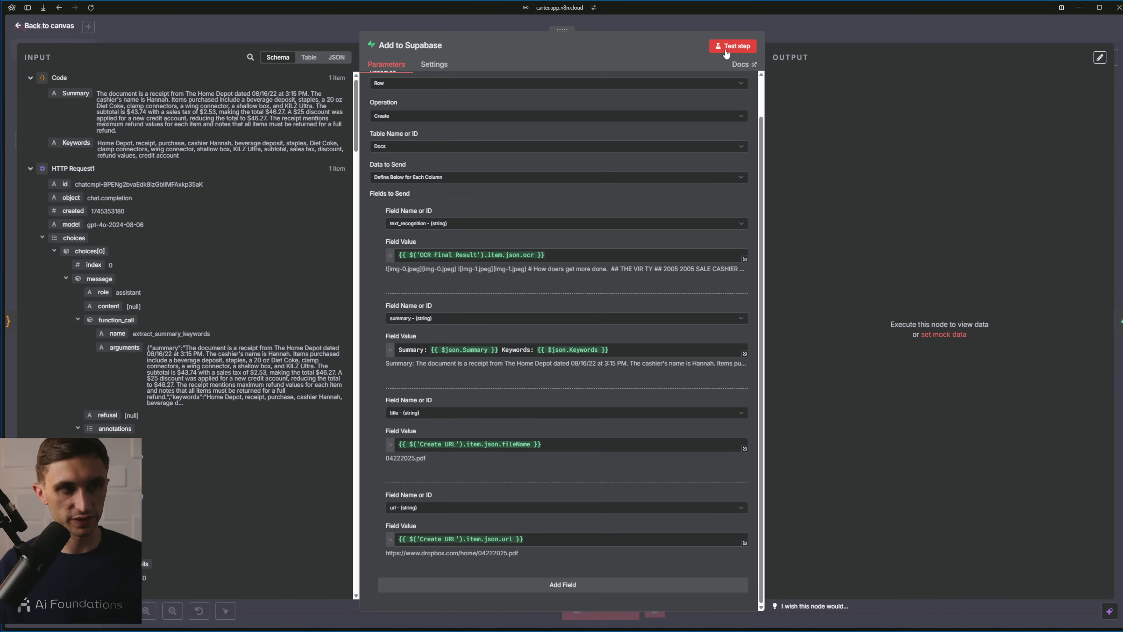
click(726, 51)
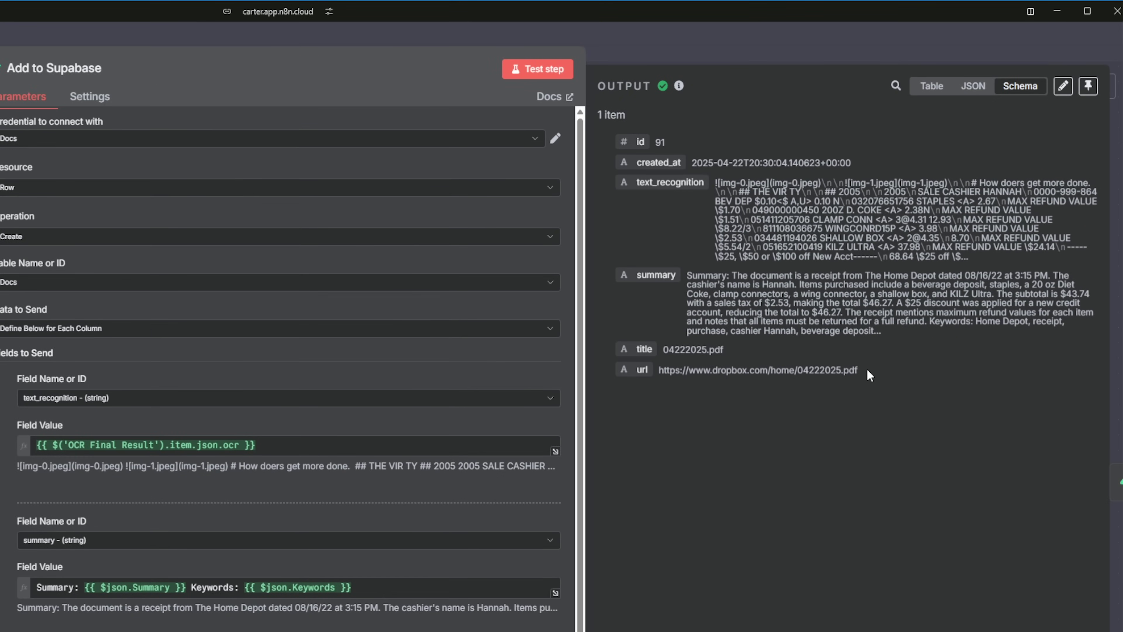
Copy the Dropbox url from the Add to Supabase output and open it in a new browser tab
key(ctrl+a)
drag(676, 394, 663, 382)
key(ctrl+c)
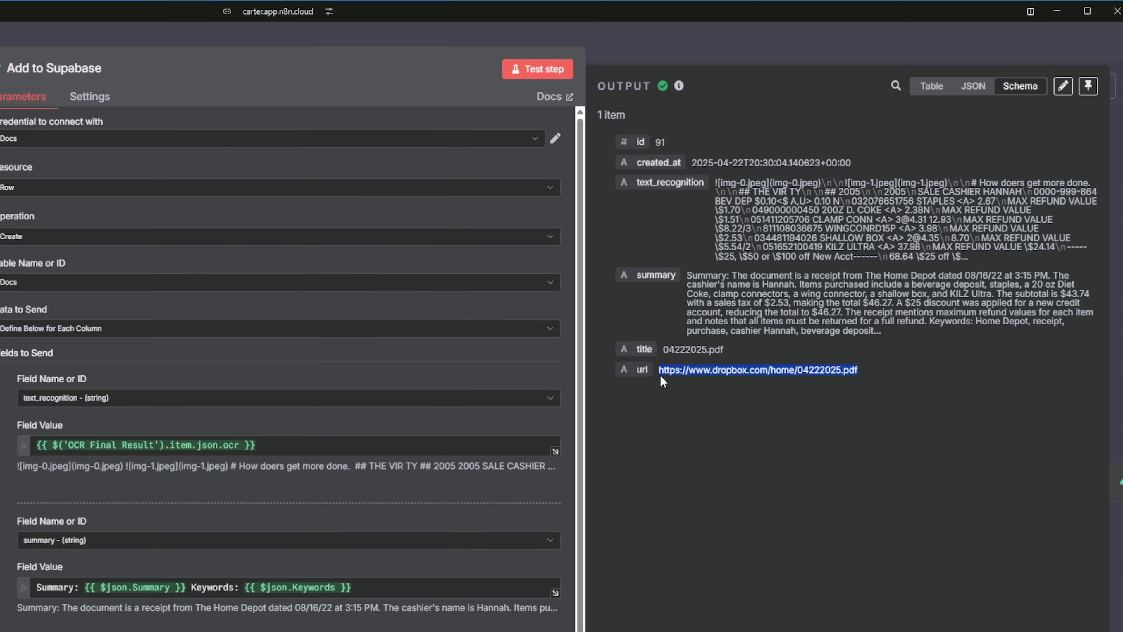
key(ctrl+t)
key(ctrl+v)
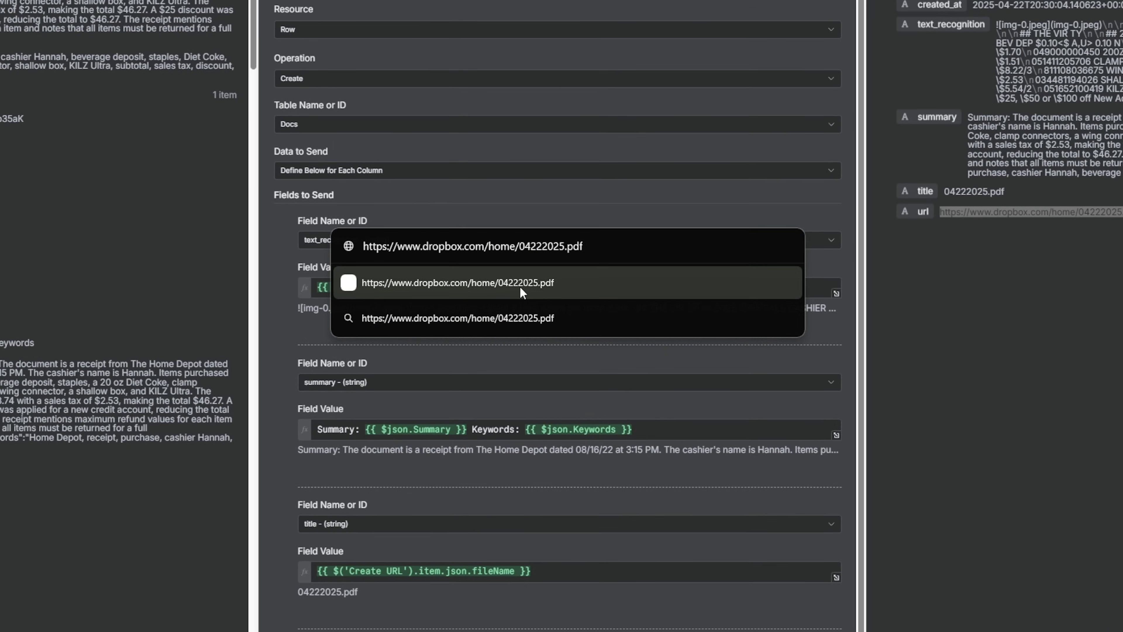
click(520, 285)
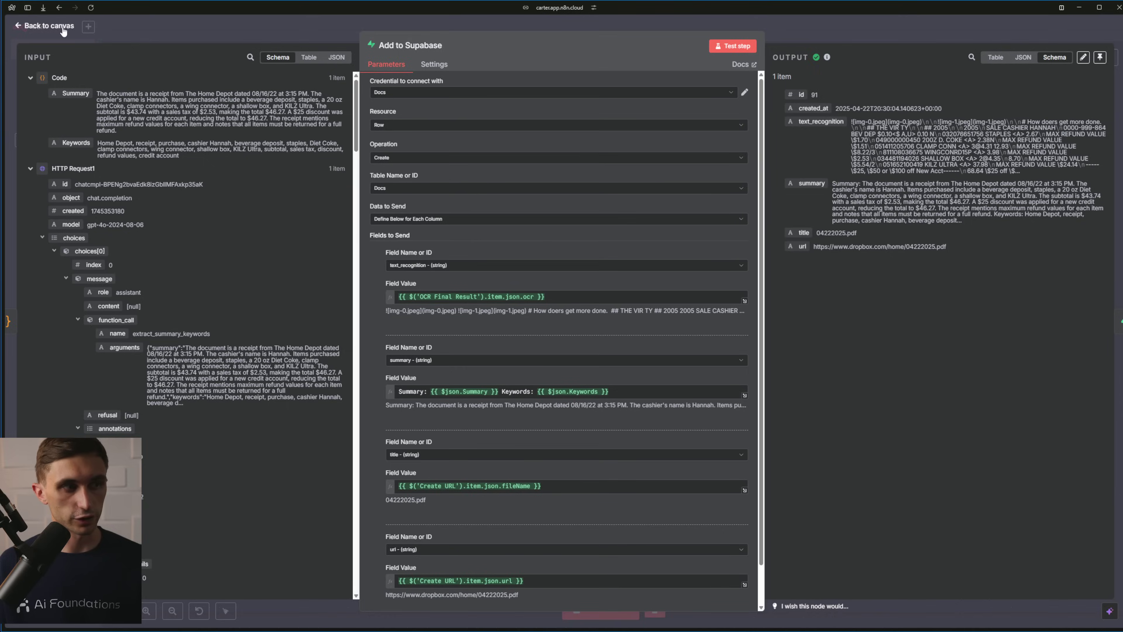
Return to the canvas and run the Supabase Vector Store node on its own
click(62, 27)
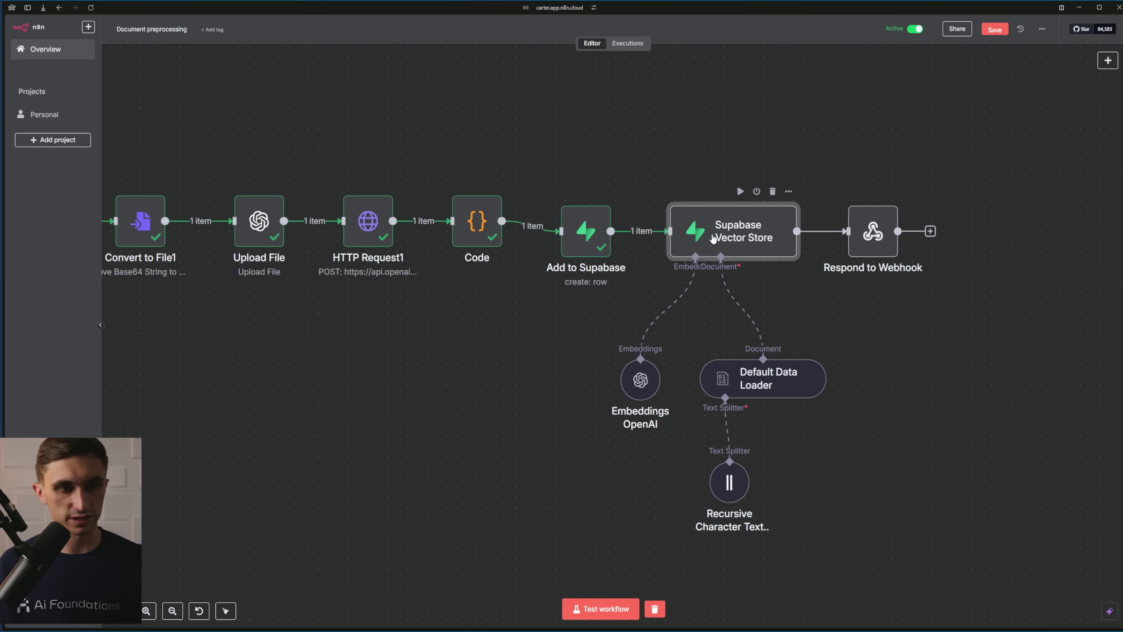
click(740, 191)
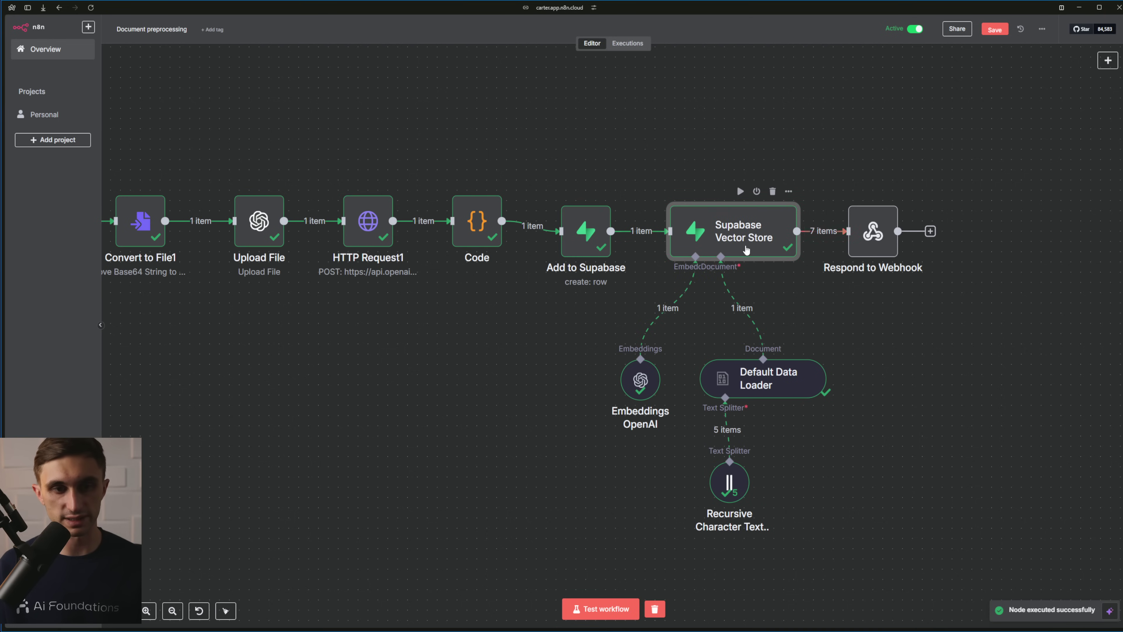
Move Respond to Webhook farther from Supabase Vector Store and insert an Aggregate node on the connection between them
drag(876, 236, 954, 237)
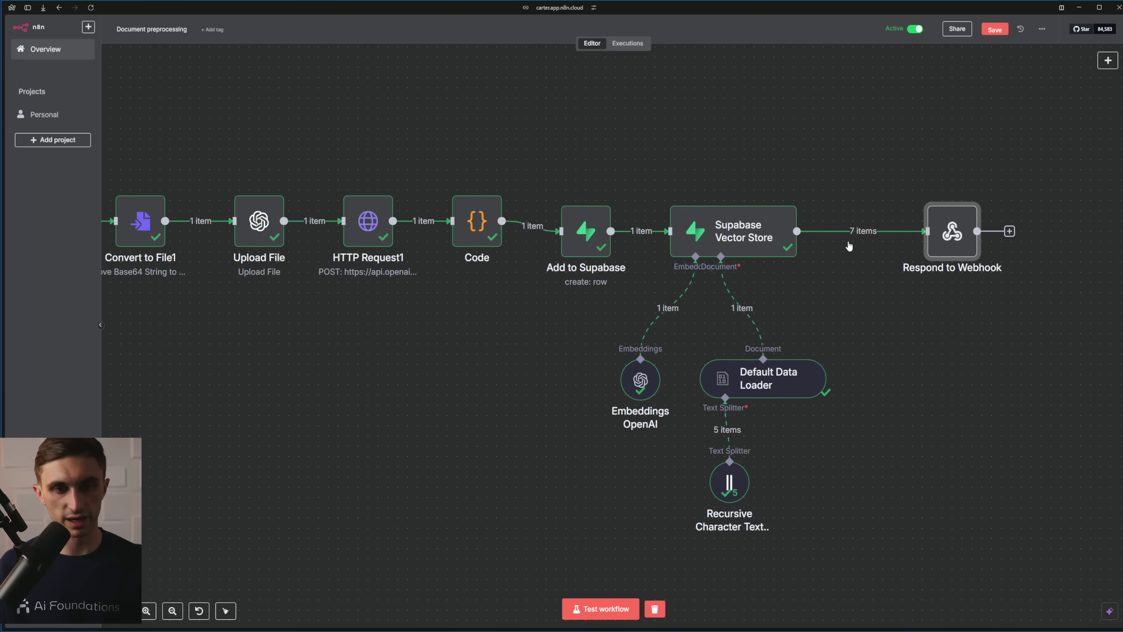
mouse_move(853, 237)
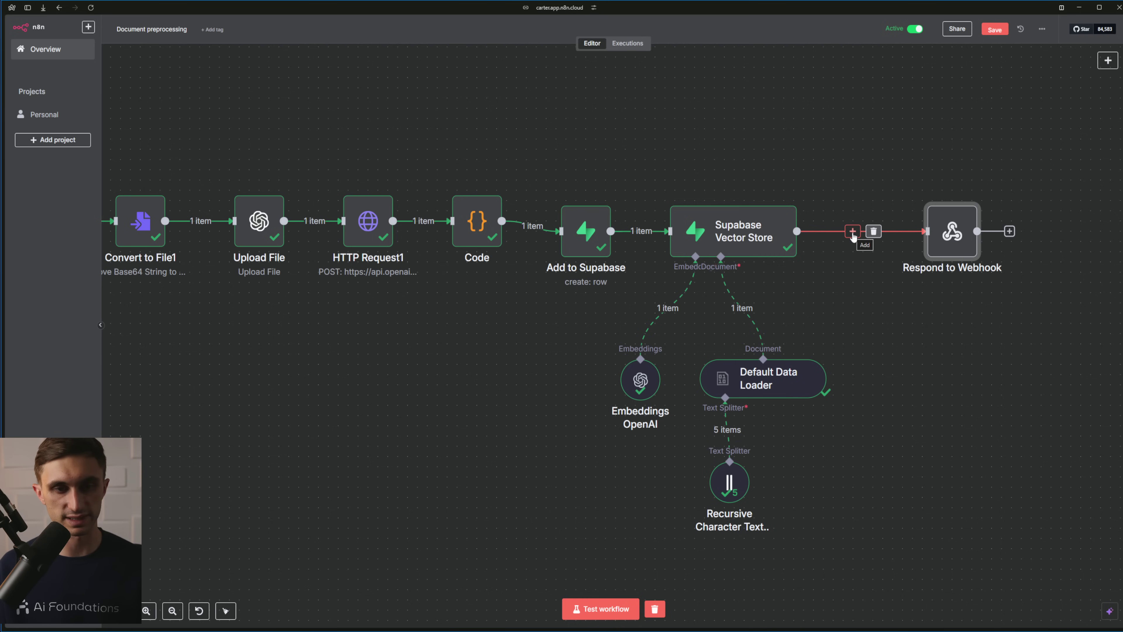
click(853, 236)
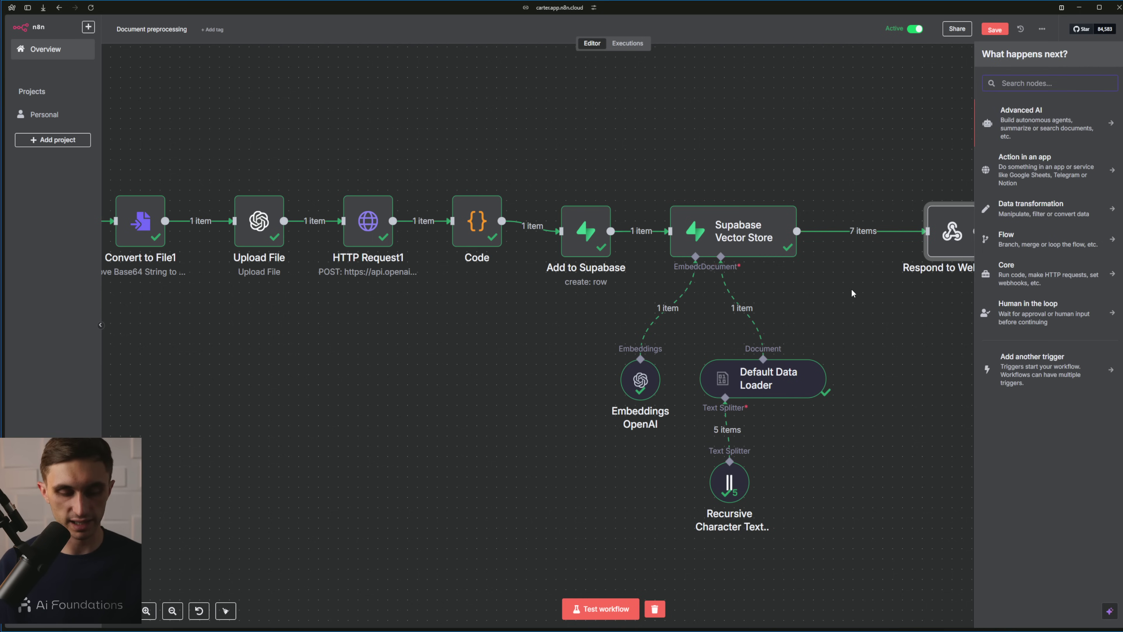
text(aggr)
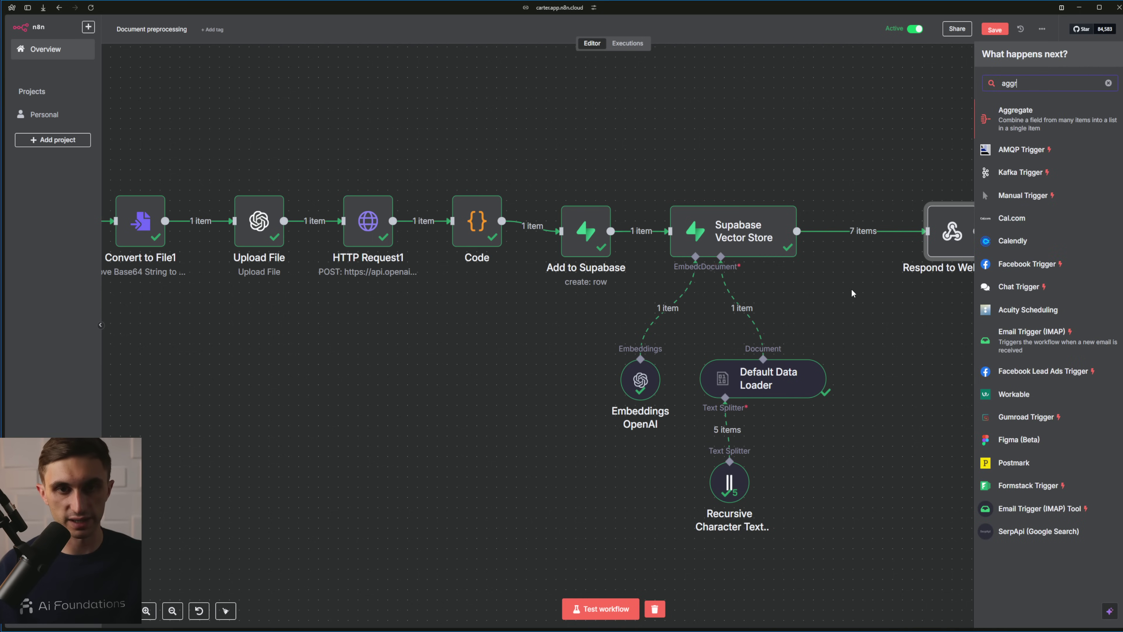
click(1034, 119)
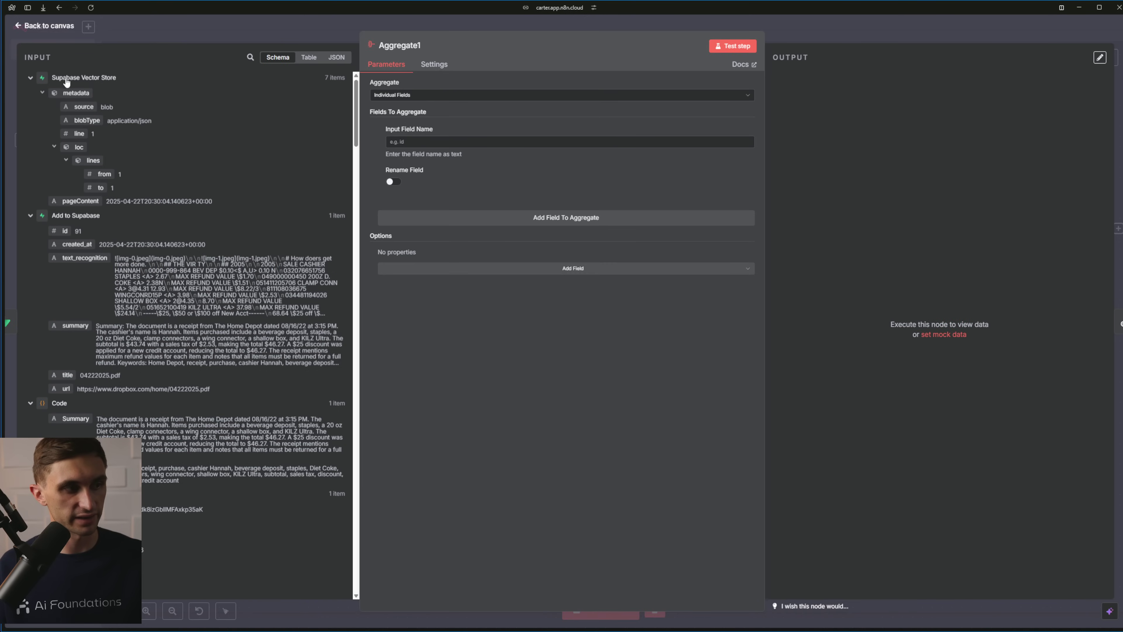
Set the new Aggregate node to All Item Data (Into a Single List), test it and return to the canvas
click(30, 215)
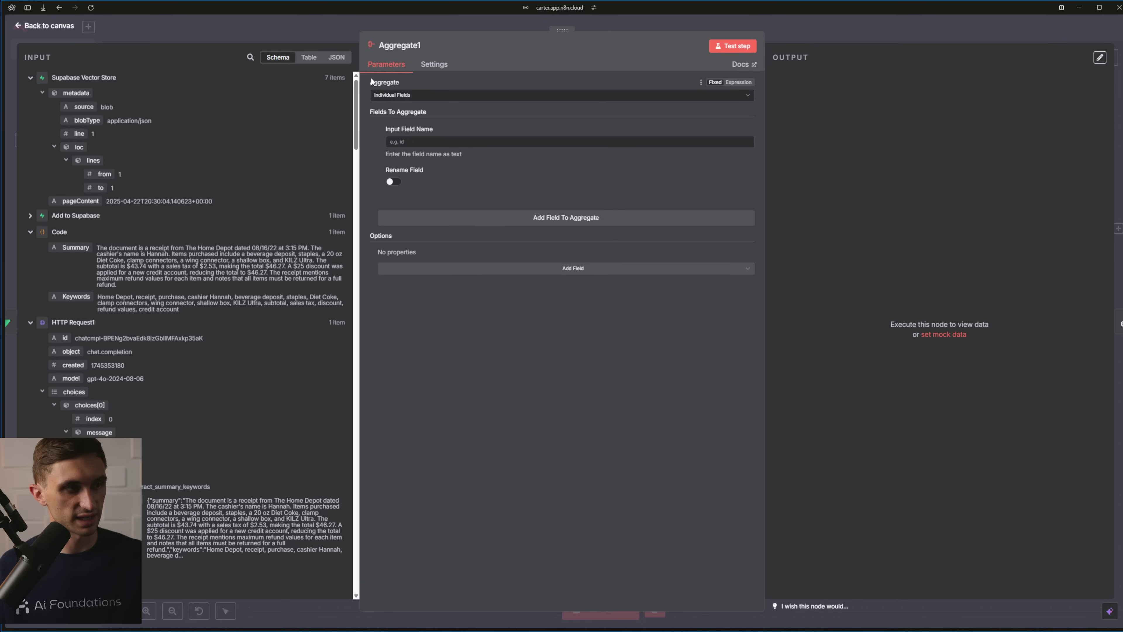
click(422, 94)
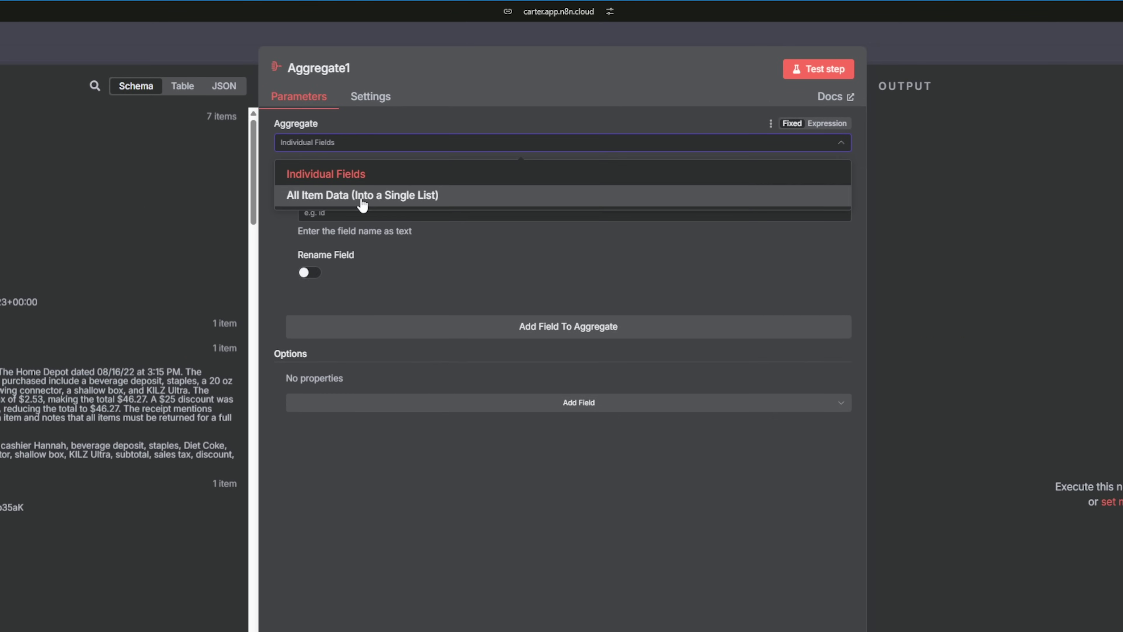
click(367, 194)
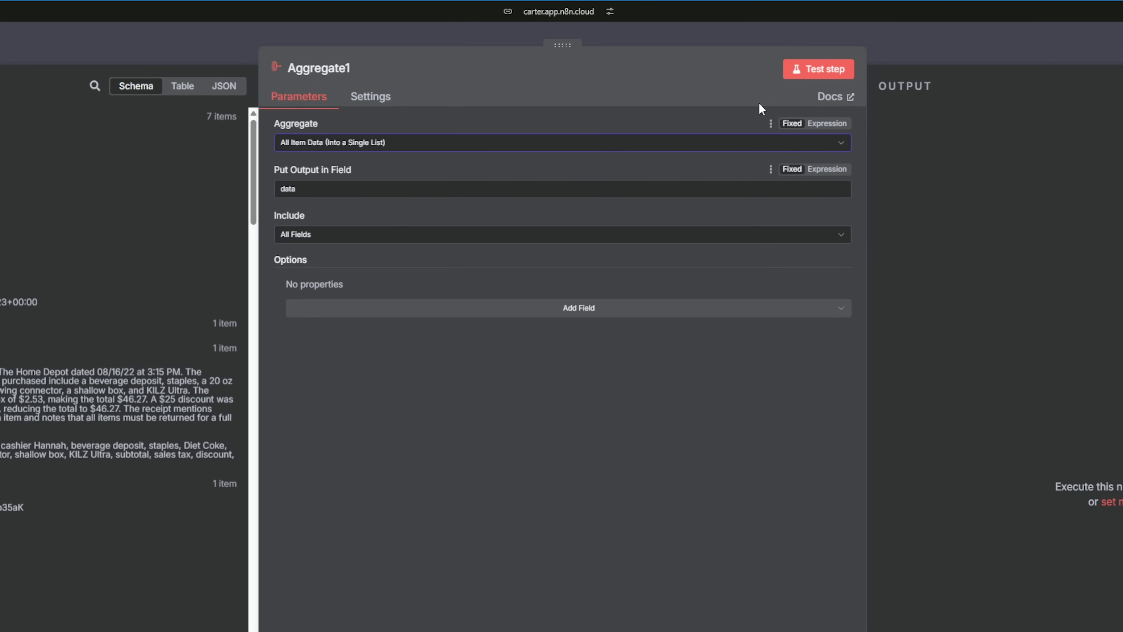
click(818, 69)
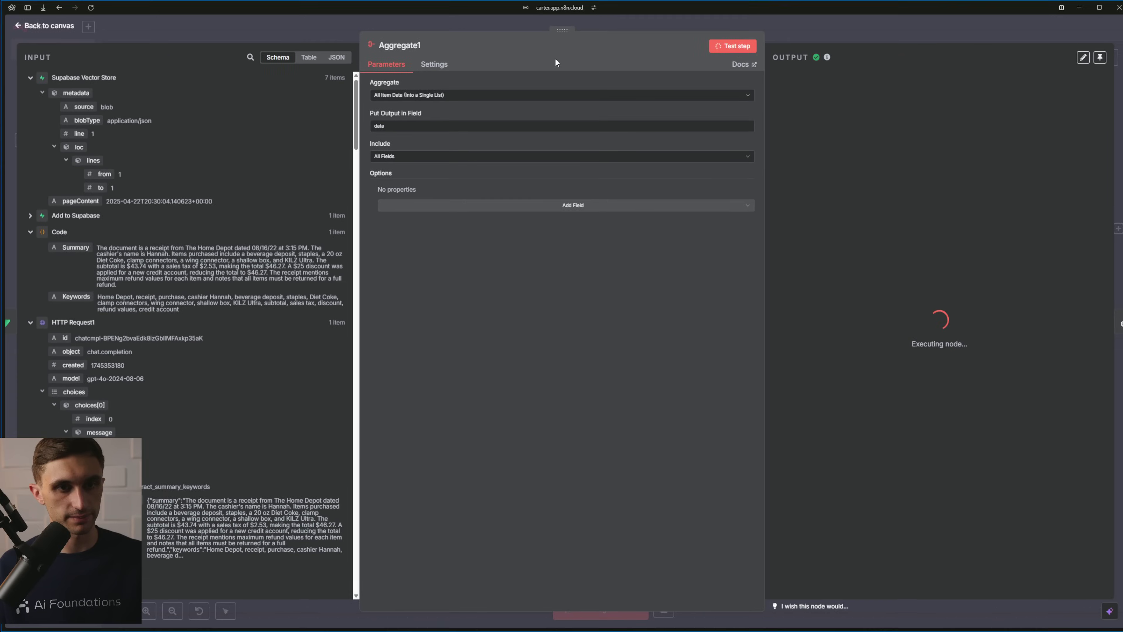
key(Escape)
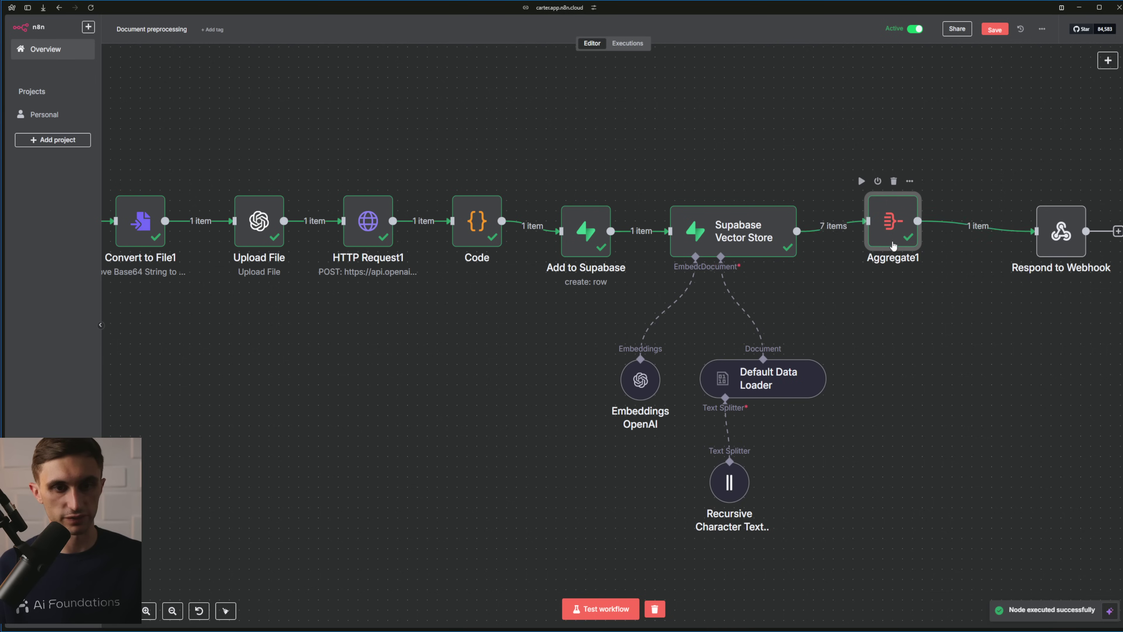
Place Respond to Webhook close beside Aggregate1 and check its JSON response body
drag(1040, 232, 1003, 225)
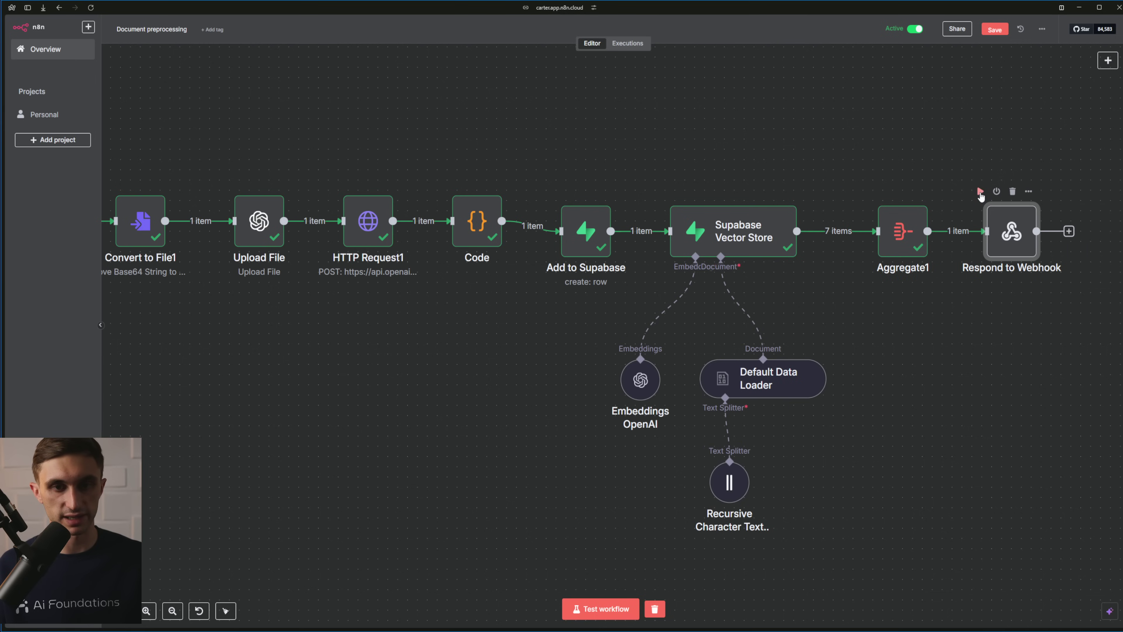
double_click(1013, 228)
drag(472, 197, 380, 168)
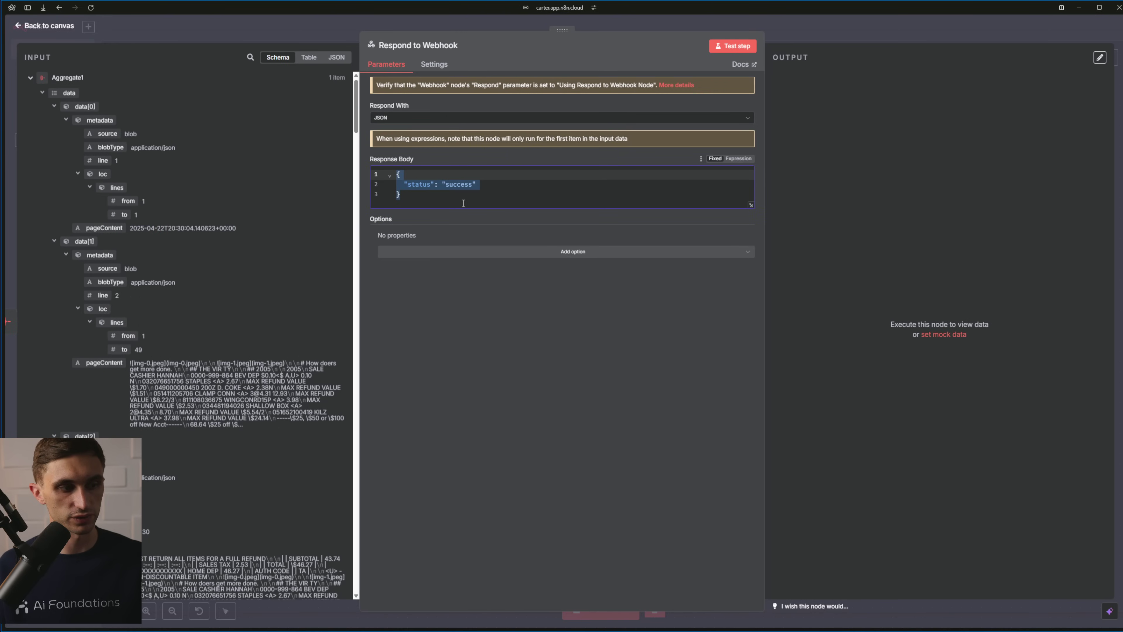
click(496, 223)
key(Escape)
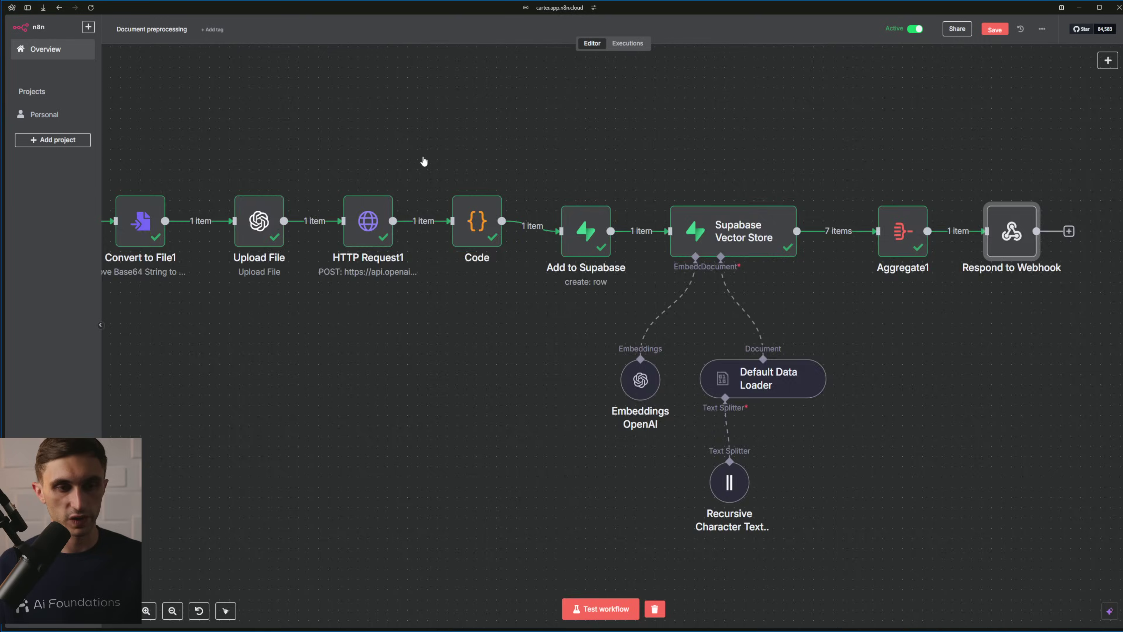
Align the main chain of nodes from Aggregate to Respond to Webhook in one straight row with the Webhook node
scroll(423, 161, down, 5)
drag(384, 141, 622, 161)
drag(946, 170, 474, 413)
drag(507, 211, 506, 228)
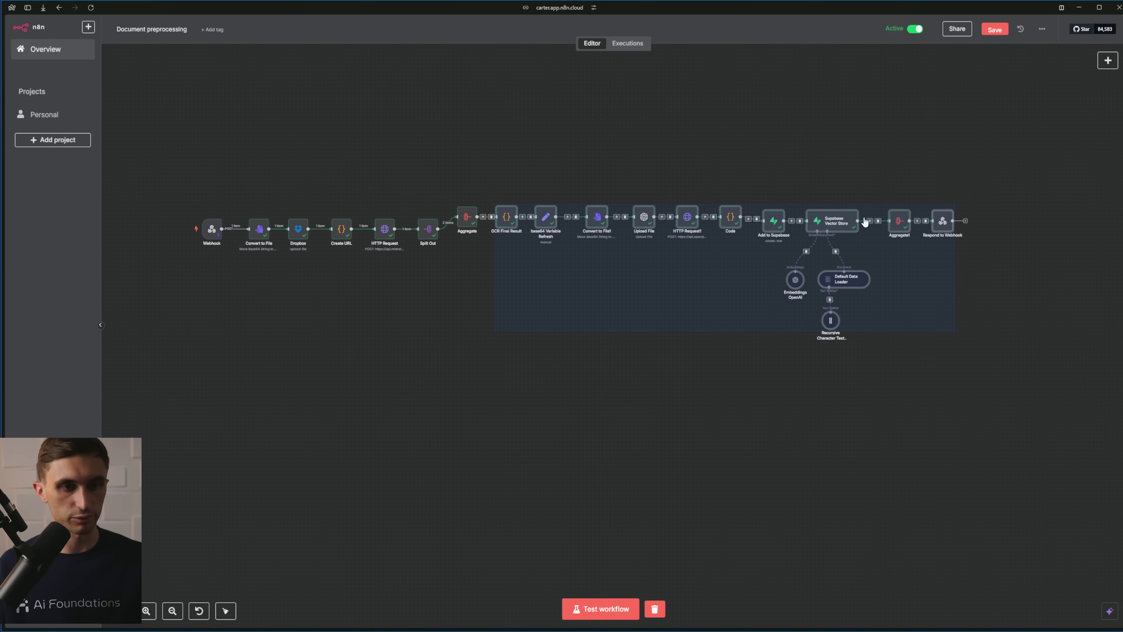
drag(1016, 155, 444, 410)
drag(466, 221, 468, 234)
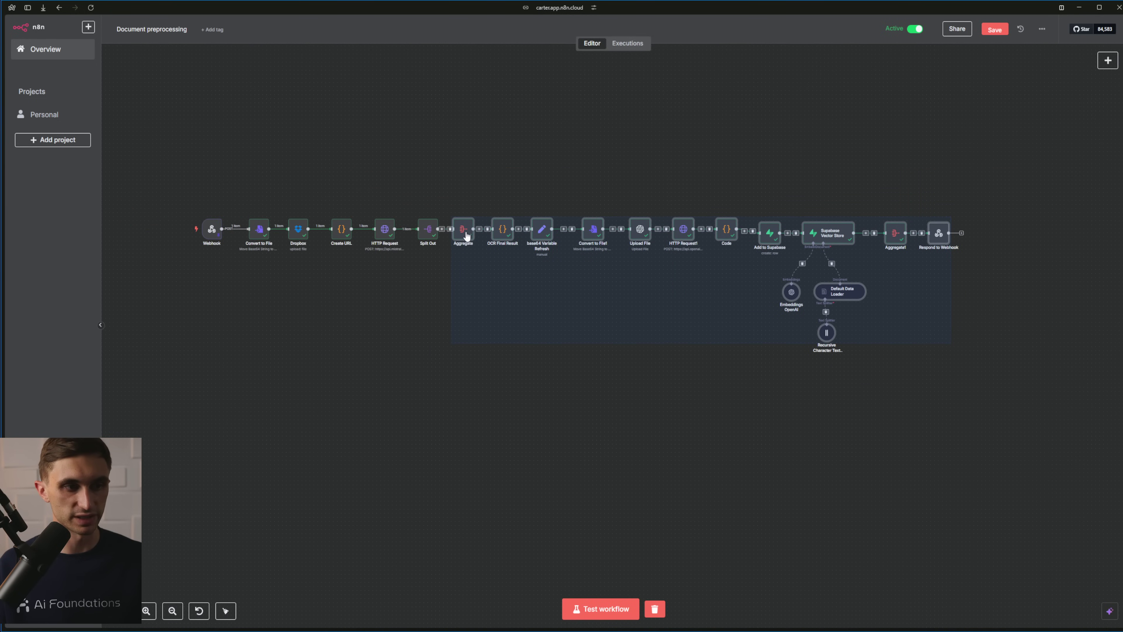
click(442, 290)
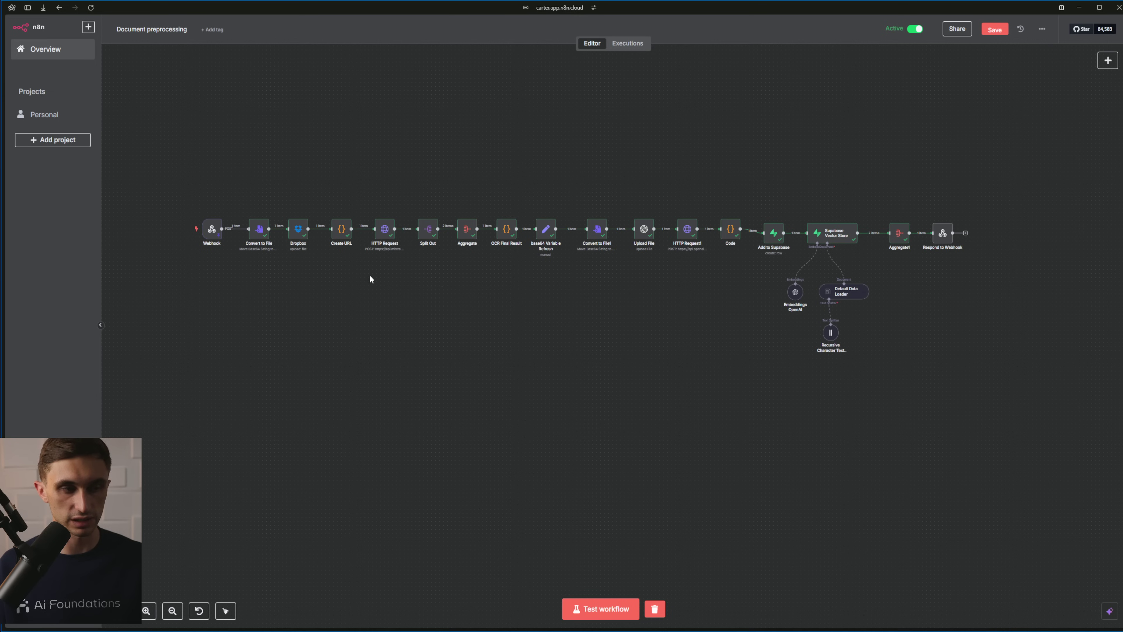
drag(978, 206, 746, 362)
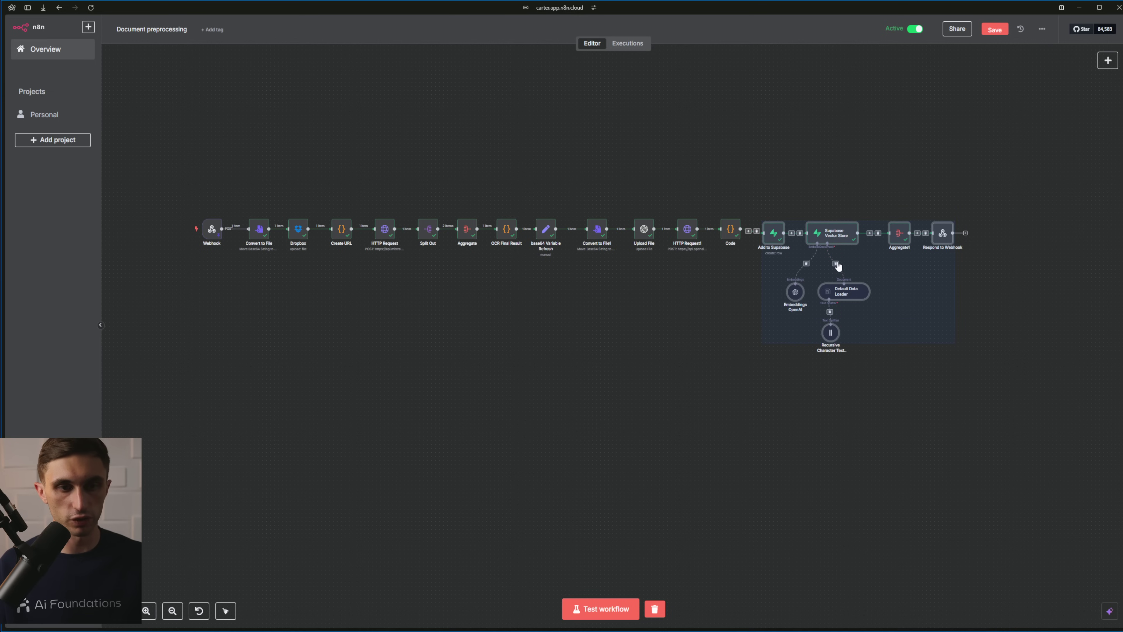
drag(839, 245, 839, 241)
click(649, 351)
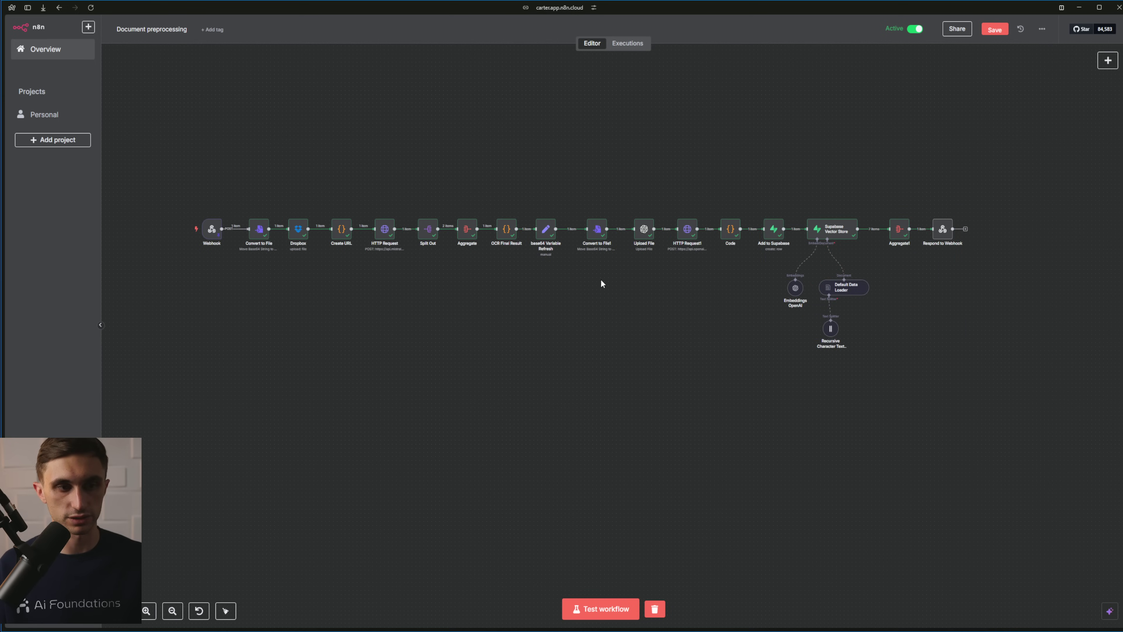
drag(594, 239, 586, 240)
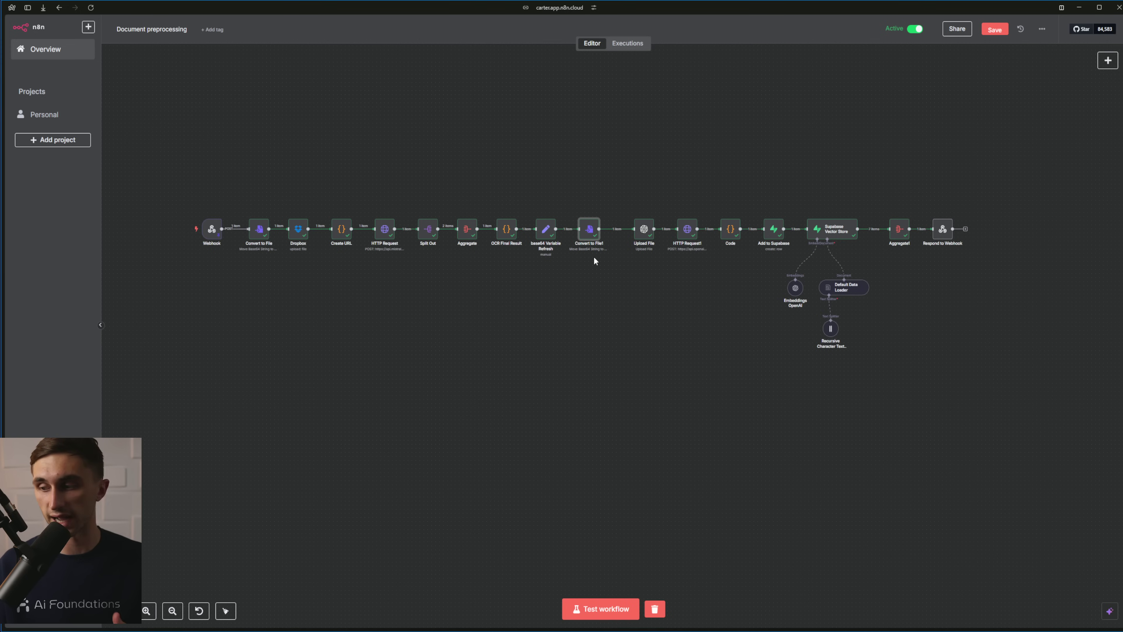
Unpin the Webhook node's data and save the Document preprocessing workflow
right_click(211, 229)
click(230, 293)
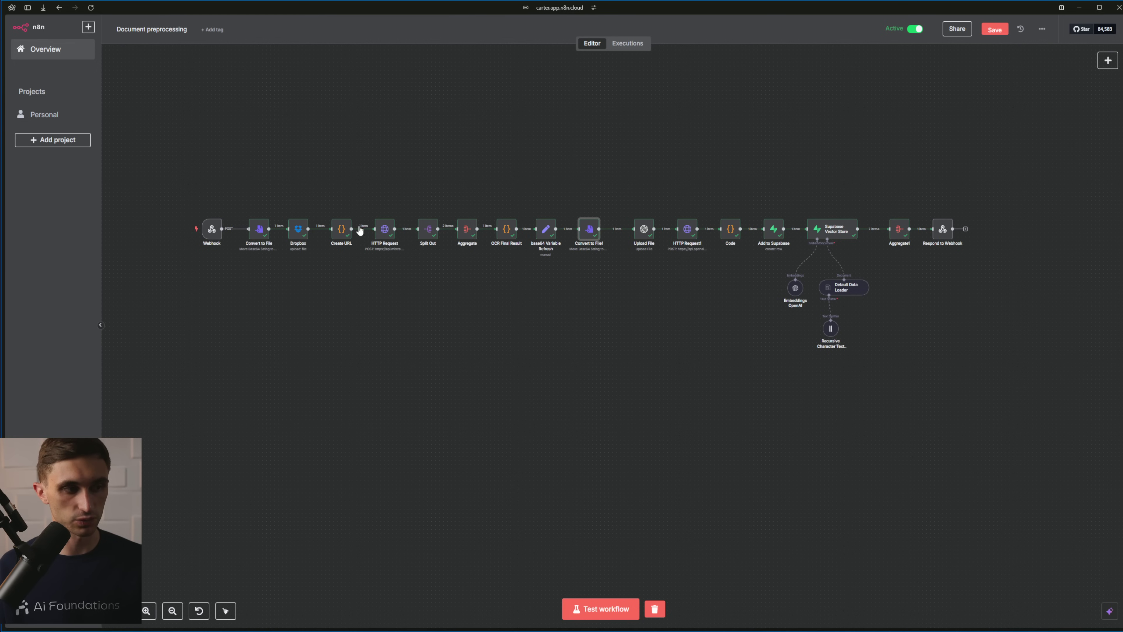
click(995, 29)
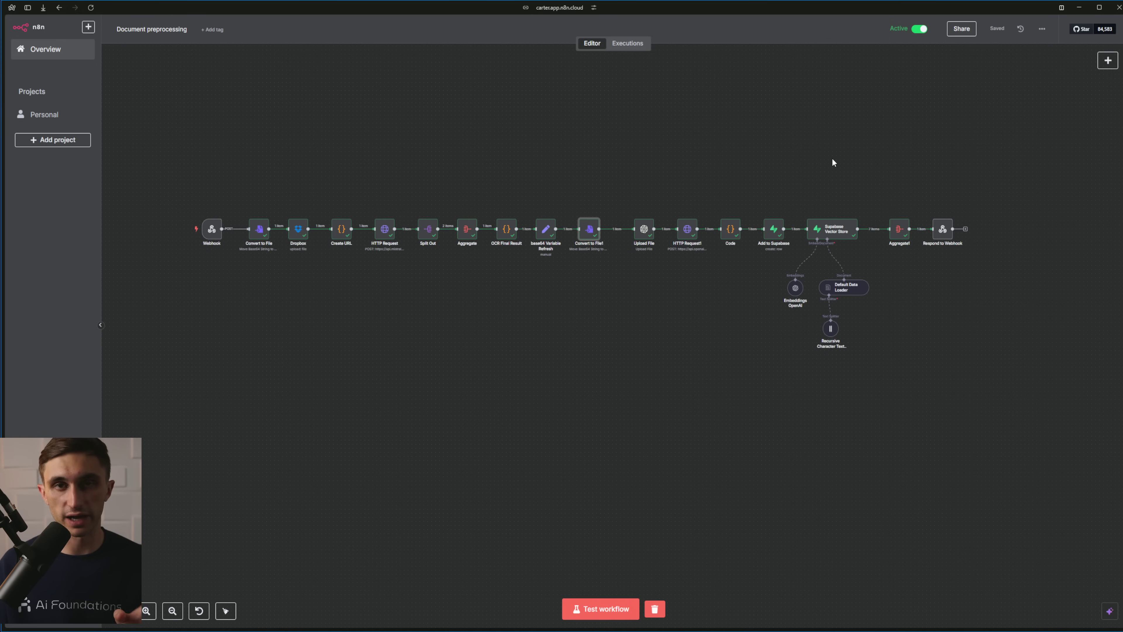
Open the Document Chat workflow and move retrieve_docs with Embeddings OpenAI beneath it farther right of Window Buffer Memory
click(46, 50)
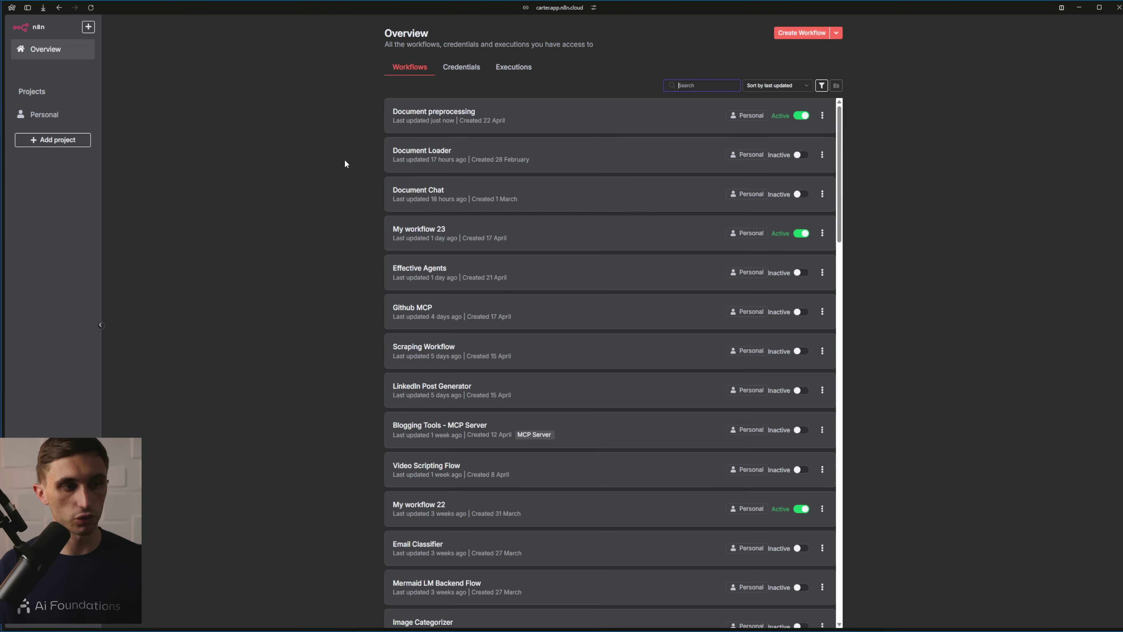
click(454, 192)
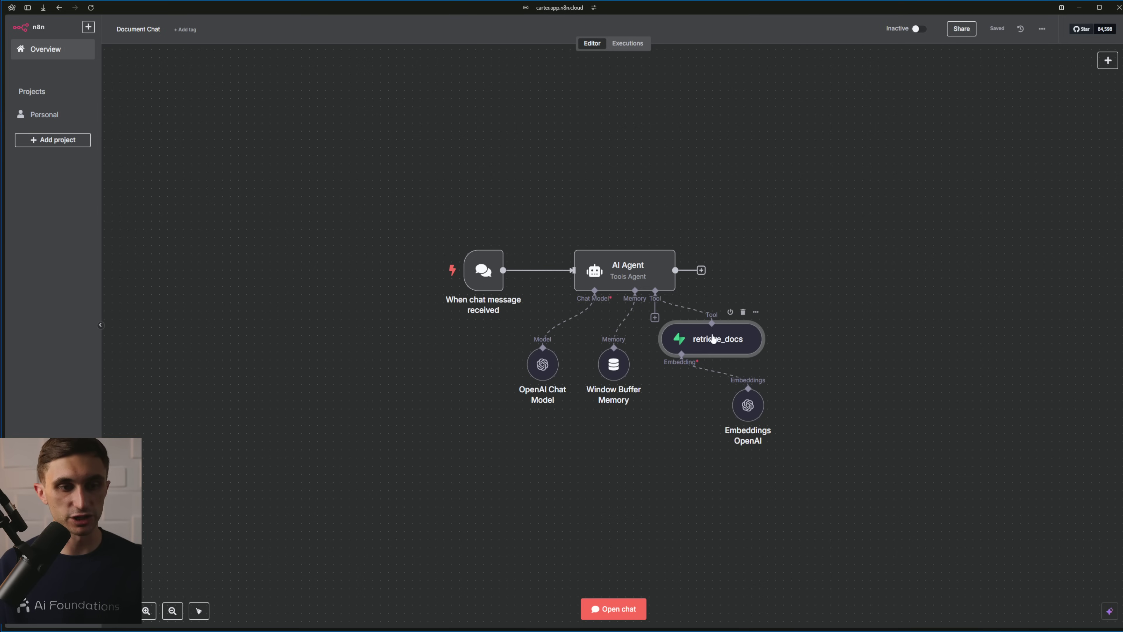
drag(713, 339, 713, 342)
drag(748, 403, 693, 420)
drag(716, 335, 714, 358)
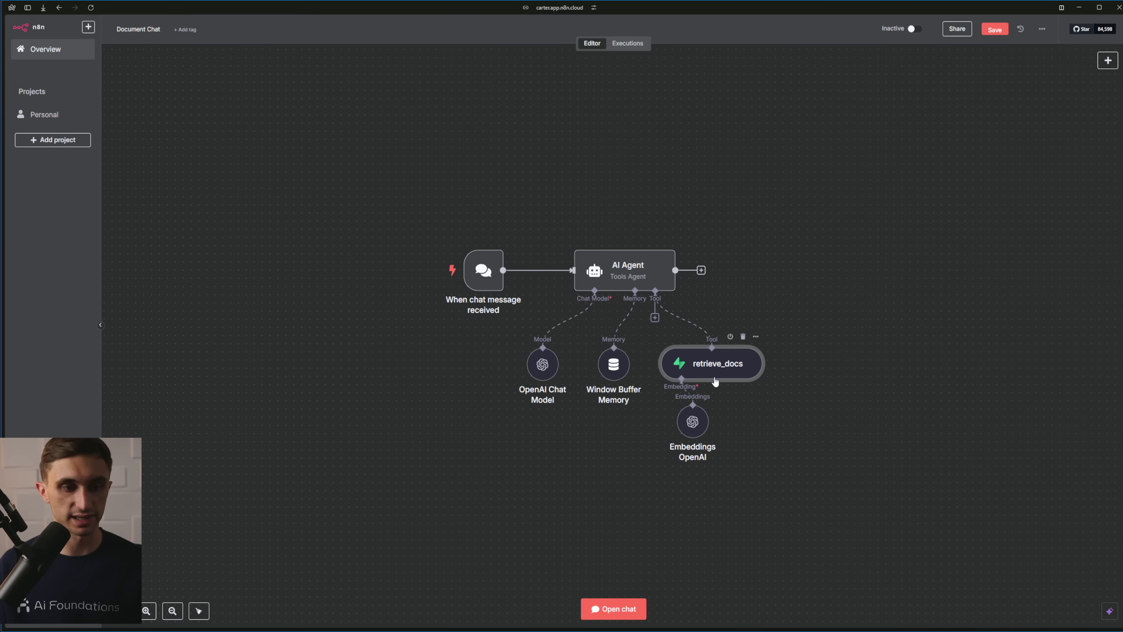
drag(695, 422, 694, 430)
drag(705, 372, 713, 371)
drag(698, 433, 760, 433)
drag(719, 367, 774, 367)
drag(761, 433, 777, 434)
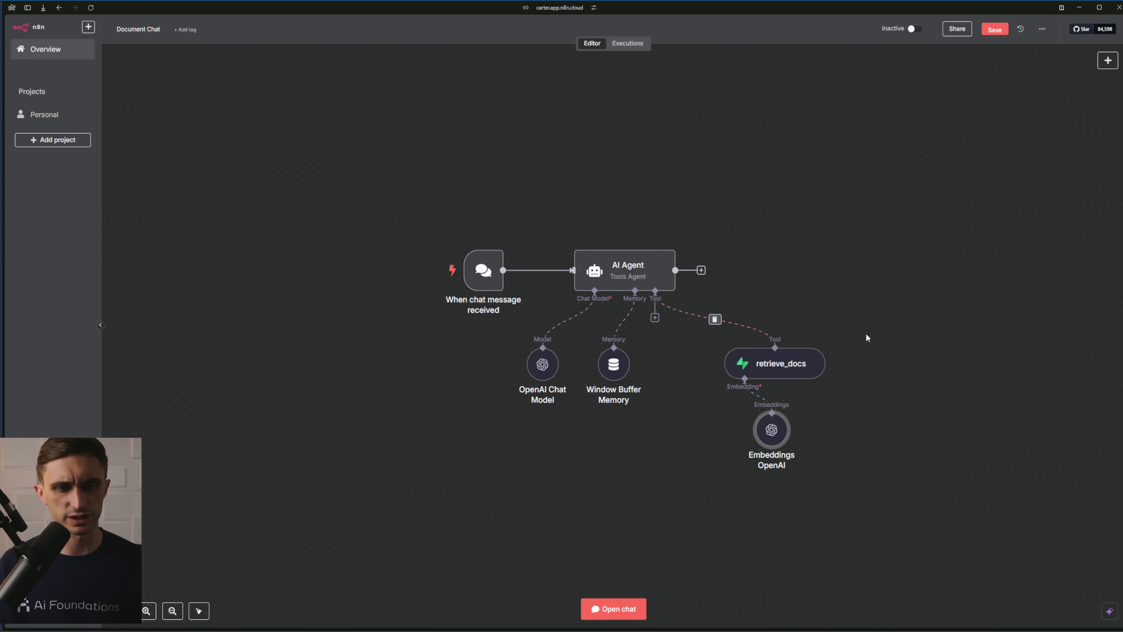
drag(865, 334, 683, 492)
drag(770, 364, 778, 356)
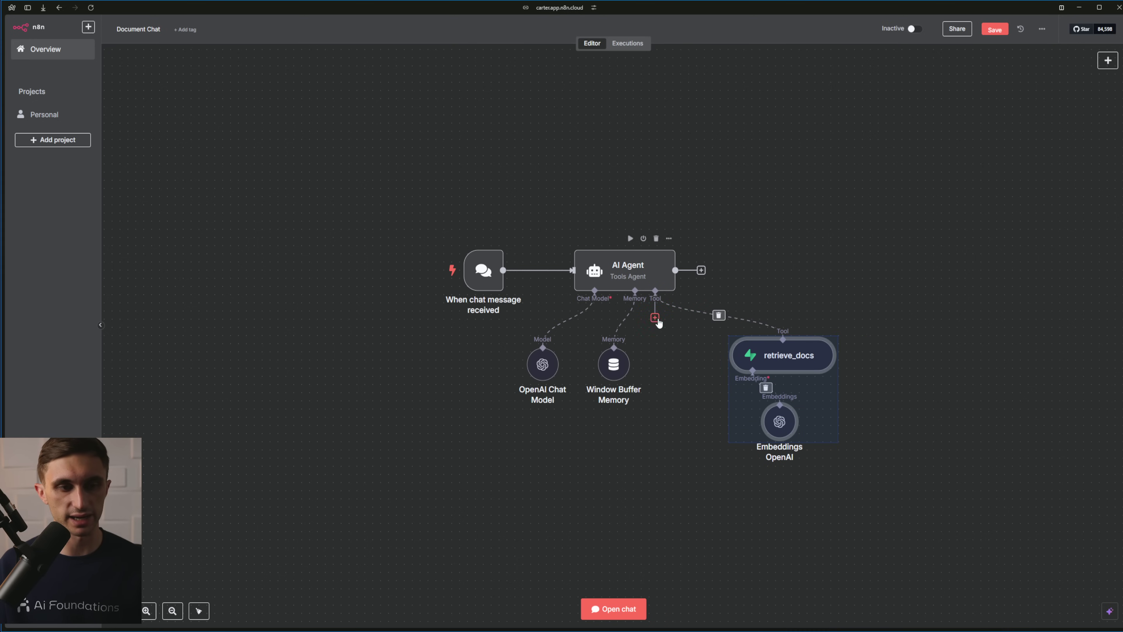
Shift retrieve_docs together with its Embeddings OpenAI node slightly closer to Window Buffer Memory
click(681, 341)
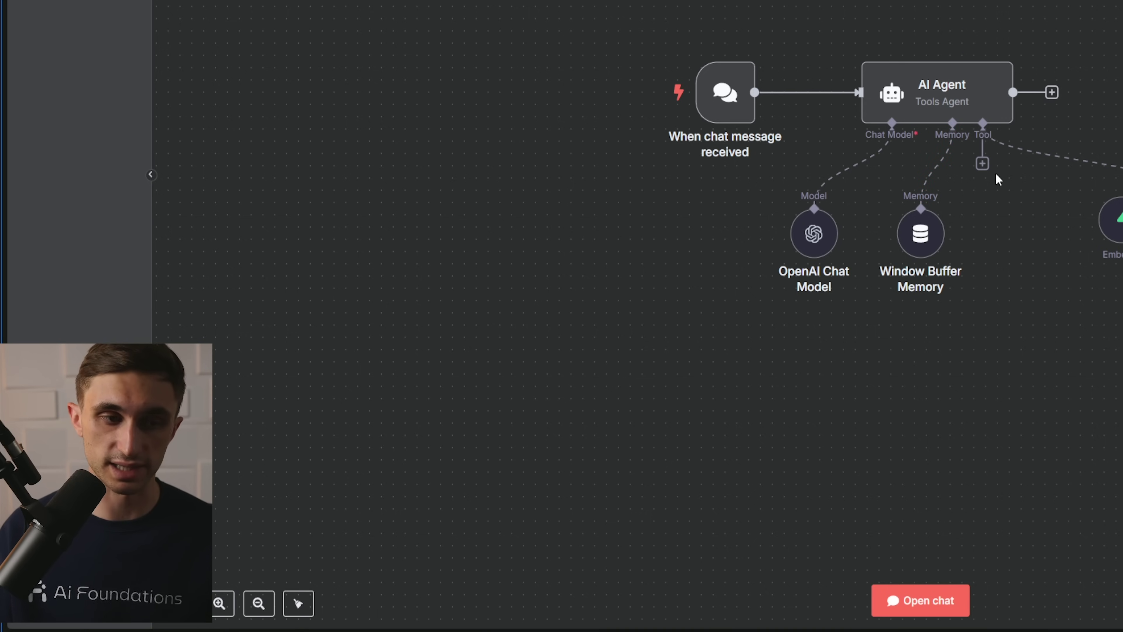
drag(891, 306, 712, 489)
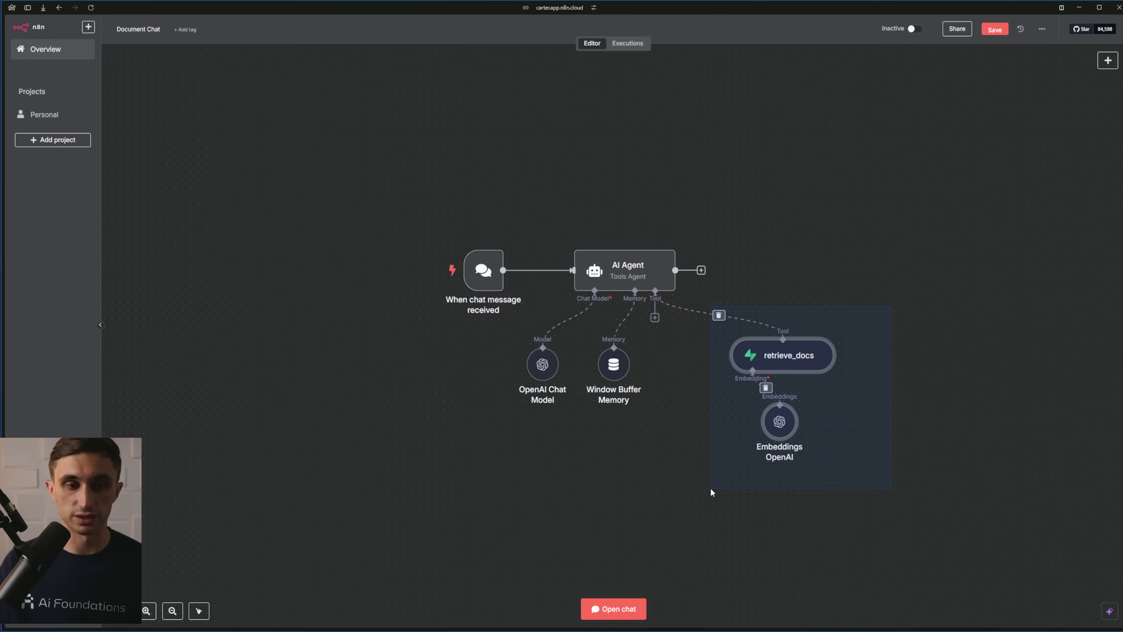
drag(783, 357, 766, 357)
click(891, 361)
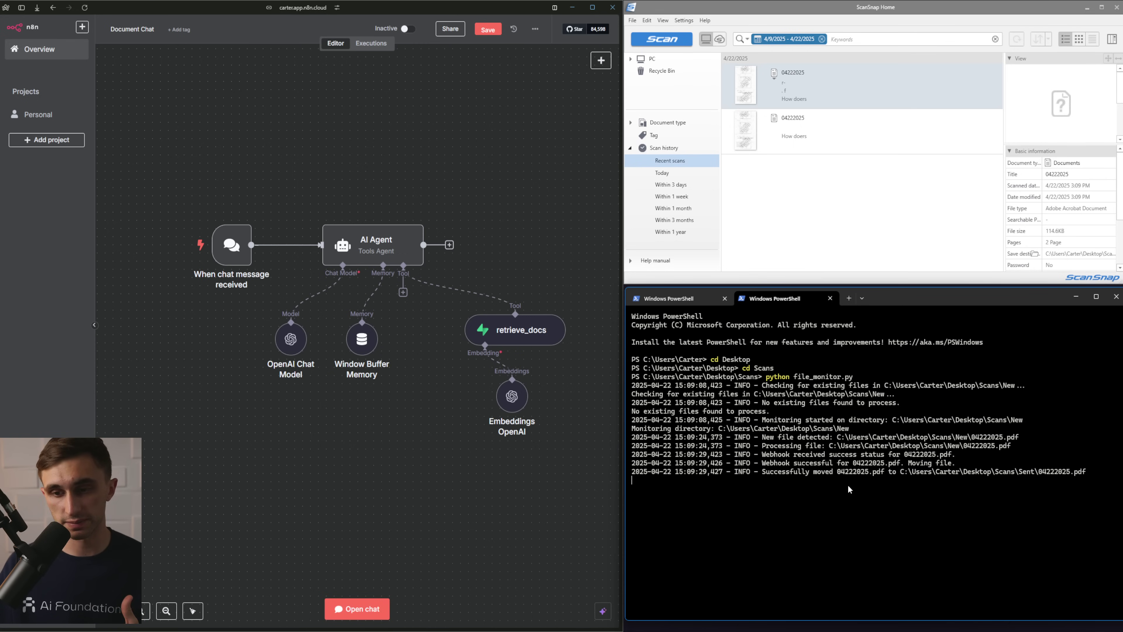
In ScanSnap Home, clear the date filter, then scan the document to the Scans\New folder as the PDF 04222025_LEVEL 1ASSESSMENT
mouse_move(260, 257)
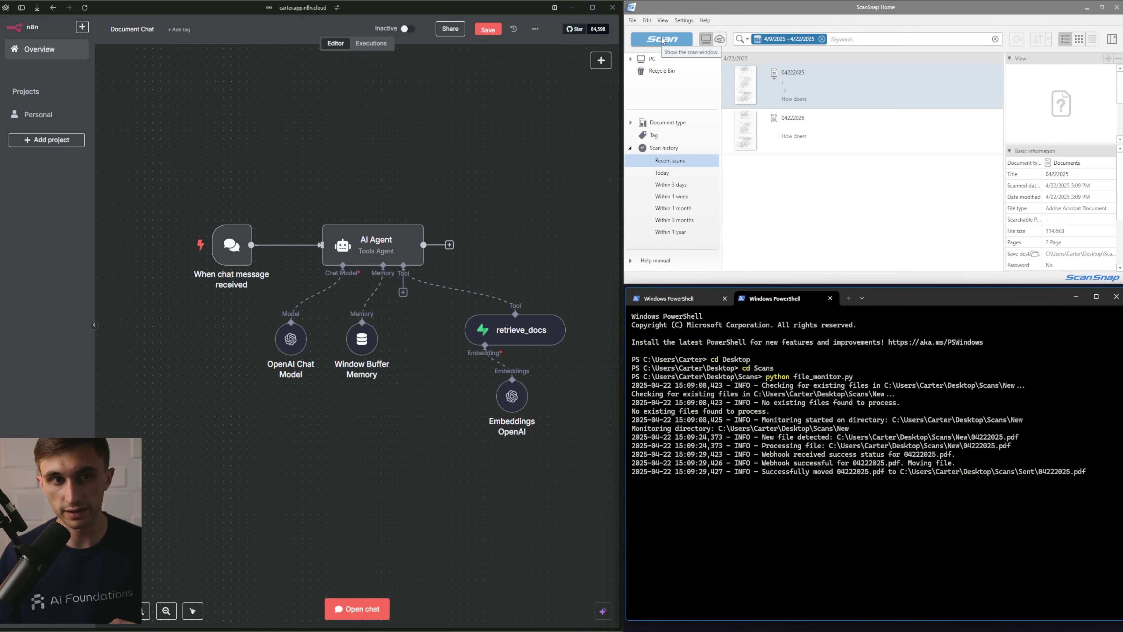
click(822, 39)
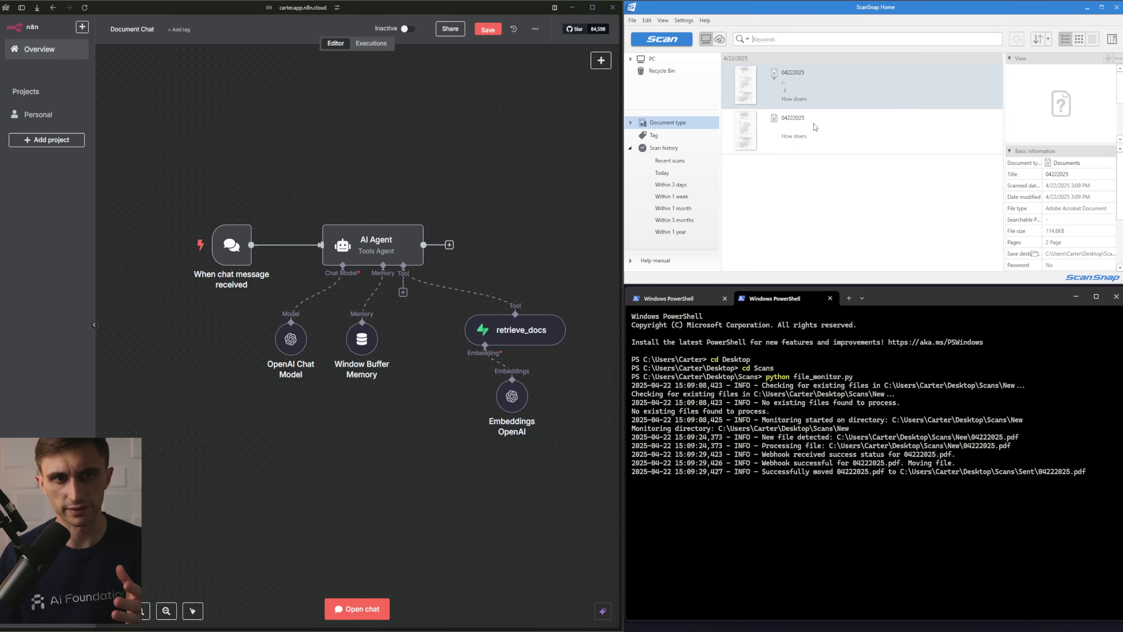
click(668, 41)
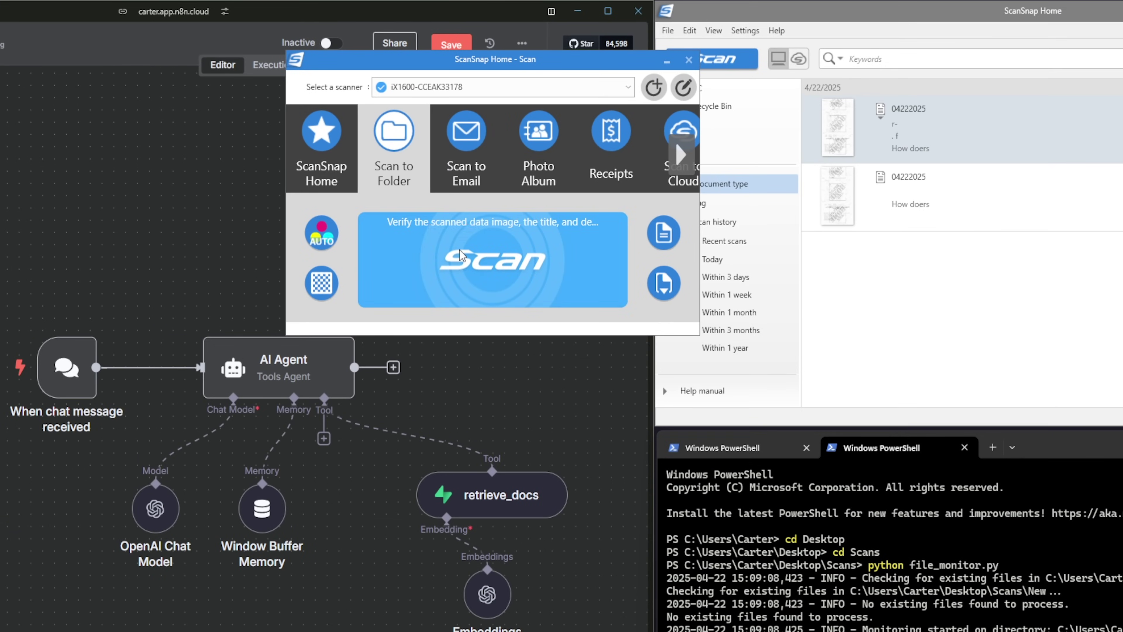
click(460, 255)
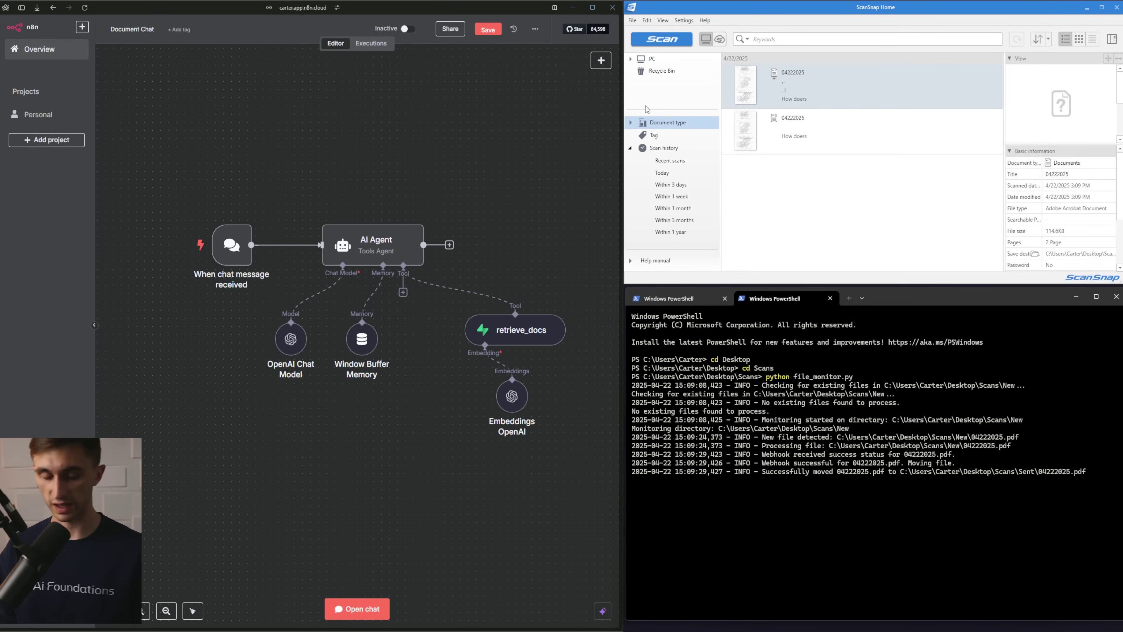
click(662, 39)
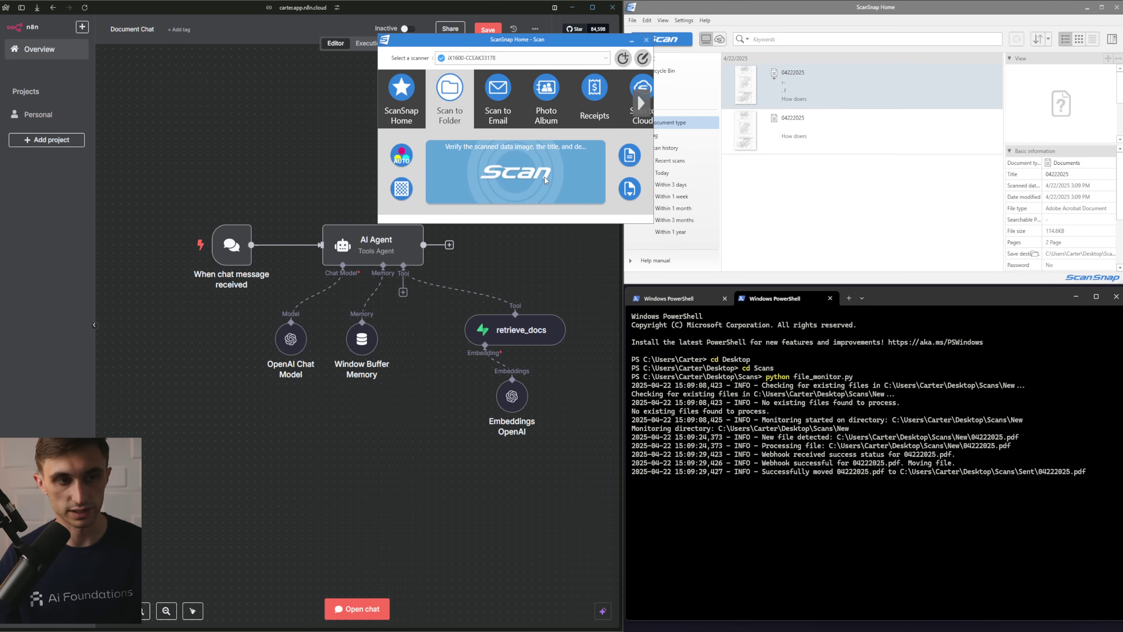
click(546, 177)
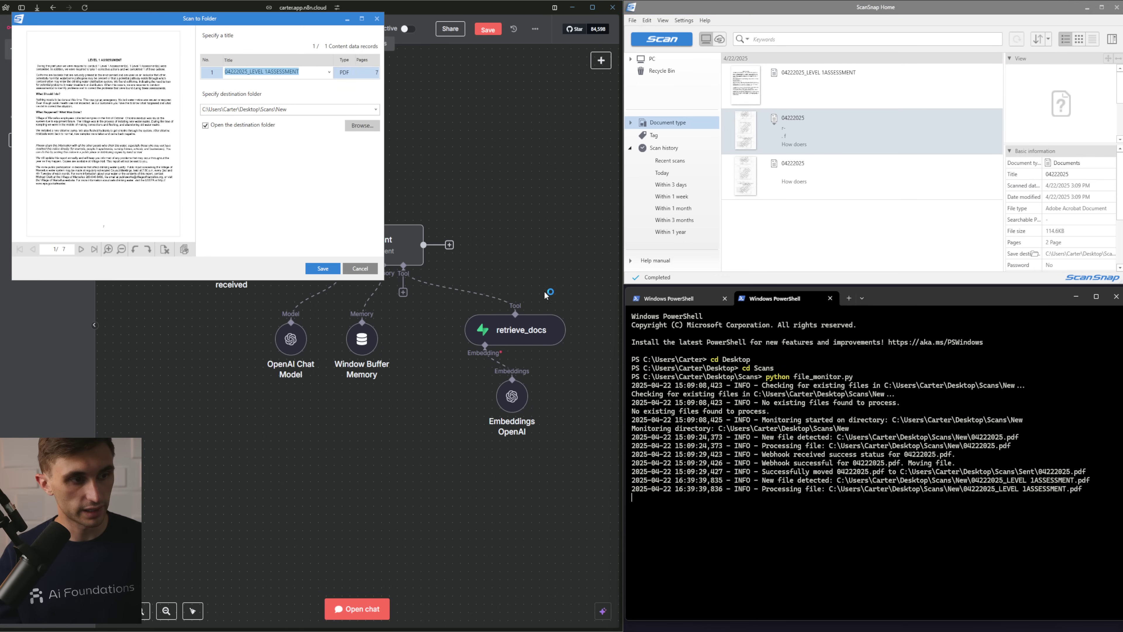
click(326, 268)
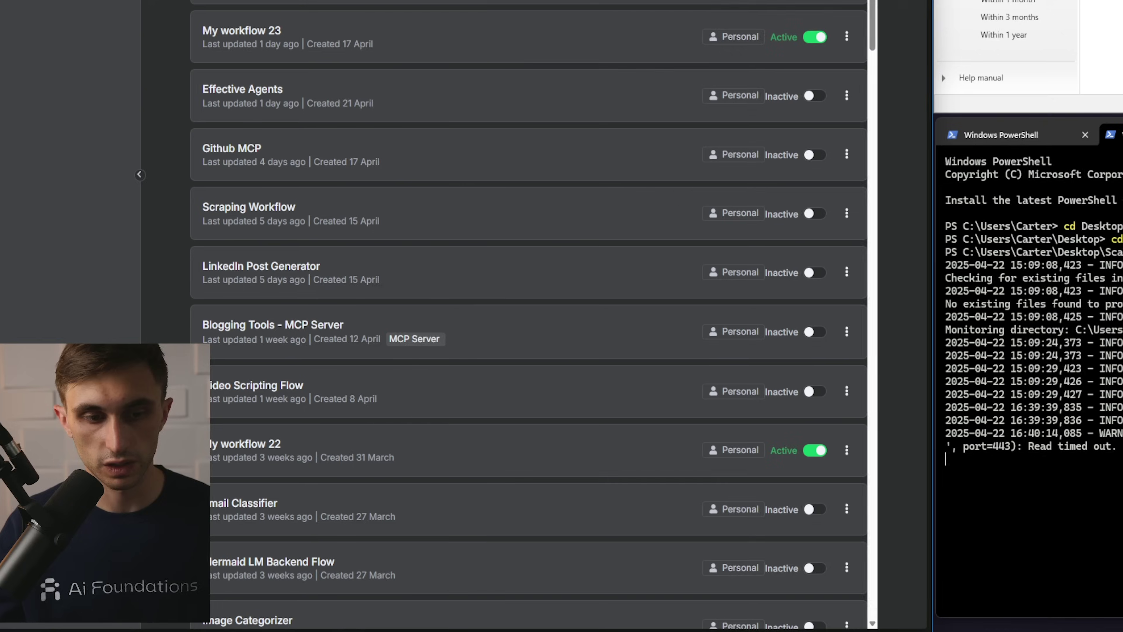
Check the file monitor's latest webhook warning in PowerShell and open the executions of the Document preprocessing workflow in n8n
drag(727, 446, 447, 433)
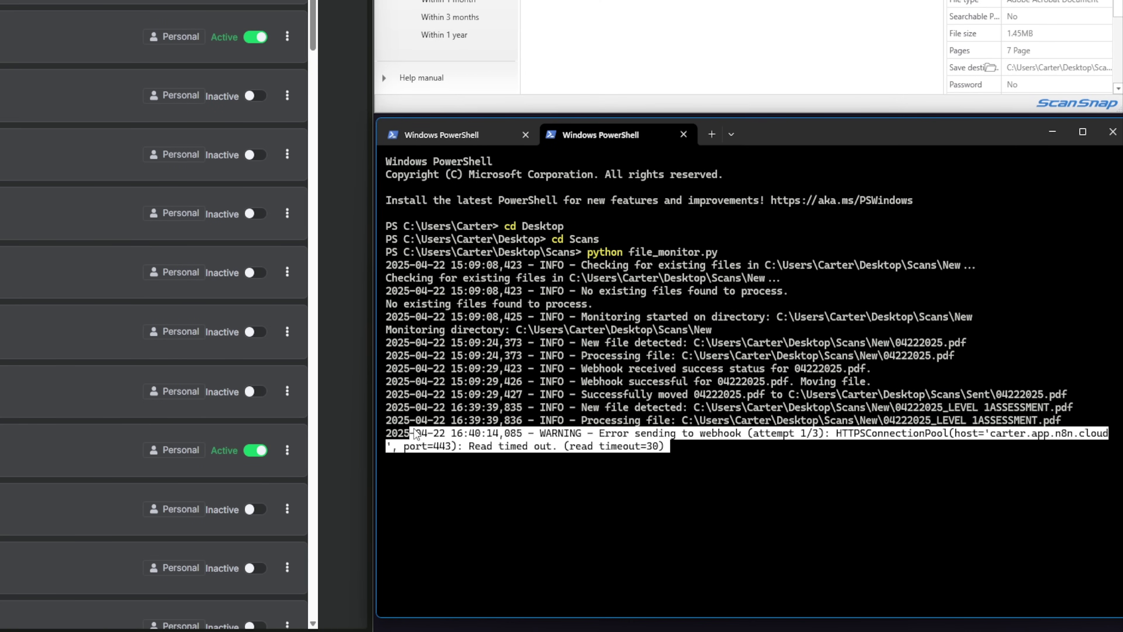
click(588, 468)
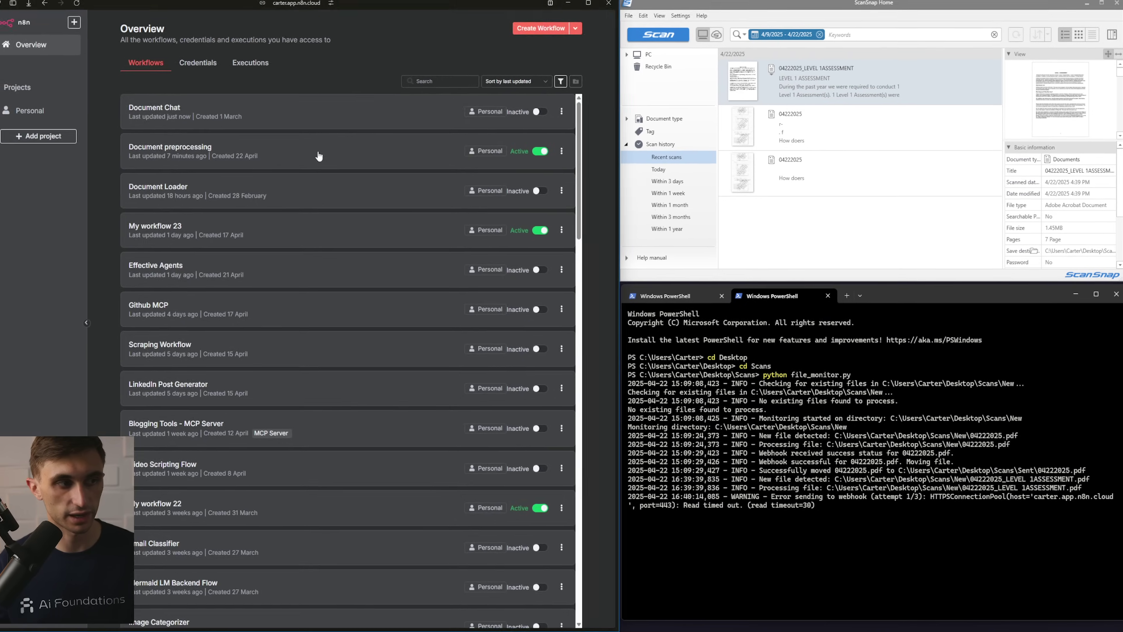
click(319, 155)
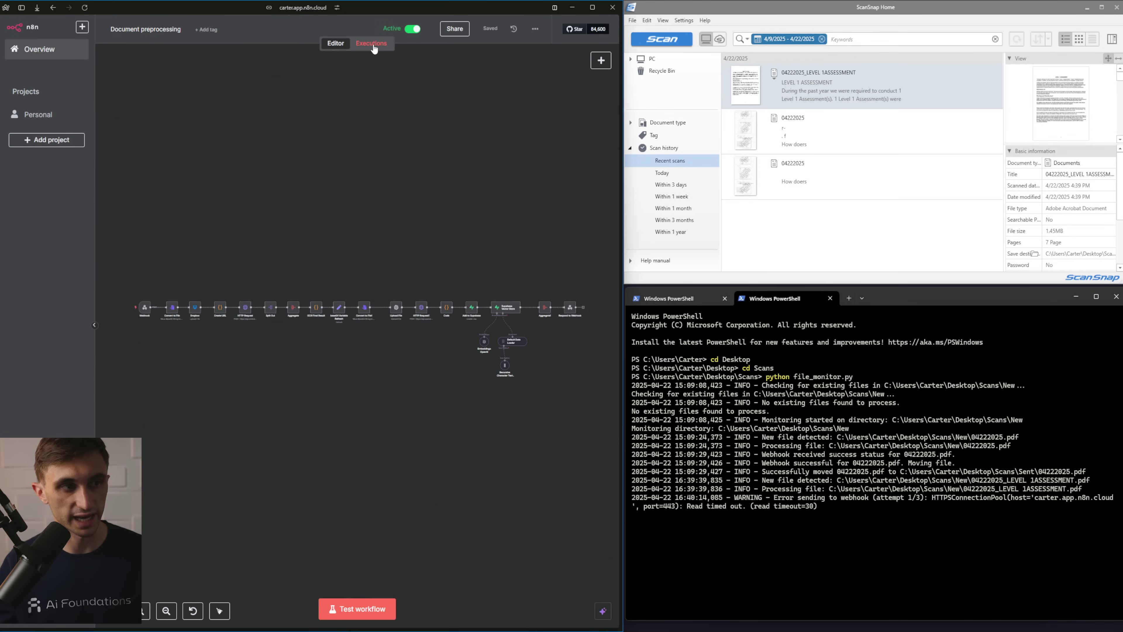
click(372, 44)
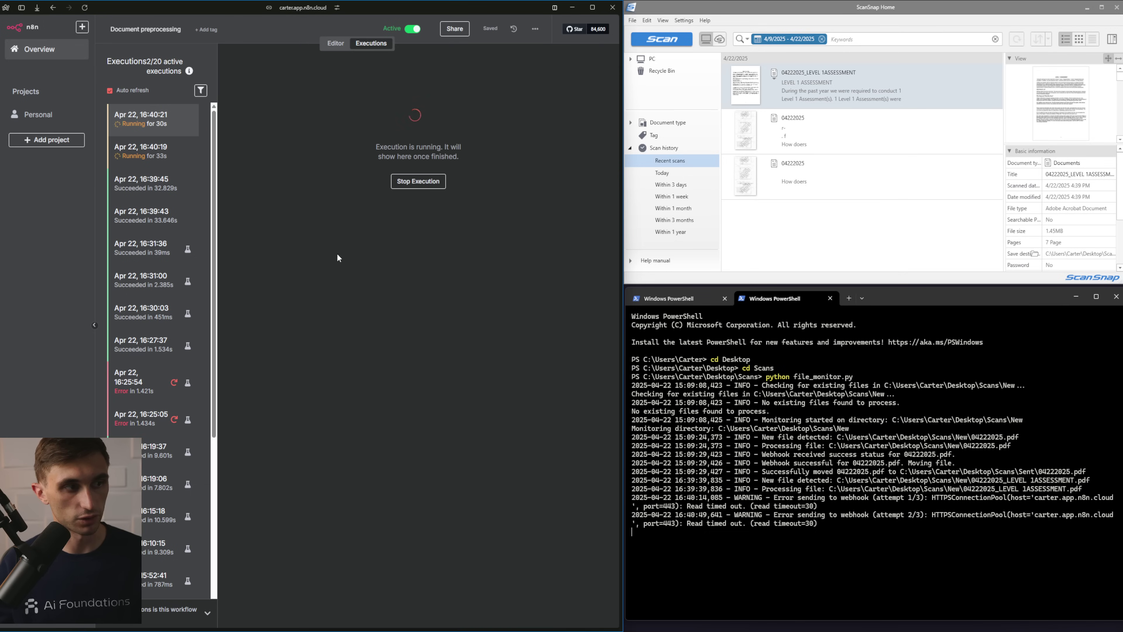
Stop the running executions of the Document preprocessing workflow
click(417, 182)
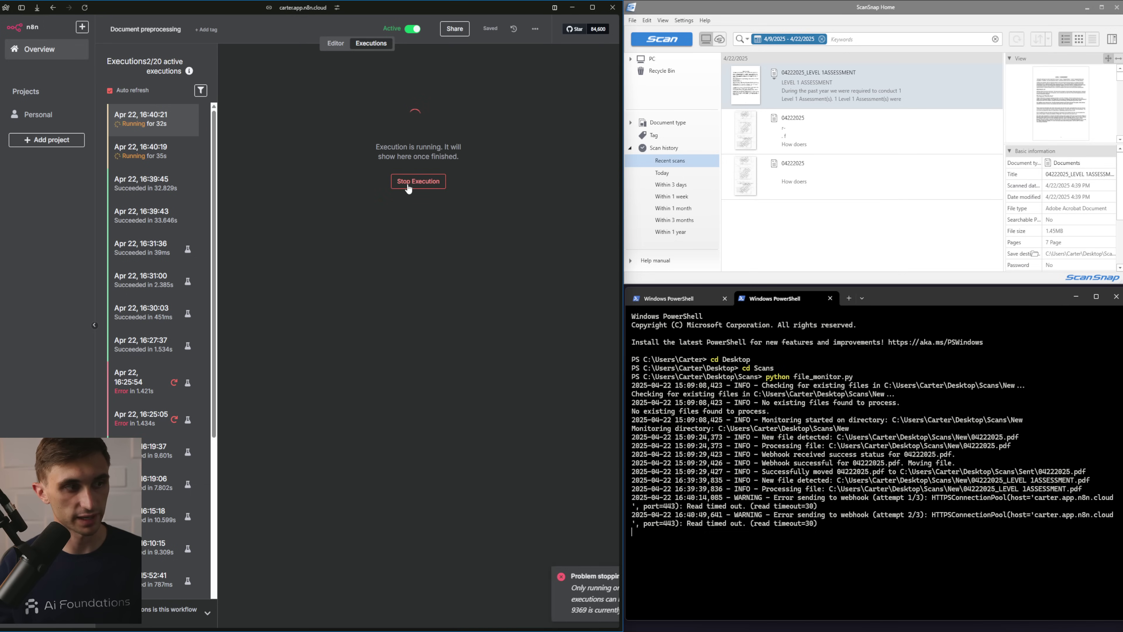
click(170, 124)
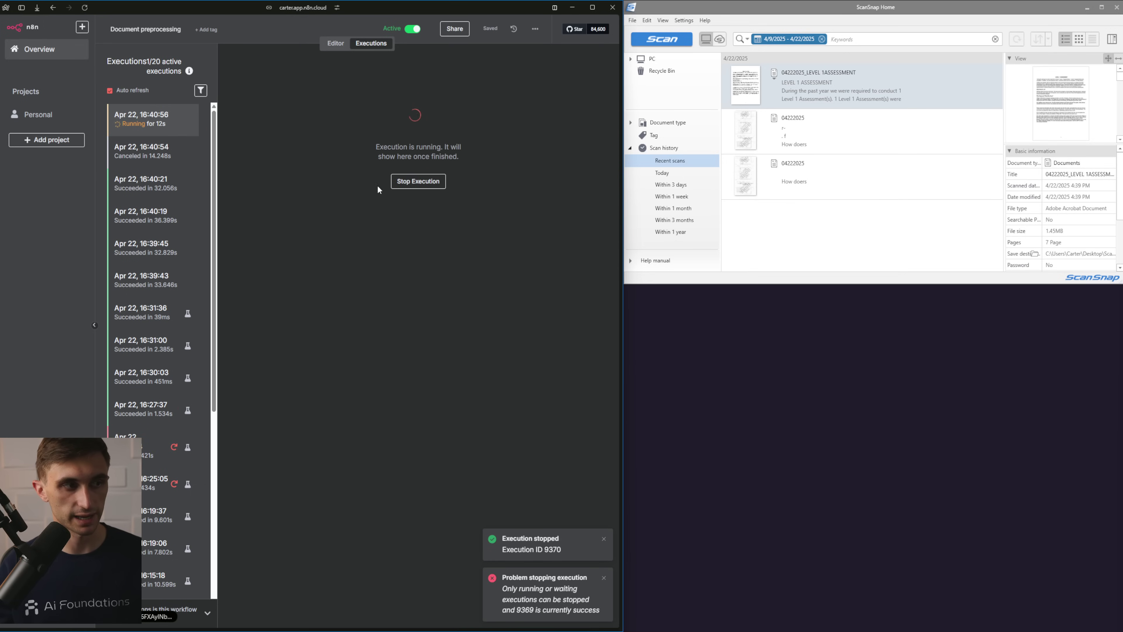
click(418, 181)
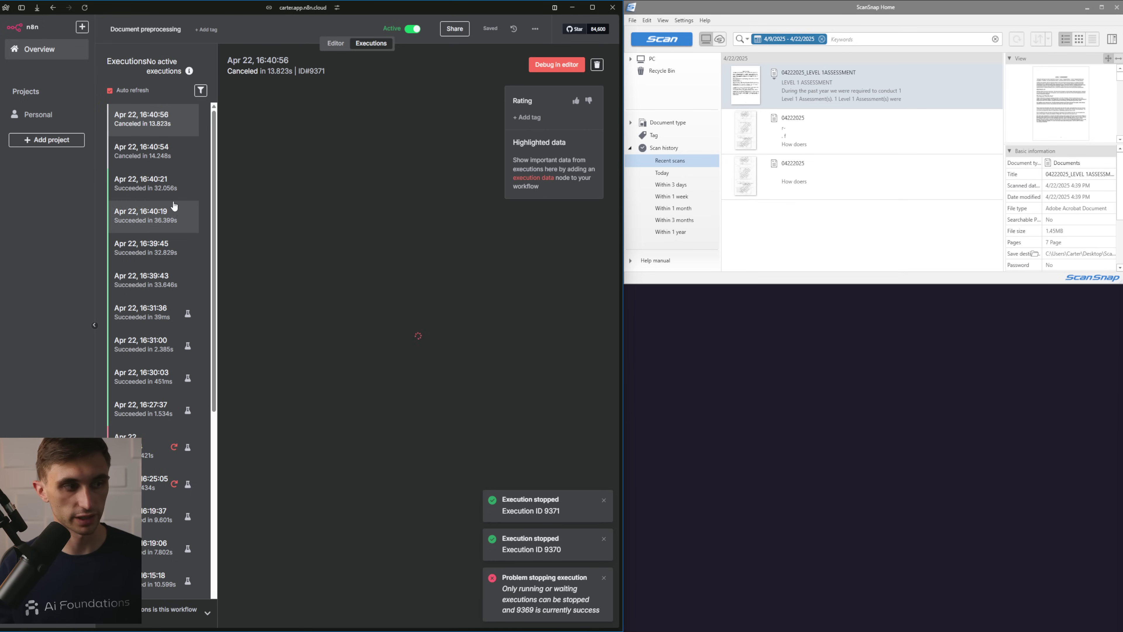
Open the Apr 22, 16:40:21 execution and examine the summary in the function call arguments output by HTTP Request1
click(163, 188)
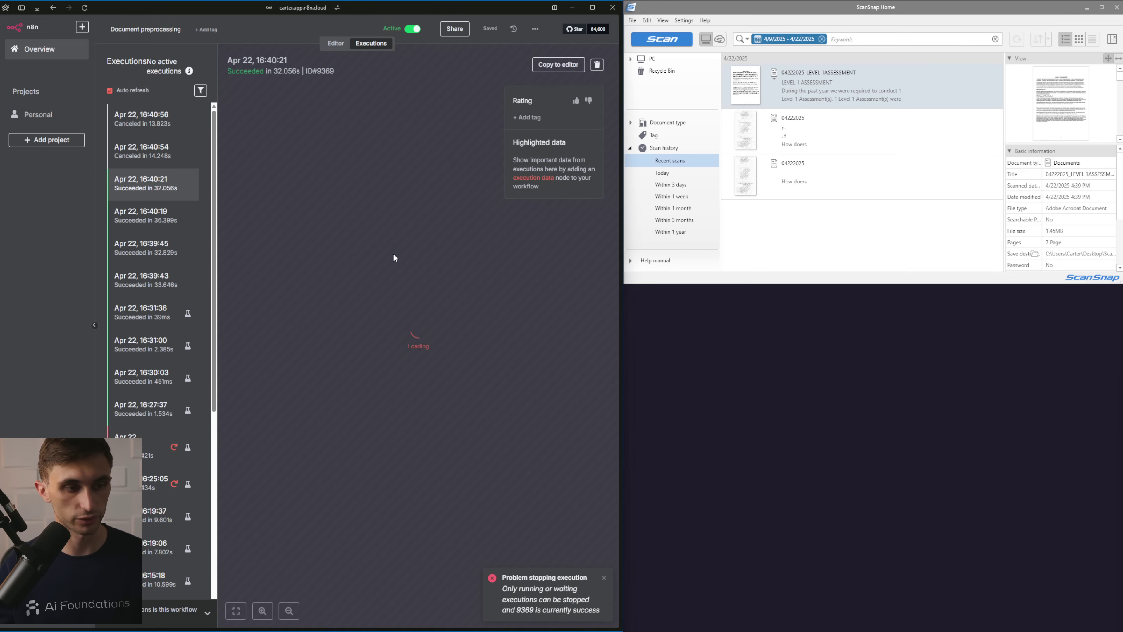
key(super+Up)
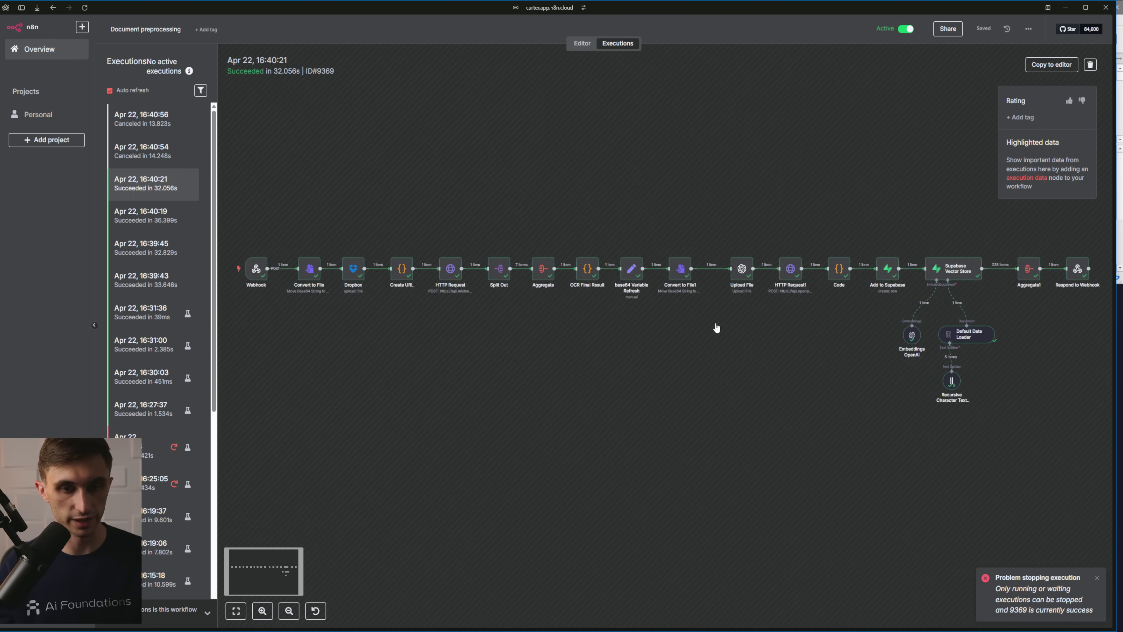
click(795, 276)
double_click(795, 275)
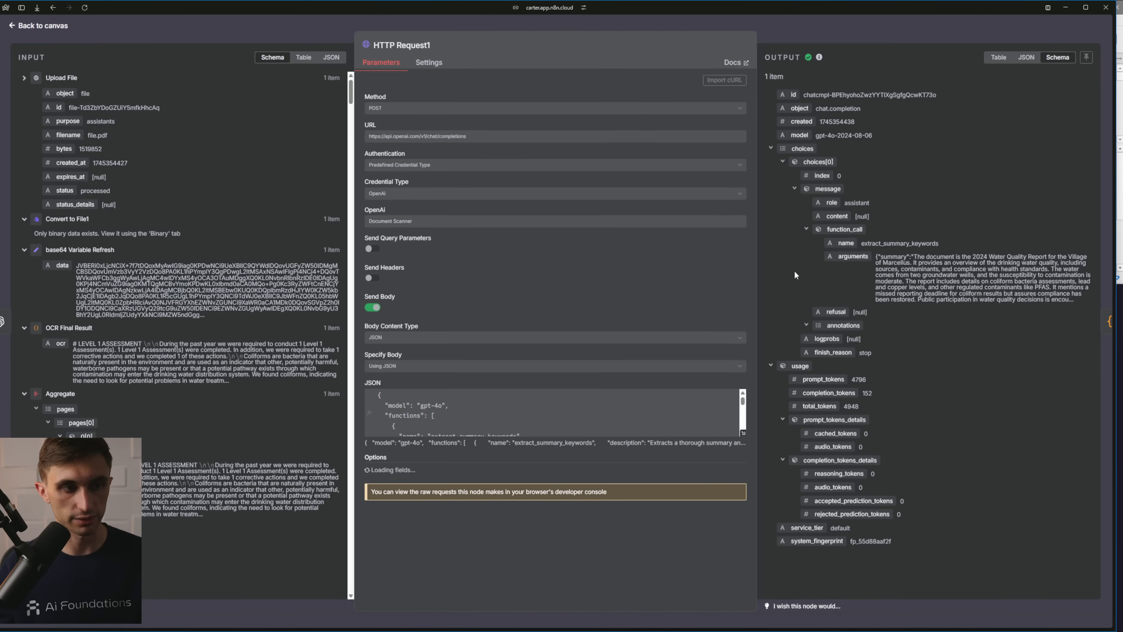
drag(879, 259, 1101, 306)
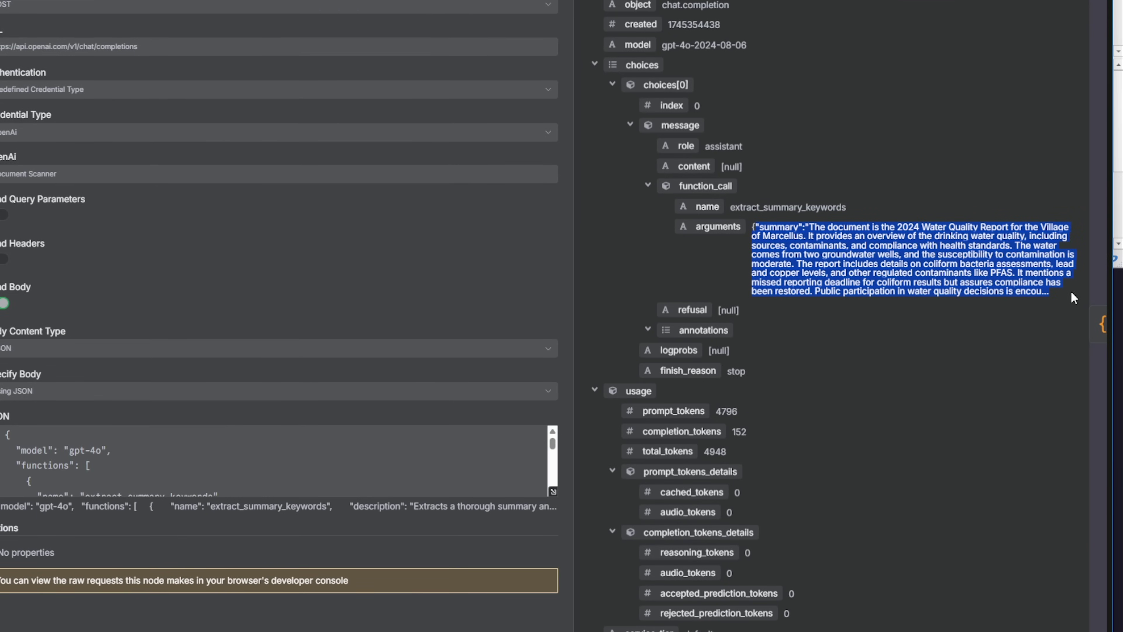
click(1028, 288)
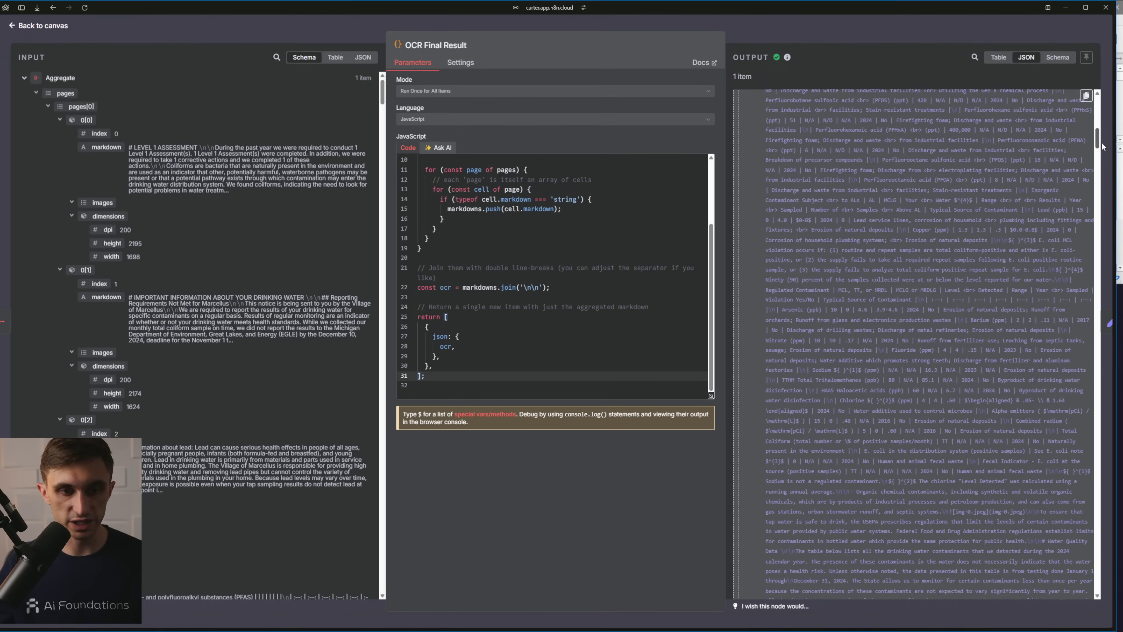
Read through the OCR Final Result node's JSON output and return to the execution's full node chain
scroll(1103, 153, down, 2)
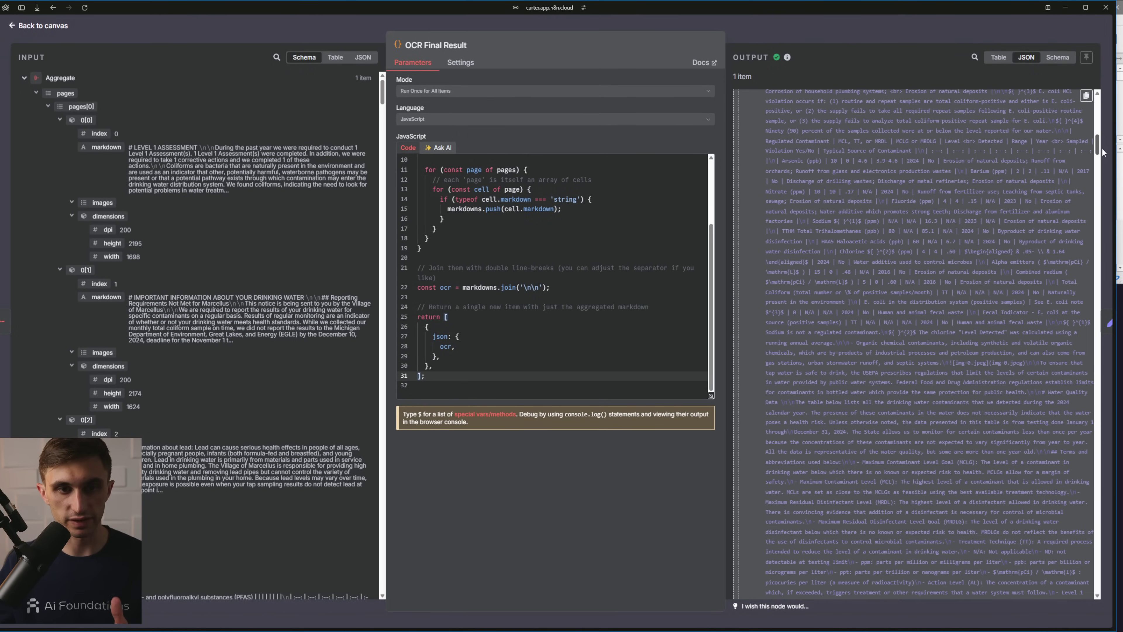
drag(1103, 152, 1097, 491)
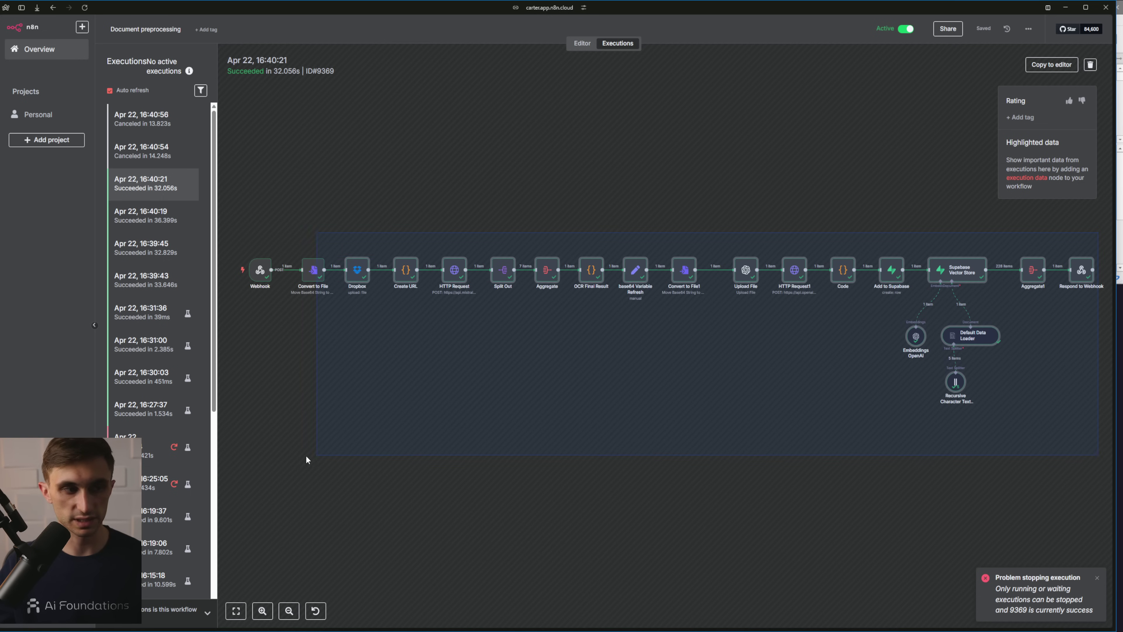
drag(308, 461, 248, 458)
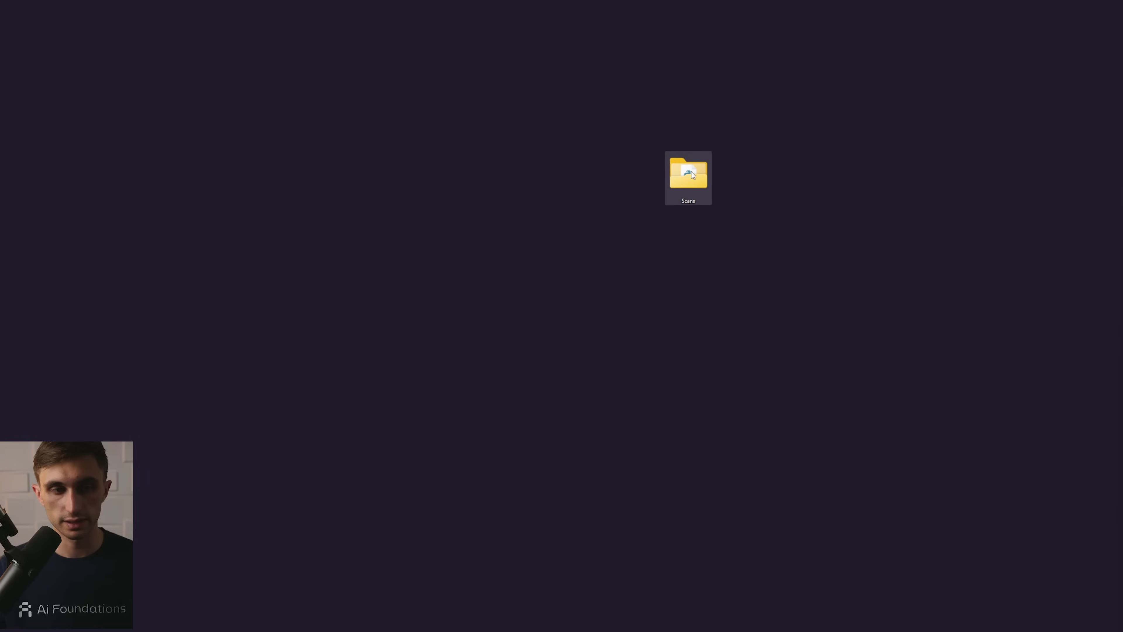
Open the Scans folder from the desktop in Cursor
right_click(692, 173)
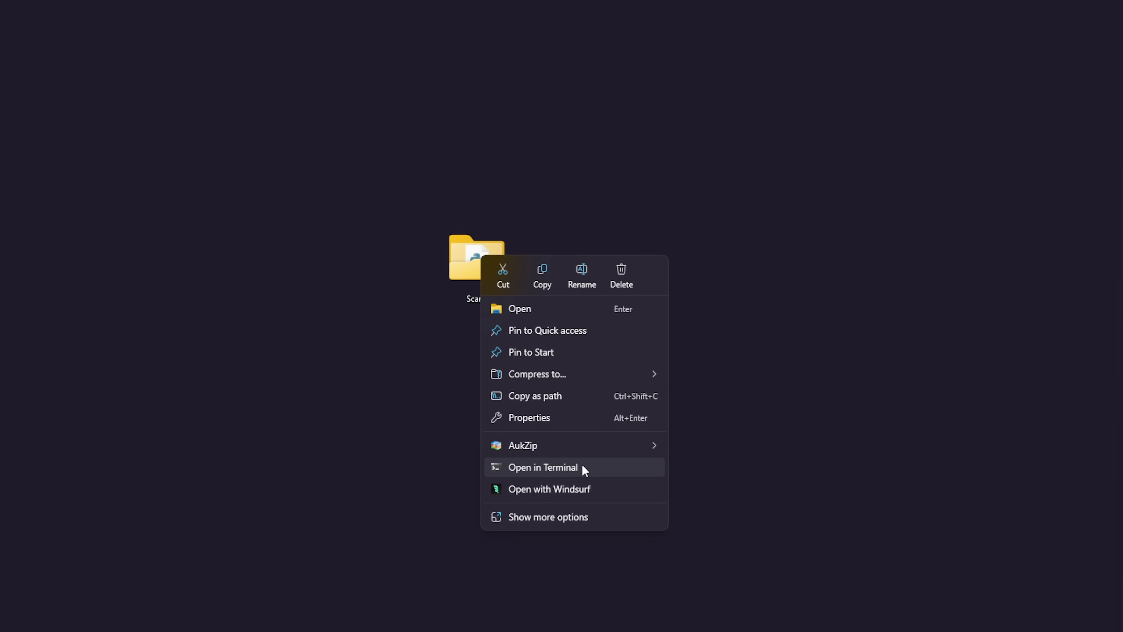
click(579, 516)
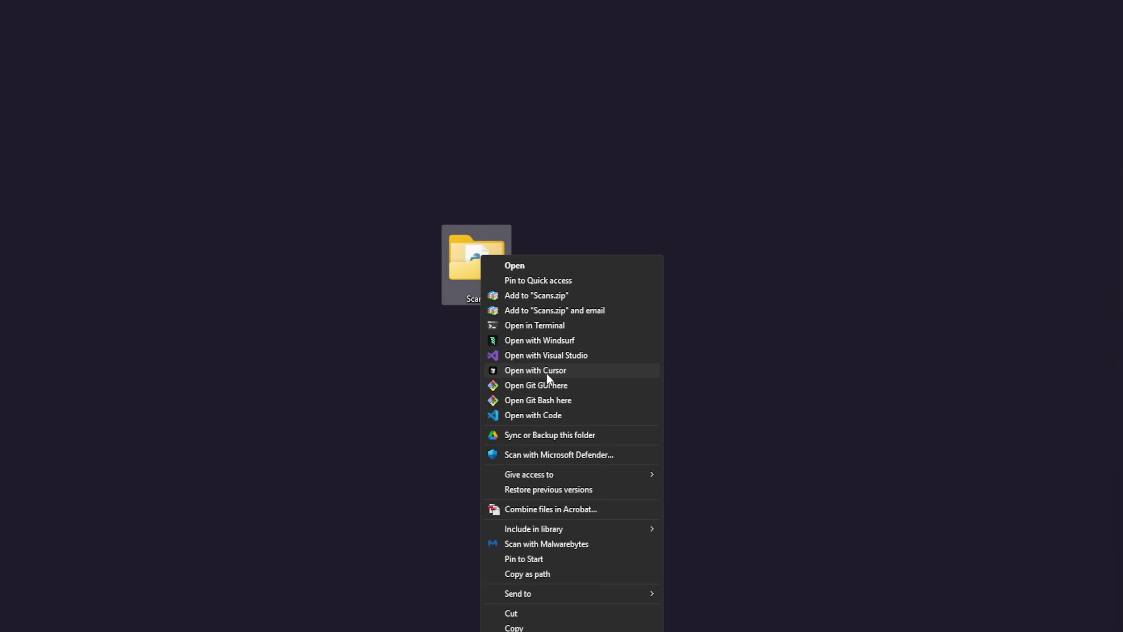
click(547, 372)
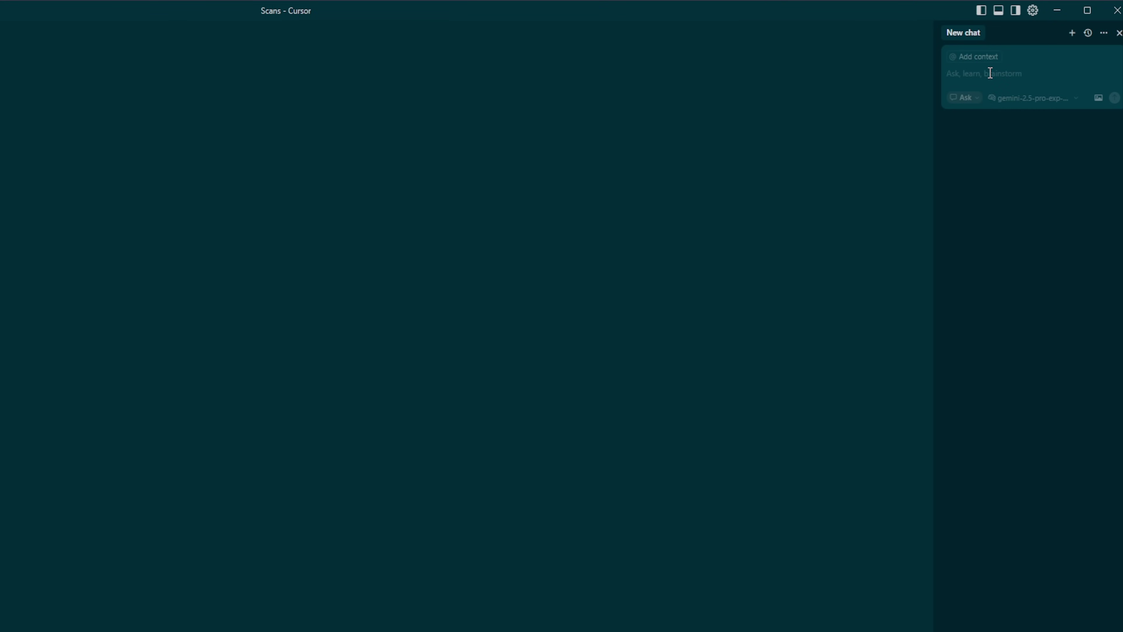
Begin a chat prompt: "My program runs somewhat well, however, it's hitting the webhook multiple times and I don't want it to do that."
text(My program runs somewhat well, however,)
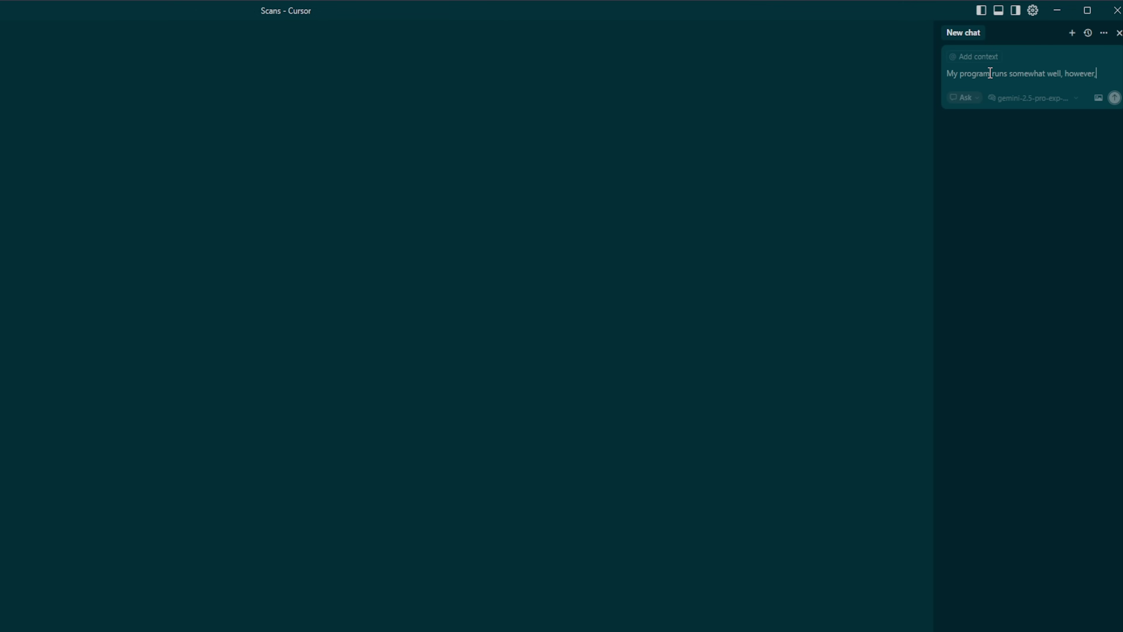
text( it's hitting the web)
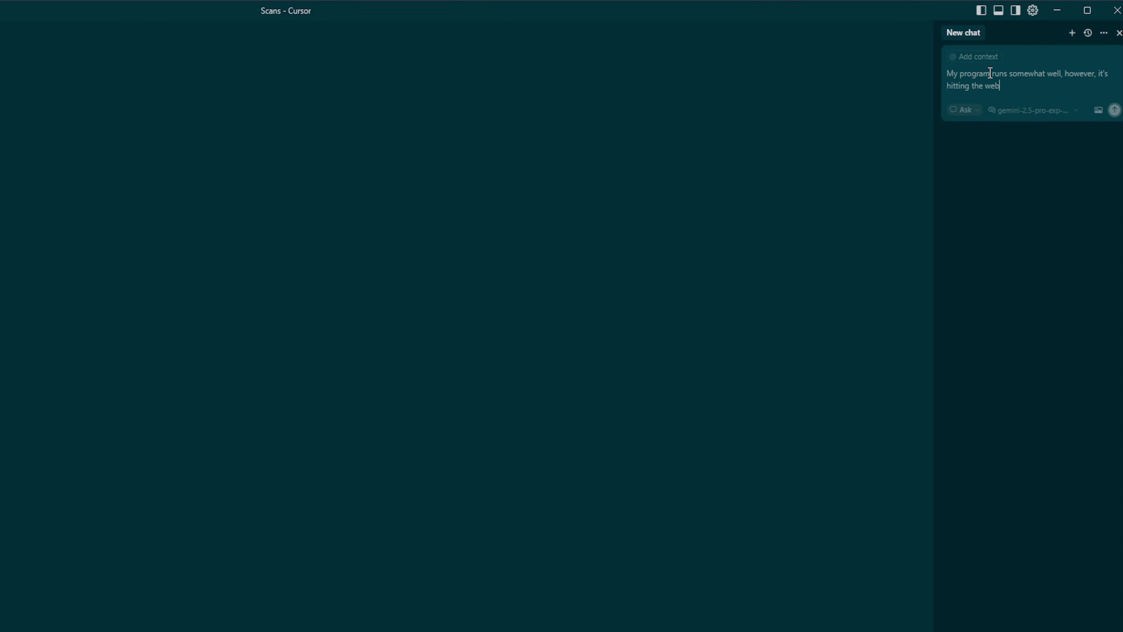
text(hook multiple times and I don't want it t)
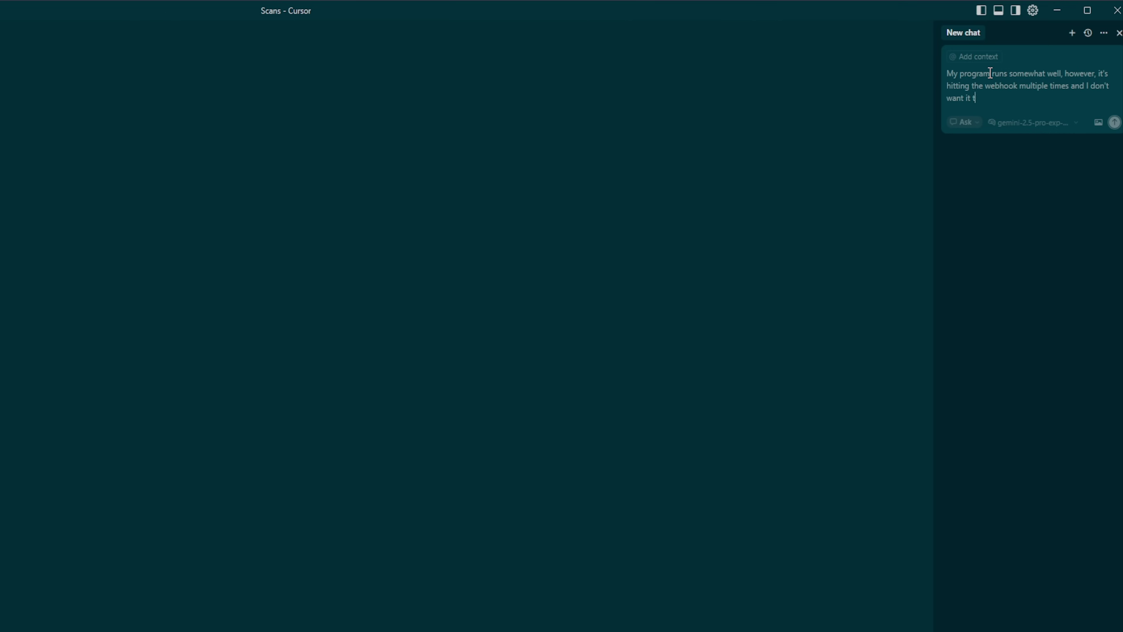
text(o do that.)
key(shift+Return)
key(shift+Return)
Extend the prompt to request a single webhook hit and a terminal timer showing how long it takes, reading "Processing for ____"
text(We just want it to hit the webhook once, the n)
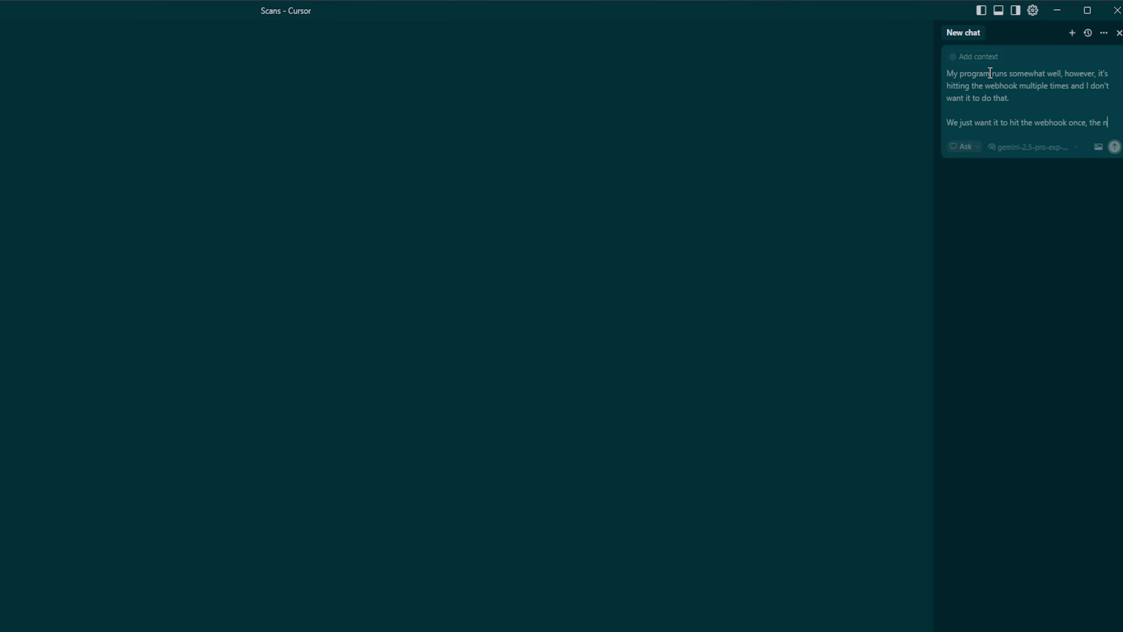
text(start a timer )
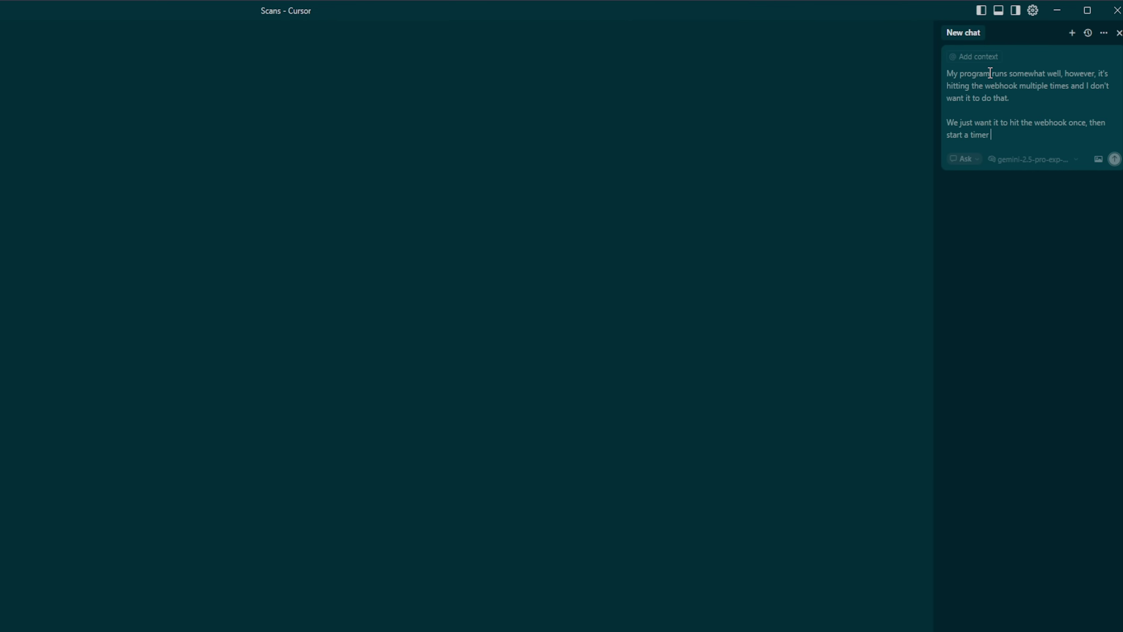
text(in the terminal to show how long the webhook takes an)
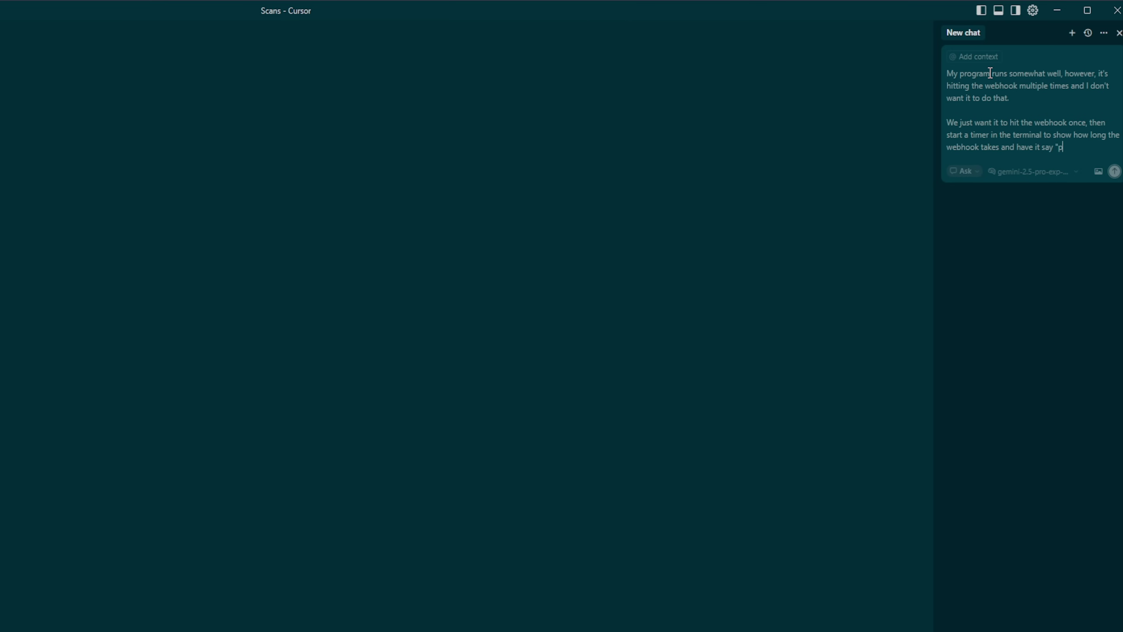
text(d have it say "Processing for ____")
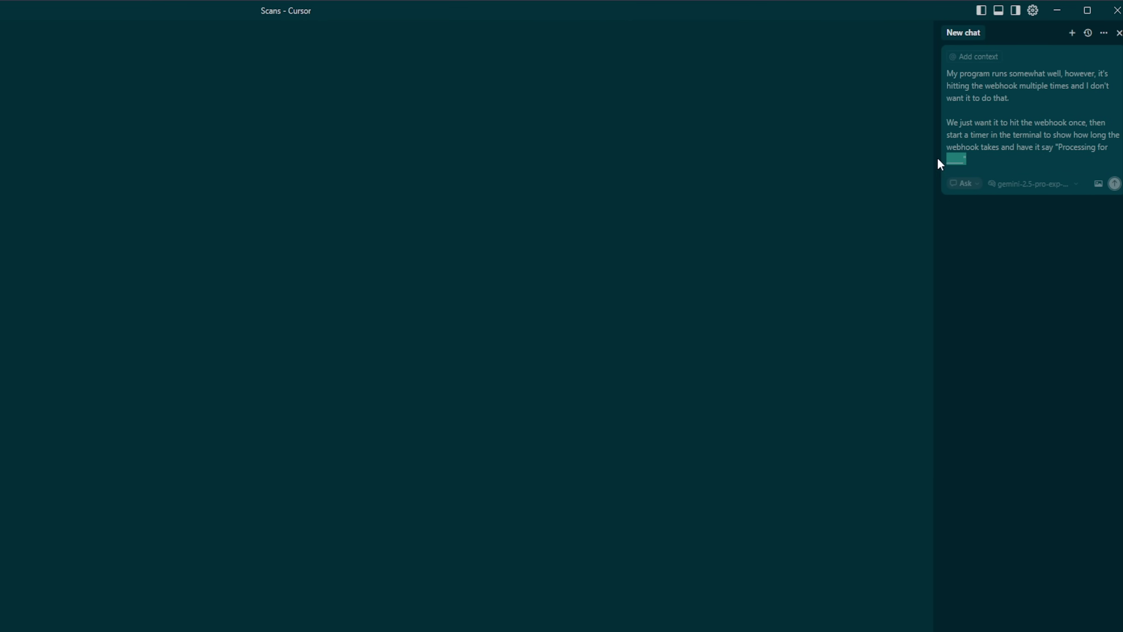
Add a prompt paragraph: "Once successful response is returned, add a "Processed successfully in {TIME}" print to the terminal."
click(974, 160)
key(shift+Return)
key(shift+Return)
text(Once)
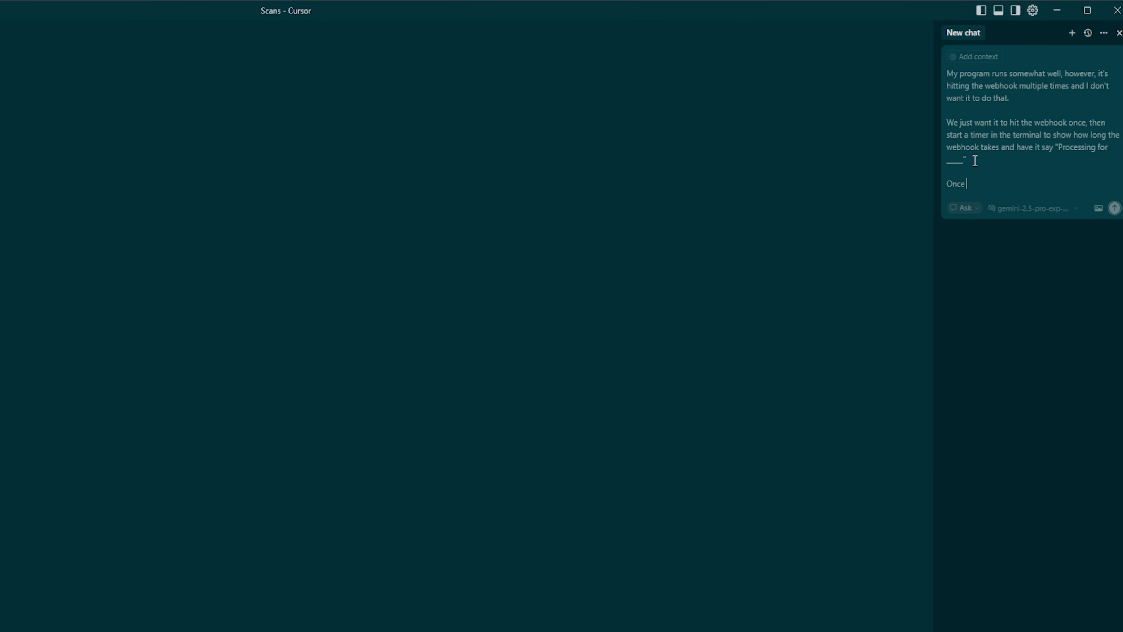
text( successful response is returned, add )
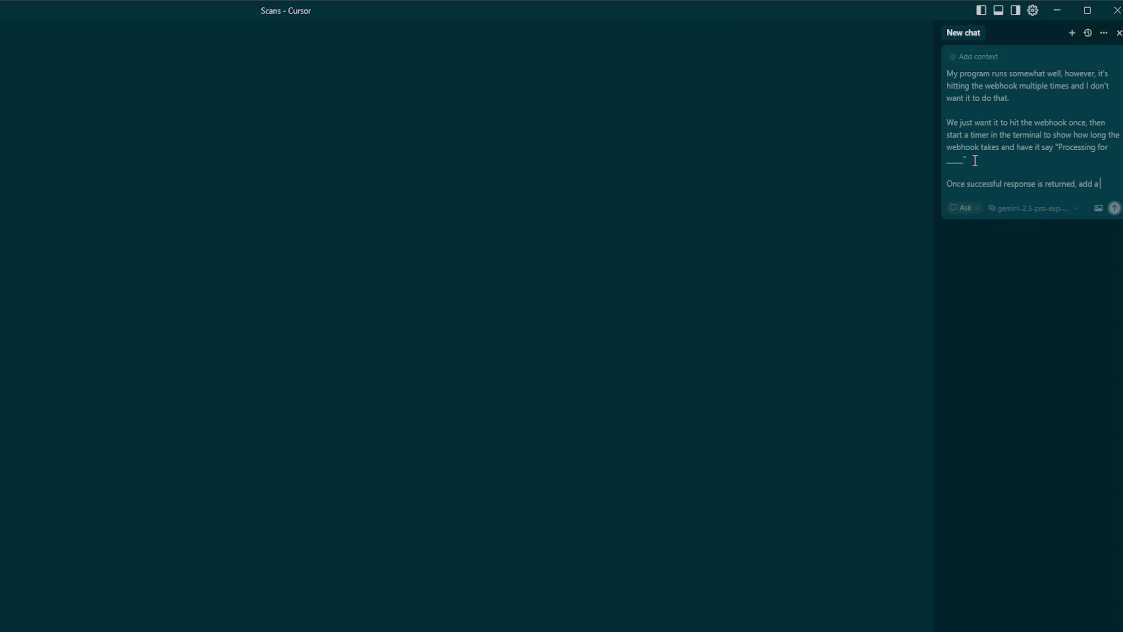
text(a "Processed in {TIME)
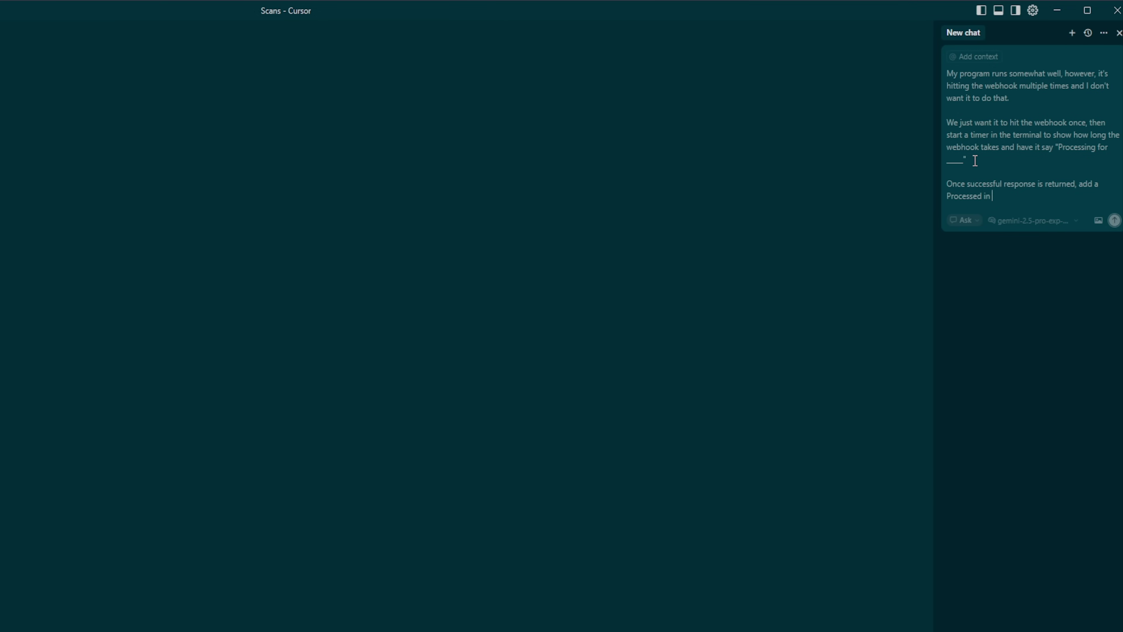
text(})
key(Home)
text(")
key(End)
text(" print)
text(al)
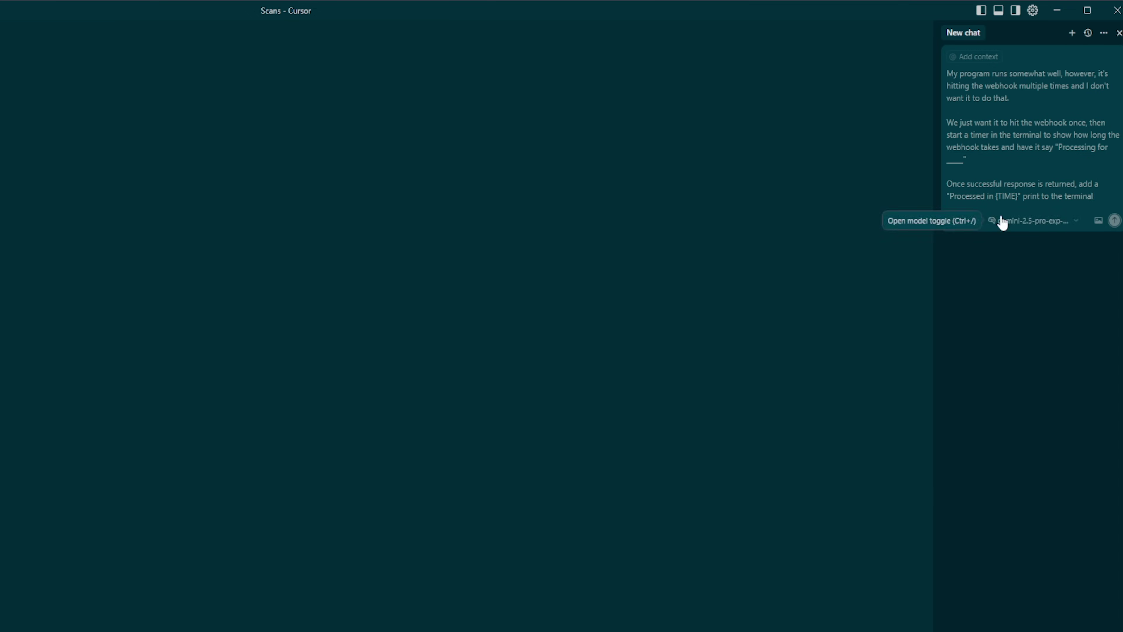
click(987, 196)
text(successfully )
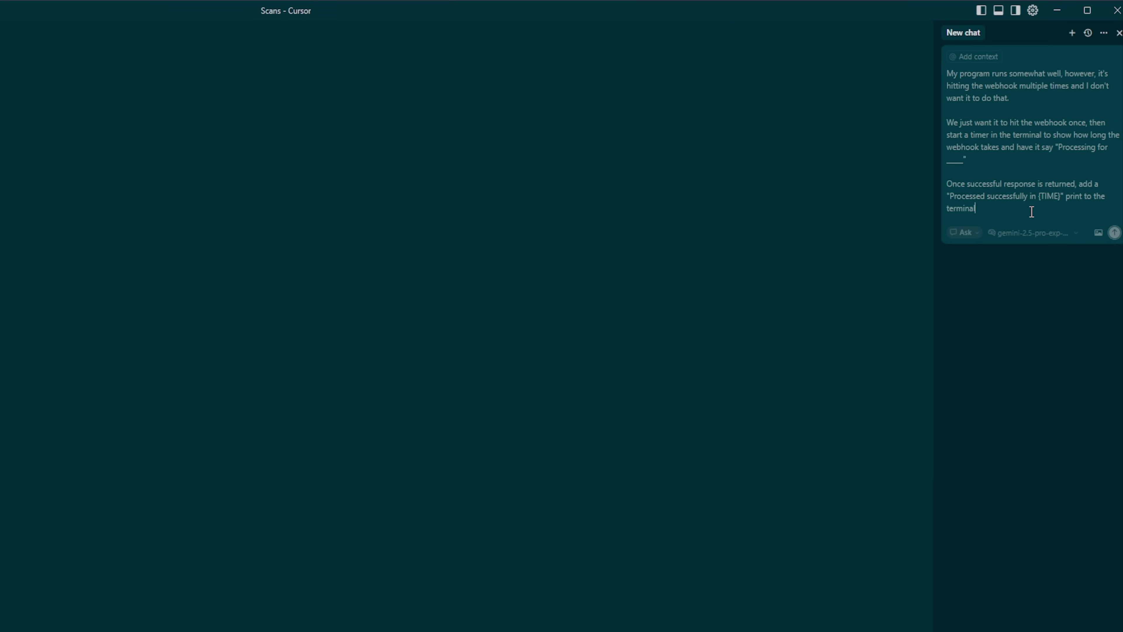
text(.)
Complete the prompt with a 2 minute wait time for the webhook and a reminder to only send the webhook once, and submit it
key(shift+Return)
key(shift+Return)
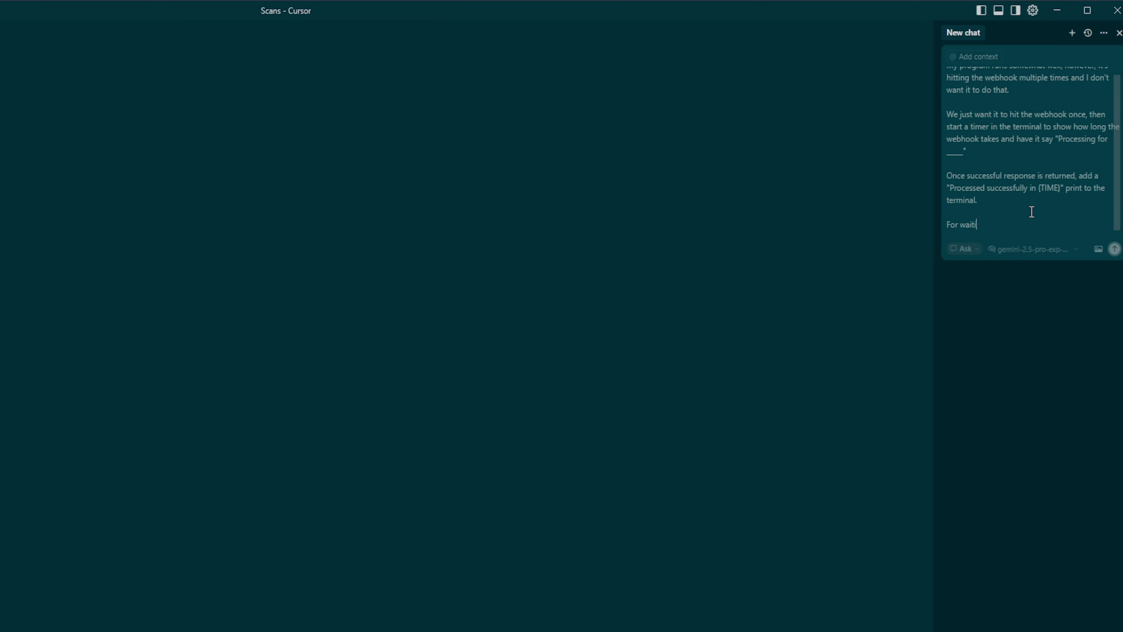
text(For waiting on the webhook lets add a 2 minute wait time.)
key(shift+Return)
key(shift+Return)
text(Again, )
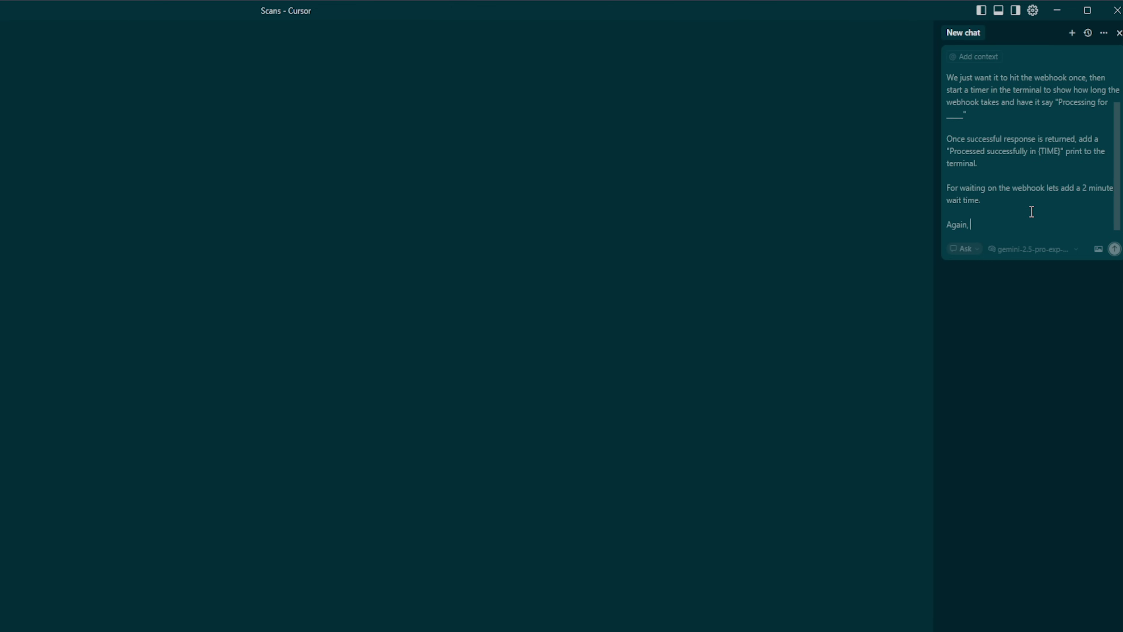
text(make sure to only send the webhook once)
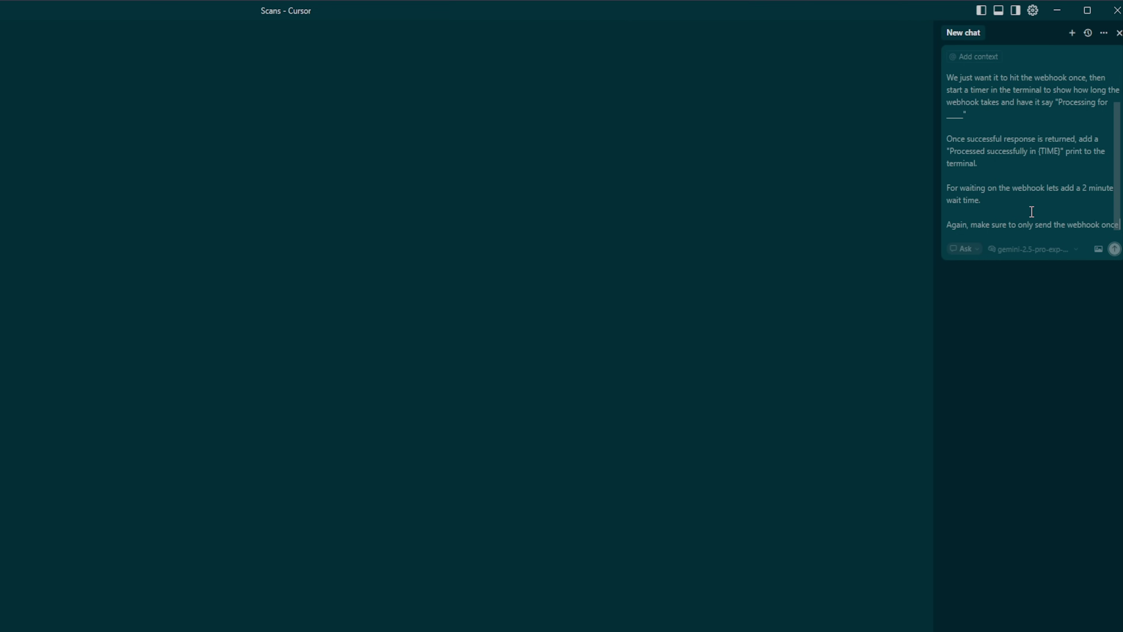
text(, don't)
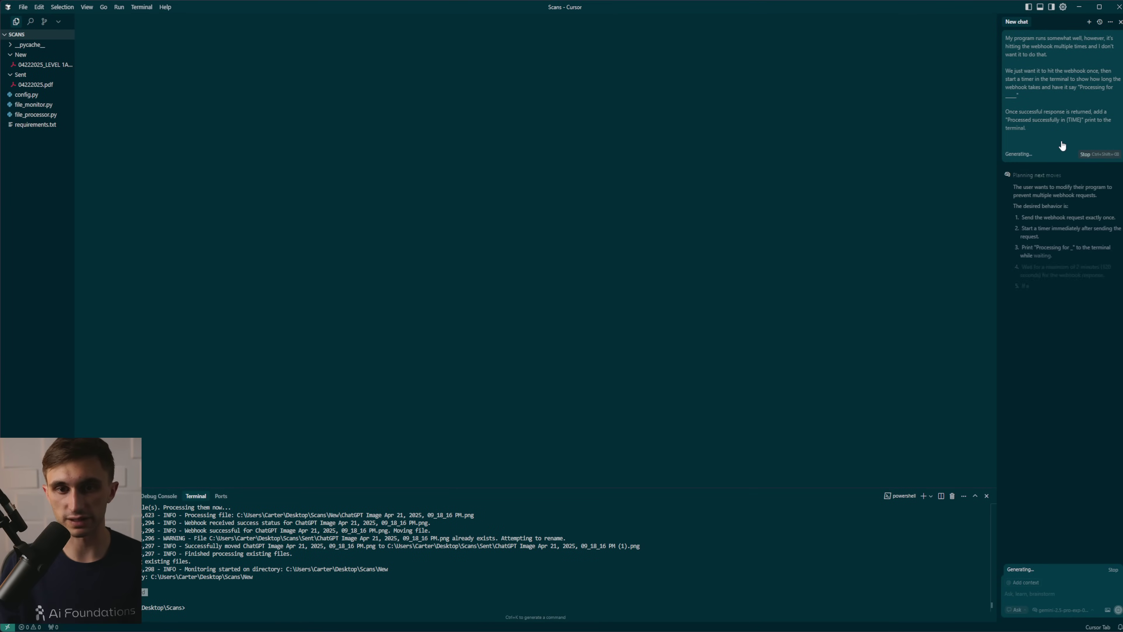
Reply in the chat with "Search the codebase." so it finds the webhook code itself
text(S)
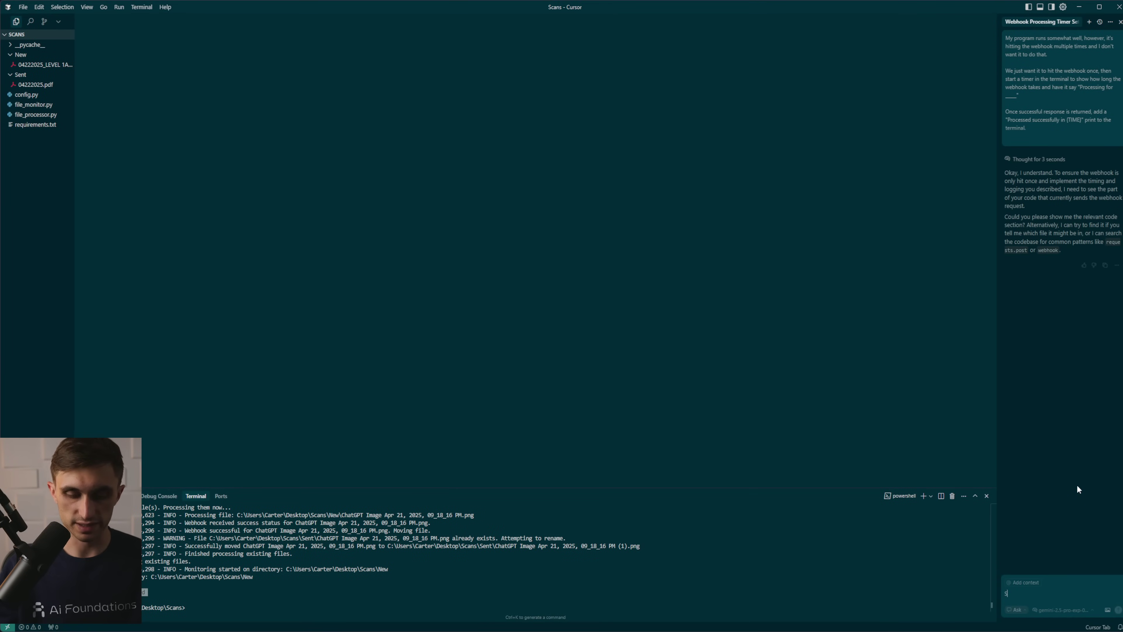
text(earch the codebase.)
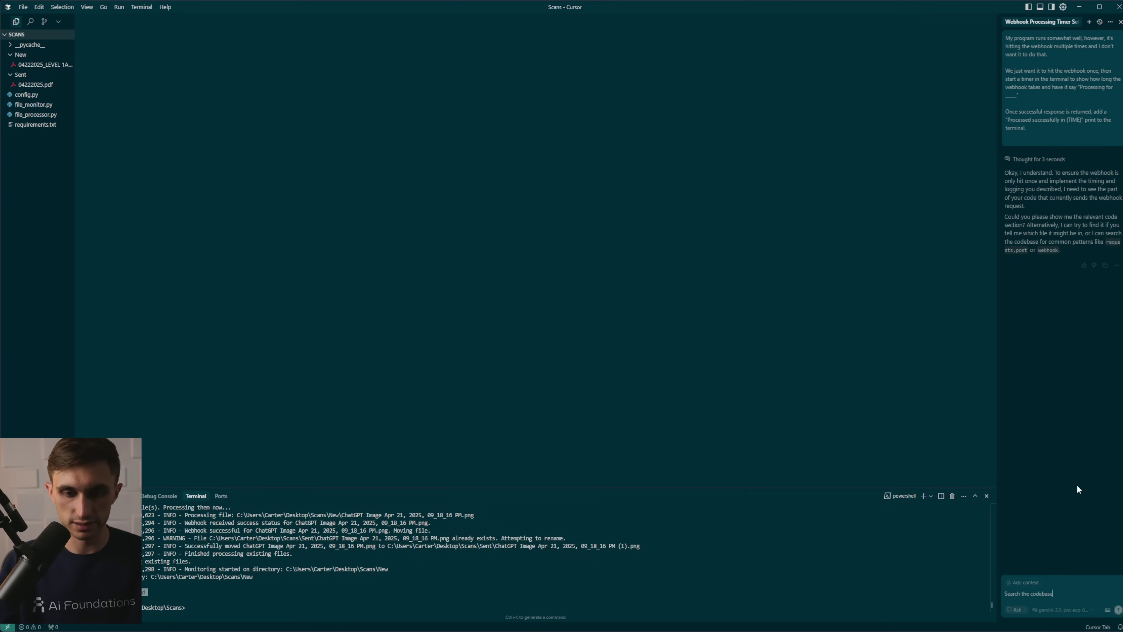
key(Return)
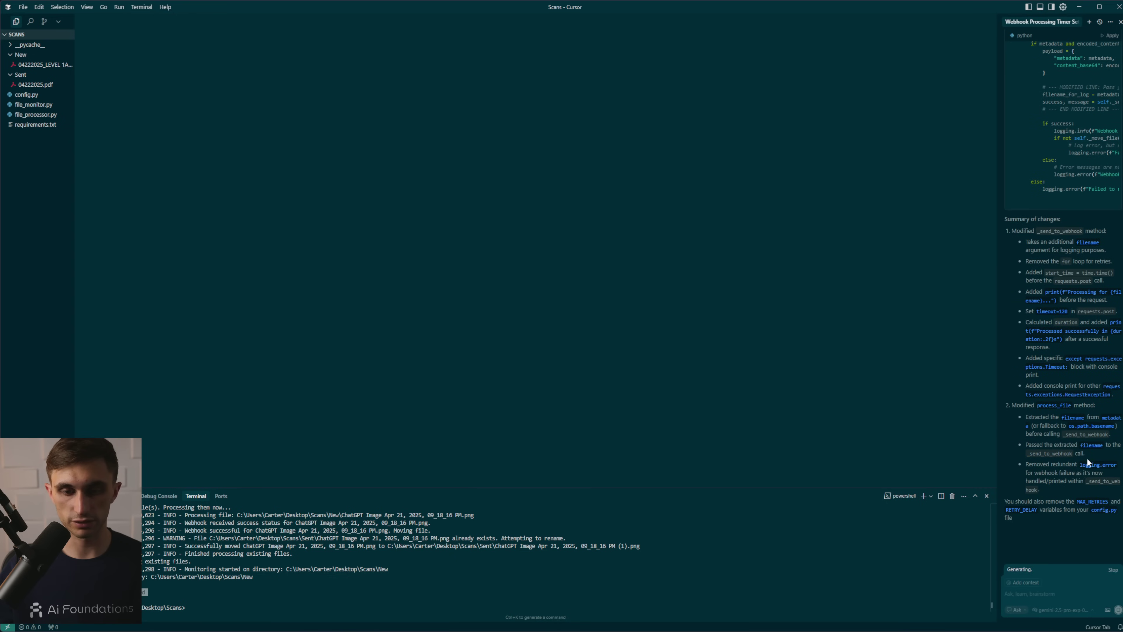
Switch the chat to Agent mode and send "Apply these changes gracefully and make it production ready with my changes implemented"
scroll(1084, 471, up, 8)
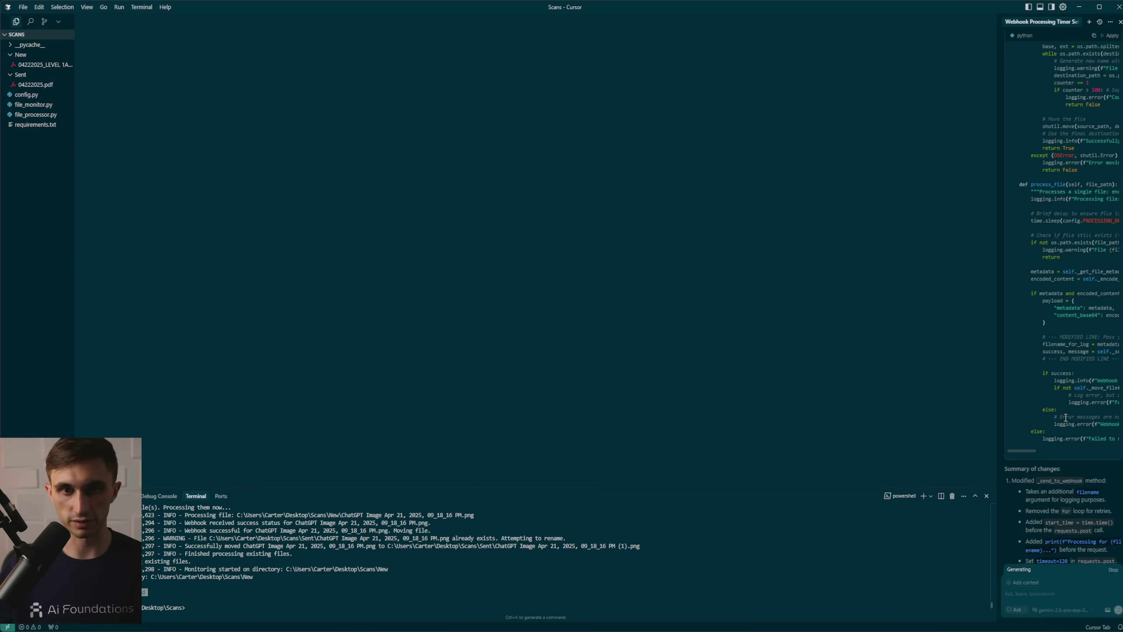
scroll(1067, 338, down, 12)
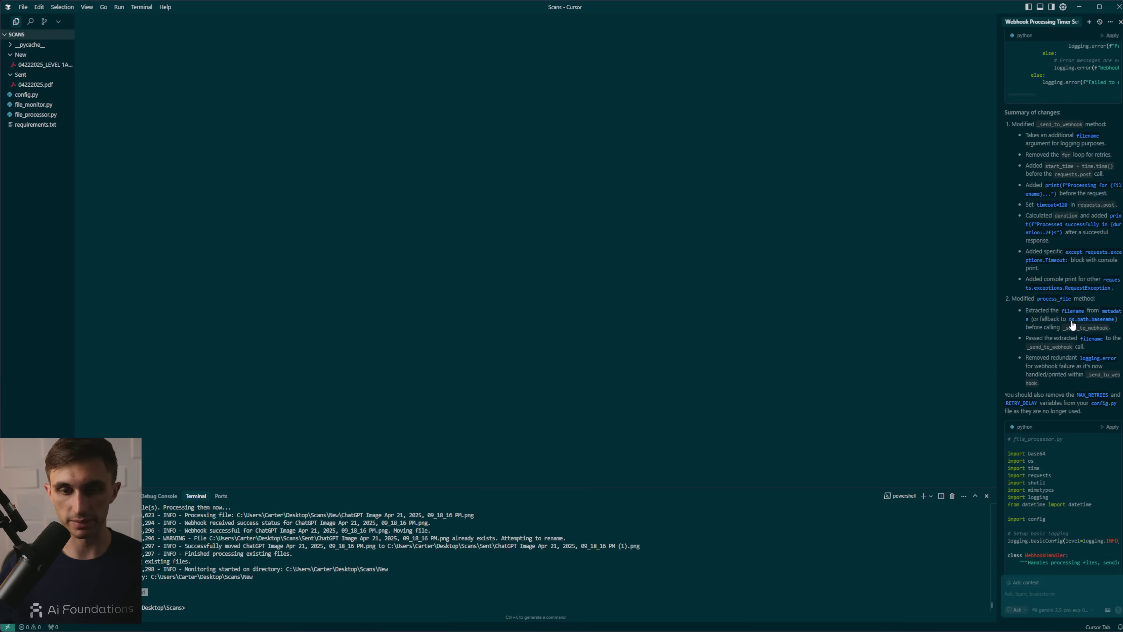
scroll(1072, 322, down, 15)
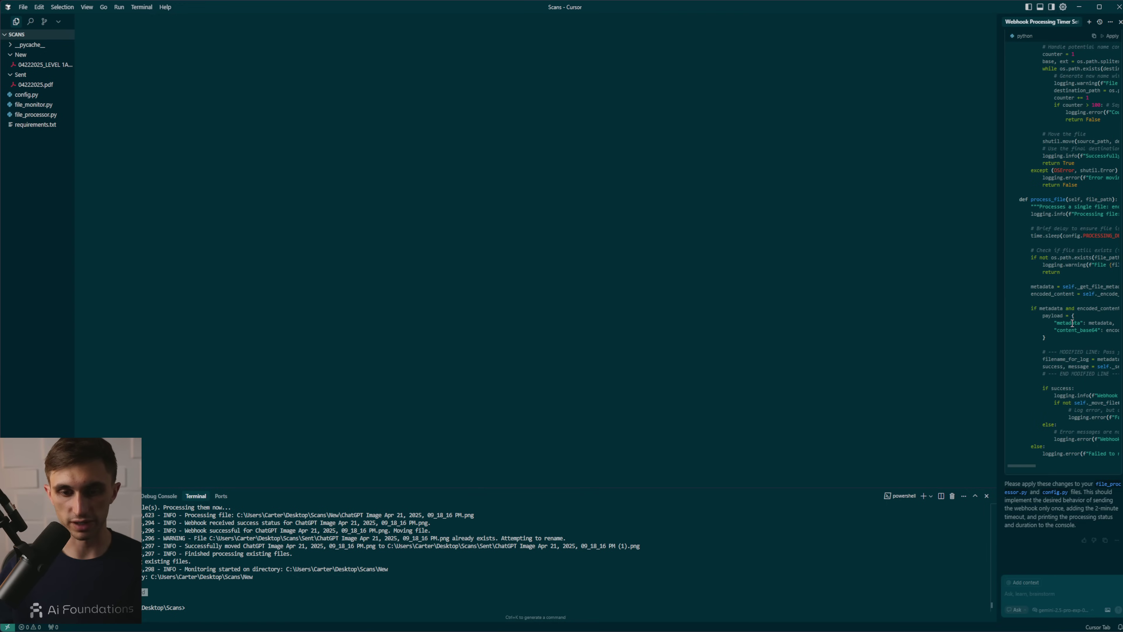
scroll(1083, 265, up, 10)
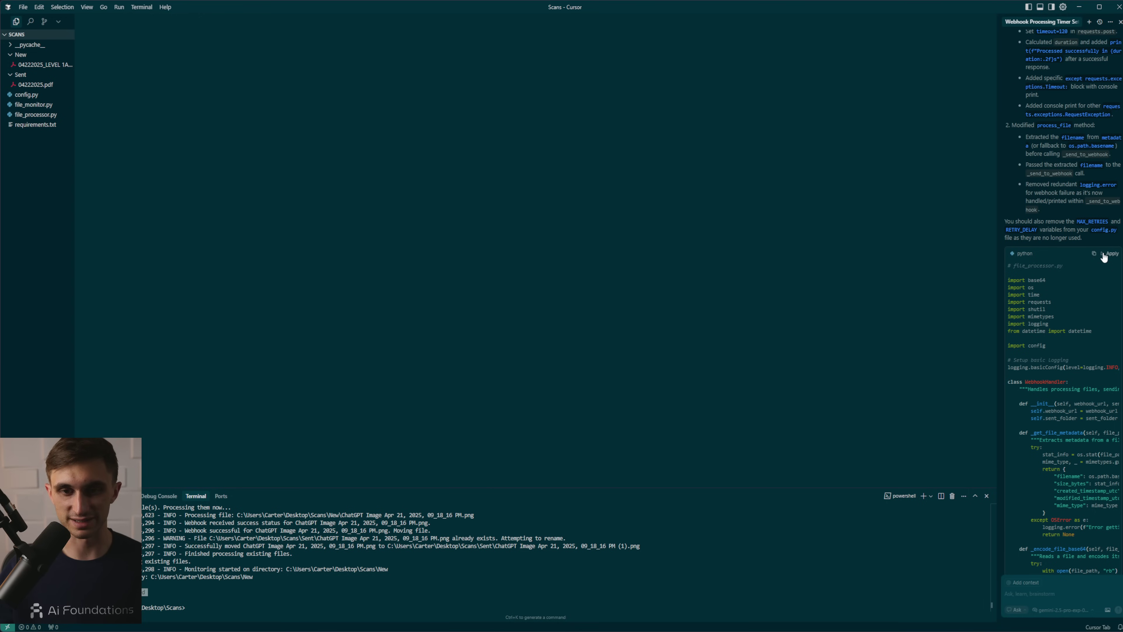
scroll(1083, 398, down, 10)
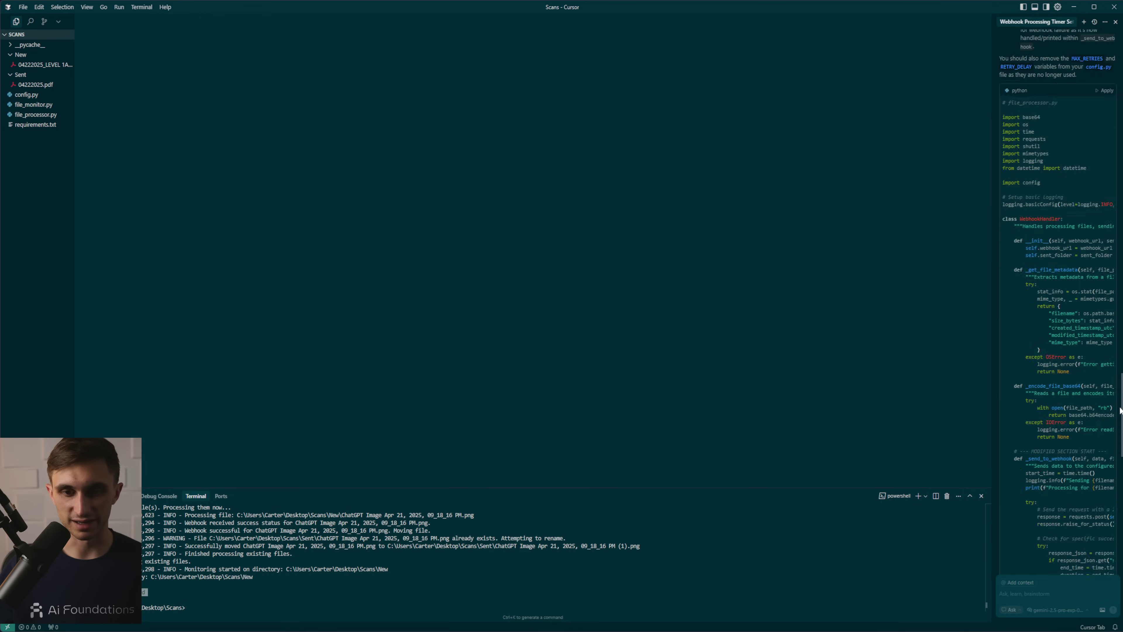
click(1017, 609)
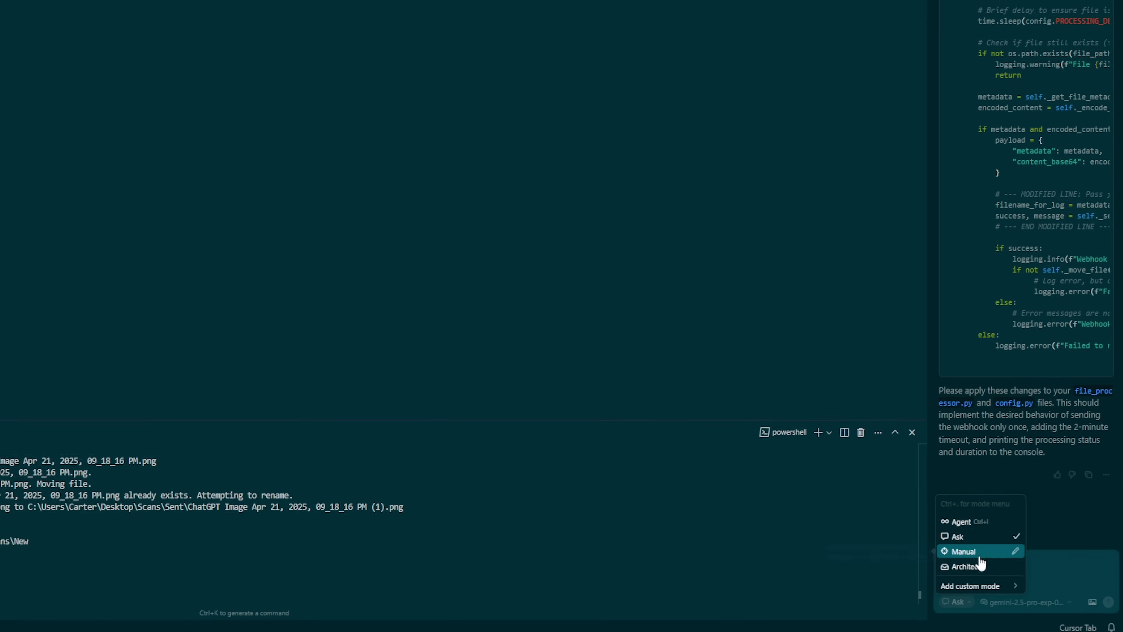
click(1000, 537)
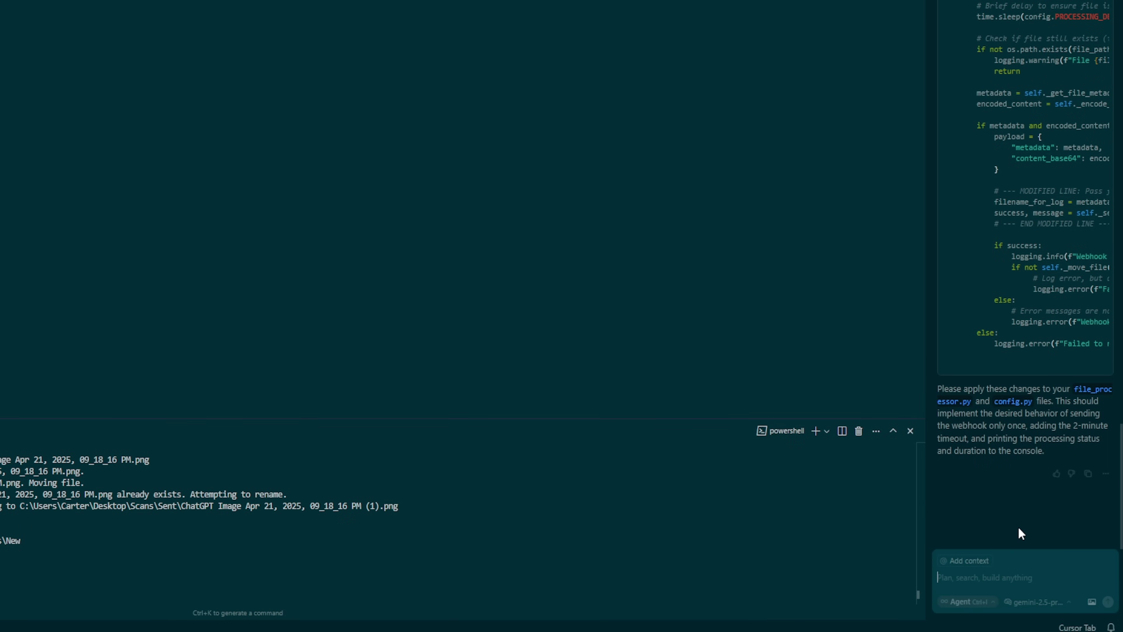
text(Apply these changes )
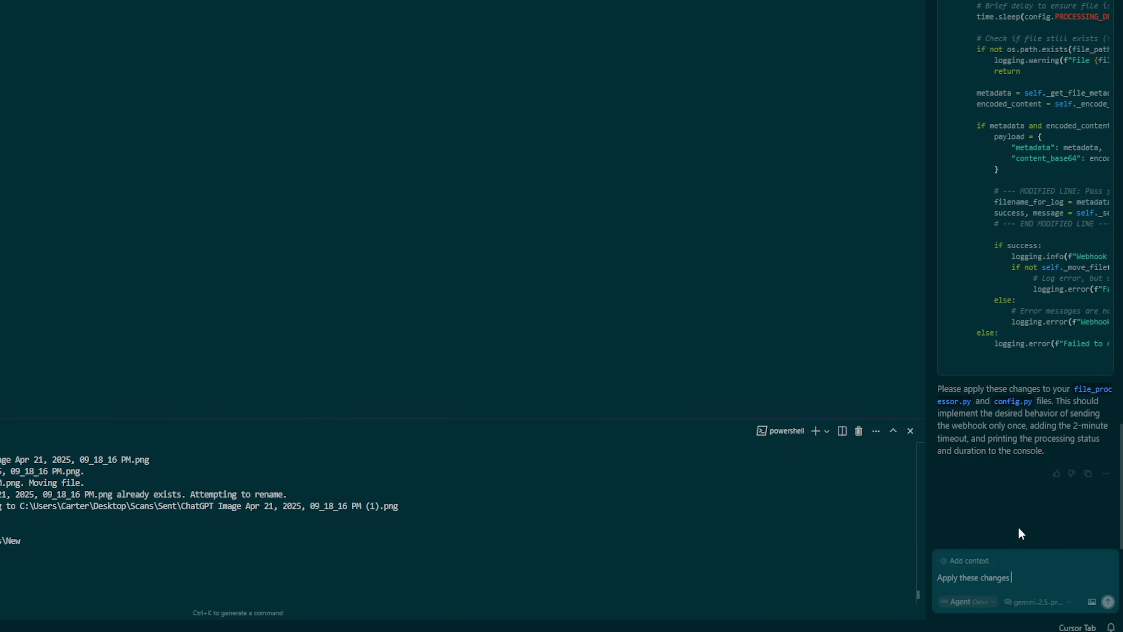
text(gradefully and make it production read)
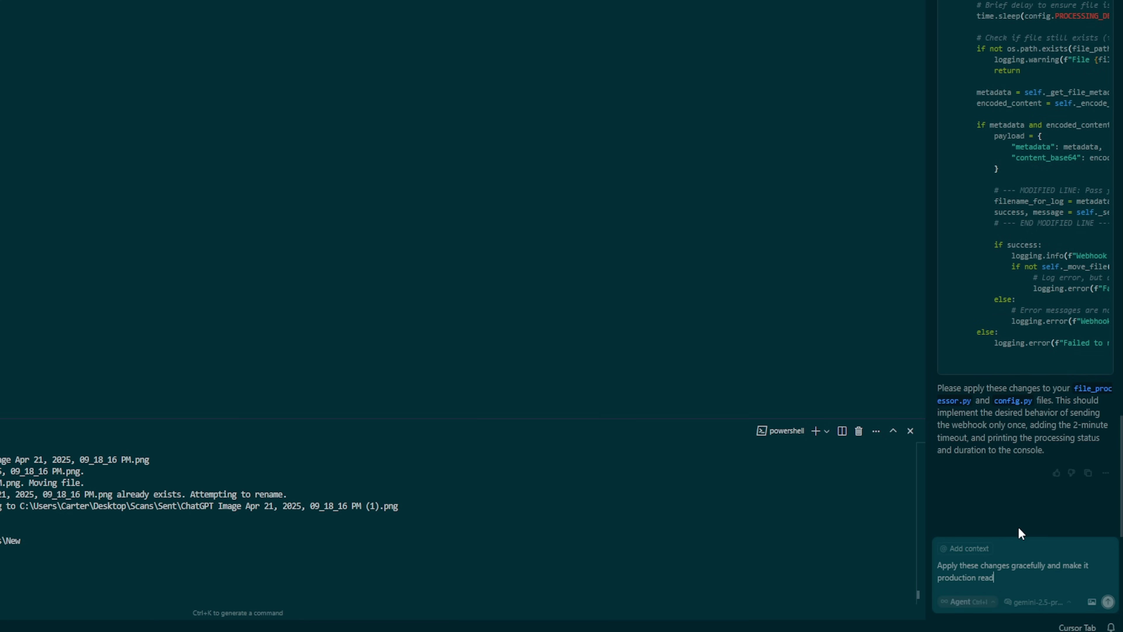
text(y with my changes implemented)
key(Return)
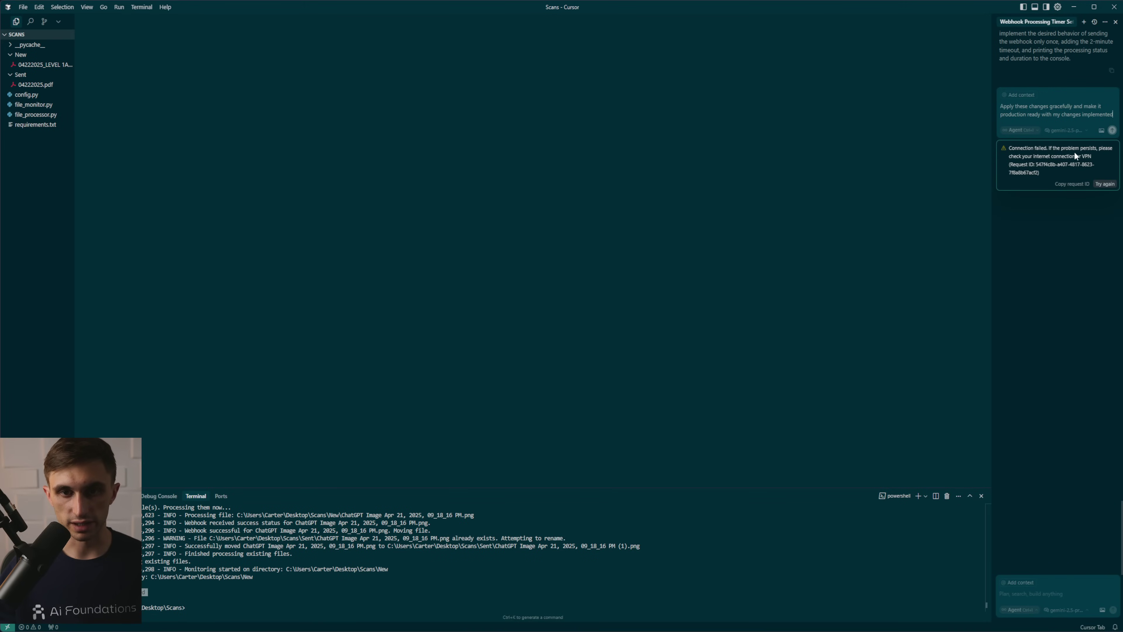
Change the model for the last request to claude-3.7-sonnet and resend it
triple_click(1106, 116)
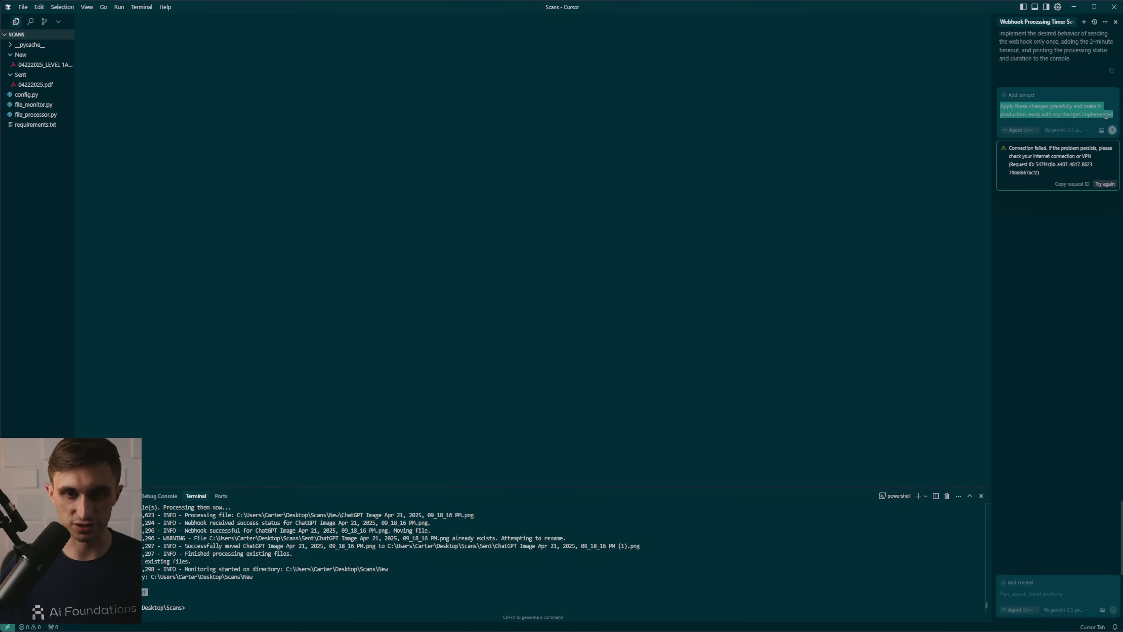
click(1073, 133)
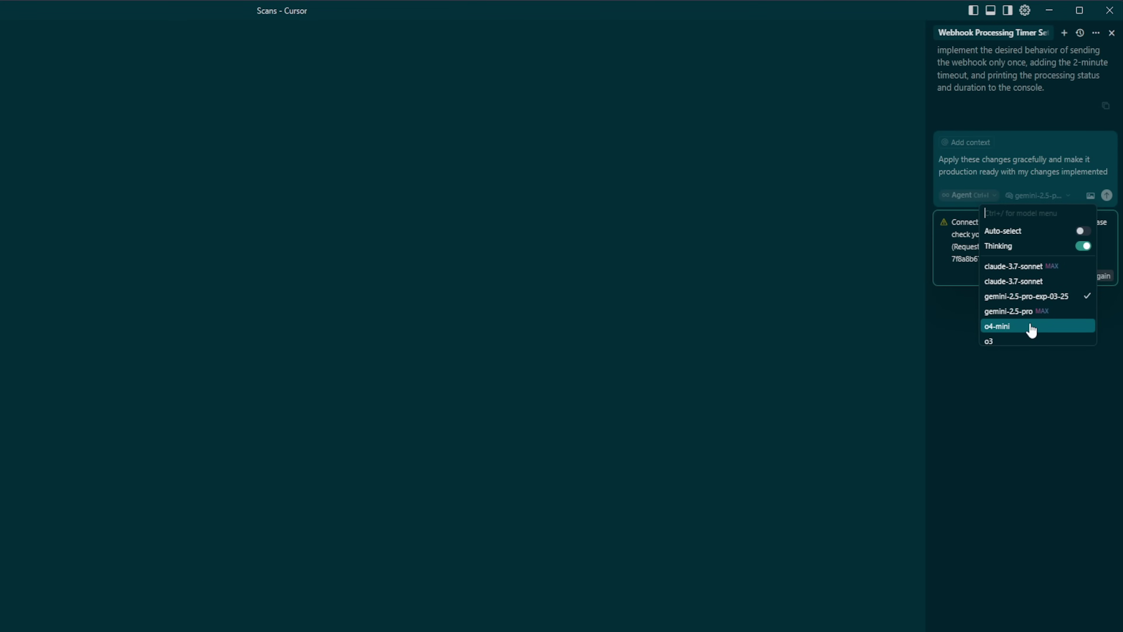
click(1045, 283)
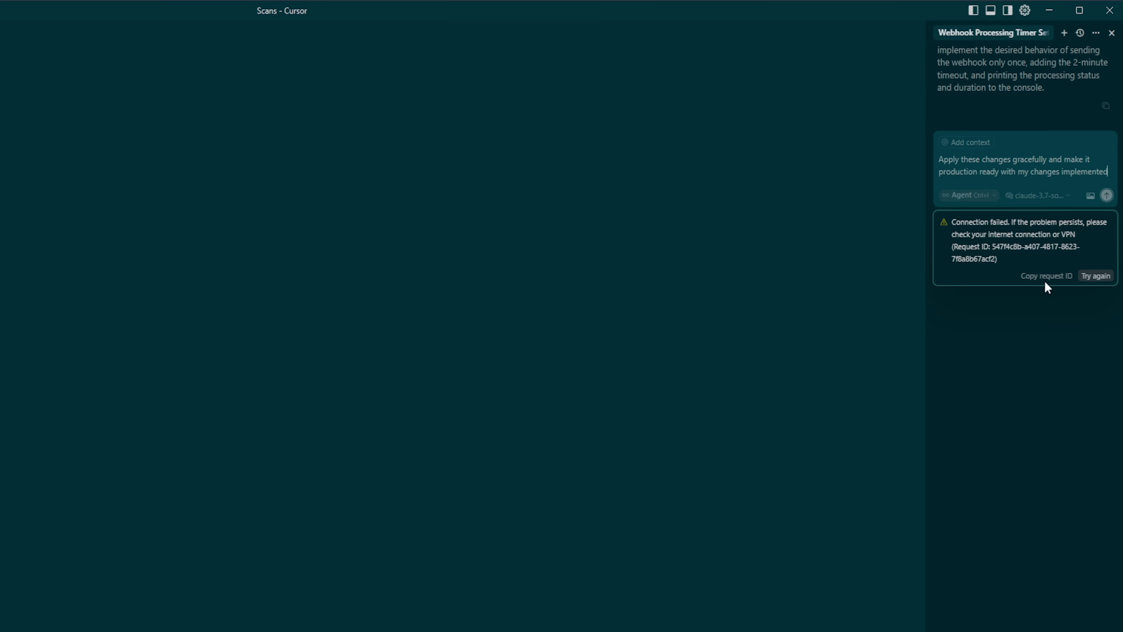
click(1108, 196)
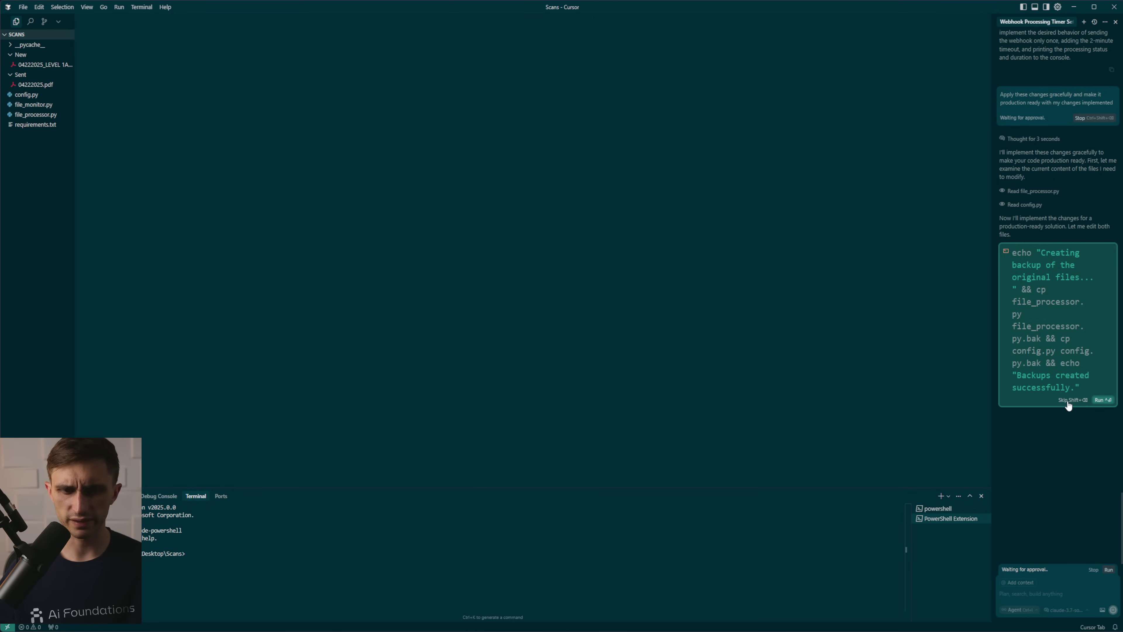
Skip the agent's proposed file backup command and accept all its edits to file_processor.py and config.py
click(1068, 400)
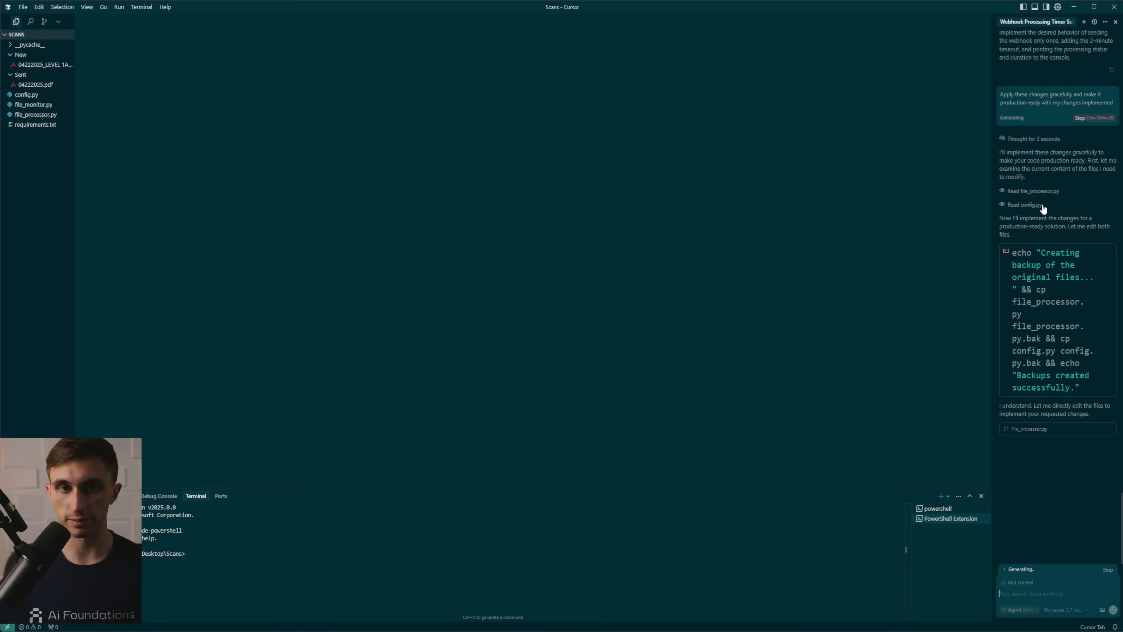
scroll(1050, 248, up, 1)
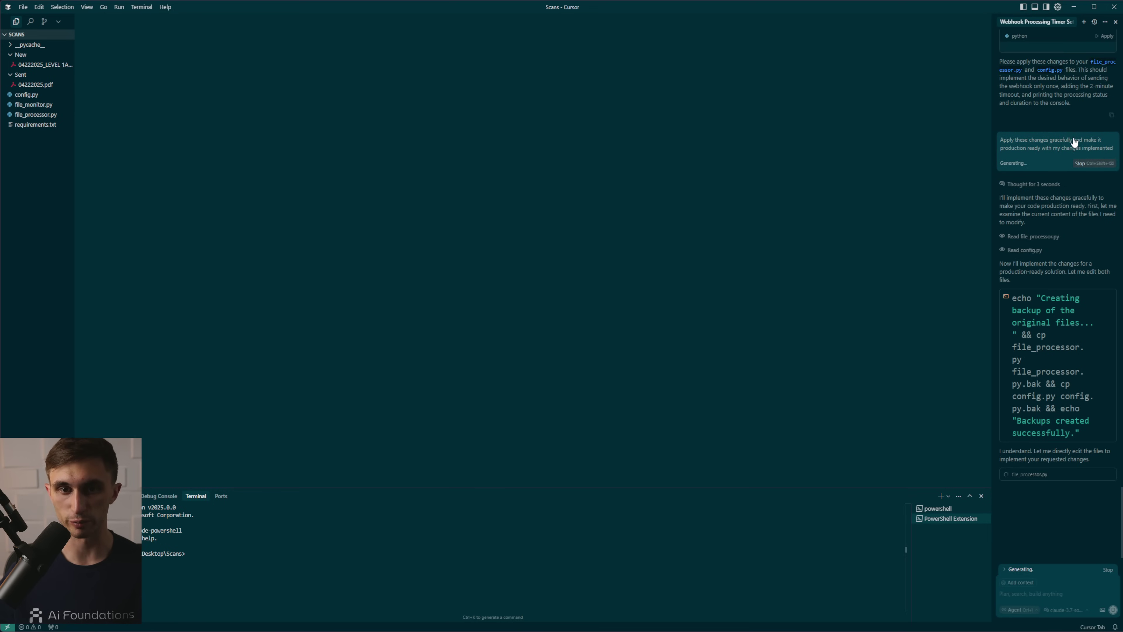
scroll(1096, 159, up, 2)
scroll(1100, 154, up, 4)
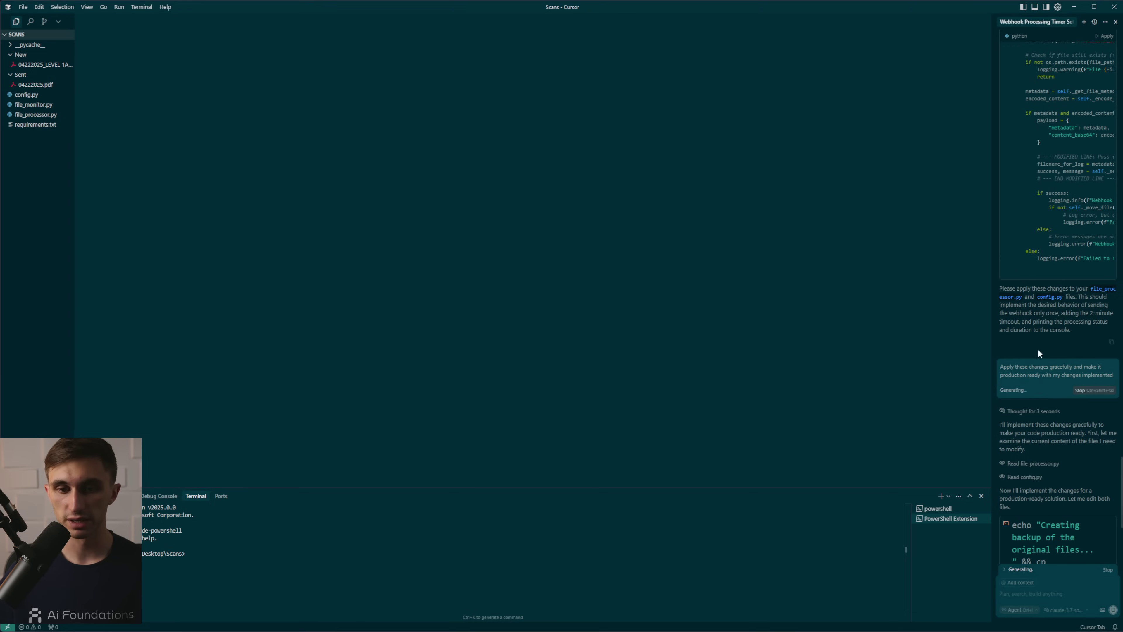
scroll(1072, 398, down, 7)
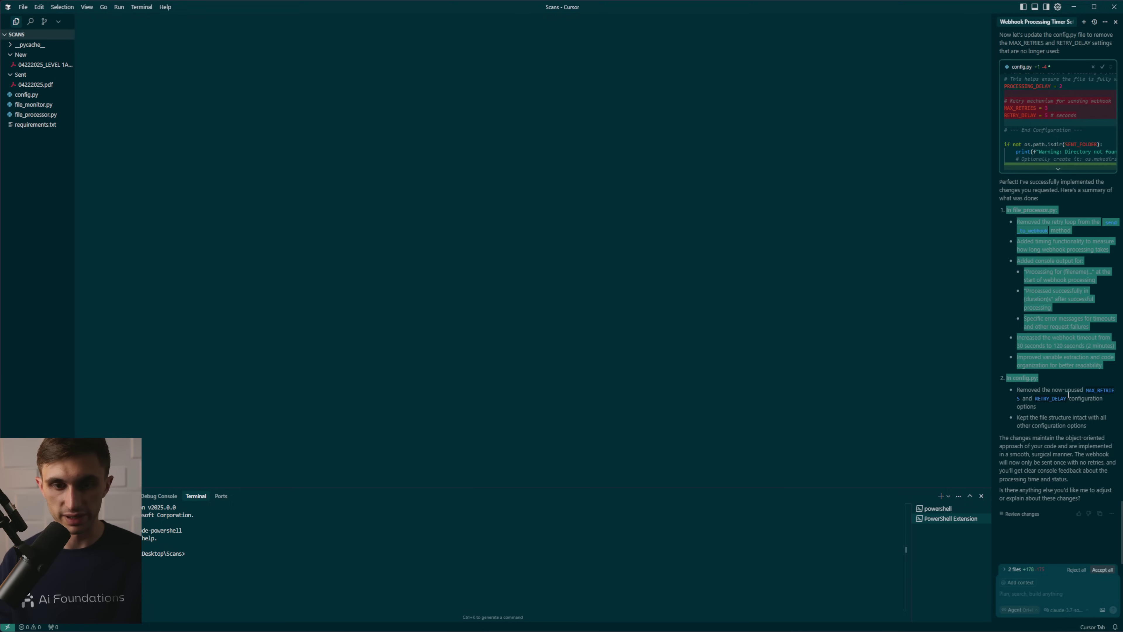
scroll(1096, 251, up, 3)
key(ctrl+Return)
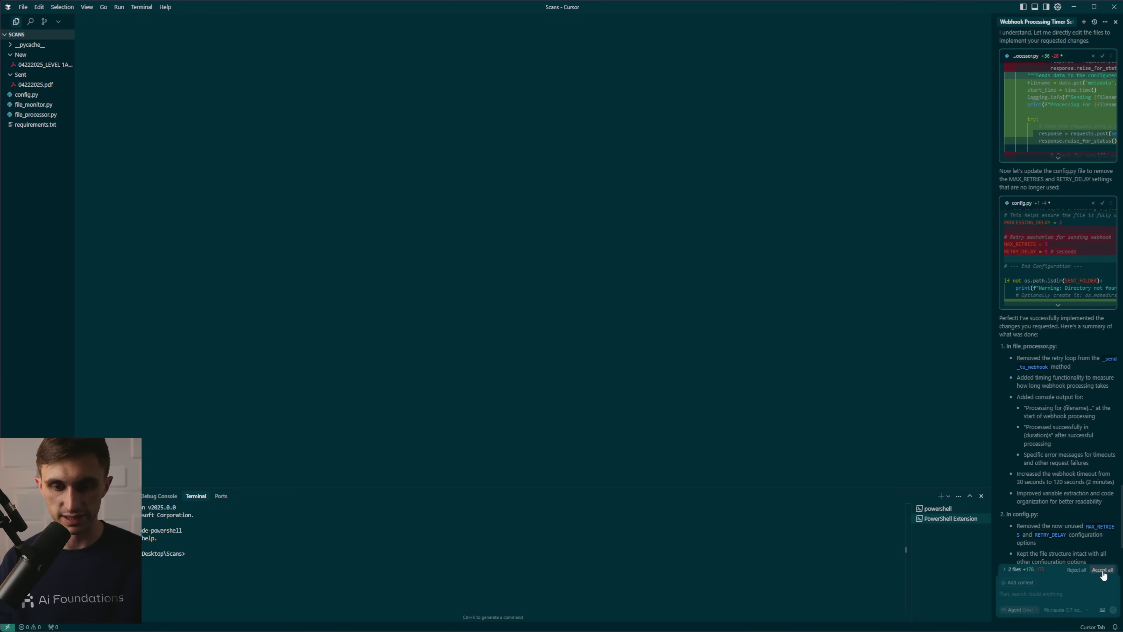
Switch to PowerShell and run python file_monitor.py in the Scans folder to process the 04222025_LEVEL 1ASSESSMENT.pdf waiting in New
scroll(1082, 325, down, 3)
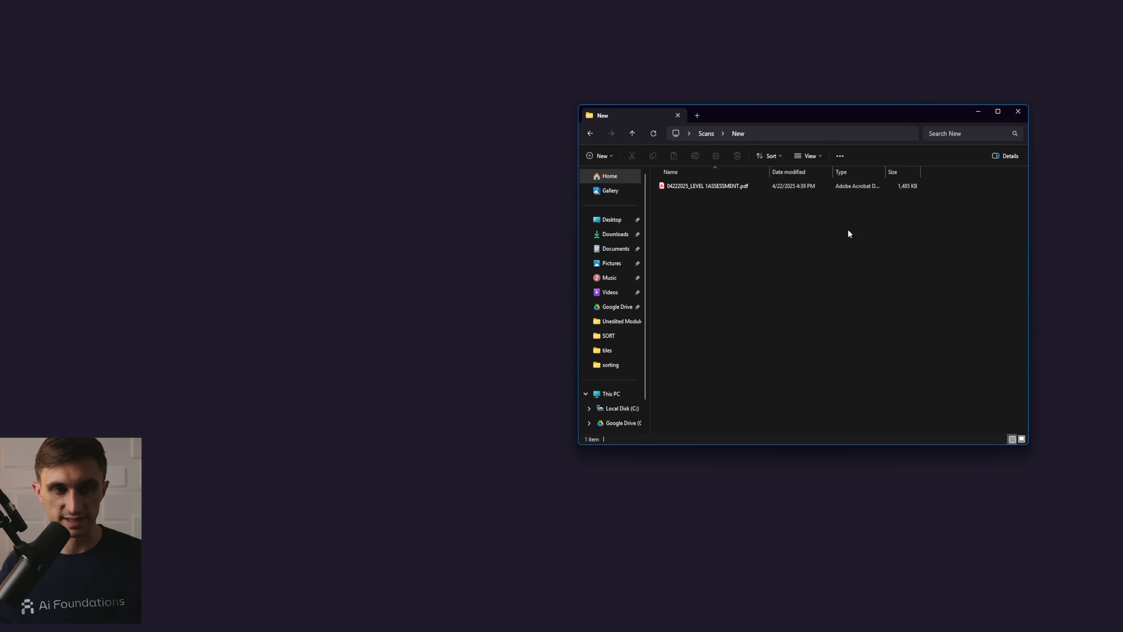
drag(848, 231, 703, 188)
click(764, 247)
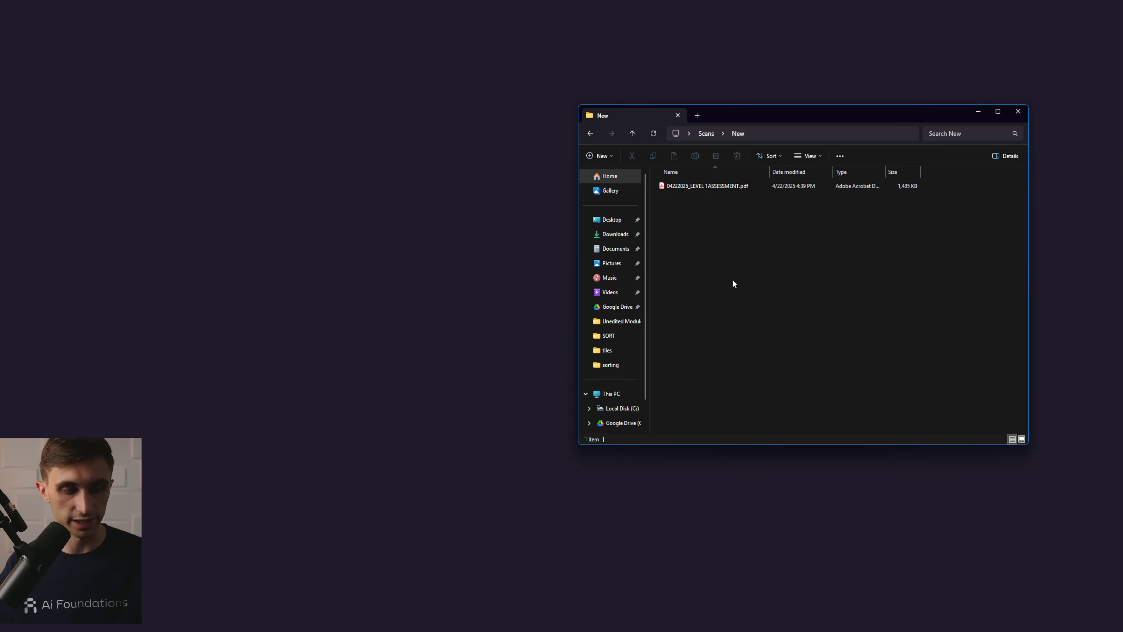
key(alt+Tab)
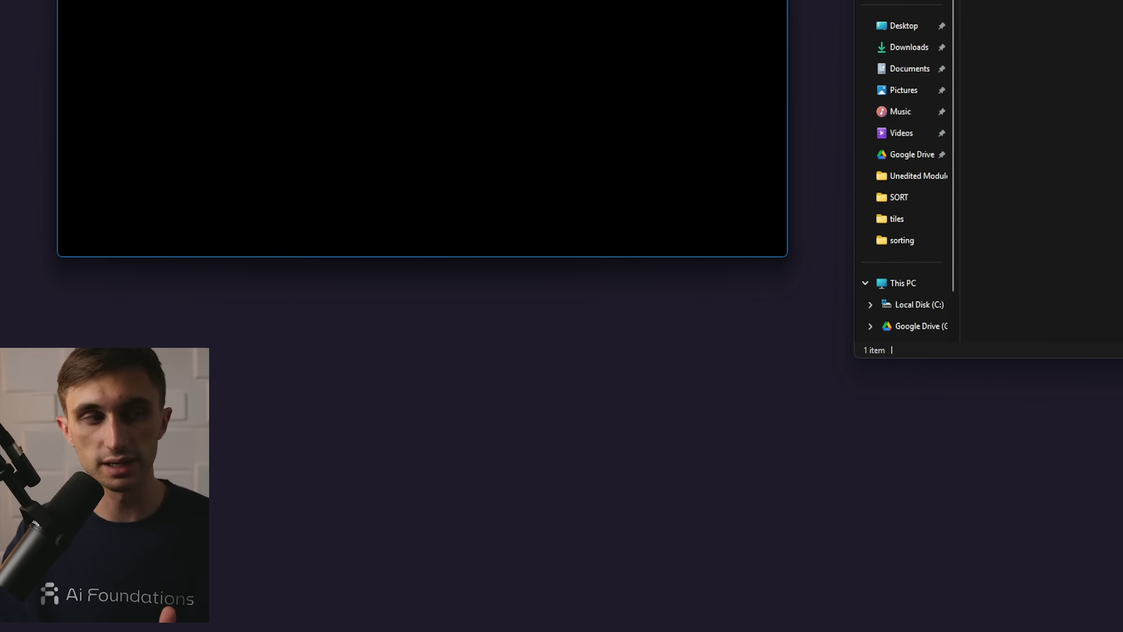
key(Return)
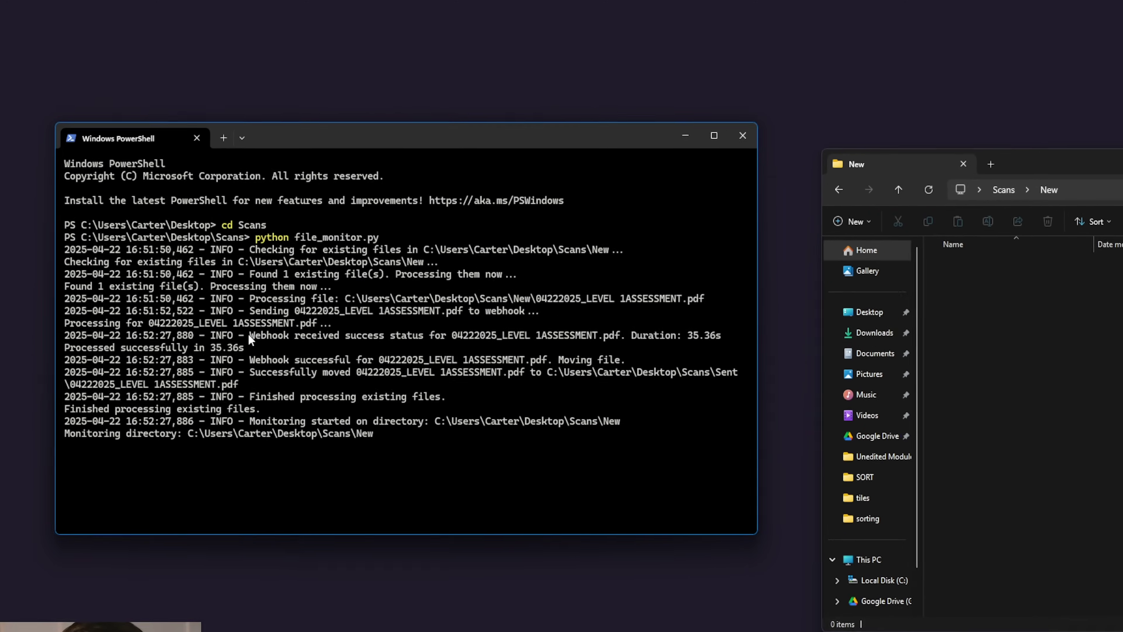
Examine the file monitor's log for the webhook status, the processing duration and the move of the PDF to Sent
drag(172, 235, 254, 237)
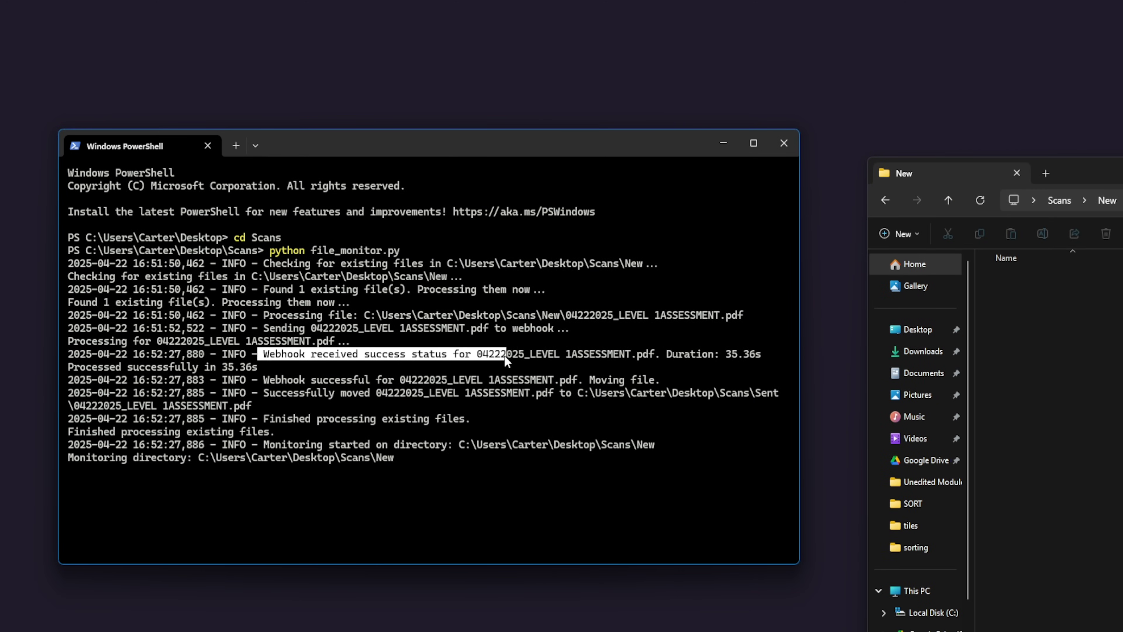
drag(627, 359, 765, 356)
click(751, 356)
click(765, 356)
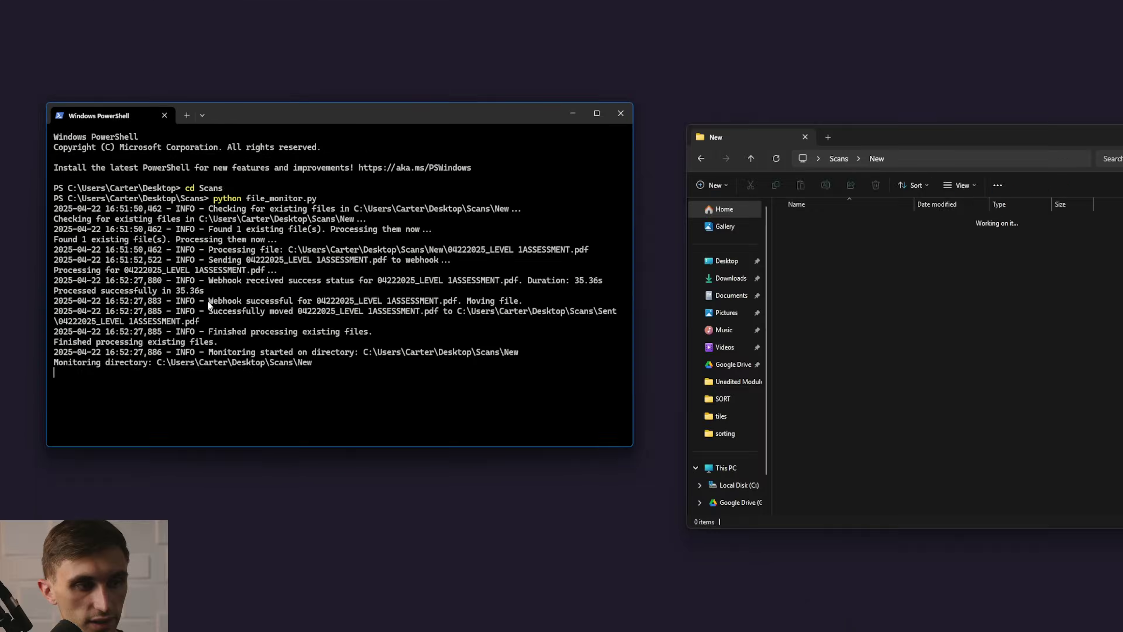
drag(264, 379, 640, 383)
drag(427, 256, 440, 255)
click(440, 255)
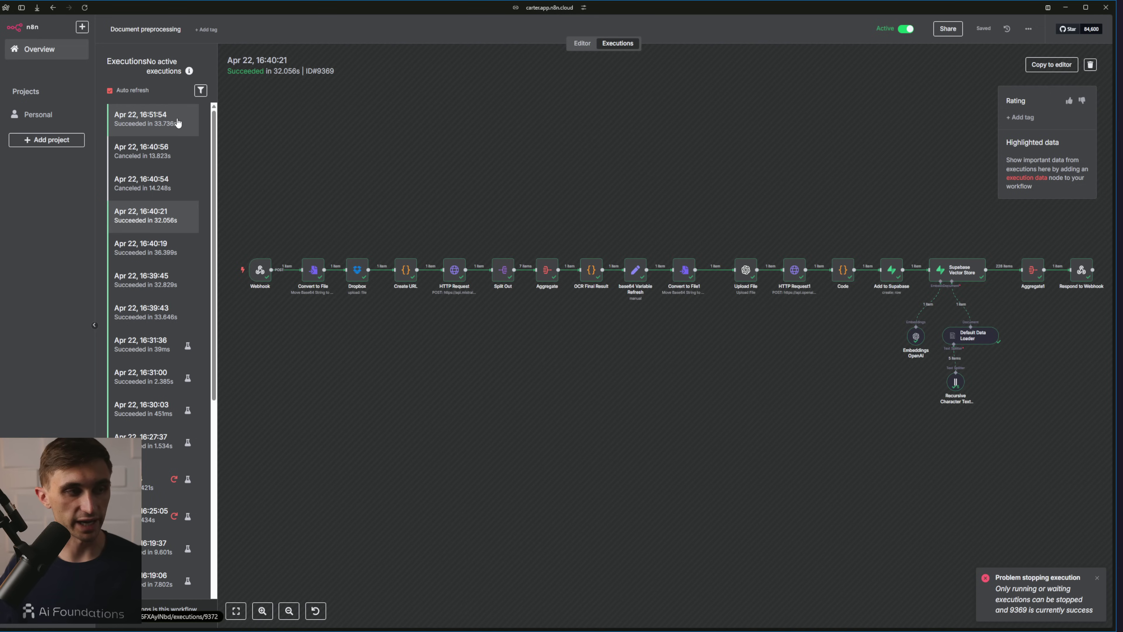
Switch to n8n and inspect the Apr 22, 16:51:54 execution of the Document preprocessing workflow
click(177, 120)
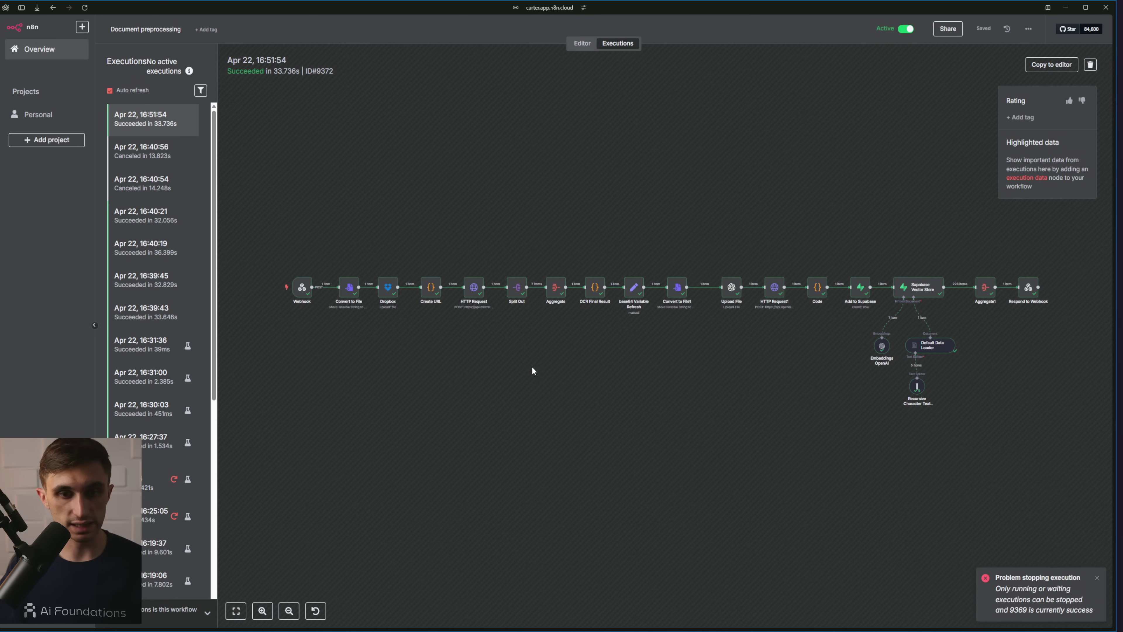
drag(1076, 225, 283, 478)
click(565, 230)
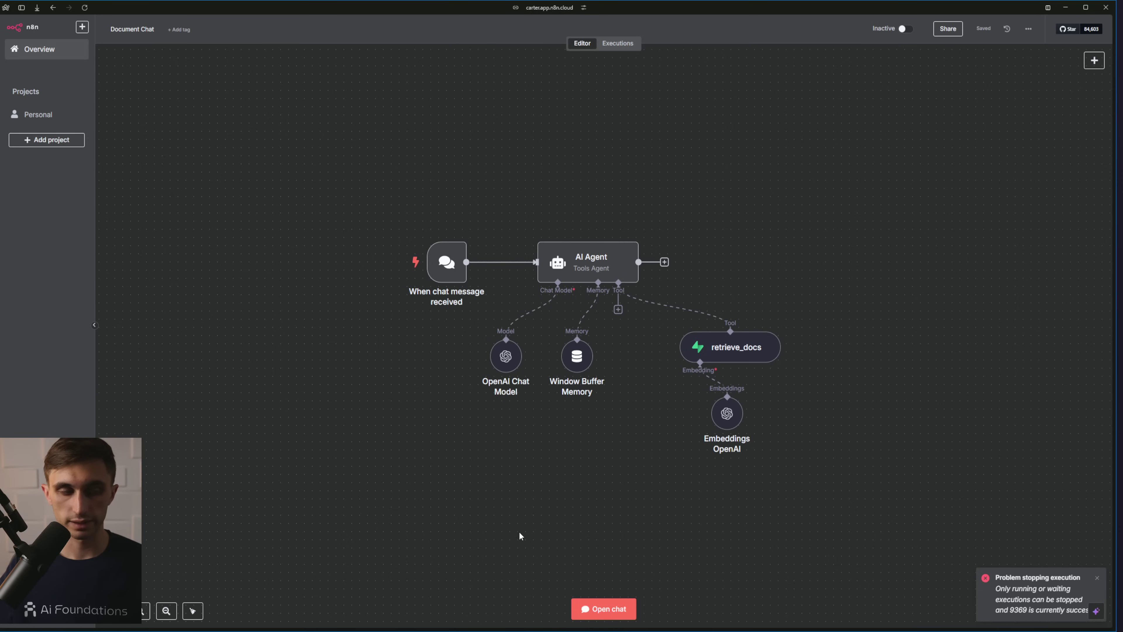
Open the Document Chat workflow's chat and send "What documents do we have on the water report for 2024?"
click(618, 614)
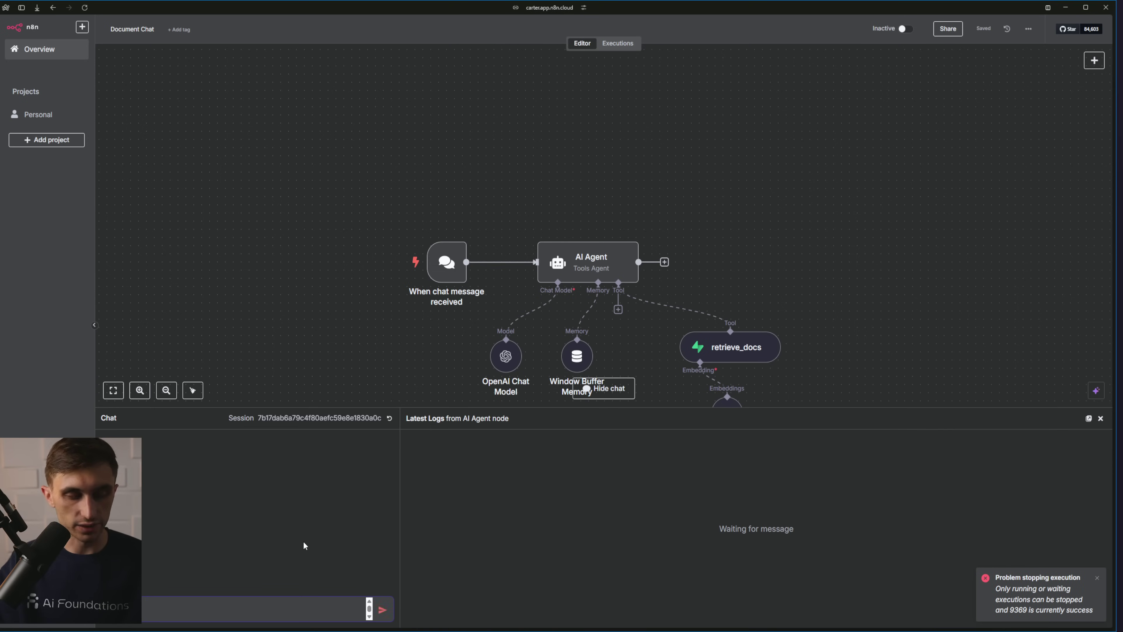
text(What documents do w)
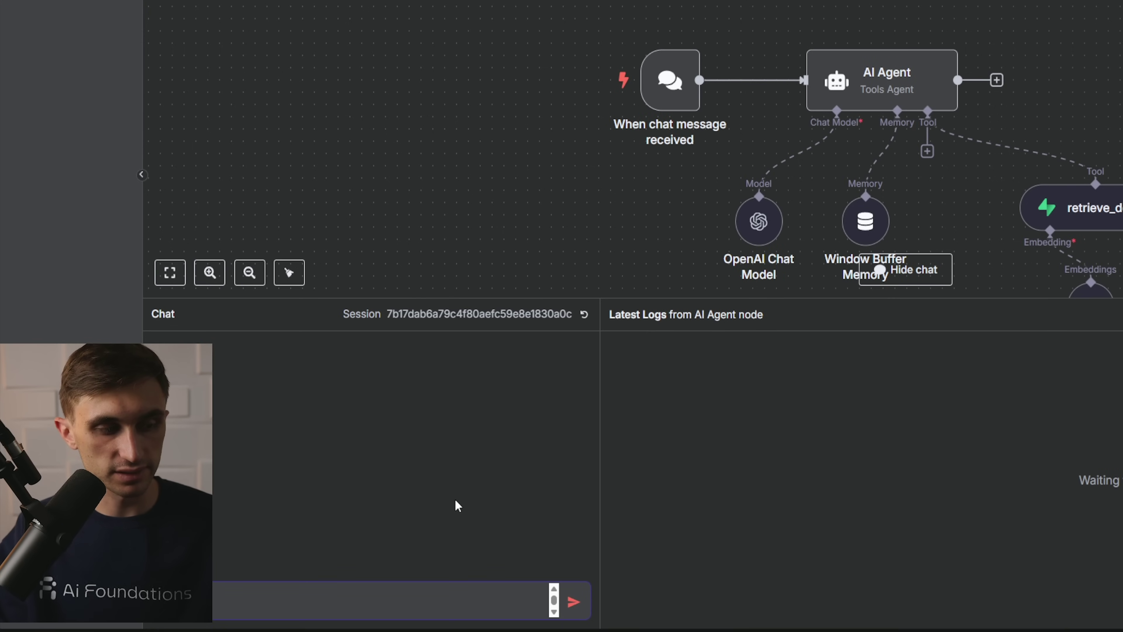
text(e have on )
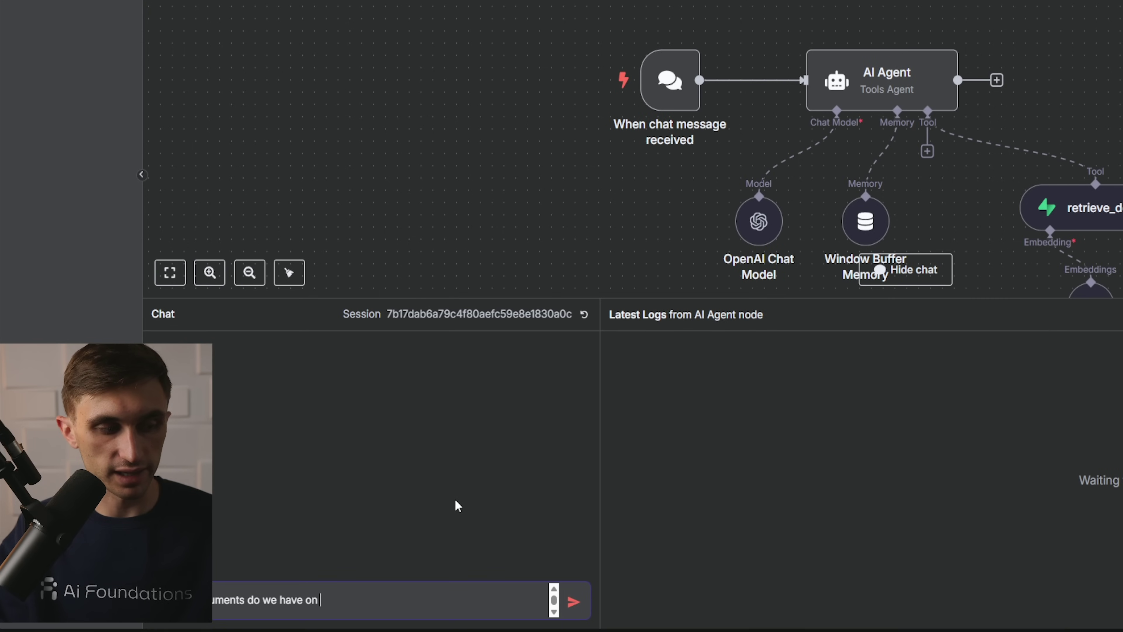
text(the water repor)
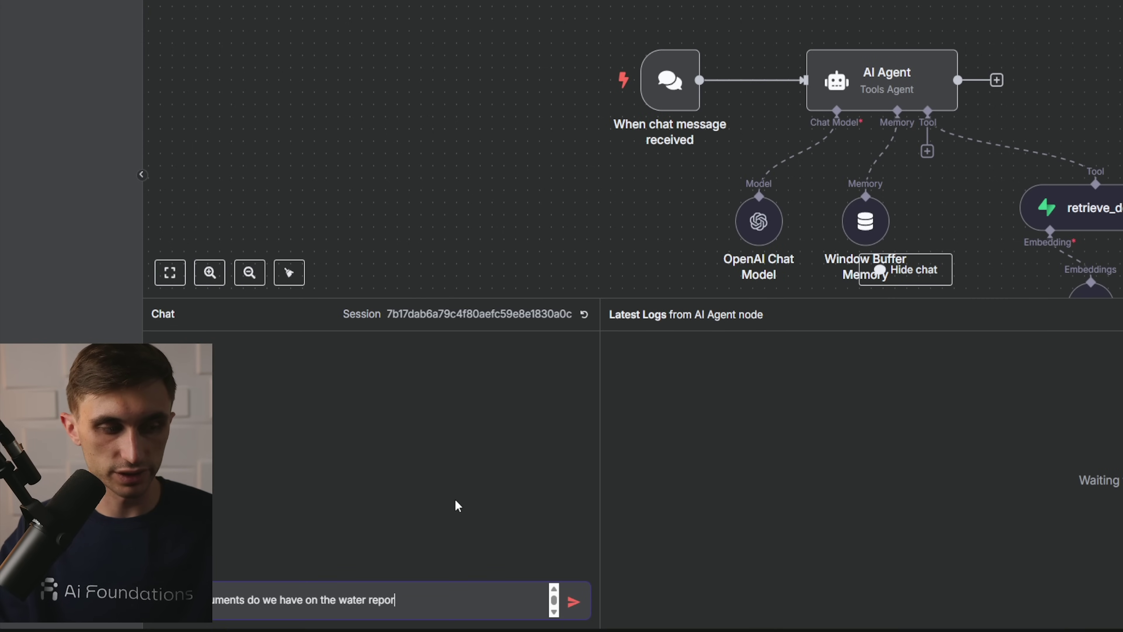
text(t for 2024?)
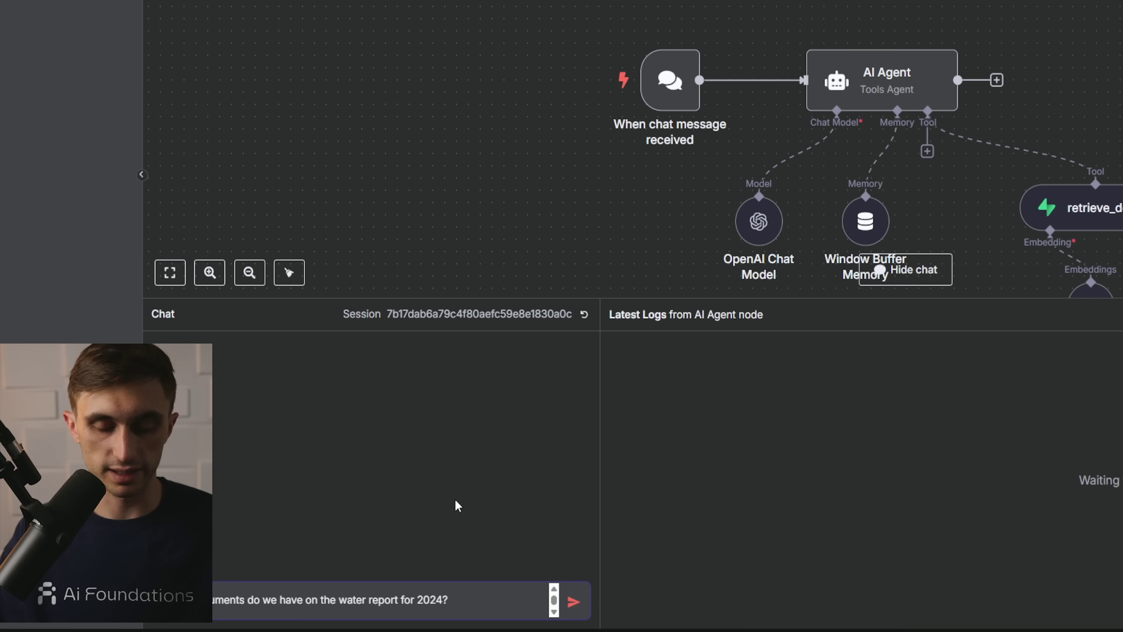
key(Return)
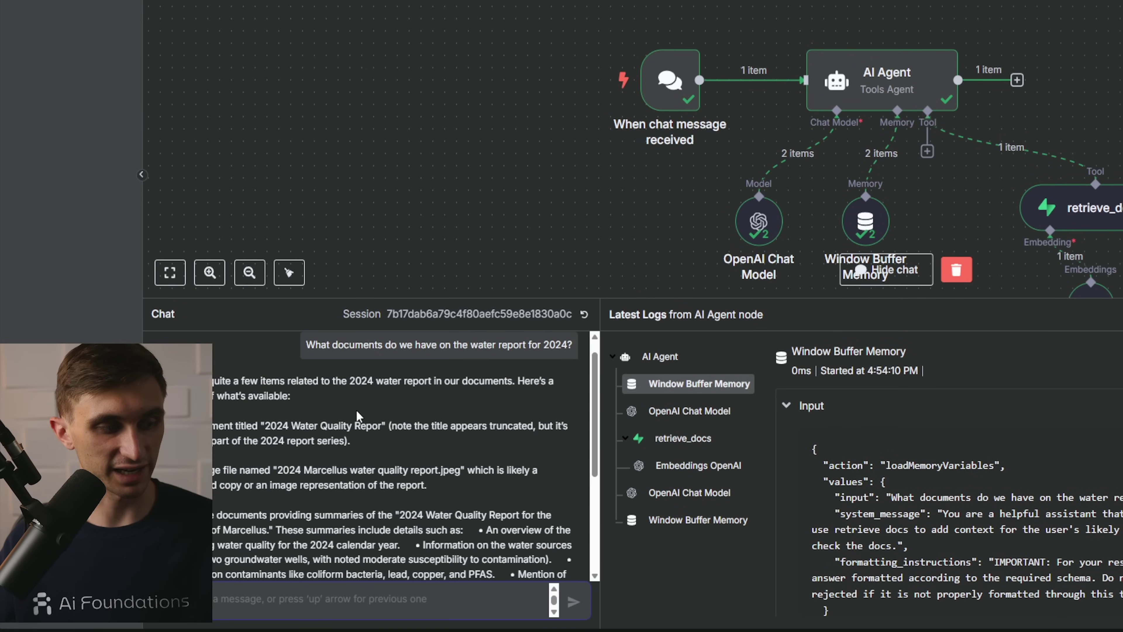
Read through the agent's reply about the documents available for the 2024 water report
drag(315, 513, 487, 517)
click(436, 513)
click(487, 517)
scroll(489, 514, down, 5)
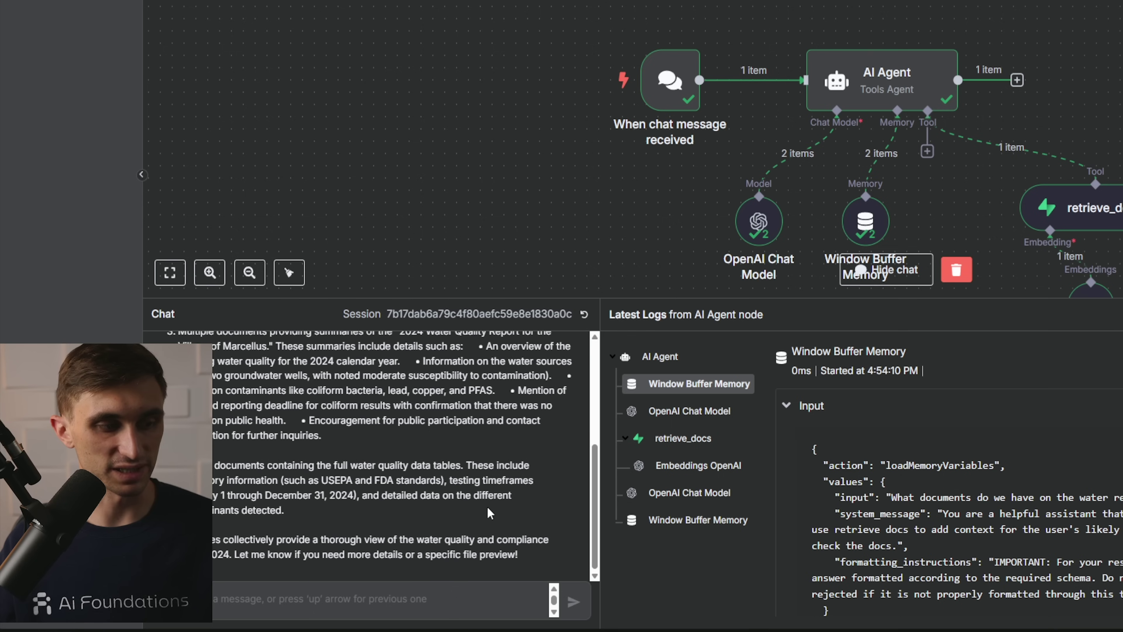
drag(305, 512, 237, 397)
scroll(245, 388, down, 4)
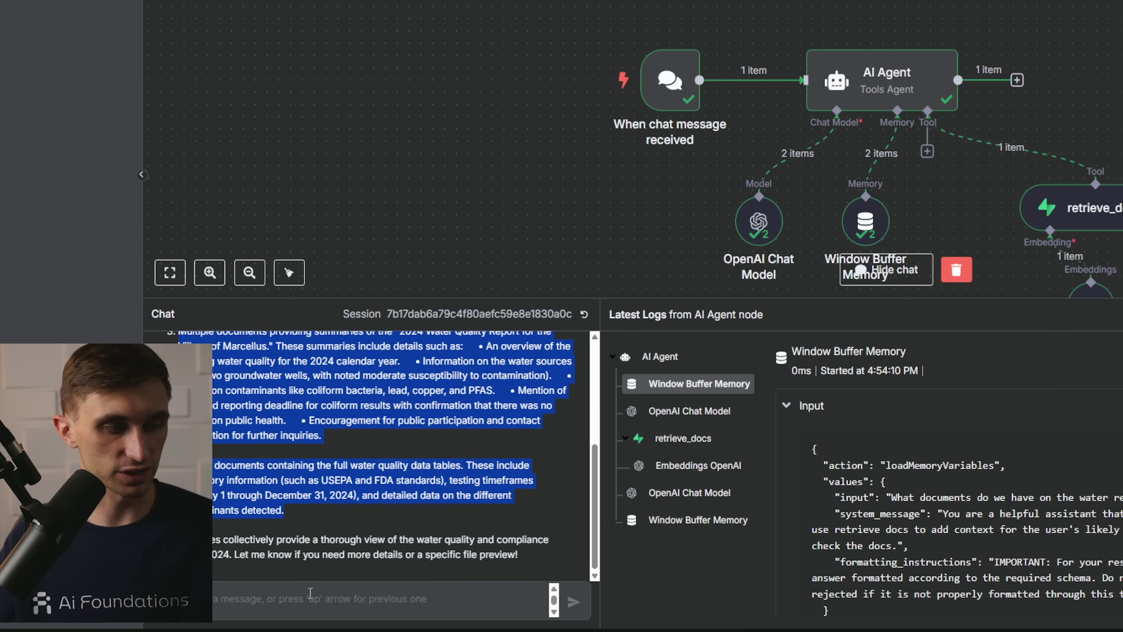
Send the follow-up message "Search for a url for one of these documents" in the chat
click(309, 593)
text(search for a url f)
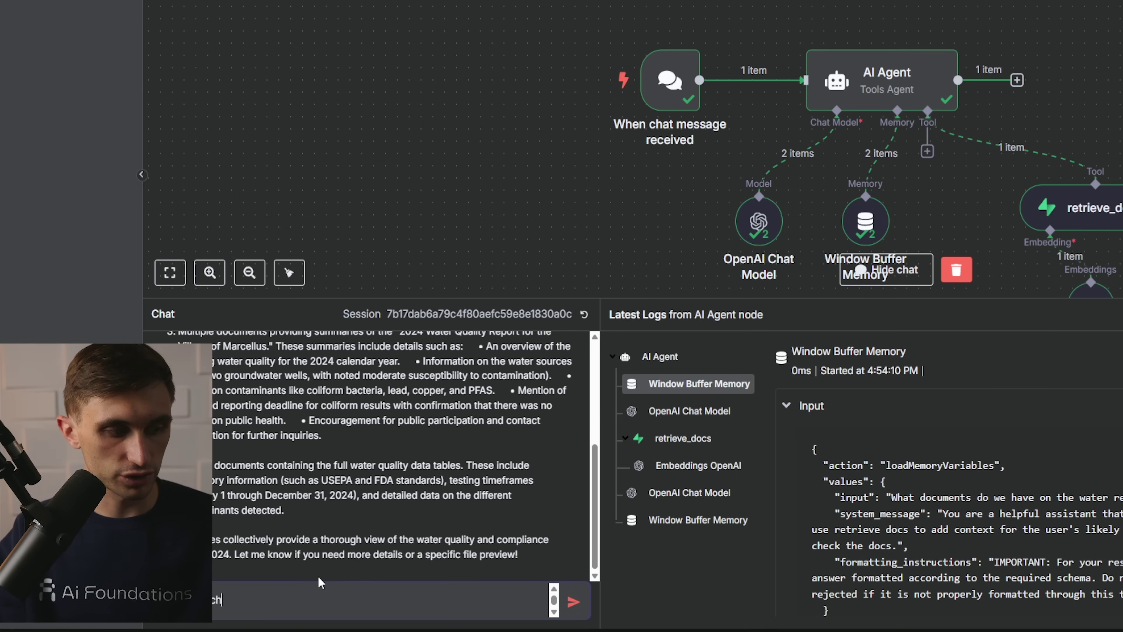
text(or on)
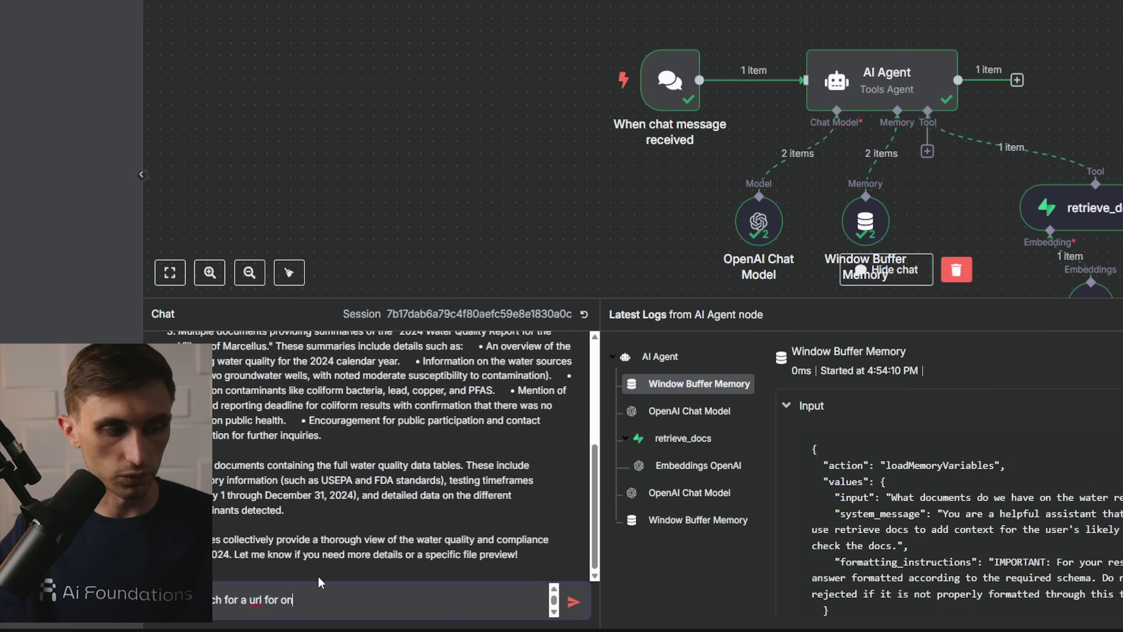
text(e of these documents)
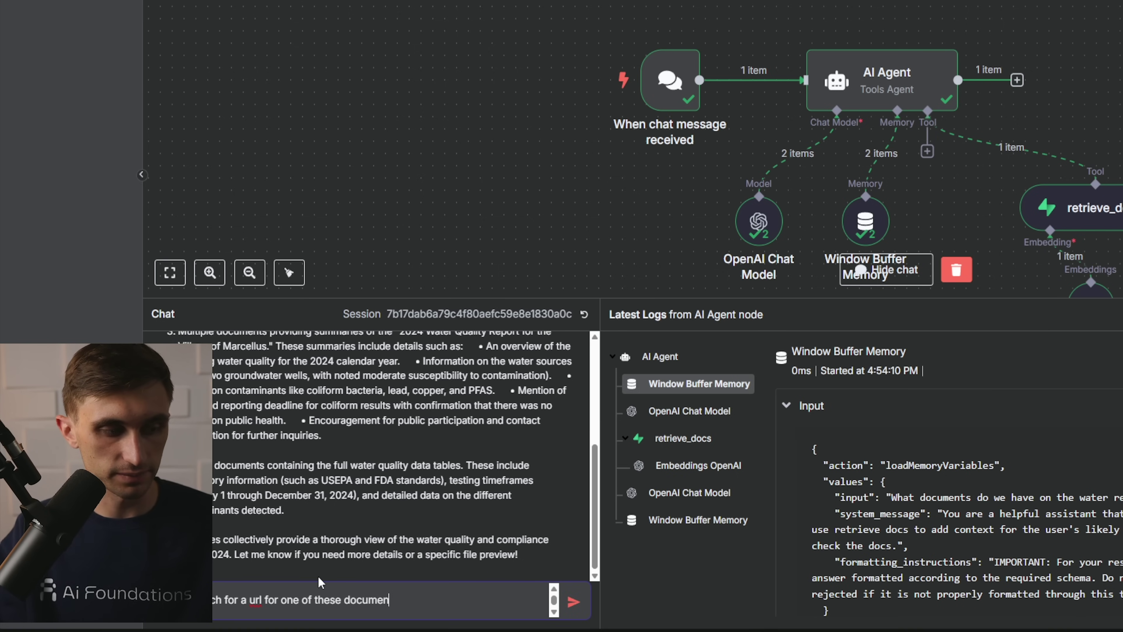
key(Return)
Copy the Dropbox URL from the agent's reply and open it in a new browser tab
drag(168, 524, 571, 529)
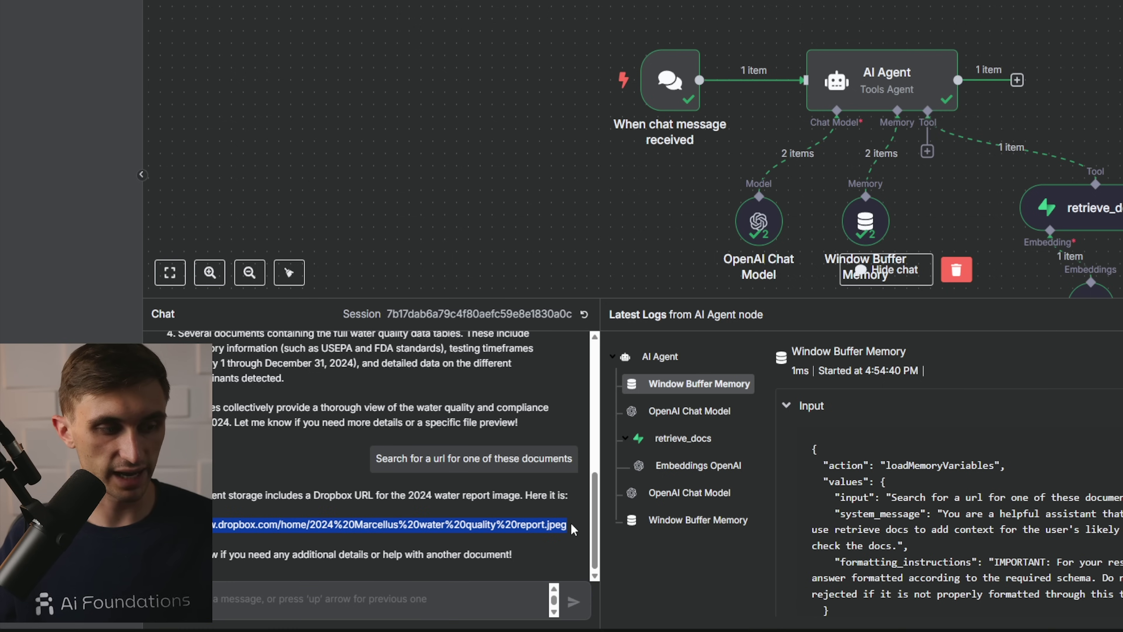
key(super+c)
key(super+t)
key(super+v)
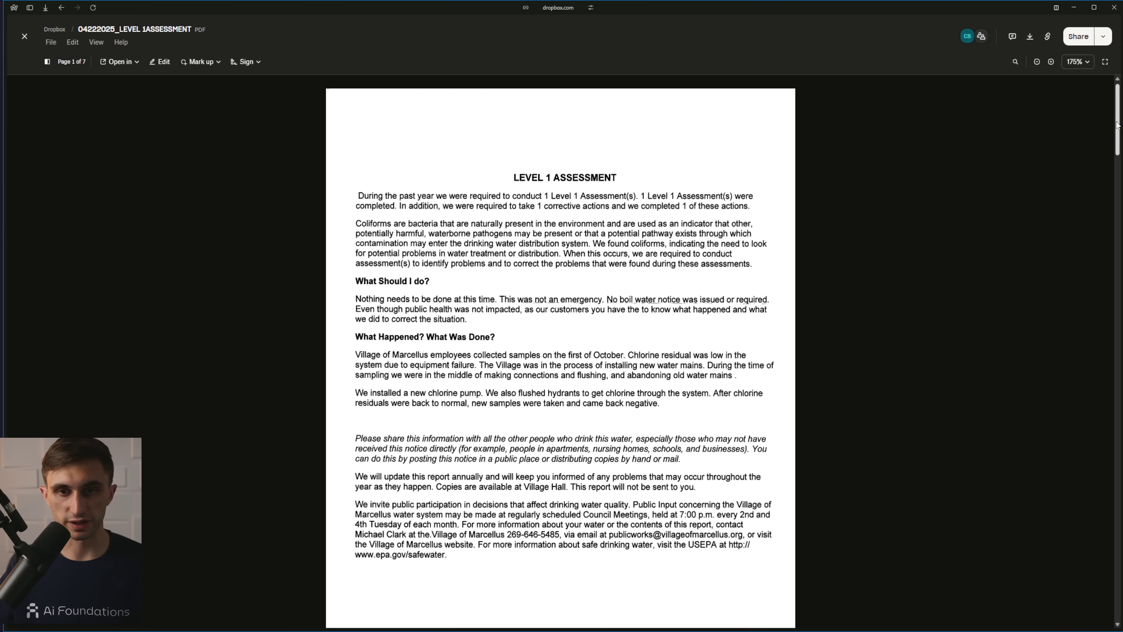
Look through all pages of the 04222025_LEVEL 1ASSESSMENT PDF in Dropbox, ending back at page 1
scroll(1120, 152, down, 4)
drag(1120, 152, 1095, 418)
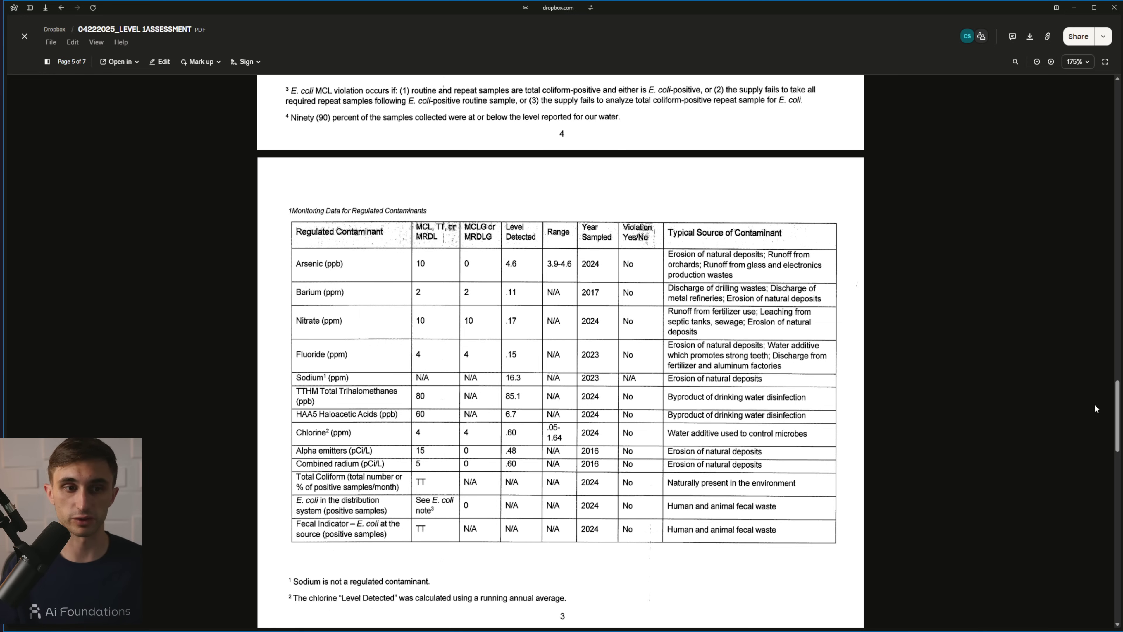
scroll(1056, 389, down, 12)
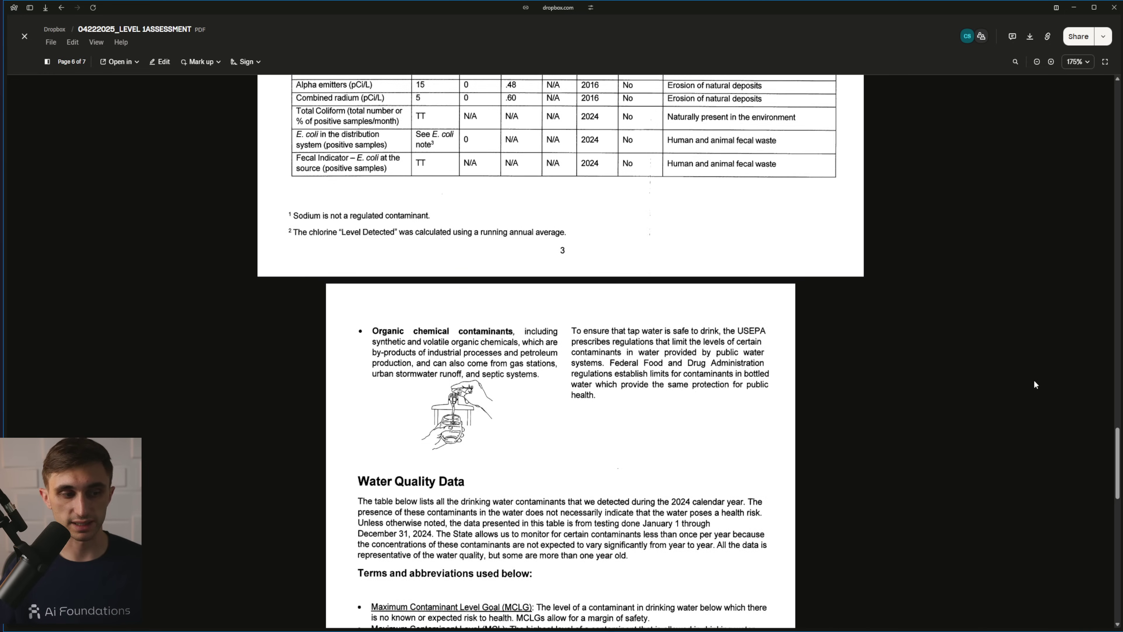
scroll(1035, 380, down, 12)
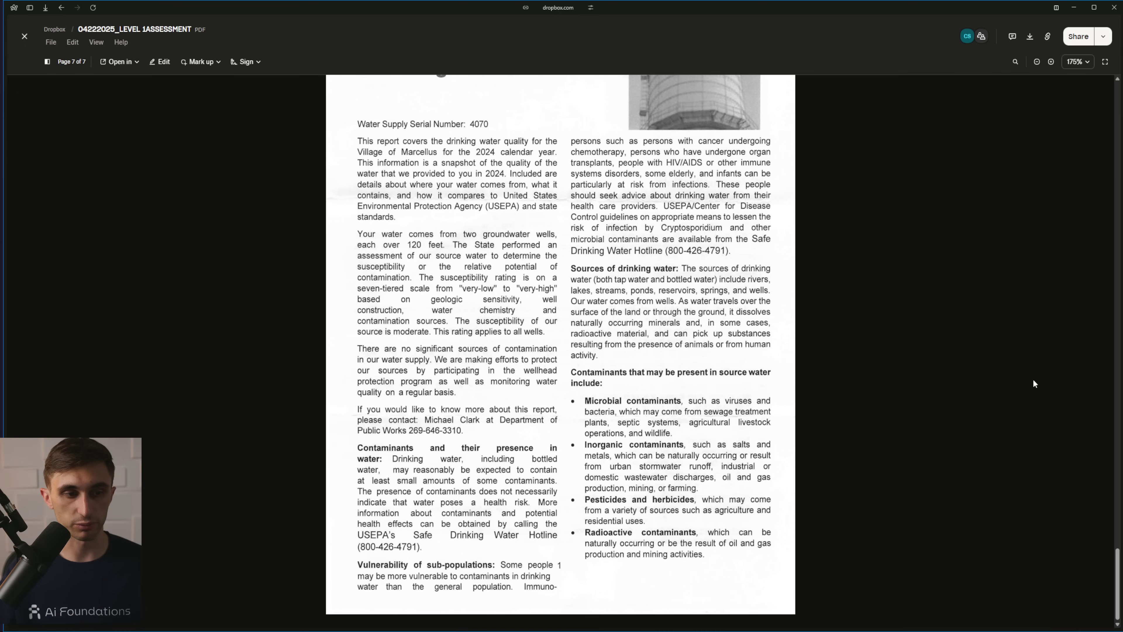
scroll(587, 362, up, 4)
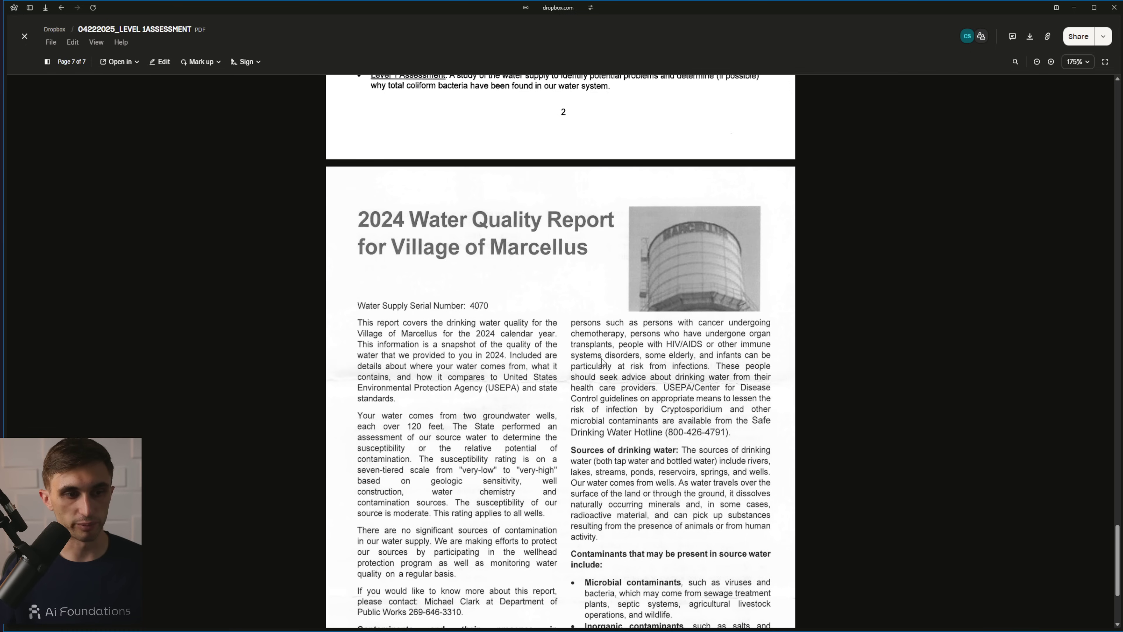
scroll(646, 366, up, 20)
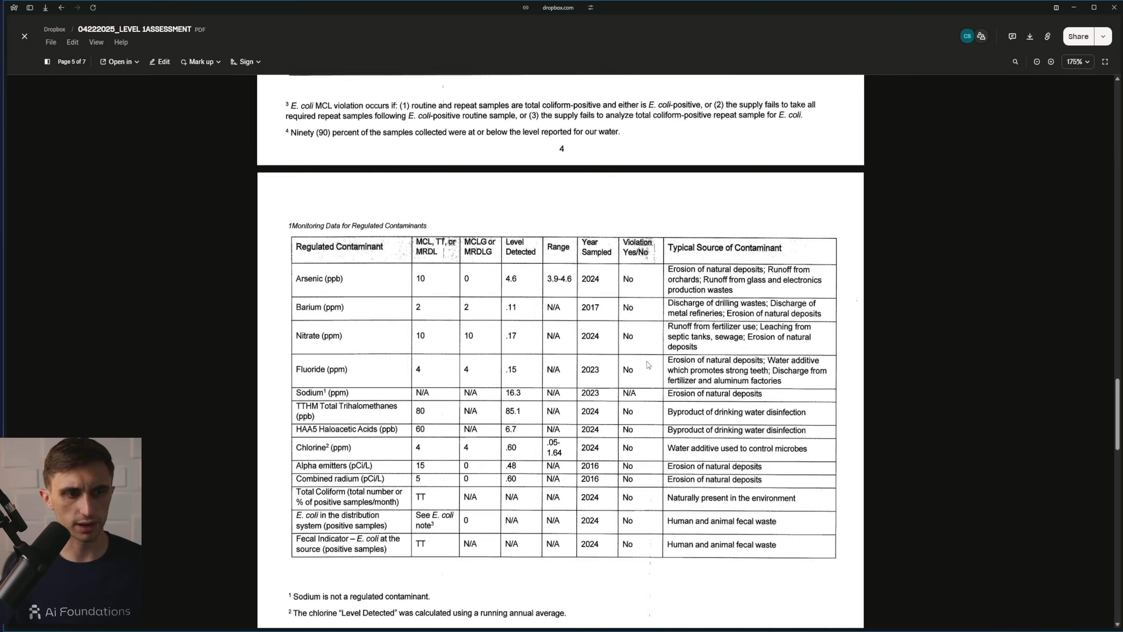
scroll(648, 365, up, 20)
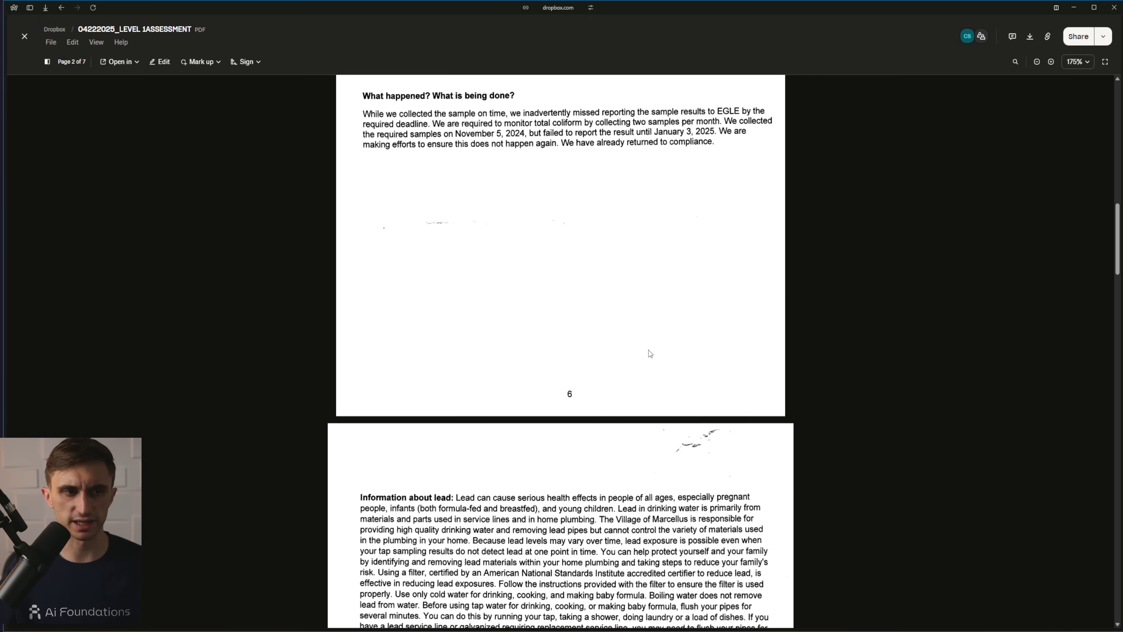
scroll(650, 352, up, 12)
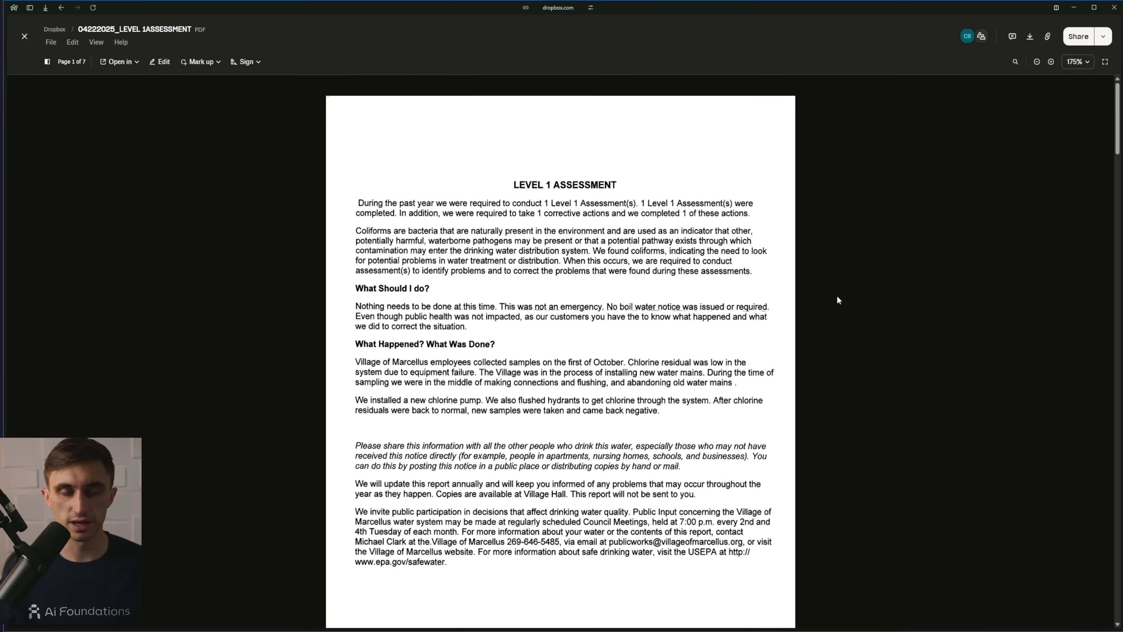